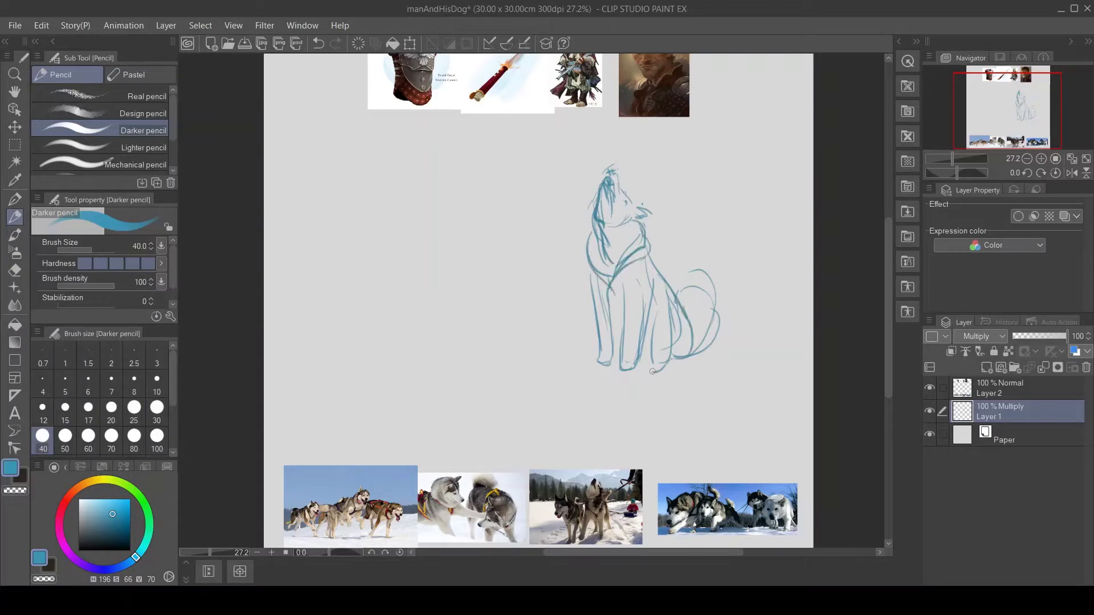
- Lasso the howling dog sketch, scale it down and set it lower on the canvas
{"action": "left_click_drag", "start_coordinate": [562, 181], "coordinate": [549, 208]}
{"action": "key", "text": "ctrl+t"}
{"action": "mouse_move", "coordinate": [532, 152]}
{"action": "left_mouse_down"}
{"action": "mouse_move", "coordinate": [591, 210]}
{"action": "mouse_move", "coordinate": [629, 223]}
{"action": "left_mouse_up"}
{"action": "key", "text": "Return"}
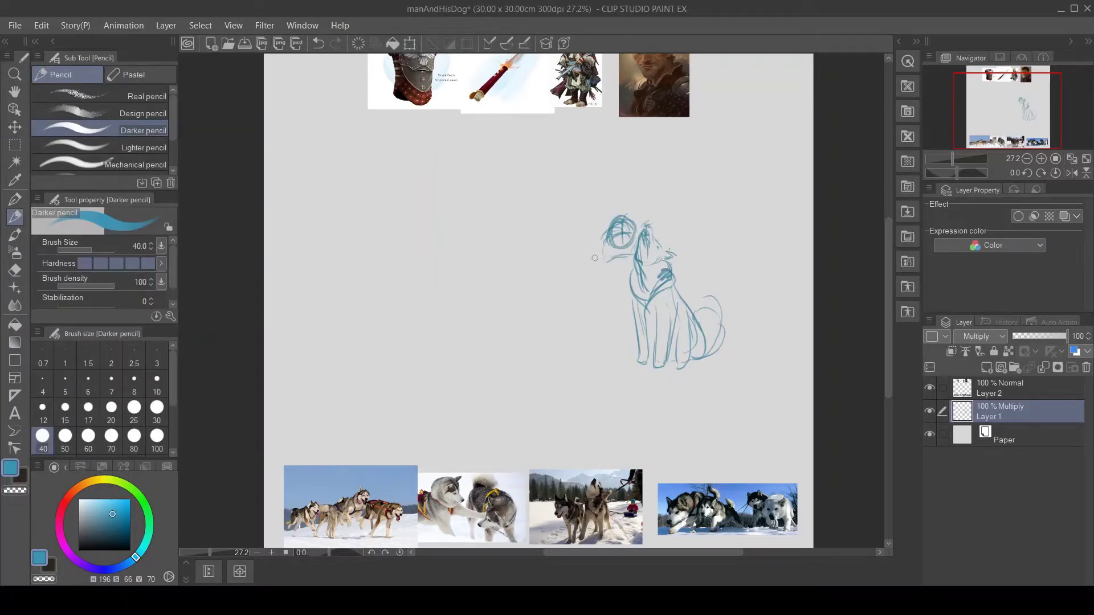
- Select the howling dog and enlarge it slightly, shifting it away from the man's head sketch
{"action": "key", "text": "m"}
{"action": "left_click_drag", "start_coordinate": [595, 258], "coordinate": [598, 262]}
{"action": "key", "text": "ctrl+t"}
{"action": "left_click_drag", "start_coordinate": [806, 147], "coordinate": [820, 131]}
{"action": "key", "text": "Return"}
{"action": "key", "text": "p"}
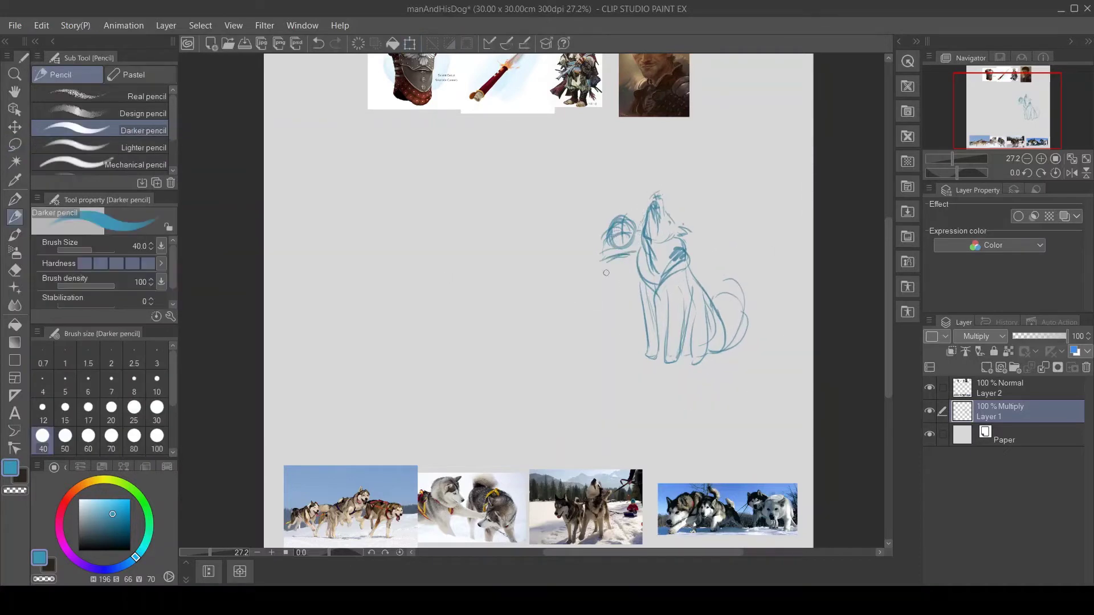
- Sketch the man's torso, raised arms and legs beside the howling dog with the Darker pencil
{"action": "left_click_drag", "start_coordinate": [604, 249], "coordinate": [638, 298]}
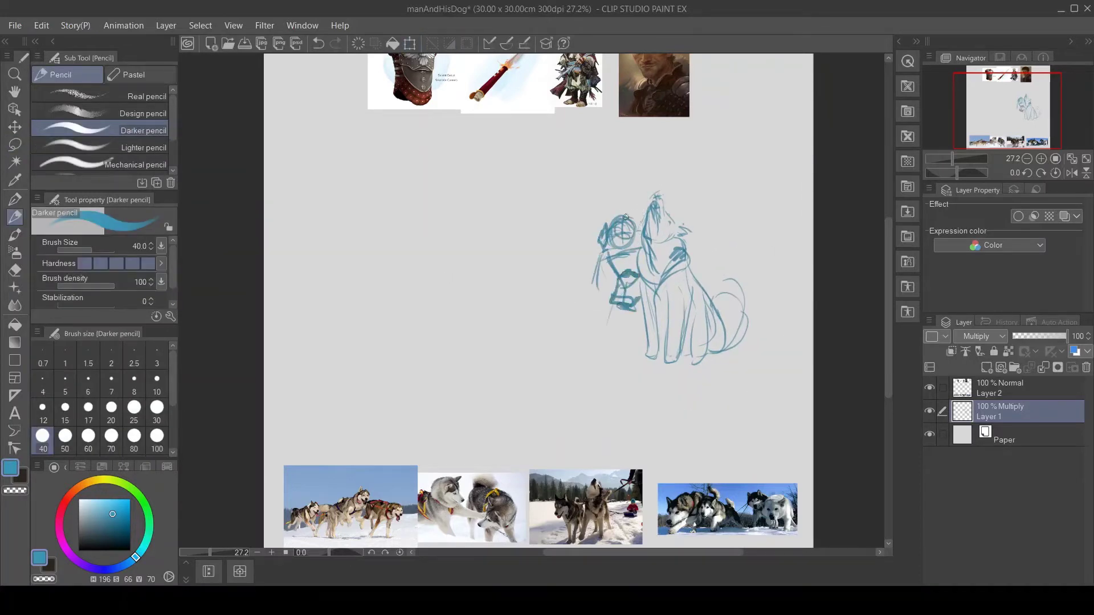
{"action": "left_click_drag", "start_coordinate": [625, 217], "coordinate": [632, 356]}
{"action": "left_click_drag", "start_coordinate": [603, 307], "coordinate": [587, 259]}
{"action": "left_click_drag", "start_coordinate": [601, 222], "coordinate": [633, 262]}
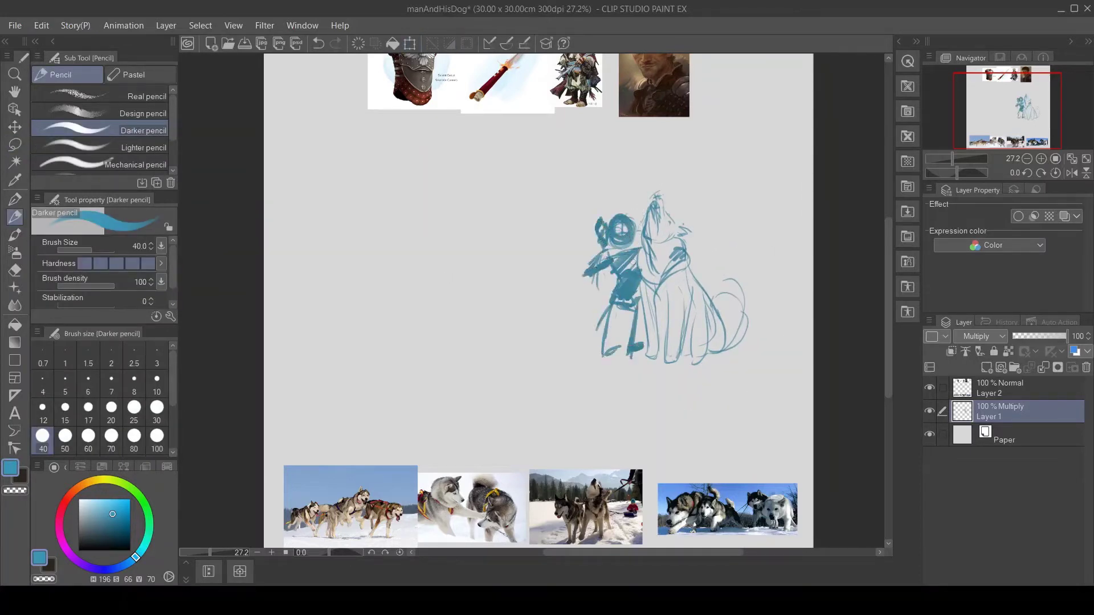
- Block in the standing man's head, torso and legs with dense pencil strokes as a solid silhouette
{"action": "left_click_drag", "start_coordinate": [638, 223], "coordinate": [618, 239]}
{"action": "left_click_drag", "start_coordinate": [621, 296], "coordinate": [598, 359]}
{"action": "left_click_drag", "start_coordinate": [638, 314], "coordinate": [618, 359]}
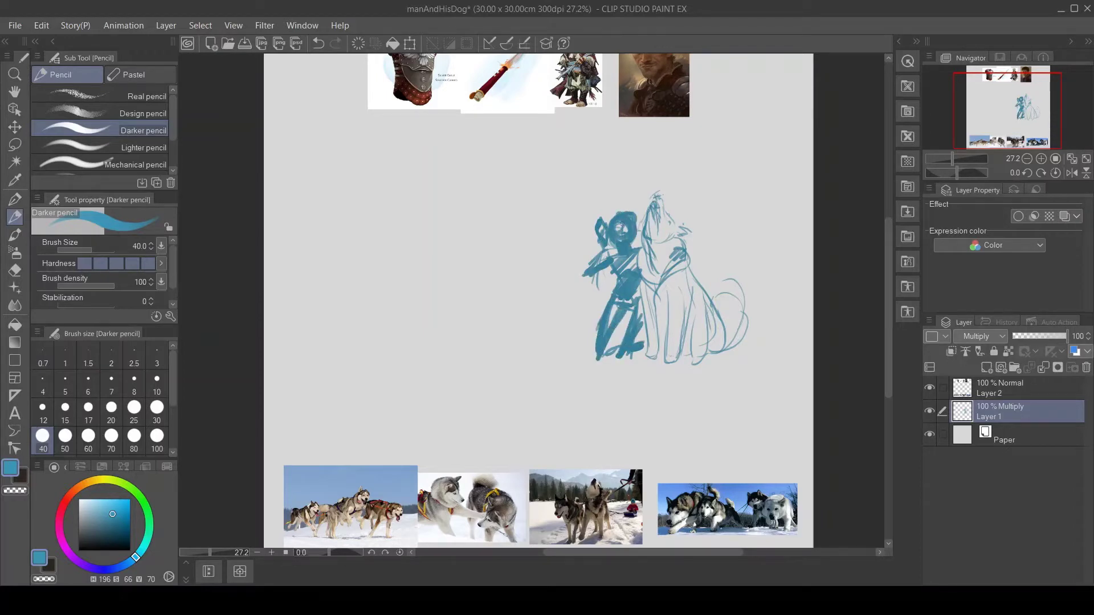
{"action": "left_click_drag", "start_coordinate": [612, 285], "coordinate": [634, 257]}
{"action": "left_click_drag", "start_coordinate": [626, 217], "coordinate": [627, 234]}
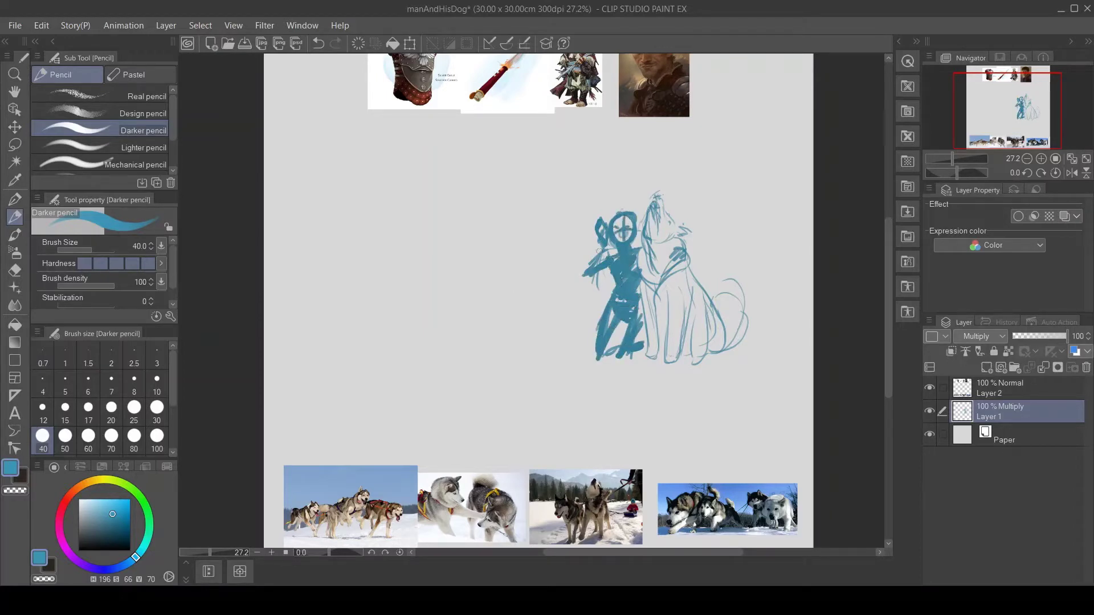
{"action": "left_click_drag", "start_coordinate": [614, 311], "coordinate": [605, 336]}
{"action": "left_click_drag", "start_coordinate": [643, 301], "coordinate": [615, 351]}
- Lasso the howling dog and enlarge it so it towers over the man
{"action": "key", "text": "m"}
{"action": "left_click_drag", "start_coordinate": [673, 159], "coordinate": [752, 419]}
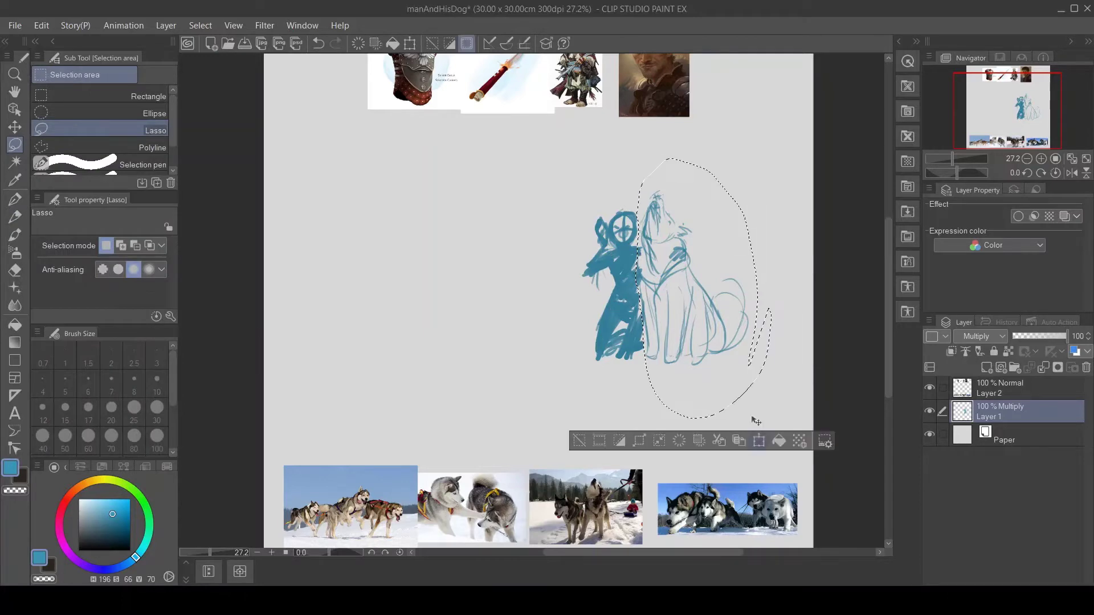
{"action": "key", "text": "ctrl+t"}
{"action": "left_click_drag", "start_coordinate": [798, 160], "coordinate": [806, 98]}
{"action": "left_click_drag", "start_coordinate": [748, 281], "coordinate": [748, 299]}
{"action": "key", "text": "Return"}
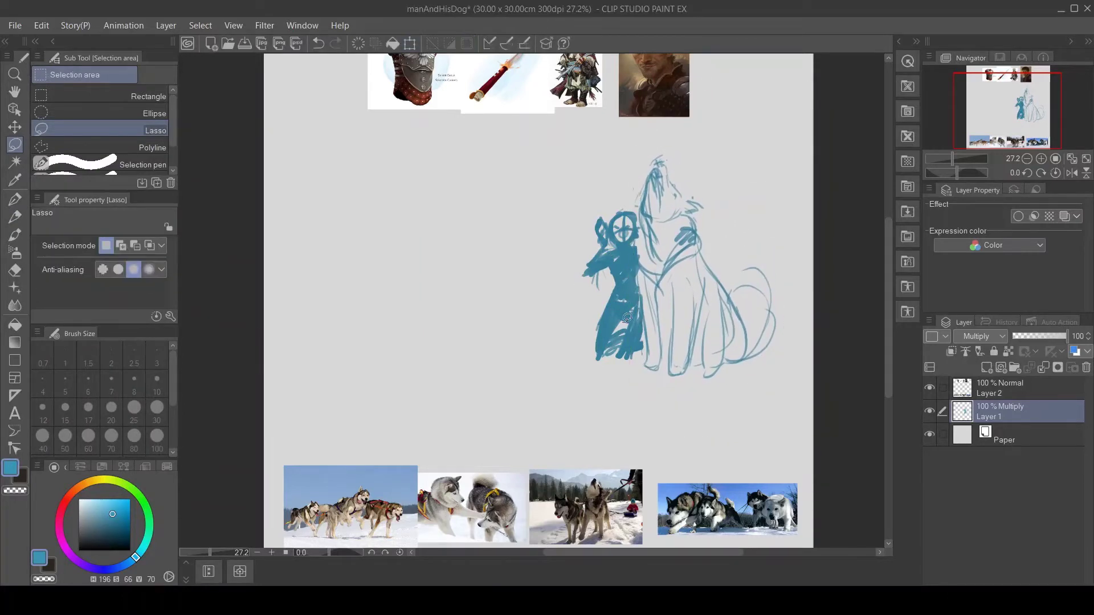
- Select the man and howling dog together and move them lower, correcting a placement that overshoots
{"action": "left_click_drag", "start_coordinate": [814, 320], "coordinate": [763, 399]}
{"action": "key", "text": "ctrl+t"}
{"action": "left_click_drag", "start_coordinate": [684, 314], "coordinate": [699, 393]}
{"action": "key", "text": "Return"}
{"action": "key", "text": "p"}
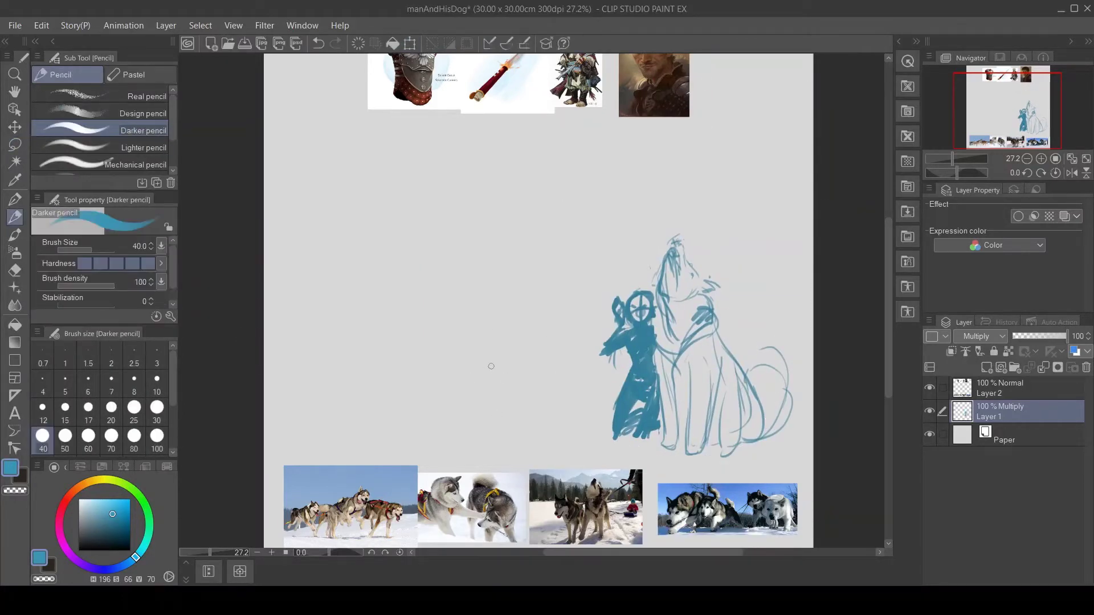
{"action": "key", "text": "ctrl+z"}
- Sketch loose horizontal ground lines under the man and the howling dog
{"action": "scroll", "coordinate": [422, 222], "scroll_direction": "down", "scroll_amount": 2}
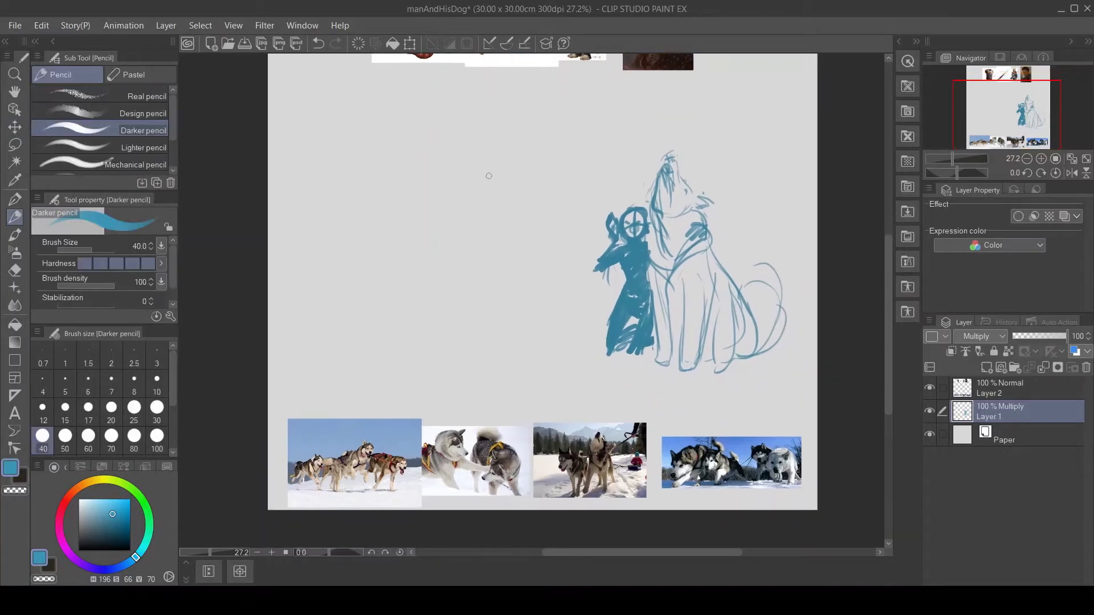
{"action": "left_click_drag", "start_coordinate": [523, 373], "coordinate": [609, 356]}
{"action": "left_click_drag", "start_coordinate": [574, 367], "coordinate": [633, 359]}
{"action": "left_click_drag", "start_coordinate": [607, 373], "coordinate": [789, 381]}
{"action": "left_click_drag", "start_coordinate": [536, 354], "coordinate": [579, 344]}
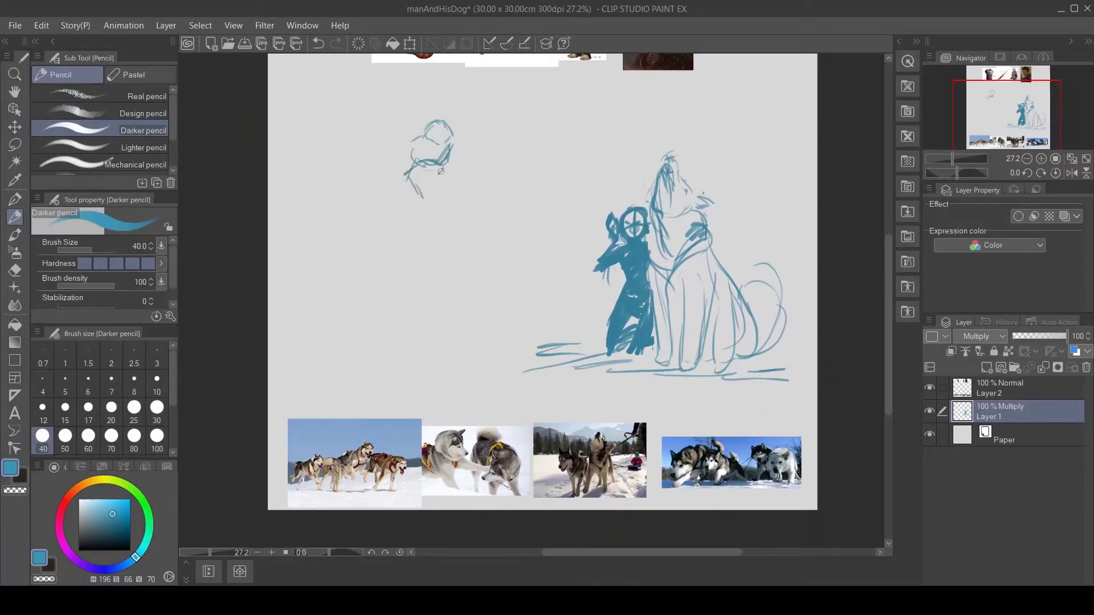
- Sketch a rearing dog in the canvas's upper left area, with head, back, legs, curled tail and shaded chest
{"action": "left_click_drag", "start_coordinate": [437, 183], "coordinate": [448, 195]}
{"action": "left_click_drag", "start_coordinate": [429, 129], "coordinate": [381, 159]}
{"action": "left_click_drag", "start_coordinate": [377, 164], "coordinate": [387, 203]}
{"action": "left_click_drag", "start_coordinate": [371, 147], "coordinate": [366, 171]}
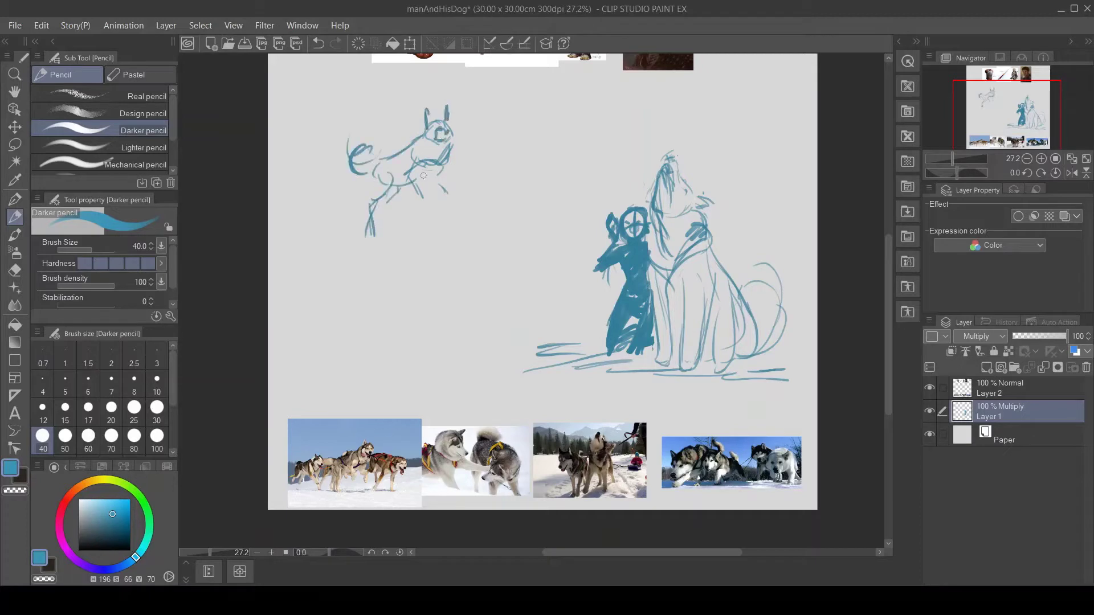
{"action": "left_click_drag", "start_coordinate": [441, 150], "coordinate": [453, 181]}
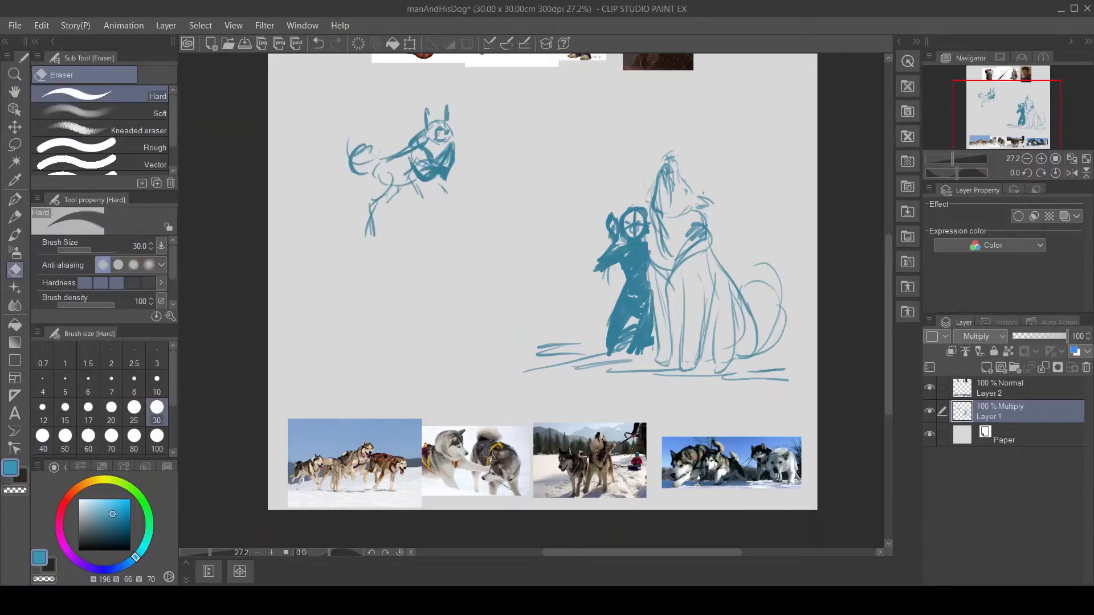
- Strengthen the rearing dog's body and legs, and add ground lines beneath it
{"action": "scroll", "coordinate": [367, 317], "scroll_direction": "up", "scroll_amount": 1}
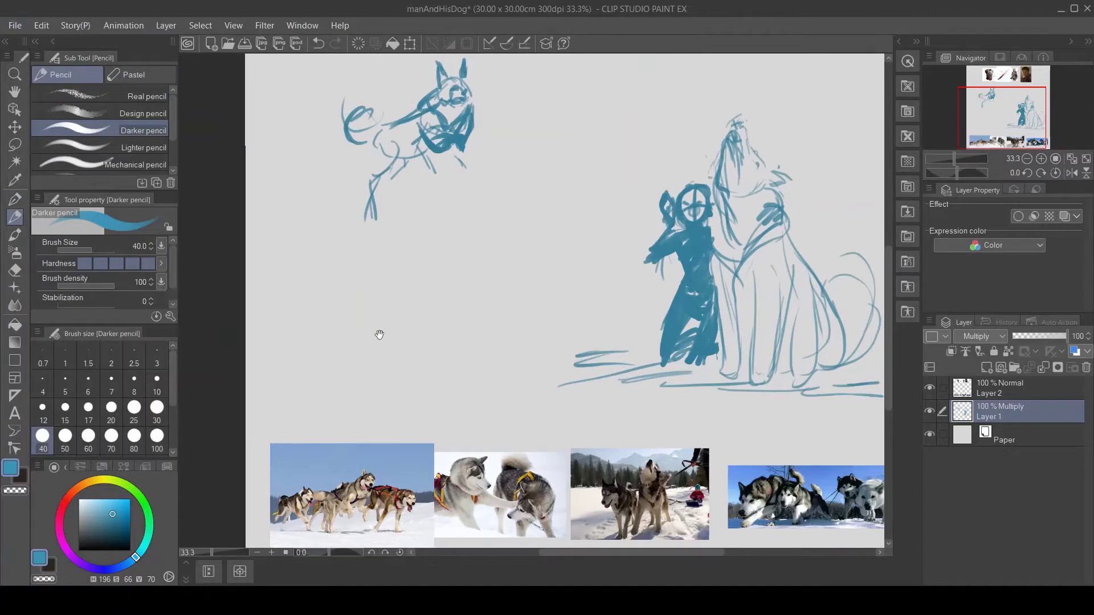
{"action": "scroll", "coordinate": [379, 330], "scroll_direction": "down", "scroll_amount": 1}
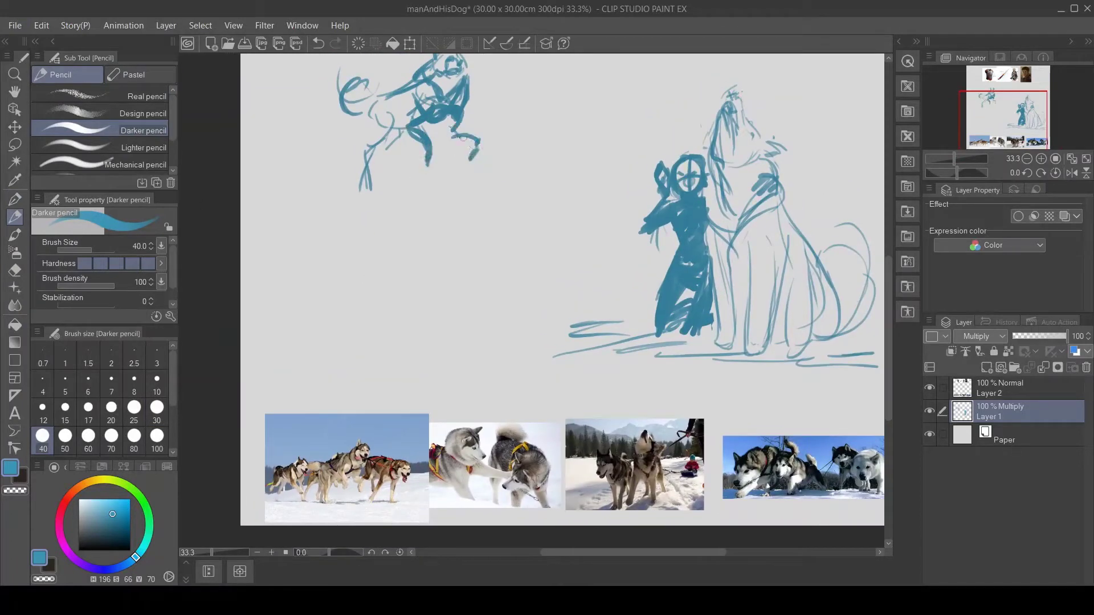
{"action": "mouse_move", "coordinate": [430, 121]}
{"action": "left_mouse_down"}
{"action": "mouse_move", "coordinate": [372, 139]}
{"action": "mouse_move", "coordinate": [402, 94]}
{"action": "mouse_move", "coordinate": [398, 151]}
{"action": "left_mouse_up"}
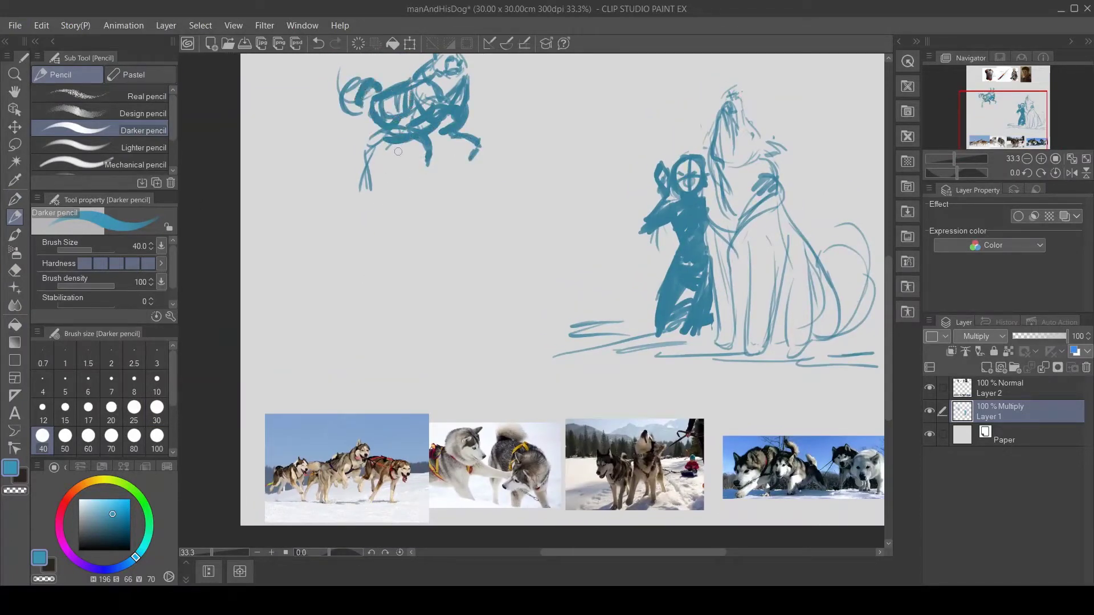
{"action": "mouse_move", "coordinate": [358, 94]}
{"action": "left_mouse_down"}
{"action": "mouse_move", "coordinate": [364, 180]}
{"action": "mouse_move", "coordinate": [381, 168]}
{"action": "mouse_move", "coordinate": [359, 199]}
{"action": "mouse_move", "coordinate": [400, 140]}
{"action": "mouse_move", "coordinate": [382, 197]}
{"action": "mouse_move", "coordinate": [381, 342]}
{"action": "left_mouse_up"}
{"action": "mouse_move", "coordinate": [320, 347]}
{"action": "left_mouse_down"}
{"action": "mouse_move", "coordinate": [387, 342]}
{"action": "mouse_move", "coordinate": [458, 359]}
{"action": "left_mouse_up"}
- Lasso the rearing dog's front body and its head, and adjust their position with Scale/Rotate
{"action": "key", "text": "m"}
{"action": "left_click_drag", "start_coordinate": [376, 166], "coordinate": [365, 188]}
{"action": "key", "text": "ctrl+t"}
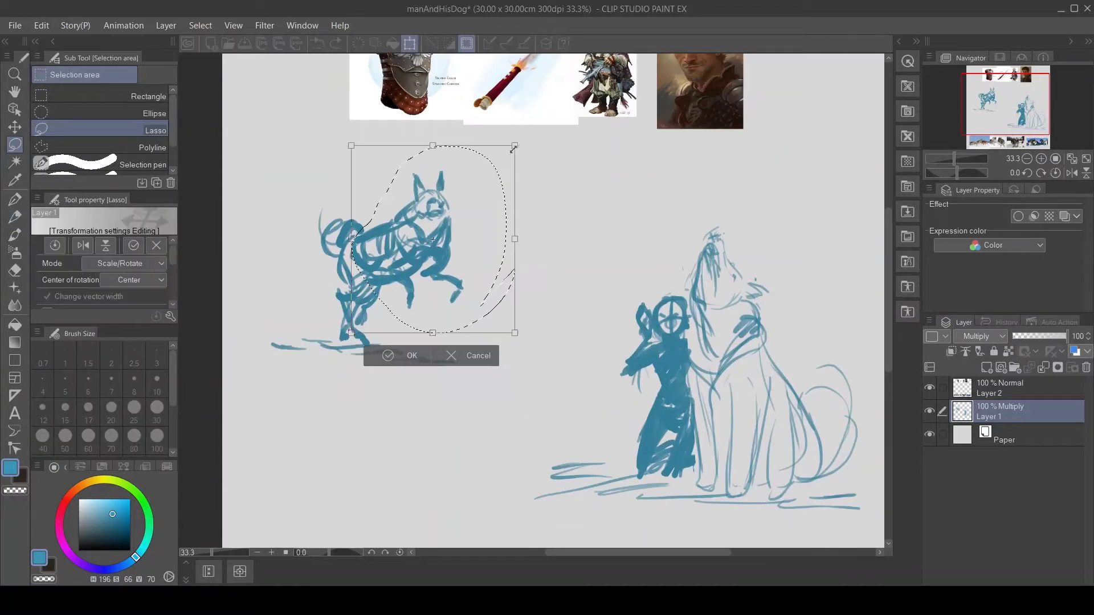
{"action": "mouse_move", "coordinate": [513, 148]}
{"action": "left_mouse_down"}
{"action": "mouse_move", "coordinate": [476, 139]}
{"action": "mouse_move", "coordinate": [471, 313]}
{"action": "mouse_move", "coordinate": [494, 319]}
{"action": "mouse_move", "coordinate": [463, 244]}
{"action": "left_mouse_up"}
{"action": "left_click_drag", "start_coordinate": [438, 171], "coordinate": [445, 182]}
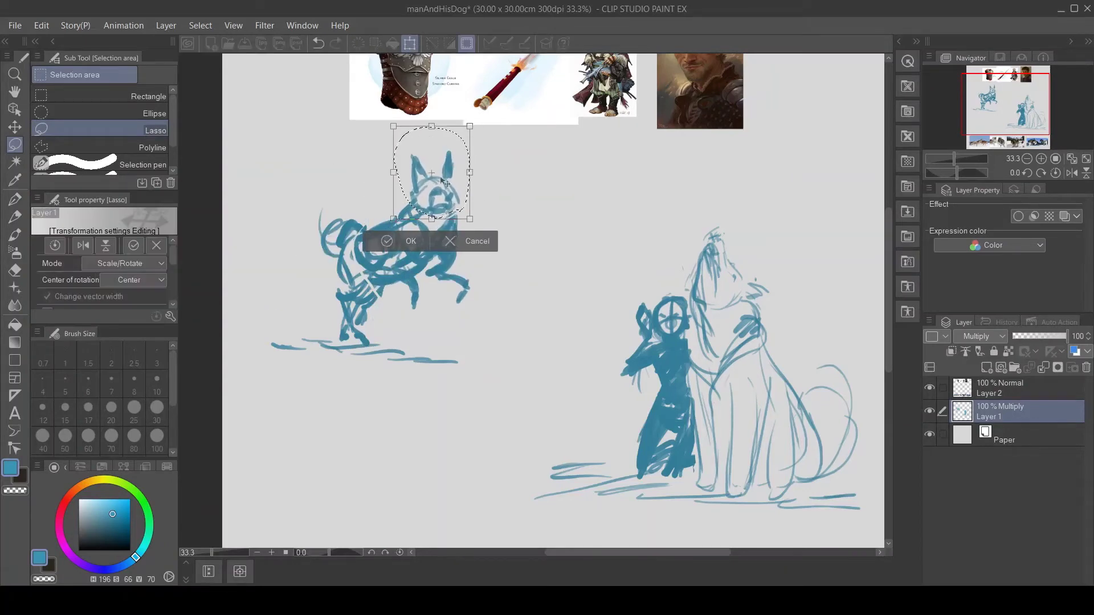
{"action": "key", "text": "Return"}
{"action": "left_click_drag", "start_coordinate": [370, 131], "coordinate": [508, 310]}
{"action": "key", "text": "ctrl+t"}
{"action": "key", "text": "Escape"}
- Select the whole rearing dog with its ground lines and enlarge it
{"action": "left_click_drag", "start_coordinate": [376, 119], "coordinate": [497, 394]}
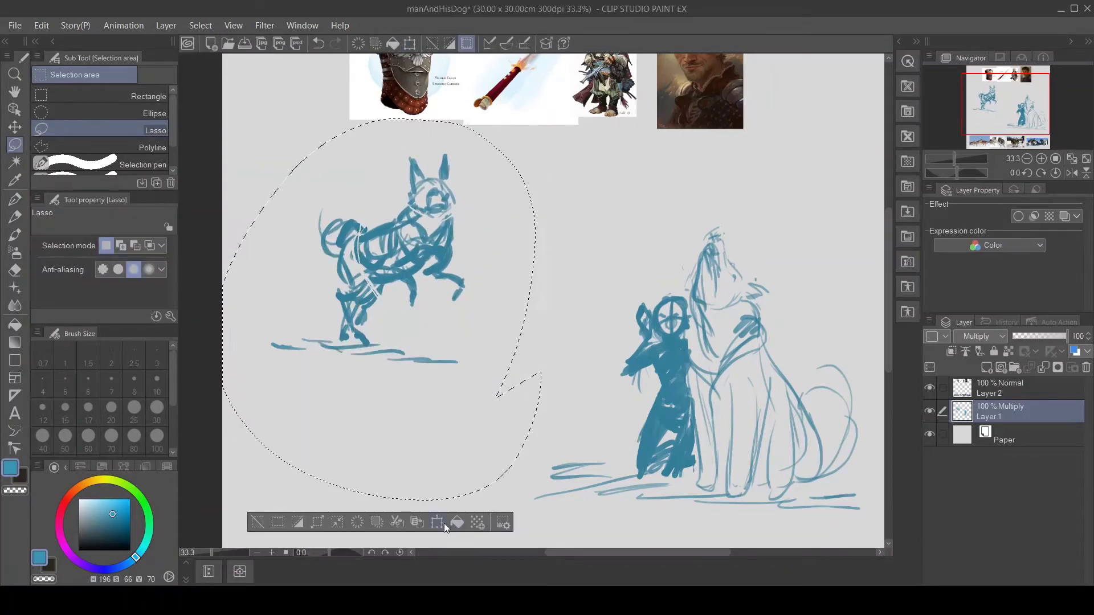
{"action": "left_click", "coordinate": [445, 524]}
{"action": "left_click_drag", "start_coordinate": [540, 500], "coordinate": [578, 547]}
{"action": "key", "text": "Return"}
{"action": "scroll", "coordinate": [887, 214], "scroll_direction": "down", "scroll_amount": 1}
{"action": "scroll", "coordinate": [1044, 160], "scroll_direction": "up", "scroll_amount": 1}
{"action": "key", "text": "p"}
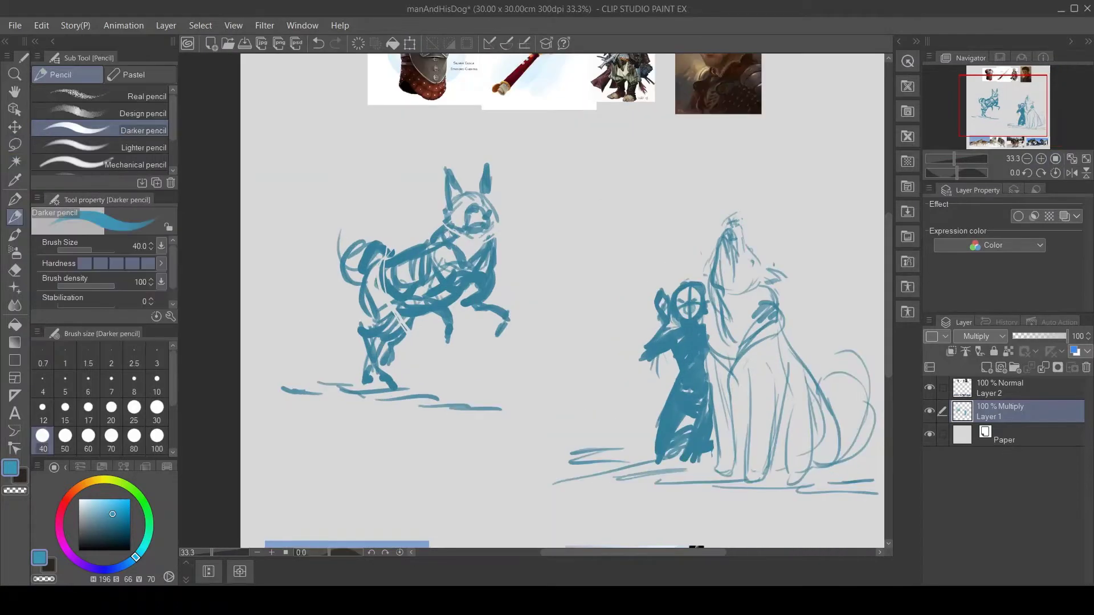
- Sketch a rider on the rearing dog's back, holding a raised sword
{"action": "mouse_move", "coordinate": [449, 234]}
{"action": "left_mouse_down"}
{"action": "mouse_move", "coordinate": [419, 262]}
{"action": "mouse_move", "coordinate": [367, 252]}
{"action": "left_mouse_up"}
{"action": "mouse_move", "coordinate": [418, 174]}
{"action": "left_mouse_down"}
{"action": "mouse_move", "coordinate": [411, 190]}
{"action": "mouse_move", "coordinate": [436, 222]}
{"action": "left_mouse_up"}
{"action": "mouse_move", "coordinate": [411, 171]}
{"action": "left_mouse_down"}
{"action": "mouse_move", "coordinate": [416, 179]}
{"action": "mouse_move", "coordinate": [364, 147]}
{"action": "mouse_move", "coordinate": [402, 114]}
{"action": "left_mouse_up"}
{"action": "mouse_move", "coordinate": [373, 157]}
{"action": "left_mouse_down"}
{"action": "mouse_move", "coordinate": [352, 185]}
{"action": "mouse_move", "coordinate": [393, 205]}
{"action": "mouse_move", "coordinate": [445, 97]}
{"action": "mouse_move", "coordinate": [393, 109]}
{"action": "mouse_move", "coordinate": [370, 137]}
{"action": "mouse_move", "coordinate": [433, 108]}
{"action": "left_mouse_up"}
- Adjust the sword-wielding rider's placement with transforms, and deselect it
{"action": "key", "text": "m"}
{"action": "key", "text": "ctrl+t"}
{"action": "key", "text": "Return"}
{"action": "key", "text": "ctrl+t"}
{"action": "key", "text": "Return"}
{"action": "key", "text": "ctrl+d"}
{"action": "key", "text": "p"}
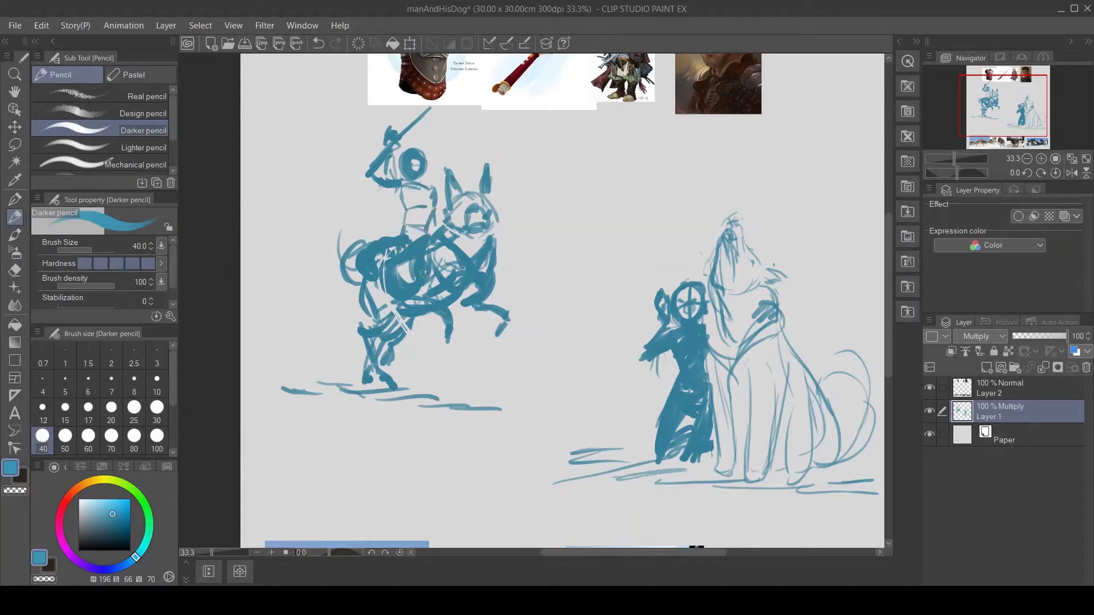
- Lasso the rider's upper body with the sword and rotate it slightly on the rearing dog
{"action": "key", "text": "m"}
{"action": "mouse_move", "coordinate": [410, 228]}
{"action": "left_mouse_down"}
{"action": "mouse_move", "coordinate": [441, 220]}
{"action": "mouse_move", "coordinate": [426, 178]}
{"action": "left_mouse_up"}
{"action": "key", "text": "ctrl+t"}
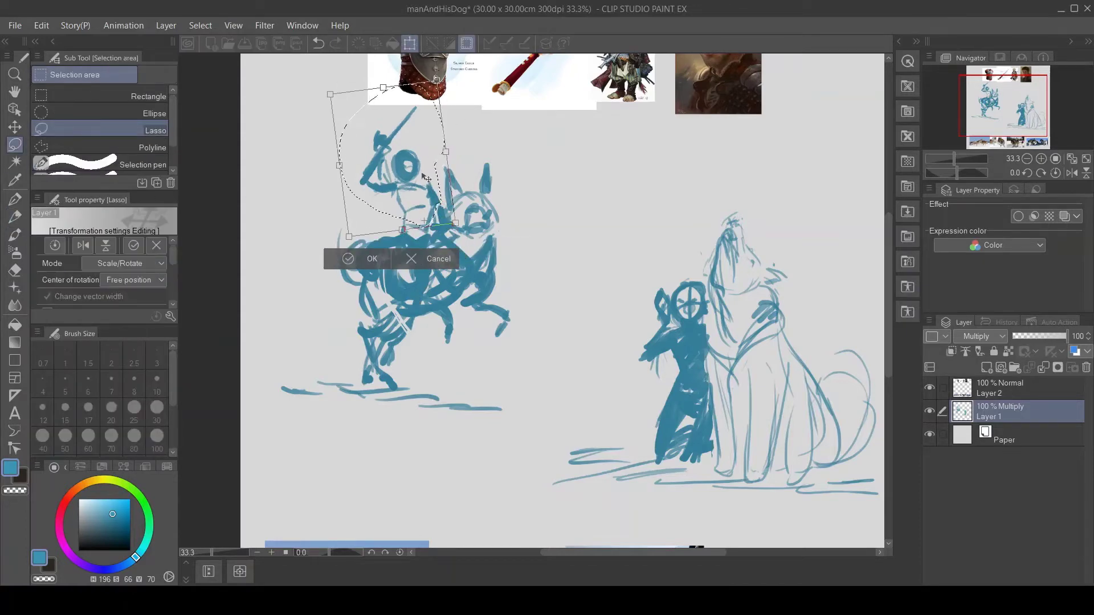
{"action": "key", "text": "Return"}
{"action": "key", "text": "ctrl+d"}
{"action": "key", "text": "p"}
{"action": "key", "text": "m"}
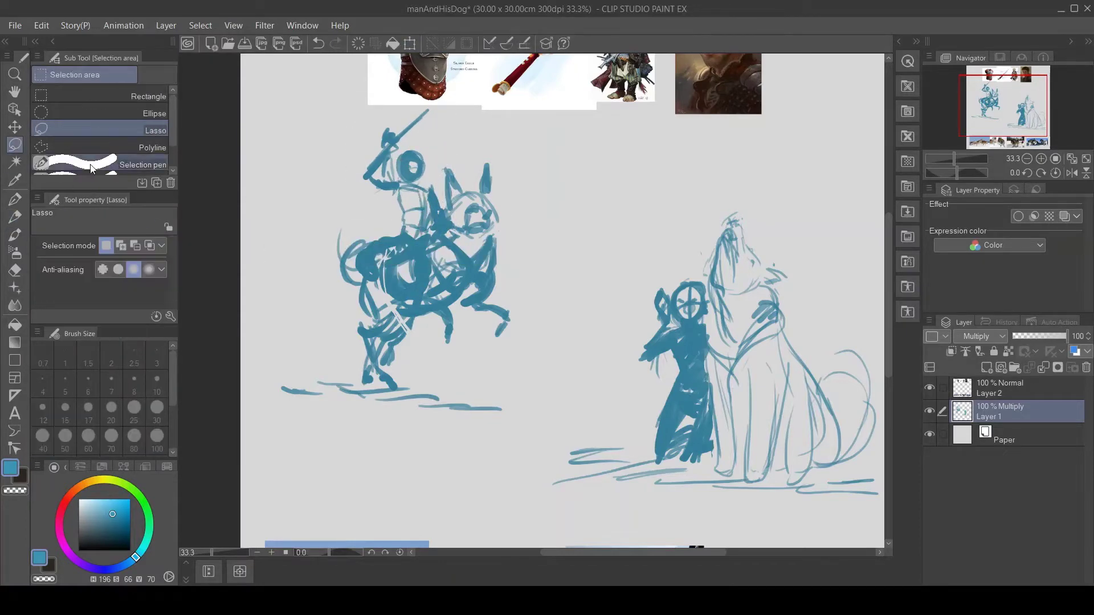
{"action": "key", "text": "p"}
- Select the man with the howling dog and scale the pair down
{"action": "scroll", "coordinate": [522, 308], "scroll_direction": "down", "scroll_amount": 1}
{"action": "key", "text": "m"}
{"action": "mouse_move", "coordinate": [768, 268]}
{"action": "left_mouse_down"}
{"action": "mouse_move", "coordinate": [838, 263]}
{"action": "mouse_move", "coordinate": [798, 259]}
{"action": "left_mouse_up"}
{"action": "key", "text": "ctrl+t"}
{"action": "left_click_drag", "start_coordinate": [546, 237], "coordinate": [575, 273]}
{"action": "key", "text": "Return"}
- Select the mounted sword rider, reposition it with a transform, and clear the selection
{"action": "left_click_drag", "start_coordinate": [515, 438], "coordinate": [504, 434]}
{"action": "key", "text": "ctrl+t"}
{"action": "left_click_drag", "start_coordinate": [342, 171], "coordinate": [307, 146]}
{"action": "key", "text": "Return"}
{"action": "key", "text": "ctrl+d"}
- Select the man and howling dog again, shift them toward the canvas's lower right, and deselect
{"action": "left_click_drag", "start_coordinate": [513, 501], "coordinate": [735, 342]}
{"action": "key", "text": "ctrl+t"}
{"action": "left_click_drag", "start_coordinate": [655, 342], "coordinate": [673, 359]}
{"action": "key", "text": "Return"}
{"action": "key", "text": "ctrl+d"}
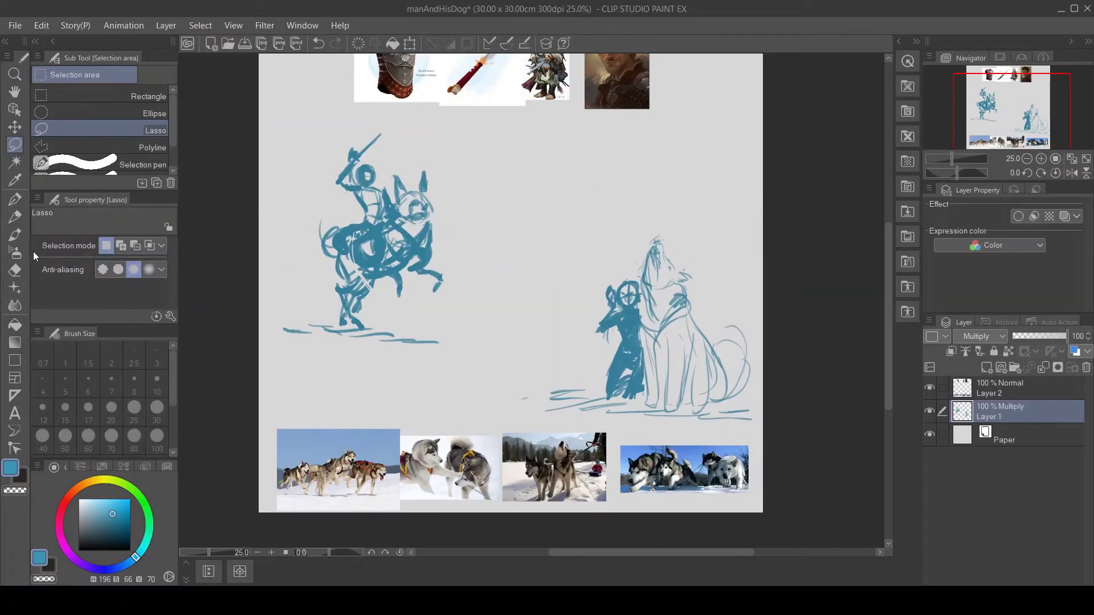
- Sketch a leaping dog between the two existing sketches, with head, outstretched forelegs, body and hind legs
{"action": "key", "text": "p"}
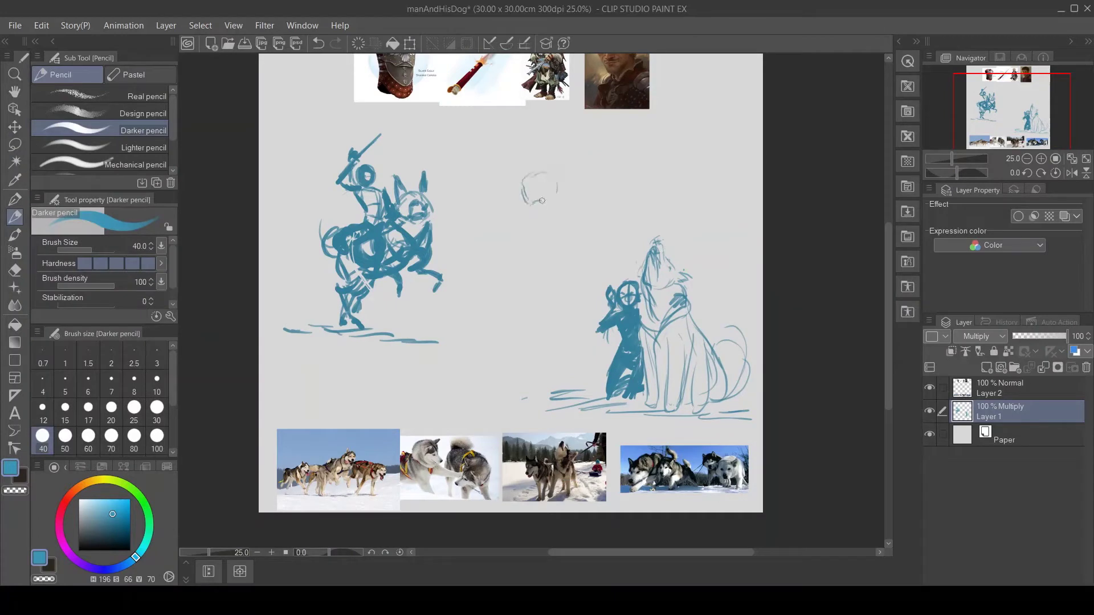
{"action": "left_click_drag", "start_coordinate": [547, 197], "coordinate": [556, 204]}
{"action": "mouse_move", "coordinate": [518, 150]}
{"action": "left_mouse_down"}
{"action": "mouse_move", "coordinate": [560, 196]}
{"action": "mouse_move", "coordinate": [520, 176]}
{"action": "left_mouse_up"}
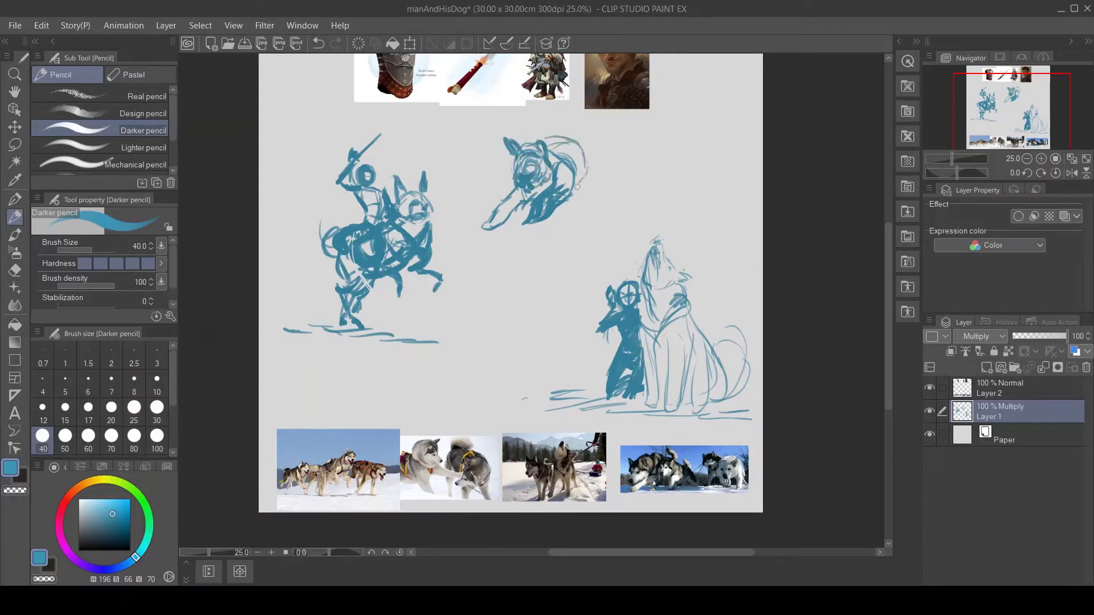
{"action": "left_click_drag", "start_coordinate": [596, 167], "coordinate": [616, 161]}
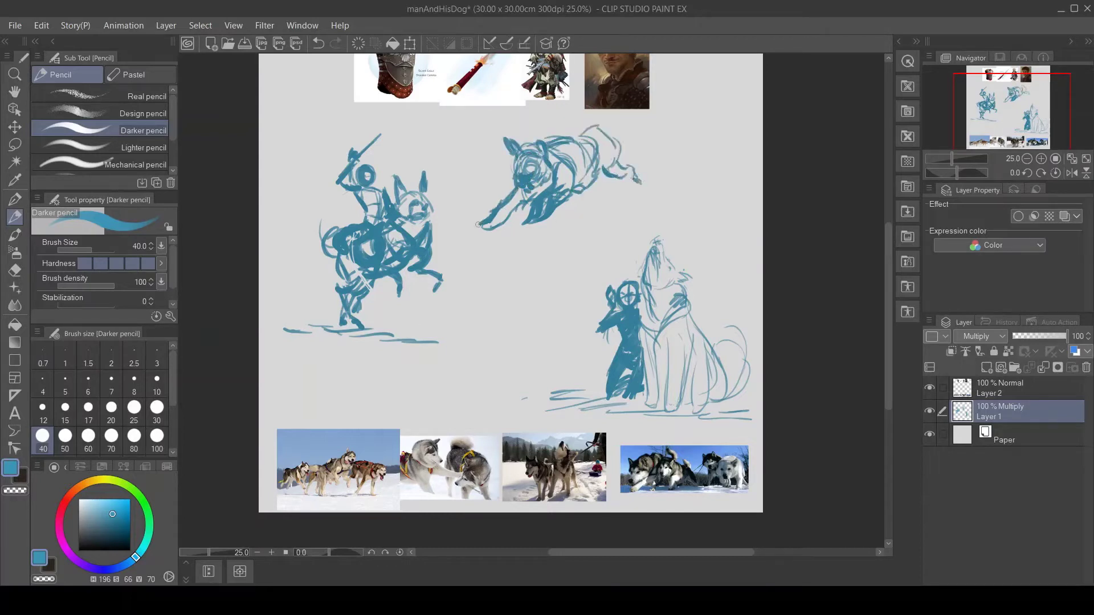
- Erase the construction lines inside the leaping dog's head and redraw its facial features
{"action": "key", "text": "e"}
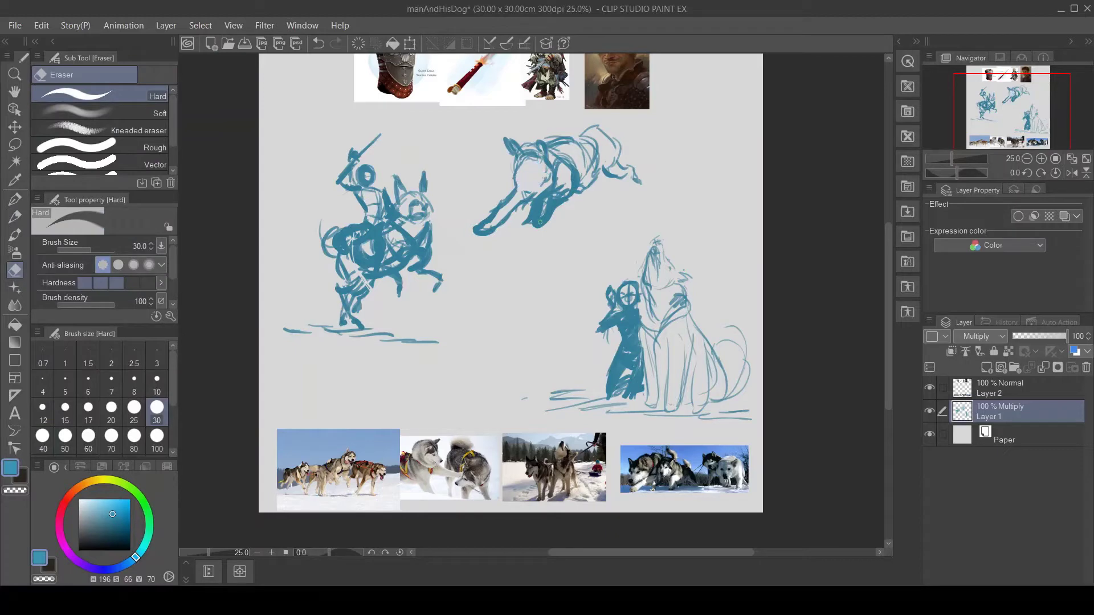
{"action": "key", "text": "p"}
{"action": "key", "text": "e"}
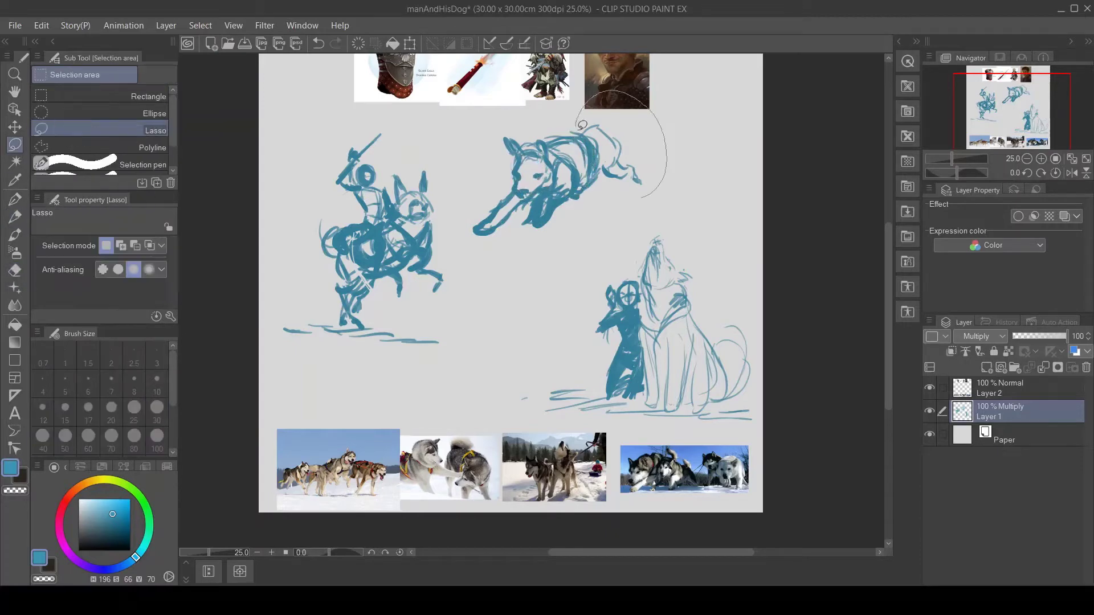
{"action": "key", "text": "p"}
{"action": "key", "text": "ctrl+z"}
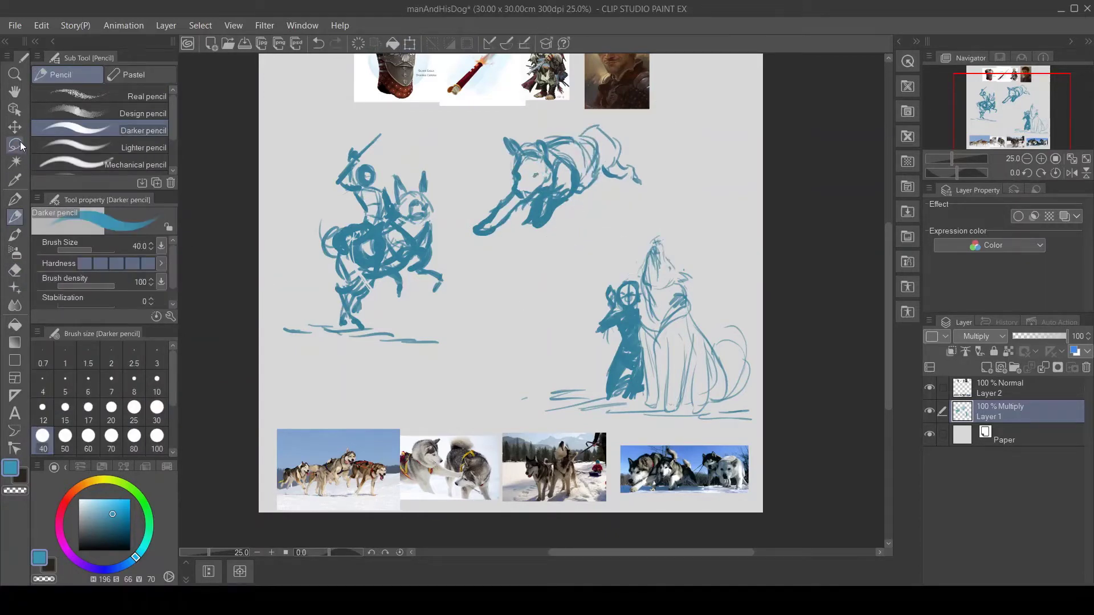
- Sketch a rider leaning forward on the leaping dog, and add ground lines beneath the pair
{"action": "mouse_move", "coordinate": [576, 136]}
{"action": "left_mouse_down"}
{"action": "mouse_move", "coordinate": [573, 177]}
{"action": "mouse_move", "coordinate": [627, 171]}
{"action": "mouse_move", "coordinate": [542, 171]}
{"action": "mouse_move", "coordinate": [603, 199]}
{"action": "left_mouse_up"}
{"action": "mouse_move", "coordinate": [549, 120]}
{"action": "left_mouse_down"}
{"action": "mouse_move", "coordinate": [533, 143]}
{"action": "mouse_move", "coordinate": [547, 130]}
{"action": "left_mouse_up"}
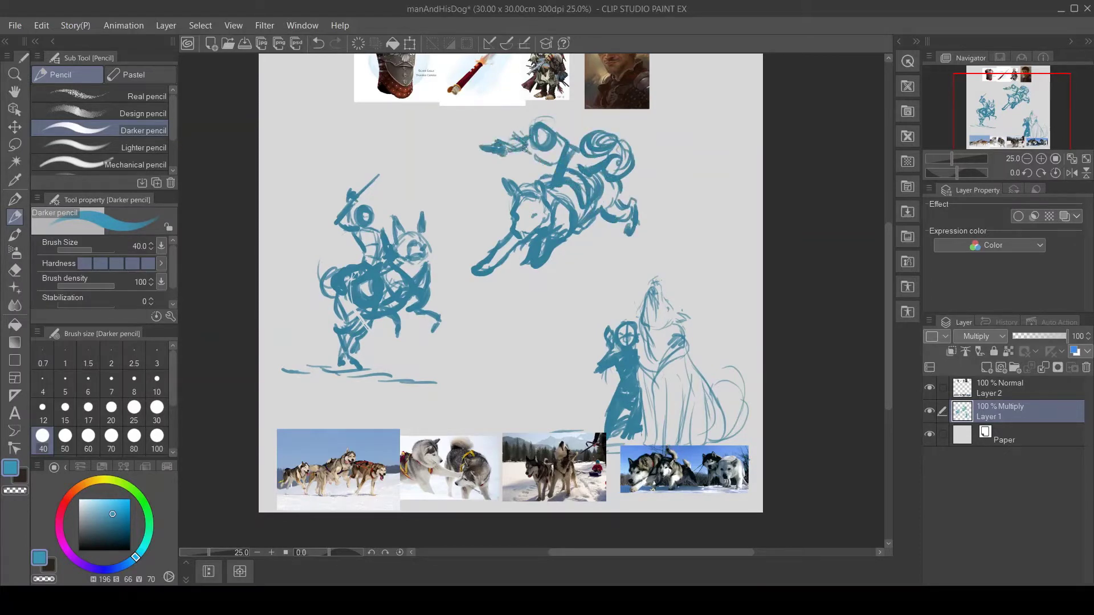
{"action": "left_click_drag", "start_coordinate": [596, 288], "coordinate": [543, 290]}
{"action": "left_click_drag", "start_coordinate": [582, 298], "coordinate": [485, 304]}
{"action": "left_click_drag", "start_coordinate": [552, 313], "coordinate": [504, 310]}
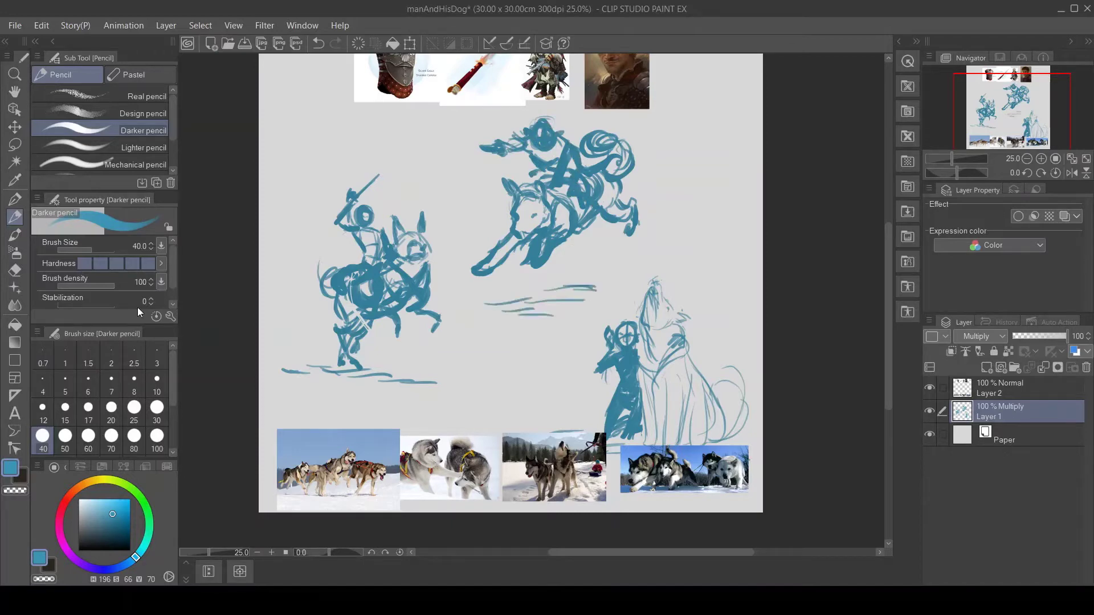
- Hide the reference image layer and extend the canvas on its left side to 38.91 cm wide
{"action": "left_click", "coordinate": [929, 388]}
{"action": "key", "text": "ctrl+alt+c"}
{"action": "left_click_drag", "start_coordinate": [258, 285], "coordinate": [214, 285]}
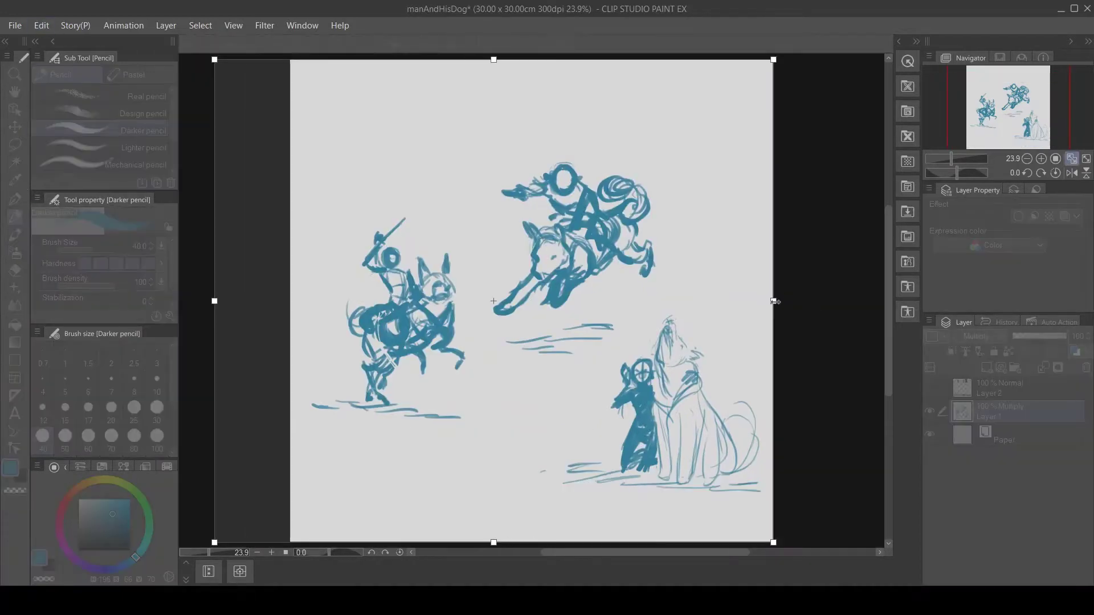
{"action": "key", "text": "Return"}
- Lasso the rider on the rearing dog and move it into the added space on the left
{"action": "left_click", "coordinate": [15, 145]}
{"action": "mouse_move", "coordinate": [473, 453]}
{"action": "left_mouse_down"}
{"action": "mouse_move", "coordinate": [481, 342]}
{"action": "mouse_move", "coordinate": [494, 456]}
{"action": "left_mouse_up"}
{"action": "key", "text": "ctrl+t"}
{"action": "left_click_drag", "start_coordinate": [277, 515], "coordinate": [220, 536]}
{"action": "key", "text": "ctrl+minus"}
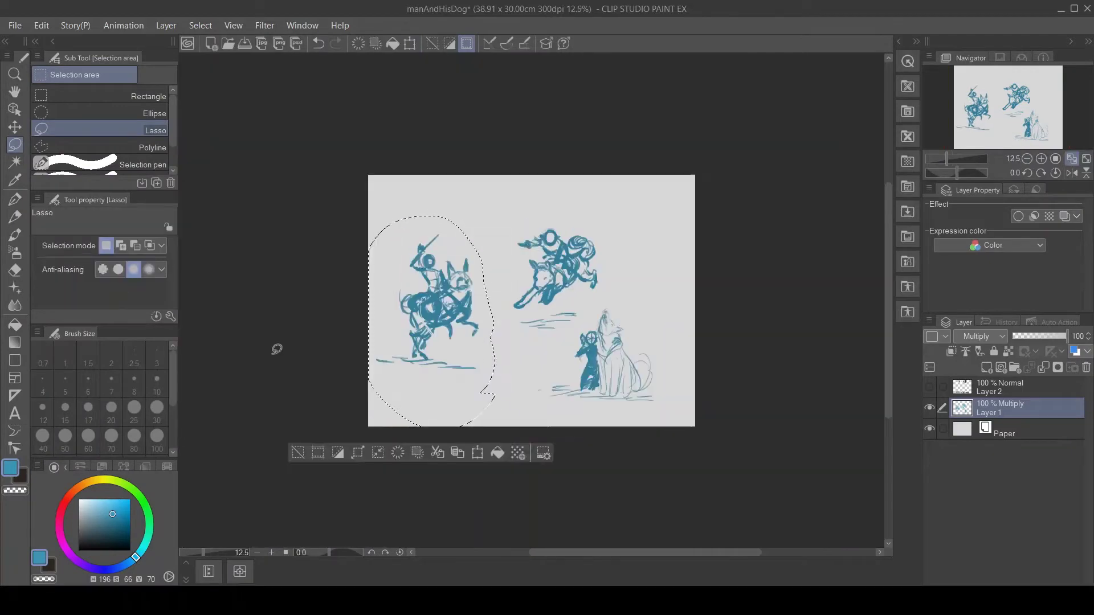
- Extend the canvas on its right side to 49.17 cm wide
{"action": "key", "text": "ctrl+alt+c"}
{"action": "left_click_drag", "start_coordinate": [696, 298], "coordinate": [781, 298]}
{"action": "key", "text": "Return"}
- Move the leaping-dog rider down in line with the rearing one, and move and enlarge the kneeling man with the howling dog
{"action": "key", "text": "Return"}
{"action": "key", "text": "ctrl+t"}
{"action": "mouse_move", "coordinate": [484, 424]}
{"action": "left_mouse_down"}
{"action": "mouse_move", "coordinate": [575, 398]}
{"action": "mouse_move", "coordinate": [601, 426]}
{"action": "mouse_move", "coordinate": [604, 410]}
{"action": "left_mouse_up"}
{"action": "left_click", "coordinate": [494, 462]}
{"action": "key", "text": "ctrl+t"}
{"action": "left_click_drag", "start_coordinate": [578, 231], "coordinate": [556, 210]}
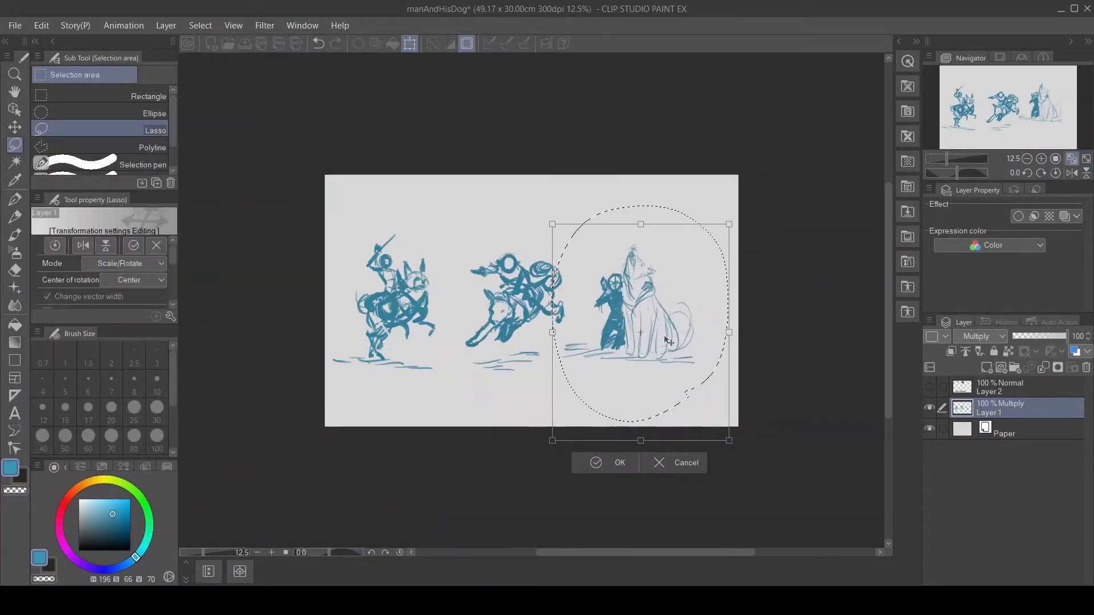
{"action": "key", "text": "Return"}
- Lasso the howling dog on its own and adjust its size and position beside the kneeling man
{"action": "left_click_drag", "start_coordinate": [710, 348], "coordinate": [627, 356]}
{"action": "key", "text": "ctrl+t"}
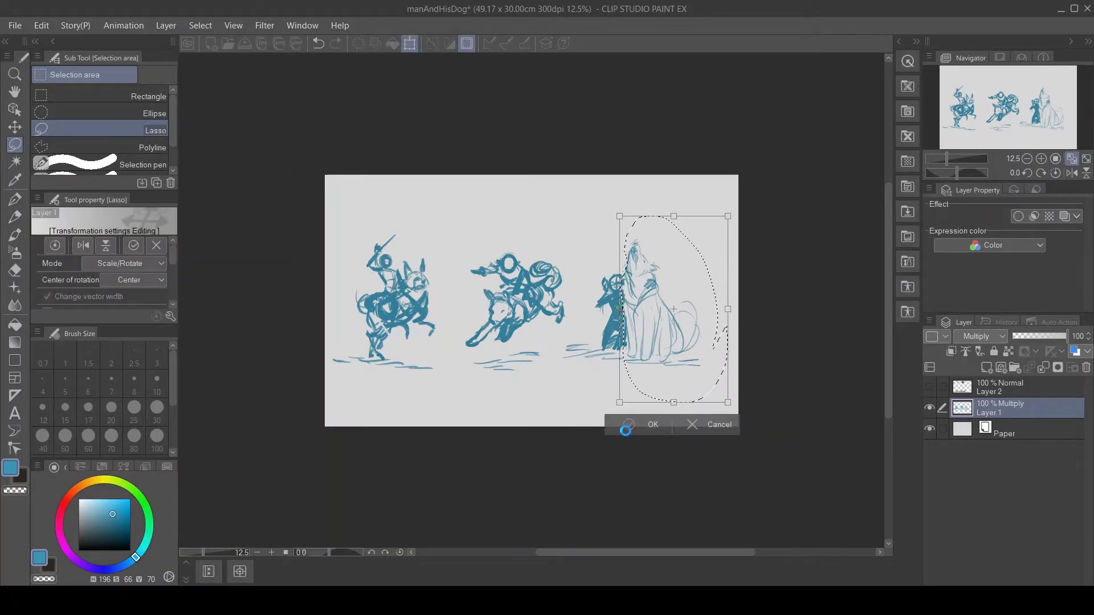
{"action": "left_click", "coordinate": [625, 422]}
- Center the sketches on a canvas trimmed to 21 cm high, and fade their layer to 74% opacity
{"action": "key", "text": "k"}
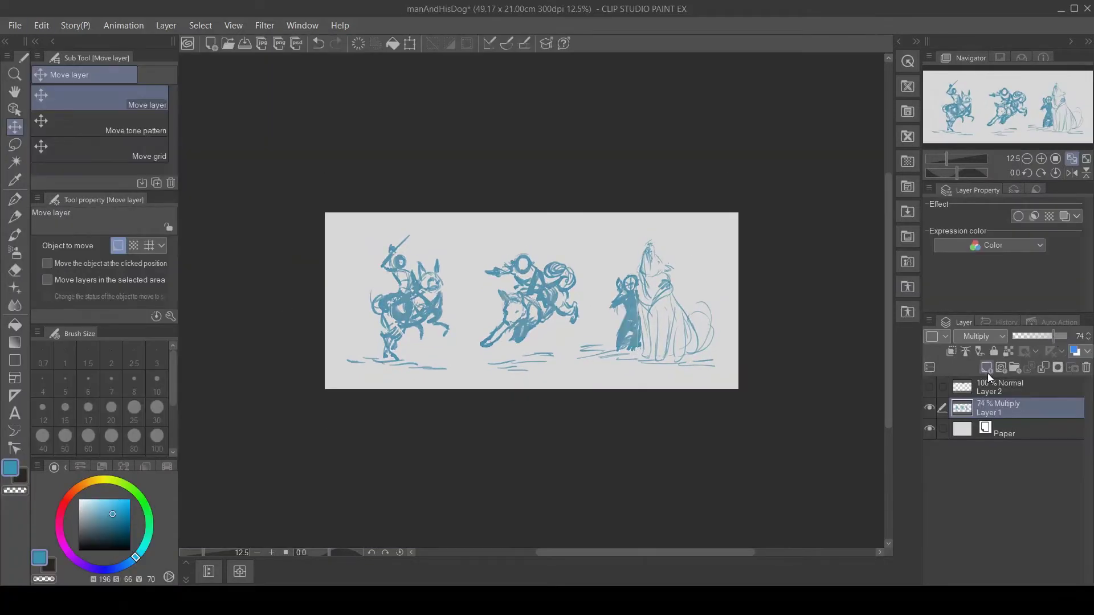
{"action": "key", "text": "p"}
{"action": "scroll", "coordinate": [731, 158], "scroll_direction": "up", "scroll_amount": 4}
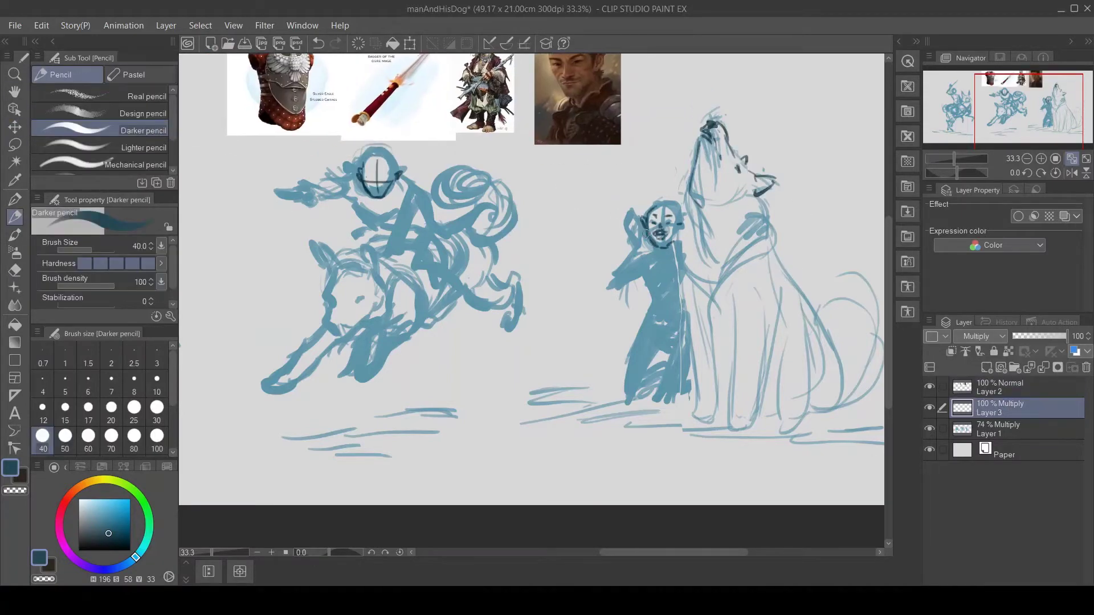
- Draw the kneeling man's face, spiky hair, armor, praying arms and legs in dark blue pencil on a new Multiply layer
{"action": "scroll", "coordinate": [627, 308], "scroll_direction": "up", "scroll_amount": 3}
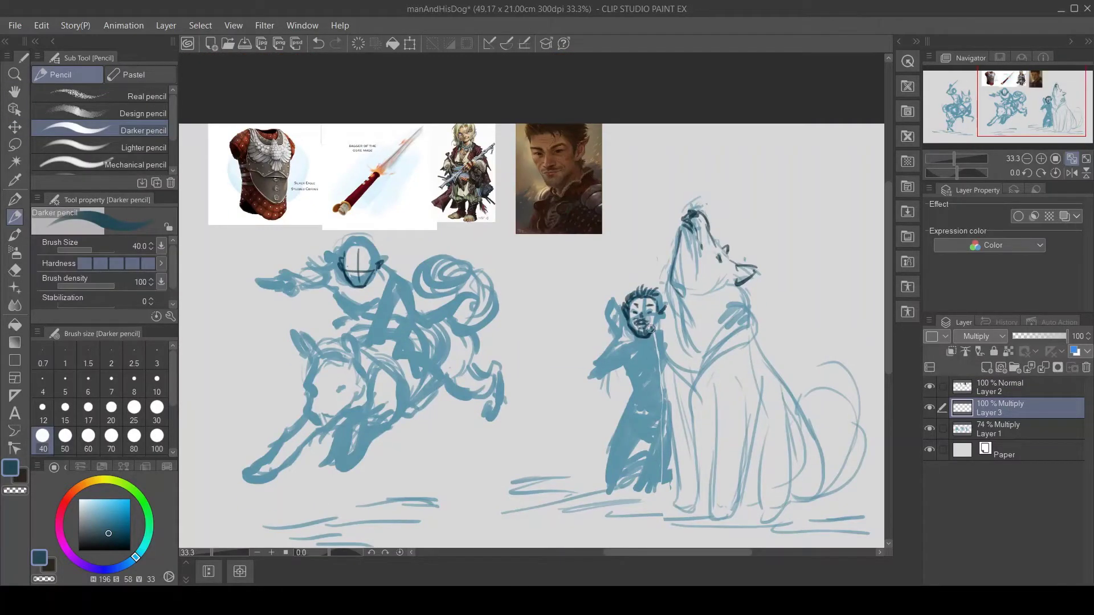
{"action": "left_click_drag", "start_coordinate": [644, 342], "coordinate": [637, 279]}
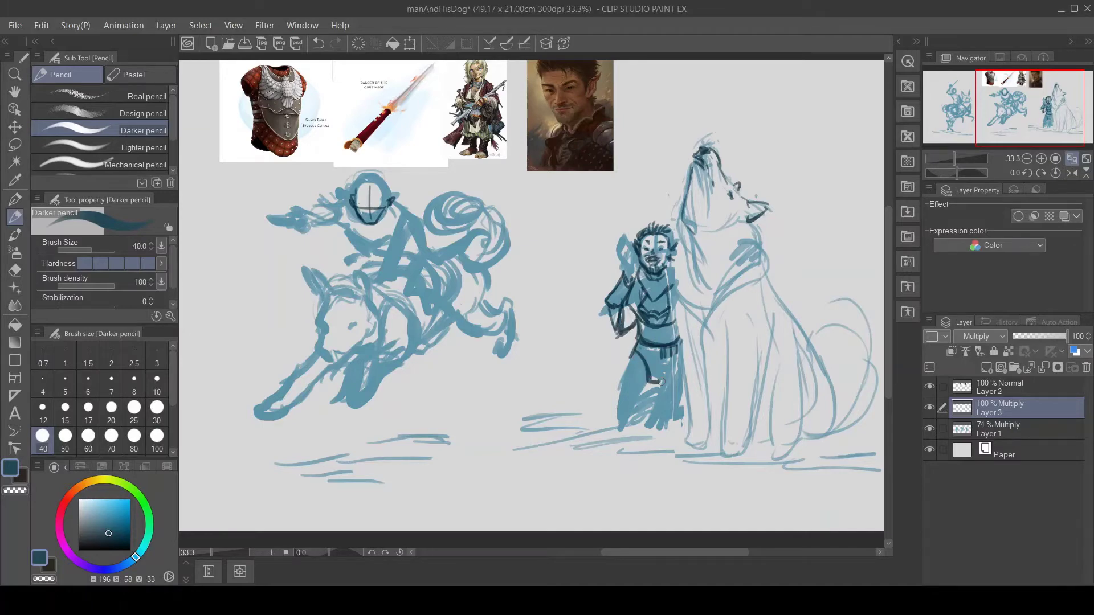
{"action": "mouse_move", "coordinate": [606, 411]}
{"action": "left_mouse_down"}
{"action": "mouse_move", "coordinate": [686, 419]}
{"action": "mouse_move", "coordinate": [618, 399]}
{"action": "left_mouse_up"}
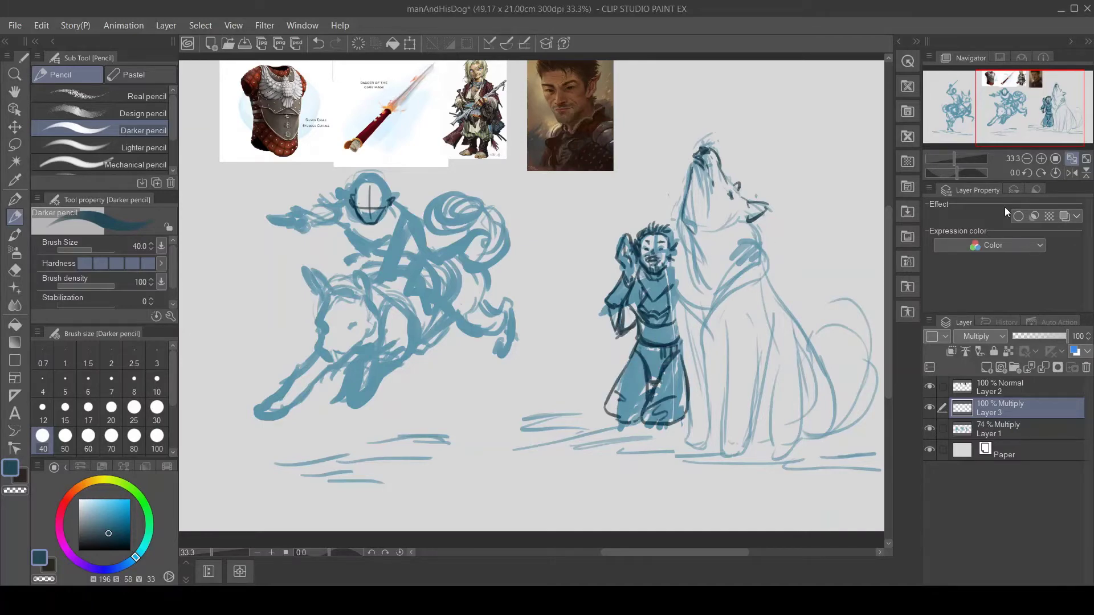
- Label the howling-dog sketch with a circled number 3 beside the dog's head
{"action": "left_click", "coordinate": [1027, 159]}
{"action": "left_click_drag", "start_coordinate": [740, 185], "coordinate": [738, 186]}
{"action": "left_click_drag", "start_coordinate": [732, 192], "coordinate": [731, 211]}
{"action": "key", "text": "m"}
{"action": "left_click_drag", "start_coordinate": [592, 234], "coordinate": [587, 237]}
{"action": "key", "text": "ctrl+d"}
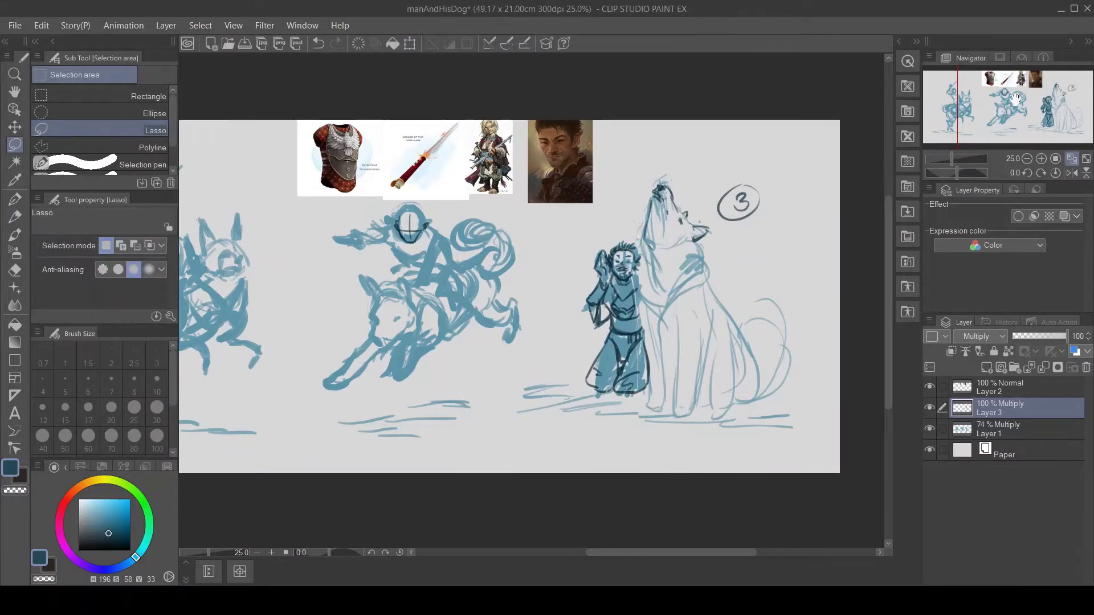
- Outline the leaping rider's outstretched arm, hand and torso in dark pencil, and adjust the lassoed hand
{"action": "scroll", "coordinate": [1016, 98], "scroll_direction": "up", "scroll_amount": 1}
{"action": "key", "text": "p"}
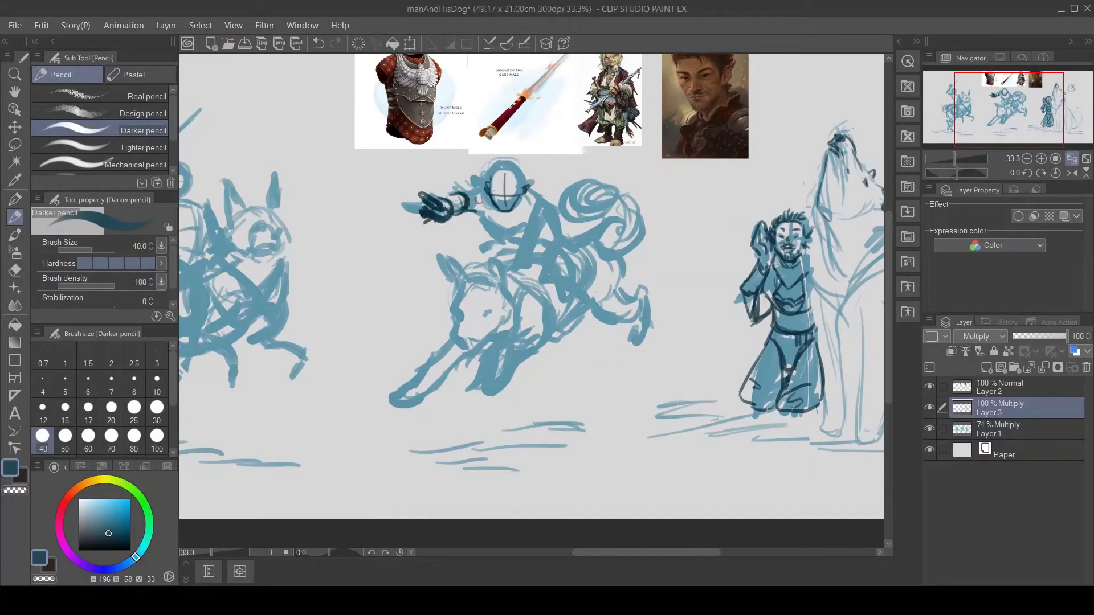
{"action": "mouse_move", "coordinate": [527, 200]}
{"action": "left_mouse_down"}
{"action": "mouse_move", "coordinate": [490, 239]}
{"action": "mouse_move", "coordinate": [515, 272]}
{"action": "left_mouse_up"}
{"action": "key", "text": "m"}
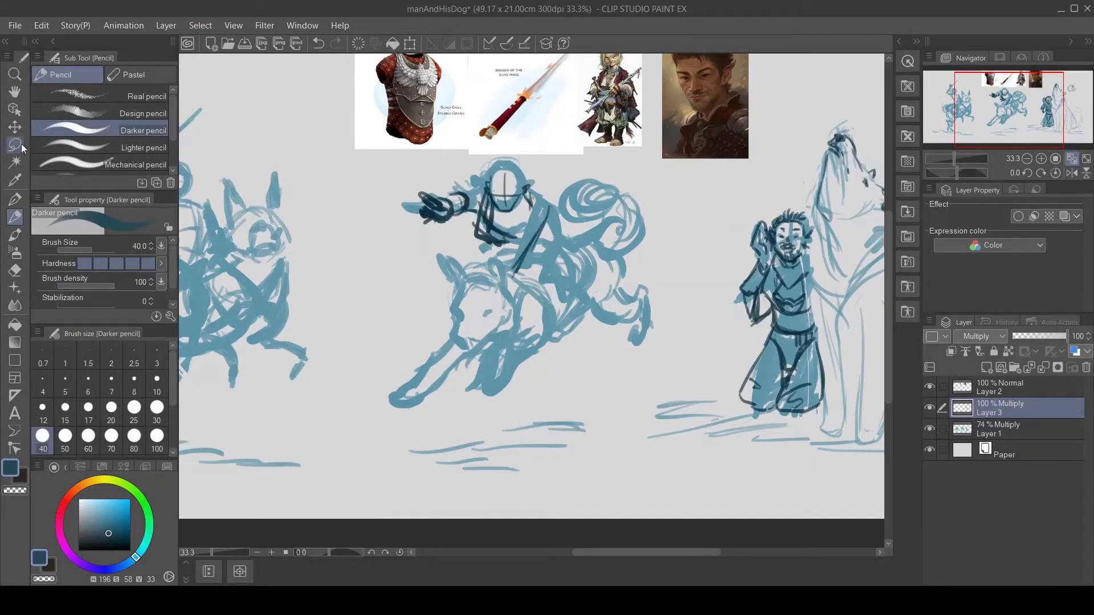
{"action": "left_click_drag", "start_coordinate": [399, 165], "coordinate": [393, 171]}
{"action": "key", "text": "ctrl+d"}
{"action": "key", "text": "p"}
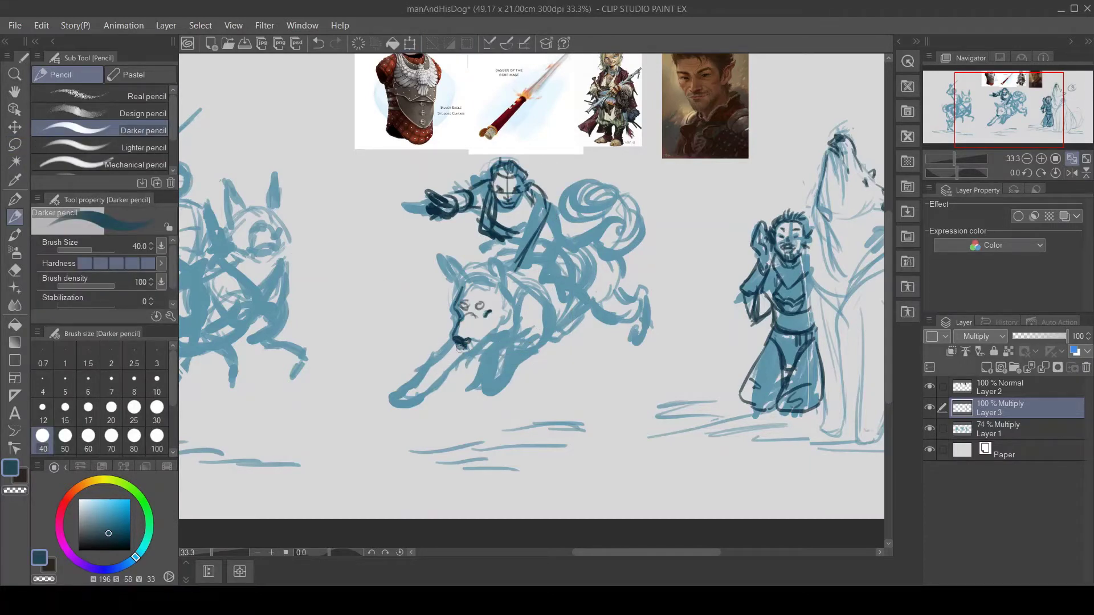
- Outline the leaping dog's front legs, ears, curled tail and hind legs, and darken the rider's leg
{"action": "left_click_drag", "start_coordinate": [535, 333], "coordinate": [475, 393]}
{"action": "left_click_drag", "start_coordinate": [453, 341], "coordinate": [382, 400]}
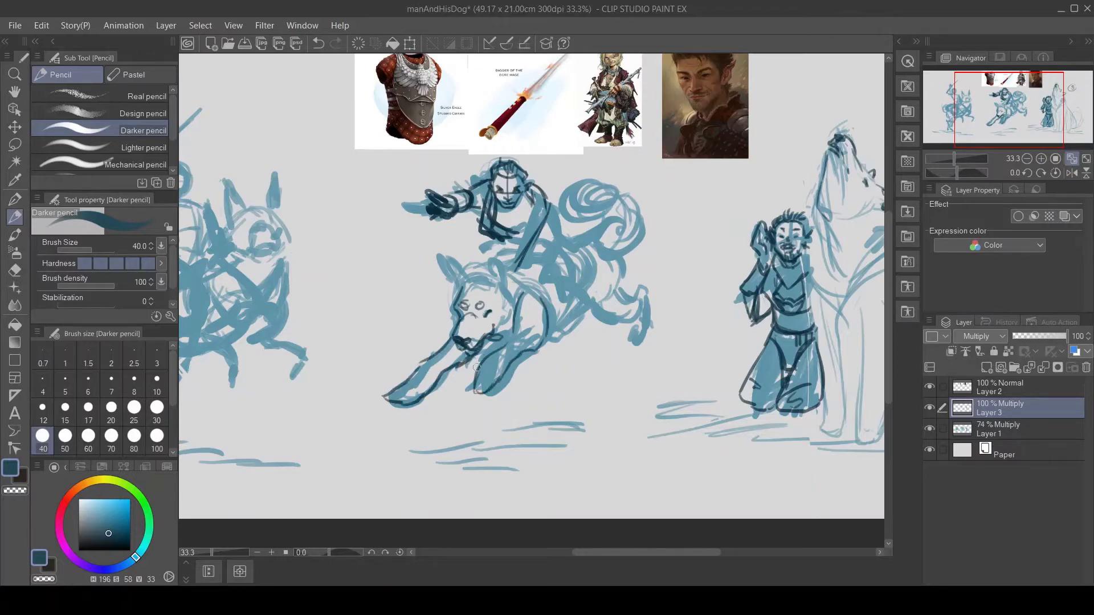
{"action": "left_click_drag", "start_coordinate": [487, 285], "coordinate": [493, 272]}
{"action": "mouse_move", "coordinate": [558, 188]}
{"action": "left_mouse_down"}
{"action": "mouse_move", "coordinate": [521, 251]}
{"action": "mouse_move", "coordinate": [592, 261]}
{"action": "left_mouse_up"}
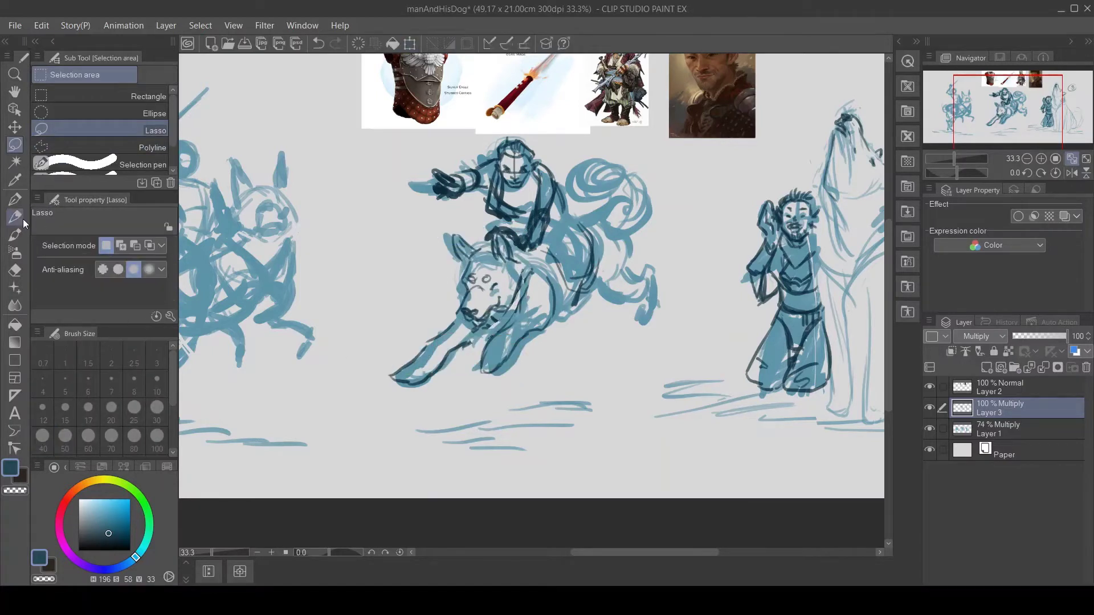
{"action": "mouse_move", "coordinate": [629, 297]}
{"action": "left_mouse_down"}
{"action": "mouse_move", "coordinate": [586, 259]}
{"action": "mouse_move", "coordinate": [629, 319]}
{"action": "mouse_move", "coordinate": [570, 220]}
{"action": "mouse_move", "coordinate": [638, 171]}
{"action": "mouse_move", "coordinate": [573, 262]}
{"action": "mouse_move", "coordinate": [584, 277]}
{"action": "mouse_move", "coordinate": [575, 213]}
{"action": "left_mouse_up"}
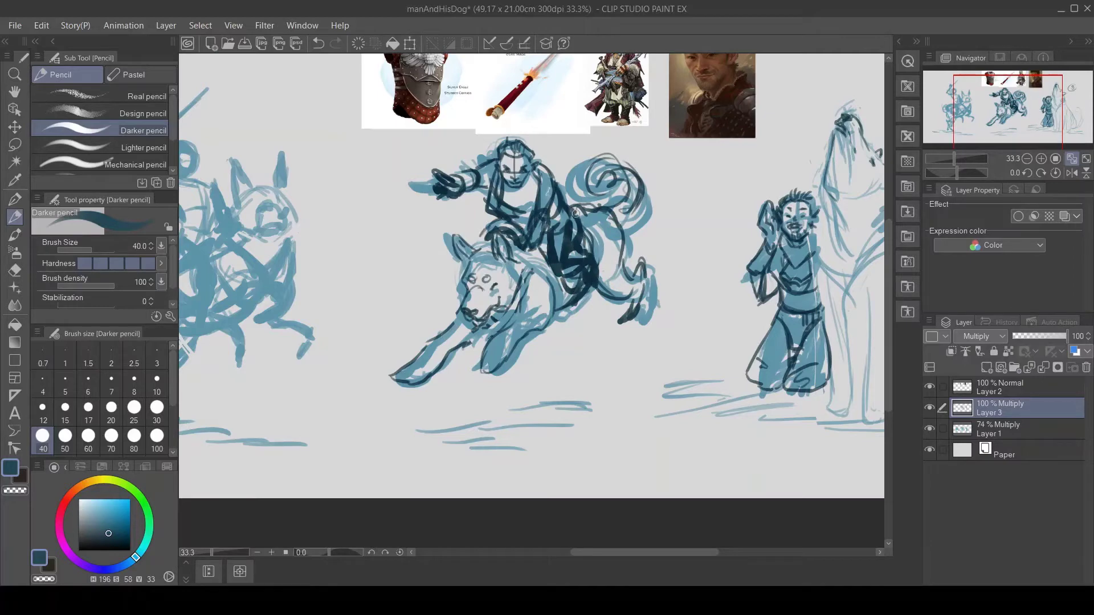
- Outline the rearing dog's head, chest and front legs, plus its rider's head, raised sword and torso
{"action": "left_click_drag", "start_coordinate": [1006, 114], "coordinate": [976, 114]}
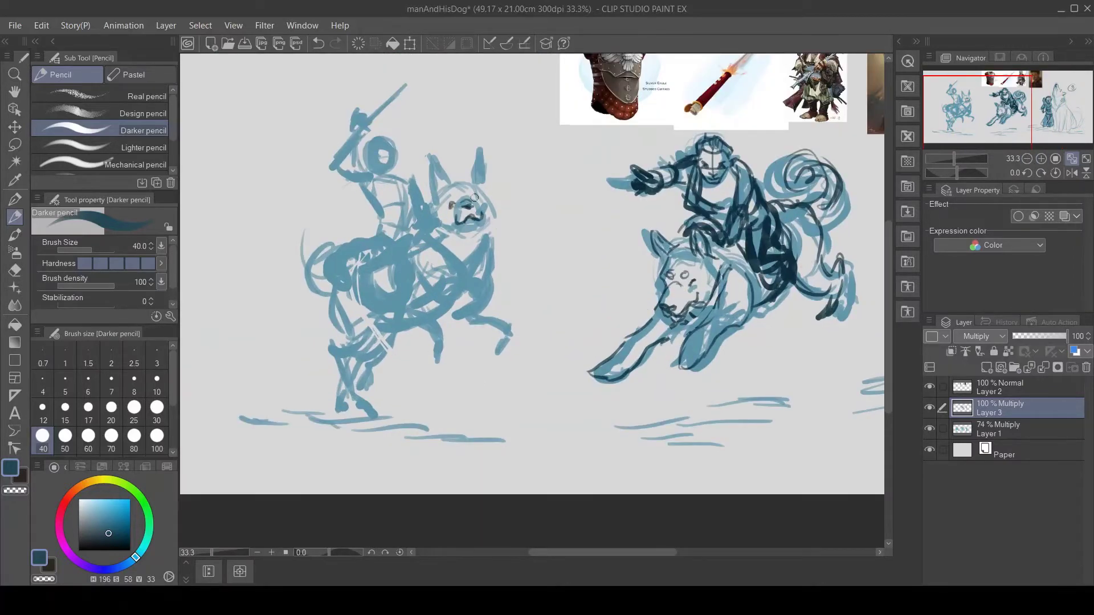
{"action": "left_click_drag", "start_coordinate": [432, 228], "coordinate": [476, 288]}
{"action": "mouse_move", "coordinate": [435, 161]}
{"action": "left_mouse_down"}
{"action": "mouse_move", "coordinate": [479, 171]}
{"action": "mouse_move", "coordinate": [450, 236]}
{"action": "mouse_move", "coordinate": [485, 308]}
{"action": "mouse_move", "coordinate": [437, 293]}
{"action": "mouse_move", "coordinate": [421, 358]}
{"action": "mouse_move", "coordinate": [464, 313]}
{"action": "mouse_move", "coordinate": [447, 313]}
{"action": "left_mouse_up"}
{"action": "mouse_move", "coordinate": [369, 139]}
{"action": "left_mouse_down"}
{"action": "mouse_move", "coordinate": [393, 157]}
{"action": "mouse_move", "coordinate": [378, 162]}
{"action": "left_mouse_up"}
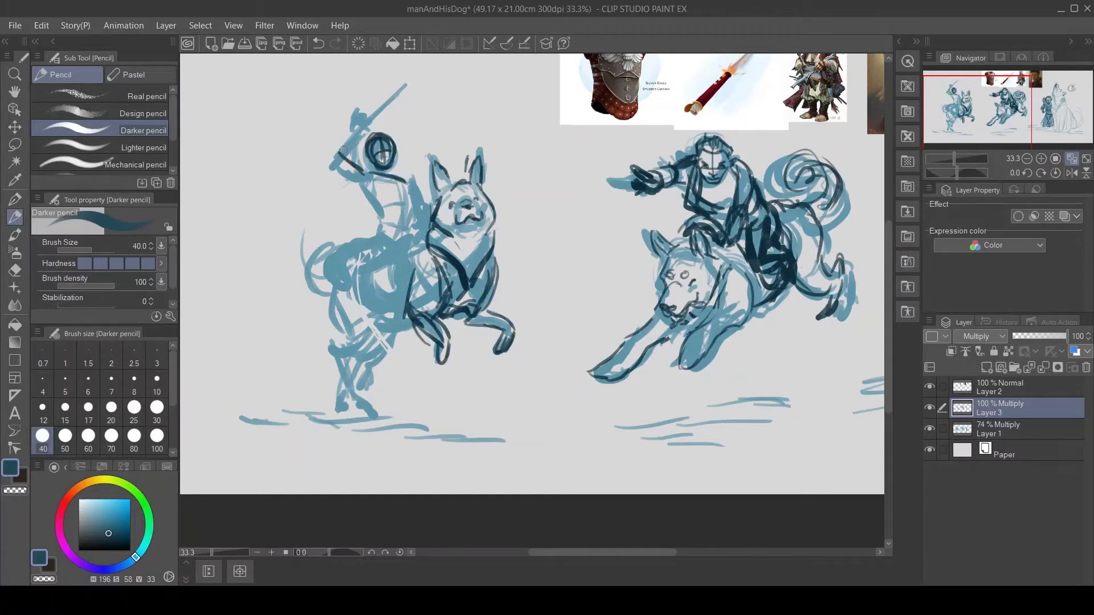
{"action": "left_click_drag", "start_coordinate": [386, 74], "coordinate": [349, 135]}
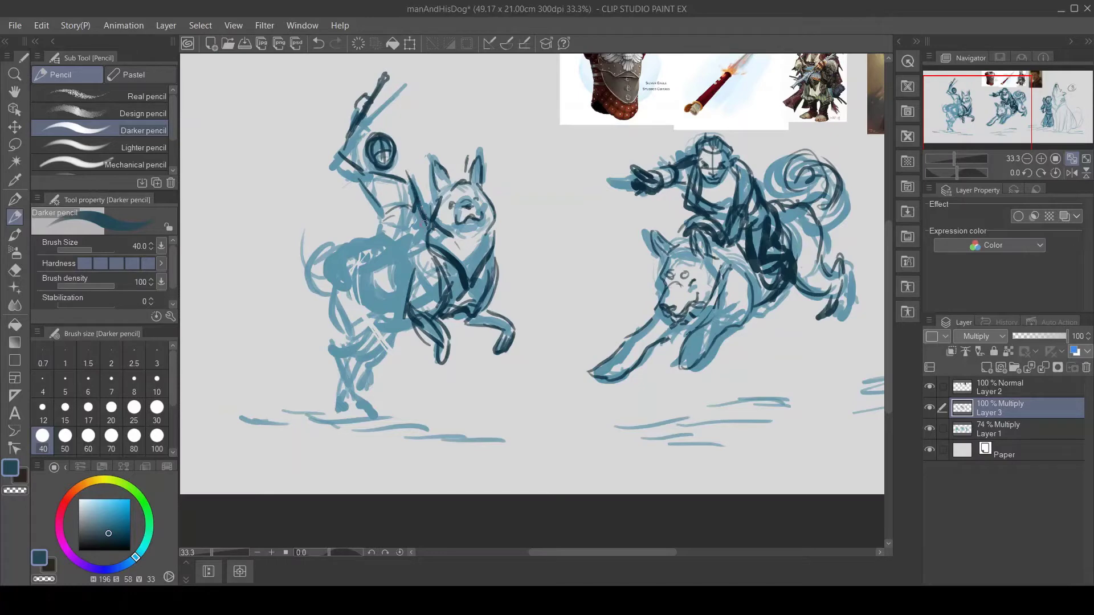
{"action": "mouse_move", "coordinate": [424, 224]}
{"action": "left_mouse_down"}
{"action": "mouse_move", "coordinate": [378, 302]}
{"action": "mouse_move", "coordinate": [398, 287]}
{"action": "left_mouse_up"}
- Lasso the upper body of the rider on the rearing dog and nudge it with a transform
{"action": "key", "text": "m"}
{"action": "mouse_move", "coordinate": [420, 165]}
{"action": "left_mouse_down"}
{"action": "mouse_move", "coordinate": [382, 50]}
{"action": "mouse_move", "coordinate": [319, 342]}
{"action": "left_mouse_up"}
{"action": "key", "text": "ctrl+t"}
{"action": "key", "text": "Return"}
{"action": "key", "text": "ctrl+d"}
- Outline the rearing dog's curled tail, hind legs and belly in dark pencil, and darken the front leg
{"action": "key", "text": "p"}
{"action": "left_click_drag", "start_coordinate": [398, 319], "coordinate": [342, 356]}
{"action": "mouse_move", "coordinate": [308, 274]}
{"action": "left_mouse_down"}
{"action": "mouse_move", "coordinate": [314, 230]}
{"action": "mouse_move", "coordinate": [296, 288]}
{"action": "left_mouse_up"}
{"action": "left_click_drag", "start_coordinate": [342, 353], "coordinate": [359, 416]}
{"action": "left_click_drag", "start_coordinate": [393, 325], "coordinate": [364, 373]}
{"action": "left_click_drag", "start_coordinate": [447, 259], "coordinate": [433, 365]}
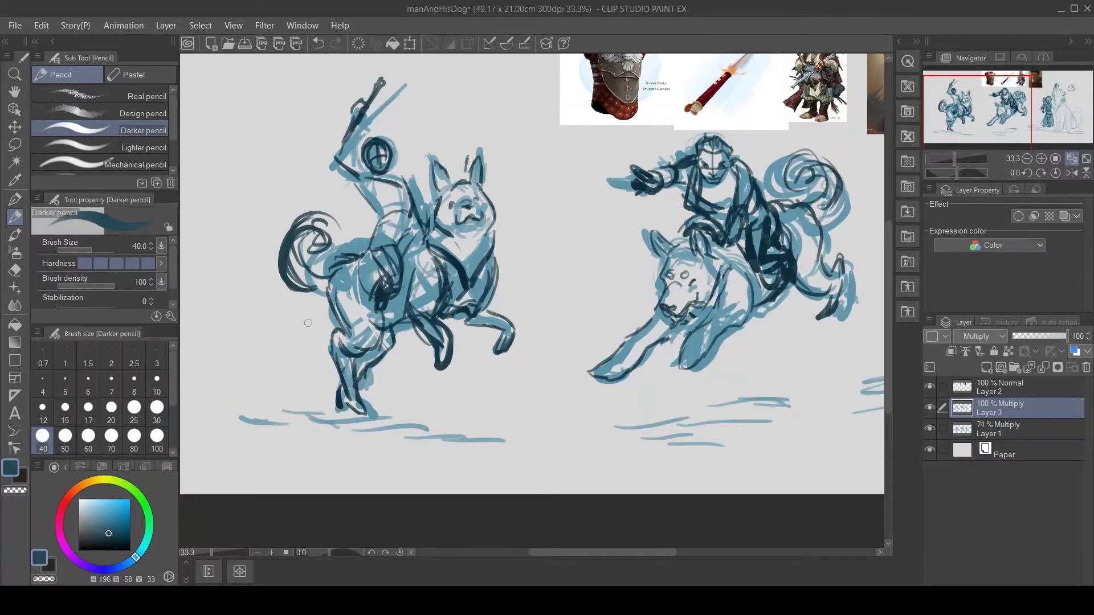
- Lasso the rearing dog's head and shift it slightly toward the rider
{"action": "key", "text": "m"}
{"action": "left_click_drag", "start_coordinate": [433, 131], "coordinate": [425, 136]}
{"action": "key", "text": "ctrl+t"}
{"action": "left_click_drag", "start_coordinate": [467, 257], "coordinate": [463, 263]}
{"action": "key", "text": "Return"}
{"action": "key", "text": "ctrl+d"}
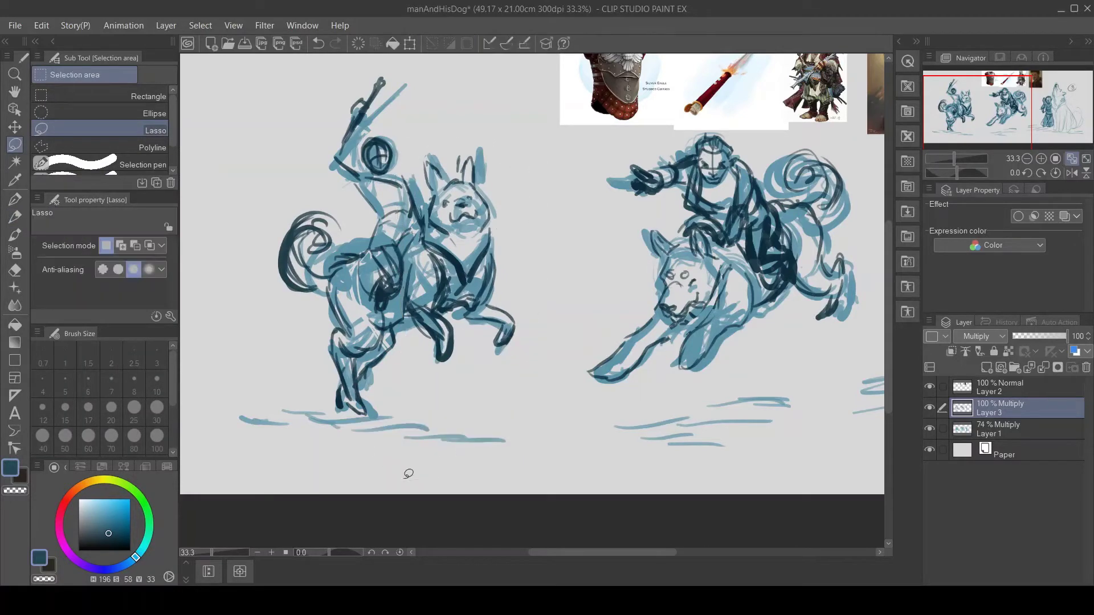
- Hide the reference image layer, and label the leaping sketch with a circled 2 and the rearing sketch with a circled 3
{"action": "left_click", "coordinate": [929, 387]}
{"action": "left_click_drag", "start_coordinate": [968, 108], "coordinate": [977, 108]}
{"action": "left_click", "coordinate": [16, 218]}
{"action": "left_click_drag", "start_coordinate": [696, 171], "coordinate": [731, 196]}
{"action": "left_click_drag", "start_coordinate": [345, 168], "coordinate": [345, 204]}
{"action": "left_click", "coordinate": [1072, 159]}
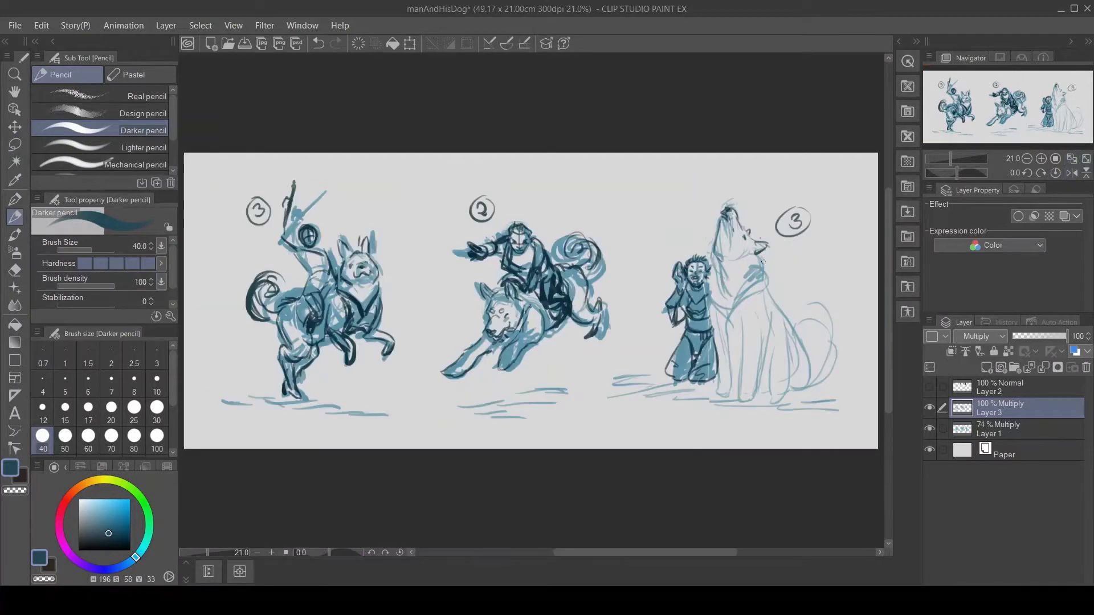
- Outline the howling dog's body and curled tail, and add dark ground lines beneath all three sketches
{"action": "mouse_move", "coordinate": [762, 292]}
{"action": "left_mouse_down"}
{"action": "mouse_move", "coordinate": [715, 322]}
{"action": "mouse_move", "coordinate": [740, 402]}
{"action": "mouse_move", "coordinate": [820, 393]}
{"action": "left_mouse_up"}
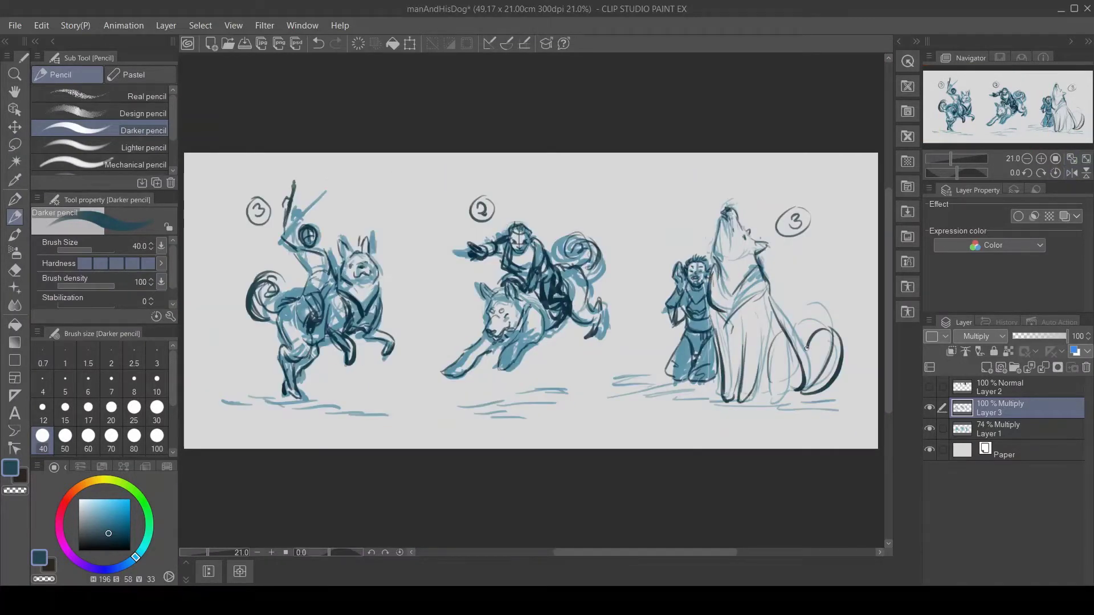
{"action": "left_click_drag", "start_coordinate": [820, 336], "coordinate": [769, 397]}
{"action": "left_click_drag", "start_coordinate": [537, 381], "coordinate": [590, 380]}
{"action": "left_click_drag", "start_coordinate": [501, 392], "coordinate": [570, 388]}
{"action": "left_click_drag", "start_coordinate": [465, 409], "coordinate": [545, 400]}
{"action": "left_click_drag", "start_coordinate": [215, 387], "coordinate": [259, 384]}
{"action": "left_click_drag", "start_coordinate": [655, 405], "coordinate": [780, 402]}
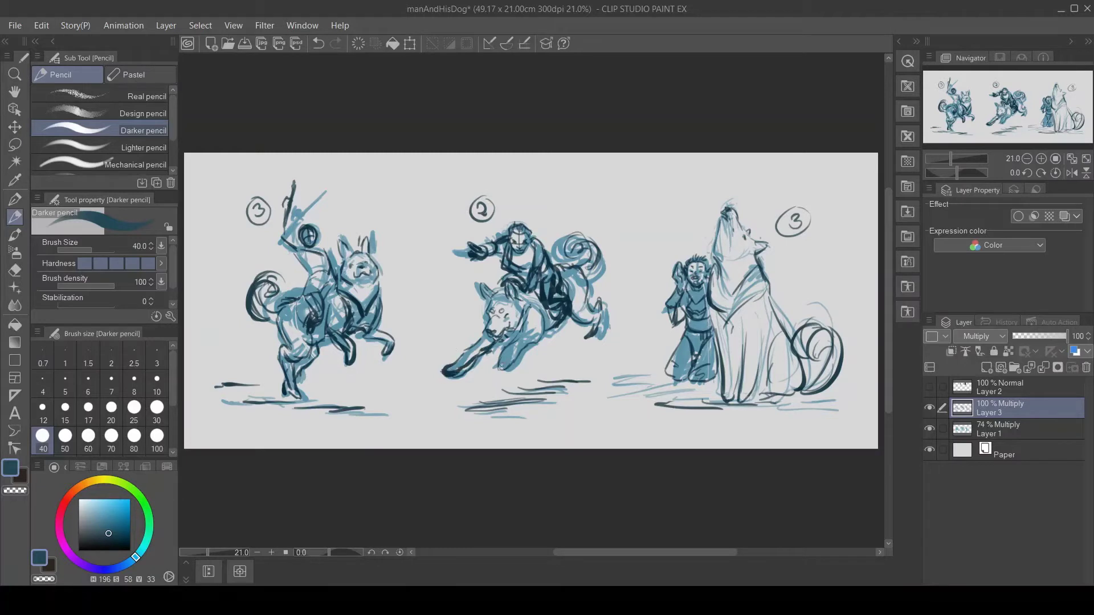
- Lasso the leaping rider, then shrink and lower him onto the dog on both Layer 3 and Layer 1
{"action": "key", "text": "m"}
{"action": "left_click_drag", "start_coordinate": [593, 228], "coordinate": [590, 233]}
{"action": "key", "text": "ctrl+t"}
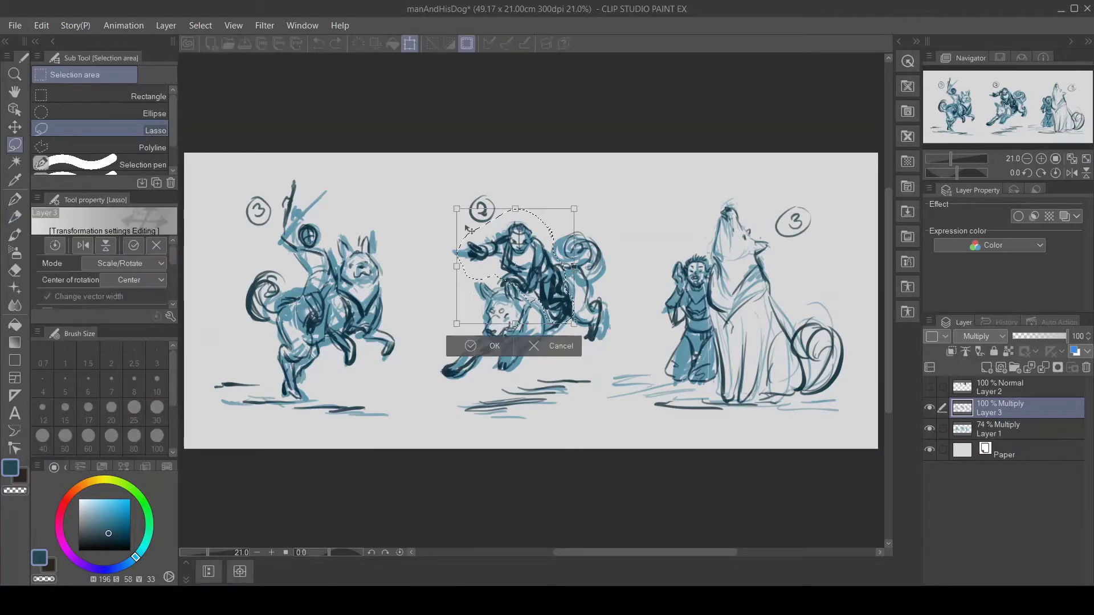
{"action": "left_click_drag", "start_coordinate": [521, 268], "coordinate": [536, 287]}
{"action": "key", "text": "Return"}
{"action": "left_click", "coordinate": [1003, 428]}
{"action": "key", "text": "ctrl+t"}
{"action": "key", "text": "Return"}
- Add a new layer beneath the sketches and block in the figures' silhouettes with medium blue
{"action": "left_click", "coordinate": [987, 367]}
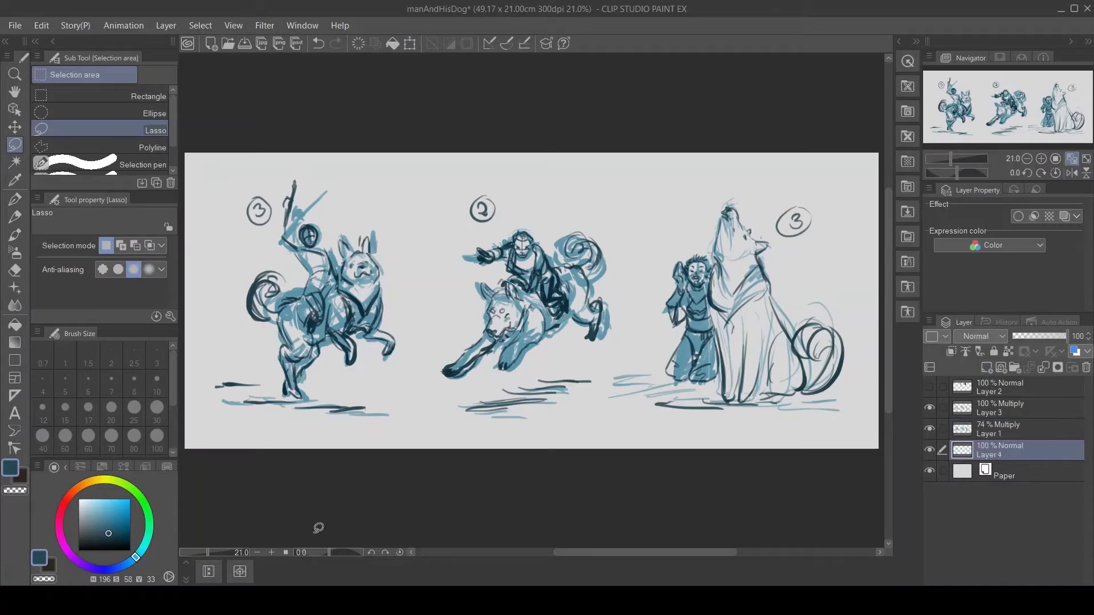
{"action": "key", "text": "p"}
{"action": "left_click", "coordinate": [110, 515]}
{"action": "mouse_move", "coordinate": [302, 268]}
{"action": "left_mouse_down"}
{"action": "mouse_move", "coordinate": [319, 376]}
{"action": "mouse_move", "coordinate": [355, 261]}
{"action": "mouse_move", "coordinate": [310, 268]}
{"action": "mouse_move", "coordinate": [262, 319]}
{"action": "left_mouse_up"}
{"action": "mouse_move", "coordinate": [496, 296]}
{"action": "left_mouse_down"}
{"action": "mouse_move", "coordinate": [513, 359]}
{"action": "mouse_move", "coordinate": [541, 256]}
{"action": "mouse_move", "coordinate": [586, 239]}
{"action": "left_mouse_up"}
{"action": "mouse_move", "coordinate": [495, 258]}
{"action": "left_mouse_down"}
{"action": "mouse_move", "coordinate": [698, 342]}
{"action": "mouse_move", "coordinate": [735, 240]}
{"action": "mouse_move", "coordinate": [752, 393]}
{"action": "mouse_move", "coordinate": [811, 352]}
{"action": "mouse_move", "coordinate": [775, 319]}
{"action": "mouse_move", "coordinate": [835, 365]}
{"action": "left_mouse_up"}
{"action": "left_click", "coordinate": [1042, 160]}
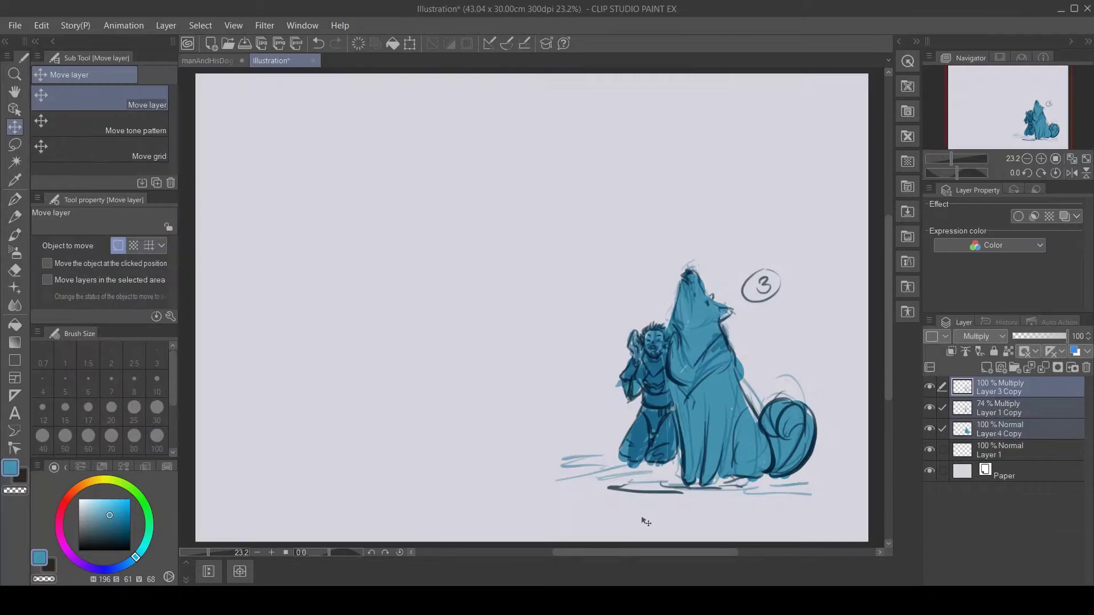
- Duplicate the two line layers of the howling-dog sketch and move the copy to the empty upper-left area of the page
{"action": "key", "text": "m"}
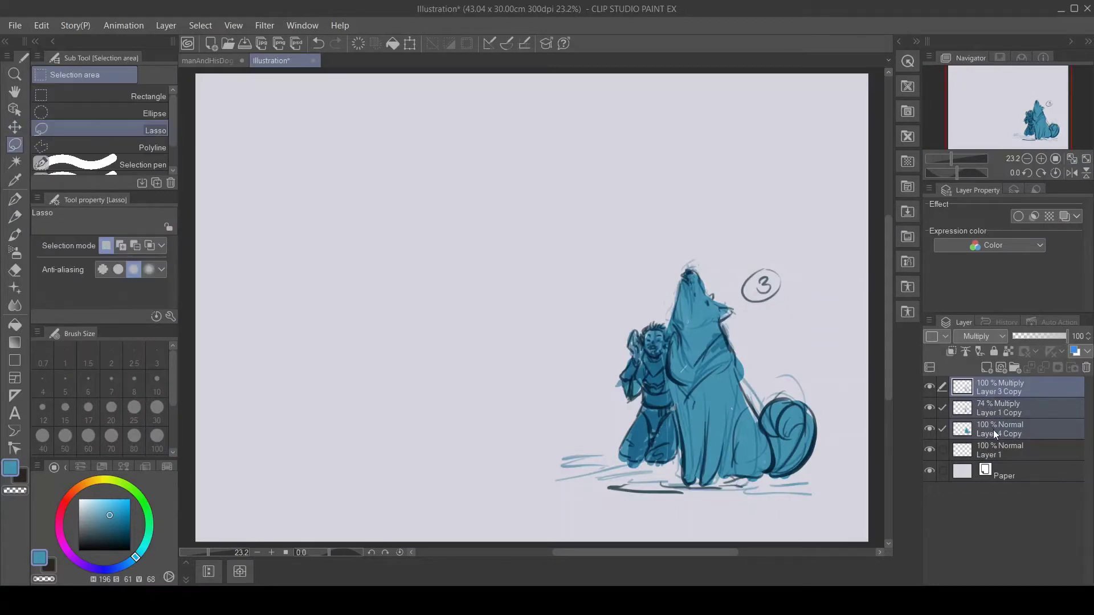
{"action": "left_click", "coordinate": [999, 387]}
{"action": "left_click", "coordinate": [998, 415], "text": "ctrl"}
{"action": "key", "text": "ctrl+c"}
{"action": "key", "text": "ctrl+v"}
{"action": "left_click_drag", "start_coordinate": [773, 534], "coordinate": [517, 431]}
- Delete the kneeling man from the copied sketch, and set Layer 1 Copy 2 to 100% opacity
{"action": "mouse_move", "coordinate": [419, 272]}
{"action": "left_mouse_down"}
{"action": "mouse_move", "coordinate": [336, 188]}
{"action": "mouse_move", "coordinate": [421, 370]}
{"action": "left_mouse_up"}
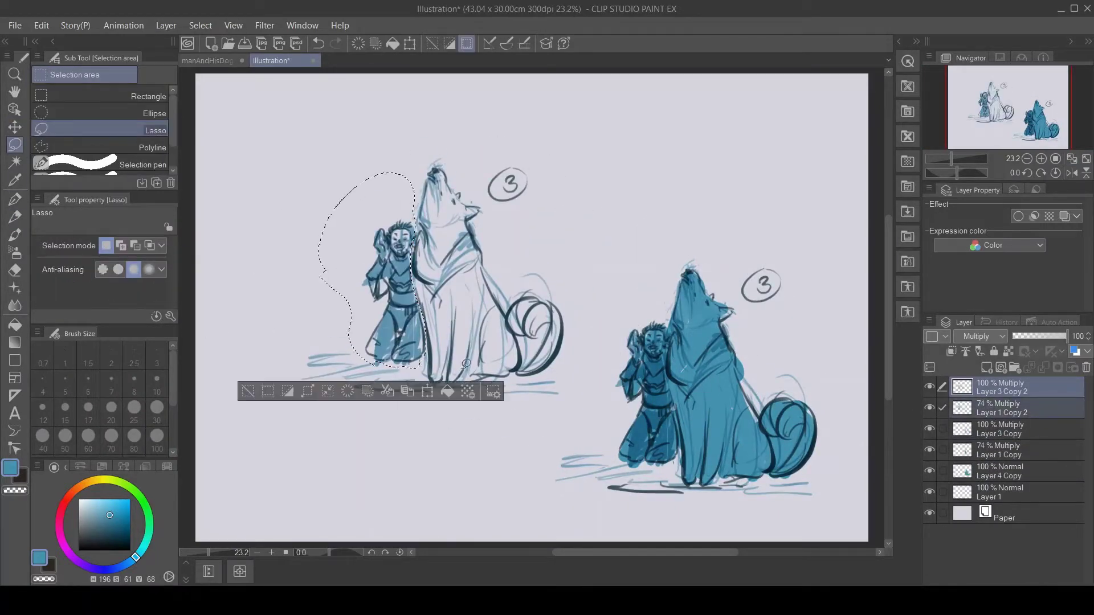
{"action": "key", "text": "Delete"}
{"action": "key", "text": "ctrl+d"}
{"action": "left_click", "coordinate": [1003, 408]}
{"action": "left_click_drag", "start_coordinate": [1053, 336], "coordinate": [1067, 337]}
- Sketch a man sitting cross-legged beside the copied howling dog in medium blue pencil
{"action": "key", "text": "p"}
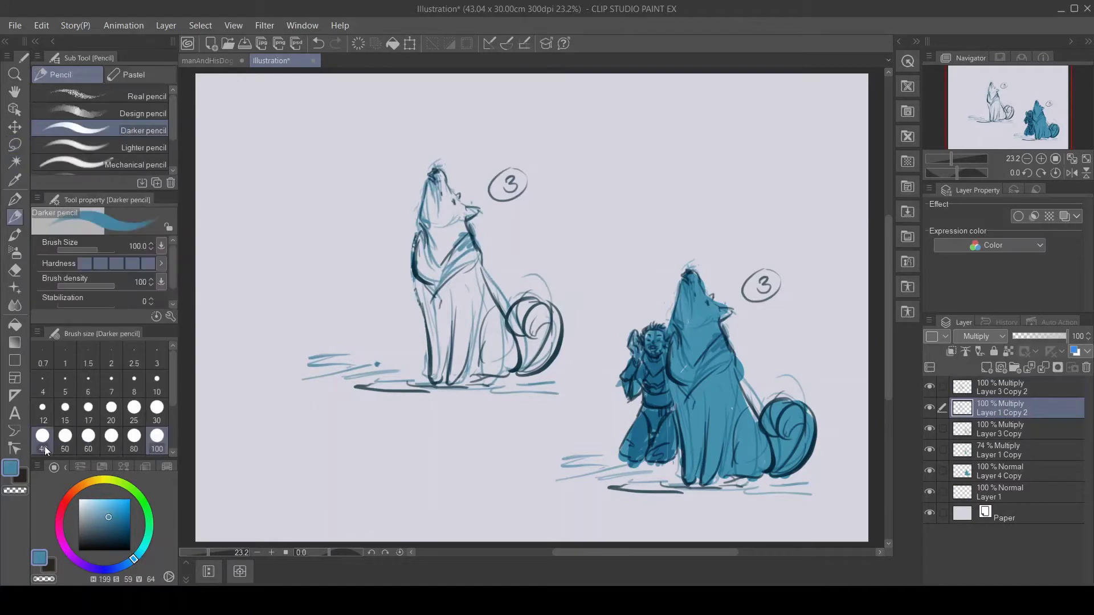
{"action": "left_click_drag", "start_coordinate": [353, 224], "coordinate": [385, 224]}
{"action": "key", "text": "bracketright"}
{"action": "key", "text": "bracketright"}
{"action": "mouse_move", "coordinate": [352, 229]}
{"action": "left_mouse_down"}
{"action": "mouse_move", "coordinate": [341, 250]}
{"action": "mouse_move", "coordinate": [362, 236]}
{"action": "left_mouse_up"}
{"action": "mouse_move", "coordinate": [331, 272]}
{"action": "left_mouse_down"}
{"action": "mouse_move", "coordinate": [362, 305]}
{"action": "mouse_move", "coordinate": [354, 308]}
{"action": "mouse_move", "coordinate": [341, 258]}
{"action": "mouse_move", "coordinate": [364, 261]}
{"action": "mouse_move", "coordinate": [336, 300]}
{"action": "mouse_move", "coordinate": [361, 312]}
{"action": "mouse_move", "coordinate": [325, 342]}
{"action": "mouse_move", "coordinate": [409, 330]}
{"action": "mouse_move", "coordinate": [401, 340]}
{"action": "mouse_move", "coordinate": [285, 318]}
{"action": "mouse_move", "coordinate": [294, 337]}
{"action": "mouse_move", "coordinate": [343, 363]}
{"action": "left_mouse_up"}
{"action": "left_click_drag", "start_coordinate": [348, 239], "coordinate": [347, 273]}
{"action": "mouse_move", "coordinate": [335, 255]}
{"action": "left_mouse_down"}
{"action": "mouse_move", "coordinate": [365, 254]}
{"action": "mouse_move", "coordinate": [387, 293]}
{"action": "left_mouse_up"}
{"action": "key", "text": "m"}
{"action": "key", "text": "ctrl+d"}
{"action": "key", "text": "p"}
{"action": "left_click_drag", "start_coordinate": [323, 273], "coordinate": [284, 293]}
- Move the seated man closer to the howling dog, and redraw his arms raised in a flute-playing pose
{"action": "key", "text": "ctrl+t"}
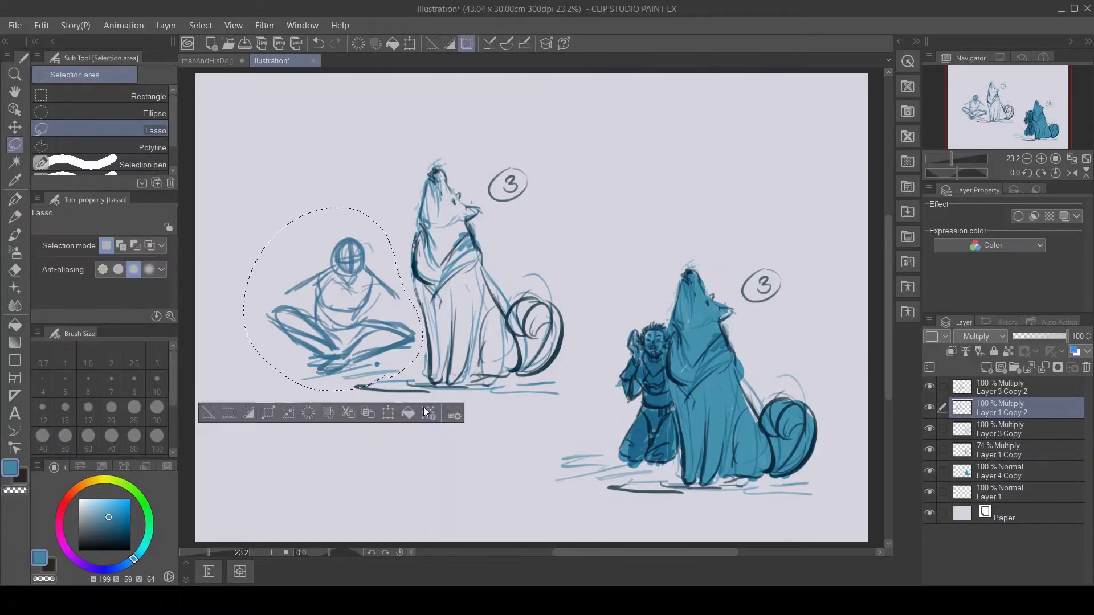
{"action": "left_click_drag", "start_coordinate": [397, 311], "coordinate": [408, 322]}
{"action": "key", "text": "Return"}
{"action": "mouse_move", "coordinate": [363, 285]}
{"action": "left_mouse_down"}
{"action": "mouse_move", "coordinate": [308, 308]}
{"action": "mouse_move", "coordinate": [371, 296]}
{"action": "left_mouse_up"}
{"action": "mouse_move", "coordinate": [393, 279]}
{"action": "left_mouse_down"}
{"action": "mouse_move", "coordinate": [377, 334]}
{"action": "mouse_move", "coordinate": [342, 336]}
{"action": "left_mouse_up"}
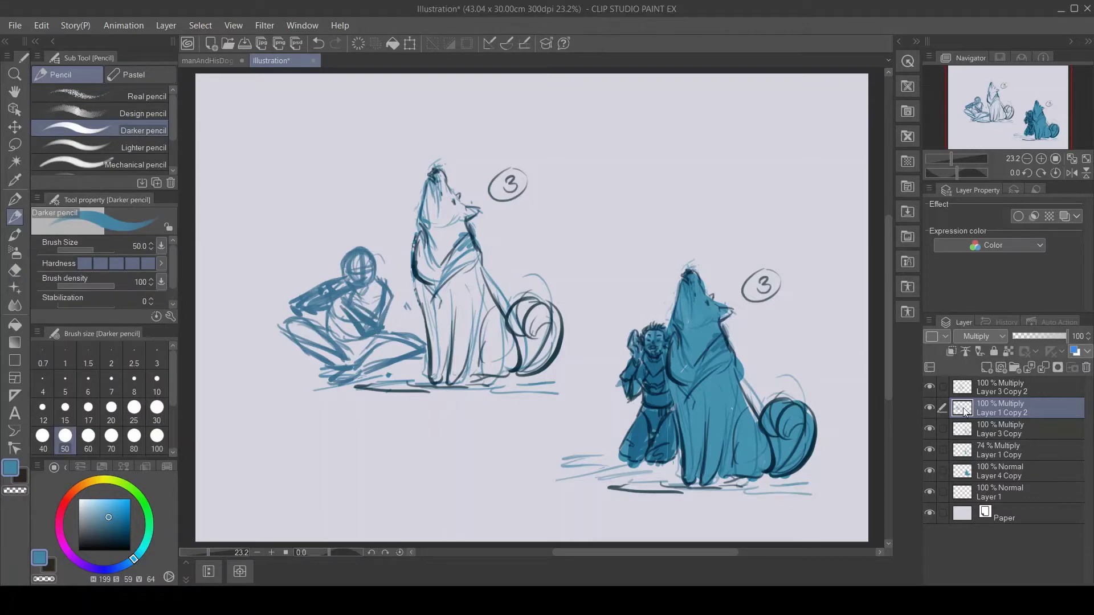
- Fade Layer 1 Copy 2 to 67% opacity, and prepare a size 30 dark blue pencil on Layer 3 Copy 2
{"action": "left_click", "coordinate": [157, 408]}
{"action": "left_click", "coordinate": [108, 536]}
{"action": "left_click_drag", "start_coordinate": [1066, 336], "coordinate": [1049, 336]}
{"action": "scroll", "coordinate": [432, 292], "scroll_direction": "up", "scroll_amount": 3}
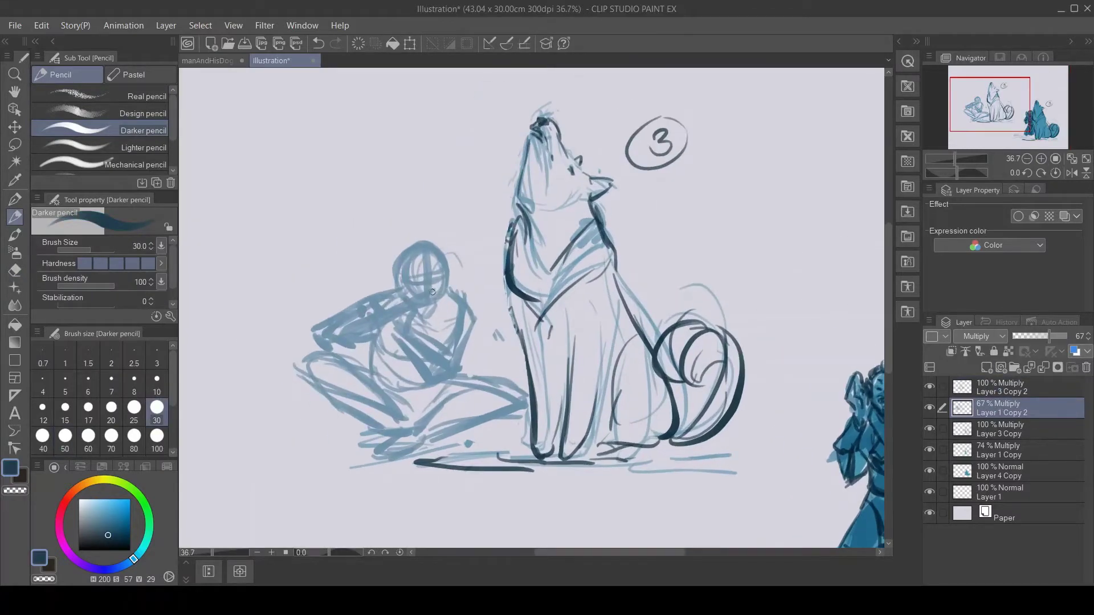
{"action": "key", "text": "alt+bracketright"}
- Draw the seated man's facial features, flute and fingers in dark blue, and adjust their placement with a transform
{"action": "left_click_drag", "start_coordinate": [433, 290], "coordinate": [339, 329]}
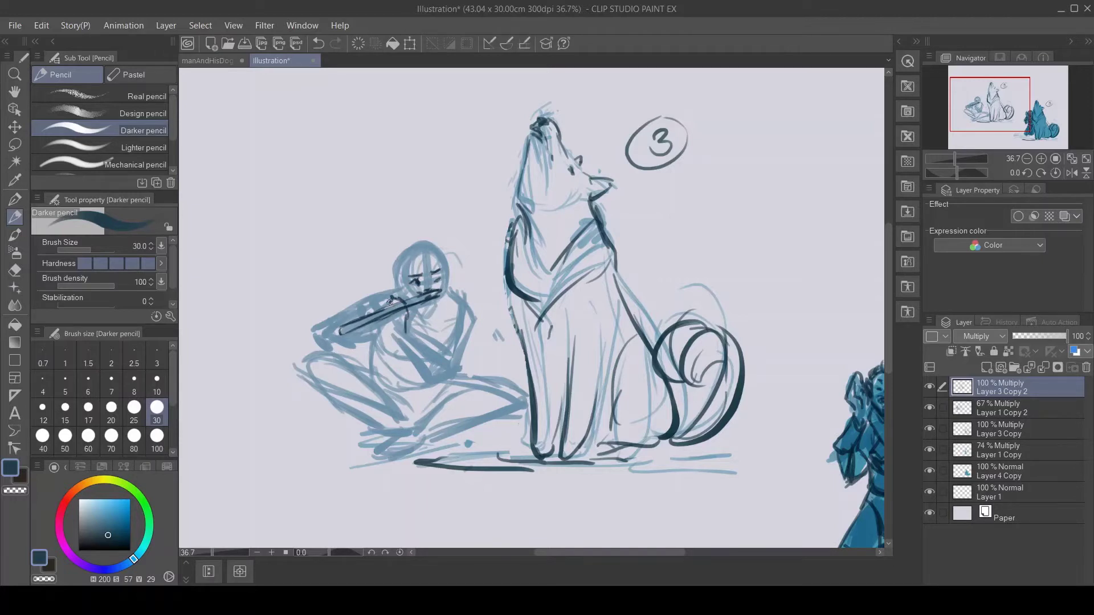
{"action": "left_click_drag", "start_coordinate": [432, 271], "coordinate": [440, 276]}
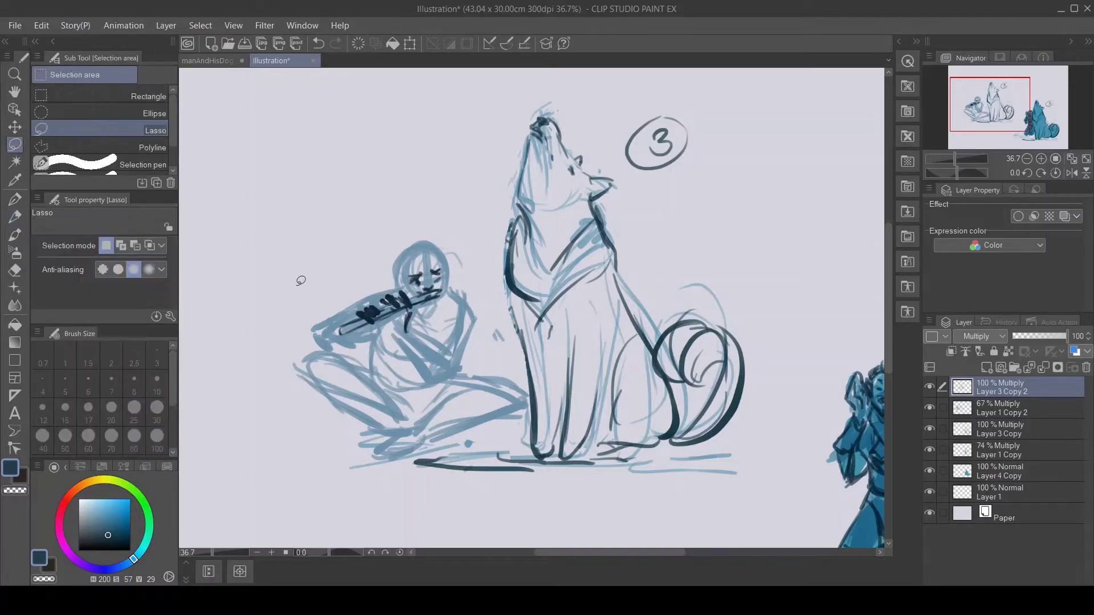
{"action": "key", "text": "ctrl+t"}
{"action": "left_click_drag", "start_coordinate": [399, 319], "coordinate": [393, 317]}
{"action": "left_click", "coordinate": [389, 392]}
- Outline the seated man's face, pointed ears and hair, along with his near hand, shoulder and bent arm
{"action": "left_click_drag", "start_coordinate": [439, 291], "coordinate": [420, 294]}
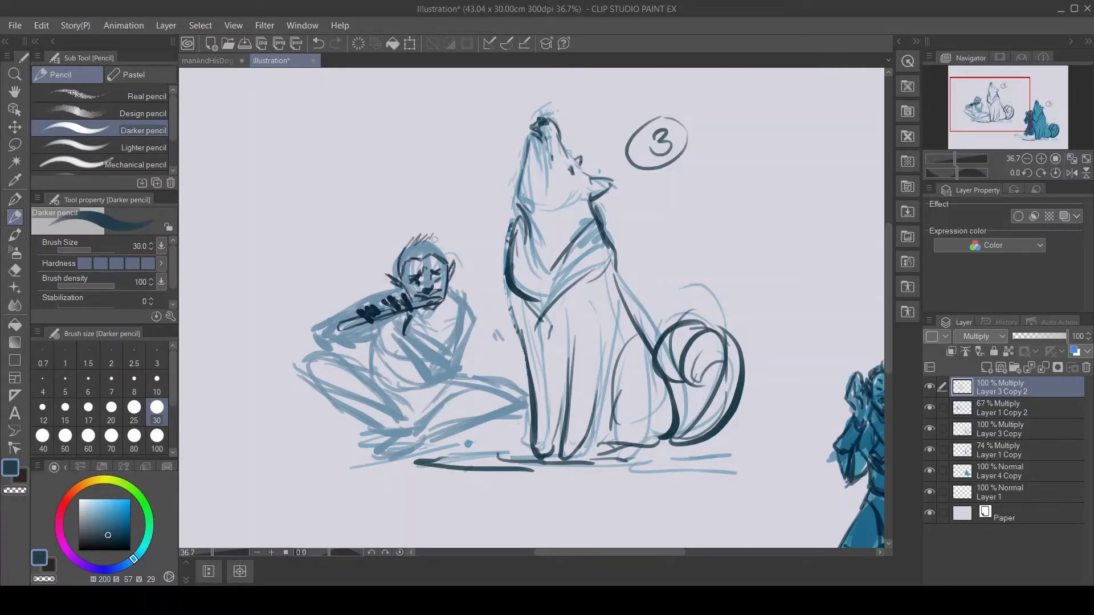
{"action": "left_click_drag", "start_coordinate": [405, 312], "coordinate": [410, 336]}
{"action": "left_click_drag", "start_coordinate": [399, 348], "coordinate": [448, 369]}
{"action": "left_click_drag", "start_coordinate": [462, 310], "coordinate": [456, 350]}
{"action": "left_click_drag", "start_coordinate": [458, 287], "coordinate": [451, 380]}
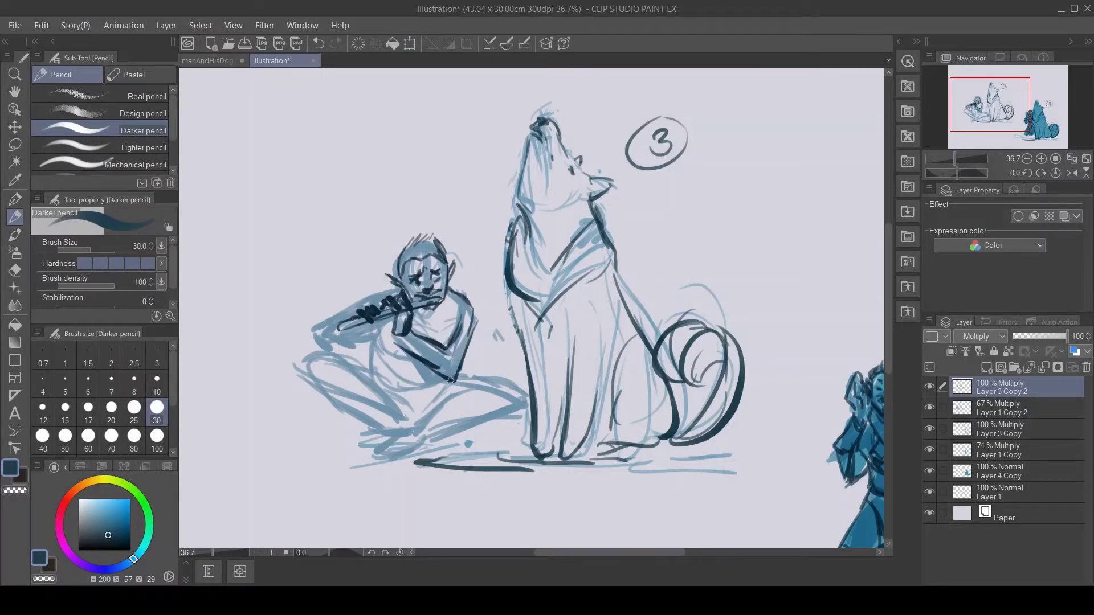
- Outline the seated man's flute-side forearm, chest, collar folds and back with the dark pencil
{"action": "left_click_drag", "start_coordinate": [374, 373], "coordinate": [297, 288]}
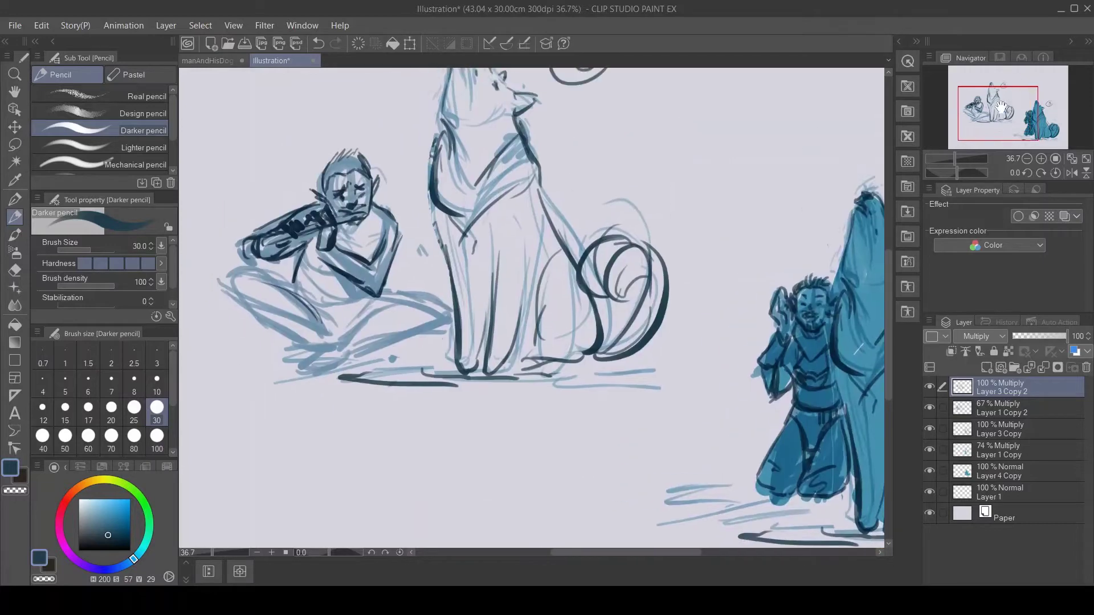
{"action": "left_click_drag", "start_coordinate": [339, 227], "coordinate": [370, 255]}
{"action": "mouse_move", "coordinate": [384, 193]}
{"action": "left_mouse_down"}
{"action": "mouse_move", "coordinate": [368, 247]}
{"action": "mouse_move", "coordinate": [379, 299]}
{"action": "left_mouse_up"}
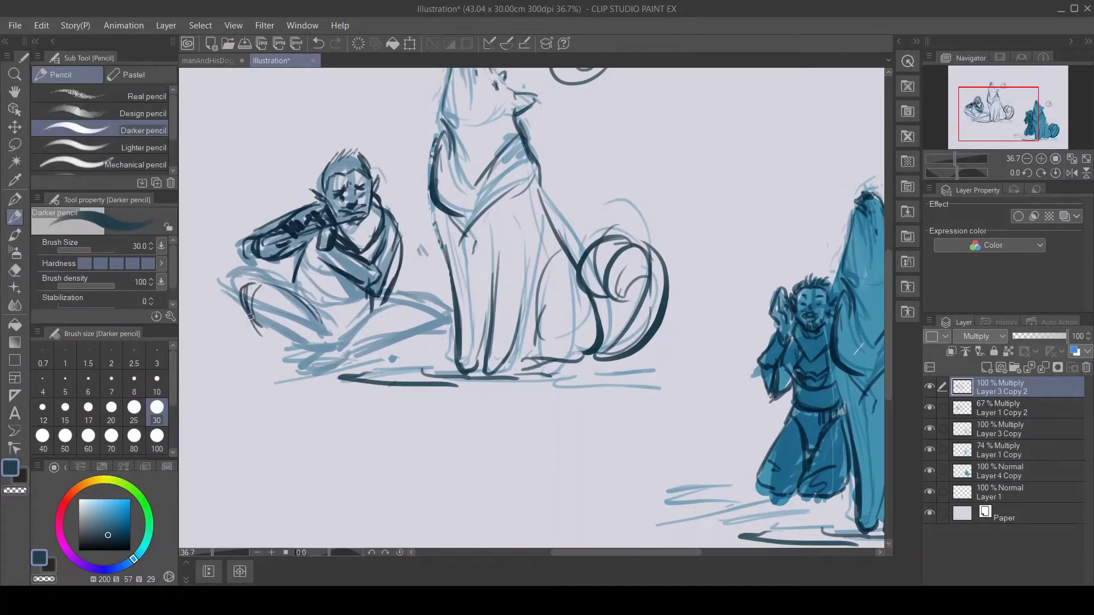
- Outline the seated man's crossed legs and feet, and draw a dark ground line beneath him
{"action": "left_click_drag", "start_coordinate": [240, 283], "coordinate": [263, 342]}
{"action": "mouse_move", "coordinate": [304, 302]}
{"action": "left_mouse_down"}
{"action": "mouse_move", "coordinate": [359, 316]}
{"action": "mouse_move", "coordinate": [306, 278]}
{"action": "mouse_move", "coordinate": [342, 325]}
{"action": "left_mouse_up"}
{"action": "left_click_drag", "start_coordinate": [339, 307], "coordinate": [376, 328]}
{"action": "left_click_drag", "start_coordinate": [274, 345], "coordinate": [325, 319]}
{"action": "left_click_drag", "start_coordinate": [285, 301], "coordinate": [319, 339]}
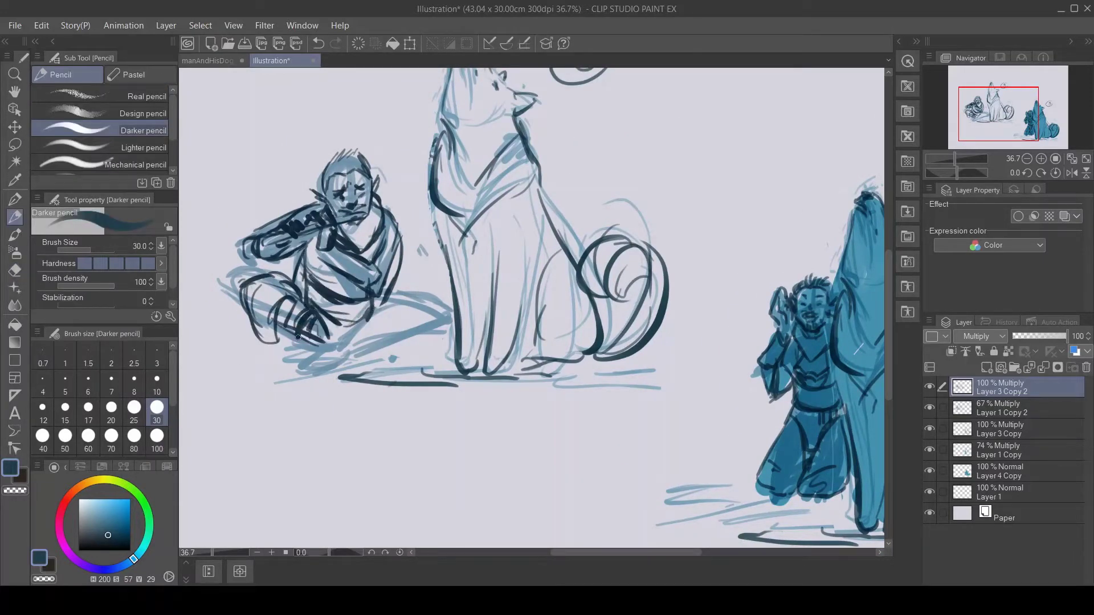
{"action": "left_click_drag", "start_coordinate": [402, 298], "coordinate": [379, 354]}
{"action": "left_click_drag", "start_coordinate": [442, 287], "coordinate": [399, 359]}
{"action": "mouse_move", "coordinate": [270, 345]}
{"action": "left_mouse_down"}
{"action": "mouse_move", "coordinate": [296, 333]}
{"action": "mouse_move", "coordinate": [266, 373]}
{"action": "mouse_move", "coordinate": [379, 357]}
{"action": "left_mouse_up"}
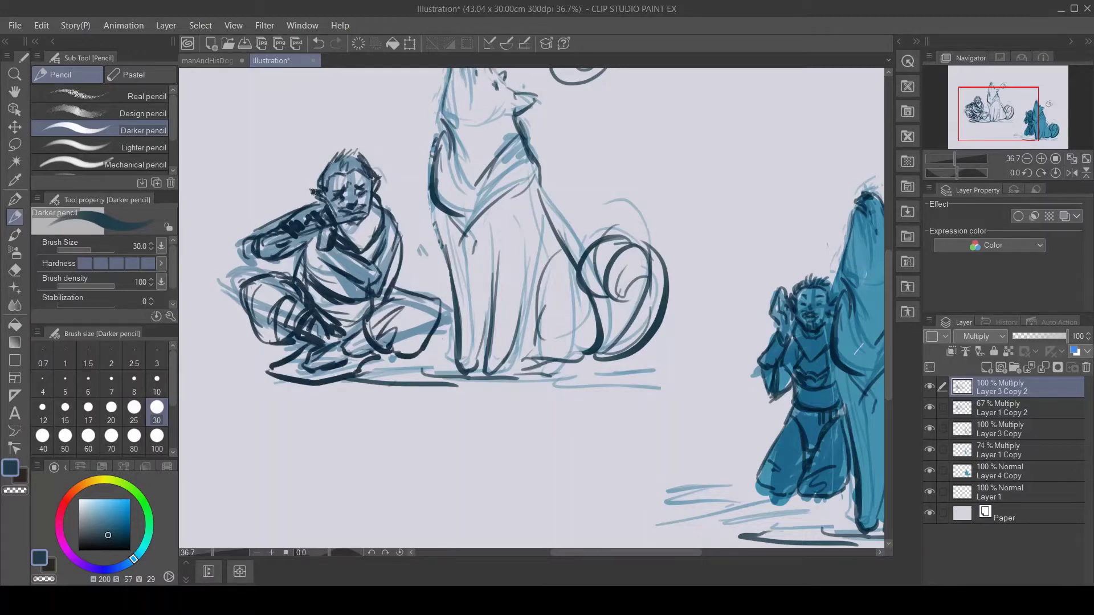
- Remove the circled 3 and the dog's tail and leg outlines from Layer 3 Copy 2, and lower the remaining head outline
{"action": "key", "text": "ctrl+minus"}
{"action": "key", "text": "m"}
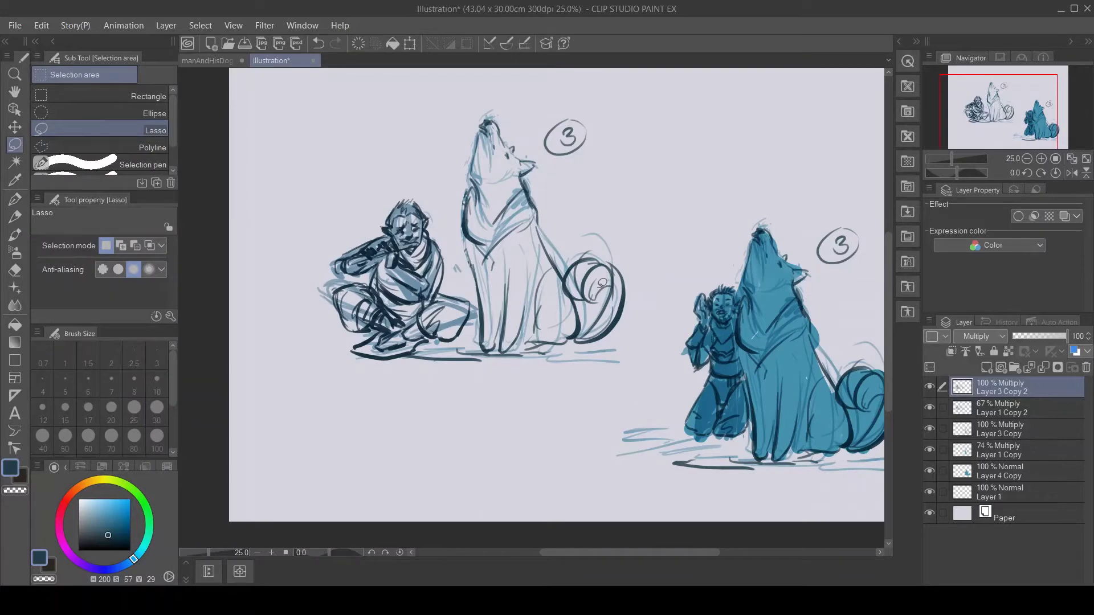
{"action": "left_click", "coordinate": [930, 388]}
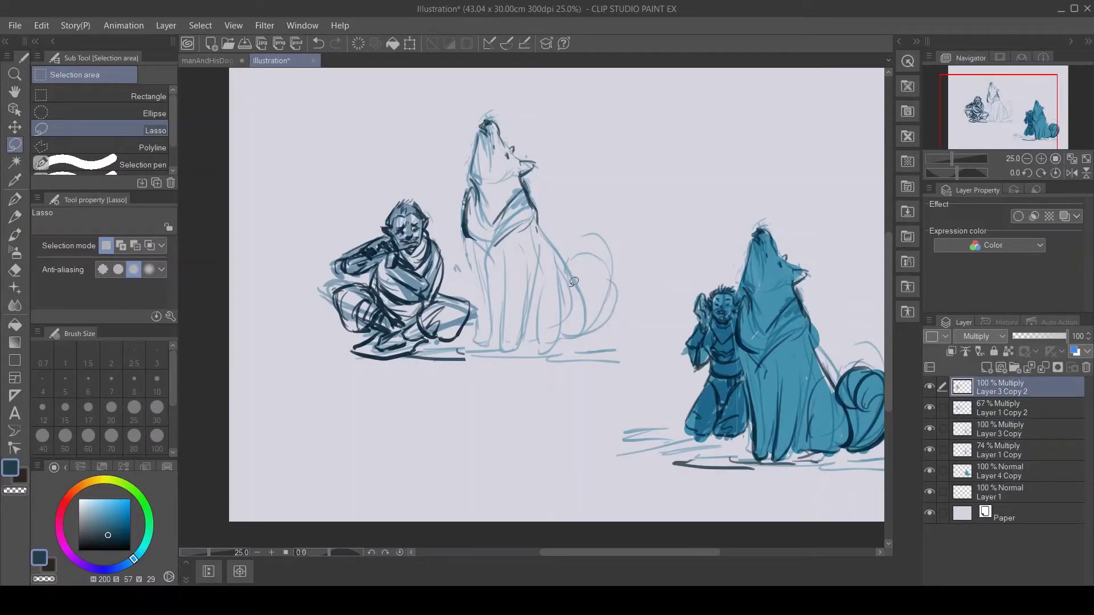
{"action": "key", "text": "ctrl+t"}
{"action": "key", "text": "Return"}
- Sketch the dog's front legs stretched forward beside the seated man in a bowing pose
{"action": "key", "text": "p"}
{"action": "left_click_drag", "start_coordinate": [547, 333], "coordinate": [464, 382]}
{"action": "left_click_drag", "start_coordinate": [490, 308], "coordinate": [512, 333]}
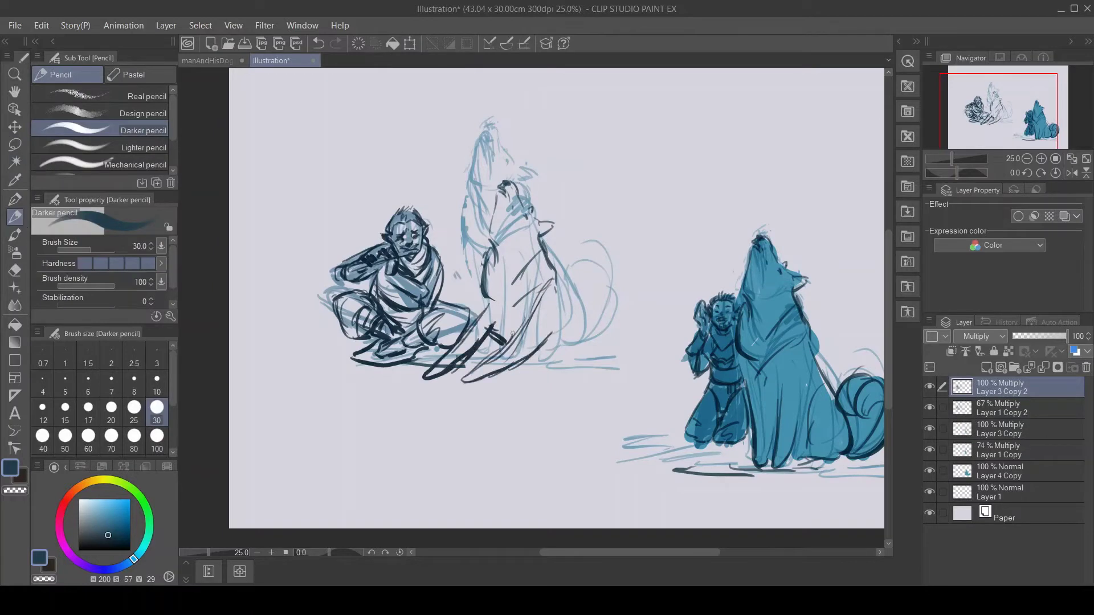
- Sketch the dog's raised back, hindquarters, hind legs and curled tail to complete the bowing pose
{"action": "left_click_drag", "start_coordinate": [547, 251], "coordinate": [595, 219]}
{"action": "left_click_drag", "start_coordinate": [610, 280], "coordinate": [576, 333]}
{"action": "mouse_move", "coordinate": [627, 251]}
{"action": "left_mouse_down"}
{"action": "mouse_move", "coordinate": [615, 359]}
{"action": "mouse_move", "coordinate": [633, 205]}
{"action": "left_mouse_up"}
{"action": "left_click_drag", "start_coordinate": [609, 193], "coordinate": [667, 188]}
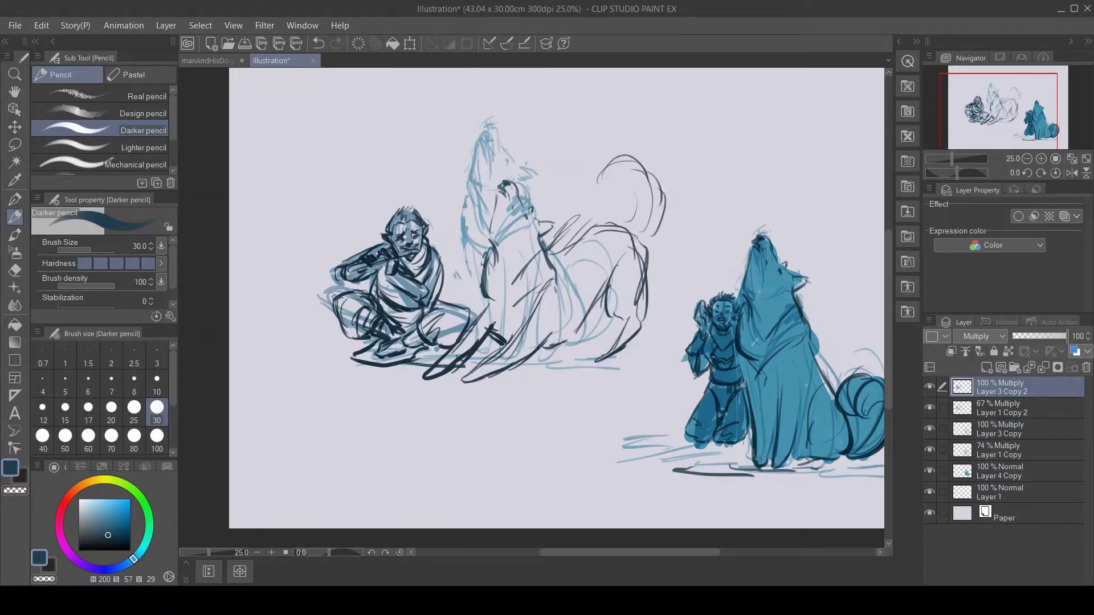
{"action": "left_click_drag", "start_coordinate": [555, 267], "coordinate": [644, 219]}
{"action": "left_click_drag", "start_coordinate": [614, 293], "coordinate": [620, 325]}
{"action": "left_click_drag", "start_coordinate": [652, 324], "coordinate": [631, 353]}
{"action": "left_click_drag", "start_coordinate": [626, 341], "coordinate": [597, 366]}
- Transform the light blue dog sketch on Layer 1 Copy 2 to line up with the lowered head outline
{"action": "left_click", "coordinate": [593, 307], "text": "ctrl+shift"}
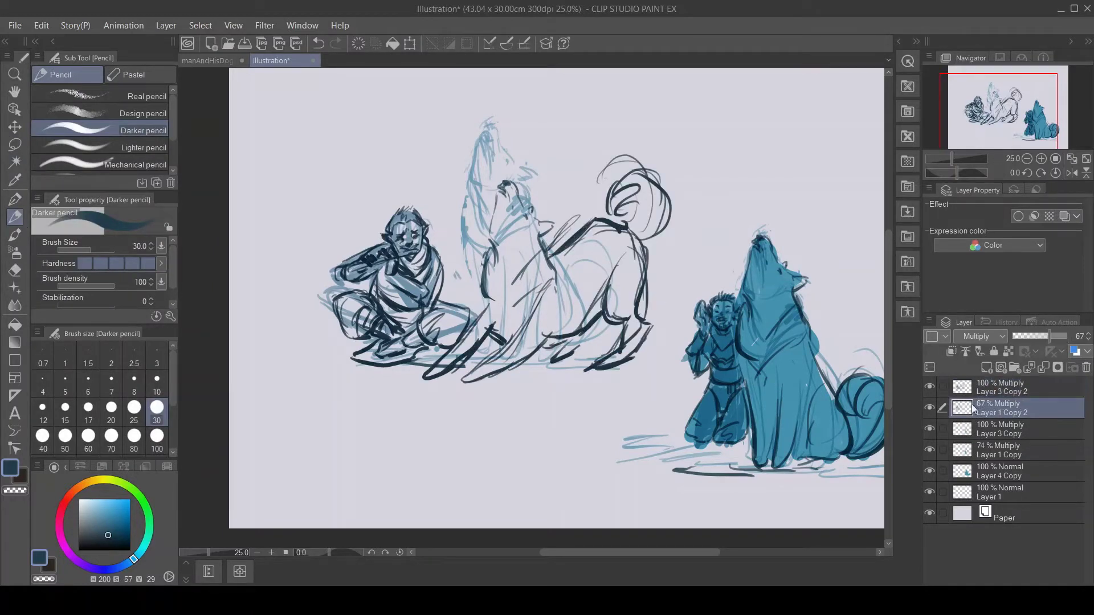
{"action": "key", "text": "ctrl+t"}
{"action": "left_click_drag", "start_coordinate": [484, 111], "coordinate": [499, 171]}
{"action": "key", "text": "Return"}
- Redraw the dog's stretched front legs, paws and chest with darker lines on Layer 3 Copy 2
{"action": "left_click", "coordinate": [570, 296], "text": "ctrl+shift"}
{"action": "mouse_move", "coordinate": [566, 296]}
{"action": "left_mouse_down"}
{"action": "mouse_move", "coordinate": [547, 333]}
{"action": "mouse_move", "coordinate": [467, 387]}
{"action": "left_mouse_up"}
{"action": "mouse_move", "coordinate": [484, 299]}
{"action": "left_mouse_down"}
{"action": "mouse_move", "coordinate": [470, 345]}
{"action": "mouse_move", "coordinate": [419, 376]}
{"action": "left_mouse_up"}
{"action": "left_click_drag", "start_coordinate": [490, 307], "coordinate": [479, 351]}
{"action": "left_click_drag", "start_coordinate": [482, 265], "coordinate": [473, 314]}
{"action": "left_click_drag", "start_coordinate": [510, 322], "coordinate": [559, 260]}
- Lasso the dog's hindquarters and tail, and shift them slightly closer to its front
{"action": "key", "text": "m"}
{"action": "left_click_drag", "start_coordinate": [564, 142], "coordinate": [561, 376]}
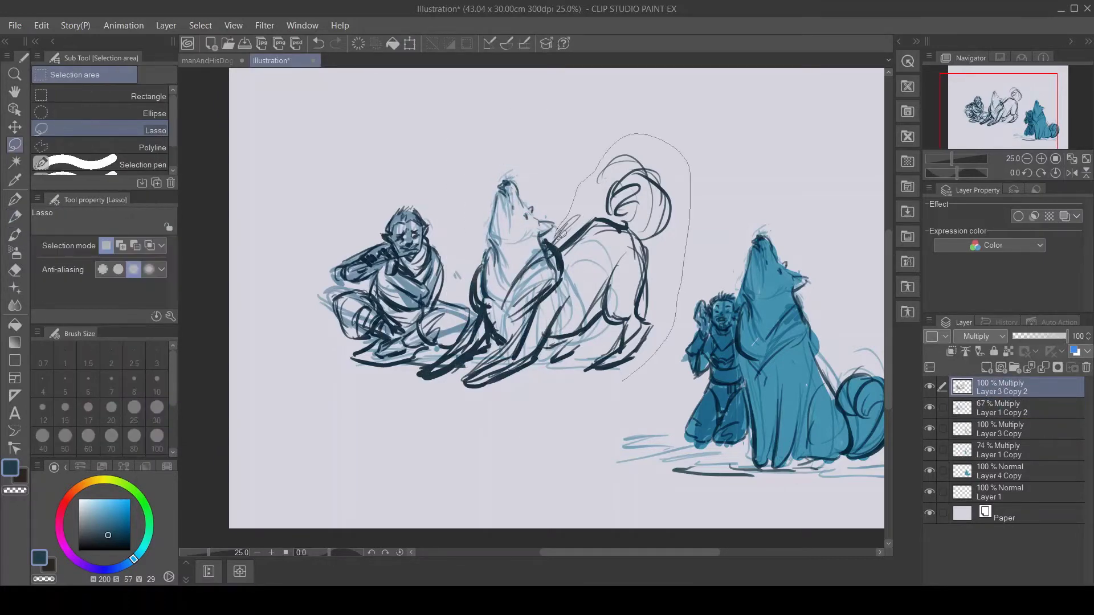
{"action": "key", "text": "ctrl+t"}
{"action": "left_click_drag", "start_coordinate": [610, 256], "coordinate": [605, 254]}
{"action": "key", "text": "Return"}
- Pick the kneeling figure's blue, fade Layer 1 Copy 2 to 46% opacity, and add a new layer beneath it
{"action": "left_click", "coordinate": [730, 303], "text": "alt"}
{"action": "left_click", "coordinate": [1019, 414]}
{"action": "key", "text": "ctrl+shift+n"}
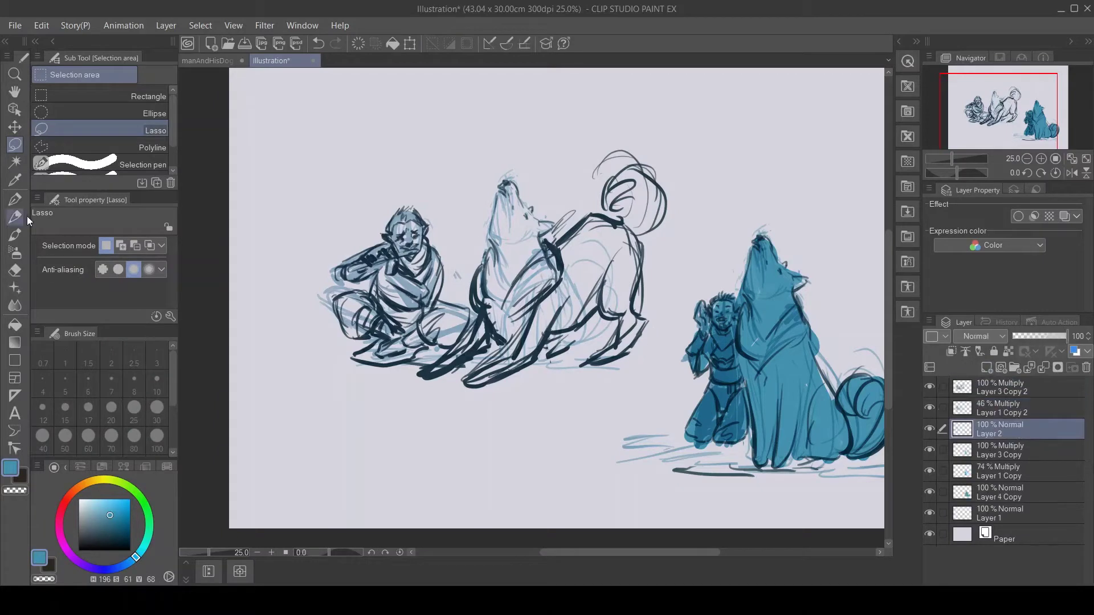
- Fill the seated man's head, torso, arms and legs with flat blue using a size 100 Turnip pen
{"action": "key", "text": "p"}
{"action": "left_click_drag", "start_coordinate": [399, 210], "coordinate": [422, 305]}
{"action": "left_click_drag", "start_coordinate": [342, 245], "coordinate": [433, 325]}
{"action": "mouse_move", "coordinate": [342, 296]}
{"action": "left_mouse_down"}
{"action": "mouse_move", "coordinate": [416, 353]}
{"action": "mouse_move", "coordinate": [473, 364]}
{"action": "left_mouse_up"}
- Fill the bowing dog's head, body, legs and curled tail with the same flat blue
{"action": "left_click_drag", "start_coordinate": [561, 279], "coordinate": [490, 379]}
{"action": "left_click_drag", "start_coordinate": [547, 205], "coordinate": [495, 328]}
{"action": "left_click_drag", "start_coordinate": [507, 188], "coordinate": [604, 330]}
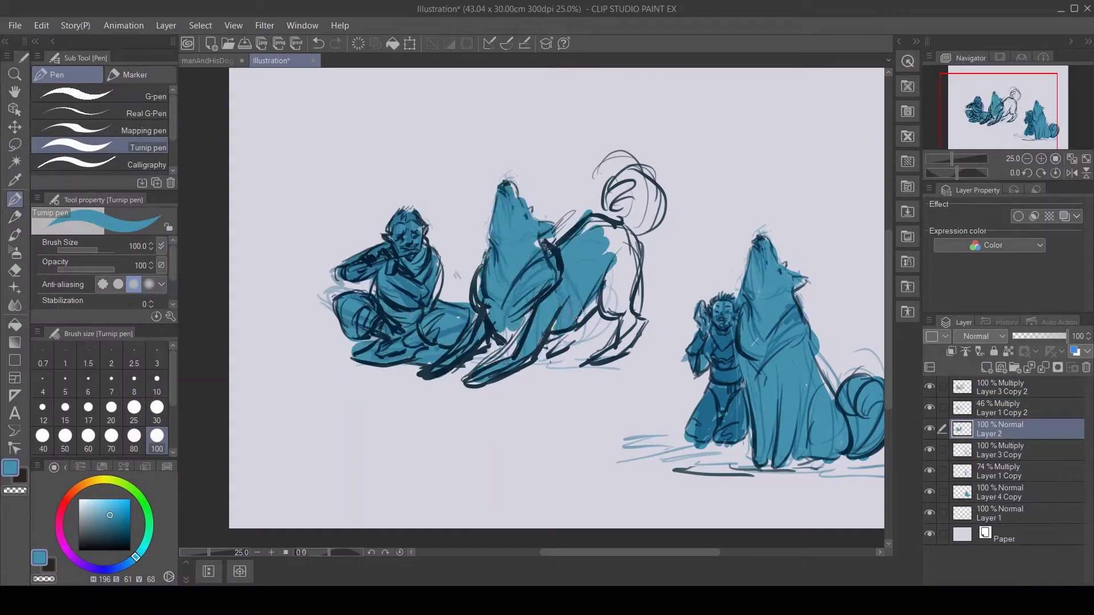
{"action": "left_click_drag", "start_coordinate": [633, 228], "coordinate": [576, 347]}
{"action": "mouse_move", "coordinate": [610, 171]}
{"action": "left_mouse_down"}
{"action": "mouse_move", "coordinate": [559, 353]}
{"action": "mouse_move", "coordinate": [655, 234]}
{"action": "left_mouse_up"}
{"action": "left_click_drag", "start_coordinate": [586, 216], "coordinate": [635, 294]}
- Draw a dark strap around the dog's body and darken its chest edge on Layer 3 Copy 2
{"action": "left_click", "coordinate": [1002, 387]}
{"action": "left_click", "coordinate": [15, 217]}
{"action": "mouse_move", "coordinate": [601, 231]}
{"action": "left_mouse_down"}
{"action": "mouse_move", "coordinate": [575, 300]}
{"action": "mouse_move", "coordinate": [557, 314]}
{"action": "left_mouse_up"}
{"action": "mouse_move", "coordinate": [555, 264]}
{"action": "left_mouse_down"}
{"action": "mouse_move", "coordinate": [511, 328]}
{"action": "mouse_move", "coordinate": [488, 334]}
{"action": "left_mouse_up"}
{"action": "left_click_drag", "start_coordinate": [550, 252], "coordinate": [503, 337]}
{"action": "key", "text": "ctrl+z"}
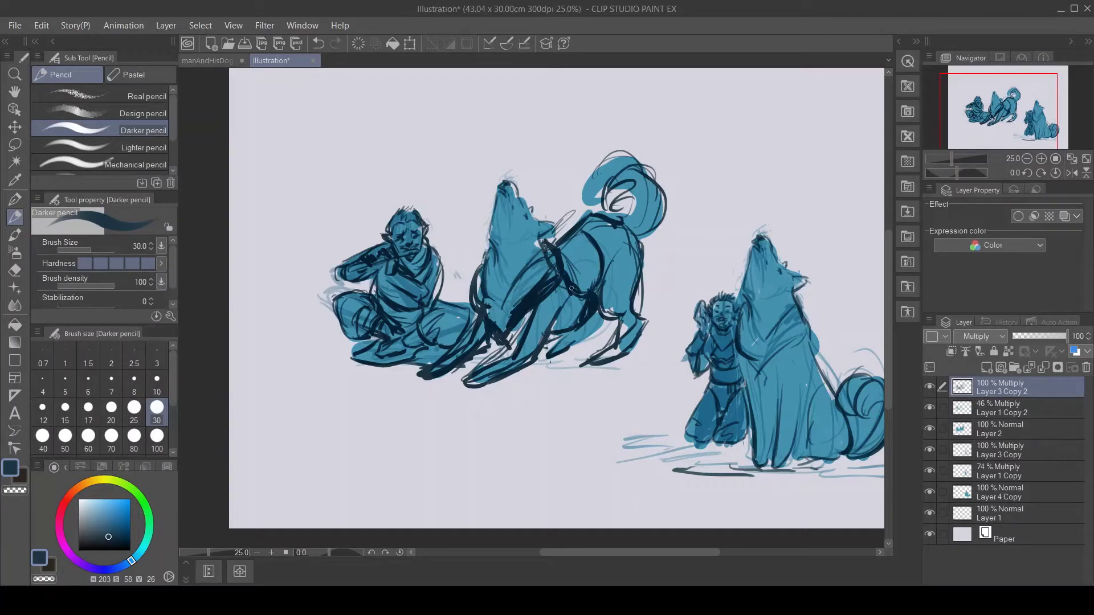
- Draw and hatch the saddle on the dog's back, and add dark contour lines to its chest and legs
{"action": "left_click_drag", "start_coordinate": [558, 244], "coordinate": [609, 226]}
{"action": "left_click_drag", "start_coordinate": [572, 233], "coordinate": [599, 245]}
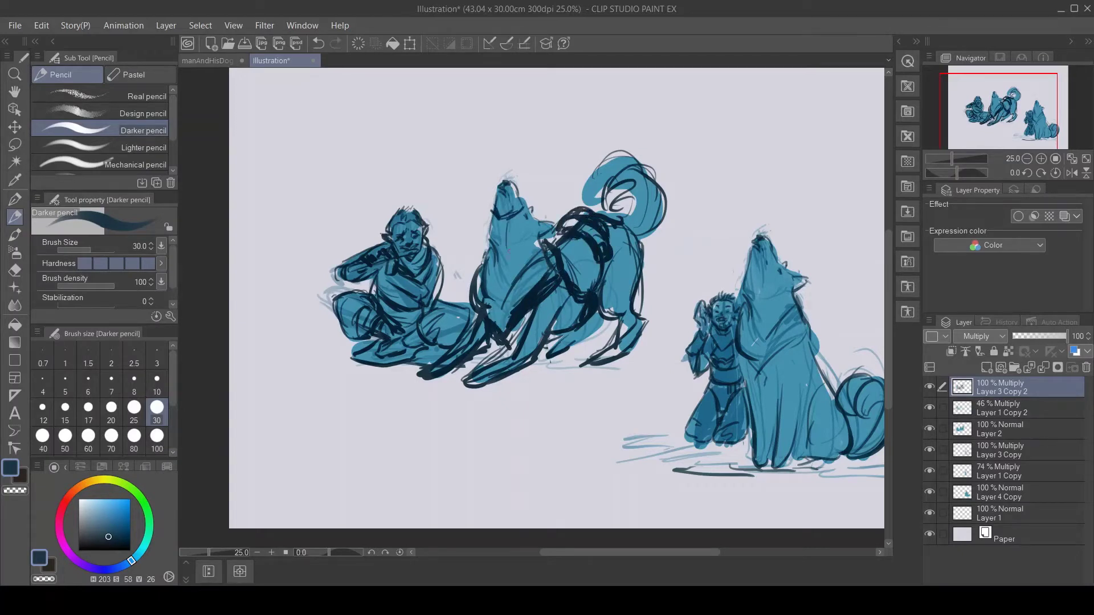
{"action": "left_click_drag", "start_coordinate": [516, 225], "coordinate": [519, 300]}
{"action": "left_click_drag", "start_coordinate": [555, 288], "coordinate": [533, 329]}
{"action": "left_click_drag", "start_coordinate": [490, 220], "coordinate": [479, 300]}
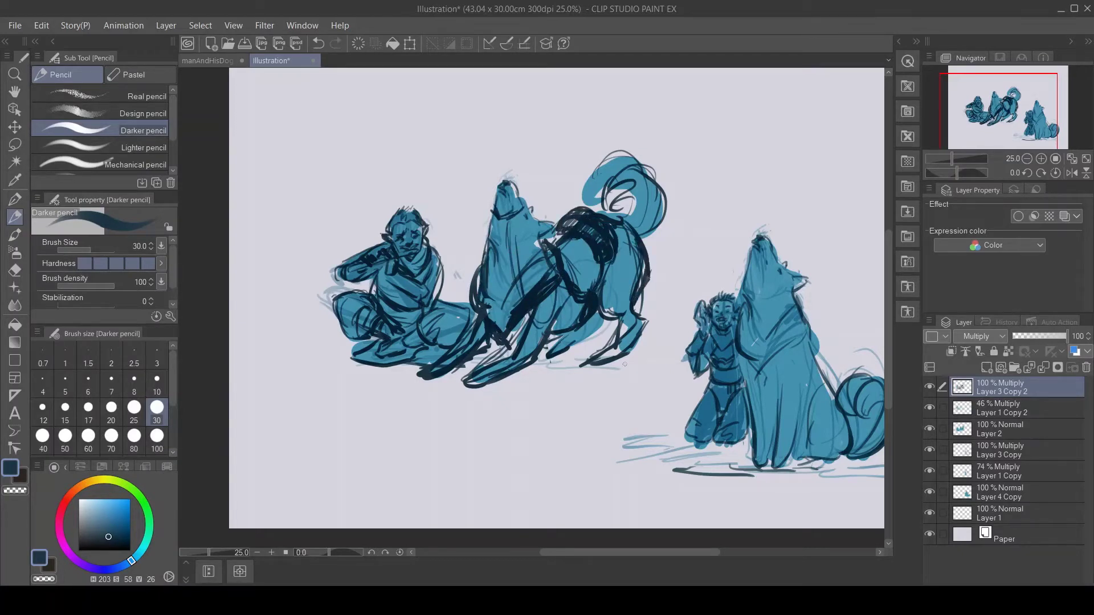
{"action": "mouse_move", "coordinate": [490, 338]}
{"action": "left_mouse_down"}
{"action": "mouse_move", "coordinate": [442, 378]}
{"action": "mouse_move", "coordinate": [436, 370]}
{"action": "left_mouse_up"}
- Erase the excess dark strokes along the dog's chest and near front leg with the hard eraser
{"action": "key", "text": "e"}
{"action": "left_click_drag", "start_coordinate": [541, 306], "coordinate": [520, 350]}
{"action": "left_click_drag", "start_coordinate": [557, 269], "coordinate": [510, 324]}
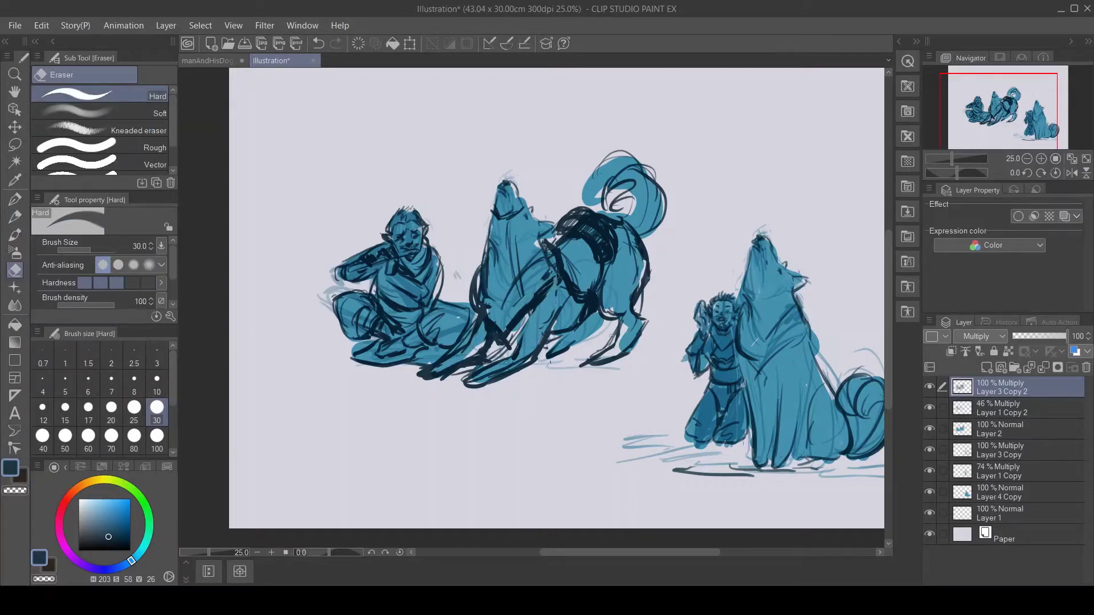
- Pencil loose ground lines beneath the bowing dog and the seated man
{"action": "key", "text": "p"}
{"action": "mouse_move", "coordinate": [624, 319]}
{"action": "left_mouse_down"}
{"action": "mouse_move", "coordinate": [587, 369]}
{"action": "mouse_move", "coordinate": [551, 362]}
{"action": "left_mouse_up"}
{"action": "left_click_drag", "start_coordinate": [567, 370], "coordinate": [486, 390]}
{"action": "left_click_drag", "start_coordinate": [463, 368], "coordinate": [281, 393]}
{"action": "left_click_drag", "start_coordinate": [629, 362], "coordinate": [559, 368]}
{"action": "key", "text": "ctrl+0"}
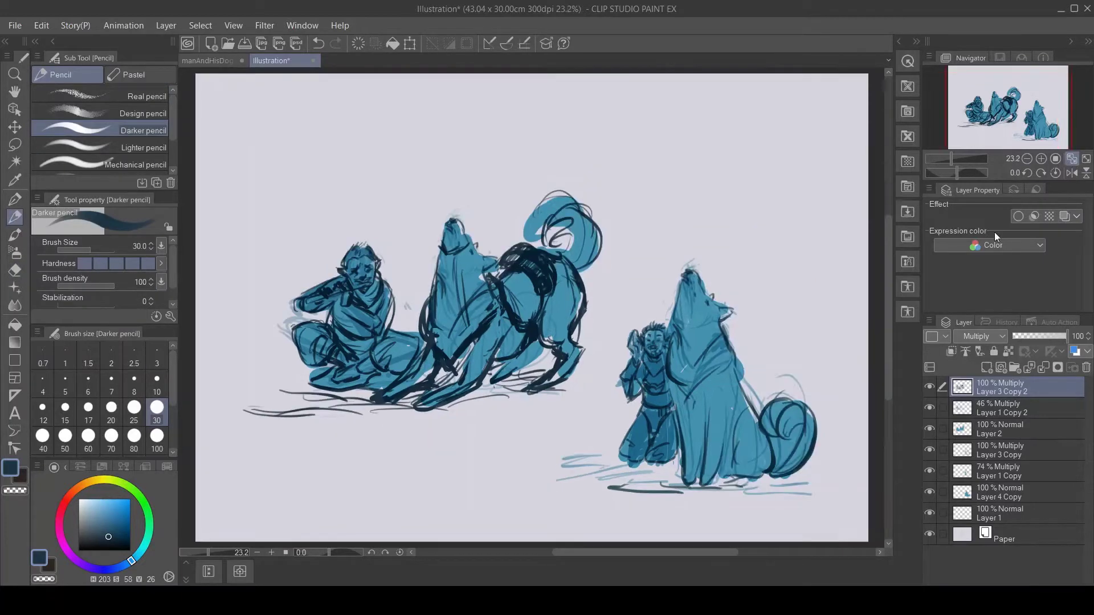
- Move the flute composition down and to the left, and raise the kneeling composition level with it
{"action": "key", "text": "k"}
{"action": "left_click_drag", "start_coordinate": [399, 314], "coordinate": [359, 342]}
{"action": "left_click", "coordinate": [1003, 450]}
{"action": "left_click", "coordinate": [1003, 492], "text": "ctrl"}
{"action": "left_click", "coordinate": [1003, 472], "text": "ctrl"}
{"action": "left_click_drag", "start_coordinate": [713, 371], "coordinate": [724, 319]}
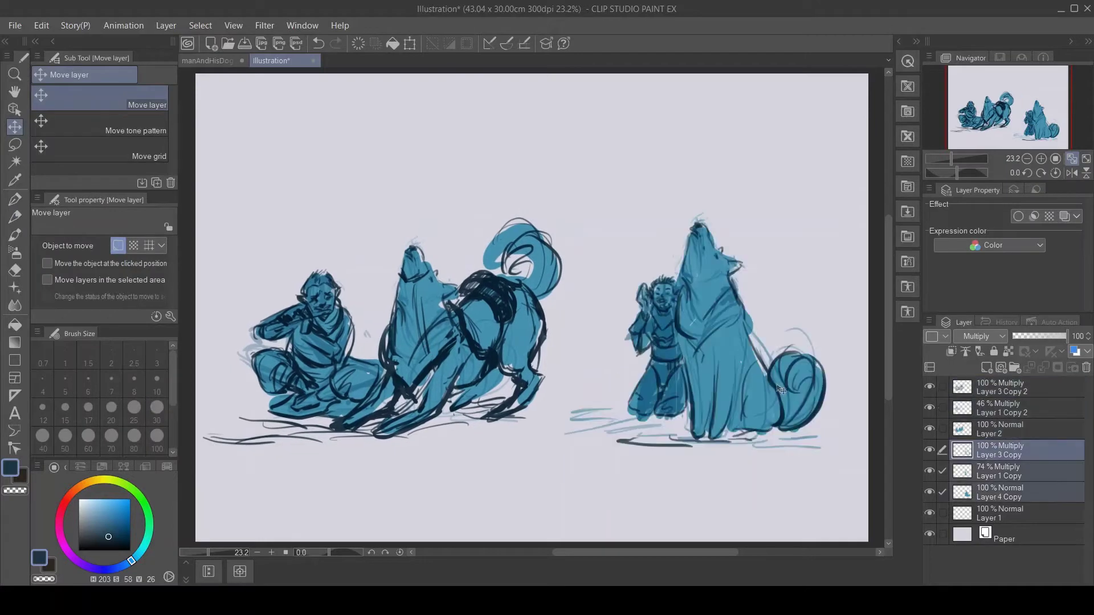
- Lasso the kneeling man and scale him up slightly beside the howling dog
{"action": "key", "text": "m"}
{"action": "left_click_drag", "start_coordinate": [684, 239], "coordinate": [698, 427]}
{"action": "key", "text": "ctrl+t"}
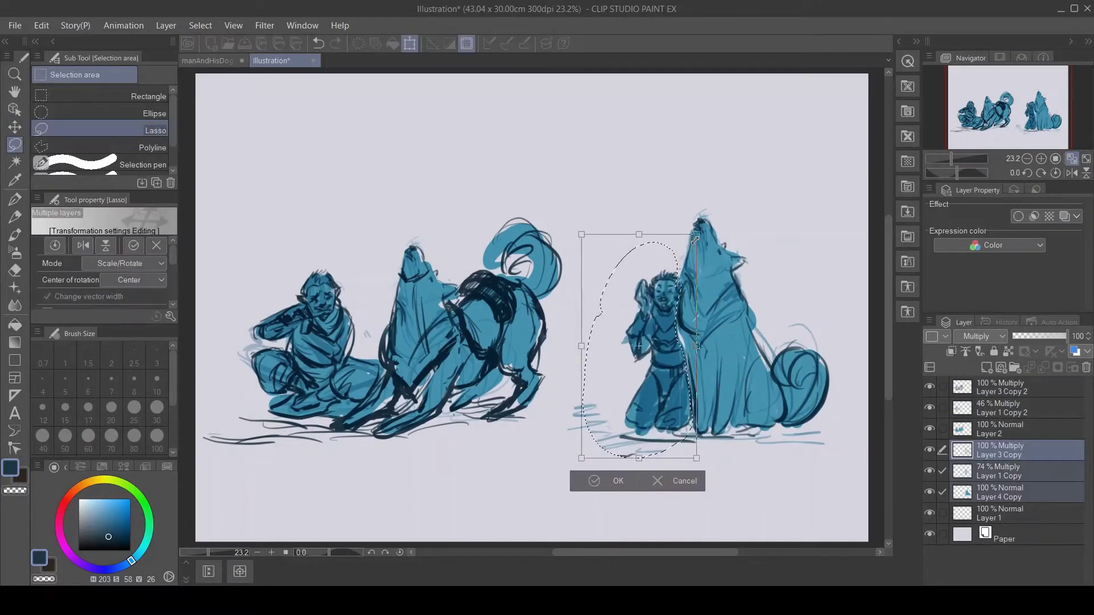
{"action": "key", "text": "Return"}
{"action": "key", "text": "ctrl+d"}
- Label the flute composition with a circled 1 and the kneeling composition with a circled 2 on Layer 3 Copy 2
{"action": "left_click", "coordinate": [991, 387]}
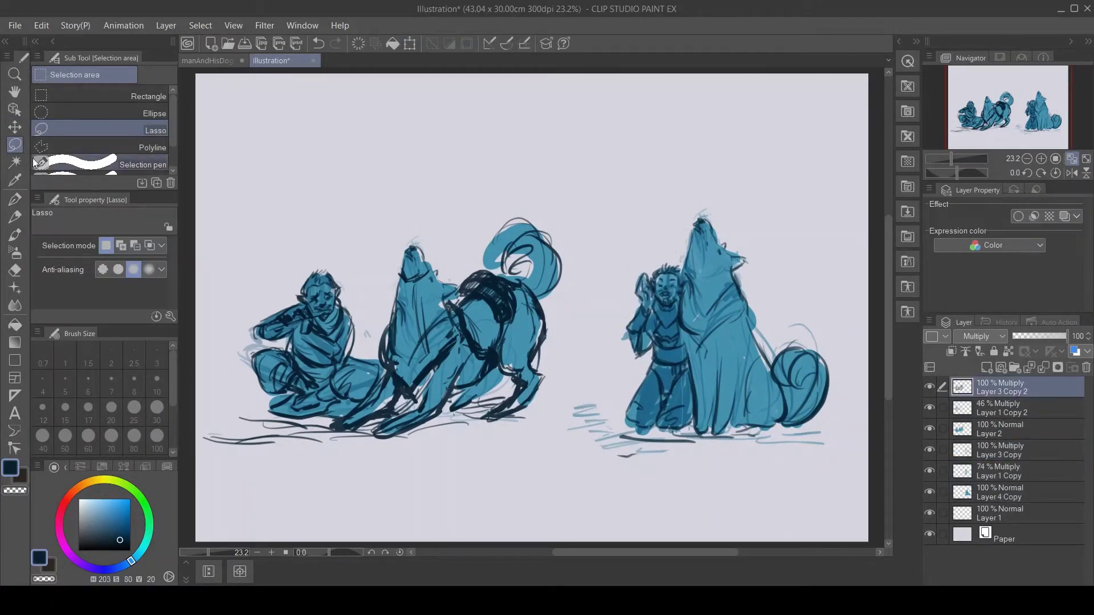
{"action": "key", "text": "p"}
{"action": "left_click_drag", "start_coordinate": [262, 220], "coordinate": [259, 220]}
{"action": "left_click_drag", "start_coordinate": [260, 226], "coordinate": [262, 244]}
{"action": "left_click_drag", "start_coordinate": [638, 210], "coordinate": [632, 212]}
{"action": "left_click_drag", "start_coordinate": [633, 223], "coordinate": [650, 239]}
- Crop the canvas to 43.15 × 18.01 cm around both compositions, and nudge the artwork layers into place
{"action": "left_click", "coordinate": [42, 25]}
{"action": "left_click", "coordinate": [114, 296]}
{"action": "left_click_drag", "start_coordinate": [530, 511], "coordinate": [520, 472]}
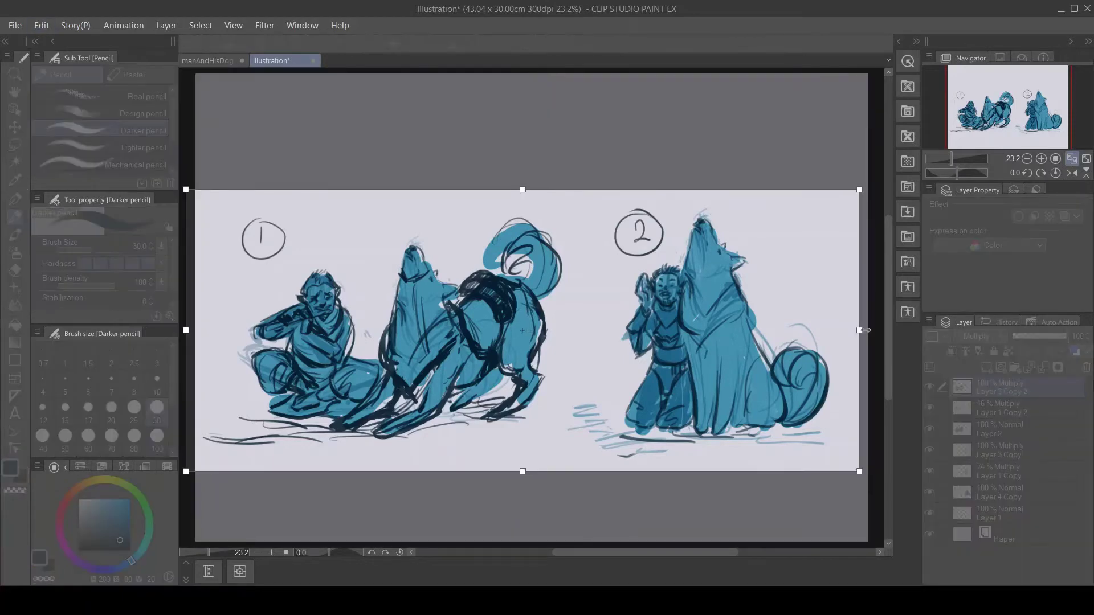
{"action": "key", "text": "Return"}
{"action": "key", "text": "k"}
{"action": "left_click_drag", "start_coordinate": [675, 312], "coordinate": [681, 316]}
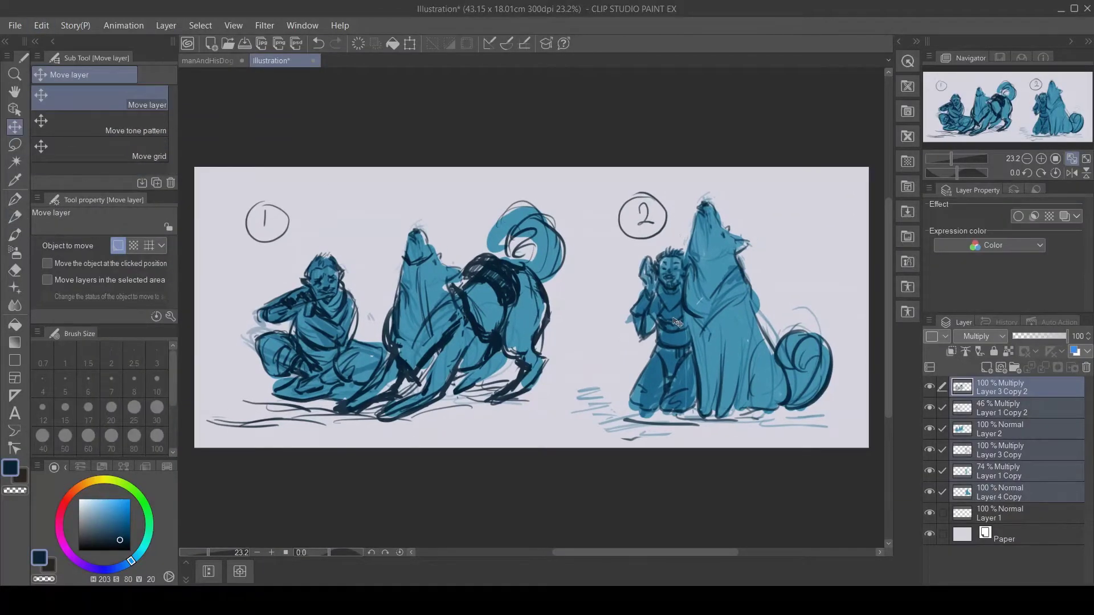
- In the manAndHisDog document, outline the dog's nose and muzzle on Layer 5 with a size 25 darker pencil
{"action": "left_click", "coordinate": [1042, 159]}
{"action": "left_click", "coordinate": [1042, 159]}
{"action": "left_click", "coordinate": [1073, 161]}
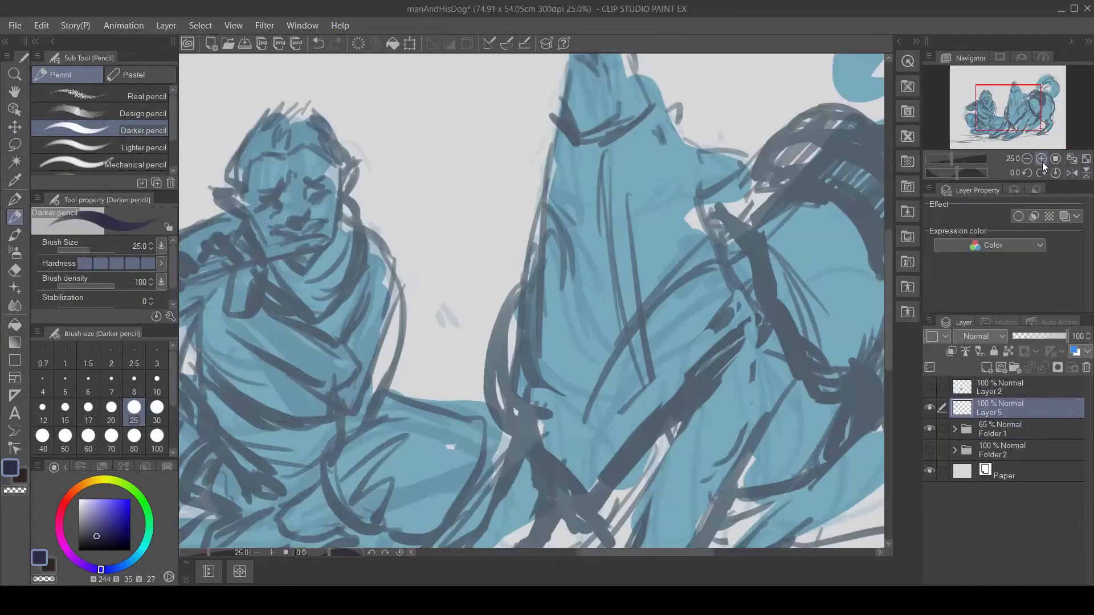
{"action": "mouse_move", "coordinate": [561, 148]}
{"action": "left_mouse_down"}
{"action": "mouse_move", "coordinate": [581, 155]}
{"action": "mouse_move", "coordinate": [543, 165]}
{"action": "mouse_move", "coordinate": [559, 157]}
{"action": "left_mouse_up"}
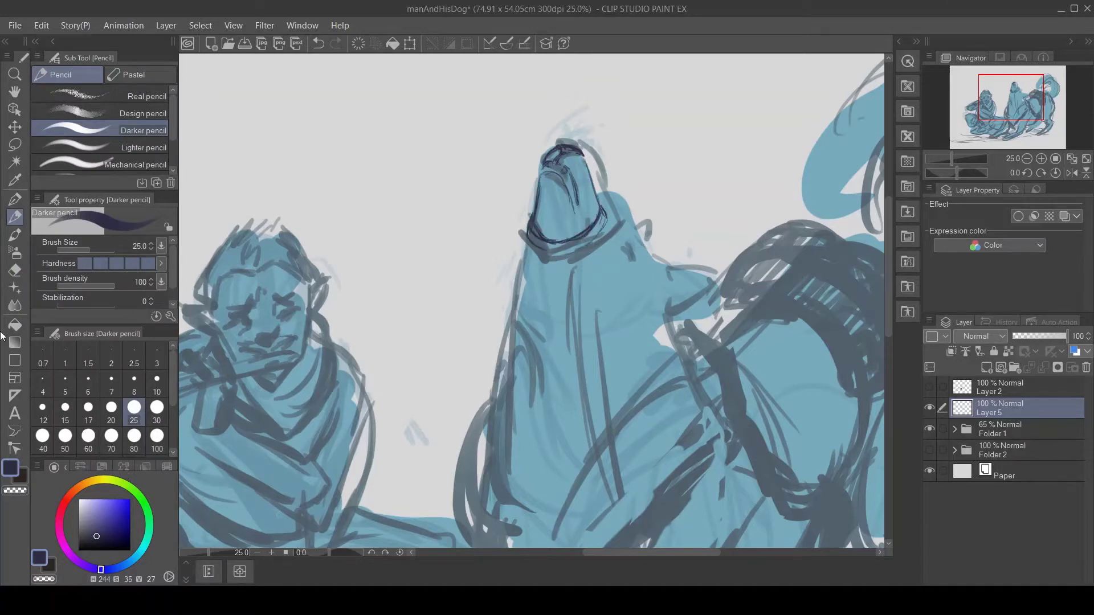
{"action": "key", "text": "ctrl+z"}
{"action": "key", "text": "ctrl+z"}
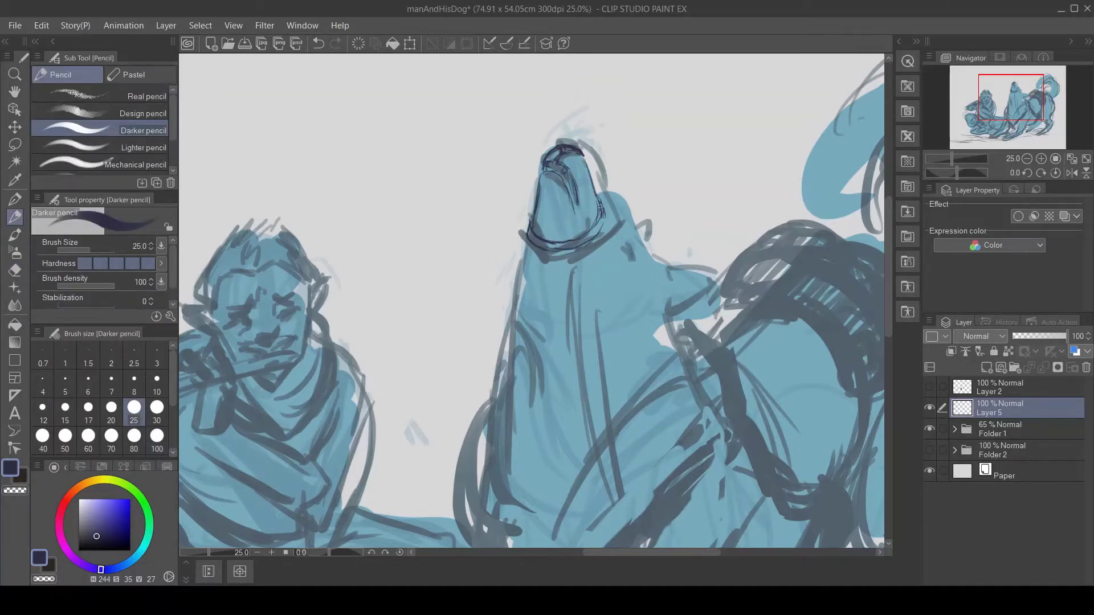
- Fade Folder 1 to 45% opacity, and outline the dog's throat, brow, eye, cheek and ear
{"action": "left_click_drag", "start_coordinate": [516, 254], "coordinate": [548, 326]}
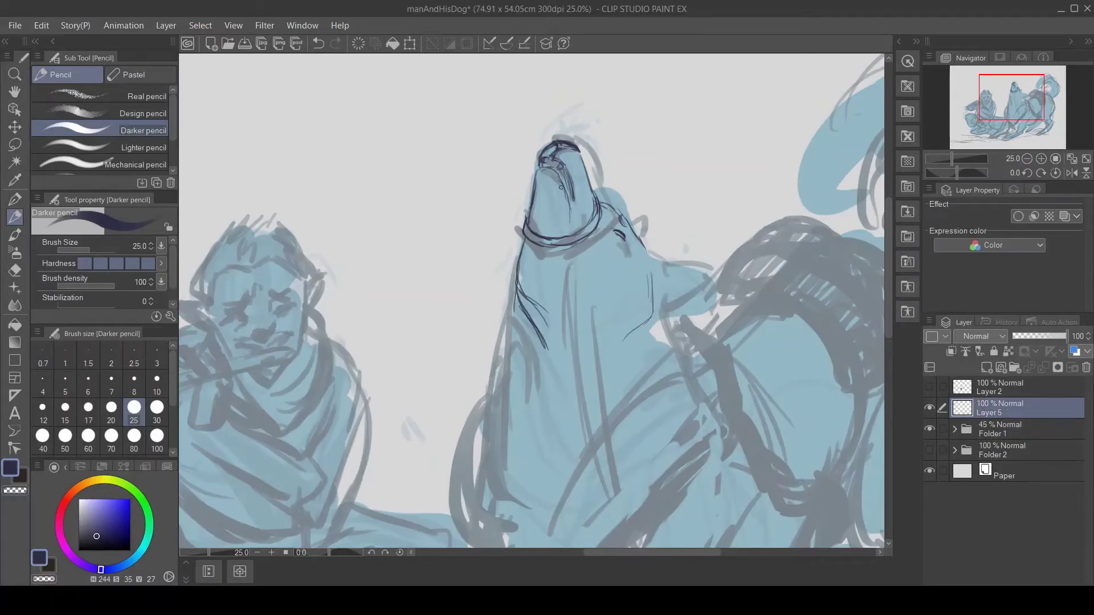
{"action": "left_click_drag", "start_coordinate": [518, 261], "coordinate": [541, 368]}
{"action": "left_click_drag", "start_coordinate": [645, 247], "coordinate": [712, 318]}
{"action": "left_click_drag", "start_coordinate": [649, 322], "coordinate": [670, 348]}
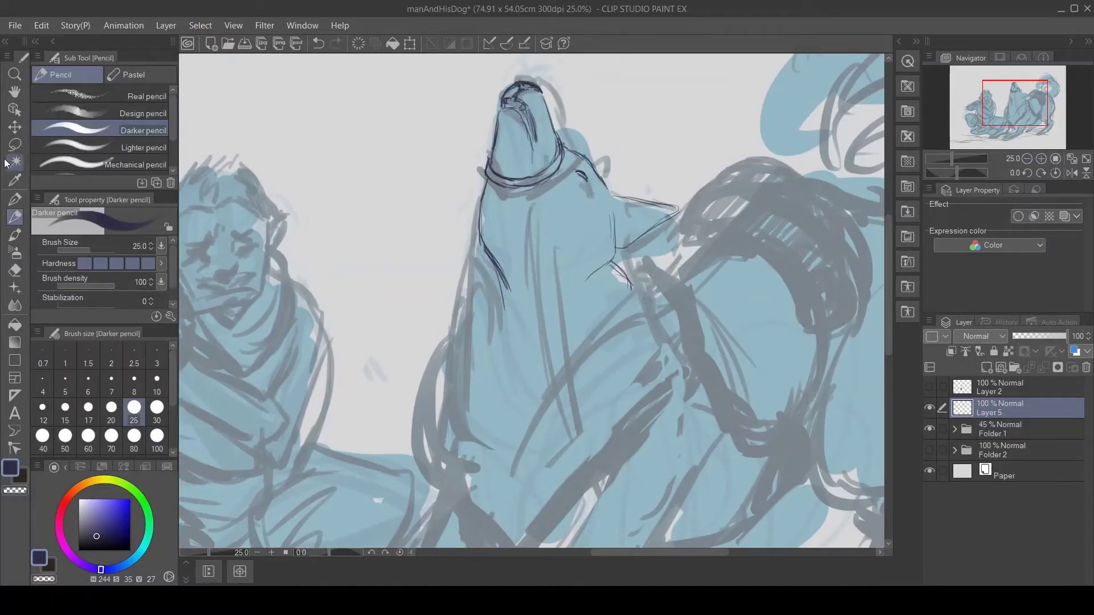
{"action": "key", "text": "ctrl+t"}
{"action": "key", "text": "Escape"}
{"action": "left_click", "coordinate": [1026, 158]}
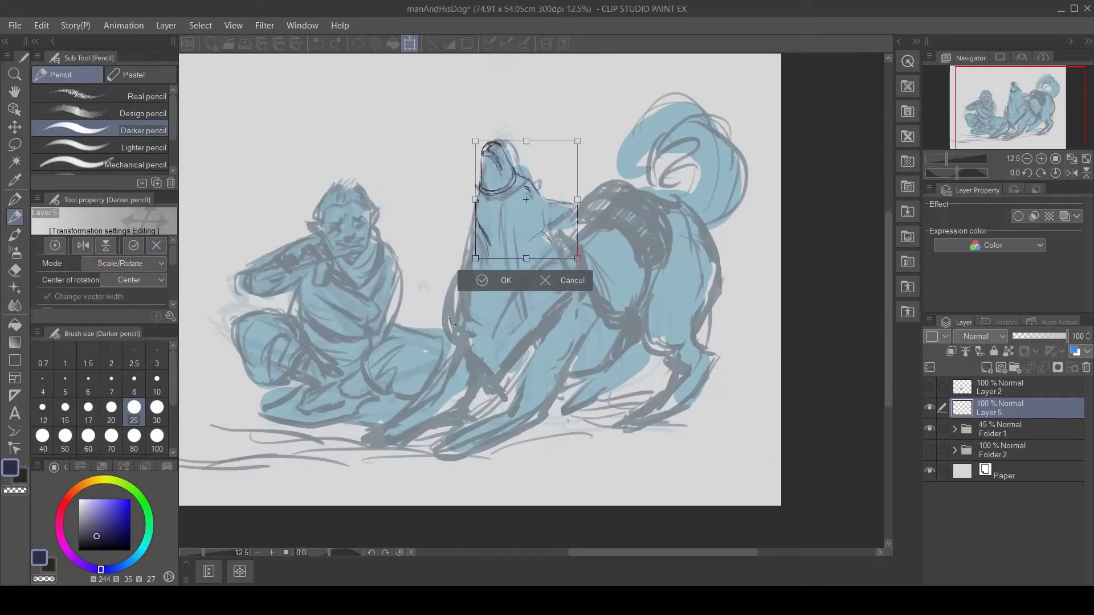
{"action": "key", "text": "Escape"}
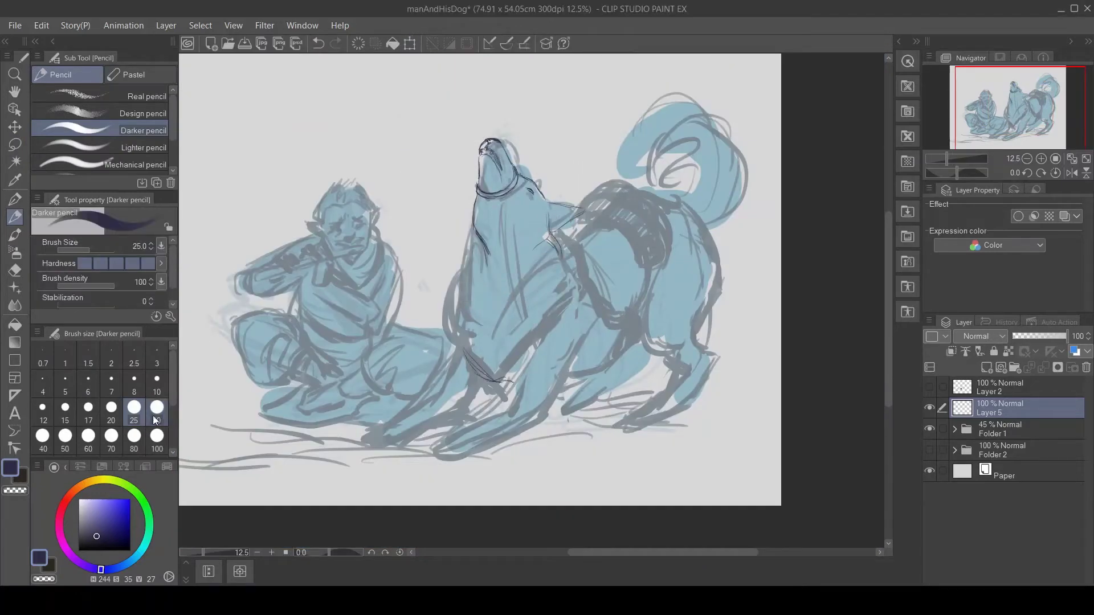
- Outline the dog's neck and pointed chest fur with a size 30 pencil
{"action": "left_click_drag", "start_coordinate": [482, 250], "coordinate": [501, 381]}
{"action": "mouse_move", "coordinate": [575, 242]}
{"action": "left_mouse_down"}
{"action": "mouse_move", "coordinate": [501, 383]}
{"action": "mouse_move", "coordinate": [516, 339]}
{"action": "left_mouse_up"}
{"action": "left_click_drag", "start_coordinate": [504, 266], "coordinate": [470, 379]}
{"action": "left_click_drag", "start_coordinate": [484, 286], "coordinate": [502, 384]}
{"action": "key", "text": "e"}
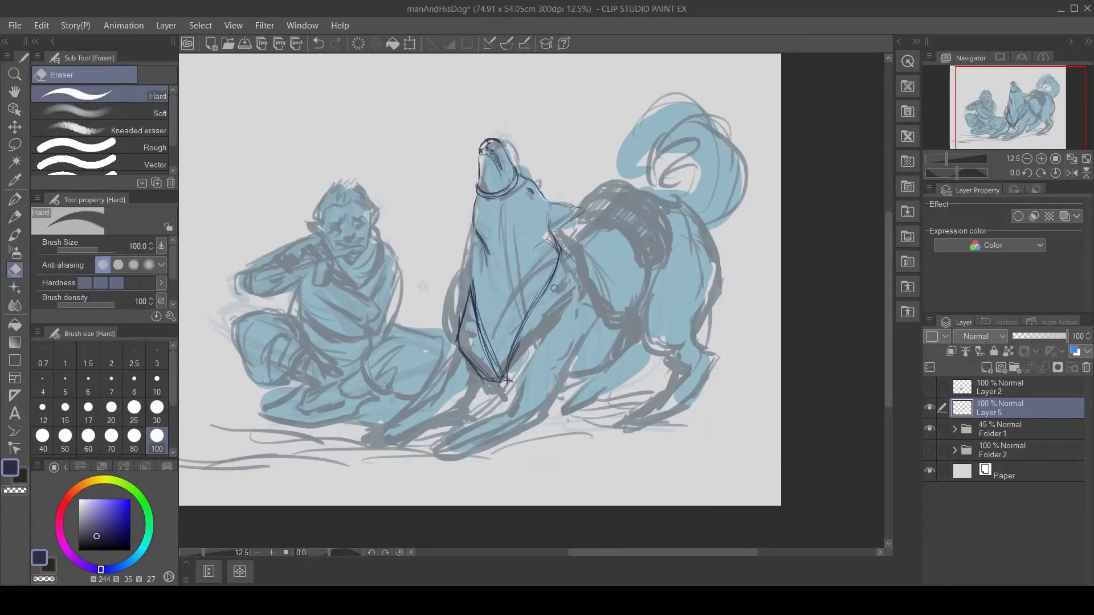
- Outline the dog's stretched near front leg and paw, and erase the overlapping chest line
{"action": "key", "text": "p"}
{"action": "mouse_move", "coordinate": [565, 293]}
{"action": "left_mouse_down"}
{"action": "mouse_move", "coordinate": [519, 387]}
{"action": "mouse_move", "coordinate": [438, 459]}
{"action": "mouse_move", "coordinate": [570, 379]}
{"action": "left_mouse_up"}
{"action": "key", "text": "e"}
{"action": "left_click_drag", "start_coordinate": [484, 376], "coordinate": [561, 255]}
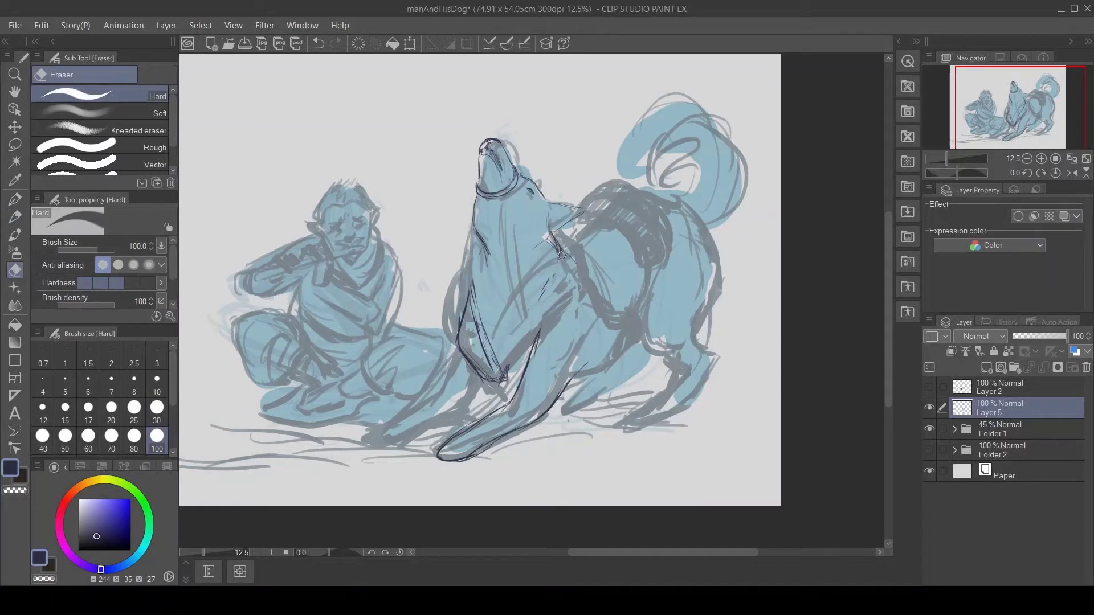
- Redraw the dog's neck contour and both edges of its pointed chest fur
{"action": "key", "text": "p"}
{"action": "left_click_drag", "start_coordinate": [481, 256], "coordinate": [470, 318]}
{"action": "mouse_move", "coordinate": [554, 234]}
{"action": "left_mouse_down"}
{"action": "mouse_move", "coordinate": [545, 252]}
{"action": "mouse_move", "coordinate": [476, 286]}
{"action": "left_mouse_up"}
{"action": "key", "text": "e"}
{"action": "key", "text": "p"}
{"action": "left_click_drag", "start_coordinate": [490, 364], "coordinate": [506, 386]}
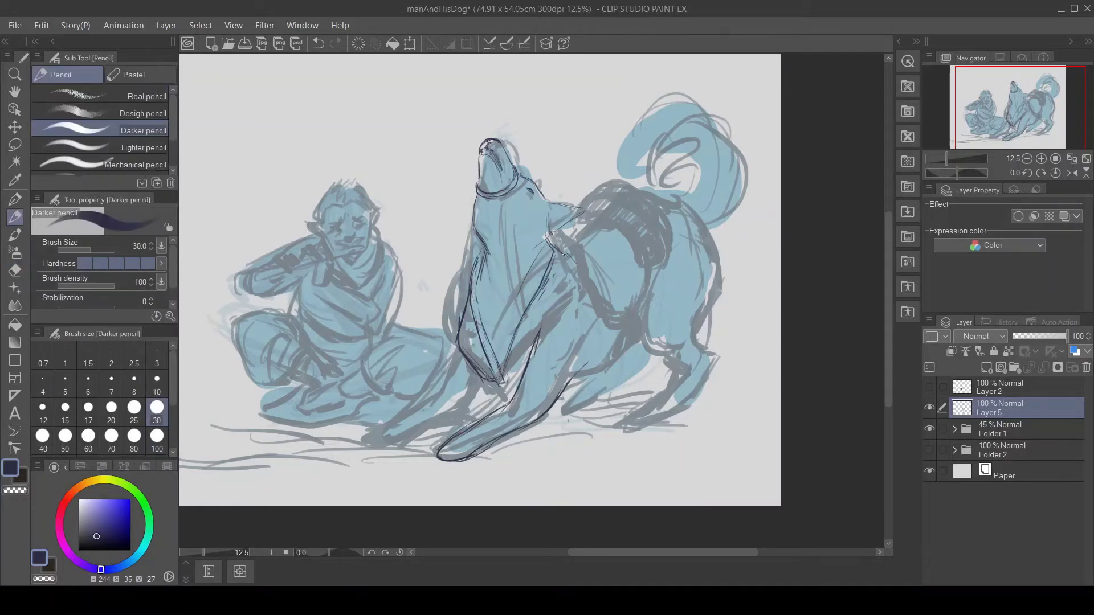
- Erase the untidy line along the chest fur's edge nearest the front leg, and rework it
{"action": "key", "text": "e"}
{"action": "left_click_drag", "start_coordinate": [564, 262], "coordinate": [503, 380]}
{"action": "key", "text": "p"}
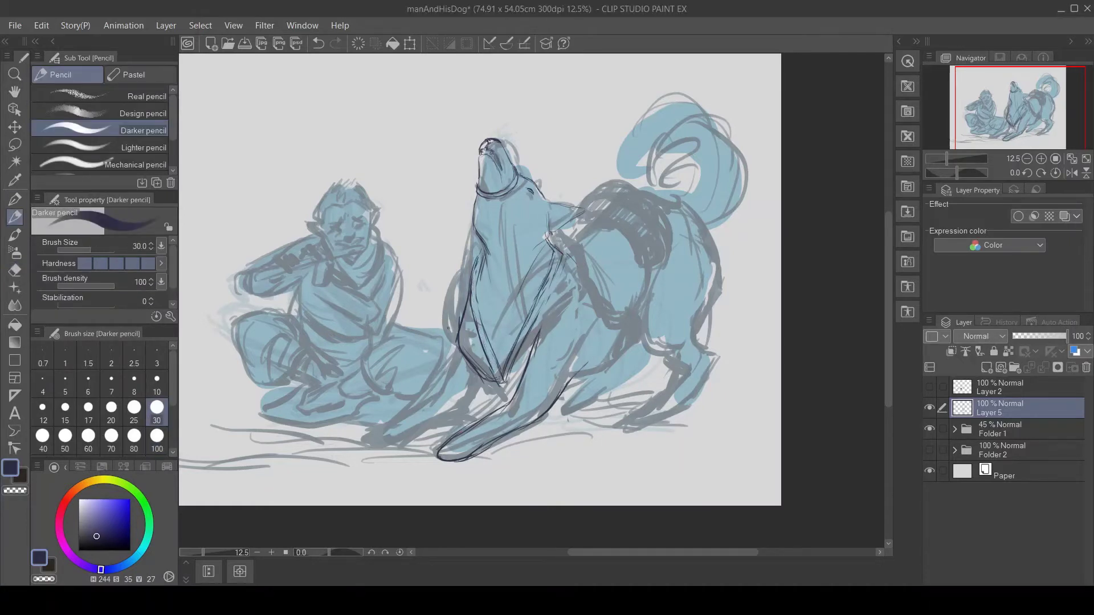
{"action": "key", "text": "e"}
{"action": "left_click_drag", "start_coordinate": [559, 251], "coordinate": [510, 382]}
- Lasso the dog's outlined head and neck, and rotate them slightly clockwise
{"action": "key", "text": "p"}
{"action": "key", "text": "l"}
{"action": "left_click_drag", "start_coordinate": [599, 222], "coordinate": [510, 291]}
{"action": "key", "text": "ctrl+t"}
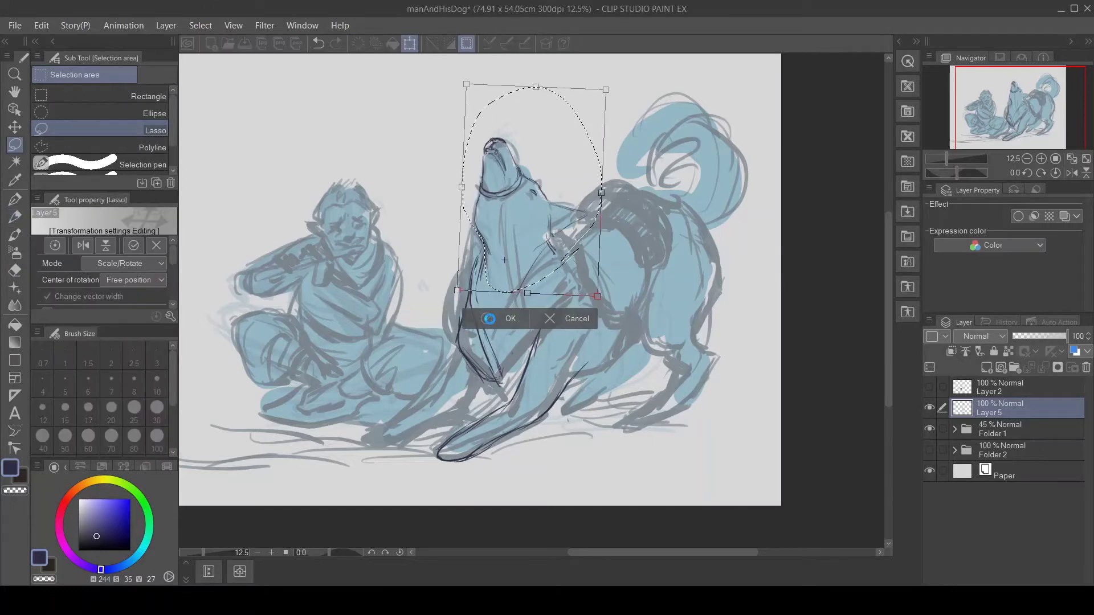
{"action": "key", "text": "Return"}
{"action": "key", "text": "ctrl+d"}
- Free-transform the dog's line art, and paste in the photo of the black-and-white dog stretching in the grass as reference
{"action": "key", "text": "p"}
{"action": "key", "text": "ctrl+t"}
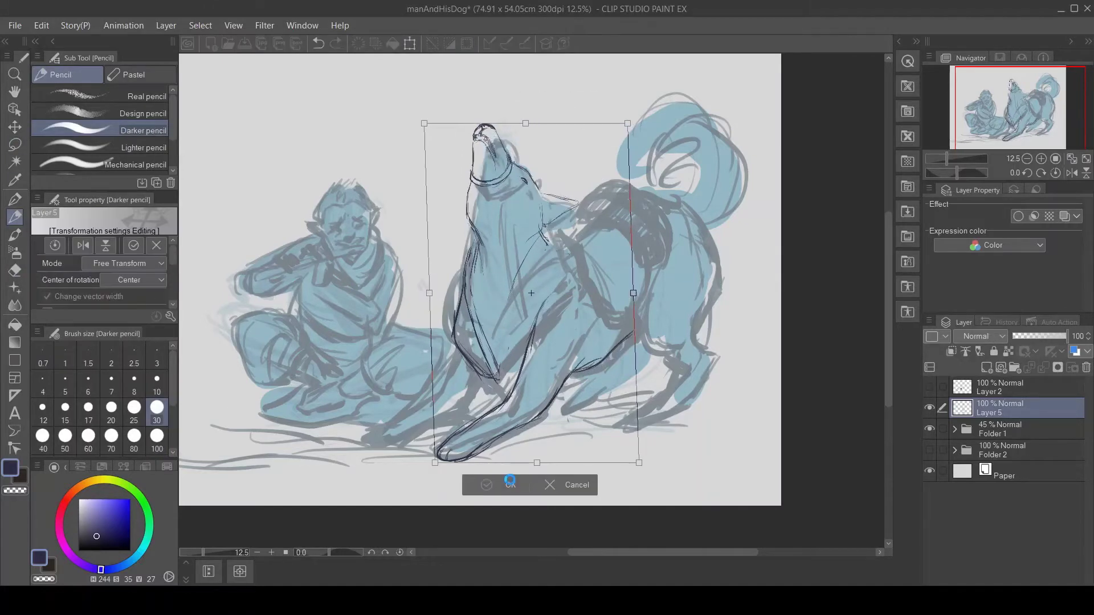
{"action": "key", "text": "Return"}
{"action": "key", "text": "ctrl+v"}
{"action": "key", "text": "l"}
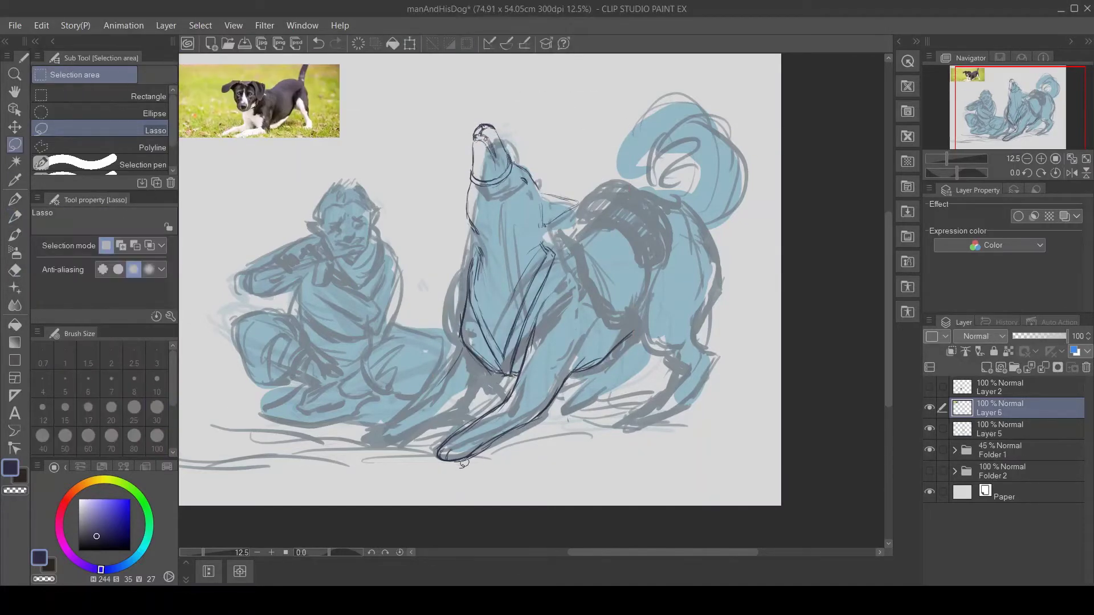
- Return to Layer 5 and clear the old near front leg and pointed chest fur outlines
{"action": "left_click_drag", "start_coordinate": [370, 422], "coordinate": [547, 490]}
{"action": "key", "text": "ctrl+t"}
{"action": "left_click", "coordinate": [453, 511]}
{"action": "key", "text": "alt+bracketleft"}
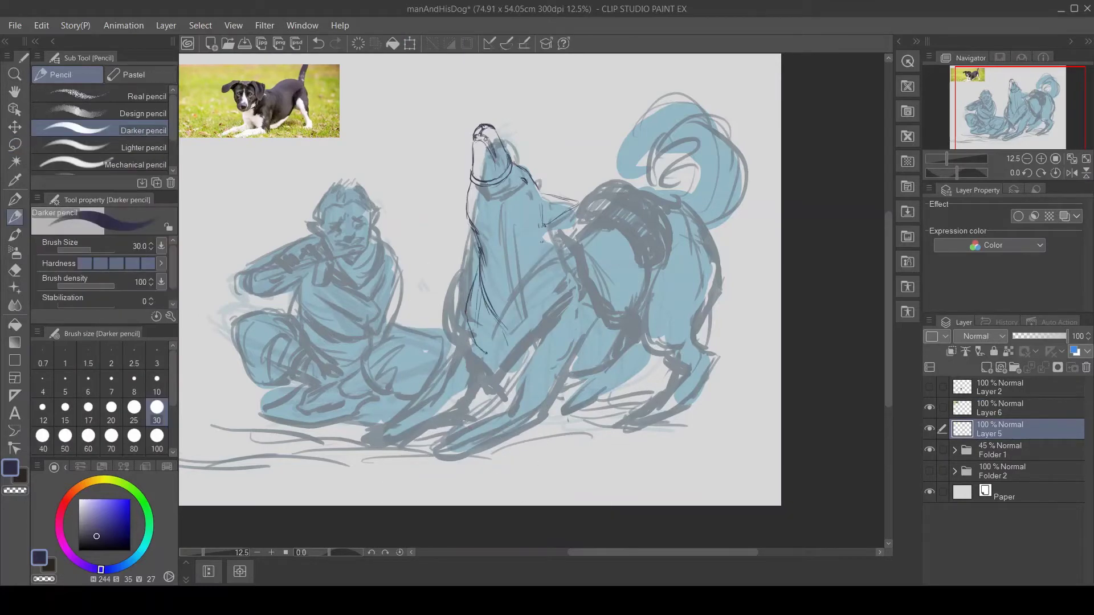
- Draw the dog's lower chest, belly line and near front leg, and erase the overlapping construction strokes
{"action": "left_click_drag", "start_coordinate": [486, 353], "coordinate": [570, 377]}
{"action": "left_click_drag", "start_coordinate": [570, 377], "coordinate": [659, 294]}
{"action": "left_click_drag", "start_coordinate": [620, 328], "coordinate": [518, 383]}
{"action": "left_click_drag", "start_coordinate": [576, 258], "coordinate": [571, 402]}
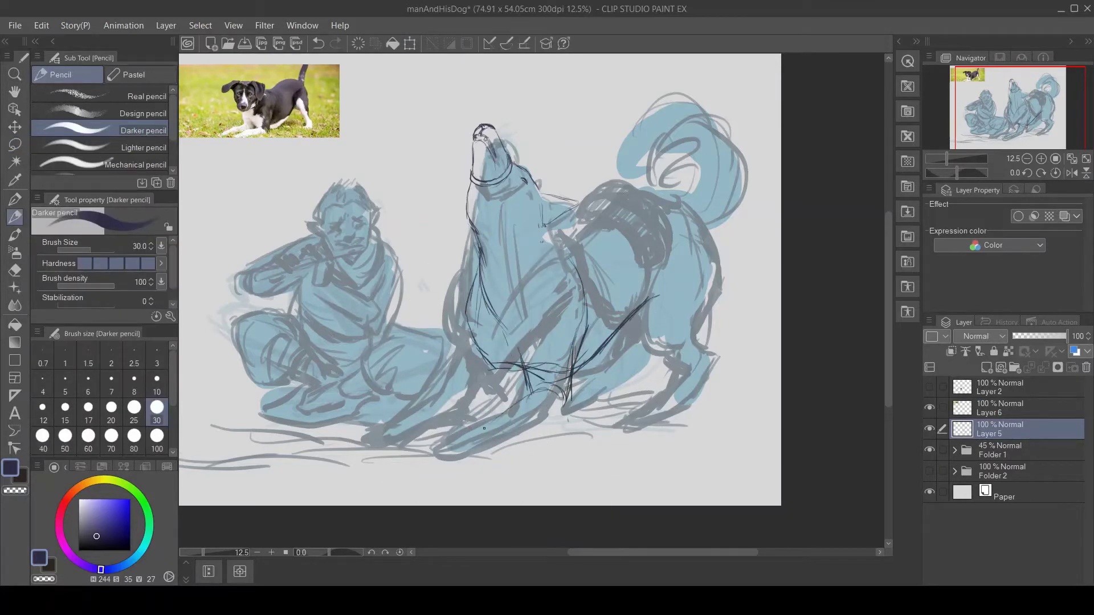
{"action": "mouse_move", "coordinate": [450, 458]}
{"action": "left_mouse_down"}
{"action": "mouse_move", "coordinate": [535, 424]}
{"action": "mouse_move", "coordinate": [573, 367]}
{"action": "left_mouse_up"}
{"action": "key", "text": "e"}
{"action": "left_click_drag", "start_coordinate": [576, 262], "coordinate": [569, 404]}
{"action": "key", "text": "p"}
{"action": "key", "text": "e"}
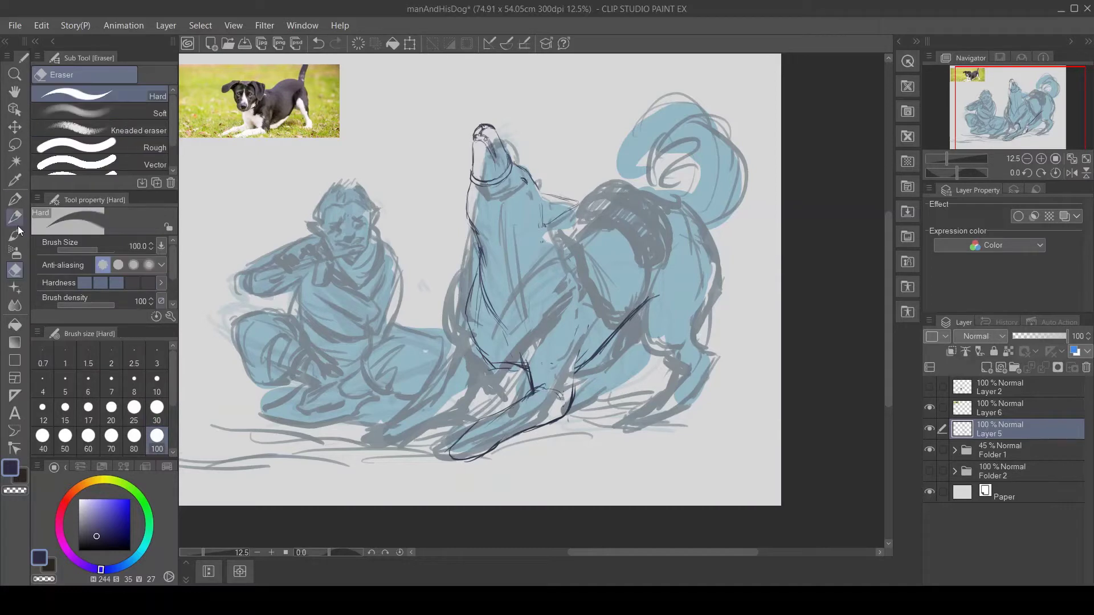
- Rework the dog's lower chest and belly lines, and outline the far front leg with its paw
{"action": "left_click", "coordinate": [17, 223]}
{"action": "mouse_move", "coordinate": [484, 379]}
{"action": "left_mouse_down"}
{"action": "mouse_move", "coordinate": [392, 433]}
{"action": "mouse_move", "coordinate": [456, 442]}
{"action": "mouse_move", "coordinate": [478, 390]}
{"action": "mouse_move", "coordinate": [532, 369]}
{"action": "left_mouse_up"}
{"action": "key", "text": "e"}
{"action": "key", "text": "p"}
{"action": "left_click_drag", "start_coordinate": [622, 337], "coordinate": [574, 384]}
{"action": "key", "text": "e"}
{"action": "mouse_move", "coordinate": [526, 363]}
{"action": "left_mouse_down"}
{"action": "mouse_move", "coordinate": [537, 386]}
{"action": "mouse_move", "coordinate": [473, 423]}
{"action": "left_mouse_up"}
{"action": "key", "text": "p"}
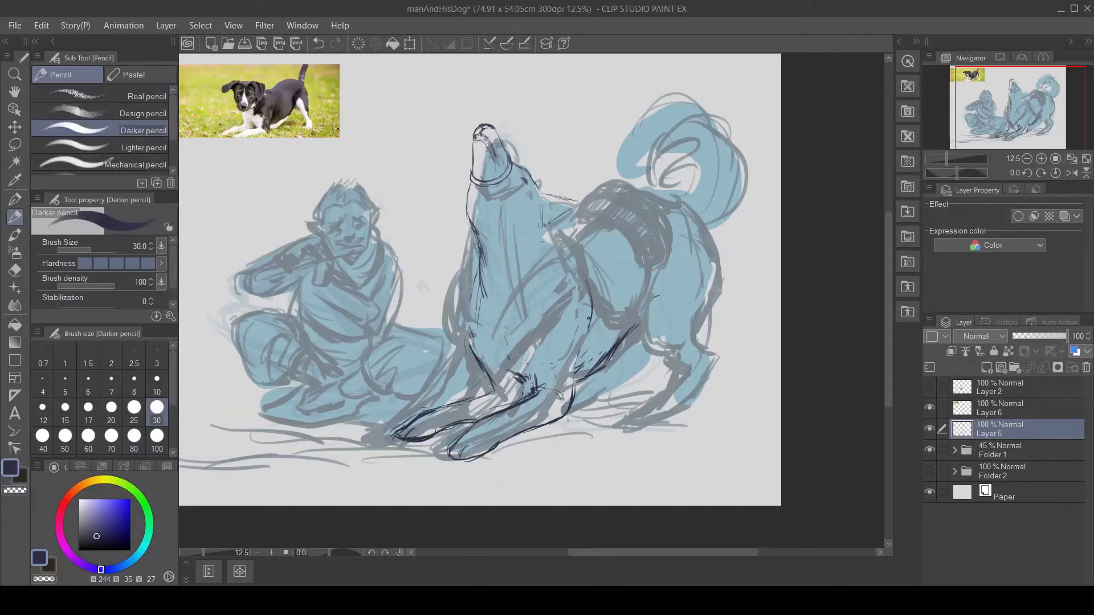
- Draw the dog's shoulder line down to the elbow, and restate the edges of the chest and upper front leg
{"action": "mouse_move", "coordinate": [598, 268]}
{"action": "left_mouse_down"}
{"action": "mouse_move", "coordinate": [572, 384]}
{"action": "mouse_move", "coordinate": [490, 389]}
{"action": "left_mouse_up"}
{"action": "key", "text": "e"}
{"action": "left_click_drag", "start_coordinate": [593, 326], "coordinate": [518, 396]}
{"action": "key", "text": "p"}
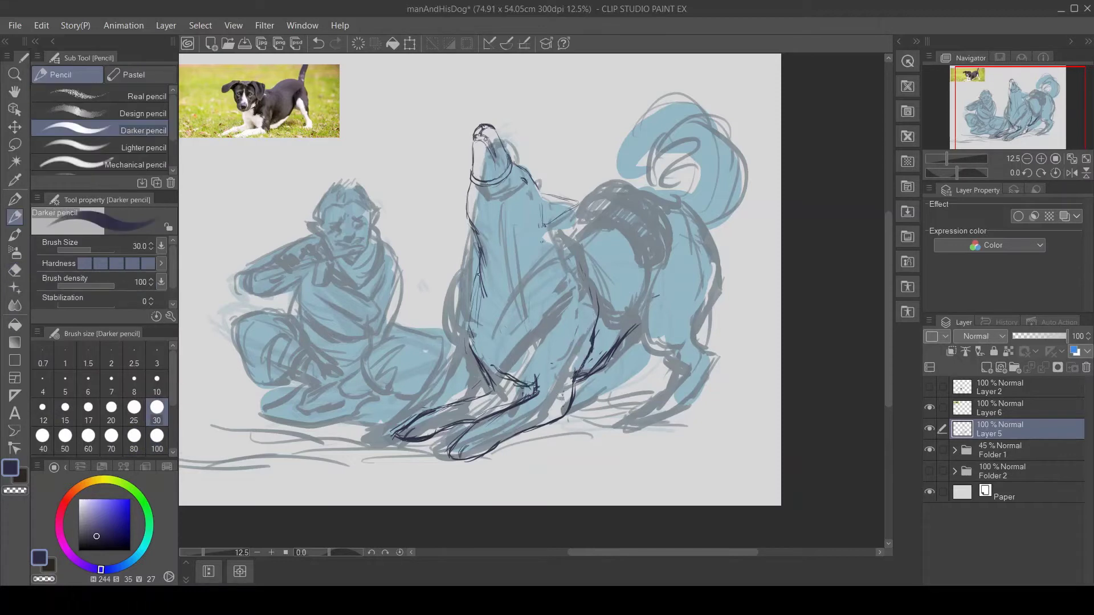
{"action": "left_click_drag", "start_coordinate": [479, 277], "coordinate": [466, 345]}
{"action": "left_click_drag", "start_coordinate": [518, 343], "coordinate": [494, 388]}
{"action": "left_click_drag", "start_coordinate": [543, 334], "coordinate": [533, 380]}
- Outline the dog's thigh, rump and hind leg with its paw, and draw the curve of the back
{"action": "left_click_drag", "start_coordinate": [656, 272], "coordinate": [692, 354]}
{"action": "left_click_drag", "start_coordinate": [666, 191], "coordinate": [728, 362]}
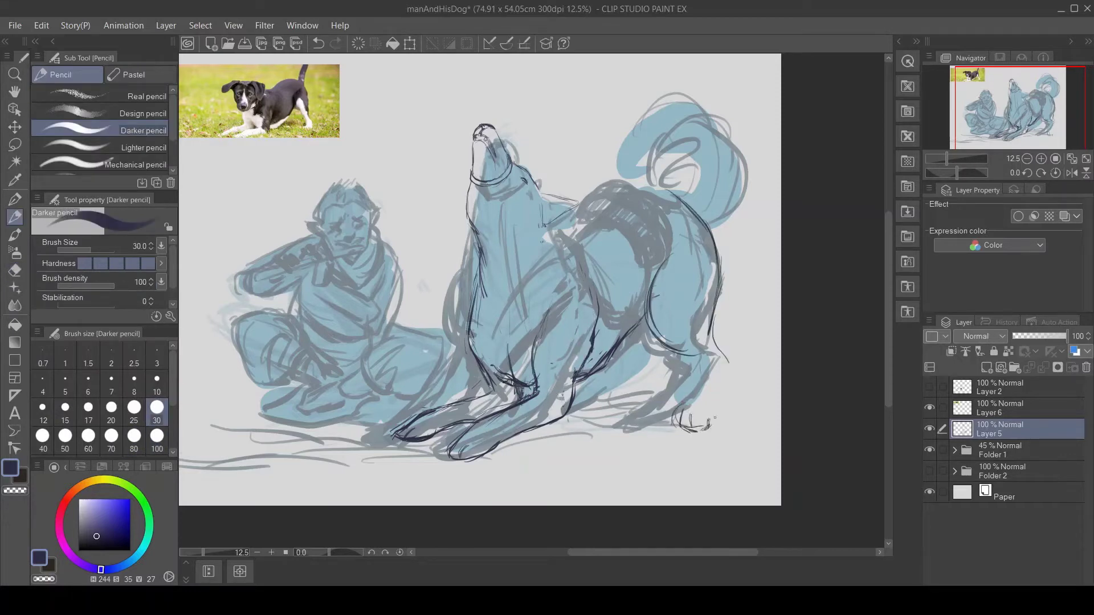
{"action": "left_click_drag", "start_coordinate": [717, 323], "coordinate": [712, 422]}
{"action": "left_click_drag", "start_coordinate": [696, 353], "coordinate": [671, 425]}
{"action": "left_click_drag", "start_coordinate": [728, 312], "coordinate": [722, 388]}
{"action": "left_click_drag", "start_coordinate": [669, 410], "coordinate": [695, 433]}
{"action": "mouse_move", "coordinate": [550, 240]}
{"action": "left_mouse_down"}
{"action": "mouse_move", "coordinate": [666, 181]}
{"action": "mouse_move", "coordinate": [715, 243]}
{"action": "left_mouse_up"}
- Lasso the dog's back and hindquarters, and shift them slightly toward the front of the body
{"action": "key", "text": "m"}
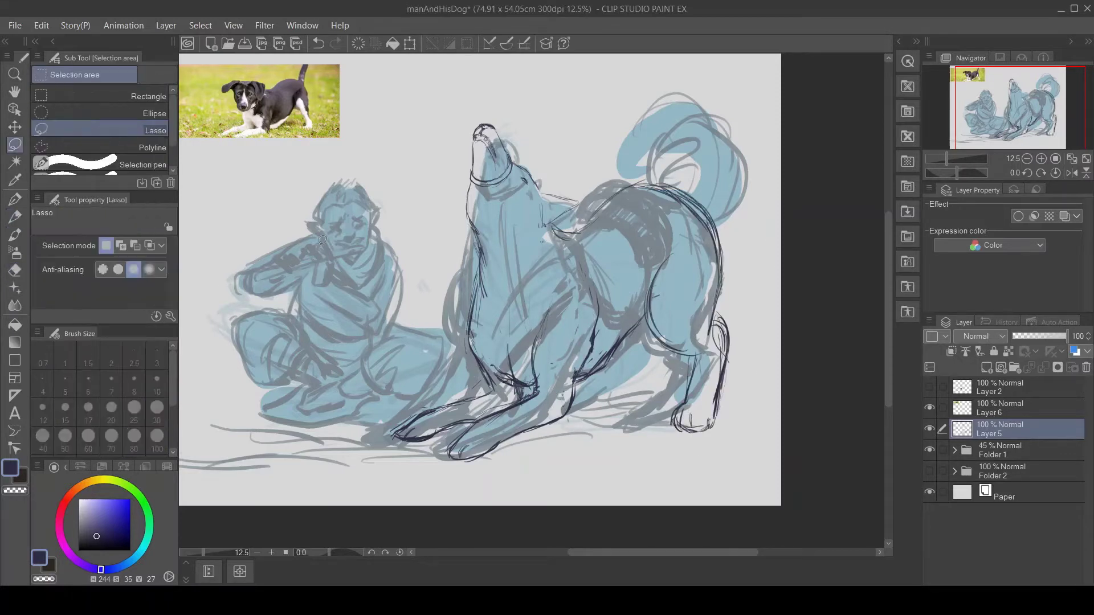
{"action": "left_click_drag", "start_coordinate": [575, 171], "coordinate": [581, 177]}
{"action": "key", "text": "ctrl+t"}
{"action": "left_click_drag", "start_coordinate": [656, 314], "coordinate": [649, 313]}
{"action": "key", "text": "Return"}
{"action": "key", "text": "ctrl+d"}
{"action": "key", "text": "p"}
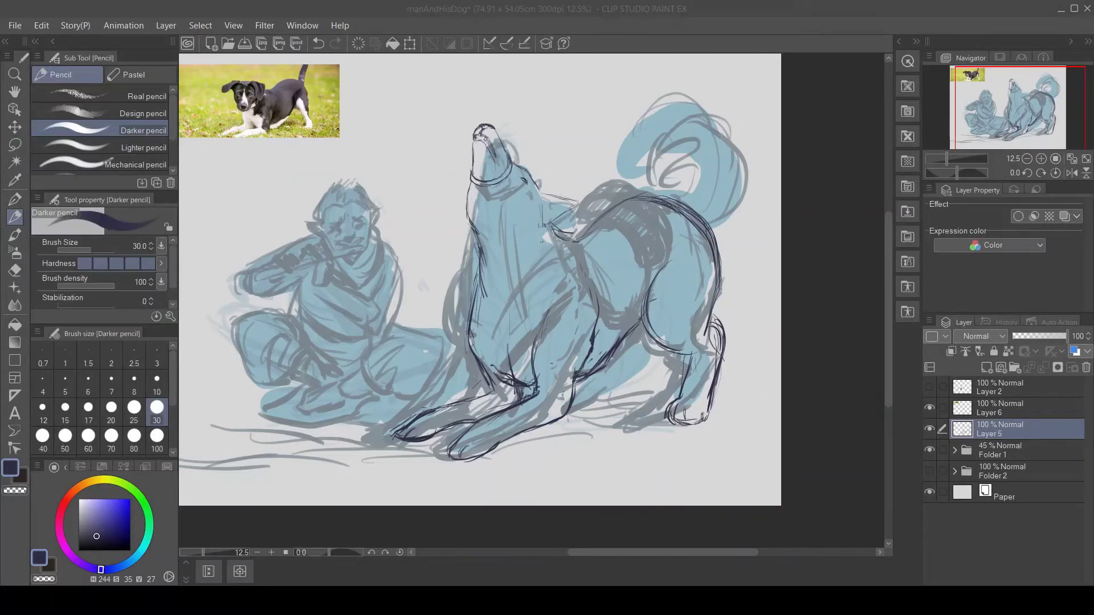
- Rework the line at the base of the dog's neck, and transform the outline so the head and back sit lower
{"action": "mouse_move", "coordinate": [547, 223]}
{"action": "left_mouse_down"}
{"action": "mouse_move", "coordinate": [576, 239]}
{"action": "mouse_move", "coordinate": [586, 231]}
{"action": "left_mouse_up"}
{"action": "key", "text": "e"}
{"action": "key", "text": "p"}
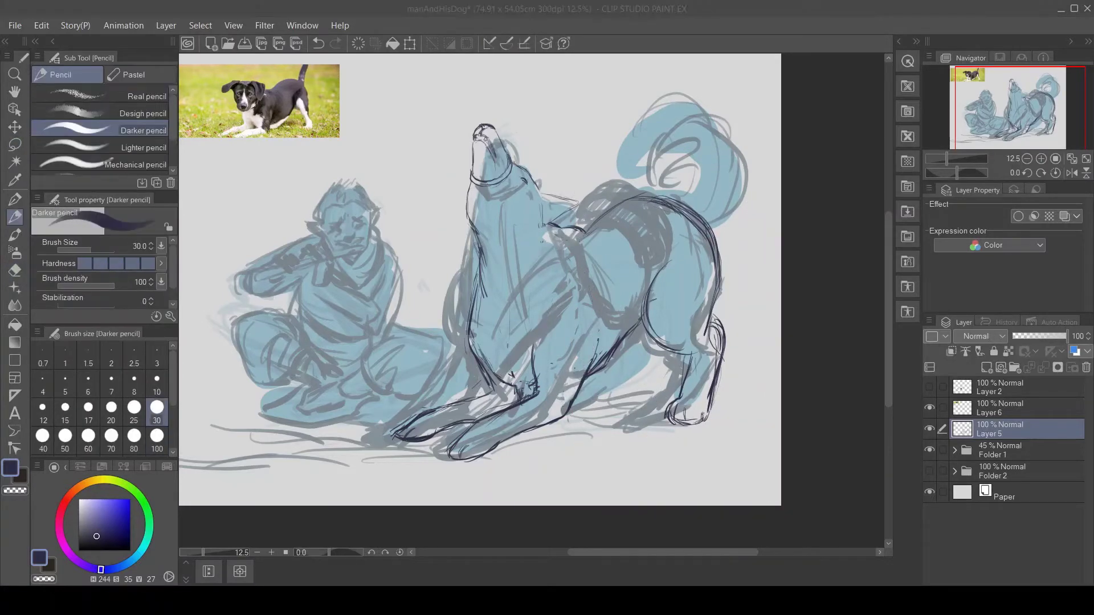
{"action": "key", "text": "ctrl+t"}
{"action": "left_click_drag", "start_coordinate": [530, 393], "coordinate": [525, 503]}
{"action": "key", "text": "Return"}
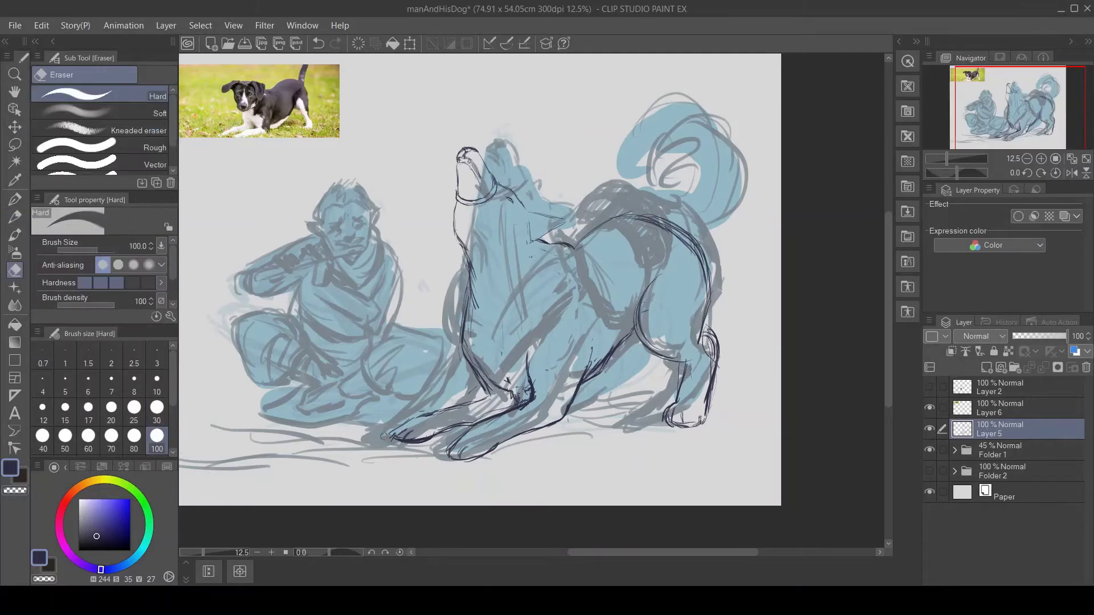
- Clean up the doubled lines of the hind leg, and sketch the dog's curled tail
{"action": "key", "text": "e"}
{"action": "key", "text": "p"}
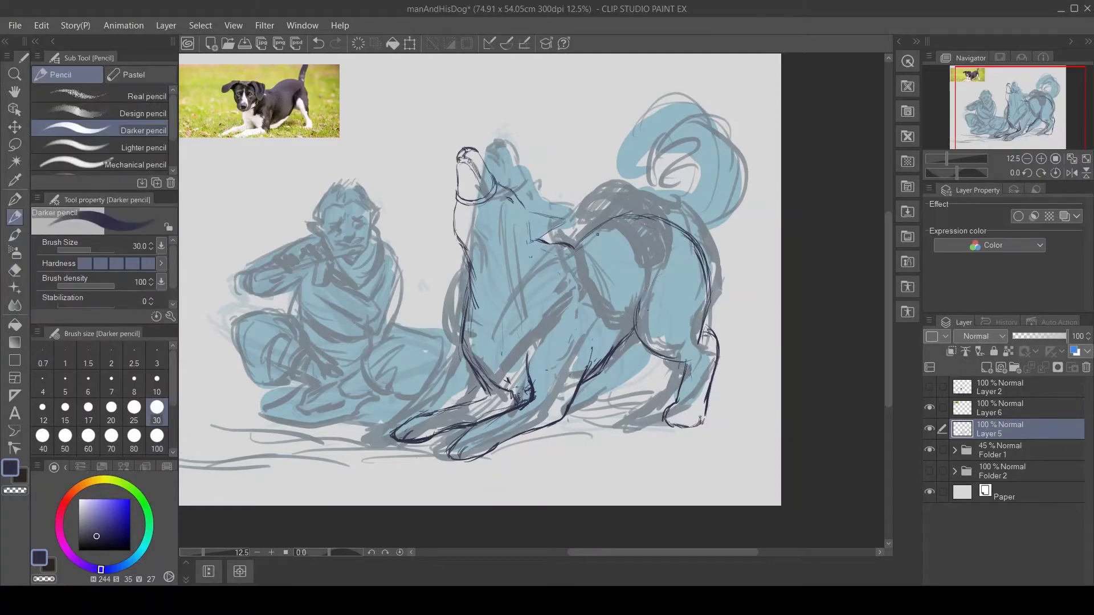
{"action": "left_click_drag", "start_coordinate": [696, 195], "coordinate": [633, 171]}
{"action": "left_click_drag", "start_coordinate": [692, 151], "coordinate": [732, 239]}
- Lasso and transform the dog's lower hind leg and paw, and rework its outline
{"action": "key", "text": "l"}
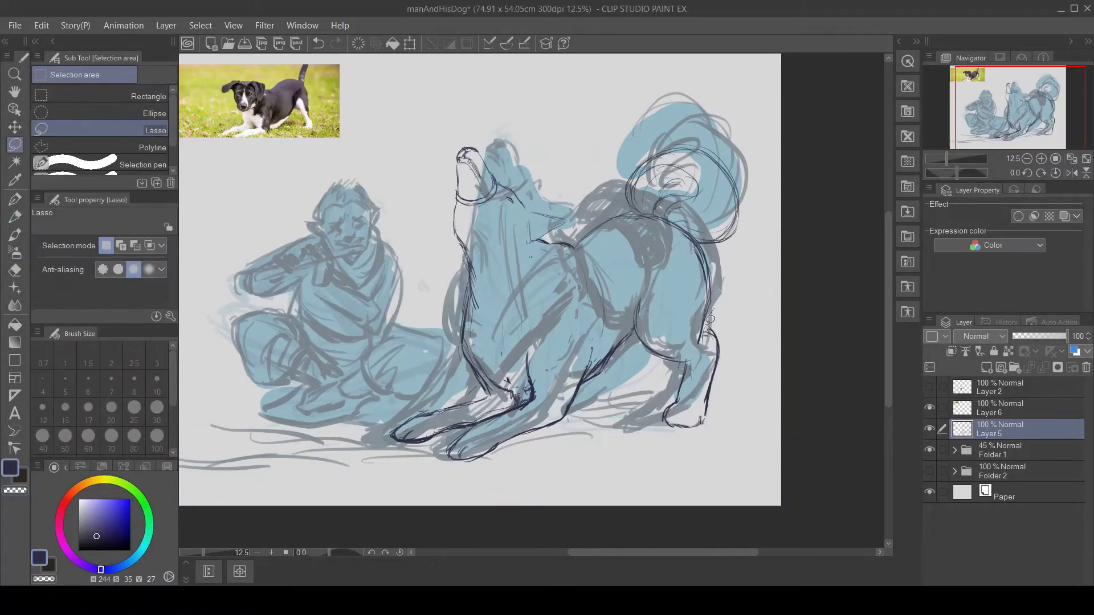
{"action": "left_click_drag", "start_coordinate": [709, 311], "coordinate": [706, 313]}
{"action": "key", "text": "ctrl+t"}
{"action": "left_click", "coordinate": [665, 494]}
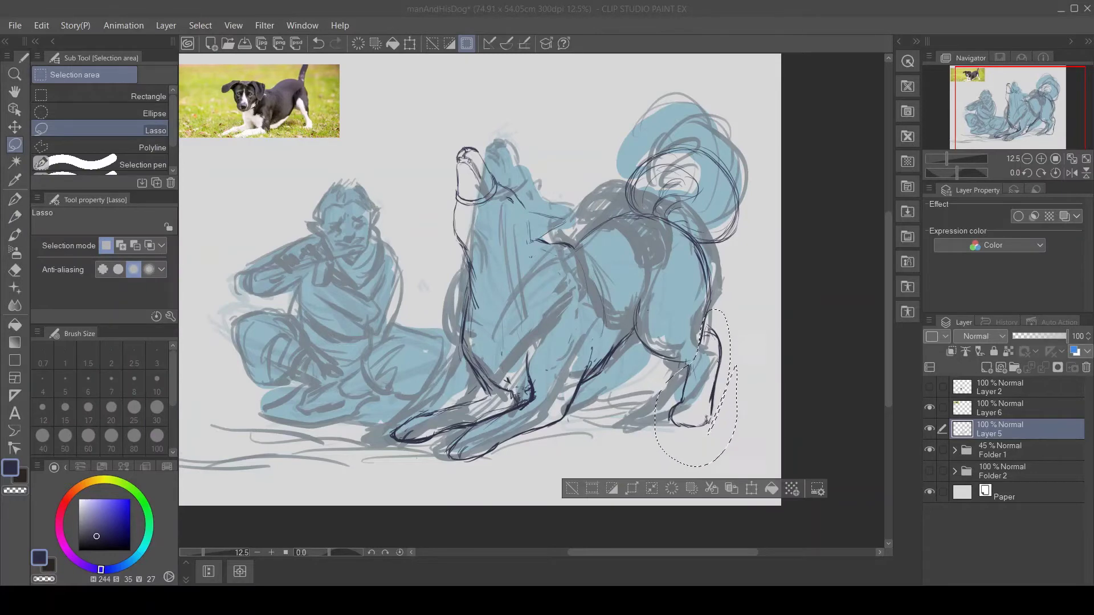
{"action": "key", "text": "ctrl+d"}
{"action": "key", "text": "p"}
{"action": "key", "text": "ctrl+z"}
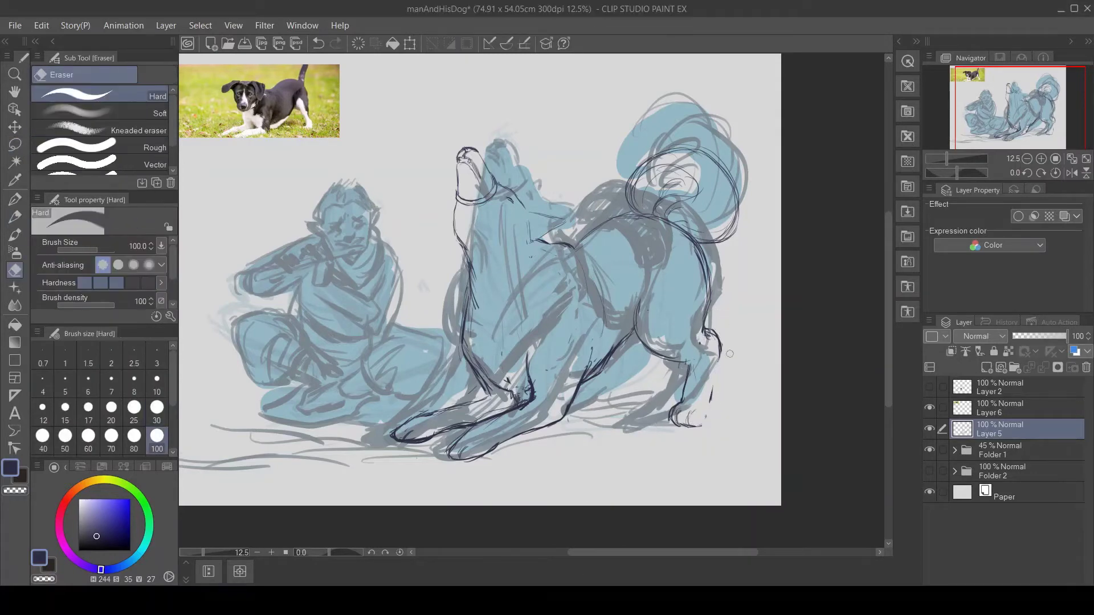
- Lasso the dog's head and neck, and rotate them back toward the body
{"action": "key", "text": "l"}
{"action": "left_click_drag", "start_coordinate": [575, 245], "coordinate": [536, 279]}
{"action": "key", "text": "ctrl+t"}
{"action": "left_click_drag", "start_coordinate": [627, 105], "coordinate": [638, 128]}
{"action": "key", "text": "Escape"}
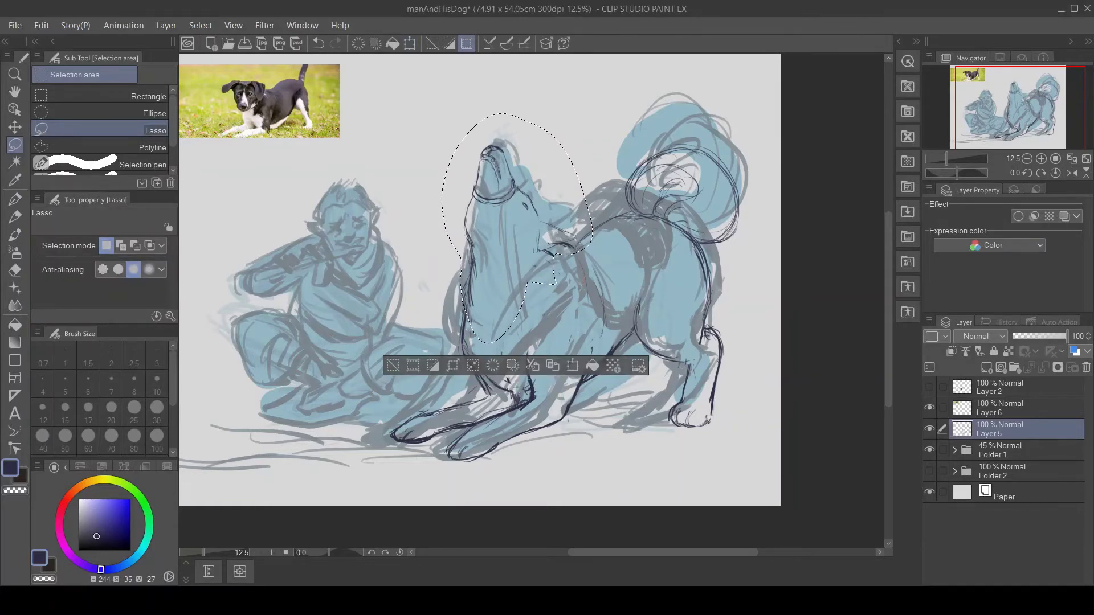
{"action": "key", "text": "ctrl+t"}
- Lasso the whole dog outline, and narrow it slightly from the hindquarters side
{"action": "left_click_drag", "start_coordinate": [593, 365], "coordinate": [781, 528]}
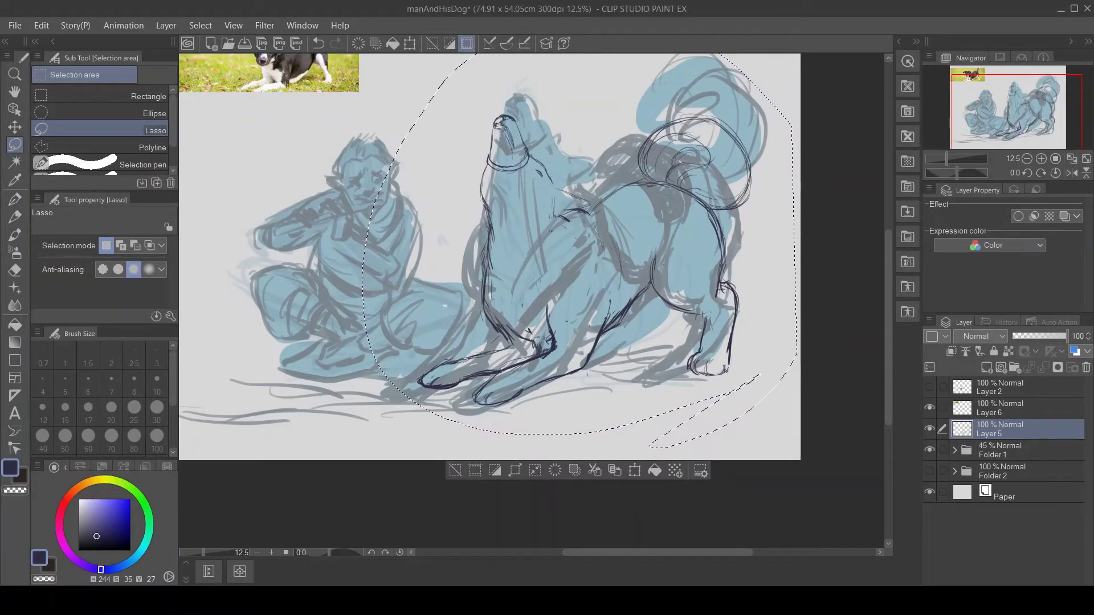
{"action": "key", "text": "ctrl+t"}
{"action": "left_click_drag", "start_coordinate": [684, 239], "coordinate": [666, 239]}
{"action": "key", "text": "Return"}
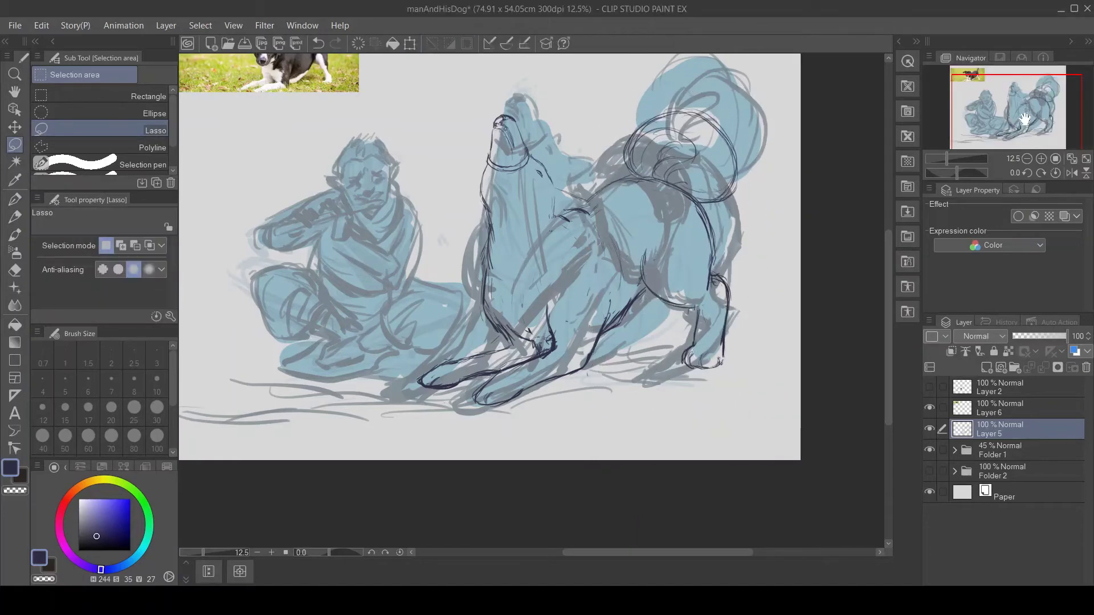
- Lasso the outlined head and neck of the dog, and nudge them slightly forward
{"action": "left_click_drag", "start_coordinate": [1024, 119], "coordinate": [1025, 104]}
{"action": "left_click_drag", "start_coordinate": [467, 188], "coordinate": [473, 319]}
{"action": "key", "text": "ctrl+t"}
{"action": "left_click_drag", "start_coordinate": [501, 228], "coordinate": [490, 228]}
{"action": "key", "text": "Return"}
- Lasso and adjust the dog's back and curled tail, and erase stray lines around the shoulder
{"action": "left_click_drag", "start_coordinate": [604, 188], "coordinate": [723, 299]}
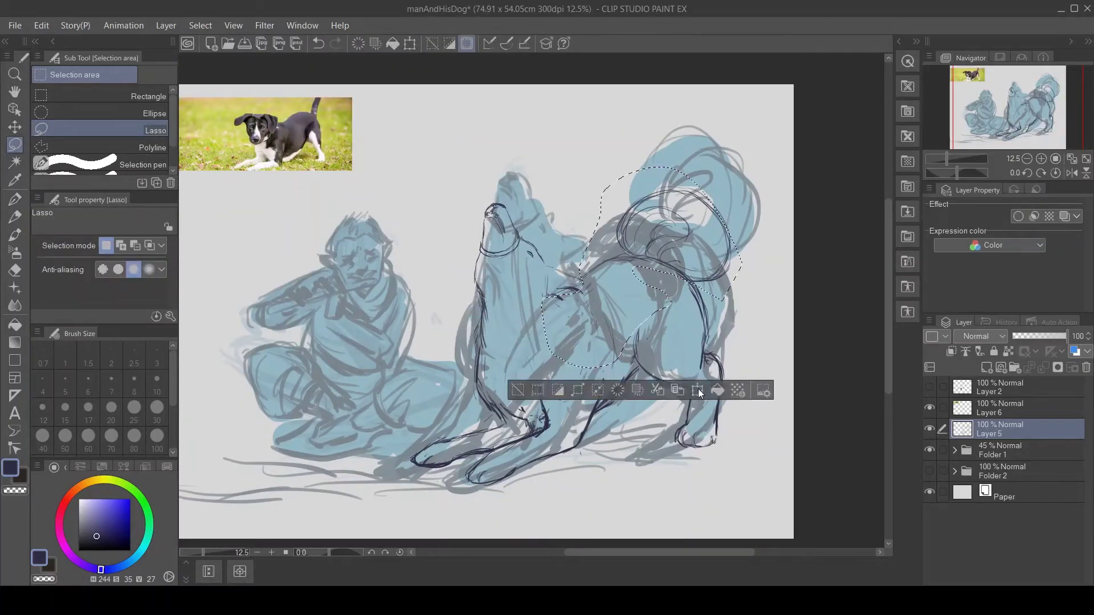
{"action": "key", "text": "ctrl+d"}
{"action": "key", "text": "e"}
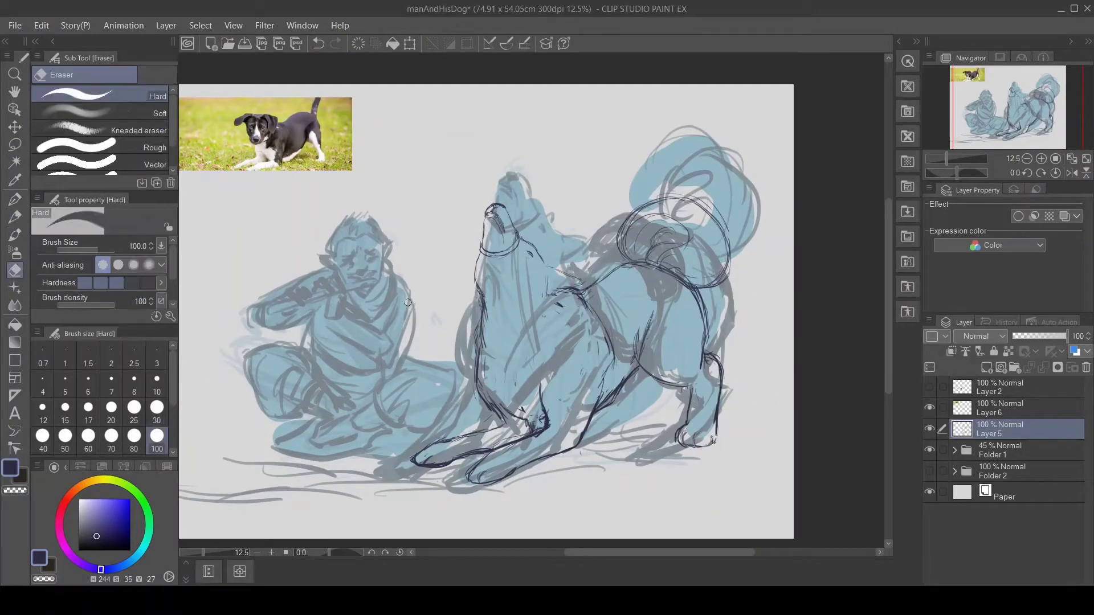
- With Folder 1 faded to 29% opacity, reposition the dog's head and redraw both edges of its pointed chest fur
{"action": "key", "text": "m"}
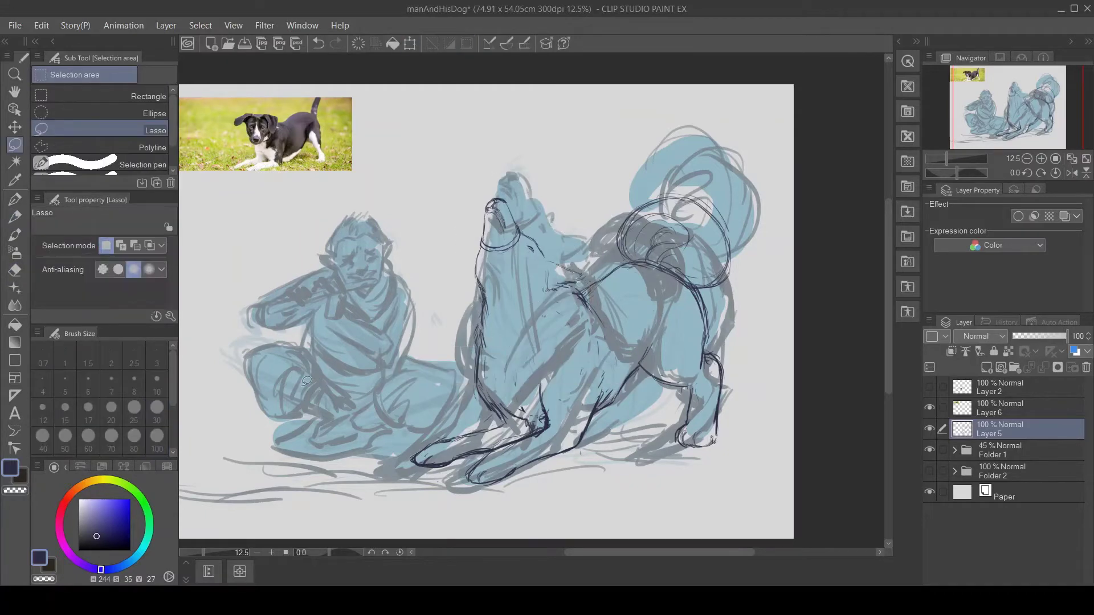
{"action": "key", "text": "p"}
{"action": "key", "text": "e"}
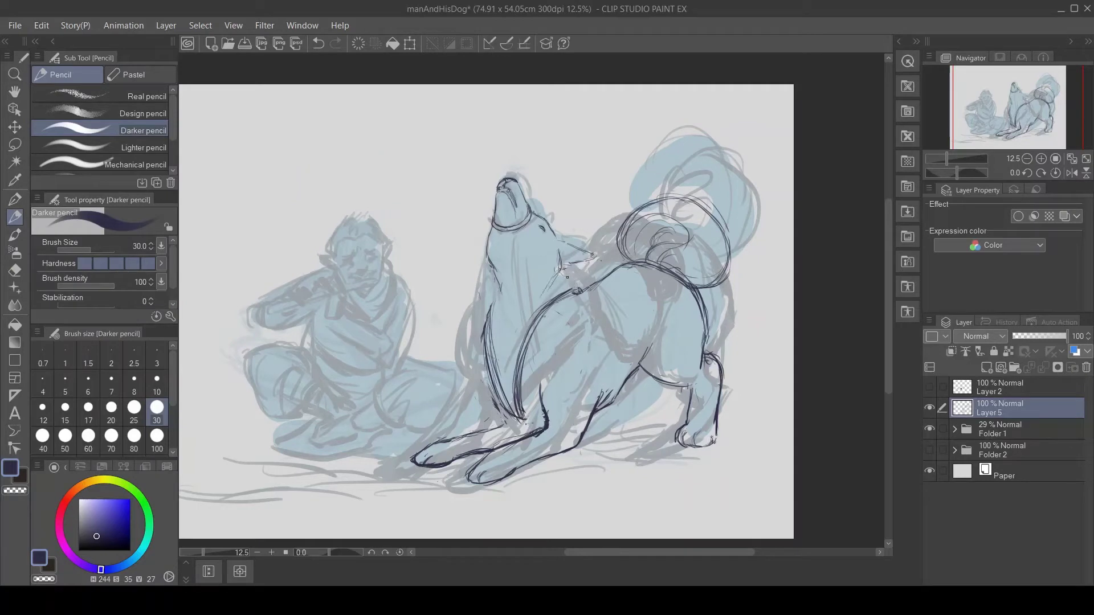
{"action": "left_click_drag", "start_coordinate": [492, 404], "coordinate": [496, 342]}
{"action": "mouse_move", "coordinate": [561, 302]}
{"action": "left_mouse_down"}
{"action": "mouse_move", "coordinate": [527, 350]}
{"action": "mouse_move", "coordinate": [513, 411]}
{"action": "left_mouse_up"}
{"action": "key", "text": "e"}
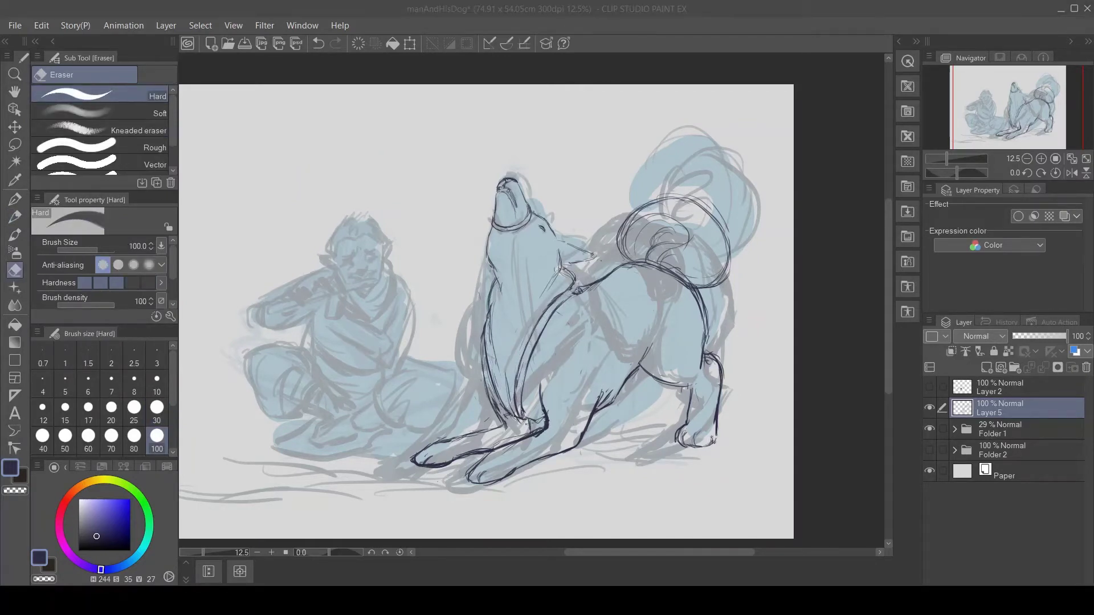
- Try transforming the lassoed head and neck of the dog, and undo the attempt
{"action": "key", "text": "m"}
{"action": "left_click_drag", "start_coordinate": [590, 301], "coordinate": [581, 308]}
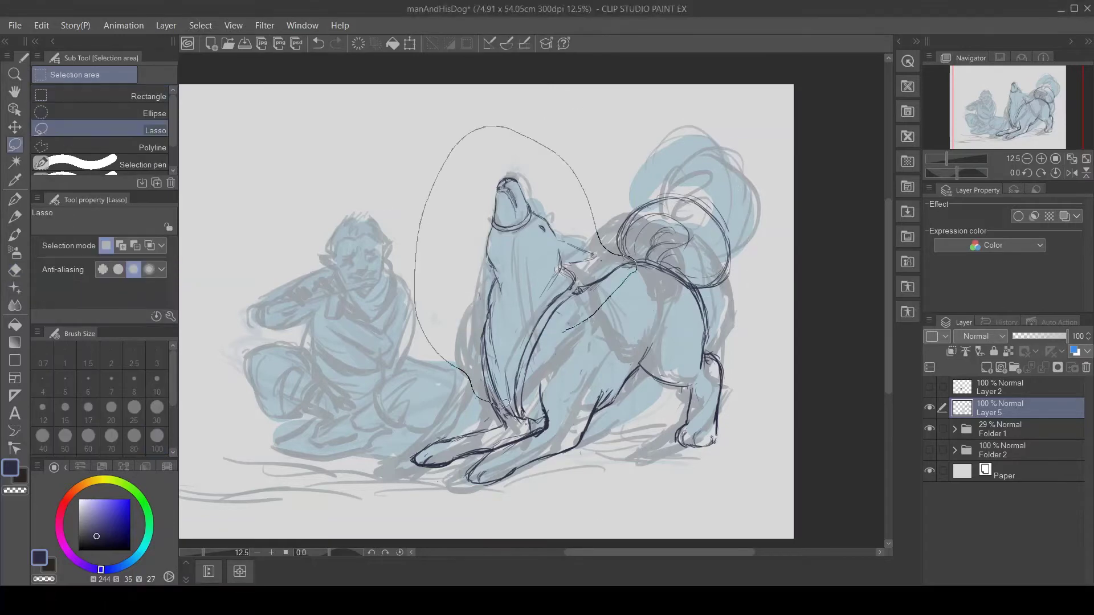
{"action": "key", "text": "ctrl+t"}
{"action": "key", "text": "ctrl+z"}
{"action": "key", "text": "ctrl+z"}
{"action": "key", "text": "ctrl+z"}
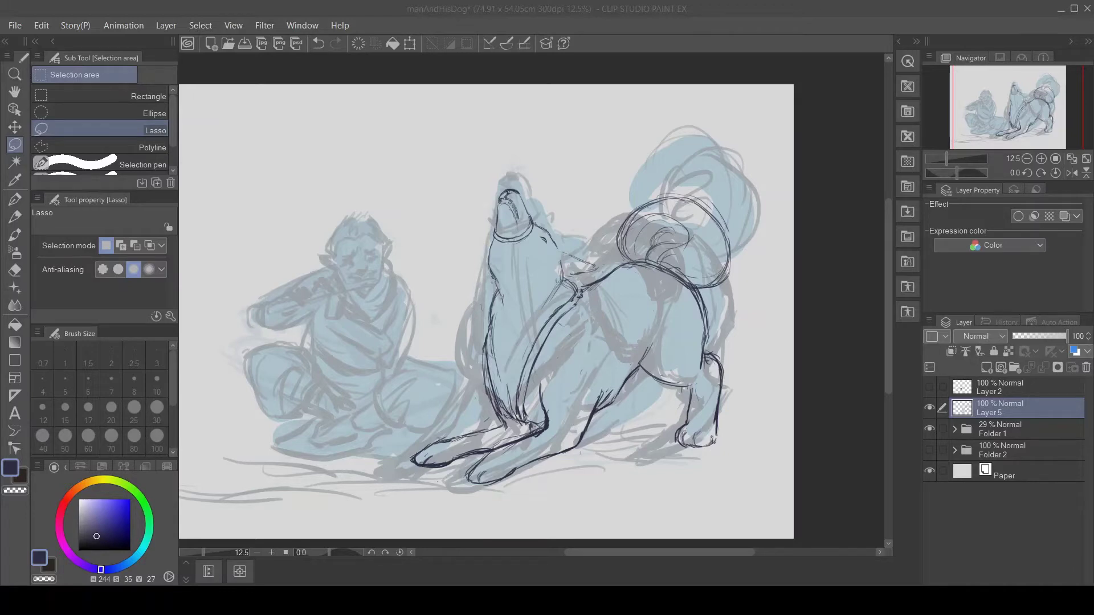
- Place the howling golden retriever photo as reference, and scale the dog's line art on Layer 5 down slightly
{"action": "key", "text": "ctrl+t"}
{"action": "left_click_drag", "start_coordinate": [574, 502], "coordinate": [585, 518]}
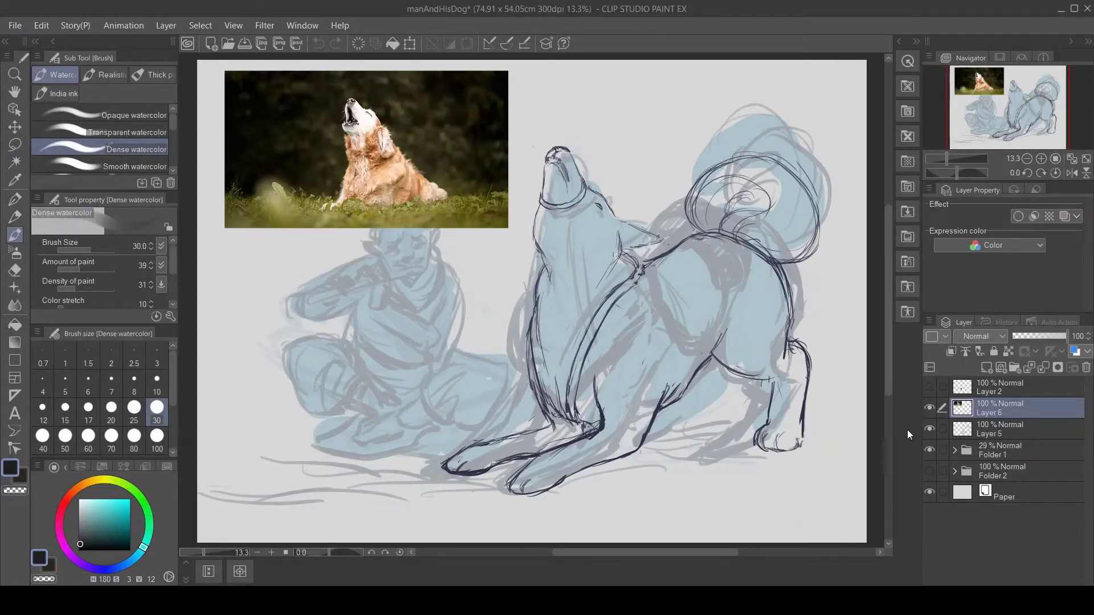
{"action": "left_click", "coordinate": [977, 432]}
{"action": "key", "text": "ctrl+t"}
{"action": "left_click_drag", "start_coordinate": [824, 498], "coordinate": [798, 476]}
{"action": "left_click", "coordinate": [585, 510]}
- Fade Folder 1 to 17% and Layer 5 to 33%, and add a layer above for size 30 Darker pencil linework
{"action": "left_click_drag", "start_coordinate": [1065, 336], "coordinate": [1020, 336]}
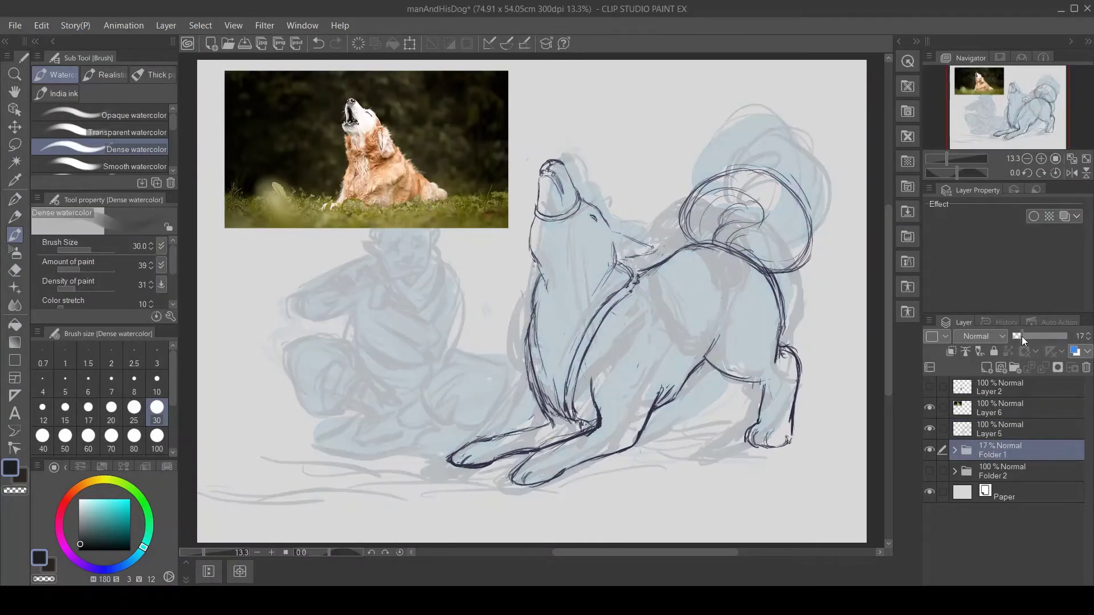
{"action": "left_click", "coordinate": [987, 368]}
{"action": "key", "text": "p"}
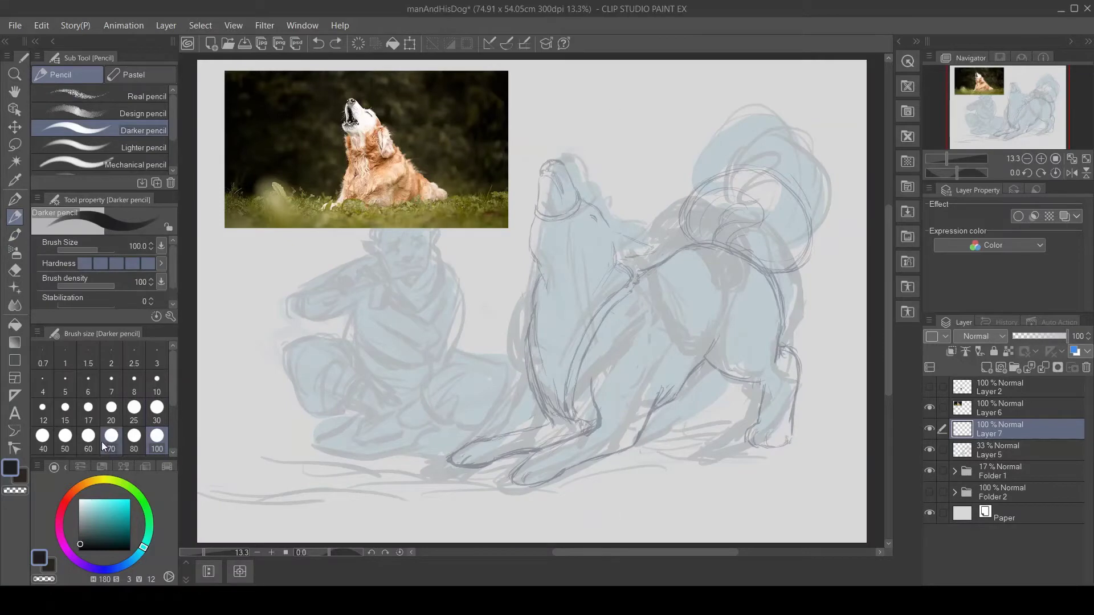
{"action": "left_click", "coordinate": [157, 407]}
{"action": "scroll", "coordinate": [646, 218], "scroll_direction": "up", "scroll_amount": 3}
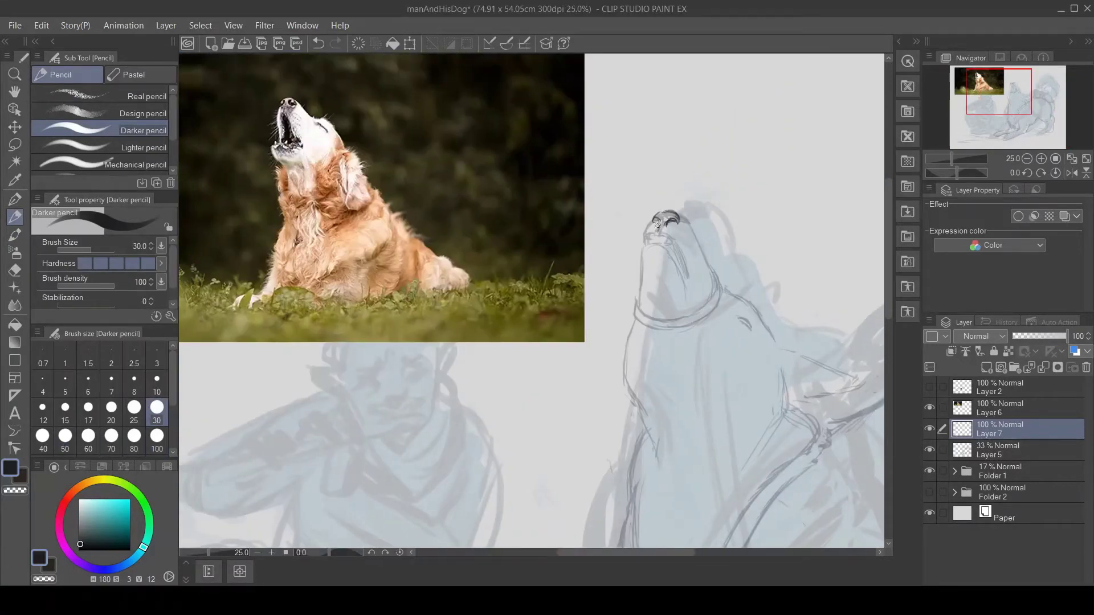
- Draw the howling dog's nose, muzzle edge and open mouth after the photo, redoing the first strokes
{"action": "left_click_drag", "start_coordinate": [649, 249], "coordinate": [691, 289]}
{"action": "key", "text": "ctrl+z"}
{"action": "key", "text": "ctrl+z"}
{"action": "key", "text": "ctrl+z"}
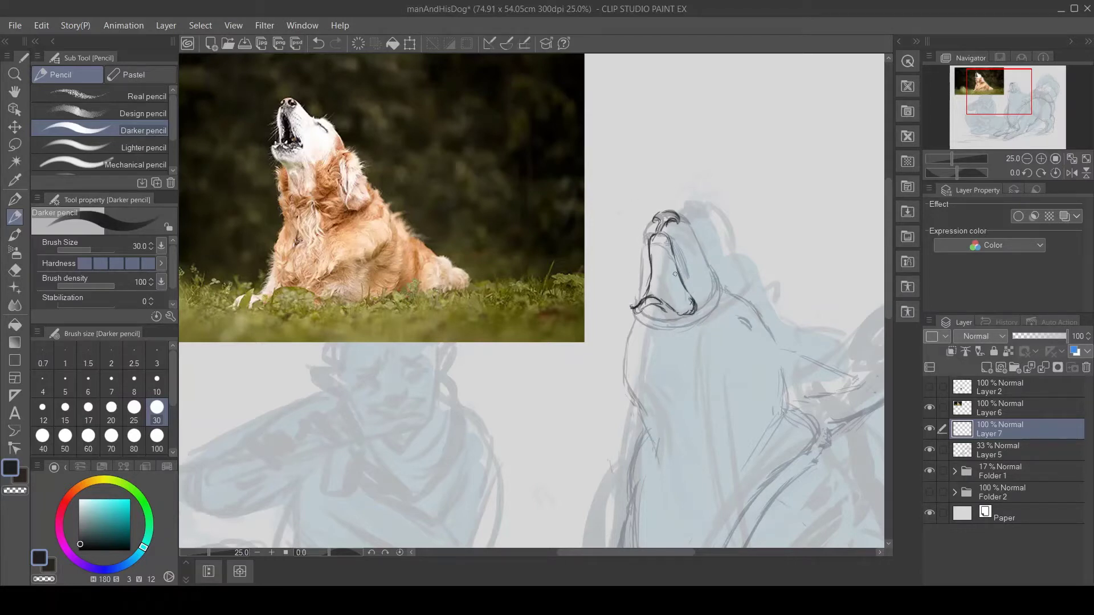
{"action": "left_click_drag", "start_coordinate": [653, 218], "coordinate": [639, 280]}
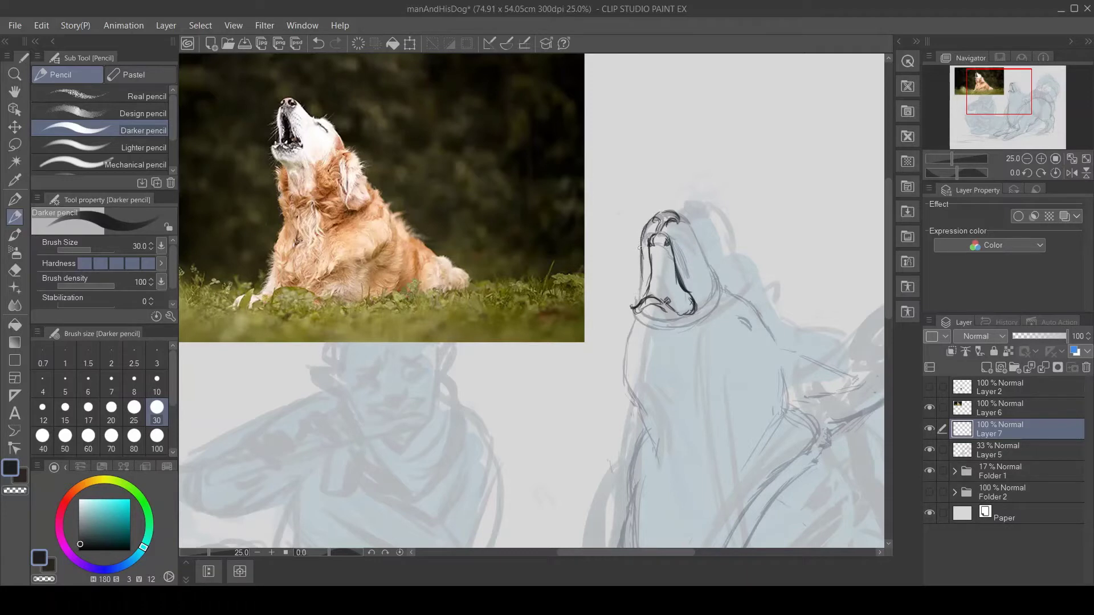
- Draw the dog's snout bridge and forehead contour, and outline and clean up the lower jaw
{"action": "left_click_drag", "start_coordinate": [679, 210], "coordinate": [770, 344]}
{"action": "left_click_drag", "start_coordinate": [629, 311], "coordinate": [661, 382]}
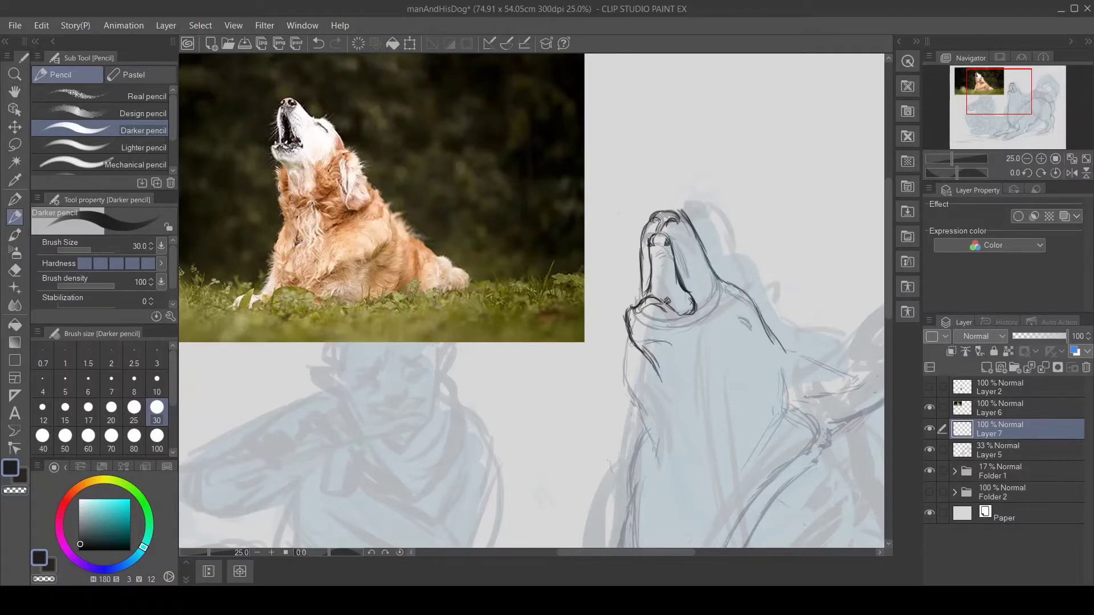
{"action": "left_click_drag", "start_coordinate": [707, 333], "coordinate": [715, 359]}
{"action": "key", "text": "e"}
{"action": "mouse_move", "coordinate": [656, 341]}
{"action": "left_mouse_down"}
{"action": "mouse_move", "coordinate": [633, 353]}
{"action": "mouse_move", "coordinate": [624, 313]}
{"action": "left_mouse_up"}
{"action": "left_click", "coordinate": [15, 217]}
{"action": "key", "text": "ctrl+z"}
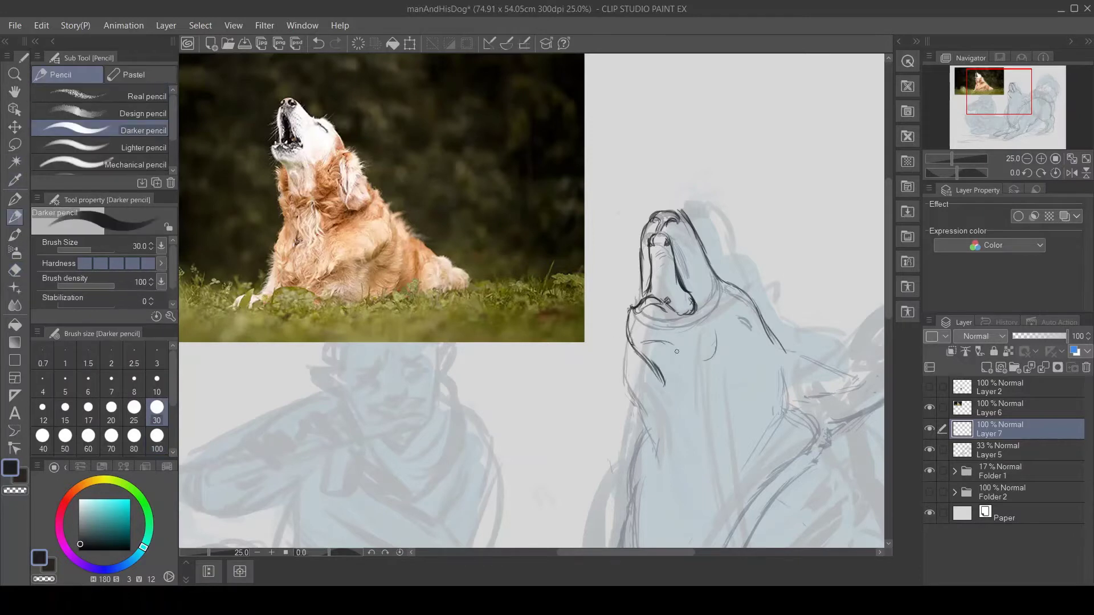
- Sketch the dog's throat line running down from the jaw, erasing and redrawing strokes along the front of the neck
{"action": "mouse_move", "coordinate": [704, 415]}
{"action": "left_mouse_down"}
{"action": "mouse_move", "coordinate": [757, 406]}
{"action": "mouse_move", "coordinate": [716, 423]}
{"action": "left_mouse_up"}
{"action": "key", "text": "e"}
{"action": "key", "text": "p"}
{"action": "mouse_move", "coordinate": [664, 386]}
{"action": "left_mouse_down"}
{"action": "mouse_move", "coordinate": [645, 350]}
{"action": "mouse_move", "coordinate": [666, 427]}
{"action": "mouse_move", "coordinate": [624, 313]}
{"action": "mouse_move", "coordinate": [682, 504]}
{"action": "left_mouse_up"}
{"action": "key", "text": "e"}
{"action": "key", "text": "p"}
{"action": "mouse_move", "coordinate": [655, 404]}
{"action": "left_mouse_down"}
{"action": "mouse_move", "coordinate": [654, 364]}
{"action": "mouse_move", "coordinate": [639, 473]}
{"action": "left_mouse_up"}
{"action": "left_click_drag", "start_coordinate": [655, 385], "coordinate": [681, 525]}
- Outline the front of the dog's neck and chest, and curve the ruff from behind the head down to the shoulder
{"action": "left_click_drag", "start_coordinate": [655, 362], "coordinate": [630, 424]}
{"action": "left_click_drag", "start_coordinate": [652, 393], "coordinate": [618, 436]}
{"action": "mouse_move", "coordinate": [740, 456]}
{"action": "left_mouse_down"}
{"action": "mouse_move", "coordinate": [648, 351]}
{"action": "mouse_move", "coordinate": [644, 396]}
{"action": "left_mouse_up"}
{"action": "mouse_move", "coordinate": [727, 371]}
{"action": "left_mouse_down"}
{"action": "mouse_move", "coordinate": [688, 327]}
{"action": "mouse_move", "coordinate": [719, 390]}
{"action": "left_mouse_up"}
{"action": "left_click_drag", "start_coordinate": [556, 340], "coordinate": [521, 458]}
{"action": "left_click_drag", "start_coordinate": [725, 367], "coordinate": [712, 430]}
{"action": "left_click_drag", "start_coordinate": [715, 426], "coordinate": [642, 479]}
{"action": "key", "text": "e"}
{"action": "mouse_move", "coordinate": [533, 331]}
{"action": "left_mouse_down"}
{"action": "mouse_move", "coordinate": [563, 383]}
{"action": "mouse_move", "coordinate": [562, 453]}
{"action": "left_mouse_up"}
{"action": "key", "text": "p"}
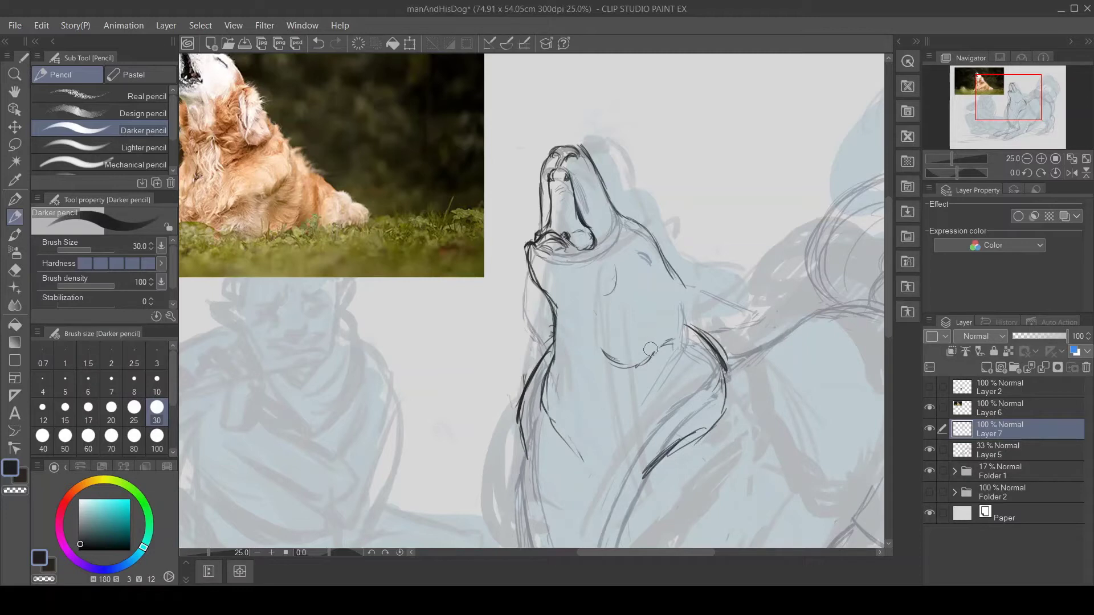
- Break up the dog's cheek line with the eraser and draw the pointed ear laid back behind the head
{"action": "left_click_drag", "start_coordinate": [650, 349], "coordinate": [595, 352]}
{"action": "key", "text": "p"}
{"action": "left_click_drag", "start_coordinate": [681, 275], "coordinate": [759, 312]}
{"action": "mouse_move", "coordinate": [687, 333]}
{"action": "left_mouse_down"}
{"action": "mouse_move", "coordinate": [758, 322]}
{"action": "mouse_move", "coordinate": [686, 301]}
{"action": "mouse_move", "coordinate": [750, 320]}
{"action": "mouse_move", "coordinate": [684, 272]}
{"action": "left_mouse_up"}
{"action": "key", "text": "e"}
- Transform the dog's head and neck linework on Layer 7 to fit the body sketch beneath
{"action": "key", "text": "ctrl+minus"}
{"action": "key", "text": "ctrl+t"}
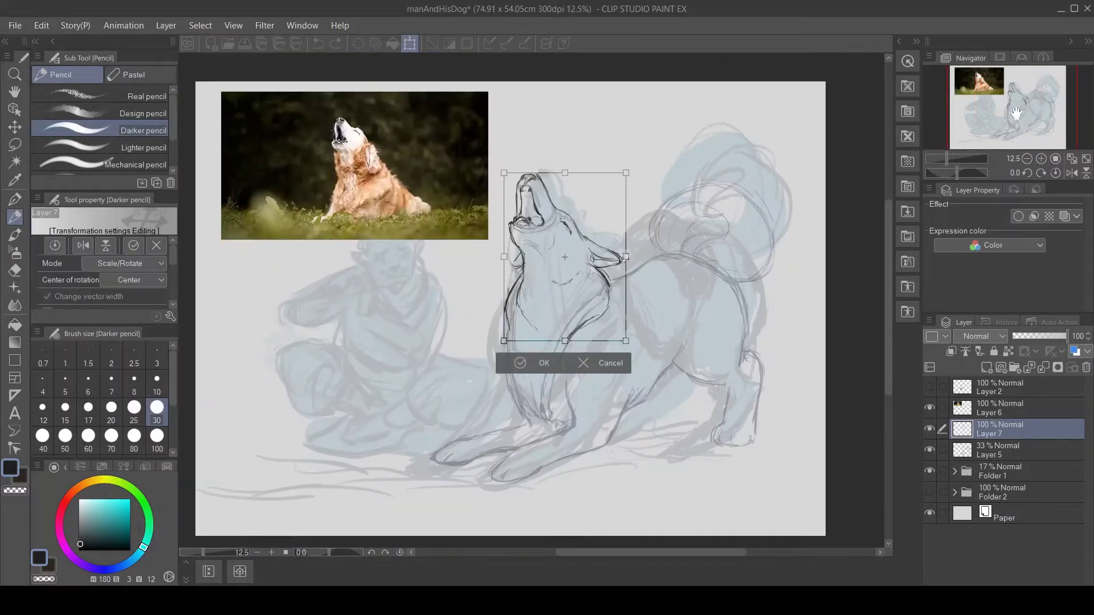
{"action": "key", "text": "Return"}
- Erase leftover neck lines and draw the dog's front chest contour down to the forelegs with a size 40 pencil
{"action": "key", "text": "alt+bracketleft"}
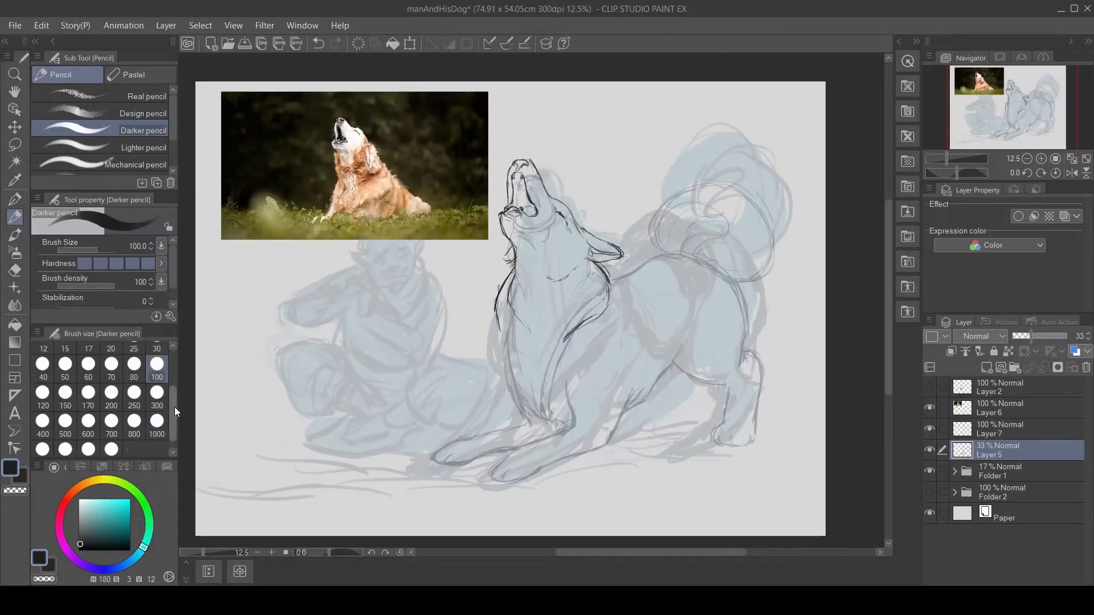
{"action": "key", "text": "e"}
{"action": "key", "text": "alt+bracketright"}
{"action": "key", "text": "p"}
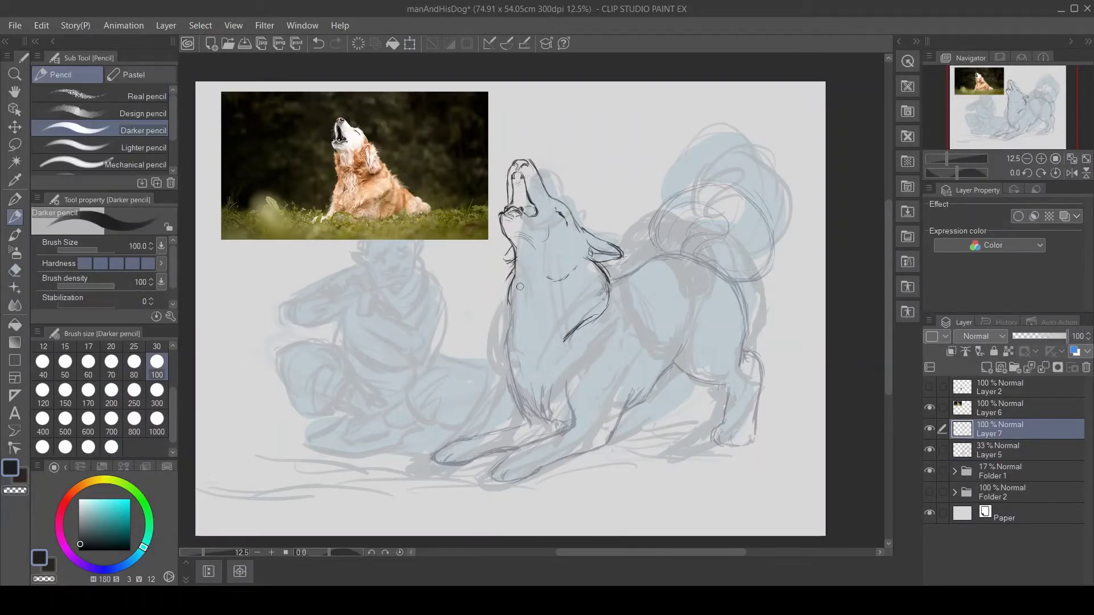
{"action": "left_click_drag", "start_coordinate": [516, 283], "coordinate": [531, 417]}
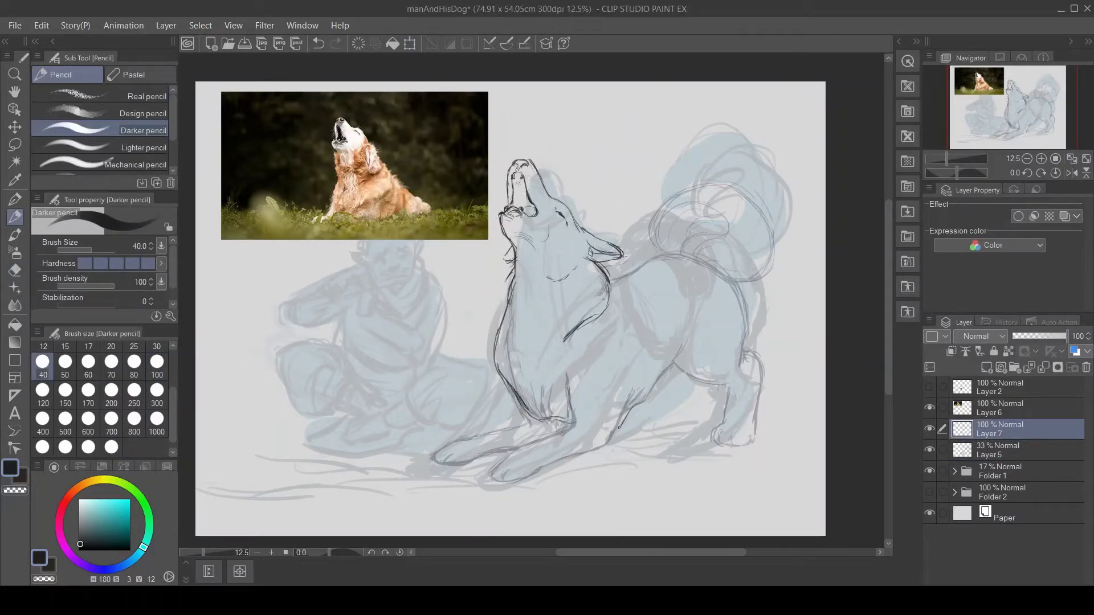
- Lasso the dog's head and ruff and shift them slightly down and back toward the body
{"action": "key", "text": "m"}
{"action": "left_click_drag", "start_coordinate": [544, 351], "coordinate": [612, 356]}
{"action": "key", "text": "ctrl+t"}
{"action": "left_click_drag", "start_coordinate": [576, 393], "coordinate": [542, 389]}
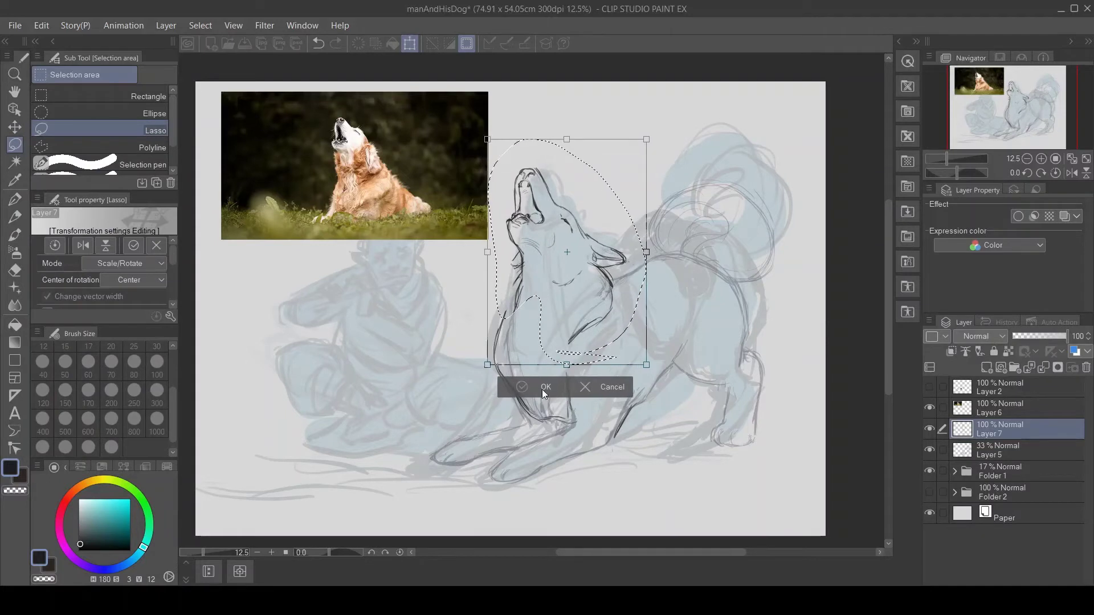
{"action": "left_click", "coordinate": [542, 388]}
- Erase the old chest and ruff lines and redraw both sides converging between the dog's forelegs
{"action": "key", "text": "p"}
{"action": "left_click_drag", "start_coordinate": [512, 320], "coordinate": [499, 379]}
{"action": "key", "text": "e"}
{"action": "left_click_drag", "start_coordinate": [491, 328], "coordinate": [500, 383]}
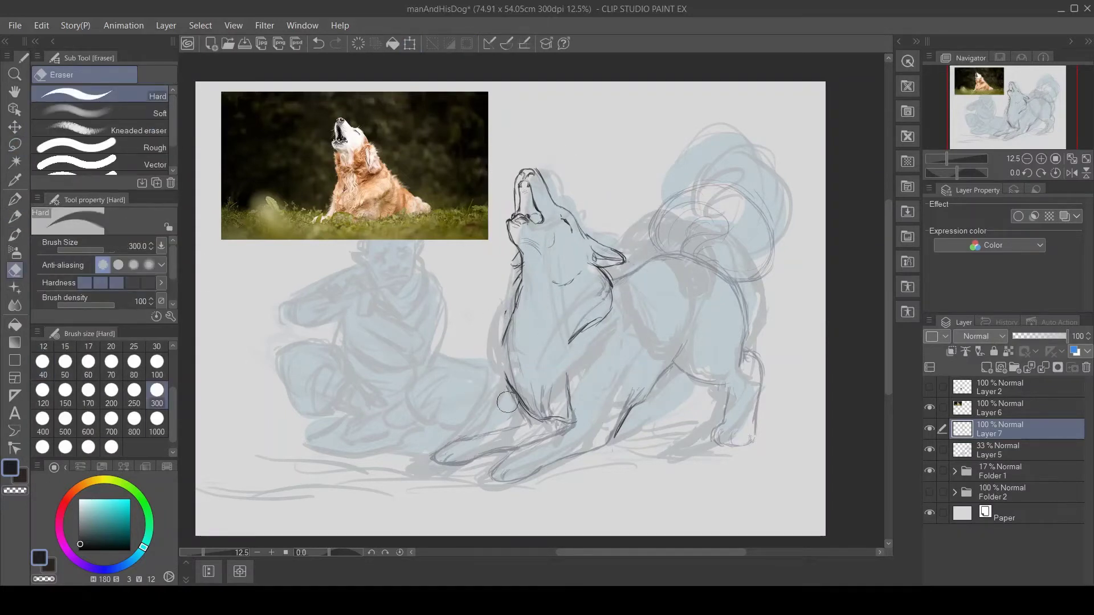
{"action": "left_click_drag", "start_coordinate": [623, 277], "coordinate": [581, 331]}
{"action": "key", "text": "p"}
{"action": "left_click_drag", "start_coordinate": [612, 290], "coordinate": [549, 412]}
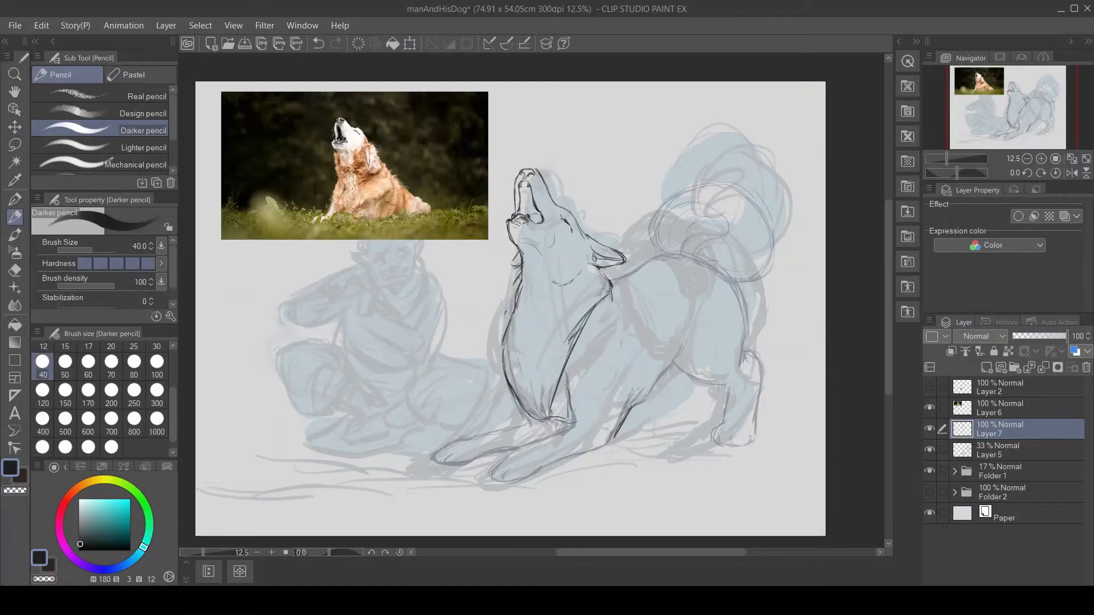
- Draw the chest harness straps meeting between the forelegs with a band across the chest, undoing and redrawing some strokes
{"action": "left_click_drag", "start_coordinate": [582, 318], "coordinate": [547, 417]}
{"action": "left_click_drag", "start_coordinate": [513, 350], "coordinate": [540, 417]}
{"action": "left_click_drag", "start_coordinate": [509, 338], "coordinate": [538, 418]}
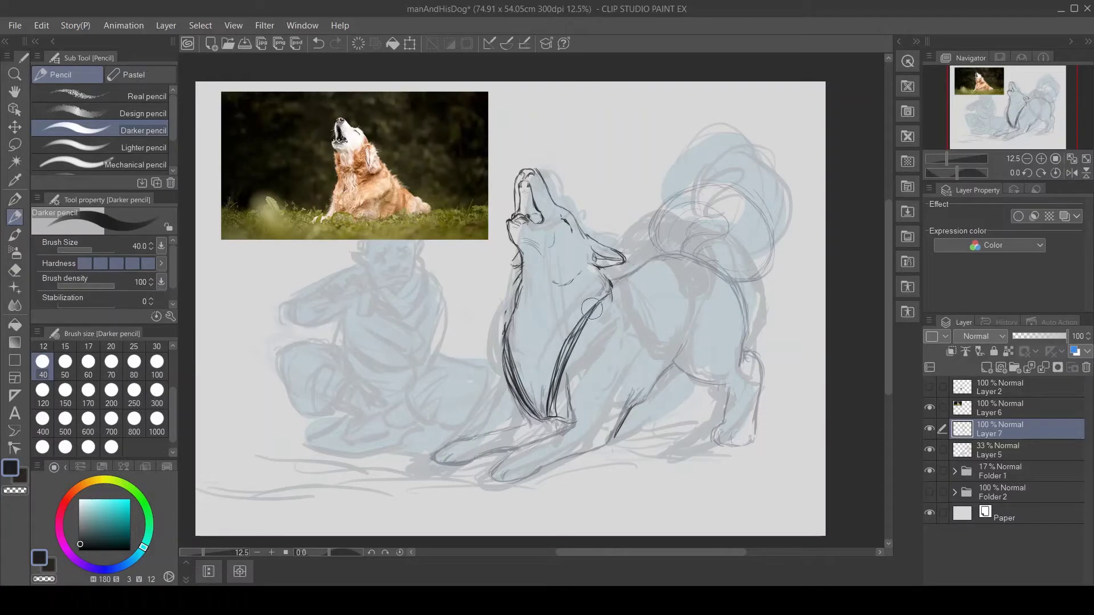
{"action": "key", "text": "ctrl+z"}
{"action": "key", "text": "ctrl+z"}
{"action": "key", "text": "ctrl+z"}
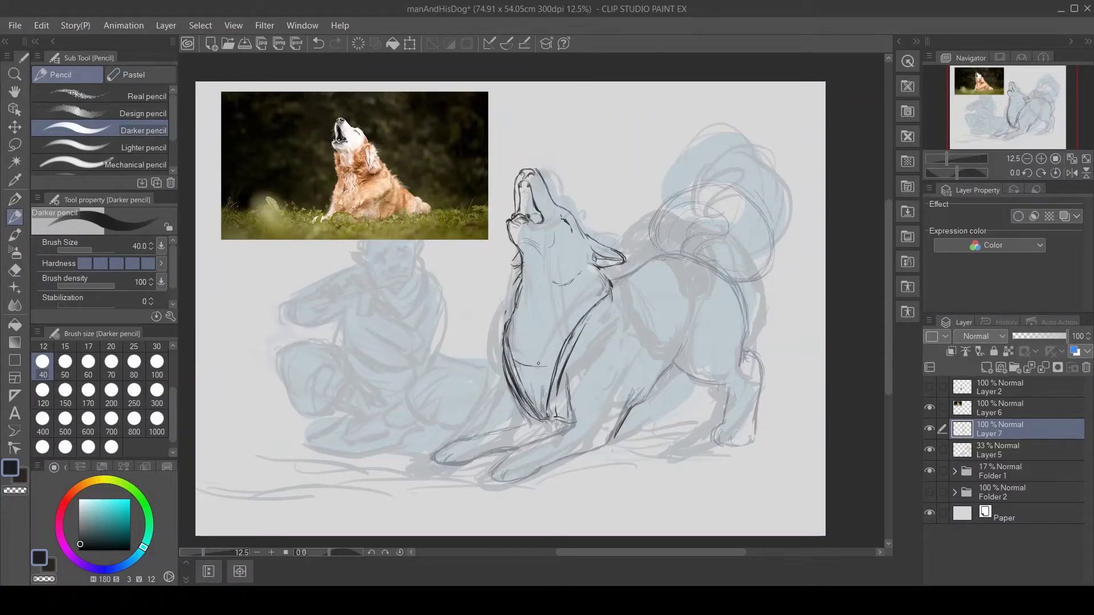
{"action": "left_click_drag", "start_coordinate": [597, 303], "coordinate": [550, 420]}
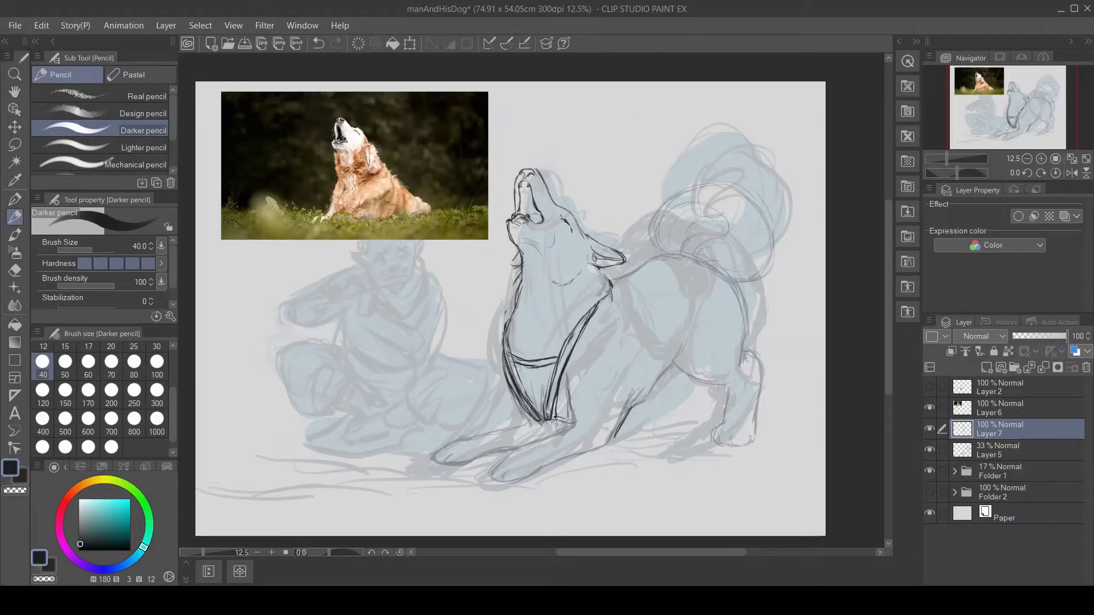
- Merge the dog linework into Layer 5 at 100% opacity and sample the sketch's dark blue line color
{"action": "key", "text": "alt+bracketleft"}
{"action": "left_click", "coordinate": [730, 407], "text": "alt"}
{"action": "key", "text": "ctrl+s"}
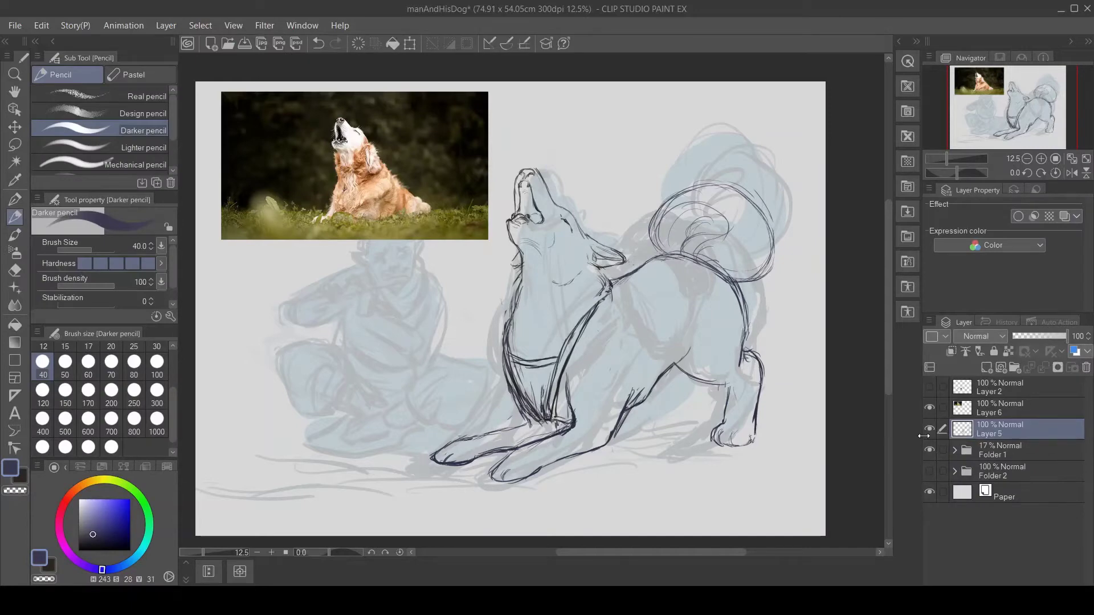
- Lasso the dog's far foreleg, move it slightly forward and clear the selection
{"action": "key", "text": "m"}
{"action": "left_click_drag", "start_coordinate": [393, 370], "coordinate": [398, 485]}
{"action": "key", "text": "ctrl+t"}
{"action": "left_click_drag", "start_coordinate": [473, 433], "coordinate": [461, 430]}
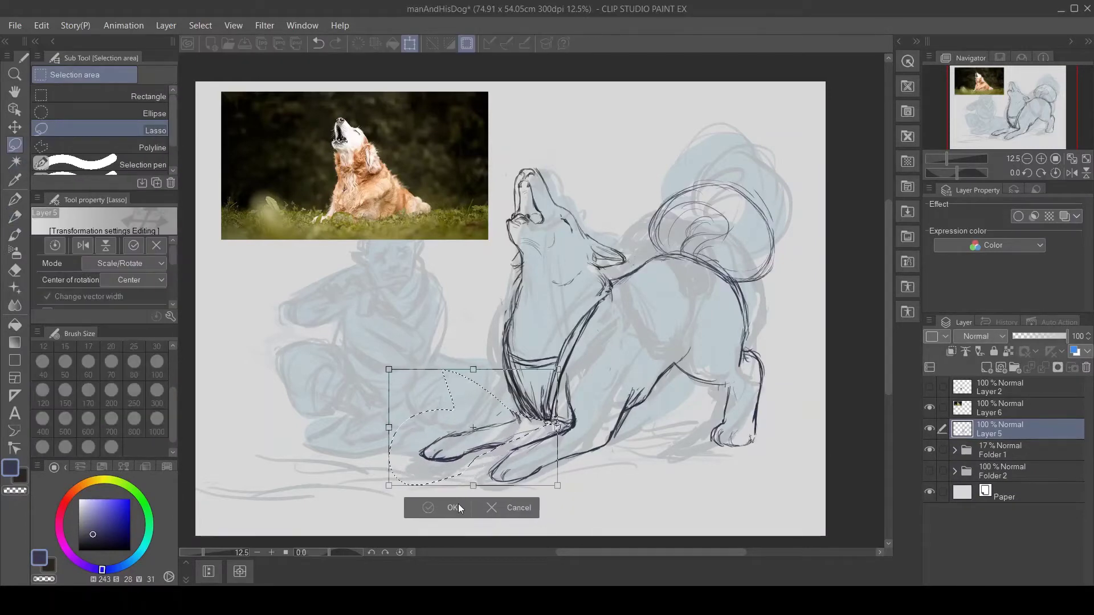
{"action": "key", "text": "Return"}
{"action": "key", "text": "ctrl+d"}
- Redraw the dog's chest edge and the upper lines of the far foreleg where they join
{"action": "key", "text": "p"}
{"action": "left_click_drag", "start_coordinate": [519, 349], "coordinate": [495, 415]}
{"action": "left_click_drag", "start_coordinate": [503, 445], "coordinate": [533, 441]}
{"action": "key", "text": "e"}
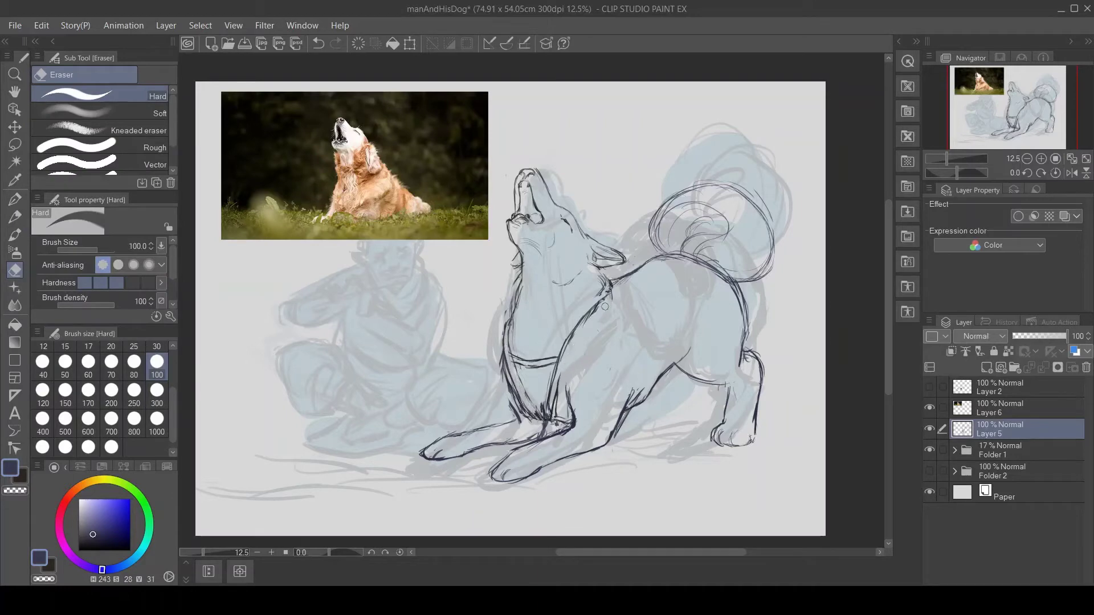
- Lasso the dog's head and the neck area in turn and make small transform adjustments to each
{"action": "key", "text": "m"}
{"action": "mouse_move", "coordinate": [626, 280]}
{"action": "left_mouse_down"}
{"action": "mouse_move", "coordinate": [496, 244]}
{"action": "mouse_move", "coordinate": [593, 299]}
{"action": "mouse_move", "coordinate": [592, 275]}
{"action": "left_mouse_up"}
{"action": "key", "text": "ctrl+t"}
{"action": "key", "text": "Return"}
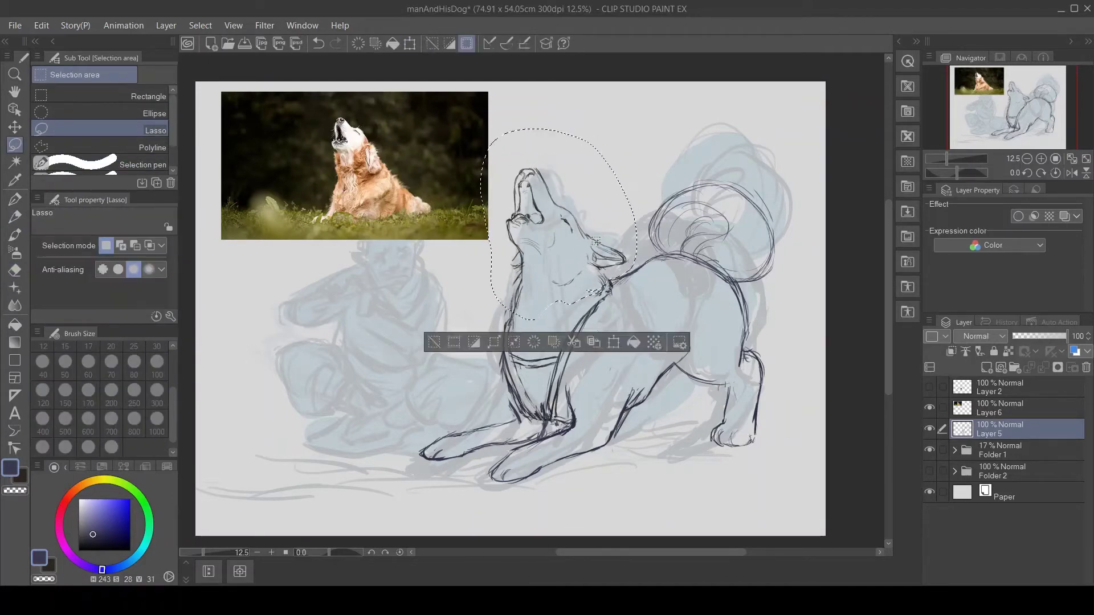
{"action": "key", "text": "ctrl+d"}
{"action": "left_click_drag", "start_coordinate": [513, 279], "coordinate": [510, 285]}
{"action": "key", "text": "ctrl+t"}
{"action": "key", "text": "Return"}
{"action": "key", "text": "ctrl+d"}
- Erase and redraw the harness straps along the dog's shoulder and lower chest with a size 25 pencil
{"action": "left_click_drag", "start_coordinate": [519, 359], "coordinate": [521, 426]}
{"action": "key", "text": "p"}
{"action": "mouse_move", "coordinate": [592, 319]}
{"action": "left_mouse_down"}
{"action": "mouse_move", "coordinate": [564, 401]}
{"action": "mouse_move", "coordinate": [557, 394]}
{"action": "left_mouse_up"}
{"action": "left_click", "coordinate": [134, 359]}
{"action": "mouse_move", "coordinate": [513, 365]}
{"action": "left_mouse_down"}
{"action": "mouse_move", "coordinate": [533, 407]}
{"action": "mouse_move", "coordinate": [553, 416]}
{"action": "left_mouse_up"}
{"action": "key", "text": "e"}
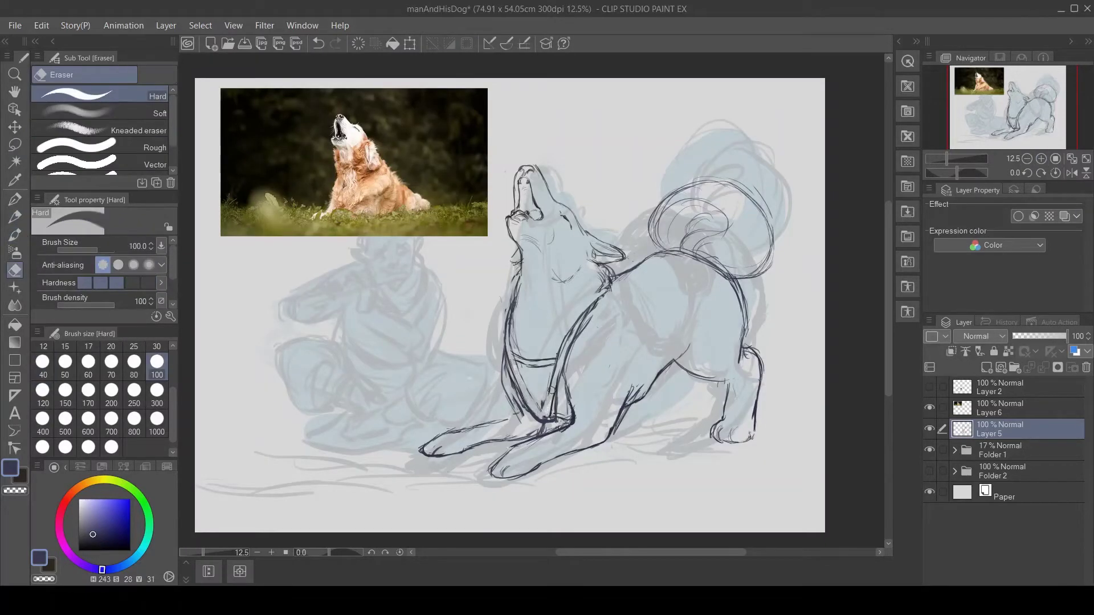
{"action": "left_click_drag", "start_coordinate": [587, 307], "coordinate": [553, 382]}
{"action": "key", "text": "p"}
{"action": "left_click_drag", "start_coordinate": [578, 320], "coordinate": [553, 416]}
{"action": "left_click_drag", "start_coordinate": [531, 394], "coordinate": [543, 414]}
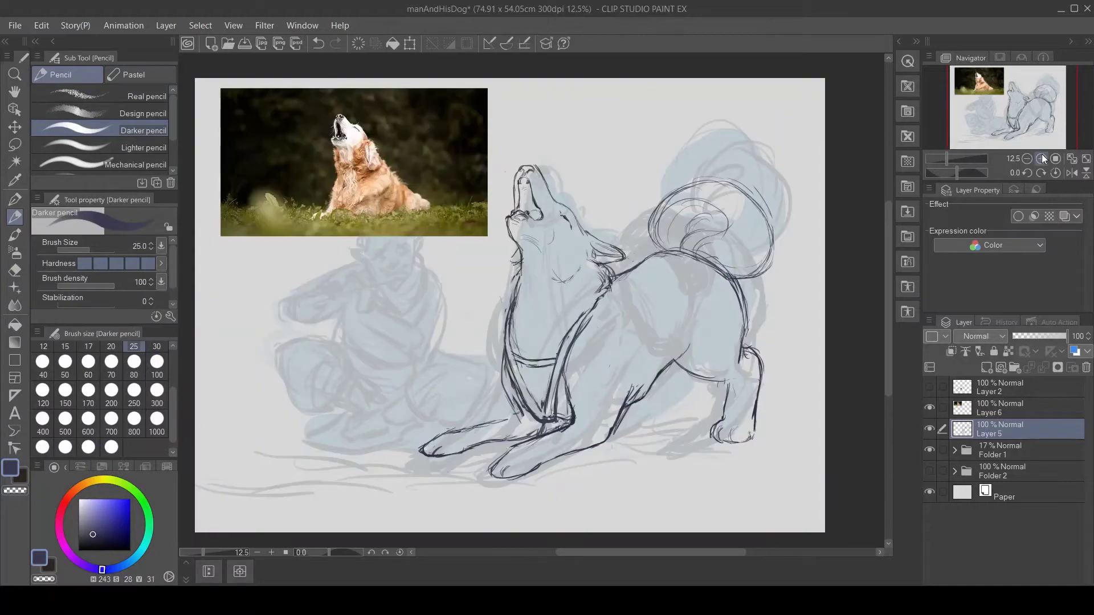
- Try to reshape the dog's hindquarters and tail with Free Transform
{"action": "key", "text": "m"}
{"action": "key", "text": "ctrl+t"}
{"action": "left_click_drag", "start_coordinate": [811, 502], "coordinate": [813, 498]}
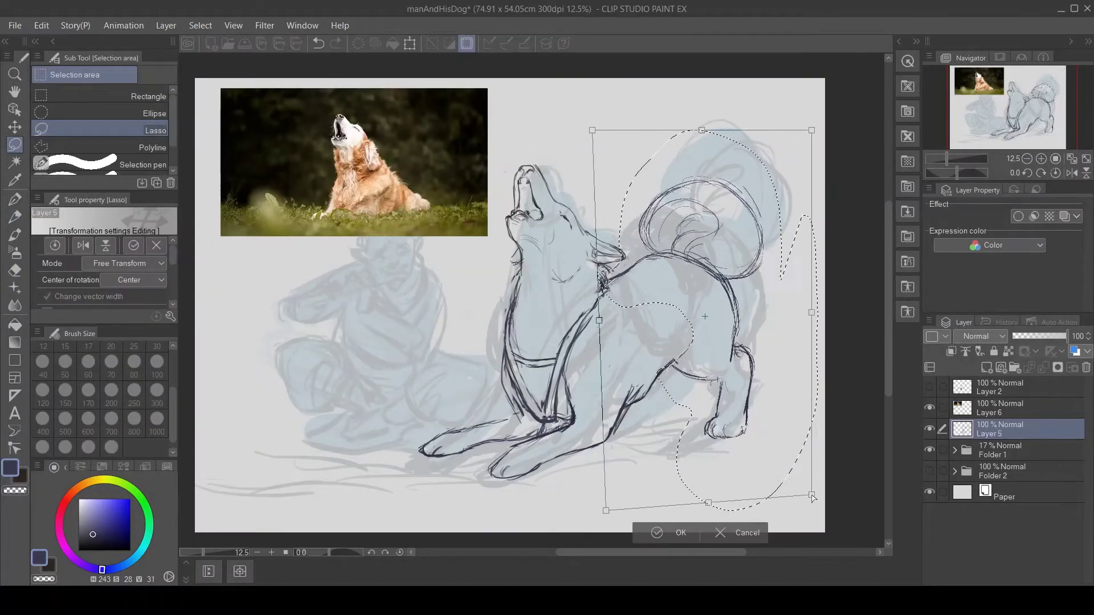
{"action": "key", "text": "Return"}
{"action": "key", "text": "ctrl+d"}
- Lasso the lower chest where the harness straps meet and adjust it with a transform
{"action": "left_click_drag", "start_coordinate": [507, 365], "coordinate": [572, 427]}
{"action": "key", "text": "ctrl+t"}
{"action": "key", "text": "Return"}
{"action": "key", "text": "ctrl+d"}
{"action": "key", "text": "p"}
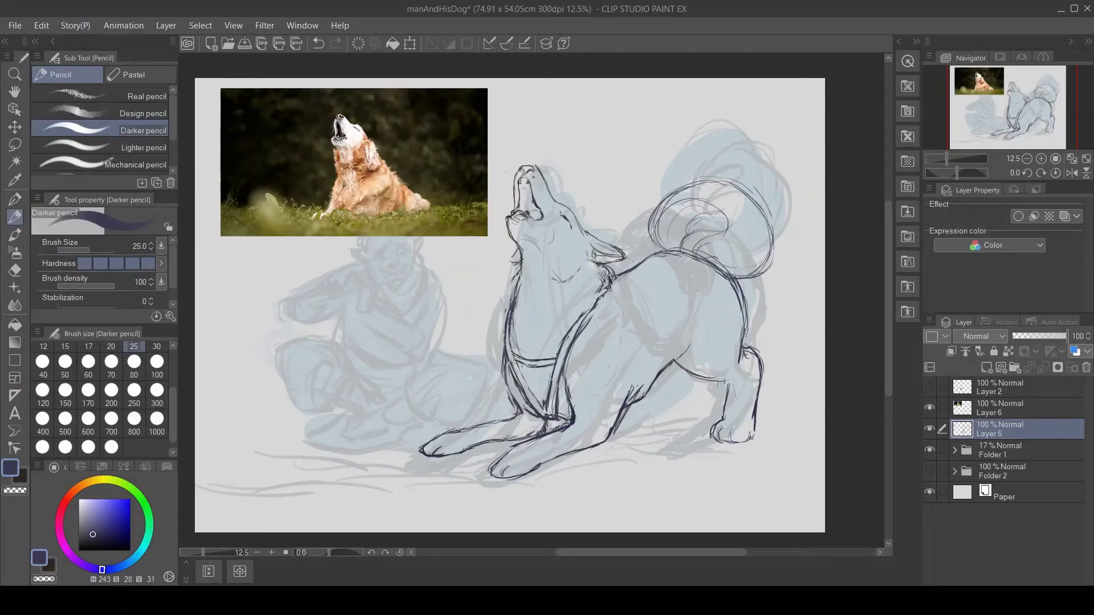
- Lasso the dog's head down to the ruff and transform it slightly
{"action": "key", "text": "m"}
{"action": "left_click_drag", "start_coordinate": [557, 129], "coordinate": [530, 288]}
{"action": "key", "text": "ctrl+t"}
{"action": "left_click_drag", "start_coordinate": [633, 129], "coordinate": [633, 129]}
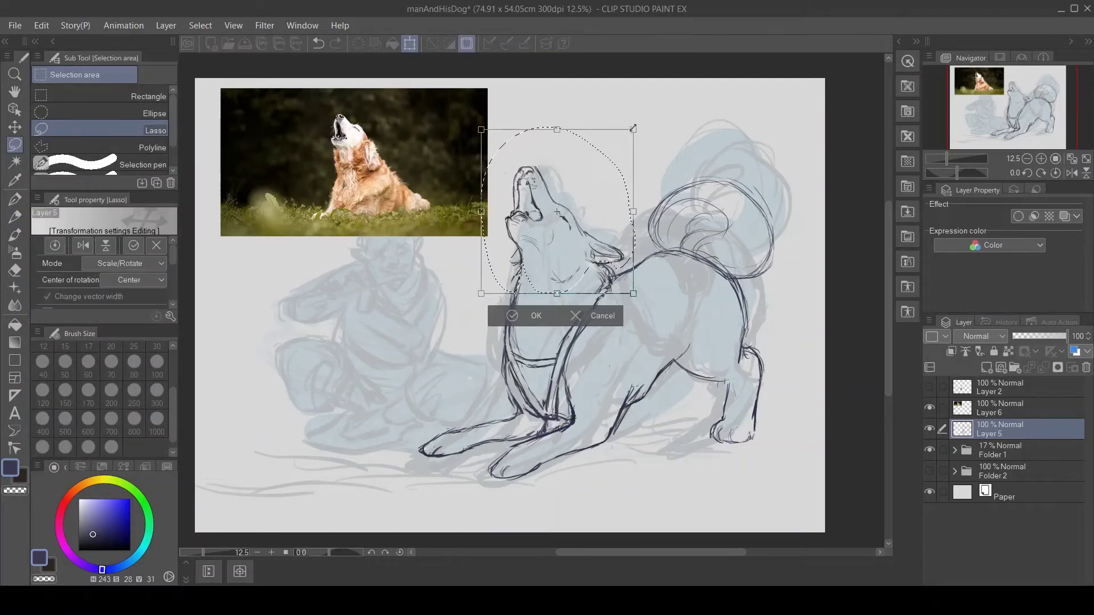
{"action": "key", "text": "Return"}
{"action": "key", "text": "ctrl+d"}
- Lasso the dog's chest and forelegs and shift them slightly toward the hindquarters
{"action": "scroll", "coordinate": [569, 342], "scroll_direction": "down", "scroll_amount": 1}
{"action": "left_click_drag", "start_coordinate": [507, 283], "coordinate": [381, 418]}
{"action": "key", "text": "ctrl+t"}
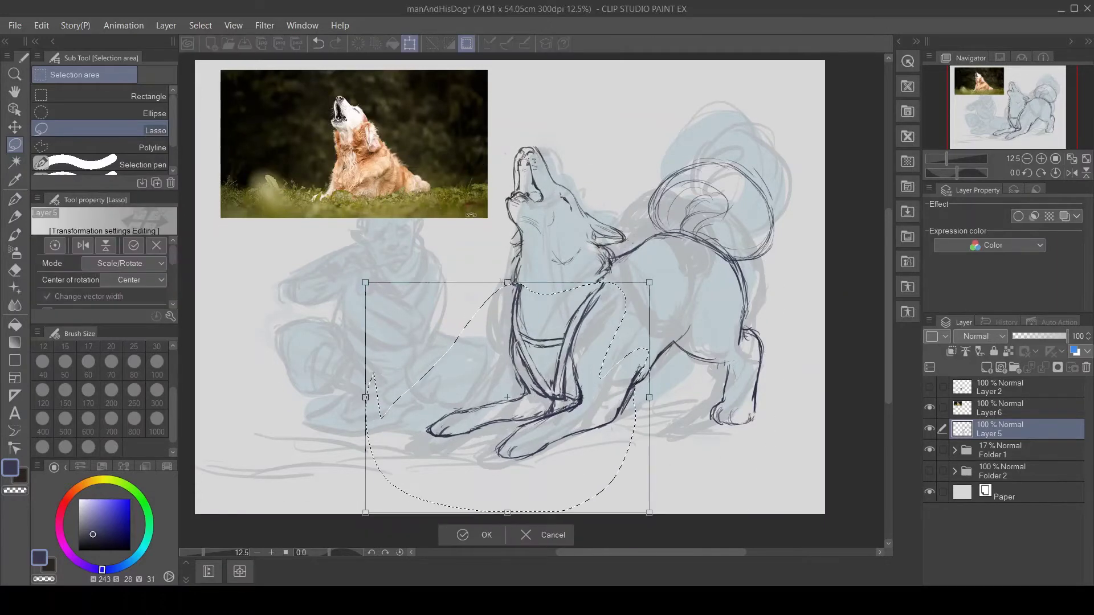
{"action": "key", "text": "Return"}
{"action": "key", "text": "ctrl+d"}
- Try to reshape the whole dog with Free Transform and a mesh warp of its head and back
{"action": "key", "text": "ctrl+t"}
{"action": "left_click_drag", "start_coordinate": [773, 460], "coordinate": [772, 454]}
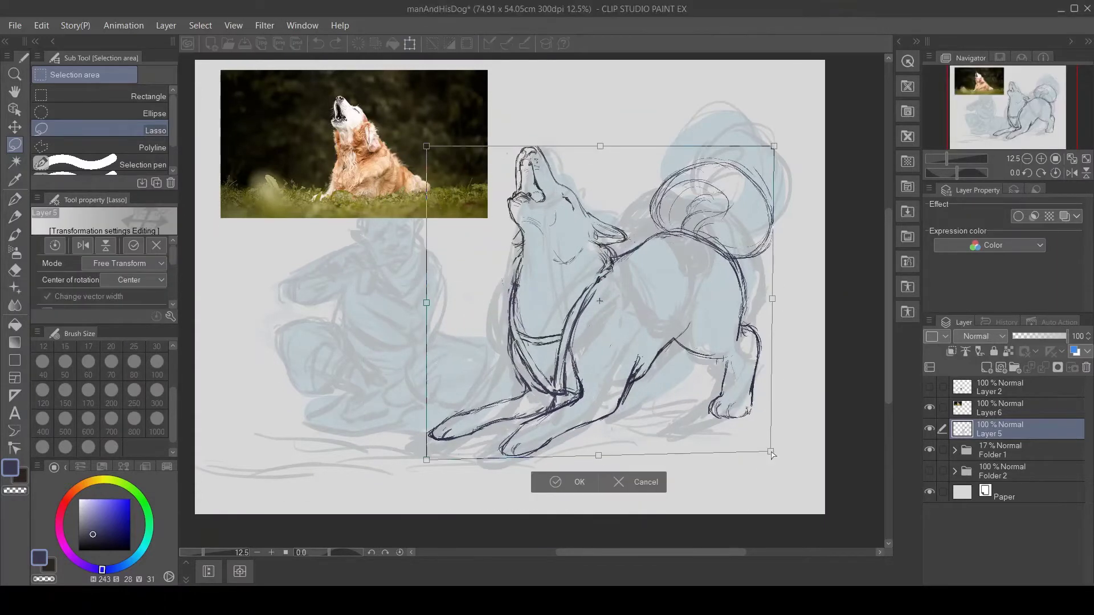
{"action": "left_click", "coordinate": [564, 482]}
{"action": "key", "text": "ctrl+shift+t"}
{"action": "left_click_drag", "start_coordinate": [540, 252], "coordinate": [524, 244]}
{"action": "left_click_drag", "start_coordinate": [656, 145], "coordinate": [660, 165]}
{"action": "left_click_drag", "start_coordinate": [540, 147], "coordinate": [530, 149]}
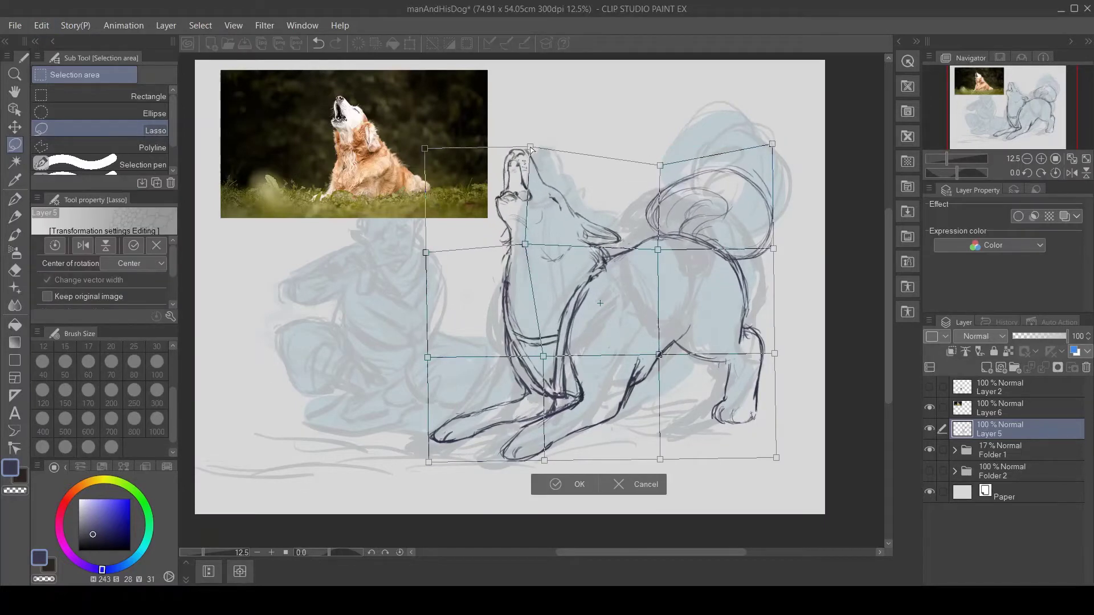
{"action": "left_click", "coordinate": [619, 485]}
- Try a mesh warp on the whole dog that lowers the back, narrows the rear and pulls the neck inward
{"action": "key", "text": "ctrl+shift+t"}
{"action": "left_click_drag", "start_coordinate": [544, 356], "coordinate": [550, 364]}
{"action": "left_click_drag", "start_coordinate": [658, 249], "coordinate": [656, 261]}
{"action": "left_click_drag", "start_coordinate": [774, 353], "coordinate": [769, 356]}
{"action": "left_click_drag", "start_coordinate": [772, 463], "coordinate": [766, 456]}
{"action": "left_click_drag", "start_coordinate": [775, 253], "coordinate": [760, 257]}
{"action": "left_click_drag", "start_coordinate": [660, 147], "coordinate": [662, 157]}
{"action": "left_click_drag", "start_coordinate": [429, 143], "coordinate": [442, 140]}
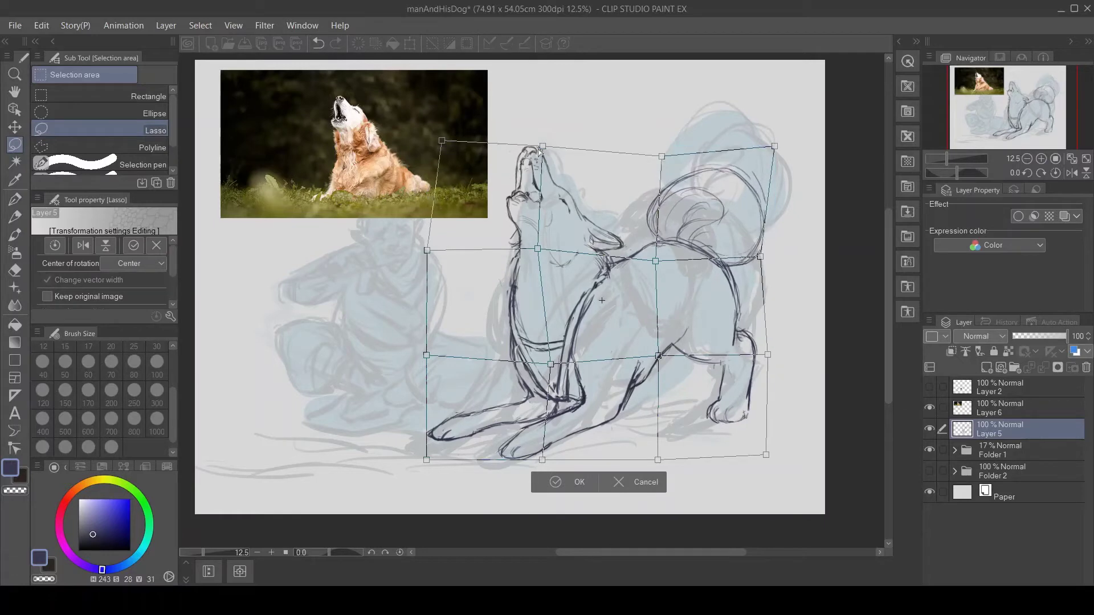
{"action": "left_click_drag", "start_coordinate": [541, 148], "coordinate": [542, 150]}
{"action": "left_click_drag", "start_coordinate": [655, 261], "coordinate": [648, 266]}
{"action": "left_click_drag", "start_coordinate": [537, 249], "coordinate": [551, 252]}
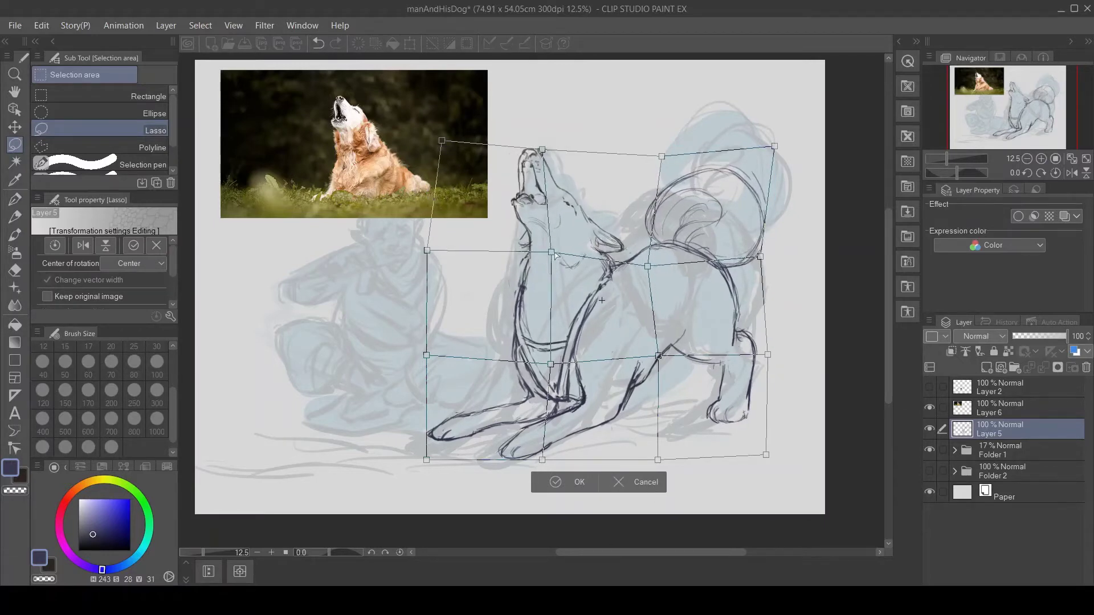
{"action": "key", "text": "Return"}
- Free-transform the whole dog to raise the front paws and pull them inward, comparing before and after
{"action": "key", "text": "ctrl+shift+t"}
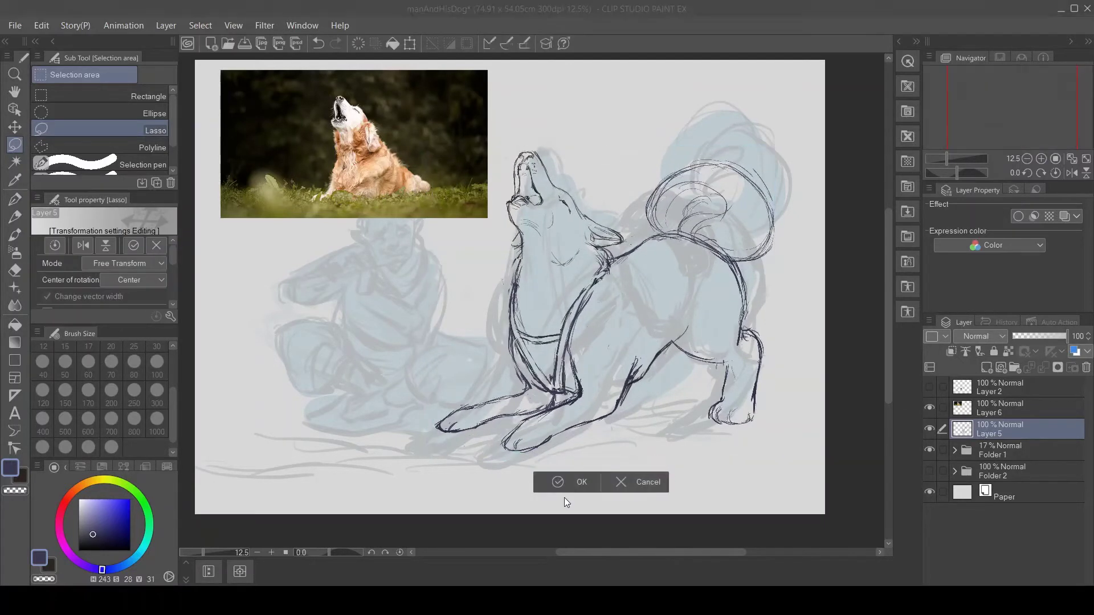
{"action": "key", "text": "Return"}
{"action": "key", "text": "p"}
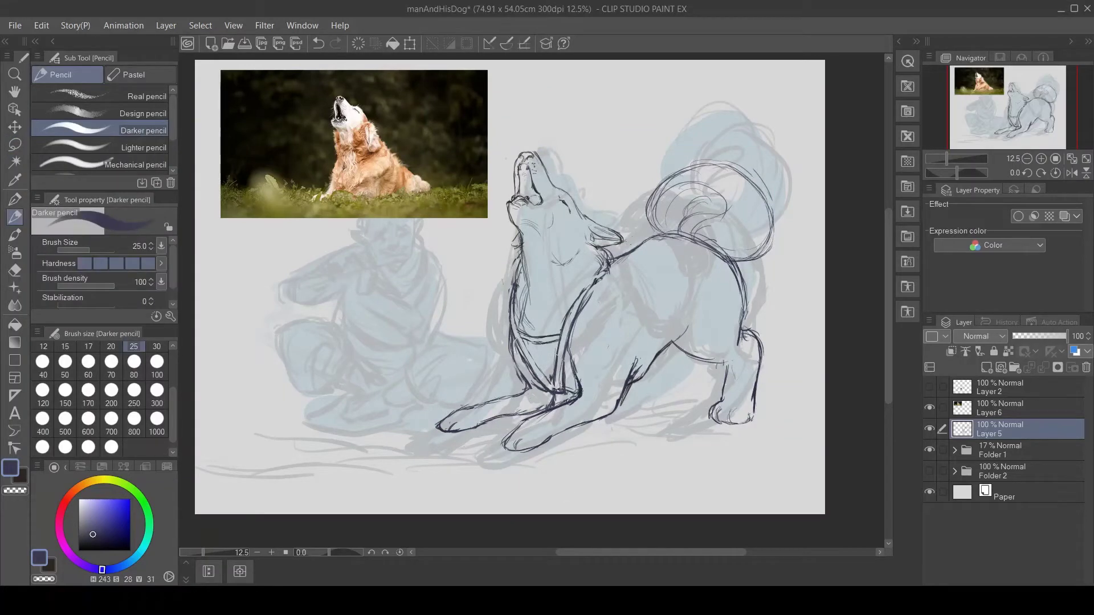
{"action": "key", "text": "ctrl+z"}
{"action": "key", "text": "ctrl+y"}
- Lasso the dog's front half and shift it toward the body, and reposition the head with a second transform
{"action": "key", "text": "m"}
{"action": "mouse_move", "coordinate": [484, 302]}
{"action": "left_mouse_down"}
{"action": "mouse_move", "coordinate": [684, 353]}
{"action": "mouse_move", "coordinate": [487, 335]}
{"action": "left_mouse_up"}
{"action": "key", "text": "ctrl+t"}
{"action": "mouse_move", "coordinate": [683, 399]}
{"action": "left_mouse_down"}
{"action": "mouse_move", "coordinate": [644, 341]}
{"action": "mouse_move", "coordinate": [624, 212]}
{"action": "mouse_move", "coordinate": [619, 245]}
{"action": "left_mouse_up"}
{"action": "key", "text": "Return"}
{"action": "key", "text": "ctrl+t"}
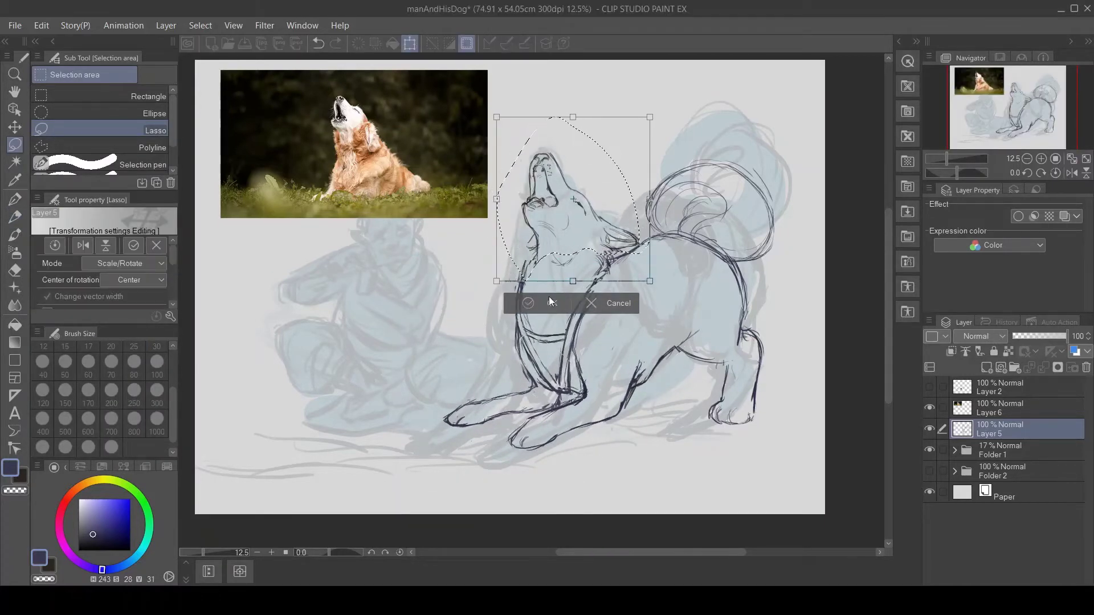
{"action": "left_click", "coordinate": [533, 303]}
- Redraw the dog's throat and front neck line down to the harness, adding fur strokes on the chest
{"action": "key", "text": "p"}
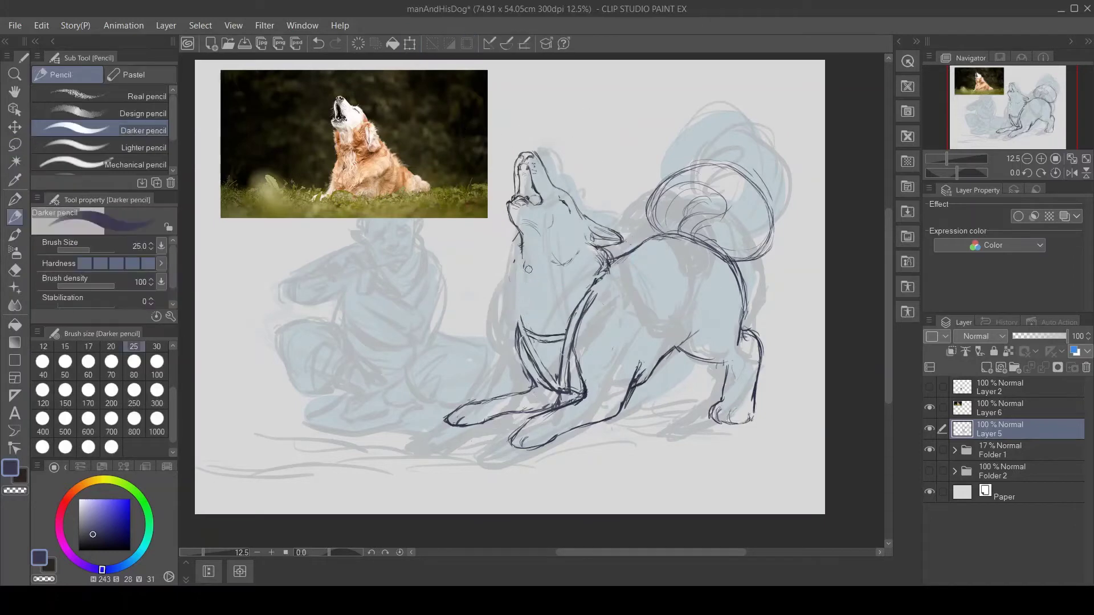
{"action": "left_click_drag", "start_coordinate": [520, 257], "coordinate": [509, 324]}
{"action": "left_click_drag", "start_coordinate": [591, 285], "coordinate": [558, 323]}
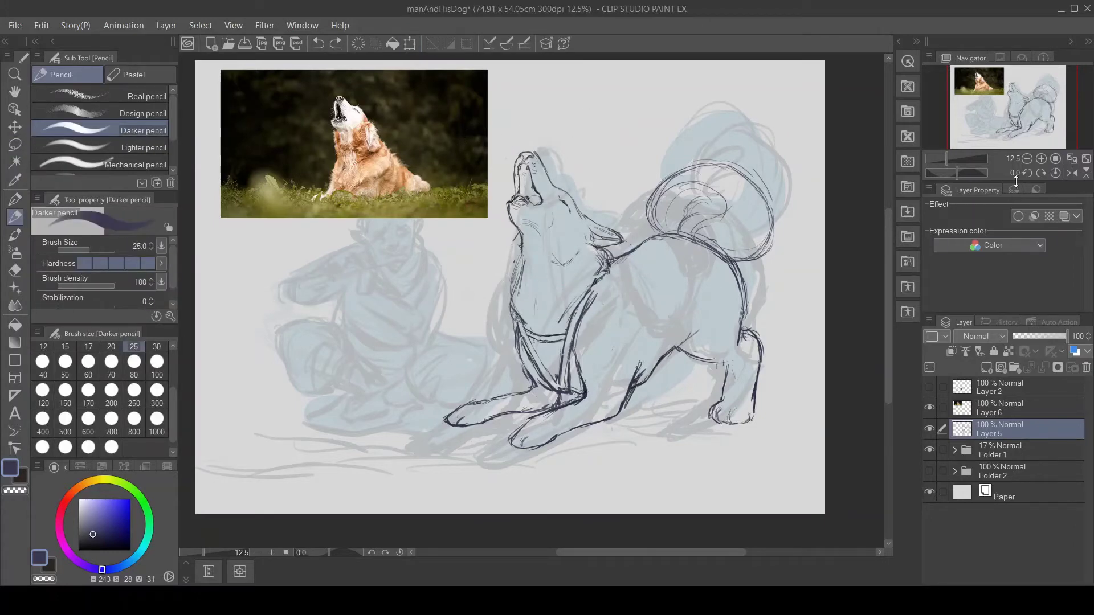
- Swap the howling-dog photo for the saddled-dog reference, enlarge it over the canvas's upper area and reselect Layer 5
{"action": "key", "text": "ctrl+t"}
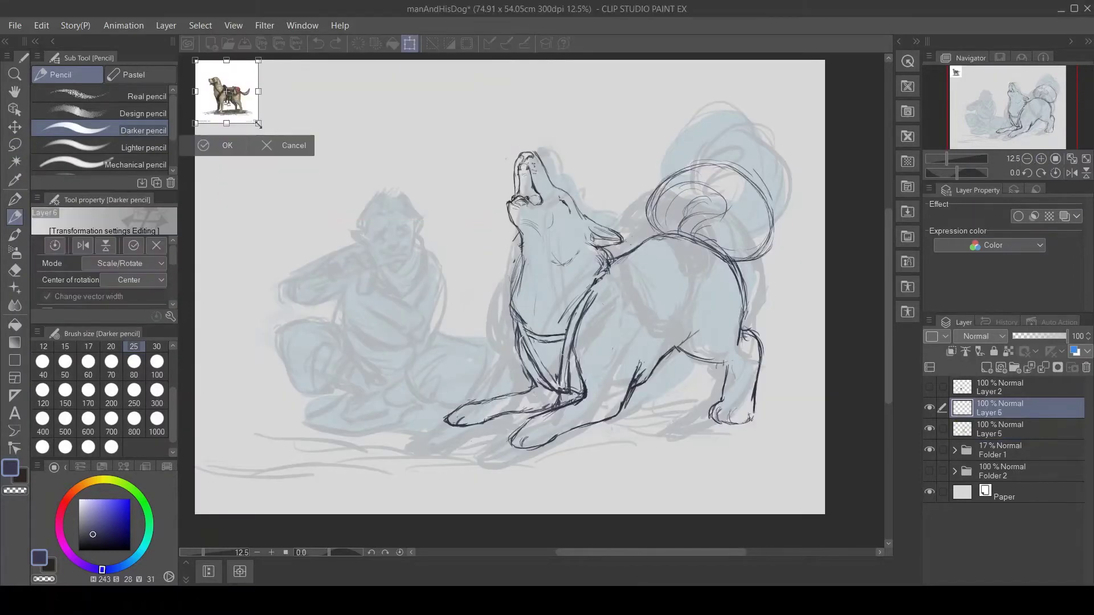
{"action": "left_click_drag", "start_coordinate": [258, 123], "coordinate": [485, 349]}
{"action": "key", "text": "Return"}
{"action": "left_click", "coordinate": [999, 428]}
- Lasso the dog's forelegs and stretch them farther forward and down
{"action": "key", "text": "m"}
{"action": "mouse_move", "coordinate": [430, 439]}
{"action": "left_mouse_down"}
{"action": "mouse_move", "coordinate": [585, 394]}
{"action": "mouse_move", "coordinate": [570, 476]}
{"action": "mouse_move", "coordinate": [556, 488]}
{"action": "left_mouse_up"}
{"action": "key", "text": "ctrl+t"}
{"action": "key", "text": "Return"}
{"action": "key", "text": "p"}
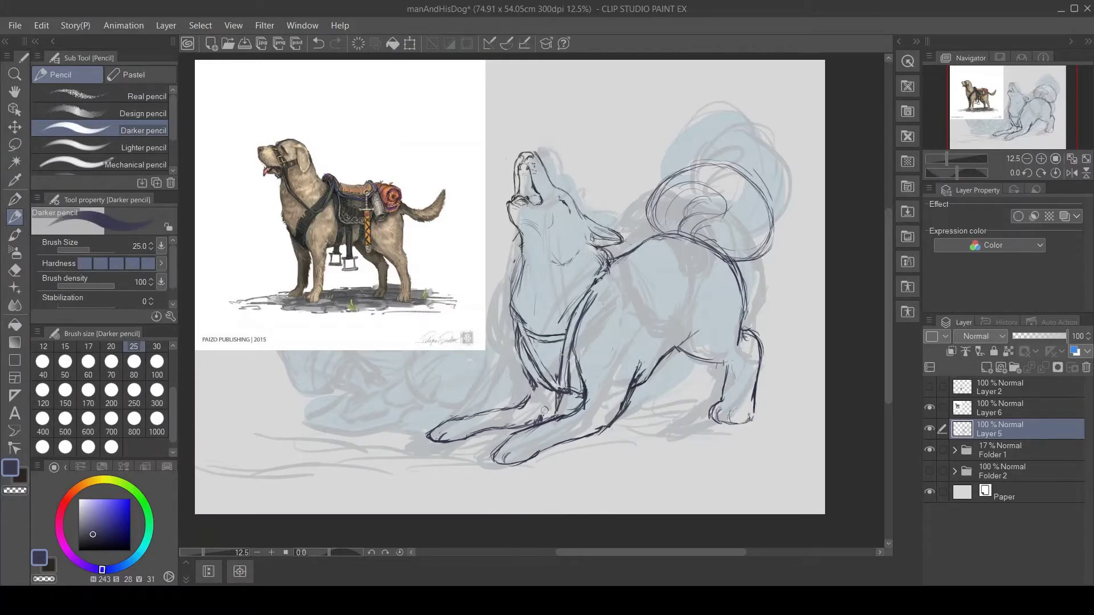
- Undo the last change, and lasso the near foreleg and move it slightly forward and down
{"action": "key", "text": "ctrl+z"}
{"action": "key", "text": "l"}
{"action": "mouse_move", "coordinate": [582, 324]}
{"action": "left_mouse_down"}
{"action": "mouse_move", "coordinate": [578, 384]}
{"action": "mouse_move", "coordinate": [587, 319]}
{"action": "left_mouse_up"}
{"action": "key", "text": "ctrl+t"}
{"action": "left_click_drag", "start_coordinate": [569, 433], "coordinate": [561, 444]}
{"action": "key", "text": "Return"}
{"action": "key", "text": "p"}
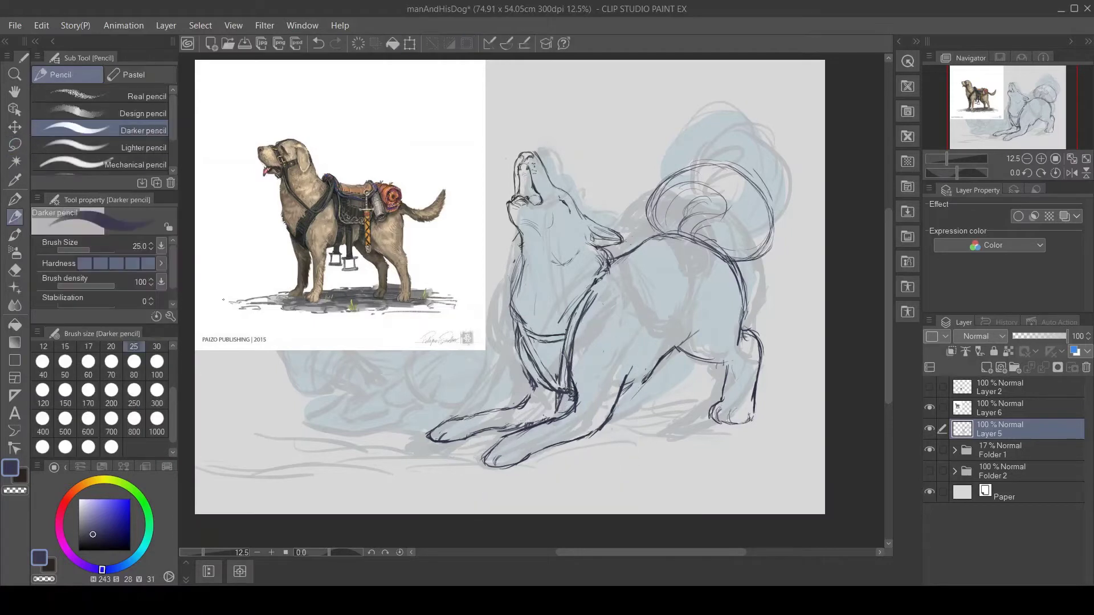
- Reinforce the shoulder strap and draw two curved girth lines around the dog's torso, one behind the shoulder and one at the waist
{"action": "left_click_drag", "start_coordinate": [592, 296], "coordinate": [567, 367]}
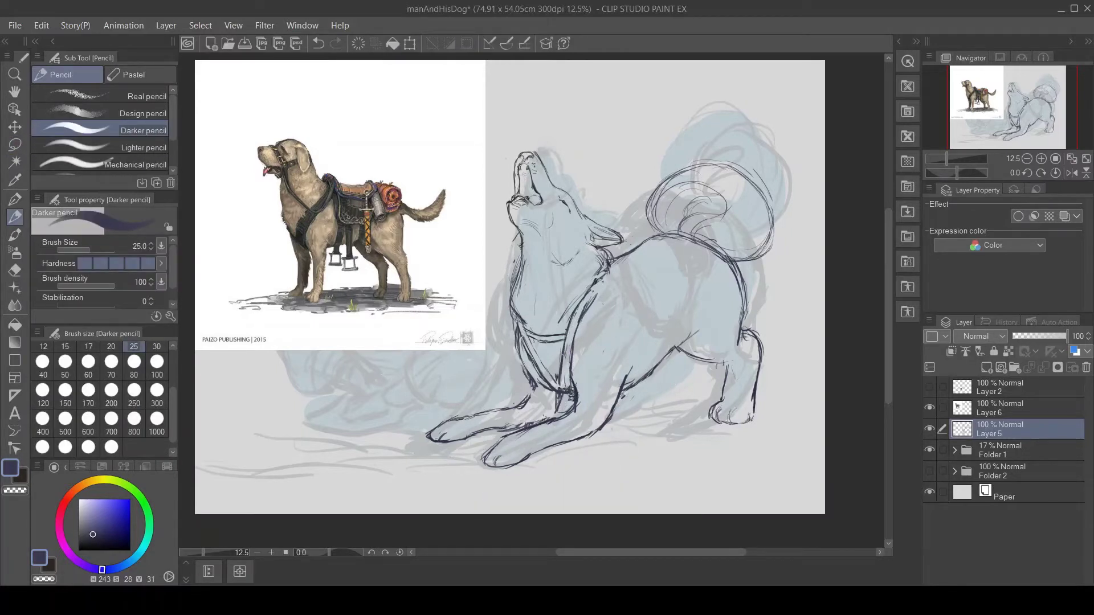
{"action": "left_click_drag", "start_coordinate": [626, 279], "coordinate": [646, 365]}
{"action": "left_click_drag", "start_coordinate": [643, 246], "coordinate": [688, 345]}
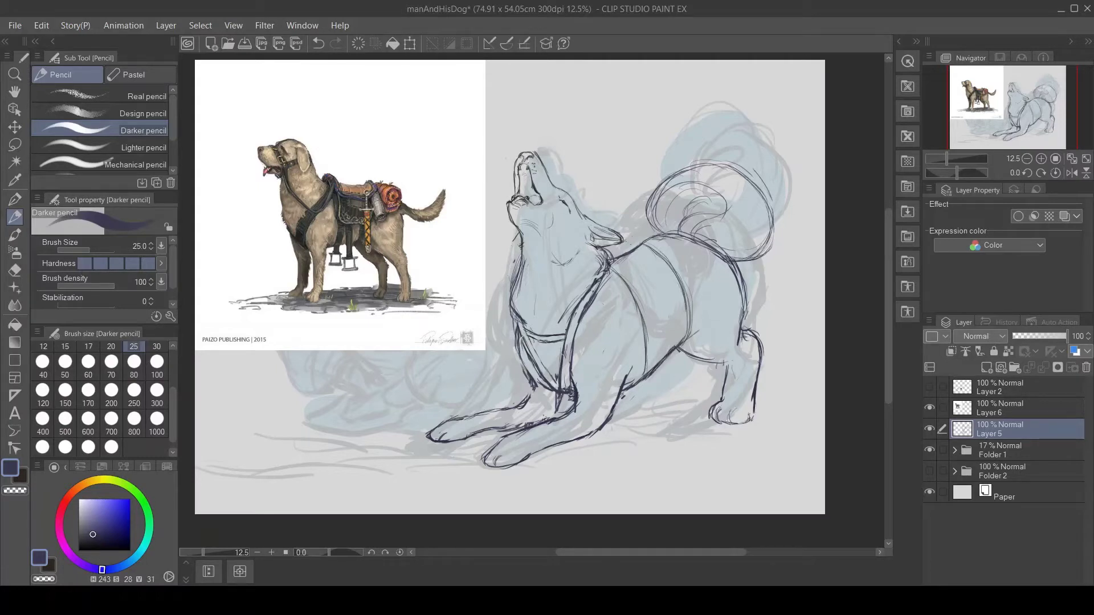
- Clear the curled tail sketch and rough in a saddle panel with a rolled bundle behind it on the dog's back
{"action": "mouse_move", "coordinate": [664, 170]}
{"action": "left_mouse_down"}
{"action": "mouse_move", "coordinate": [710, 227]}
{"action": "mouse_move", "coordinate": [683, 165]}
{"action": "mouse_move", "coordinate": [745, 299]}
{"action": "mouse_move", "coordinate": [527, 323]}
{"action": "left_mouse_up"}
{"action": "left_click_drag", "start_coordinate": [644, 242], "coordinate": [741, 293]}
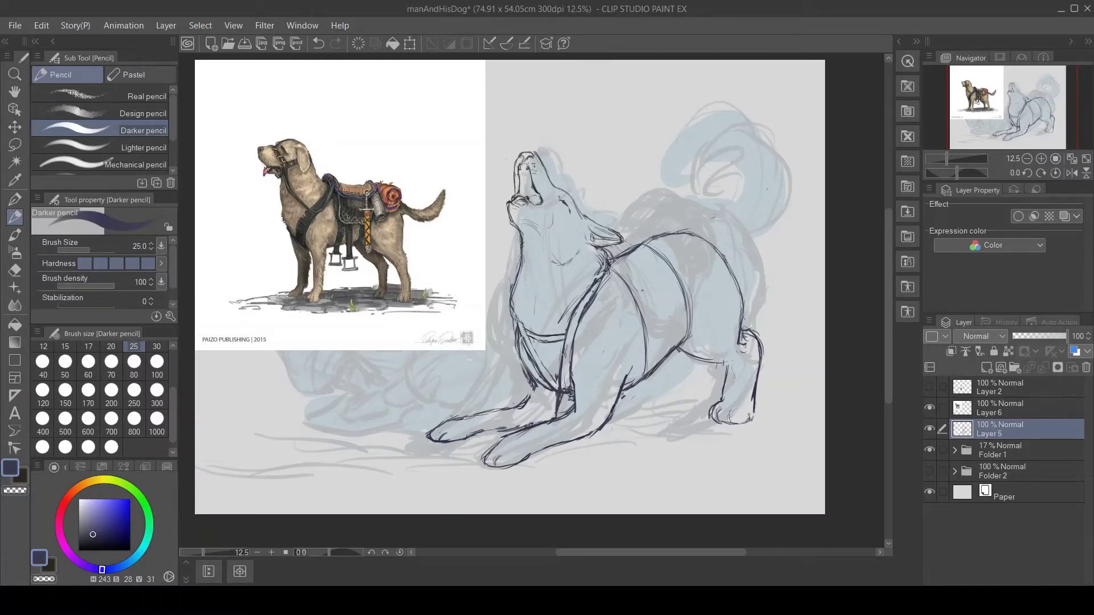
{"action": "mouse_move", "coordinate": [630, 234]}
{"action": "left_mouse_down"}
{"action": "mouse_move", "coordinate": [668, 257]}
{"action": "mouse_move", "coordinate": [637, 302]}
{"action": "left_mouse_up"}
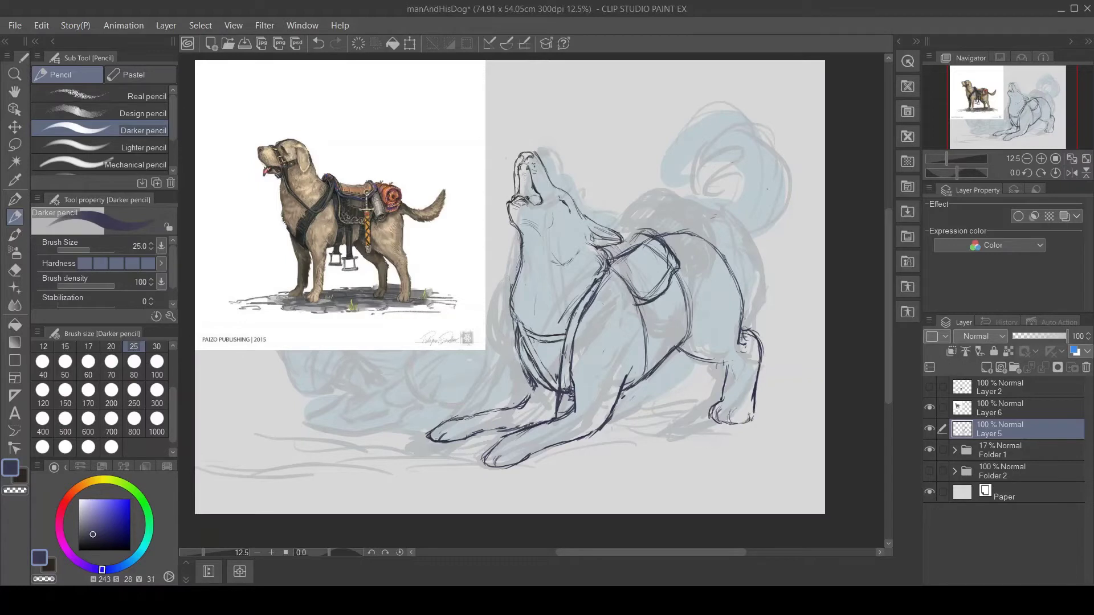
{"action": "left_click_drag", "start_coordinate": [660, 224], "coordinate": [689, 252]}
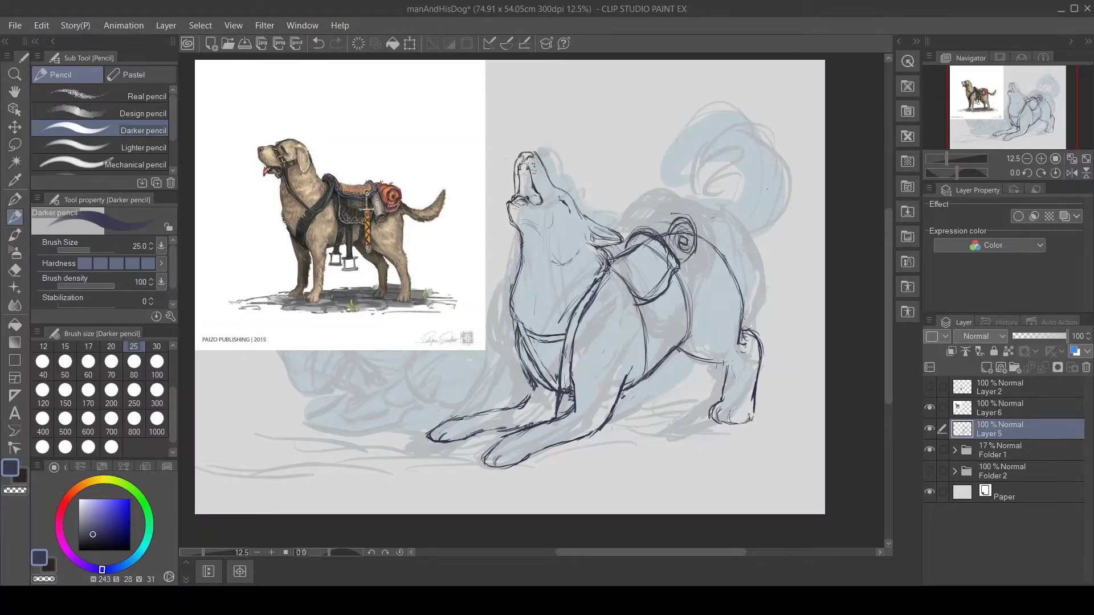
- Undo the last saddle strokes and redraw the saddle flap with a plain rounded shape at its rear
{"action": "key", "text": "ctrl+z"}
{"action": "key", "text": "ctrl+z"}
{"action": "key", "text": "ctrl+z"}
{"action": "key", "text": "ctrl+z"}
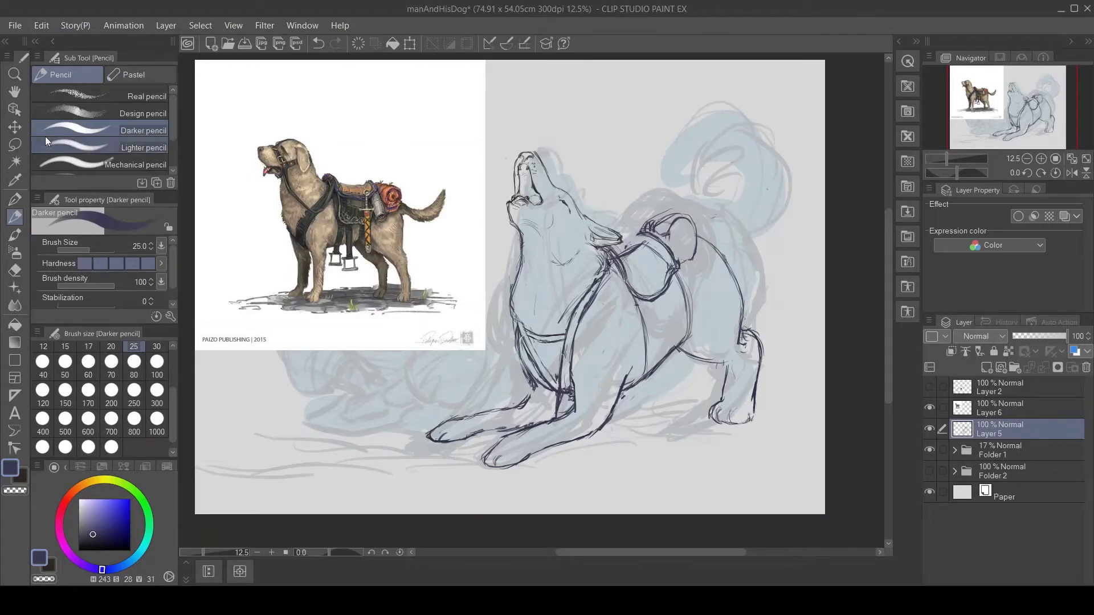
{"action": "key", "text": "m"}
{"action": "mouse_move", "coordinate": [653, 236]}
{"action": "left_mouse_down"}
{"action": "mouse_move", "coordinate": [650, 365]}
{"action": "mouse_move", "coordinate": [654, 242]}
{"action": "left_mouse_up"}
{"action": "key", "text": "ctrl+t"}
{"action": "left_click_drag", "start_coordinate": [810, 323], "coordinate": [811, 307]}
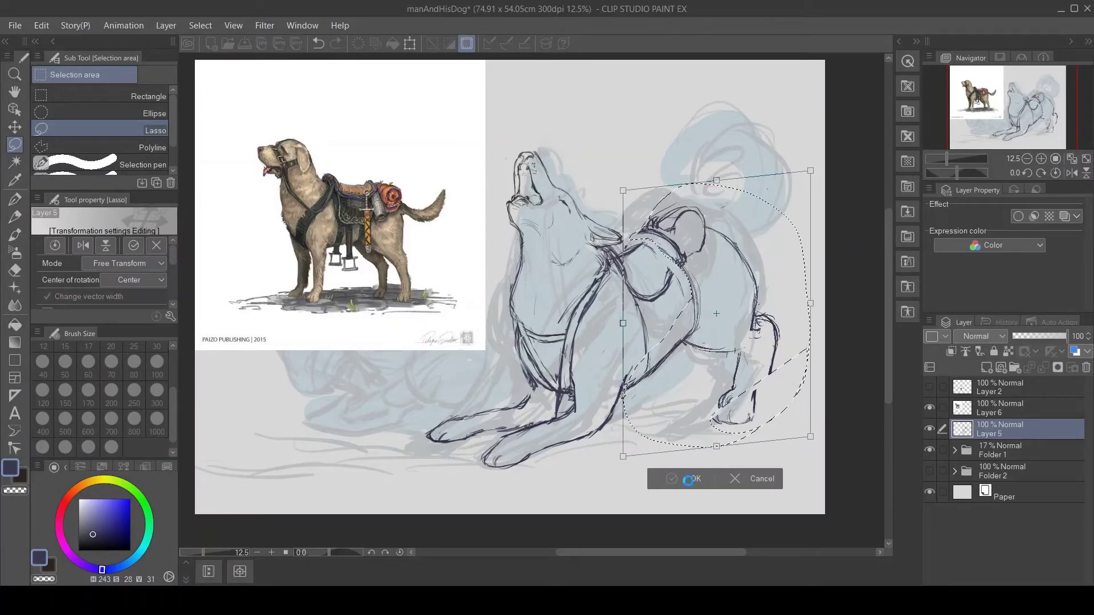
{"action": "left_click", "coordinate": [764, 477]}
- Lasso the dog's hindquarters with the rear of the saddle and free-transform them slightly back and up
{"action": "key", "text": "ctrl+t"}
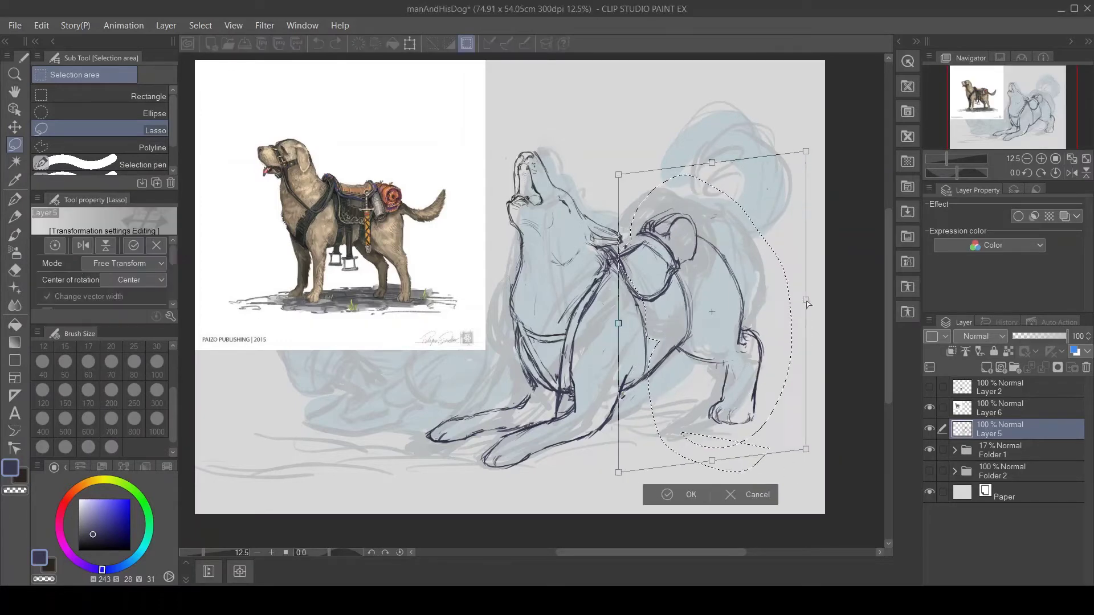
{"action": "left_click_drag", "start_coordinate": [791, 473], "coordinate": [803, 454]}
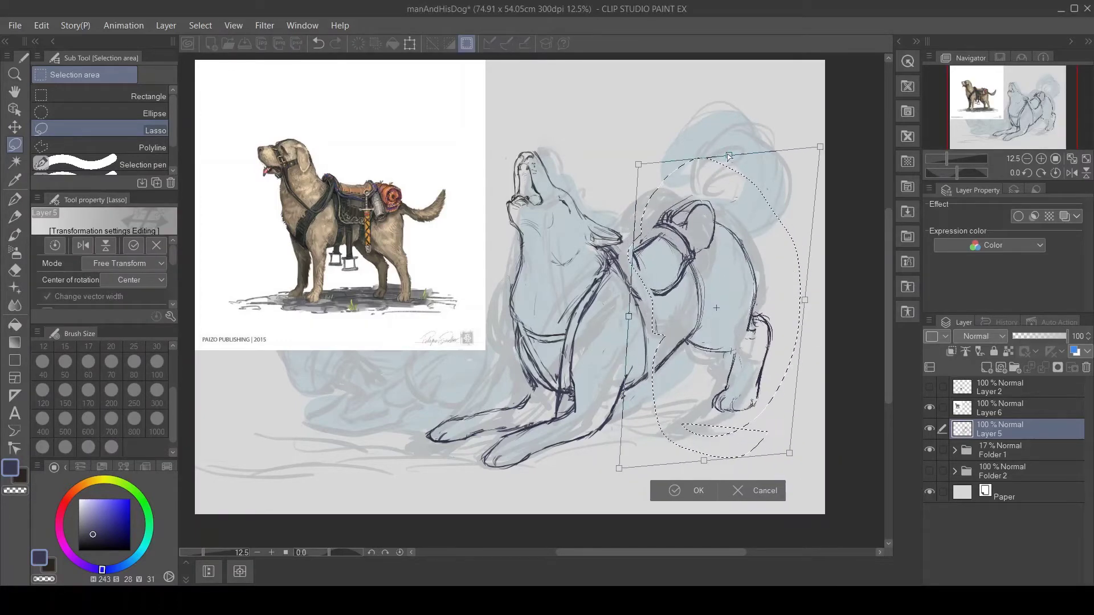
{"action": "left_click", "coordinate": [678, 491]}
{"action": "key", "text": "ctrl+d"}
{"action": "key", "text": "ctrl+t"}
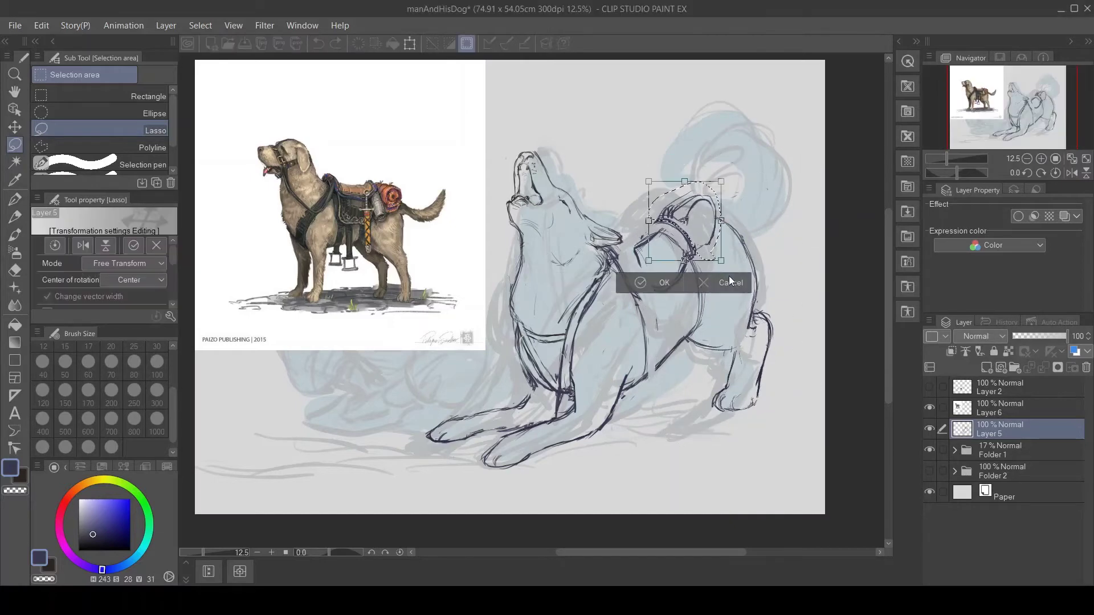
{"action": "key", "text": "Escape"}
{"action": "key", "text": "p"}
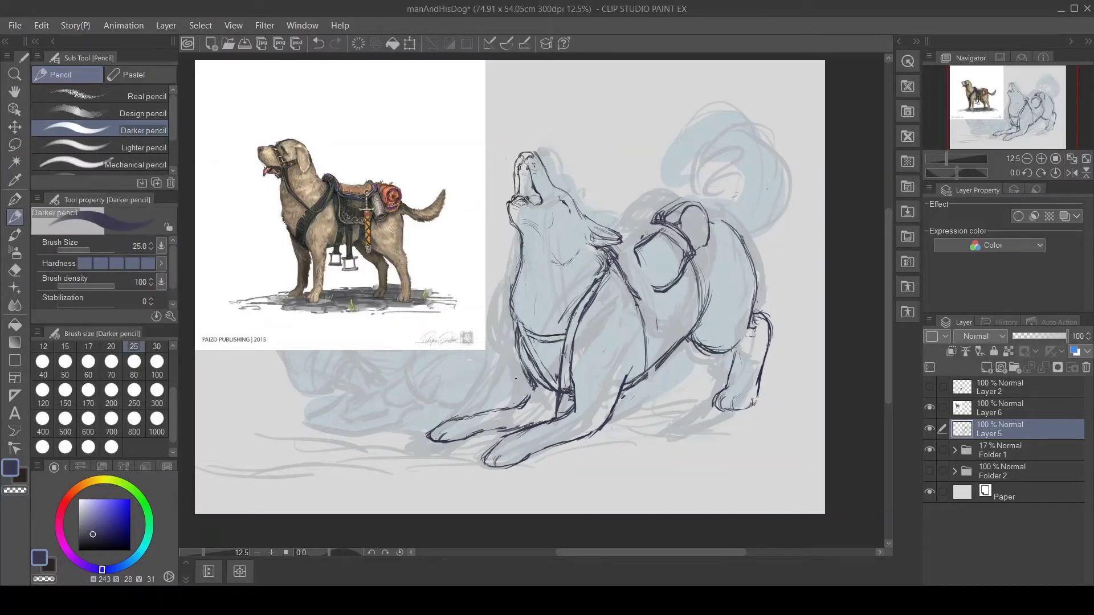
- Undo the recent strokes and redraw the saddle's curved lower edge with a larger skirt hanging beneath it
{"action": "key", "text": "ctrl+z"}
{"action": "key", "text": "ctrl+z"}
{"action": "key", "text": "ctrl+z"}
{"action": "key", "text": "ctrl+z"}
{"action": "key", "text": "ctrl+z"}
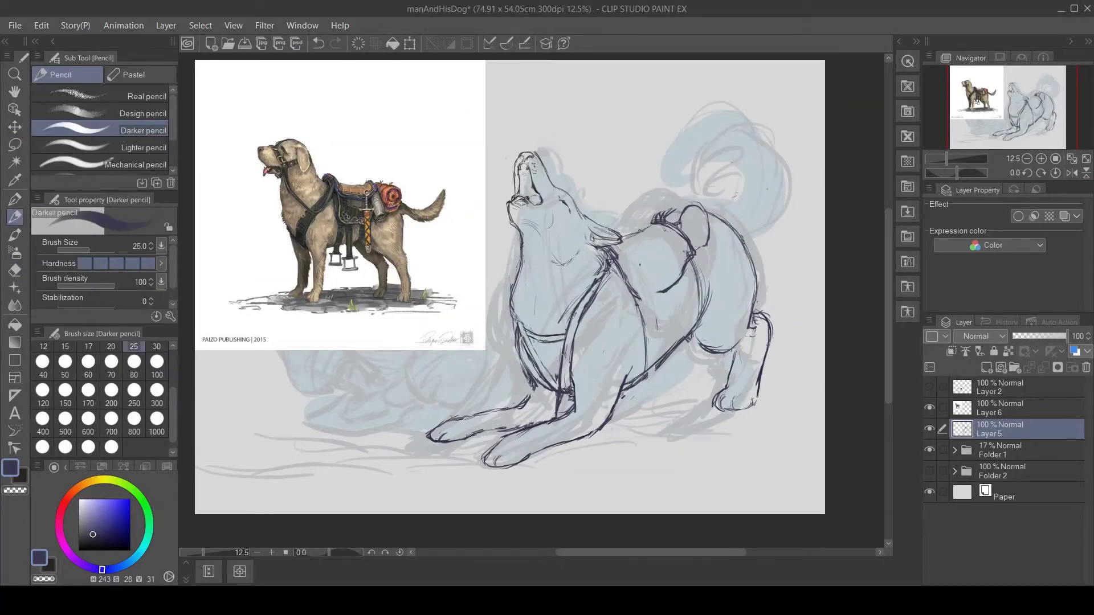
{"action": "mouse_move", "coordinate": [632, 303]}
{"action": "left_mouse_down"}
{"action": "mouse_move", "coordinate": [677, 288]}
{"action": "mouse_move", "coordinate": [643, 320]}
{"action": "left_mouse_up"}
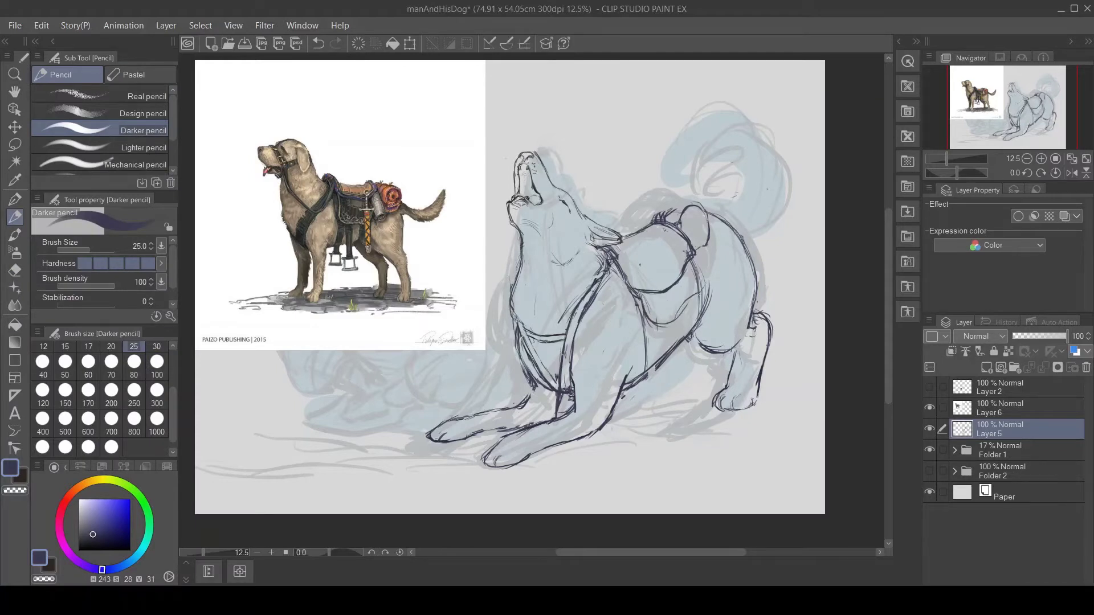
- Erase the bundle shape behind the saddle, clean up the saddle's outline and redraw the back contour behind it
{"action": "key", "text": "e"}
{"action": "mouse_move", "coordinate": [647, 225]}
{"action": "left_mouse_down"}
{"action": "mouse_move", "coordinate": [615, 282]}
{"action": "mouse_move", "coordinate": [643, 316]}
{"action": "left_mouse_up"}
{"action": "mouse_move", "coordinate": [689, 225]}
{"action": "left_mouse_down"}
{"action": "mouse_move", "coordinate": [646, 239]}
{"action": "mouse_move", "coordinate": [683, 245]}
{"action": "left_mouse_up"}
{"action": "key", "text": "p"}
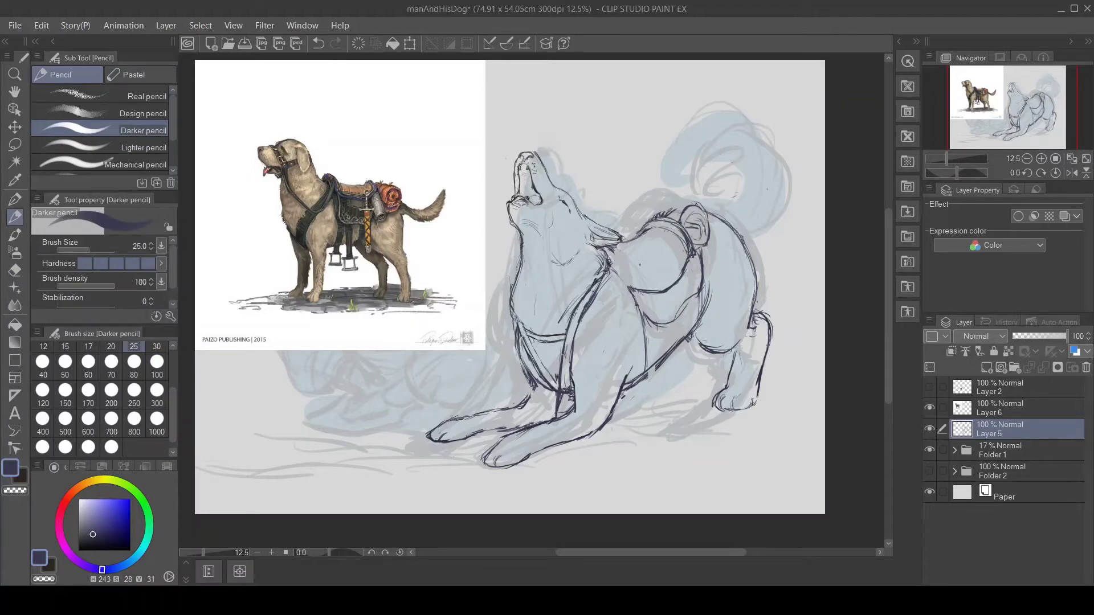
{"action": "key", "text": "e"}
{"action": "mouse_move", "coordinate": [706, 205]}
{"action": "left_mouse_down"}
{"action": "mouse_move", "coordinate": [675, 245]}
{"action": "mouse_move", "coordinate": [689, 268]}
{"action": "left_mouse_up"}
{"action": "mouse_move", "coordinate": [678, 211]}
{"action": "left_mouse_down"}
{"action": "mouse_move", "coordinate": [655, 215]}
{"action": "mouse_move", "coordinate": [715, 212]}
{"action": "left_mouse_up"}
{"action": "key", "text": "p"}
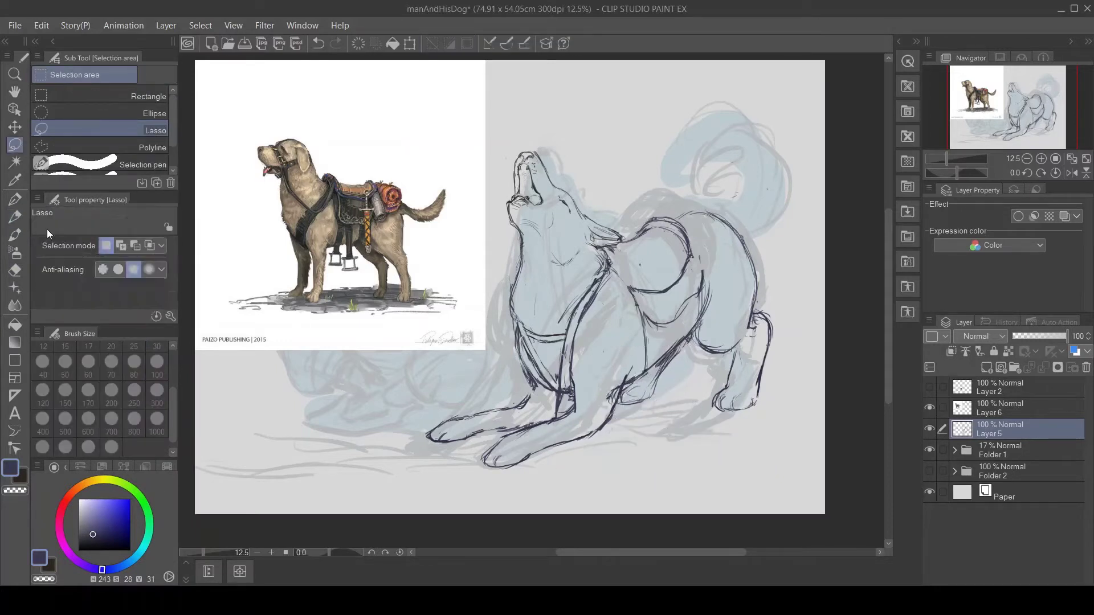
- Erase stray lines below the saddle, add a girth strap under the belly and double the saddle flap's edge
{"action": "key", "text": "e"}
{"action": "left_click_drag", "start_coordinate": [641, 320], "coordinate": [652, 370]}
{"action": "left_click_drag", "start_coordinate": [706, 284], "coordinate": [702, 314]}
{"action": "key", "text": "p"}
{"action": "left_click_drag", "start_coordinate": [699, 258], "coordinate": [694, 291]}
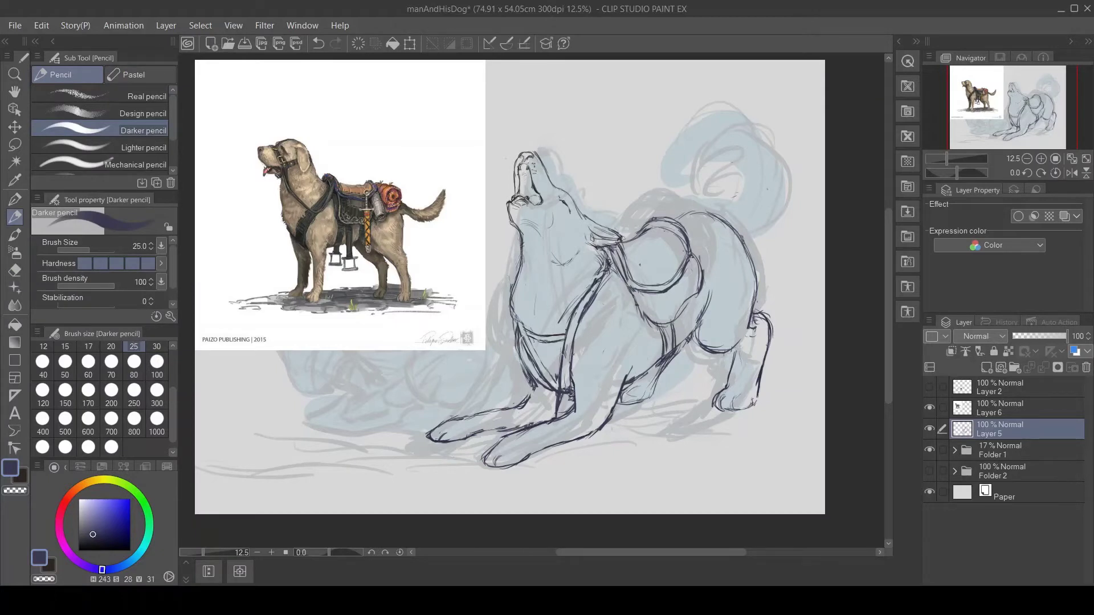
- Redraw the chest harness as a V running from the shoulder down to the breastbone
{"action": "left_click_drag", "start_coordinate": [617, 278], "coordinate": [571, 378]}
{"action": "left_click_drag", "start_coordinate": [513, 319], "coordinate": [550, 389]}
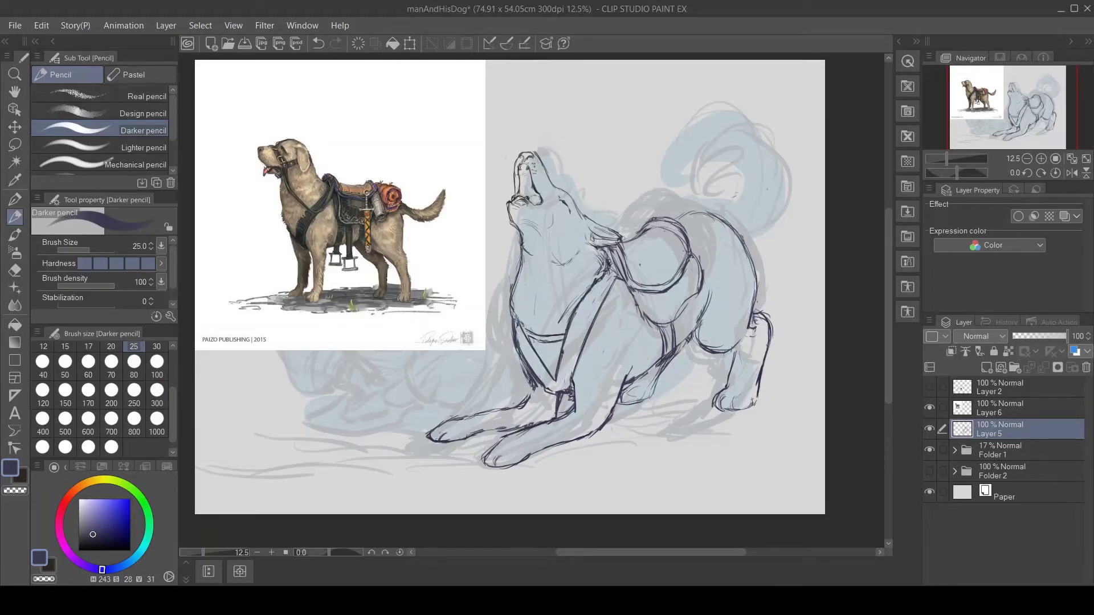
{"action": "key", "text": "ctrl+z"}
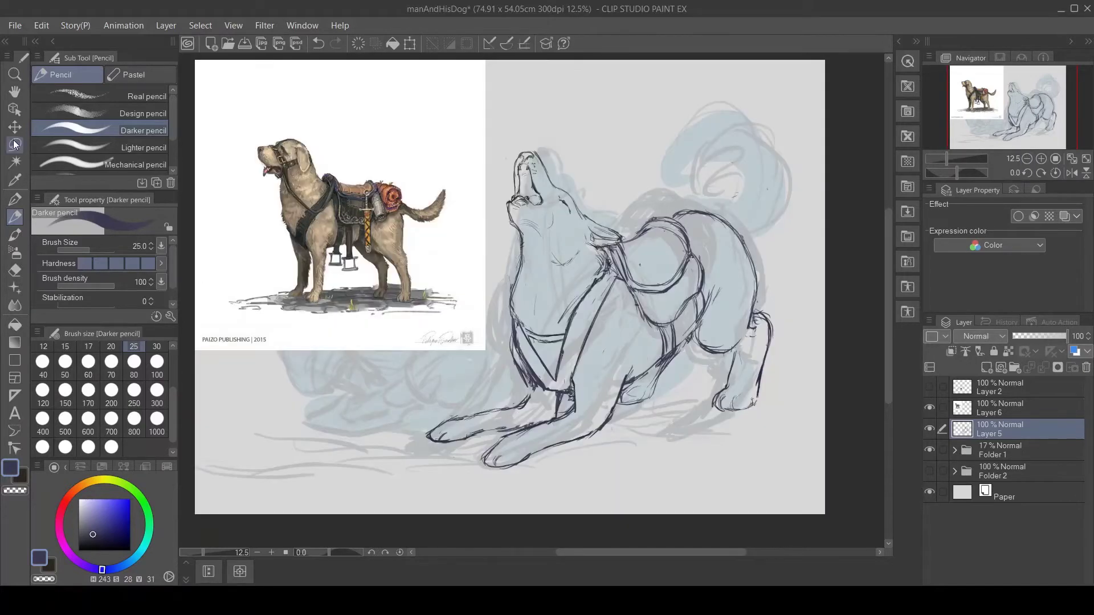
- Lasso the chest harness straps and mesh-warp them to follow the curve of the dog's chest
{"action": "key", "text": "m"}
{"action": "left_click_drag", "start_coordinate": [616, 264], "coordinate": [607, 261]}
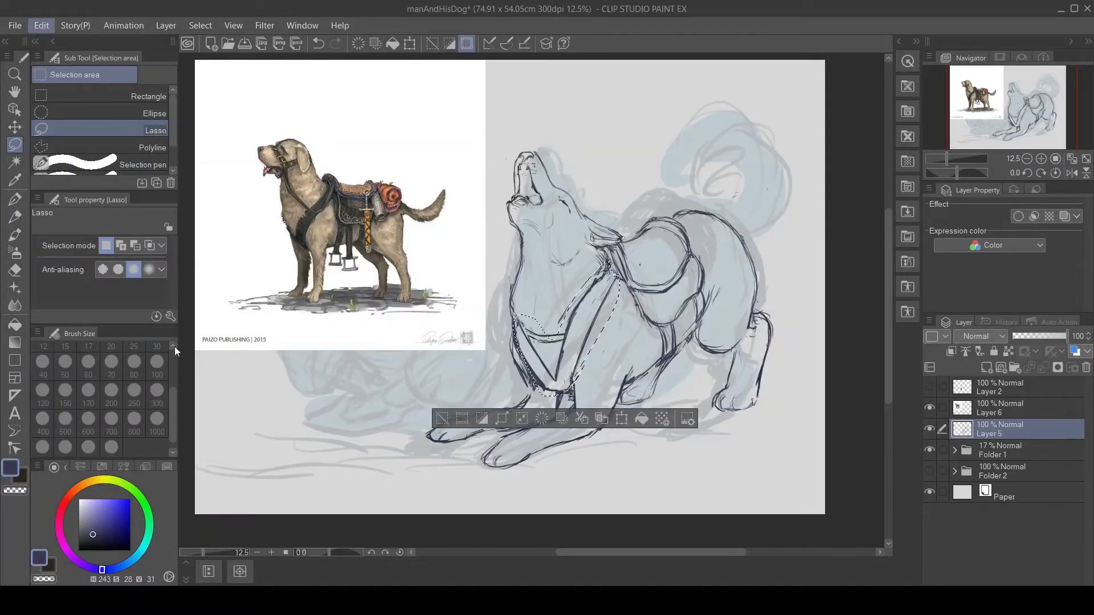
{"action": "left_click", "coordinate": [522, 419]}
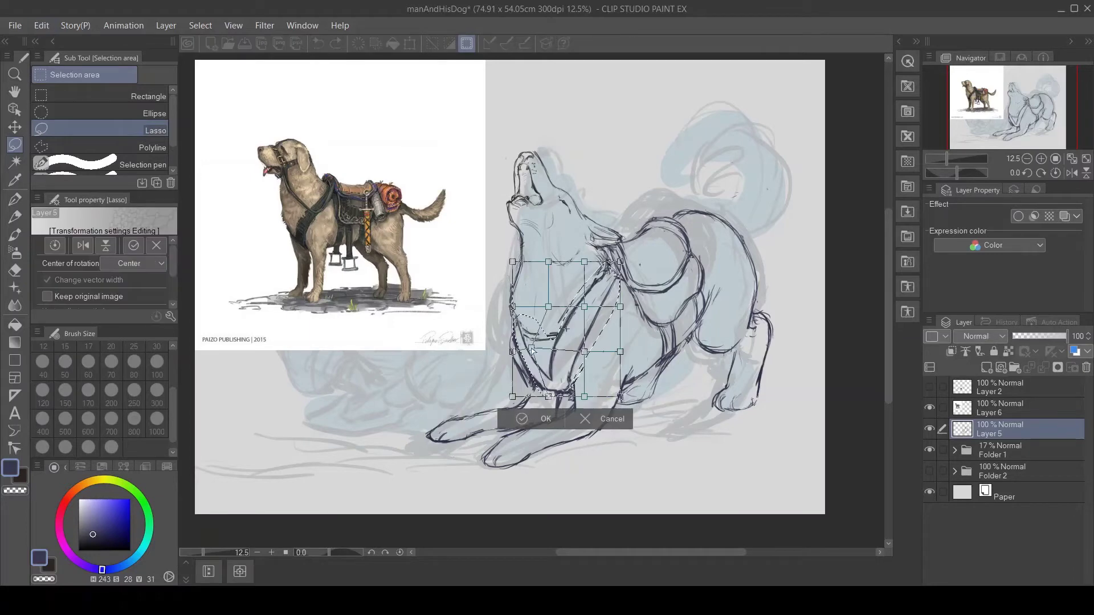
{"action": "left_click", "coordinate": [523, 416]}
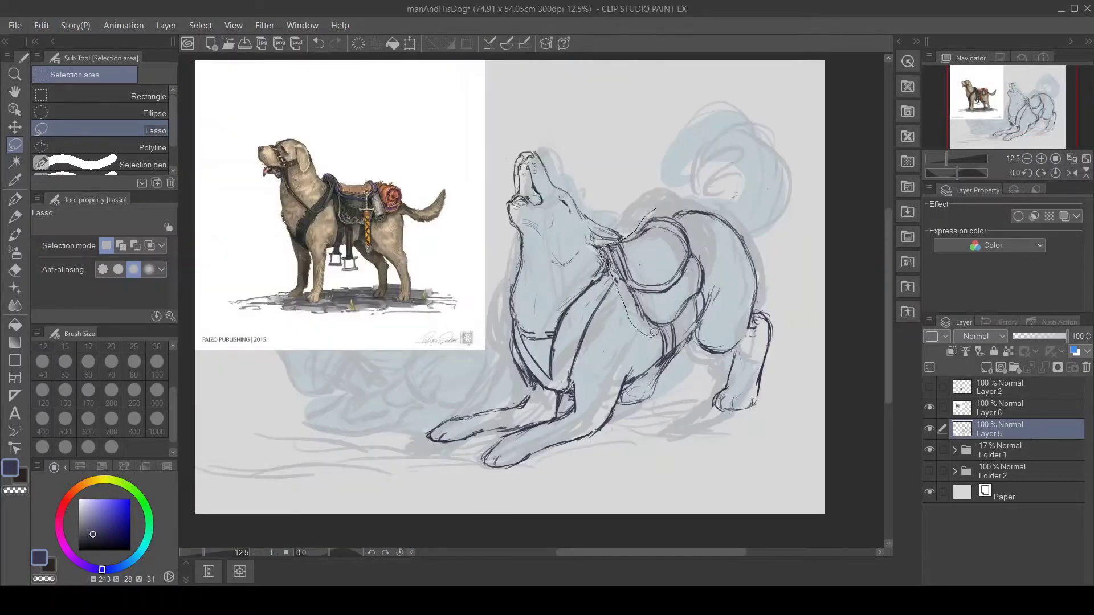
- Lasso the saddle and girth strap and mesh-warp them around the dog's torso, bulging the rear edge outward
{"action": "left_click_drag", "start_coordinate": [658, 206], "coordinate": [661, 359]}
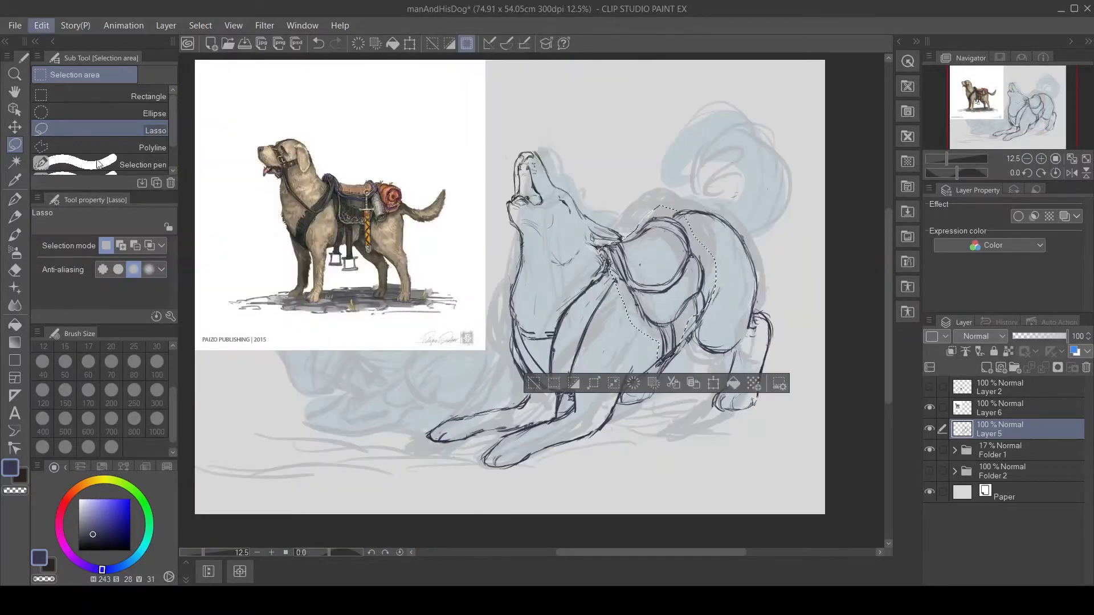
{"action": "left_click", "coordinate": [533, 384]}
{"action": "left_click_drag", "start_coordinate": [677, 257], "coordinate": [692, 259]}
{"action": "left_click_drag", "start_coordinate": [639, 361], "coordinate": [627, 373]}
{"action": "left_click_drag", "start_coordinate": [716, 257], "coordinate": [719, 264]}
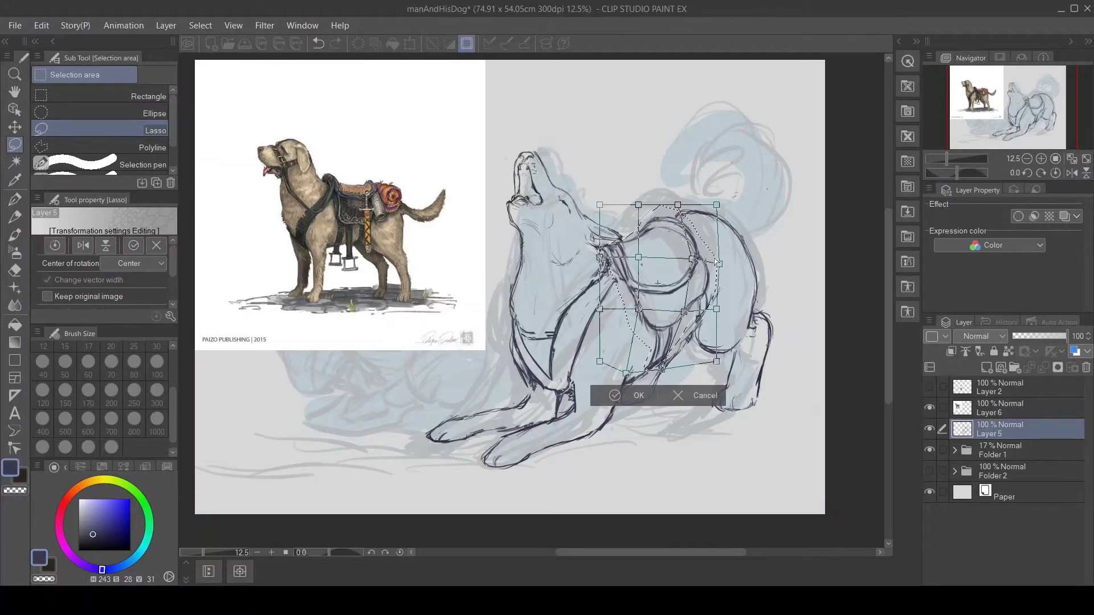
{"action": "left_click_drag", "start_coordinate": [716, 309], "coordinate": [710, 312]}
{"action": "left_click_drag", "start_coordinate": [716, 204], "coordinate": [723, 208]}
- Lasso the dog's hindquarters and transform them slightly closer to the saddle
{"action": "mouse_move", "coordinate": [678, 204]}
{"action": "left_mouse_down"}
{"action": "mouse_move", "coordinate": [642, 209]}
{"action": "mouse_move", "coordinate": [752, 427]}
{"action": "left_mouse_up"}
{"action": "key", "text": "ctrl+t"}
{"action": "left_click", "coordinate": [706, 456]}
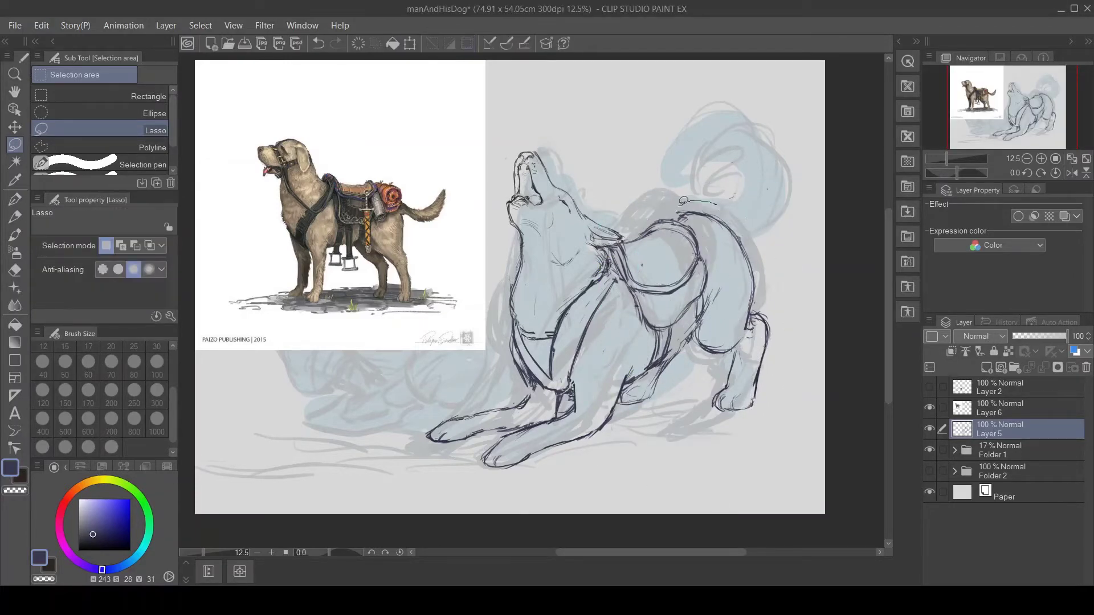
- Try a heavier contour line along the dog's back and rump, and undo it
{"action": "key", "text": "p"}
{"action": "left_click_drag", "start_coordinate": [678, 215], "coordinate": [757, 284]}
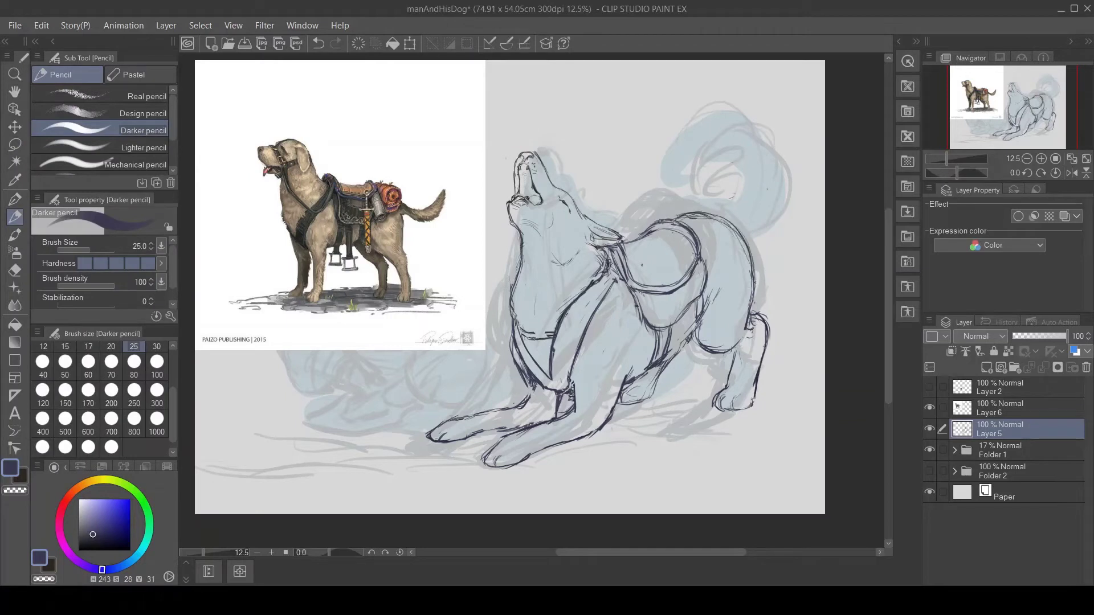
{"action": "key", "text": "ctrl+z"}
{"action": "left_click_drag", "start_coordinate": [679, 219], "coordinate": [752, 299]}
{"action": "key", "text": "ctrl+z"}
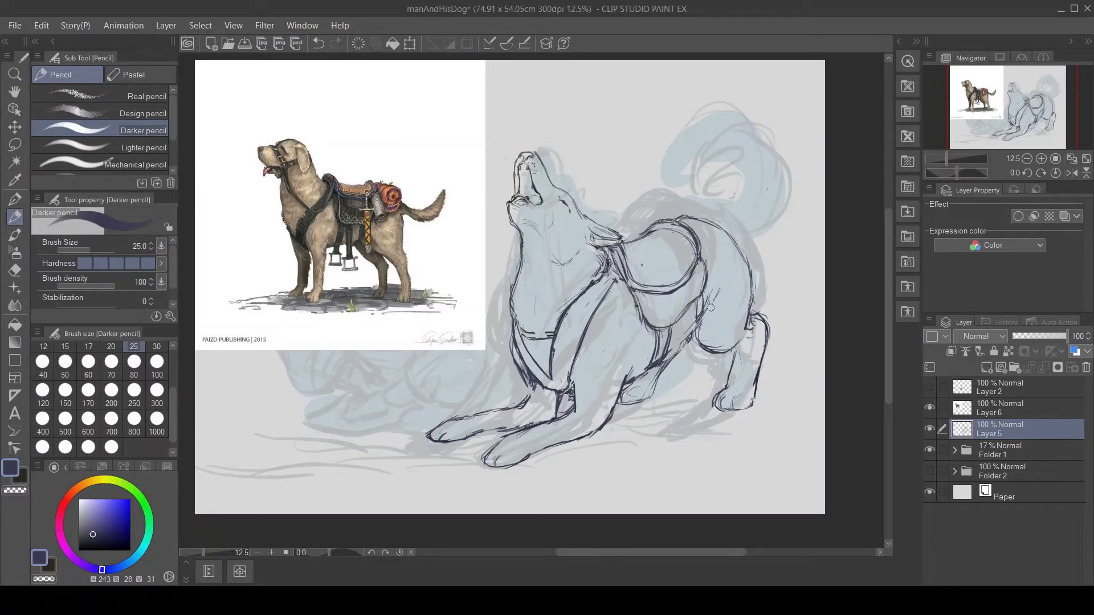
- Lasso the dog's head and neck and shift them slightly toward the body, leaving the whole-dog transform unapplied
{"action": "key", "text": "m"}
{"action": "left_click_drag", "start_coordinate": [621, 339], "coordinate": [618, 341]}
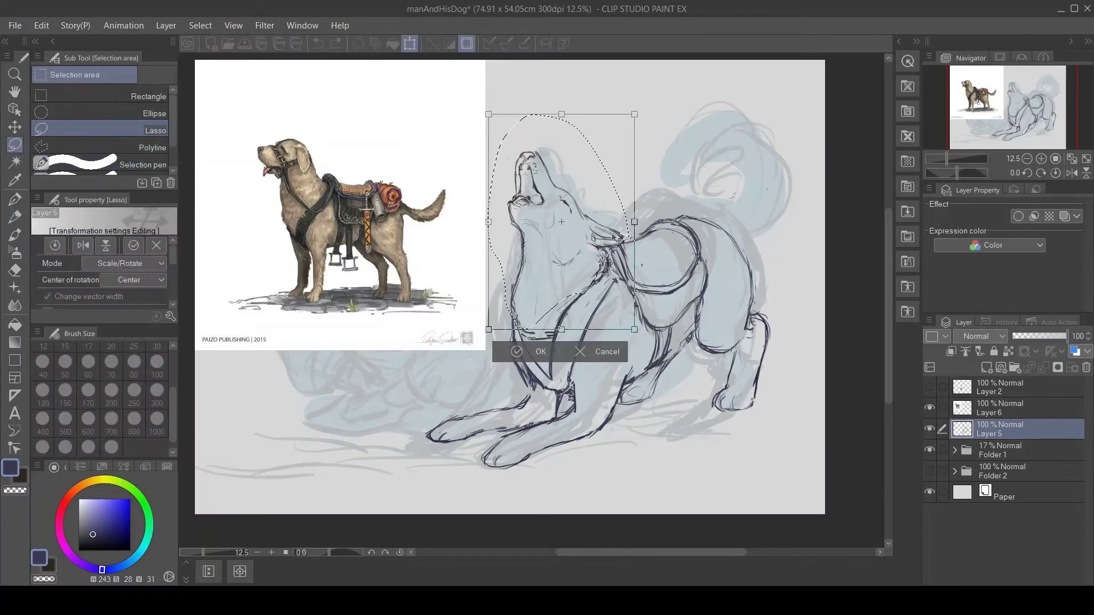
{"action": "left_click", "coordinate": [620, 470]}
{"action": "key", "text": "ctrl+t"}
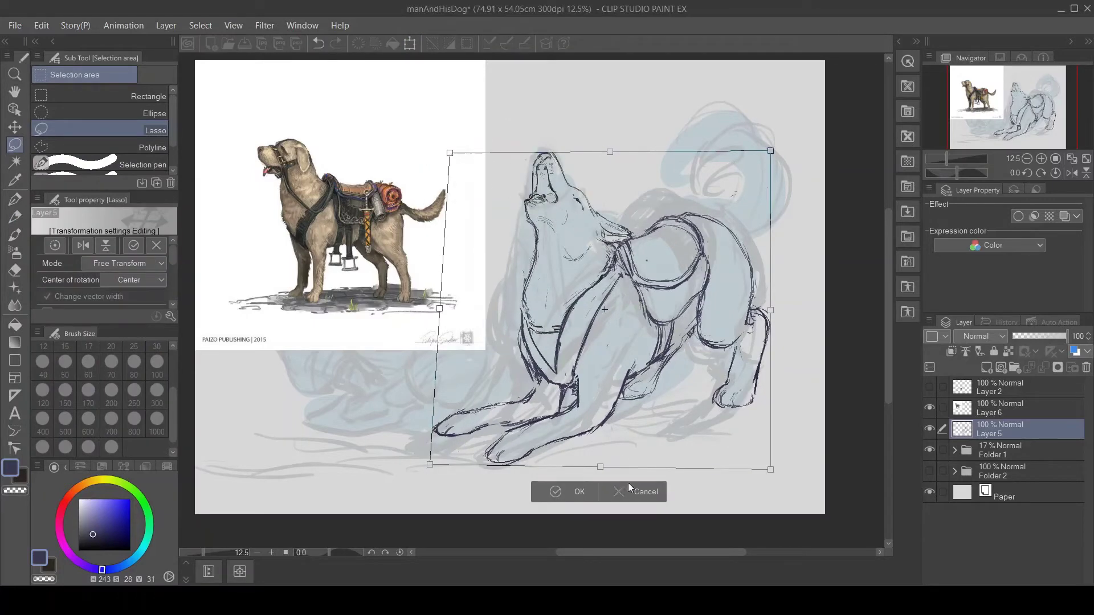
{"action": "left_click", "coordinate": [645, 490]}
- Sketch a large curled tail over the dog's rump, erase the overlapping lines and redraw its inner curl
{"action": "key", "text": "p"}
{"action": "mouse_move", "coordinate": [766, 239]}
{"action": "left_mouse_down"}
{"action": "mouse_move", "coordinate": [741, 178]}
{"action": "mouse_move", "coordinate": [675, 217]}
{"action": "left_mouse_up"}
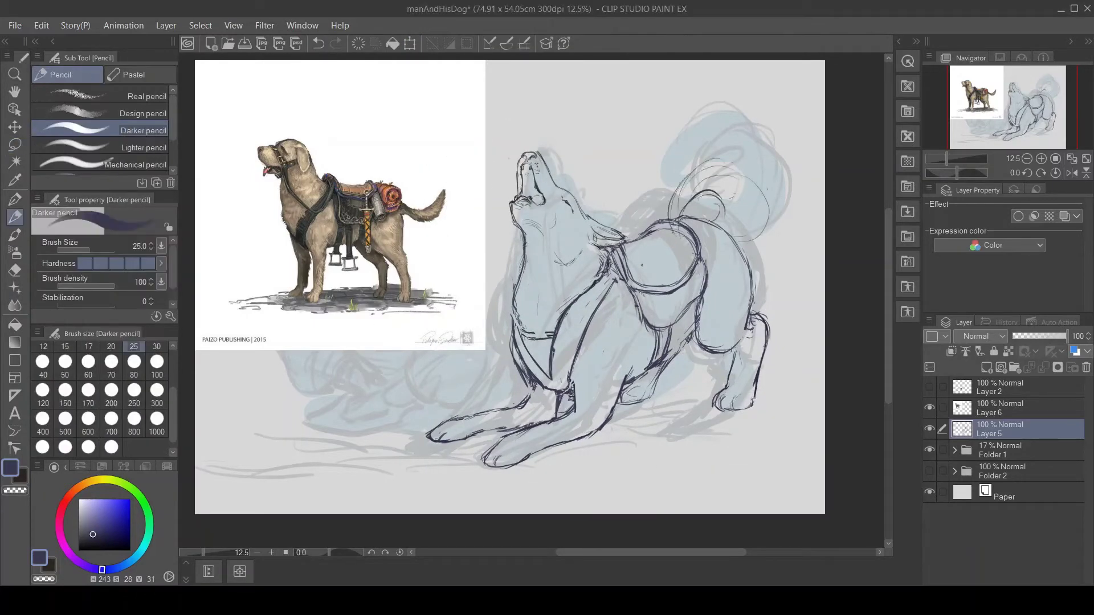
{"action": "mouse_move", "coordinate": [669, 174]}
{"action": "left_mouse_down"}
{"action": "mouse_move", "coordinate": [703, 242]}
{"action": "mouse_move", "coordinate": [735, 160]}
{"action": "mouse_move", "coordinate": [706, 234]}
{"action": "mouse_move", "coordinate": [655, 196]}
{"action": "left_mouse_up"}
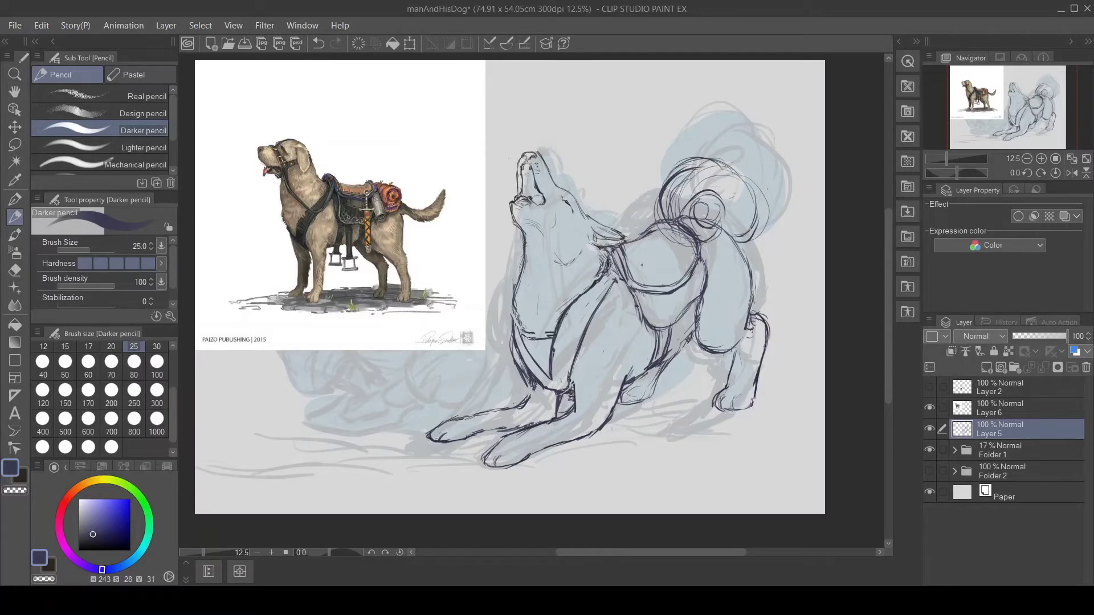
{"action": "key", "text": "e"}
{"action": "left_click", "coordinate": [157, 389]}
{"action": "mouse_move", "coordinate": [733, 171]}
{"action": "left_mouse_down"}
{"action": "mouse_move", "coordinate": [682, 205]}
{"action": "mouse_move", "coordinate": [752, 188]}
{"action": "mouse_move", "coordinate": [758, 251]}
{"action": "left_mouse_up"}
{"action": "key", "text": "p"}
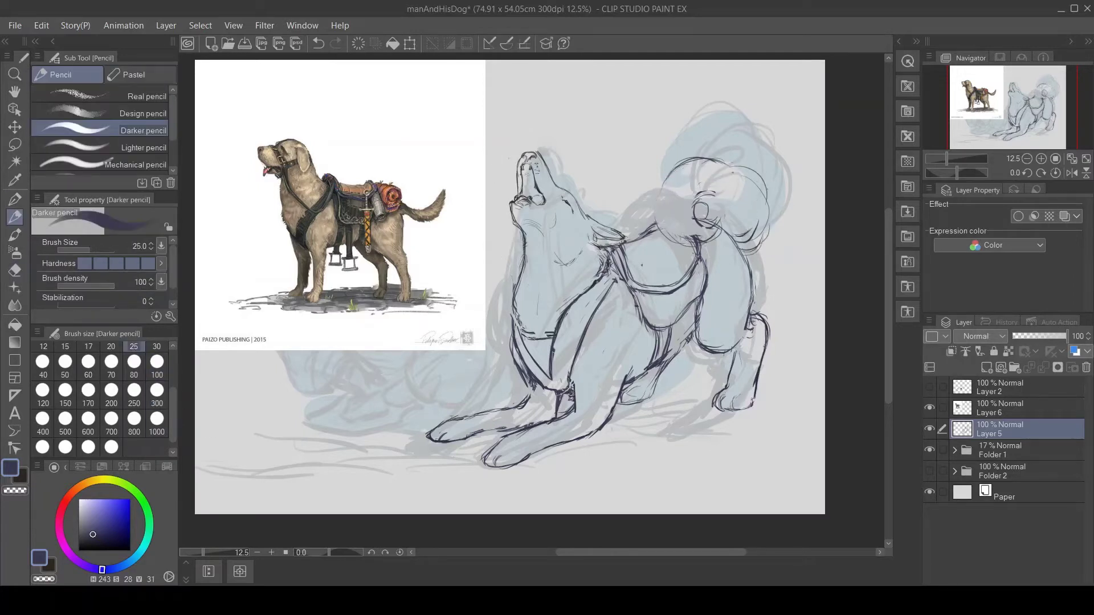
{"action": "mouse_move", "coordinate": [667, 171]}
{"action": "left_mouse_down"}
{"action": "mouse_move", "coordinate": [650, 228]}
{"action": "mouse_move", "coordinate": [718, 193]}
{"action": "left_mouse_up"}
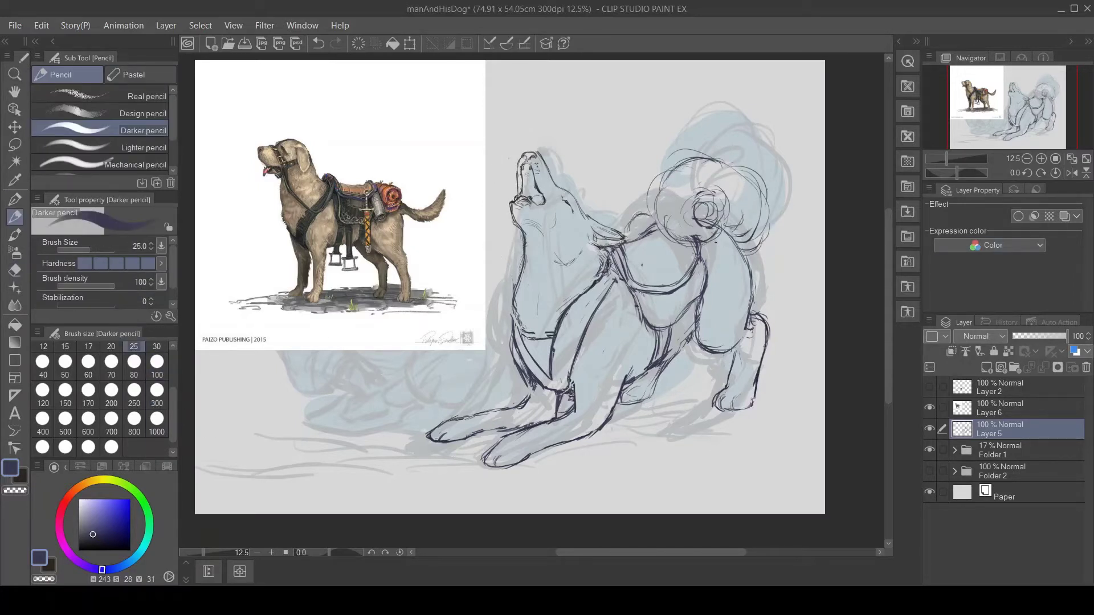
- Draw a round rolled bundle on the dog's flank just behind the saddle
{"action": "mouse_move", "coordinate": [715, 242]}
{"action": "left_mouse_down"}
{"action": "mouse_move", "coordinate": [712, 276]}
{"action": "mouse_move", "coordinate": [698, 232]}
{"action": "mouse_move", "coordinate": [650, 299]}
{"action": "left_mouse_up"}
{"action": "left_click_drag", "start_coordinate": [683, 154], "coordinate": [685, 278]}
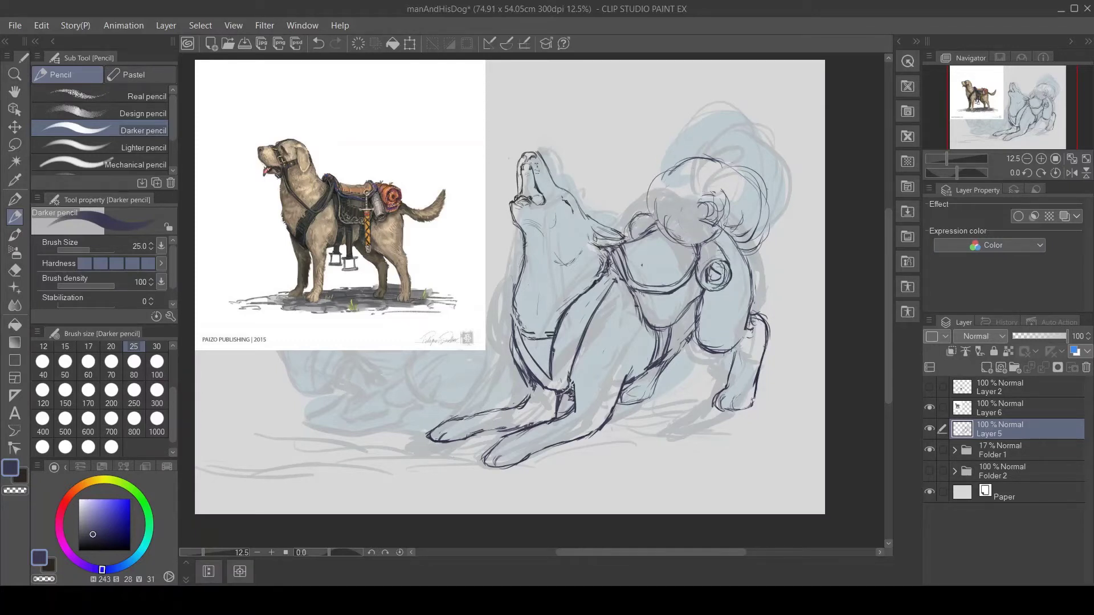
- Draw a hanging strap below the saddle skirt with a stirrup at its end, and clean up its lines
{"action": "scroll", "coordinate": [1039, 159], "scroll_direction": "down", "scroll_amount": 2}
{"action": "scroll", "coordinate": [1037, 165], "scroll_direction": "up", "scroll_amount": 4}
{"action": "scroll", "coordinate": [1033, 174], "scroll_direction": "down", "scroll_amount": 3}
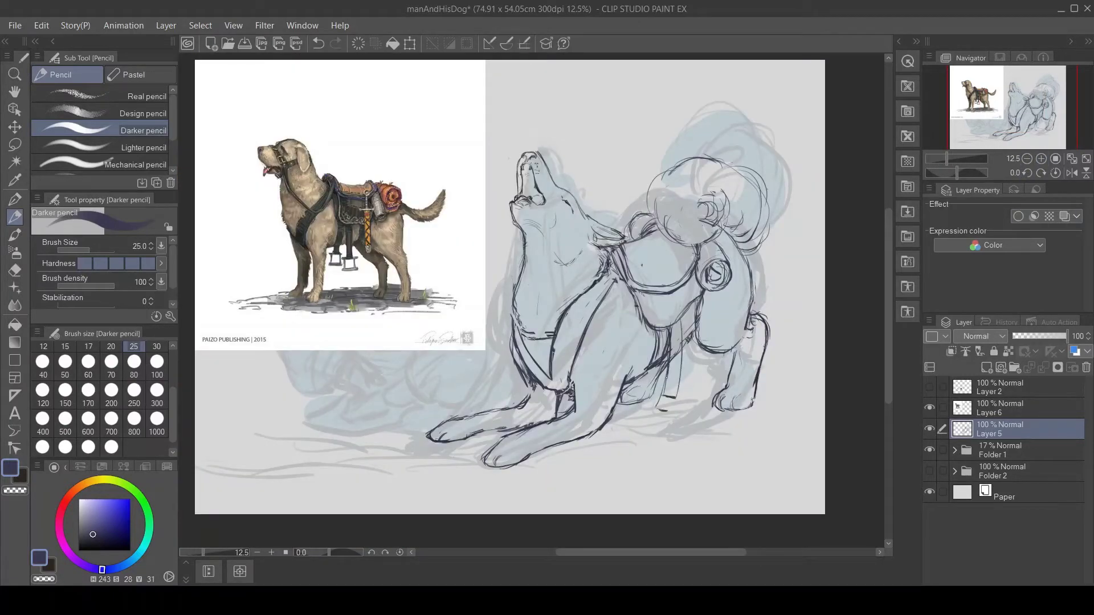
{"action": "key", "text": "e"}
{"action": "key", "text": "p"}
{"action": "left_click_drag", "start_coordinate": [678, 390], "coordinate": [690, 392]}
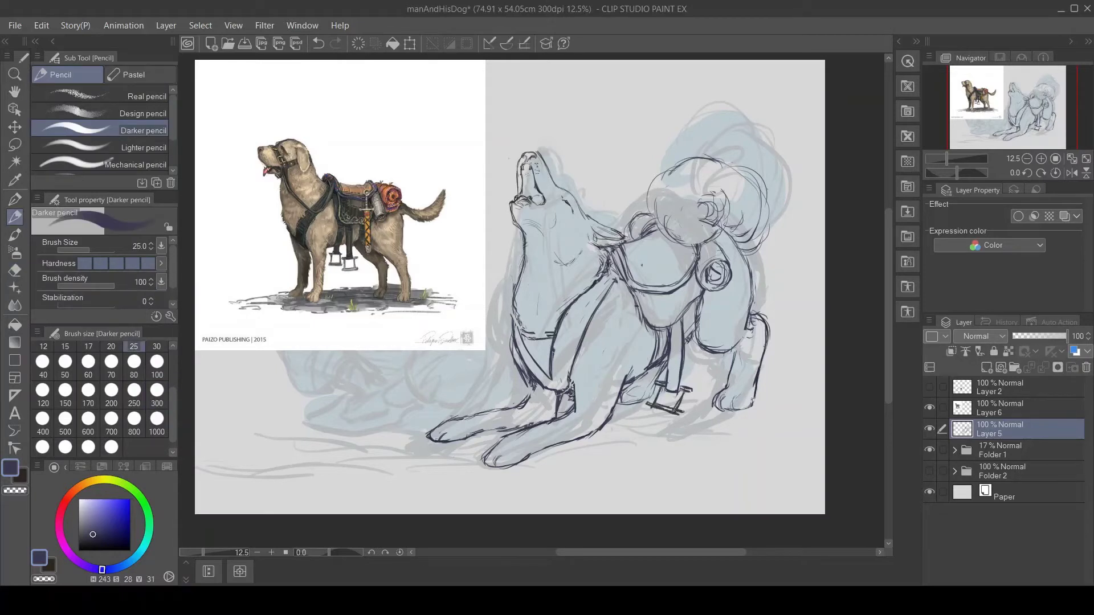
{"action": "key", "text": "e"}
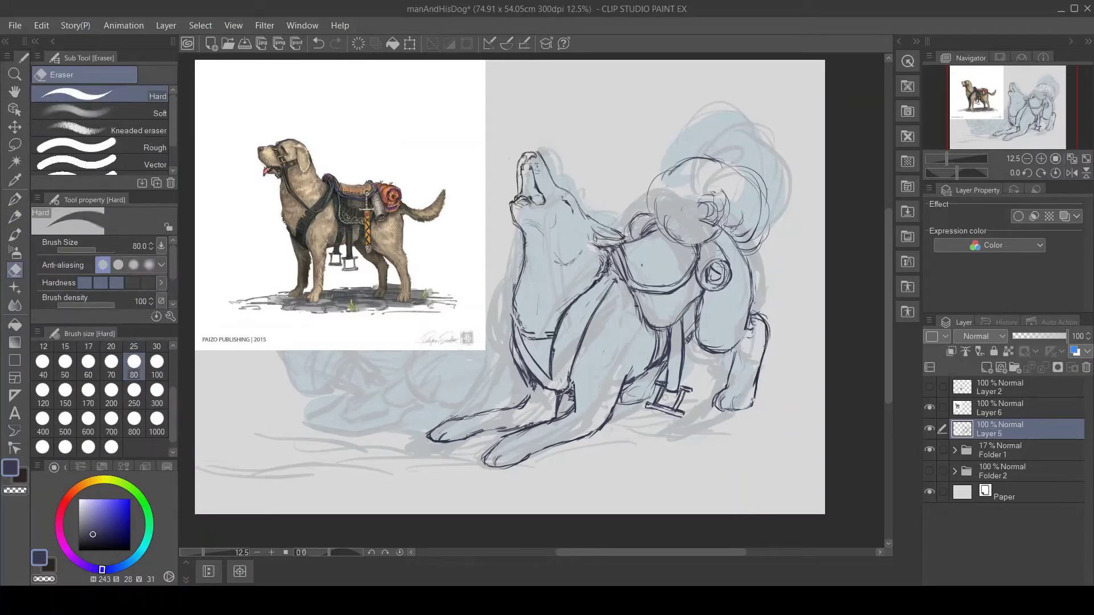
{"action": "key", "text": "p"}
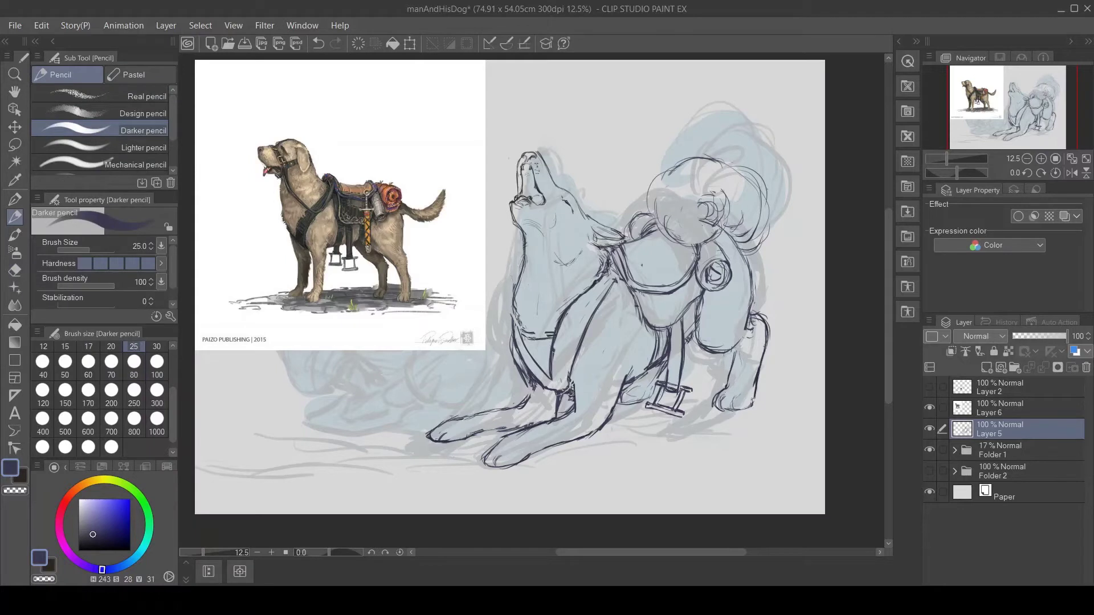
- Hatch curved bands along the harness strap on the dog's near shoulder and remove the stray cross line on its chest
{"action": "key", "text": "e"}
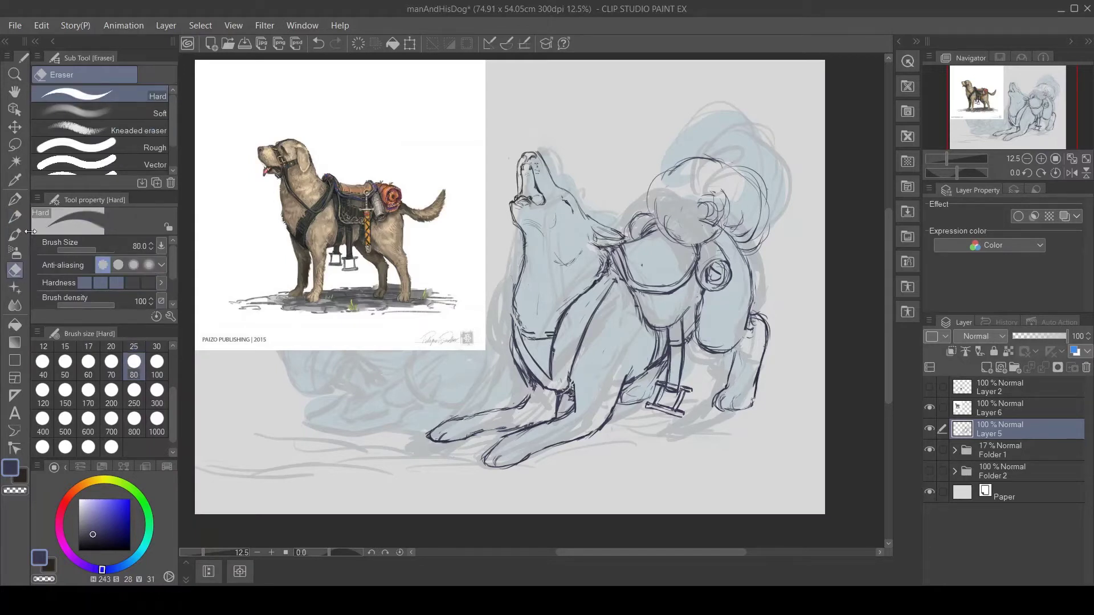
{"action": "key", "text": "p"}
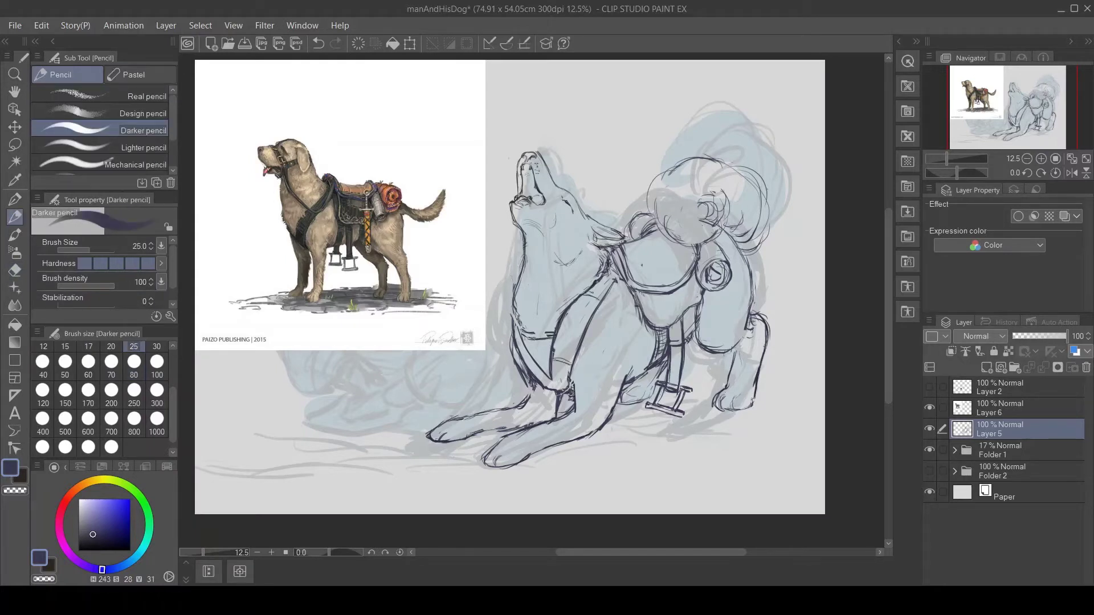
{"action": "left_click_drag", "start_coordinate": [603, 291], "coordinate": [573, 301]}
{"action": "left_click_drag", "start_coordinate": [555, 351], "coordinate": [574, 349]}
{"action": "left_click_drag", "start_coordinate": [558, 339], "coordinate": [580, 332]}
{"action": "left_click_drag", "start_coordinate": [565, 323], "coordinate": [586, 318]}
{"action": "key", "text": "ctrl+plus"}
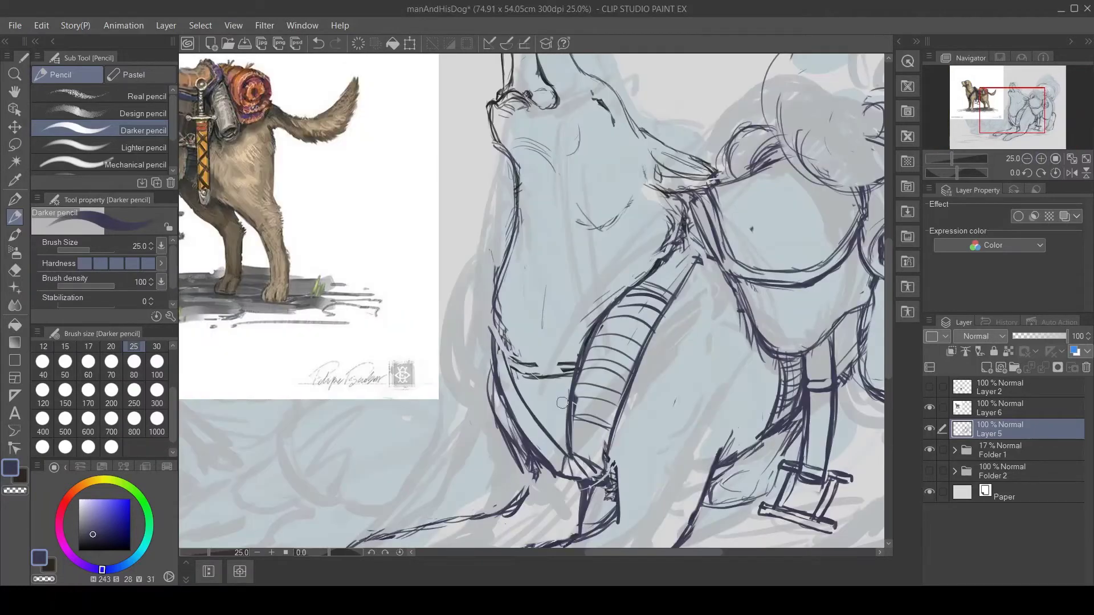
{"action": "left_click_drag", "start_coordinate": [632, 283], "coordinate": [575, 434]}
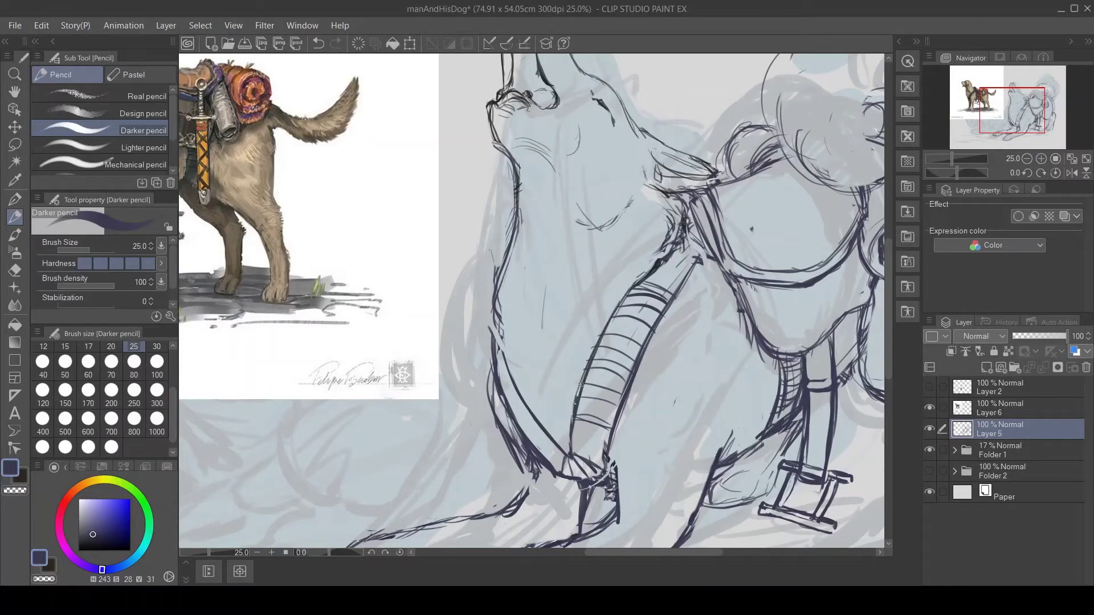
{"action": "left_click_drag", "start_coordinate": [581, 377], "coordinate": [579, 395]}
{"action": "left_click_drag", "start_coordinate": [700, 220], "coordinate": [688, 256]}
{"action": "key", "text": "ctrl+minus"}
{"action": "left_click_drag", "start_coordinate": [1022, 107], "coordinate": [1024, 106]}
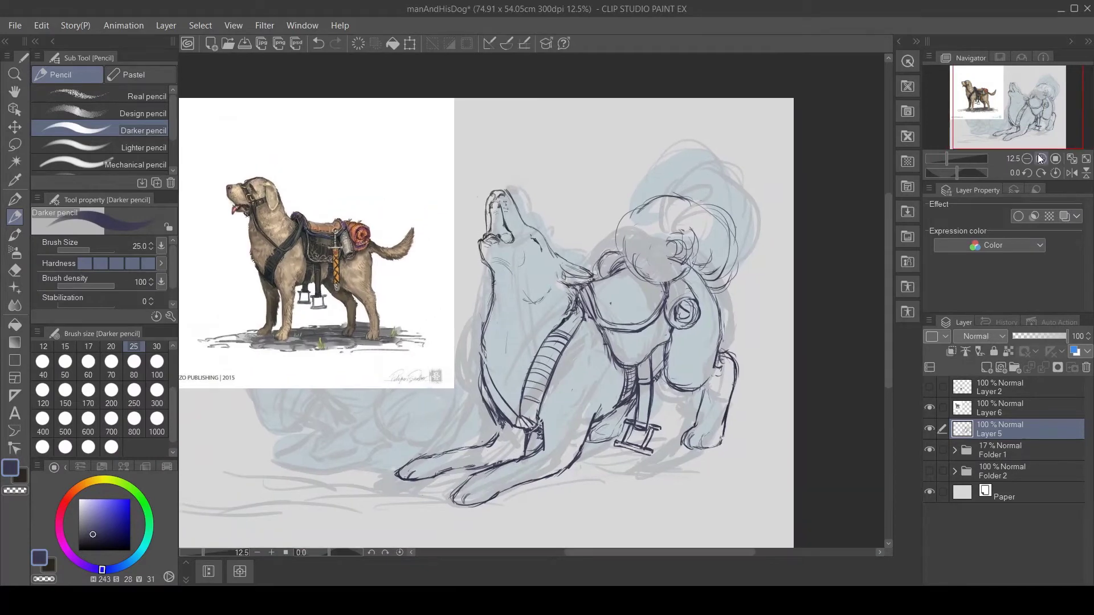
- Draw curved seam lines across the saddle seat and clean up the lines between the saddle and the rolled bundle
{"action": "key", "text": "ctrl+plus"}
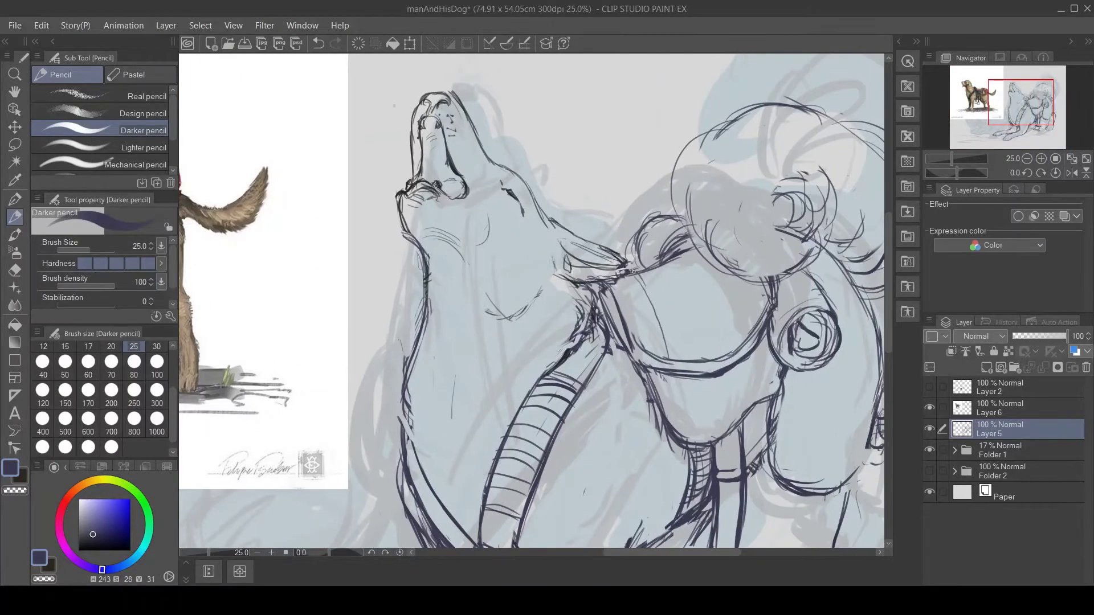
{"action": "key", "text": "e"}
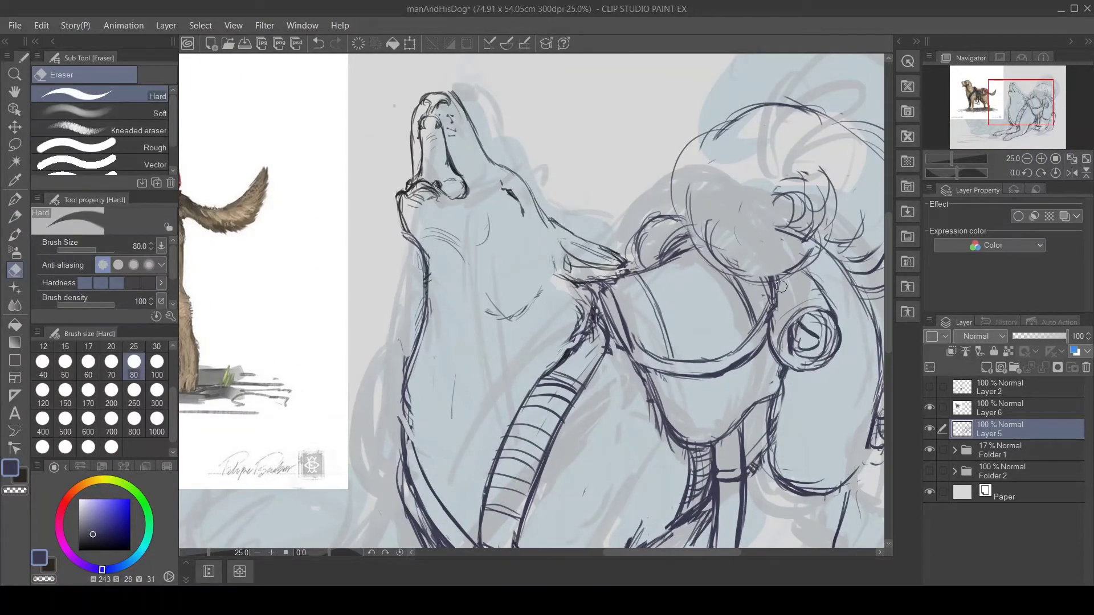
{"action": "mouse_move", "coordinate": [781, 286]}
{"action": "left_mouse_down"}
{"action": "mouse_move", "coordinate": [831, 312]}
{"action": "mouse_move", "coordinate": [833, 348]}
{"action": "left_mouse_up"}
{"action": "key", "text": "ctrl+minus"}
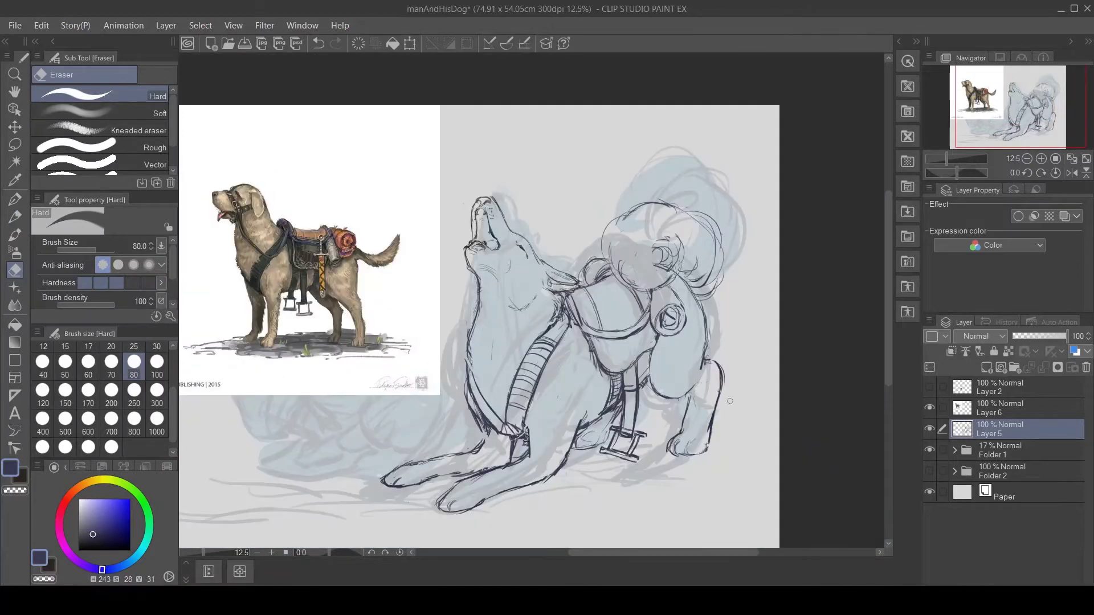
- Hatch matching bands along the front chest strap of the dog's harness
{"action": "key", "text": "p"}
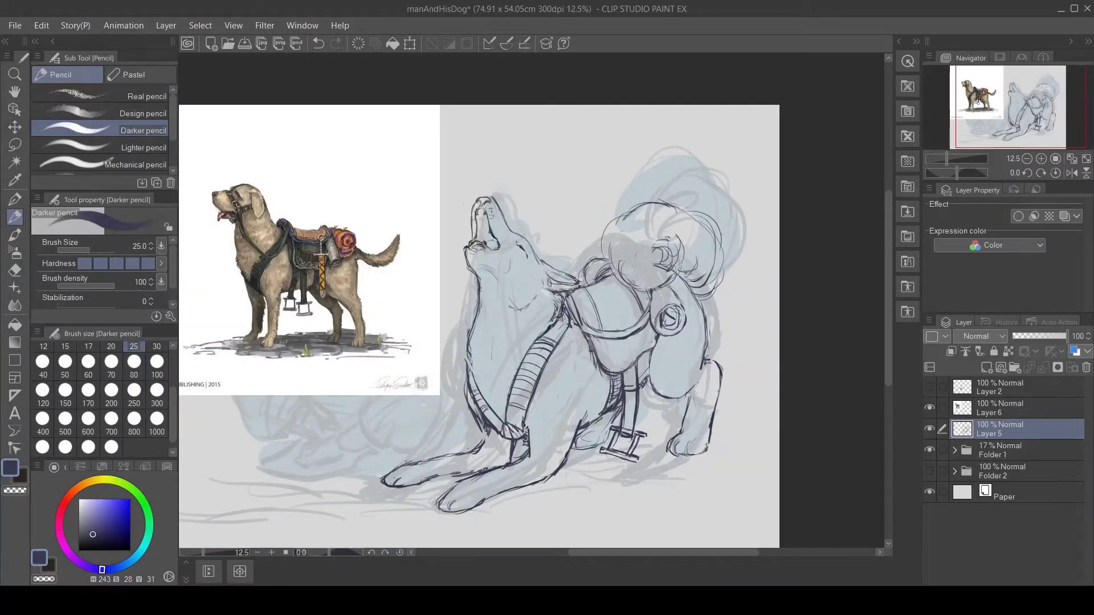
{"action": "left_click_drag", "start_coordinate": [512, 342], "coordinate": [586, 250]}
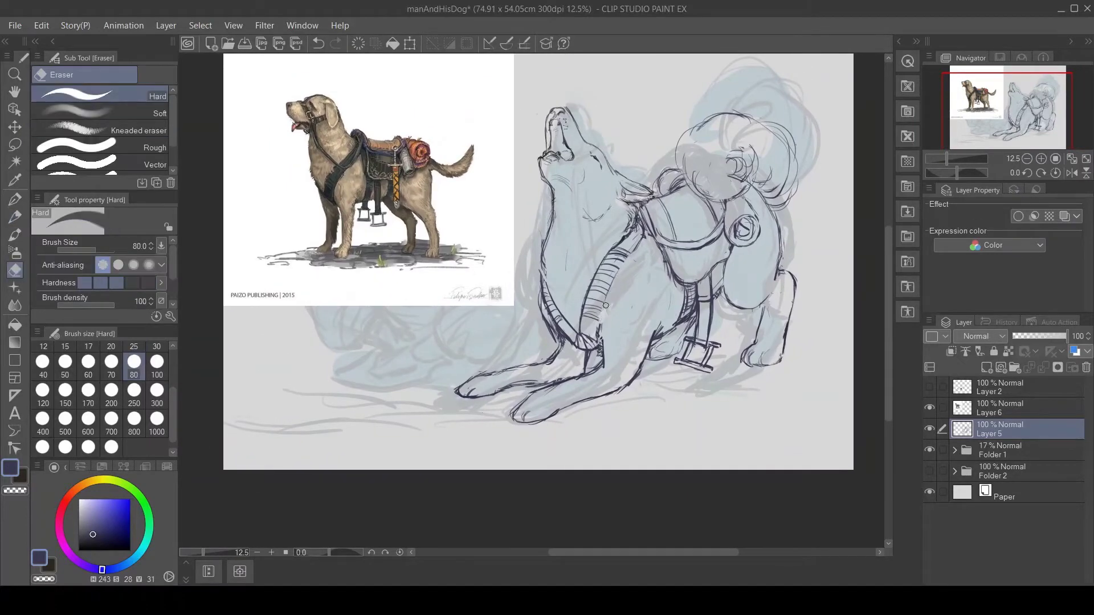
{"action": "left_click_drag", "start_coordinate": [1014, 126], "coordinate": [1030, 116]}
- Refine the saddle's front edge and draw a small winged emblem on the lower saddle skirt
{"action": "left_click", "coordinate": [1041, 159]}
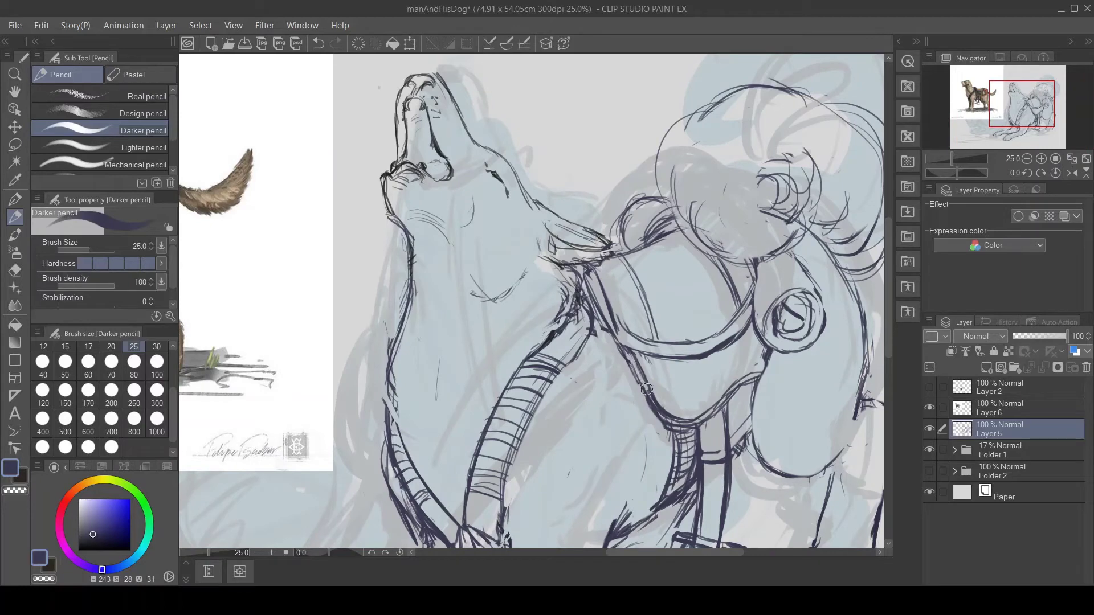
{"action": "left_click_drag", "start_coordinate": [618, 319], "coordinate": [614, 310]}
{"action": "key", "text": "ctrl+z"}
{"action": "key", "text": "ctrl+z"}
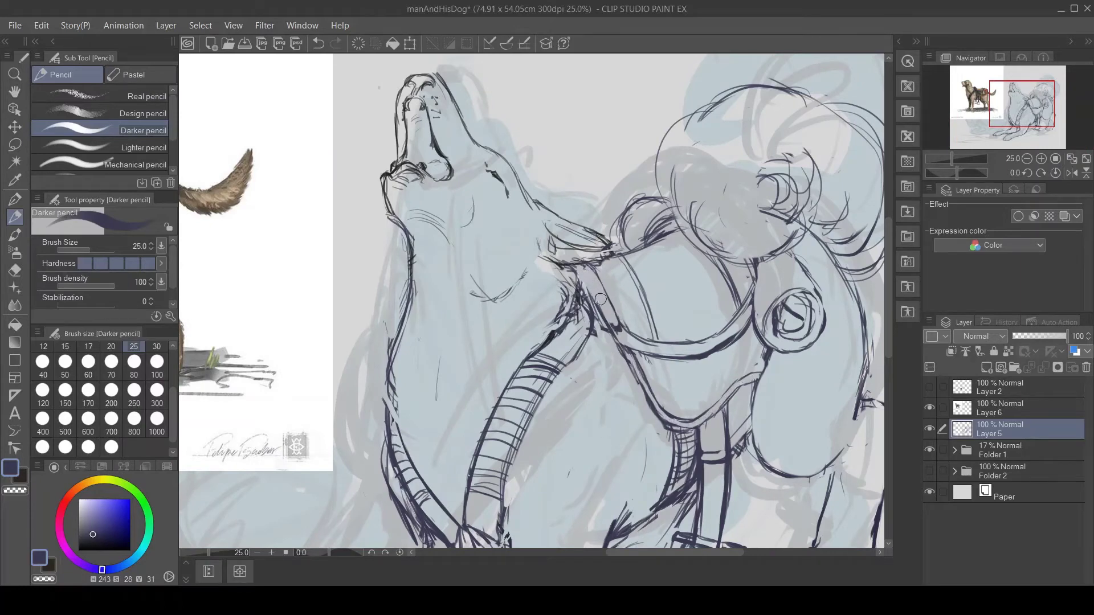
{"action": "left_click_drag", "start_coordinate": [577, 268], "coordinate": [622, 331]}
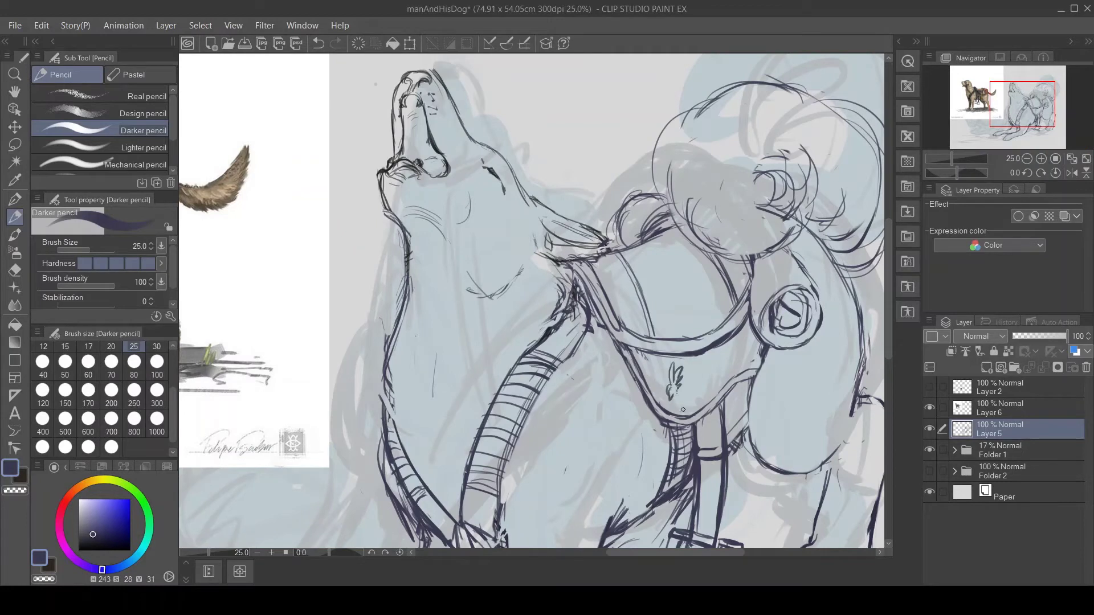
{"action": "key", "text": "ctrl+z"}
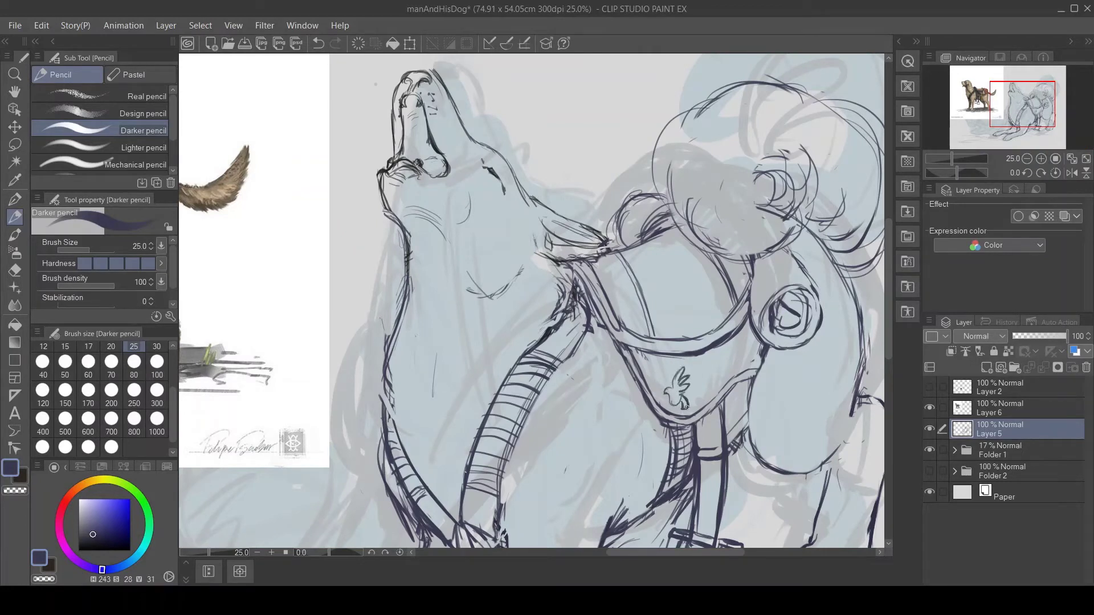
- Lasso the winged emblem, scale it down in the lower corner of the saddle skirt, and hide the saddled-dog reference layer
{"action": "key", "text": "m"}
{"action": "left_click_drag", "start_coordinate": [663, 374], "coordinate": [662, 398]}
{"action": "key", "text": "ctrl+t"}
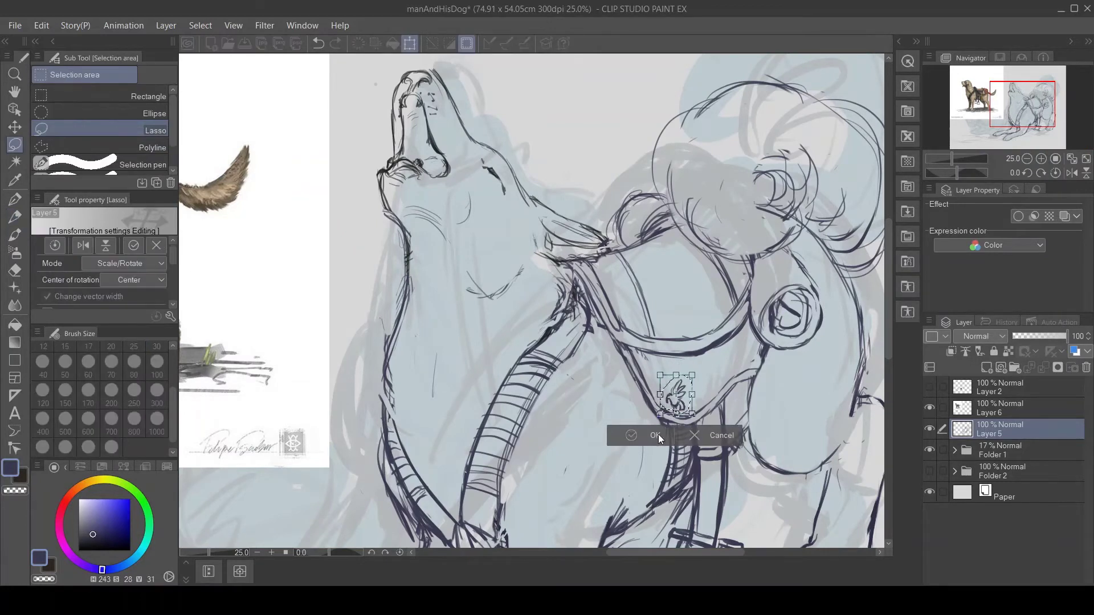
{"action": "key", "text": "Return"}
{"action": "left_click", "coordinate": [1032, 158]}
{"action": "left_click", "coordinate": [929, 407]}
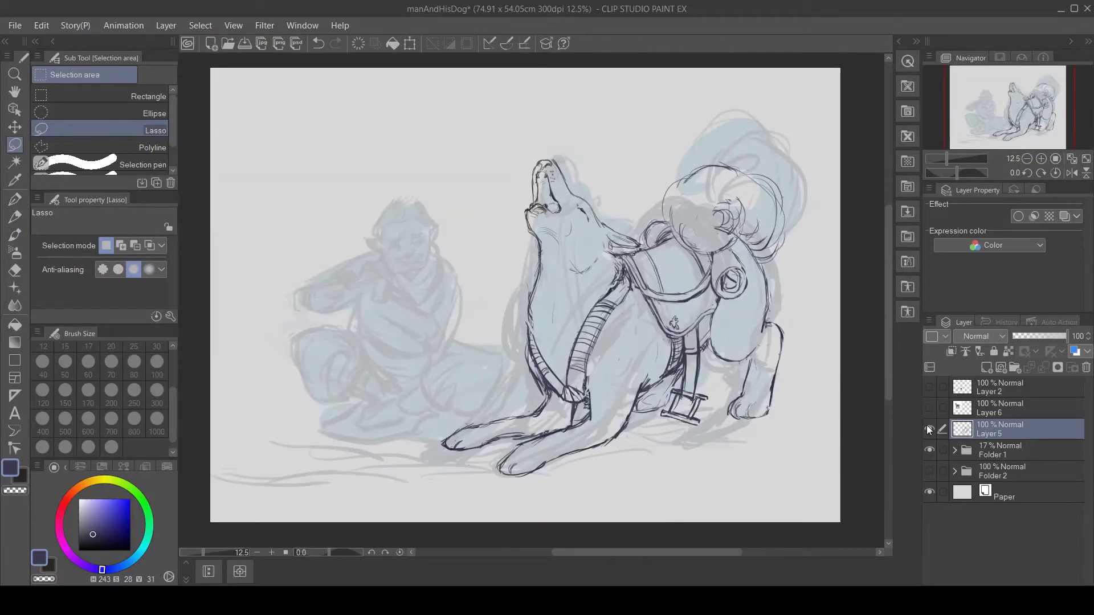
- Mesh-transform the dog's line art, pulling the neck area slightly down and extending the front paws outward, and apply the transformation
{"action": "key", "text": "j"}
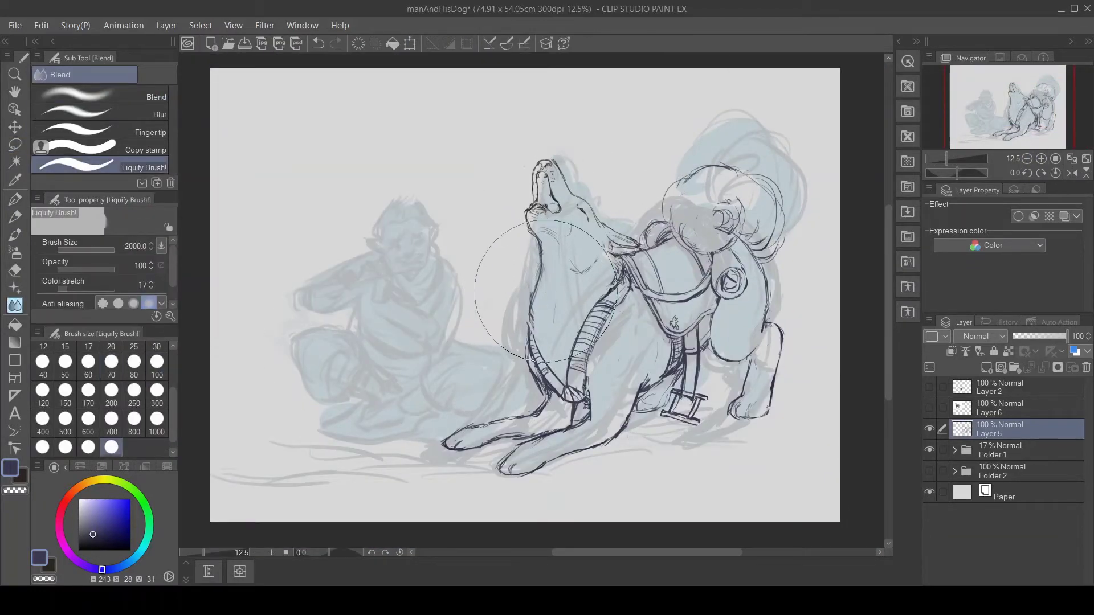
{"action": "key", "text": "["}
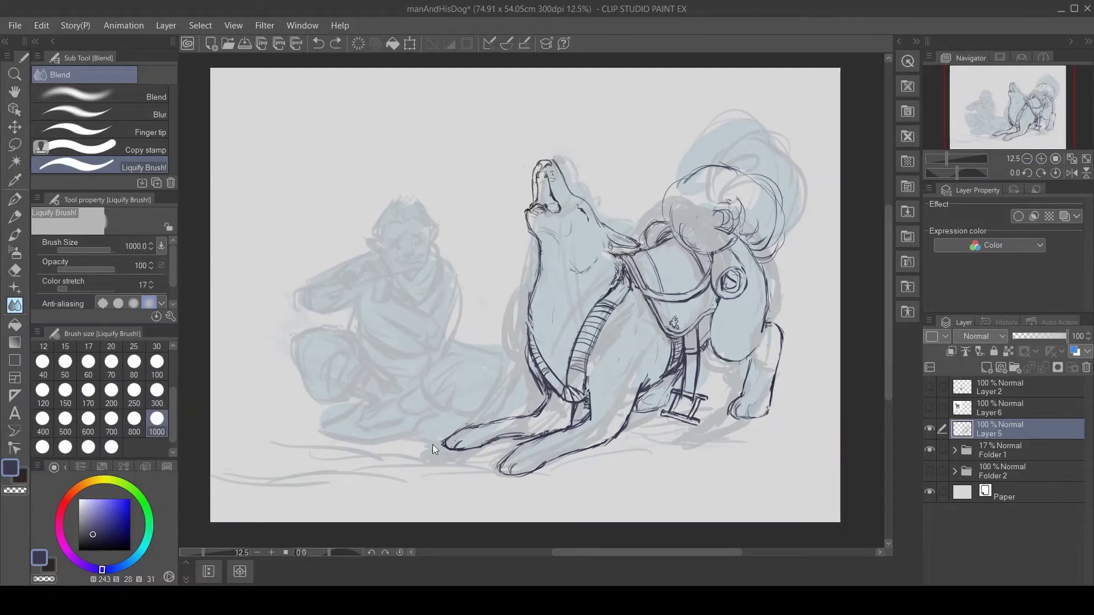
{"action": "key", "text": "ctrl+shift+t"}
{"action": "left_click_drag", "start_coordinate": [555, 265], "coordinate": [560, 282]}
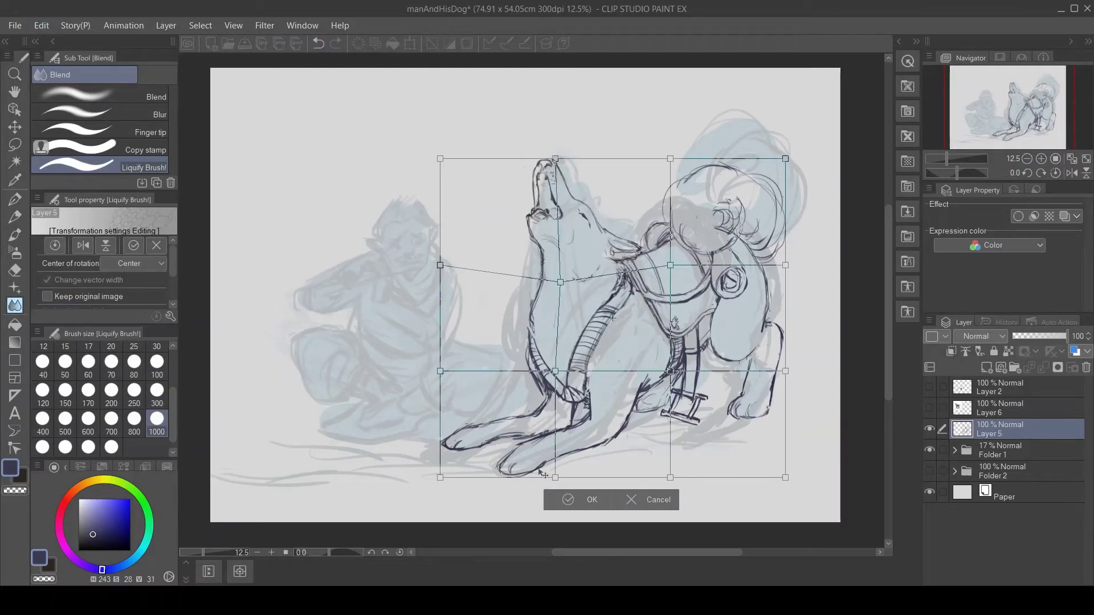
{"action": "left_click_drag", "start_coordinate": [440, 478], "coordinate": [431, 477]}
{"action": "left_click", "coordinate": [580, 501]}
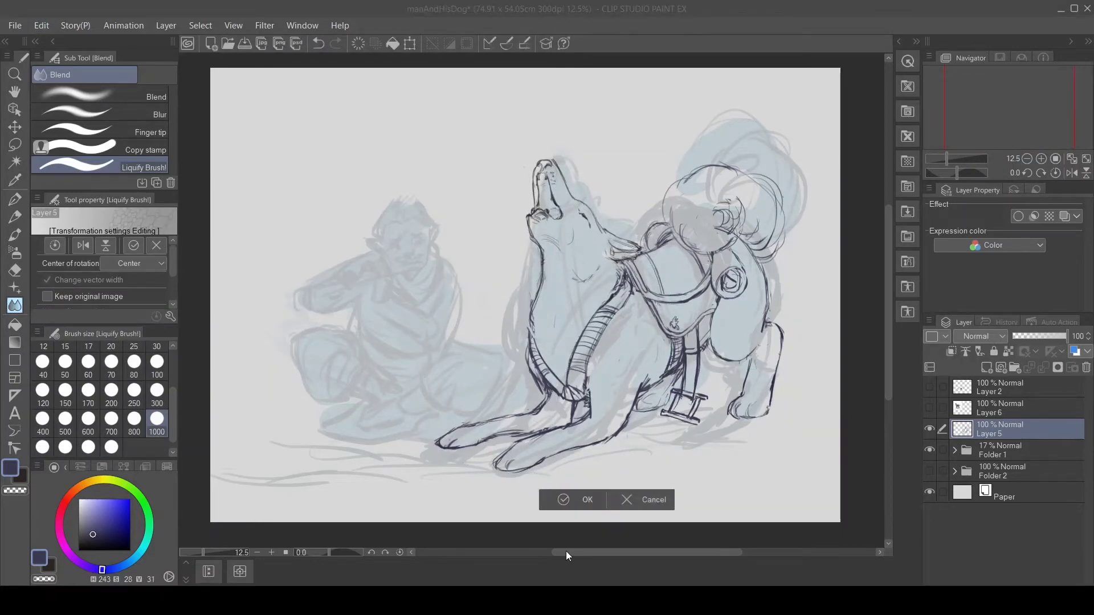
{"action": "key", "text": "ctrl+t"}
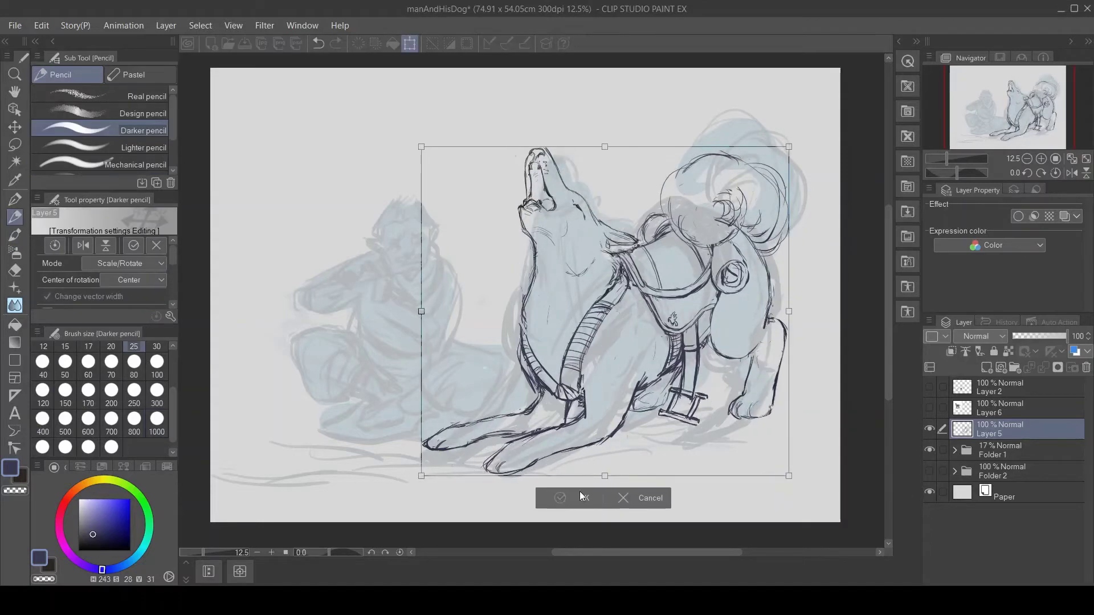
{"action": "left_click", "coordinate": [580, 497]}
- Add a new layer above the dog's line art and show the reference collage on Layer 2, resizing it over the canvas
{"action": "left_click_drag", "start_coordinate": [762, 449], "coordinate": [893, 478]}
{"action": "key", "text": "ctrl+shift+n"}
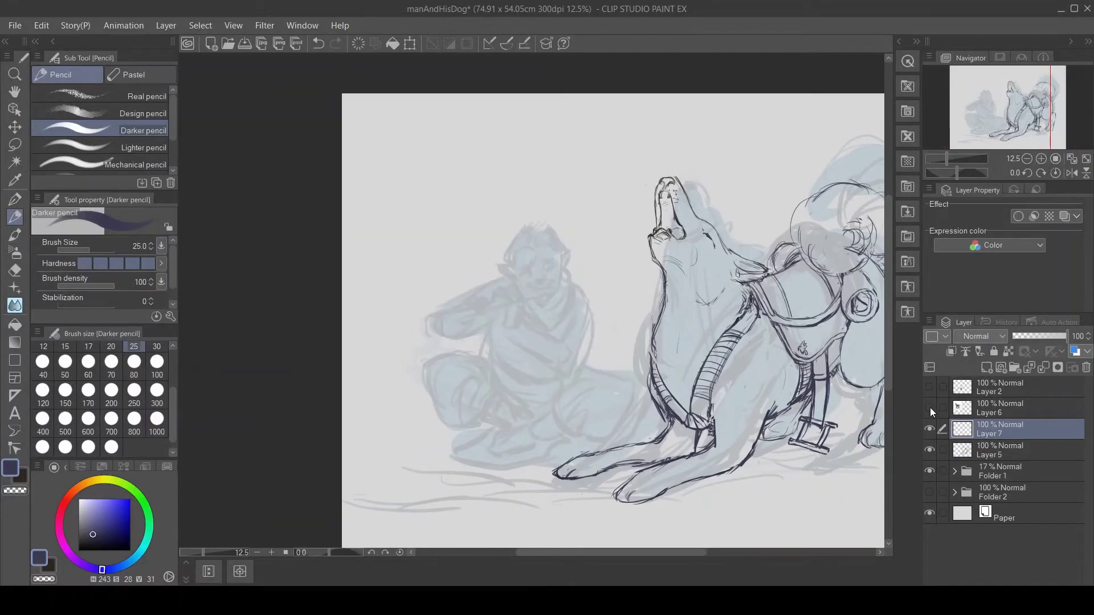
{"action": "left_click", "coordinate": [930, 387]}
{"action": "left_click", "coordinate": [1003, 387]}
{"action": "key", "text": "ctrl+t"}
{"action": "left_click_drag", "start_coordinate": [354, 237], "coordinate": [357, 109]}
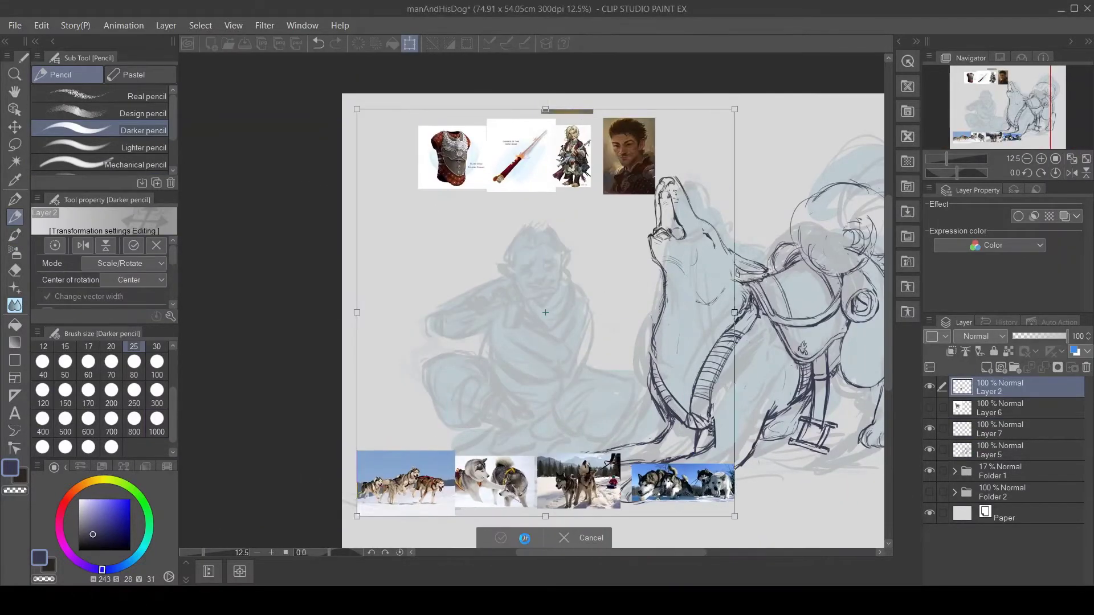
- Enlarge the armor, dagger and character references along the canvas's upper edge and move the husky photos down to the lower edge
{"action": "key", "text": "m"}
{"action": "mouse_move", "coordinate": [735, 268]}
{"action": "left_mouse_down"}
{"action": "mouse_move", "coordinate": [745, 196]}
{"action": "mouse_move", "coordinate": [342, 251]}
{"action": "left_mouse_up"}
{"action": "key", "text": "ctrl+t"}
{"action": "left_click_drag", "start_coordinate": [288, 367], "coordinate": [247, 340]}
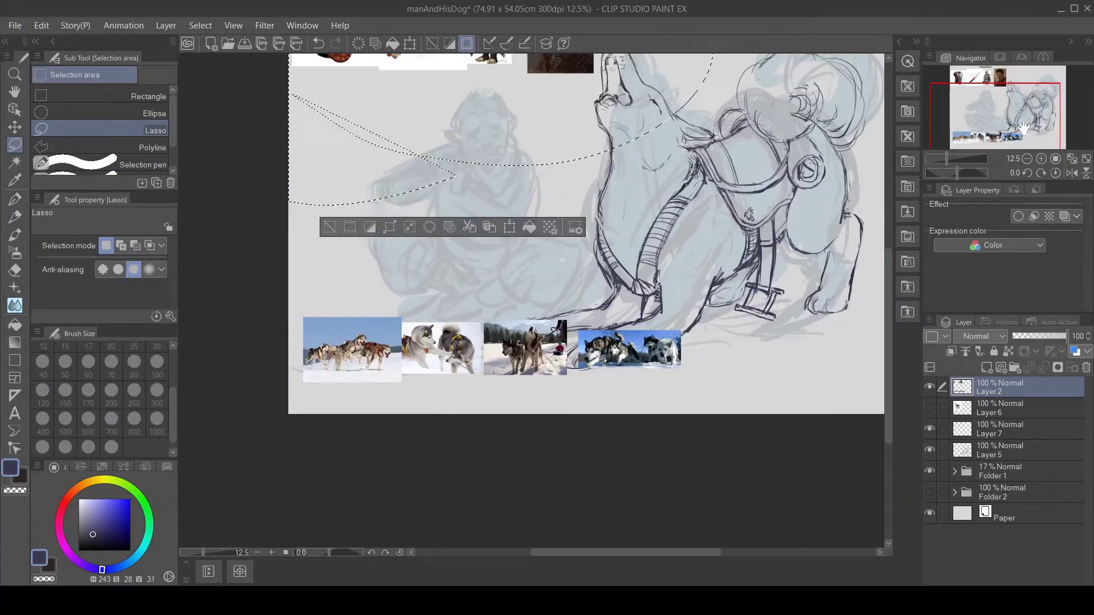
{"action": "key", "text": "ctrl+t"}
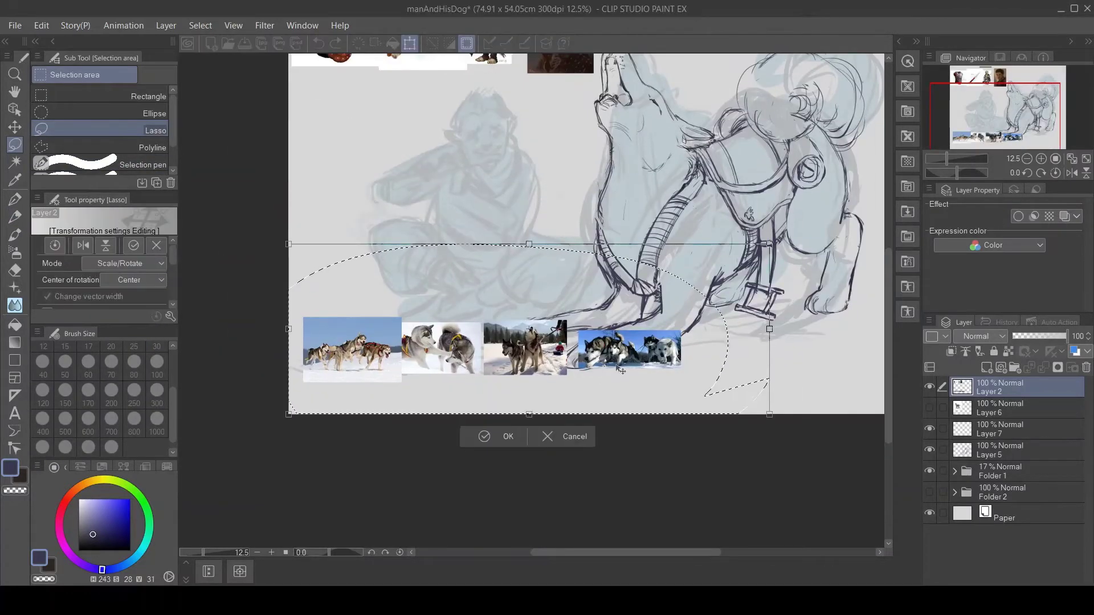
{"action": "left_click_drag", "start_coordinate": [621, 370], "coordinate": [621, 402]}
{"action": "key", "text": "Return"}
- Draw the warrior's eyes, nose, thick eyebrows and frown lines over the faint face sketch on Layer 7
{"action": "scroll", "coordinate": [436, 391], "scroll_direction": "up", "scroll_amount": 2}
{"action": "key", "text": "p"}
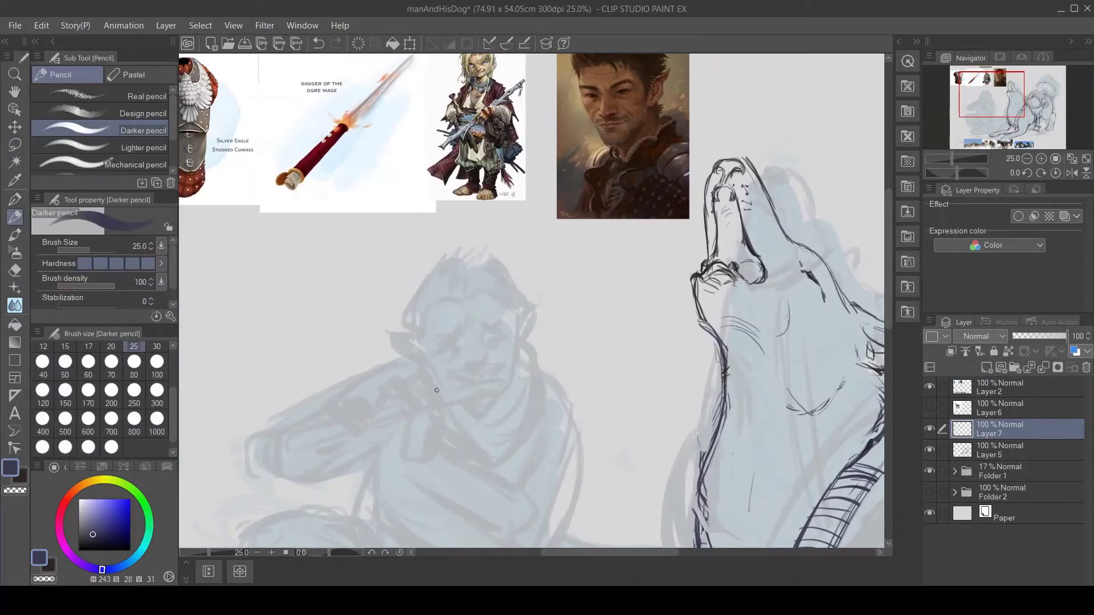
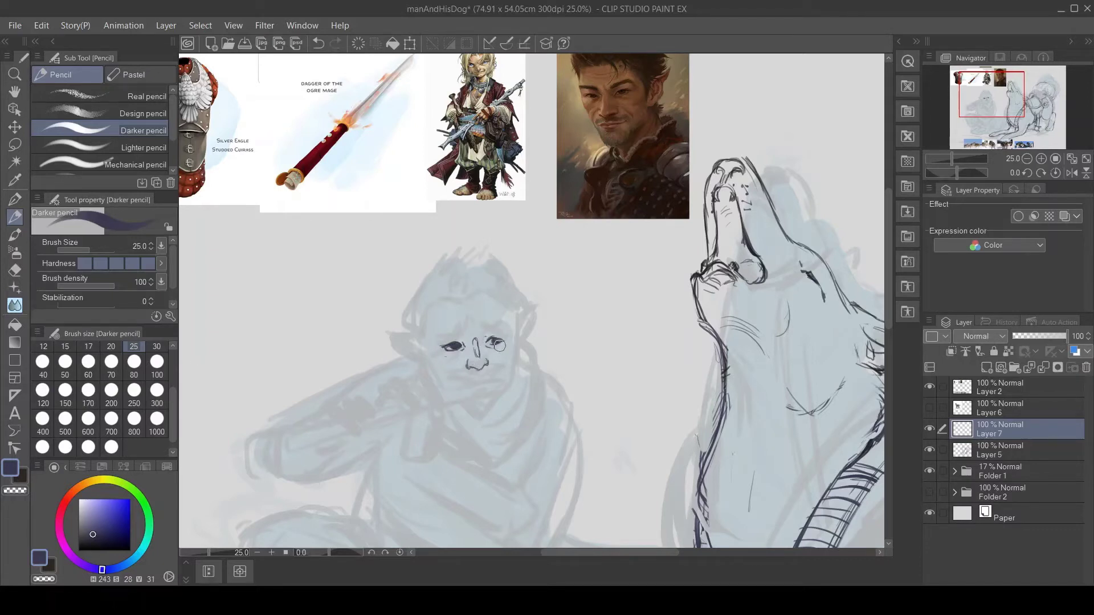
{"action": "scroll", "coordinate": [463, 347], "scroll_direction": "up", "scroll_amount": 2}
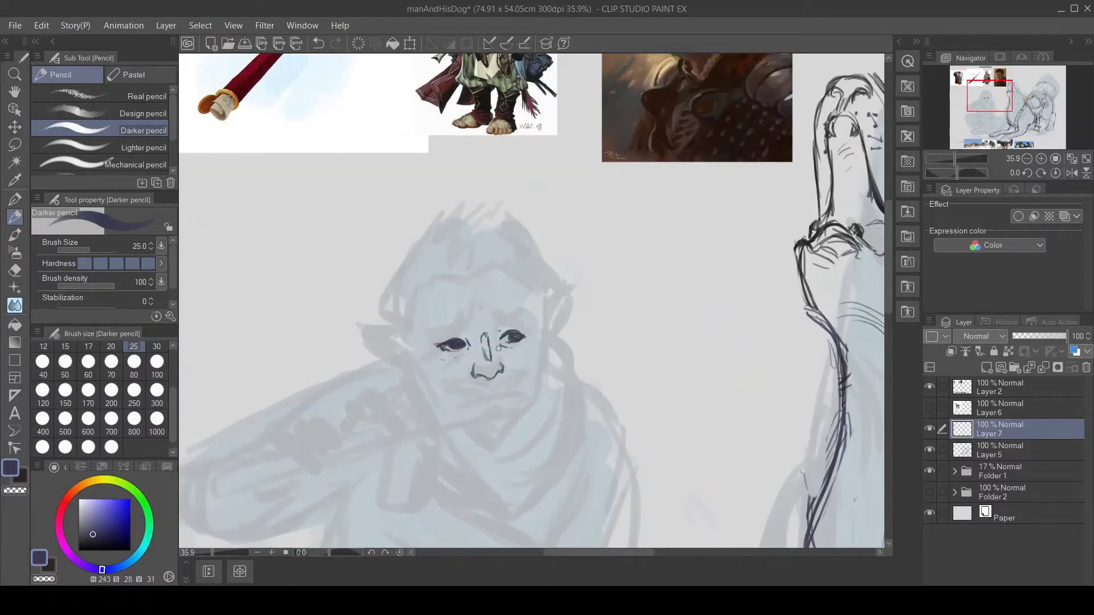
{"action": "left_click_drag", "start_coordinate": [499, 348], "coordinate": [500, 444]}
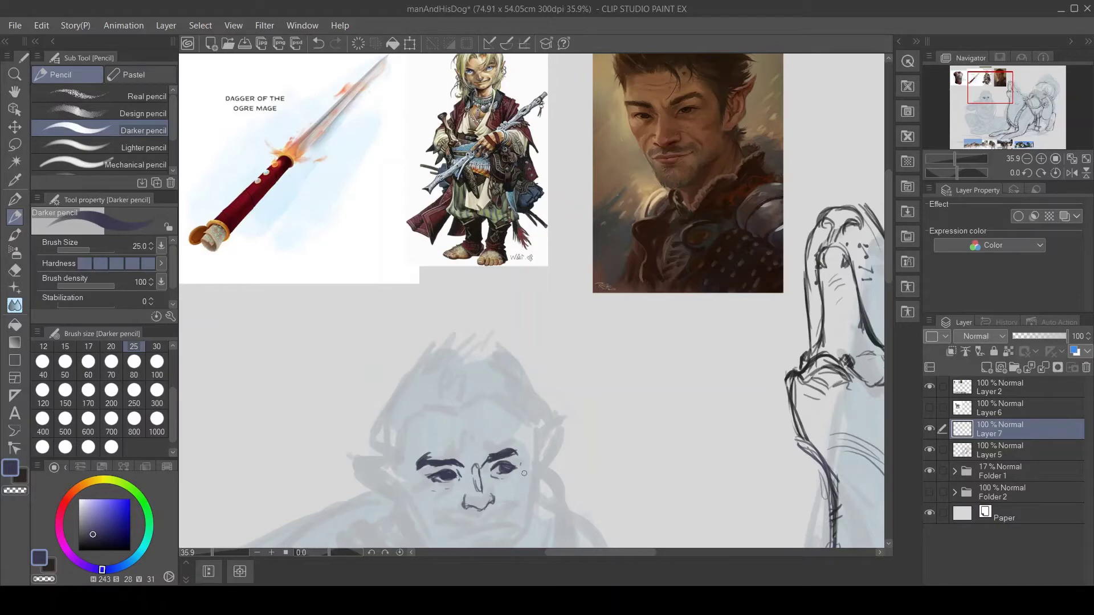
{"action": "left_click_drag", "start_coordinate": [996, 97], "coordinate": [995, 107]}
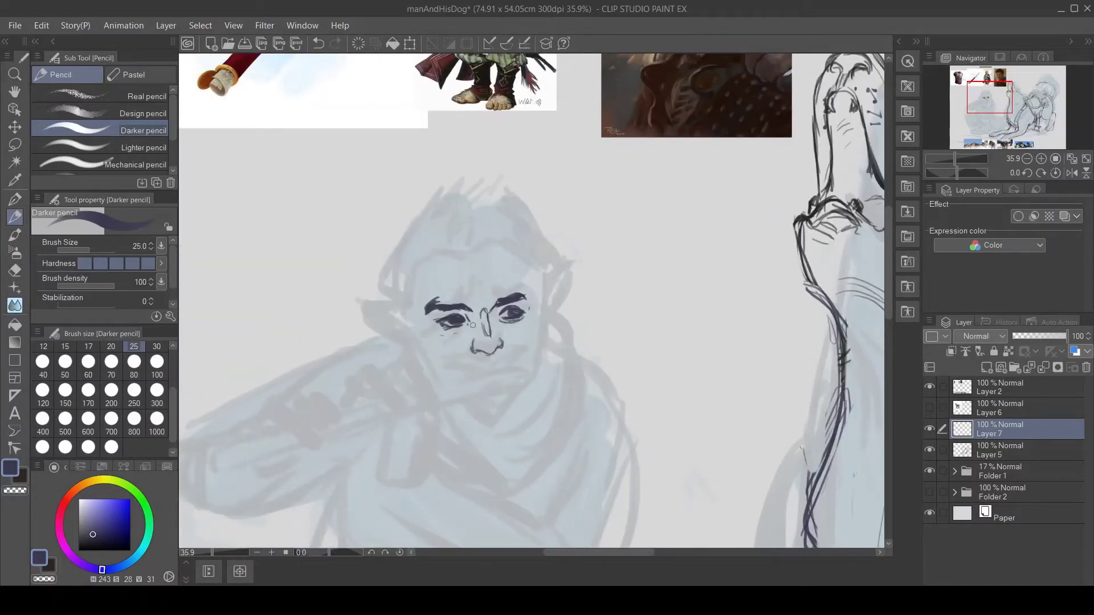
{"action": "left_click_drag", "start_coordinate": [472, 325], "coordinate": [520, 292]}
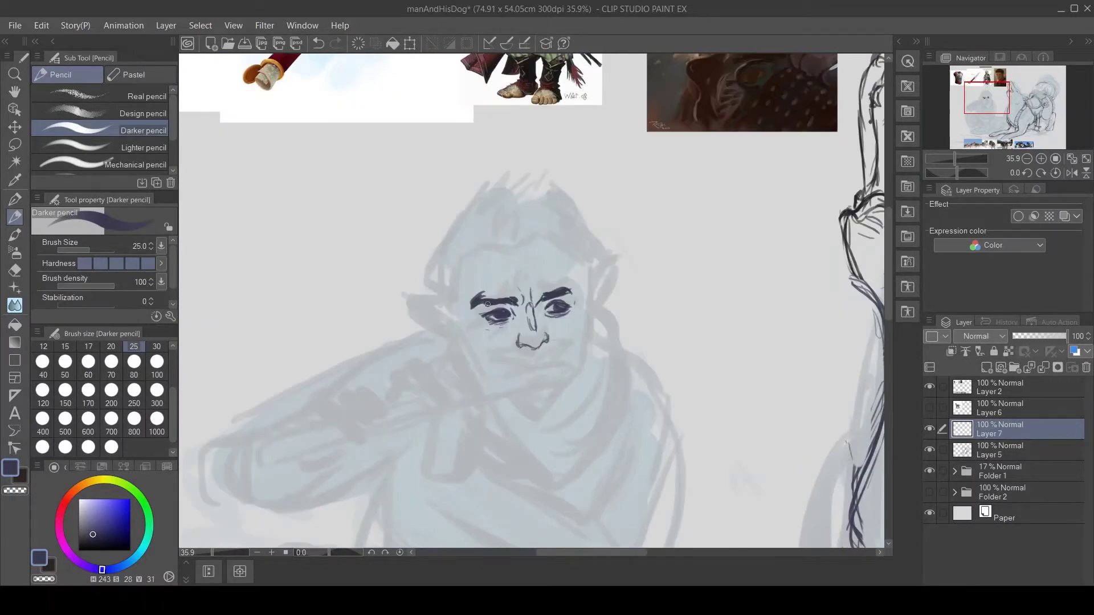
- Try a slight smile on the warrior's face and rework both eyes with lighter, more defined irises
{"action": "key", "text": "ctrl+plus"}
{"action": "left_click_drag", "start_coordinate": [552, 380], "coordinate": [522, 388]}
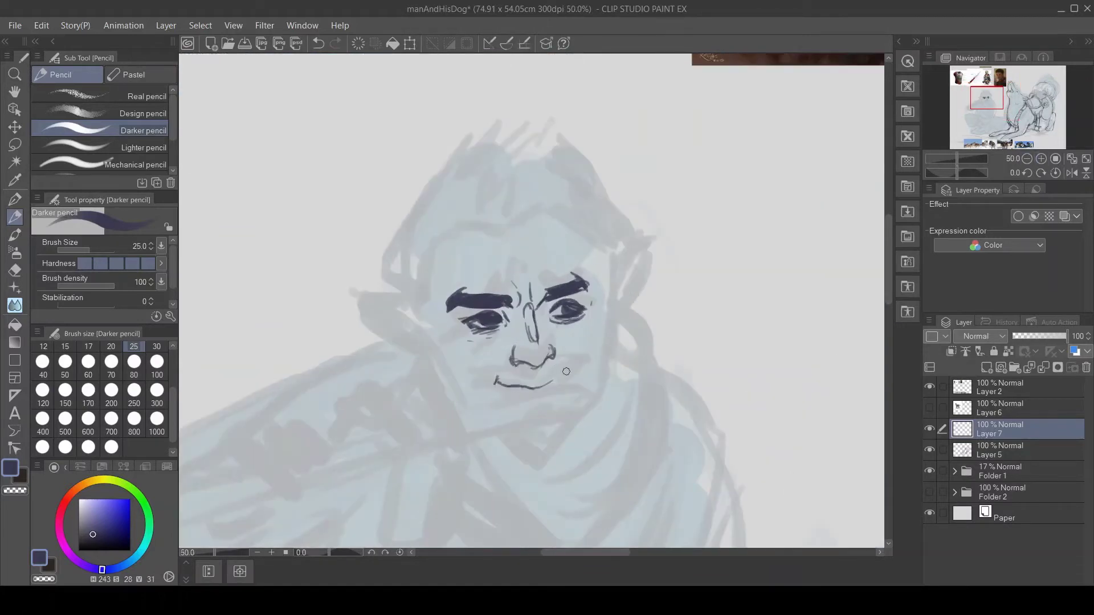
{"action": "mouse_move", "coordinate": [596, 313]}
{"action": "left_mouse_down"}
{"action": "mouse_move", "coordinate": [488, 319]}
{"action": "mouse_move", "coordinate": [507, 324]}
{"action": "left_mouse_up"}
{"action": "left_click_drag", "start_coordinate": [552, 317], "coordinate": [575, 306]}
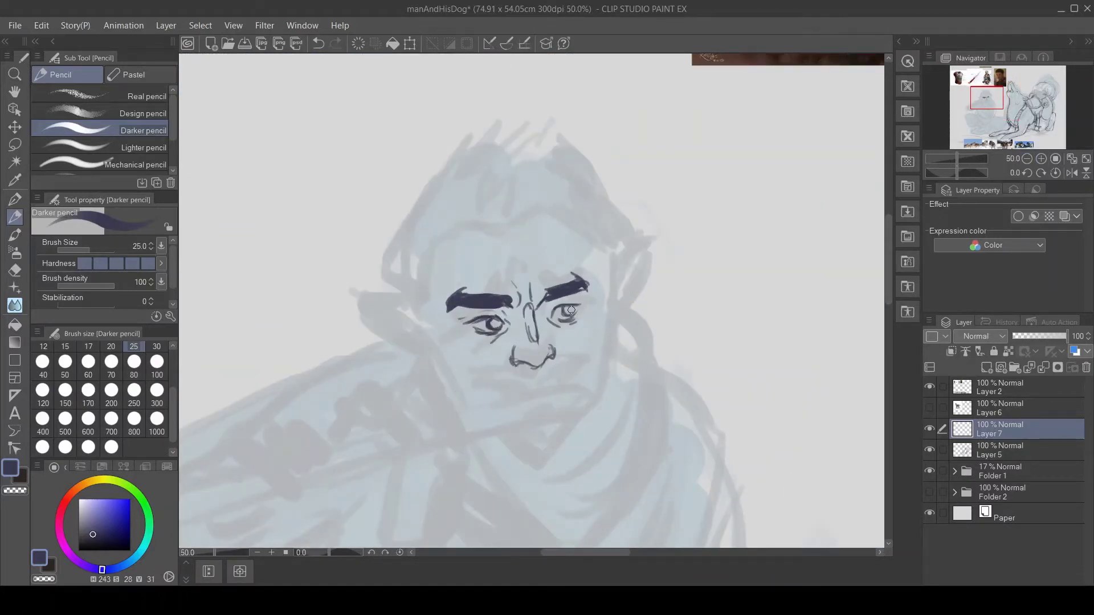
- Lasso the warrior's eyebrow above the eye nearer the flute, nudge it toward the nose and touch up the irises
{"action": "key", "text": "m"}
{"action": "left_click_drag", "start_coordinate": [433, 284], "coordinate": [483, 336]}
{"action": "left_click_drag", "start_coordinate": [536, 254], "coordinate": [532, 316]}
{"action": "key", "text": "ctrl+d"}
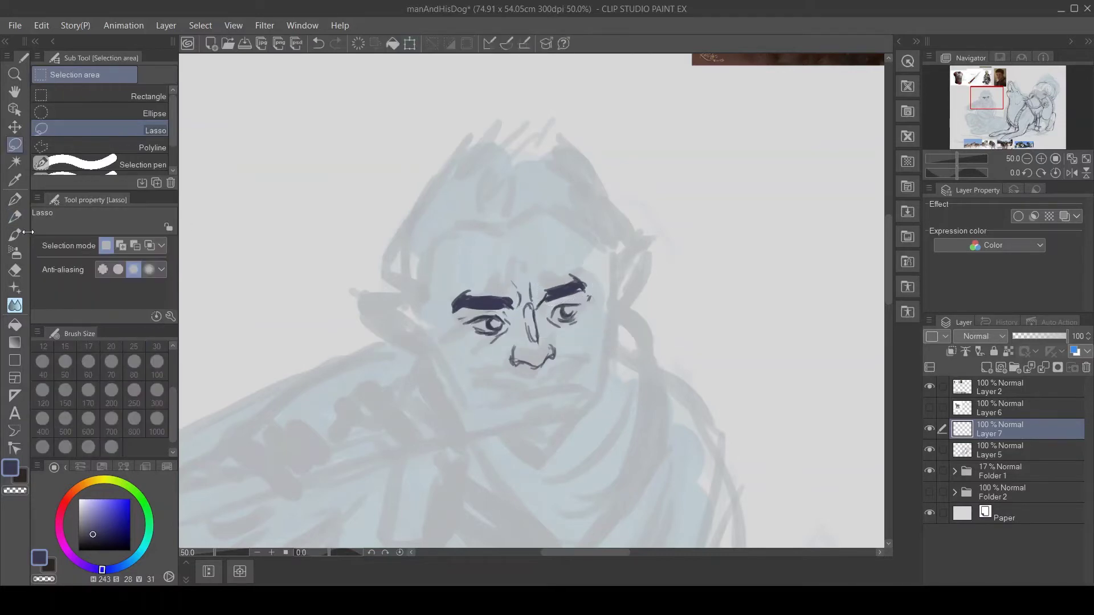
{"action": "key", "text": "p"}
{"action": "key", "text": "m"}
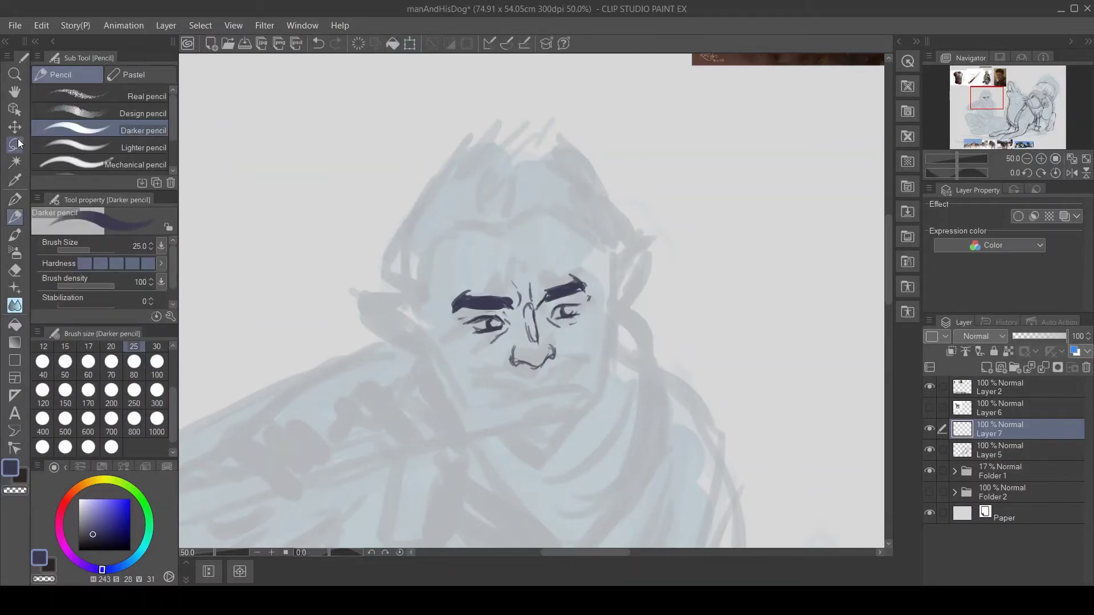
- Draw a wide smile with a lower-lip line beneath the warrior's nose on Layer 7
{"action": "key", "text": "ctrl+t"}
{"action": "mouse_move", "coordinate": [534, 337]}
{"action": "left_mouse_down"}
{"action": "mouse_move", "coordinate": [558, 378]}
{"action": "mouse_move", "coordinate": [504, 372]}
{"action": "left_mouse_up"}
{"action": "key", "text": "Return"}
{"action": "key", "text": "p"}
{"action": "key", "text": "e"}
{"action": "key", "text": "p"}
{"action": "key", "text": "ctrl+z"}
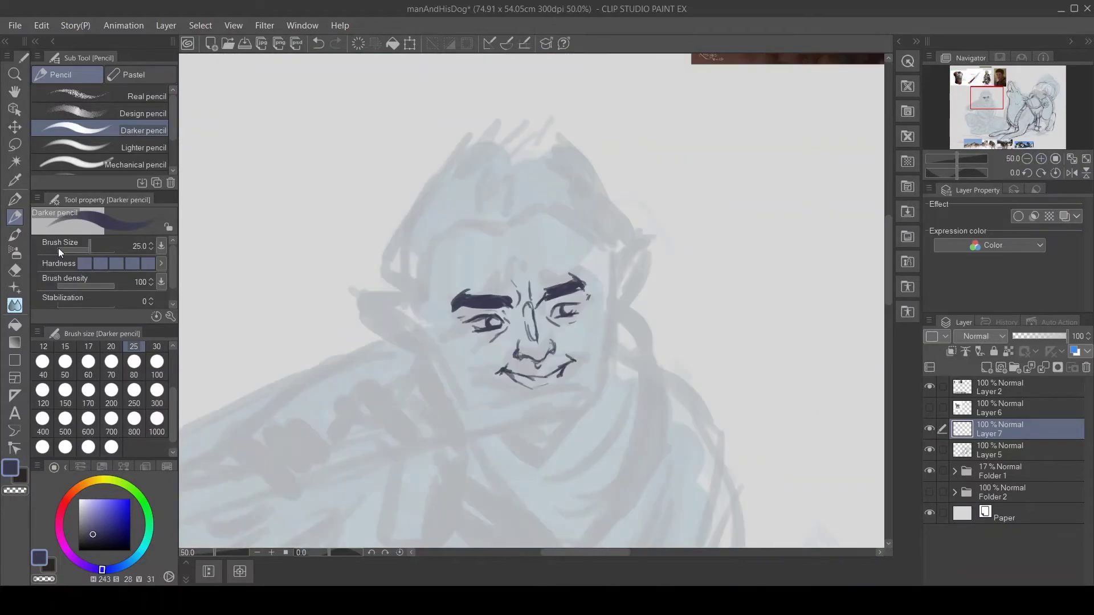
- Erase both of the warrior's thick eyebrows and adjust the remaining facial features with a free transform
{"action": "key", "text": "e"}
{"action": "left_click_drag", "start_coordinate": [456, 300], "coordinate": [566, 251]}
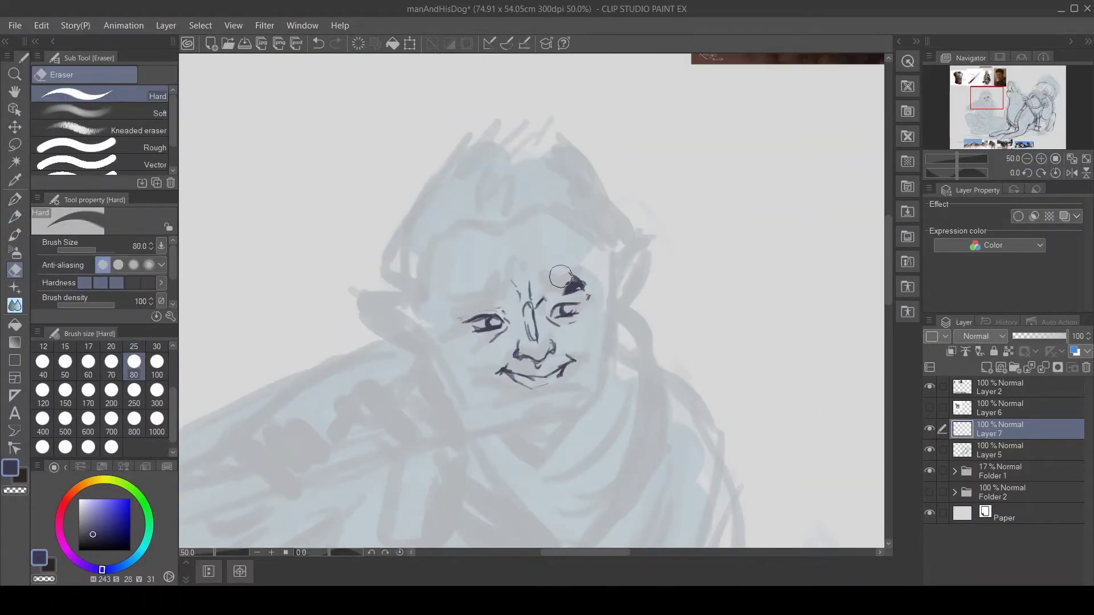
{"action": "key", "text": "p"}
{"action": "key", "text": "ctrl+minus"}
{"action": "key", "text": "ctrl+t"}
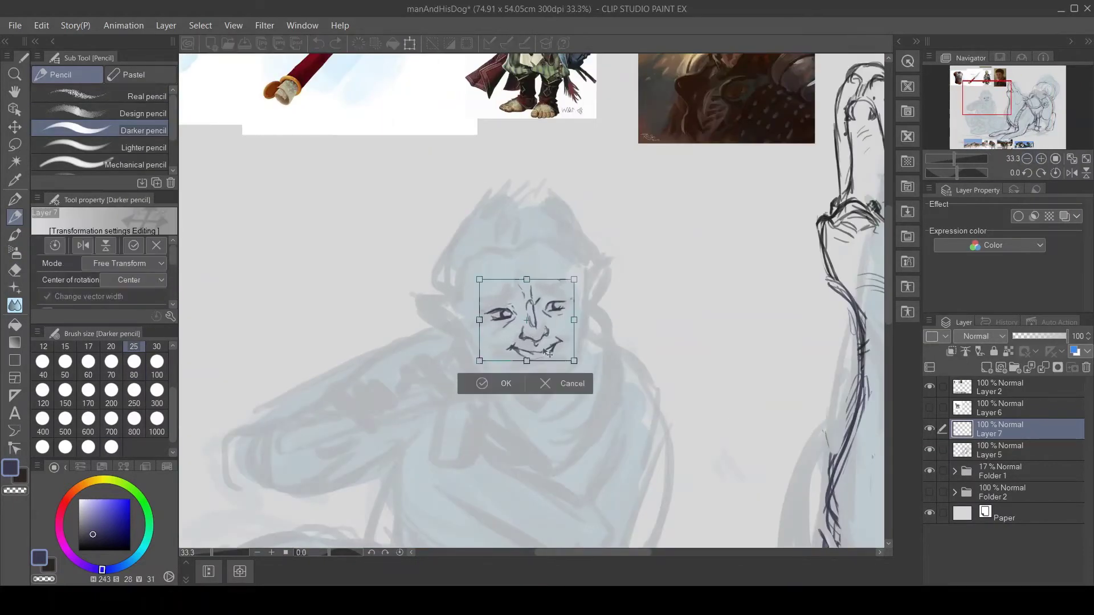
{"action": "key", "text": "Return"}
- Redraw both eyebrows as slimmer dark strokes angled toward the nose, closer to the portrait reference
{"action": "left_click_drag", "start_coordinate": [513, 292], "coordinate": [478, 303]}
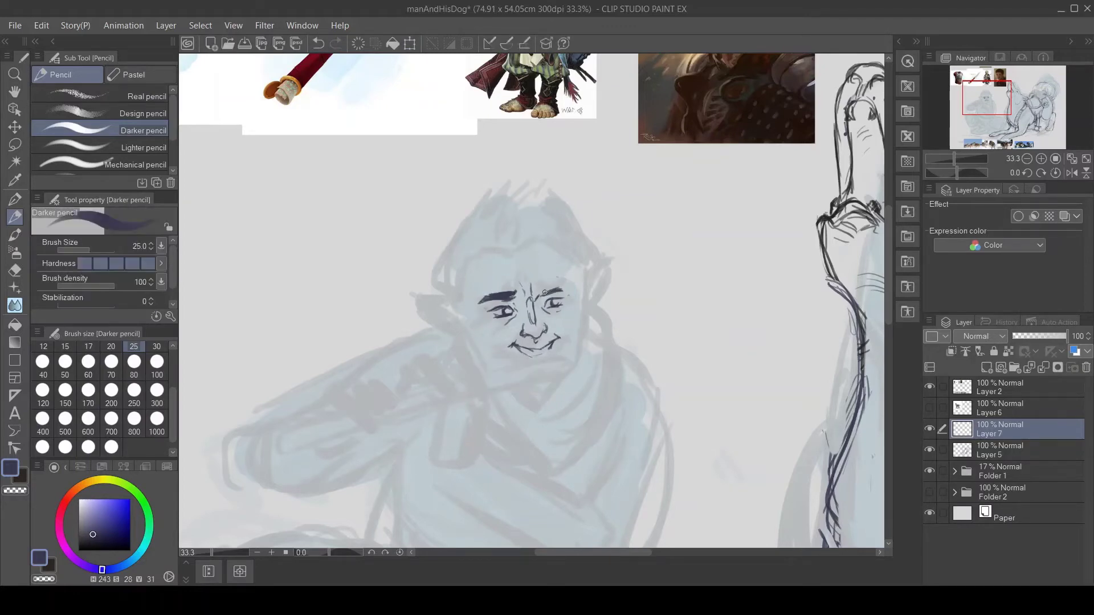
{"action": "scroll", "coordinate": [544, 292], "scroll_direction": "down", "scroll_amount": 3}
{"action": "mouse_move", "coordinate": [545, 292]}
{"action": "left_mouse_down"}
{"action": "mouse_move", "coordinate": [565, 288]}
{"action": "mouse_move", "coordinate": [456, 299]}
{"action": "mouse_move", "coordinate": [515, 283]}
{"action": "left_mouse_up"}
{"action": "scroll", "coordinate": [513, 290], "scroll_direction": "up", "scroll_amount": 5}
{"action": "key", "text": "e"}
{"action": "key", "text": "p"}
{"action": "scroll", "coordinate": [1026, 160], "scroll_direction": "down", "scroll_amount": 3}
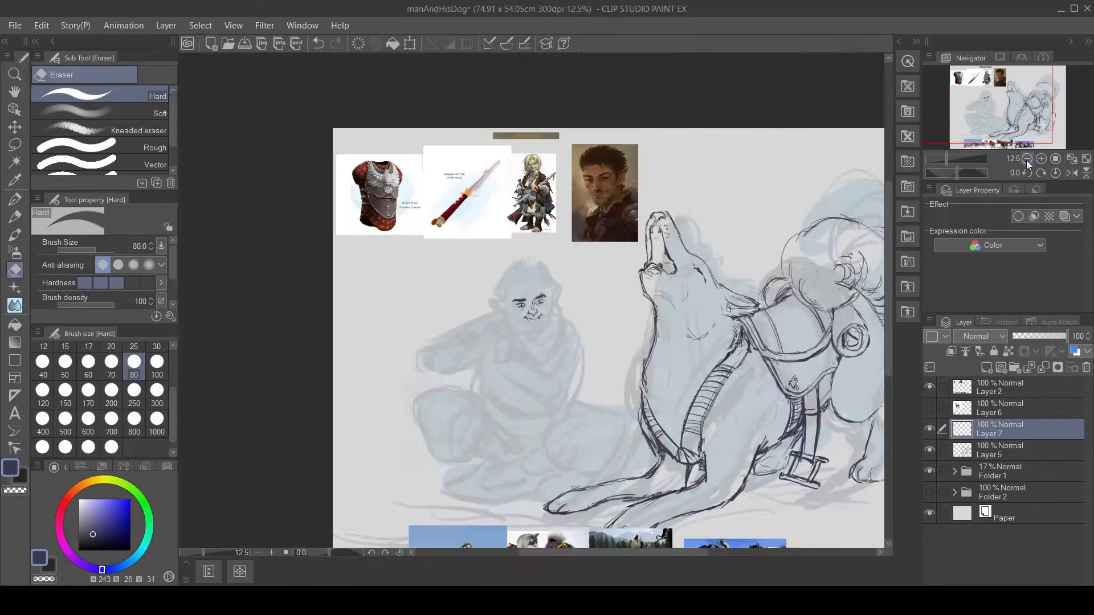
{"action": "scroll", "coordinate": [1027, 160], "scroll_direction": "up", "scroll_amount": 3}
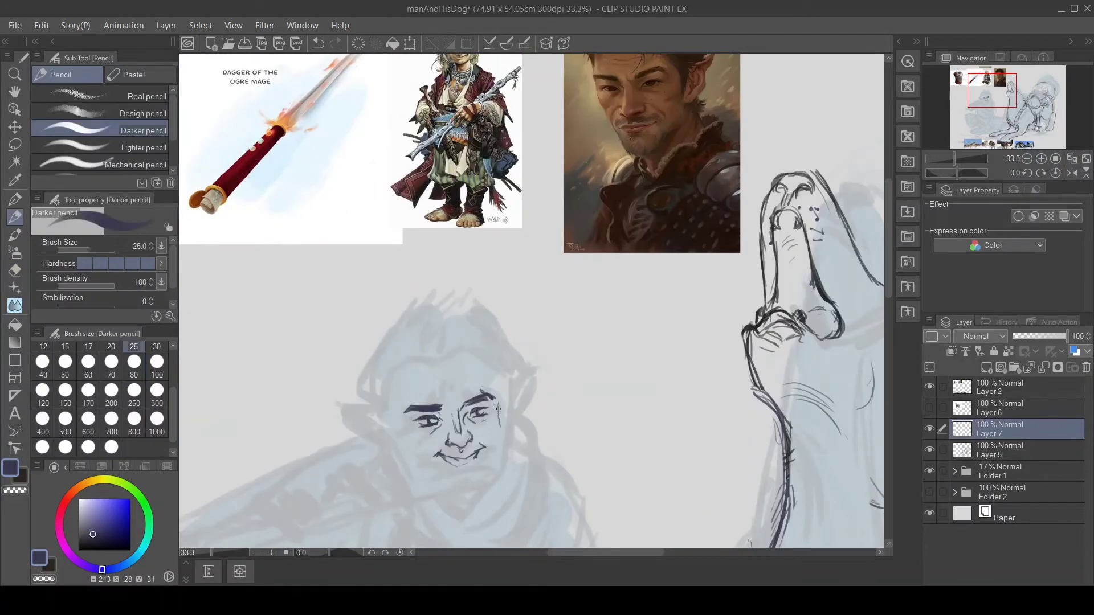
- Outline the warrior's jaw, the pointed ear on the flute side and the opposite edge of the forehead
{"action": "mouse_move", "coordinate": [421, 476]}
{"action": "left_mouse_down"}
{"action": "mouse_move", "coordinate": [498, 461]}
{"action": "mouse_move", "coordinate": [456, 489]}
{"action": "left_mouse_up"}
{"action": "left_click_drag", "start_coordinate": [353, 399], "coordinate": [393, 444]}
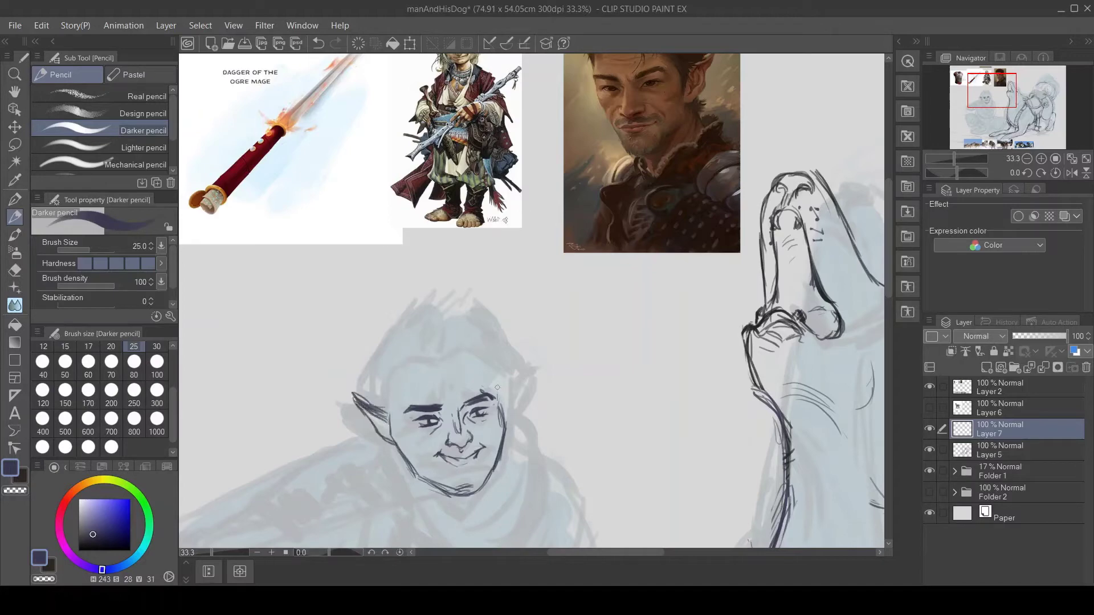
{"action": "left_click_drag", "start_coordinate": [473, 356], "coordinate": [500, 402]}
{"action": "scroll", "coordinate": [500, 402], "scroll_direction": "up", "scroll_amount": 2}
- Replace the wide smile with a softer, lopsided smirk and add frown lines beside thickened eyebrows
{"action": "mouse_move", "coordinate": [431, 453]}
{"action": "left_mouse_down"}
{"action": "mouse_move", "coordinate": [468, 442]}
{"action": "mouse_move", "coordinate": [448, 474]}
{"action": "left_mouse_up"}
{"action": "key", "text": "ctrl+z"}
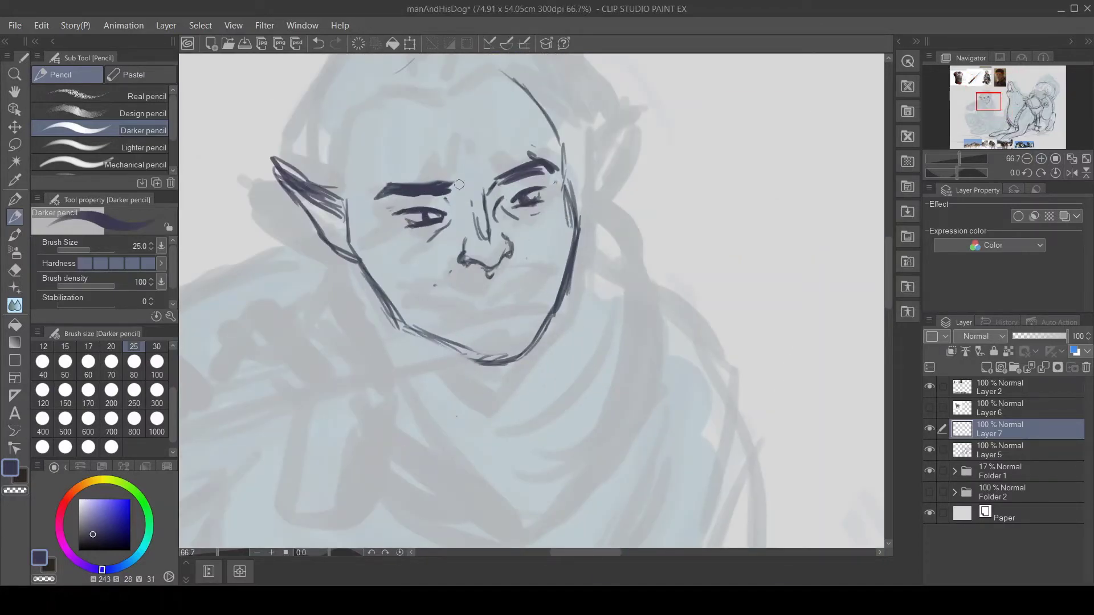
{"action": "left_click_drag", "start_coordinate": [454, 171], "coordinate": [459, 195]}
{"action": "mouse_move", "coordinate": [487, 166]}
{"action": "left_mouse_down"}
{"action": "mouse_move", "coordinate": [493, 188]}
{"action": "mouse_move", "coordinate": [546, 167]}
{"action": "left_mouse_up"}
{"action": "left_click_drag", "start_coordinate": [387, 196], "coordinate": [455, 182]}
{"action": "left_click_drag", "start_coordinate": [506, 296], "coordinate": [465, 292]}
{"action": "left_click_drag", "start_coordinate": [442, 290], "coordinate": [504, 314]}
{"action": "left_click_drag", "start_coordinate": [521, 299], "coordinate": [541, 255]}
{"action": "left_click_drag", "start_coordinate": [452, 295], "coordinate": [471, 310]}
{"action": "left_click_drag", "start_coordinate": [478, 304], "coordinate": [510, 302]}
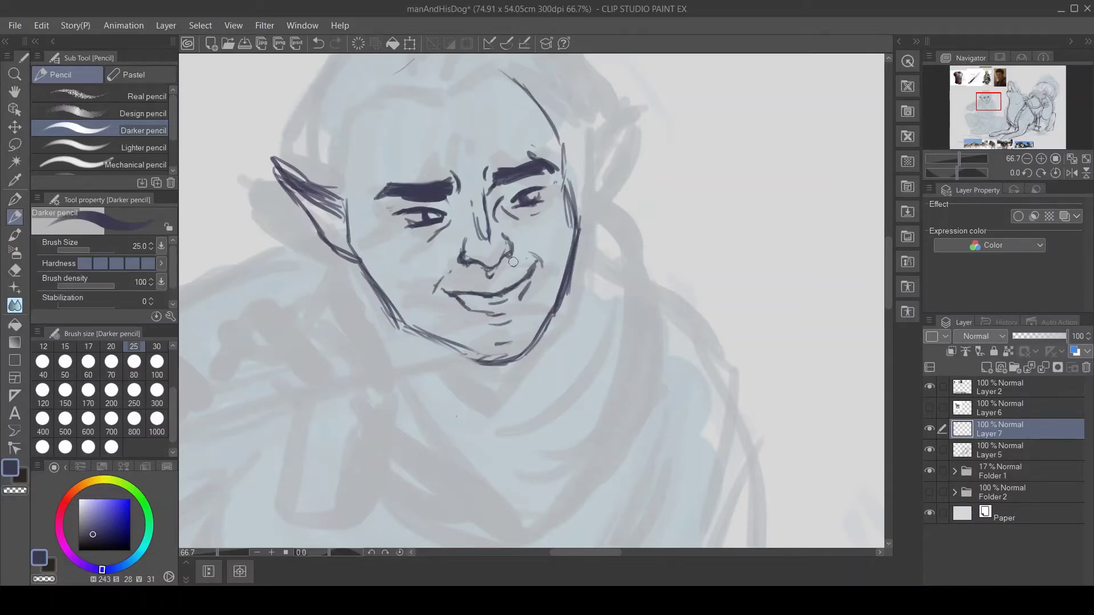
- Rotate the whole face drawing slightly clockwise with a free transform
{"action": "left_click", "coordinate": [1027, 159]}
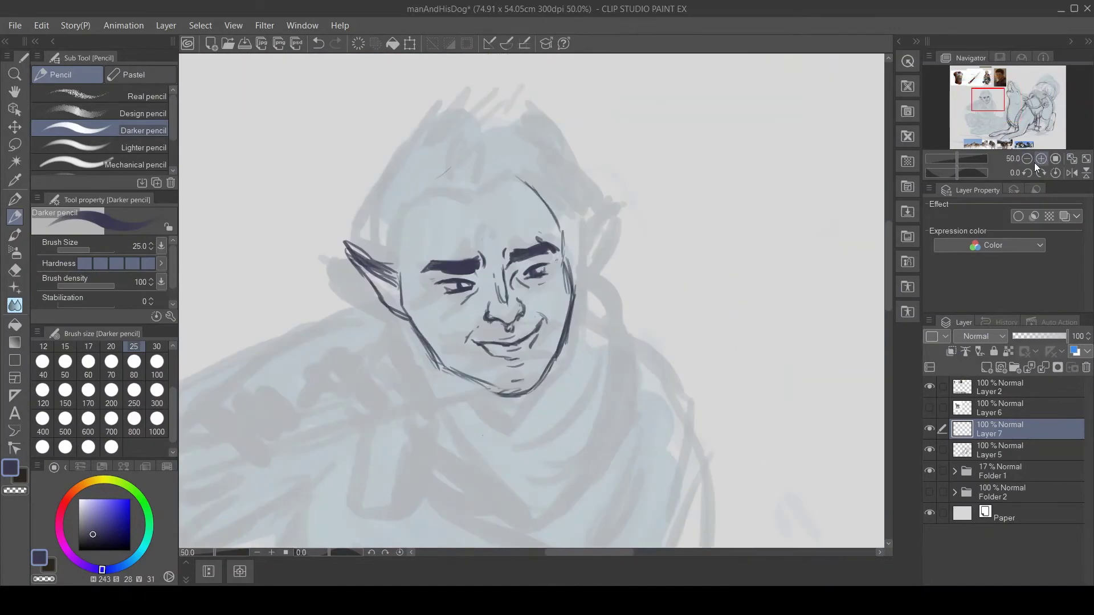
{"action": "key", "text": "ctrl+t"}
{"action": "left_click_drag", "start_coordinate": [462, 168], "coordinate": [477, 161]}
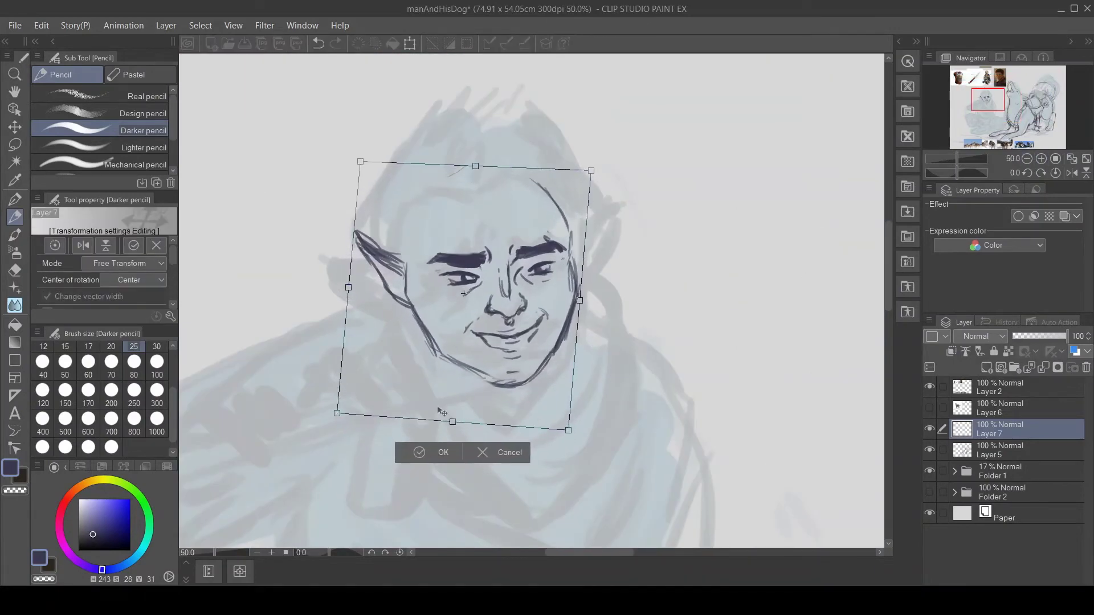
{"action": "key", "text": "Return"}
- Refine the pointed ear's inner lines and darken the jawline, erasing the stray strokes along its edge
{"action": "key", "text": "e"}
{"action": "key", "text": "p"}
{"action": "left_click_drag", "start_coordinate": [379, 246], "coordinate": [418, 328]}
{"action": "key", "text": "e"}
{"action": "mouse_move", "coordinate": [422, 268]}
{"action": "left_mouse_down"}
{"action": "mouse_move", "coordinate": [407, 325]}
{"action": "mouse_move", "coordinate": [425, 329]}
{"action": "left_mouse_up"}
{"action": "key", "text": "p"}
{"action": "left_click_drag", "start_coordinate": [572, 322], "coordinate": [541, 369]}
{"action": "mouse_move", "coordinate": [433, 342]}
{"action": "left_mouse_down"}
{"action": "mouse_move", "coordinate": [487, 377]}
{"action": "mouse_move", "coordinate": [530, 388]}
{"action": "left_mouse_up"}
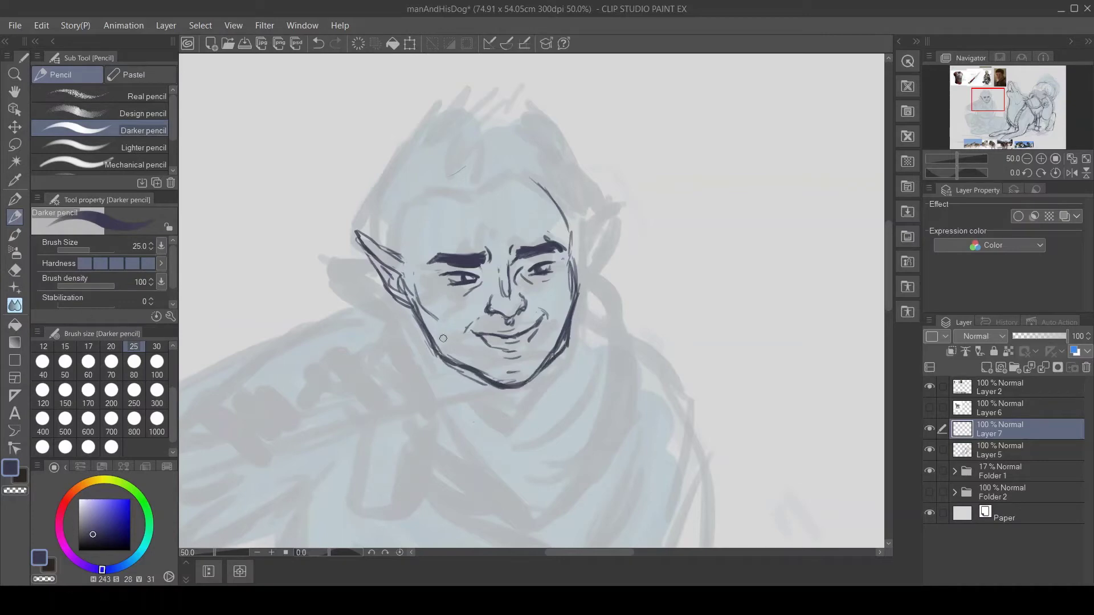
{"action": "key", "text": "e"}
{"action": "mouse_move", "coordinate": [413, 315]}
{"action": "left_mouse_down"}
{"action": "mouse_move", "coordinate": [450, 359]}
{"action": "mouse_move", "coordinate": [490, 382]}
{"action": "left_mouse_up"}
{"action": "left_click_drag", "start_coordinate": [562, 338], "coordinate": [544, 353]}
- Lasso the warrior's mouth and adjust it with a transform
{"action": "key", "text": "m"}
{"action": "left_click_drag", "start_coordinate": [456, 312], "coordinate": [463, 339]}
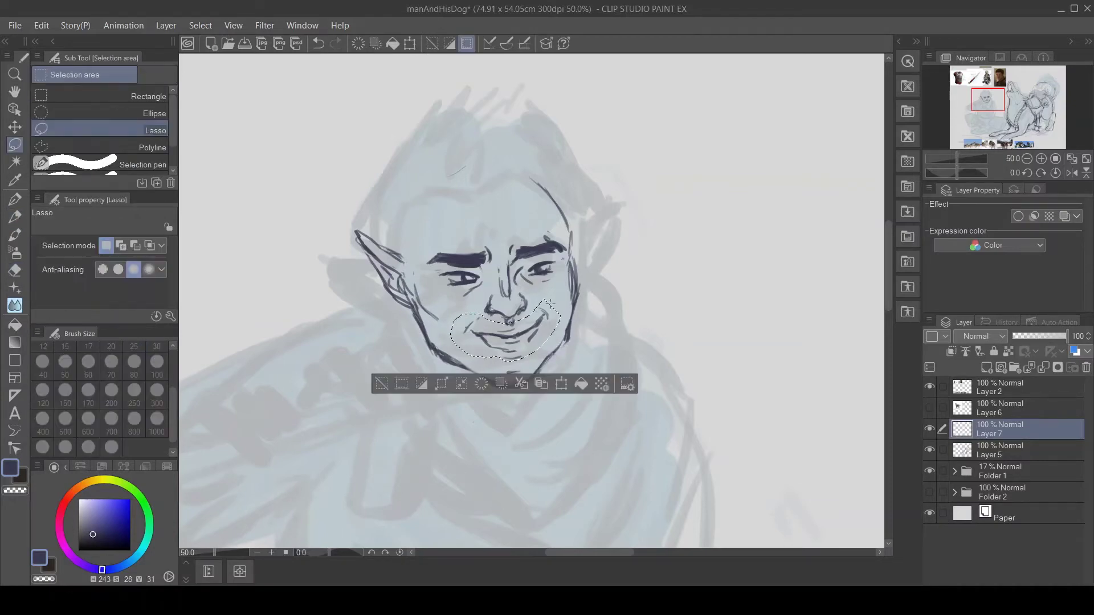
{"action": "key", "text": "ctrl+t"}
{"action": "key", "text": "Return"}
- Lasso the warrior's whole head and readjust its placement over the faint sketch with a free transform
{"action": "left_click_drag", "start_coordinate": [570, 188], "coordinate": [530, 394]}
{"action": "key", "text": "ctrl+t"}
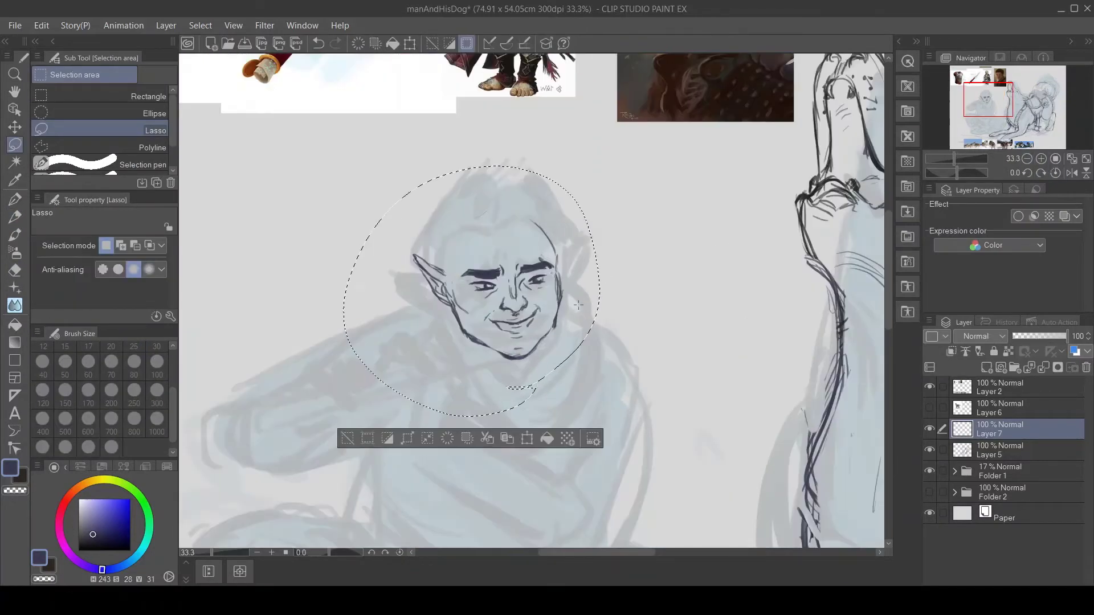
{"action": "left_click_drag", "start_coordinate": [607, 157], "coordinate": [595, 165]}
{"action": "key", "text": "Return"}
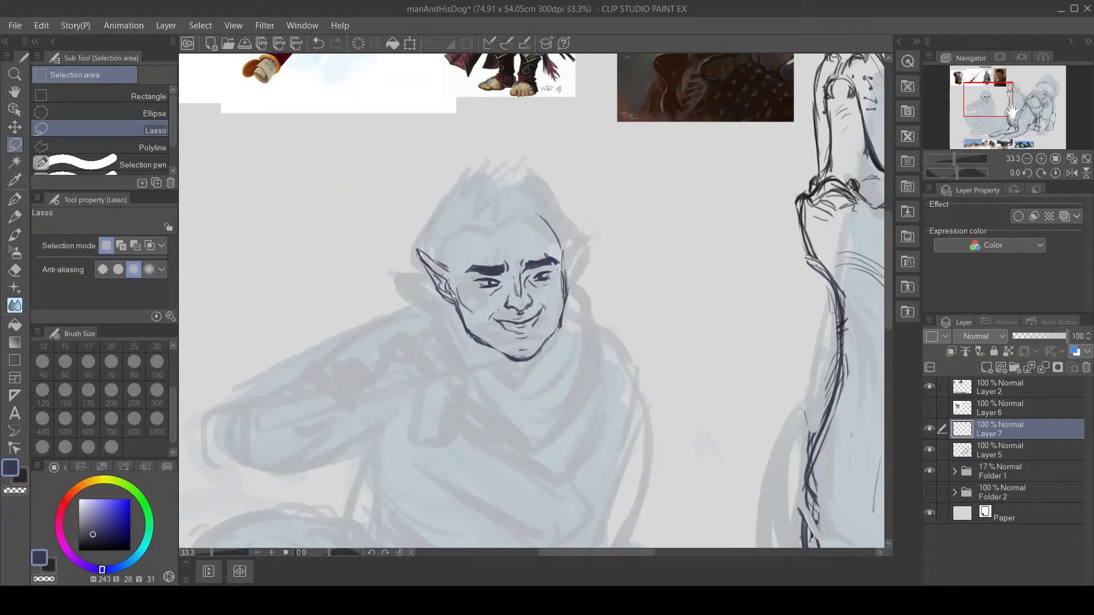
- Draw the second pointed ear, the sideburn edge and the hairline across the warrior's forehead
{"action": "mouse_move", "coordinate": [554, 248]}
{"action": "left_mouse_down"}
{"action": "mouse_move", "coordinate": [497, 393]}
{"action": "mouse_move", "coordinate": [507, 424]}
{"action": "left_mouse_up"}
{"action": "key", "text": "p"}
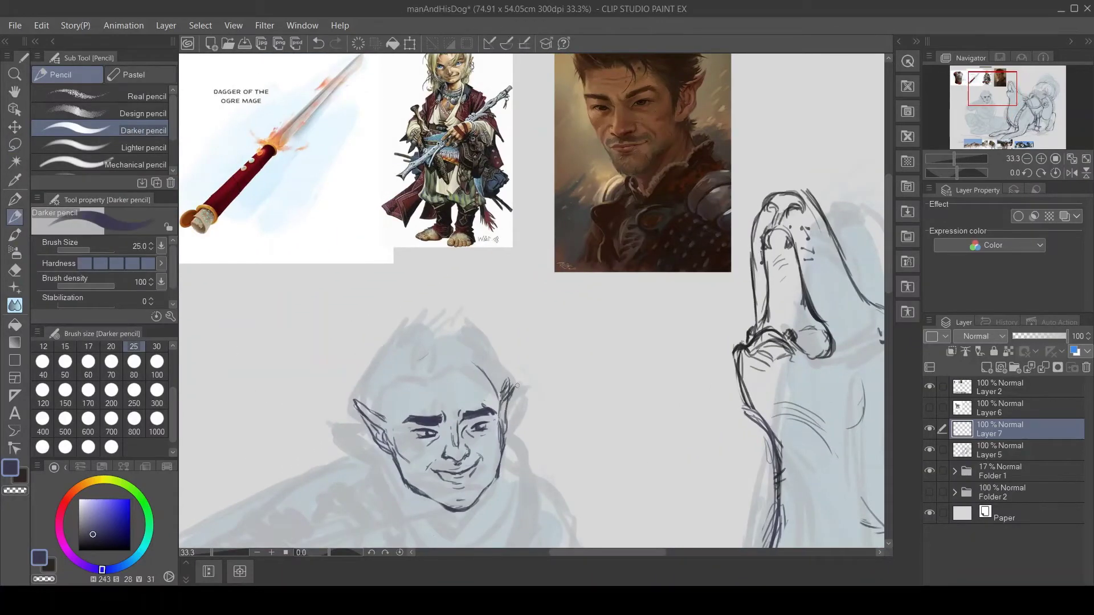
{"action": "left_click_drag", "start_coordinate": [515, 386], "coordinate": [504, 444]}
{"action": "left_click_drag", "start_coordinate": [393, 404], "coordinate": [388, 445]}
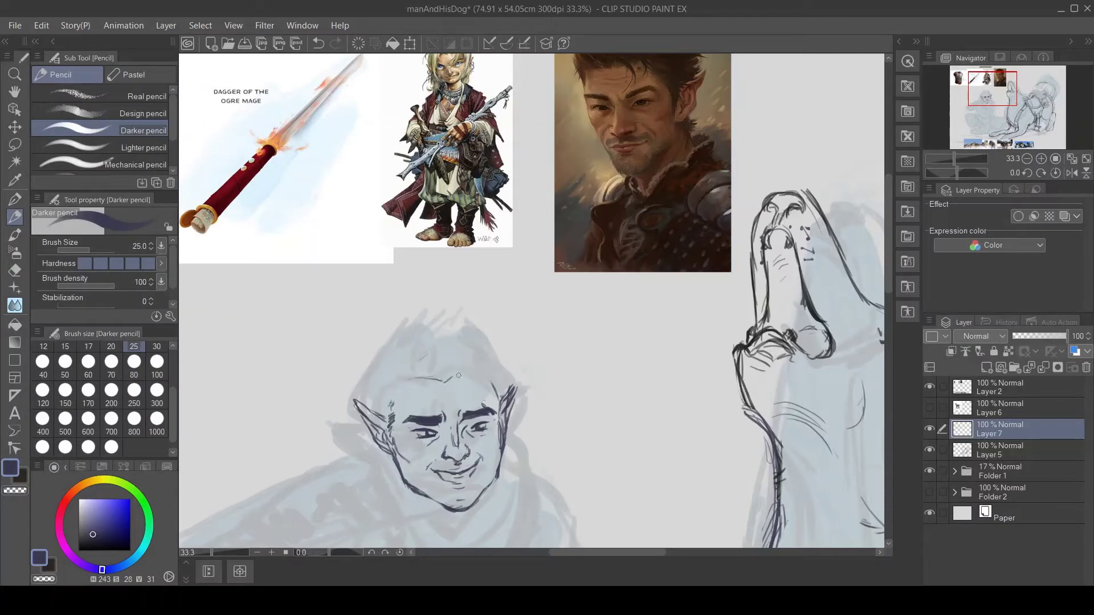
{"action": "left_click_drag", "start_coordinate": [459, 375], "coordinate": [494, 378]}
{"action": "mouse_move", "coordinate": [454, 377]}
{"action": "left_mouse_down"}
{"action": "mouse_move", "coordinate": [391, 401]}
{"action": "mouse_move", "coordinate": [432, 376]}
{"action": "left_mouse_up"}
{"action": "key", "text": "e"}
- Hatch short stubble along the warrior's chin, jaw and upper lip, and add hair strokes beside both ears
{"action": "left_click_drag", "start_coordinate": [997, 89], "coordinate": [998, 94]}
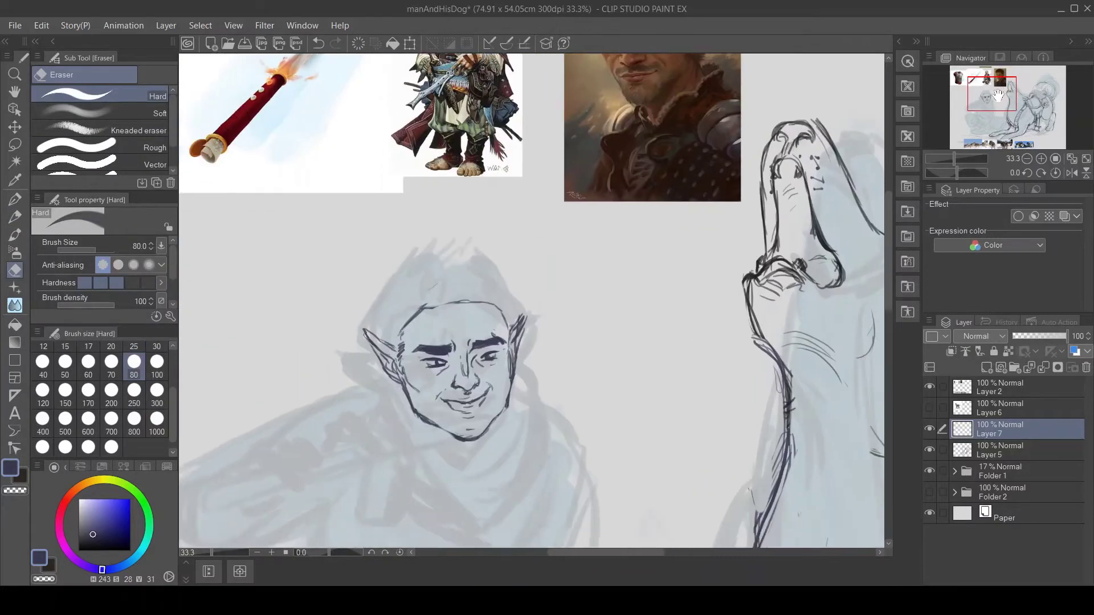
{"action": "key", "text": "ctrl+plus"}
{"action": "key", "text": "p"}
{"action": "left_click_drag", "start_coordinate": [433, 485], "coordinate": [430, 508]}
{"action": "left_click_drag", "start_coordinate": [464, 475], "coordinate": [461, 491]}
{"action": "left_click_drag", "start_coordinate": [410, 475], "coordinate": [401, 490]}
{"action": "left_click_drag", "start_coordinate": [481, 442], "coordinate": [485, 445]}
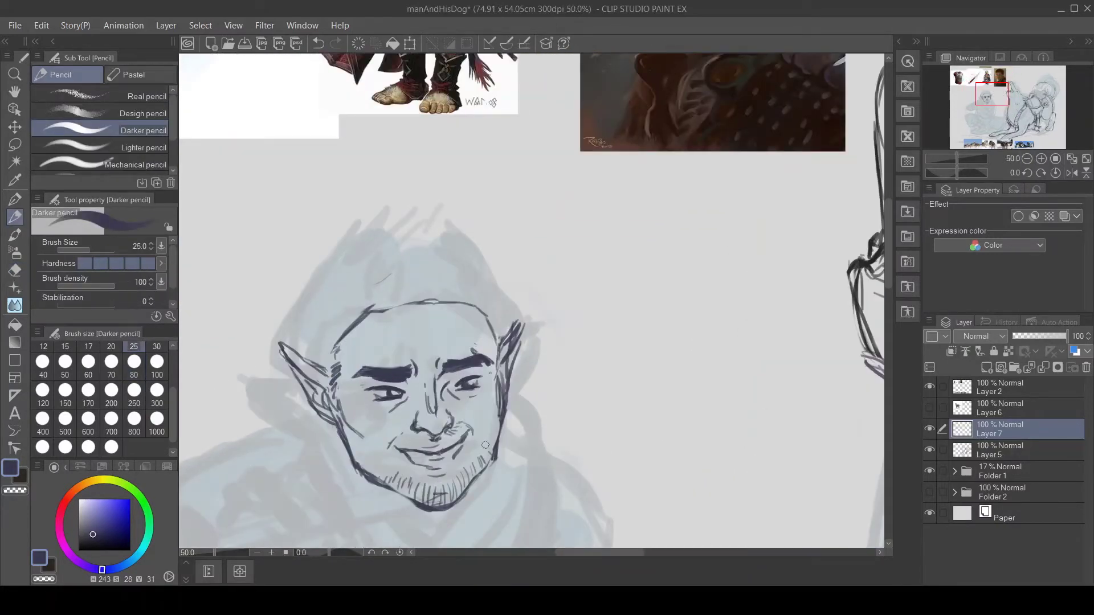
{"action": "left_click_drag", "start_coordinate": [330, 370], "coordinate": [337, 413]}
{"action": "left_click_drag", "start_coordinate": [504, 388], "coordinate": [512, 422]}
- Draw the warrior's tousled, swept-back hair with flowing strands over the crown, forehead and sides
{"action": "key", "text": "ctrl+minus"}
{"action": "key", "text": "ctrl+minus"}
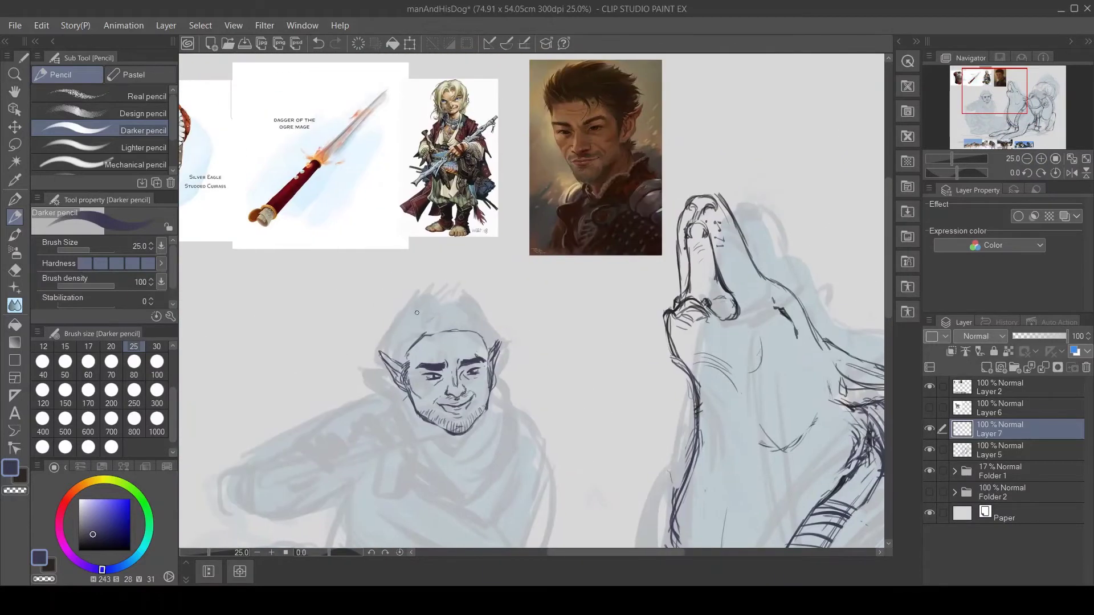
{"action": "left_click_drag", "start_coordinate": [451, 327], "coordinate": [453, 289]}
{"action": "left_click_drag", "start_coordinate": [424, 335], "coordinate": [381, 326]}
{"action": "left_click_drag", "start_coordinate": [383, 350], "coordinate": [398, 346]}
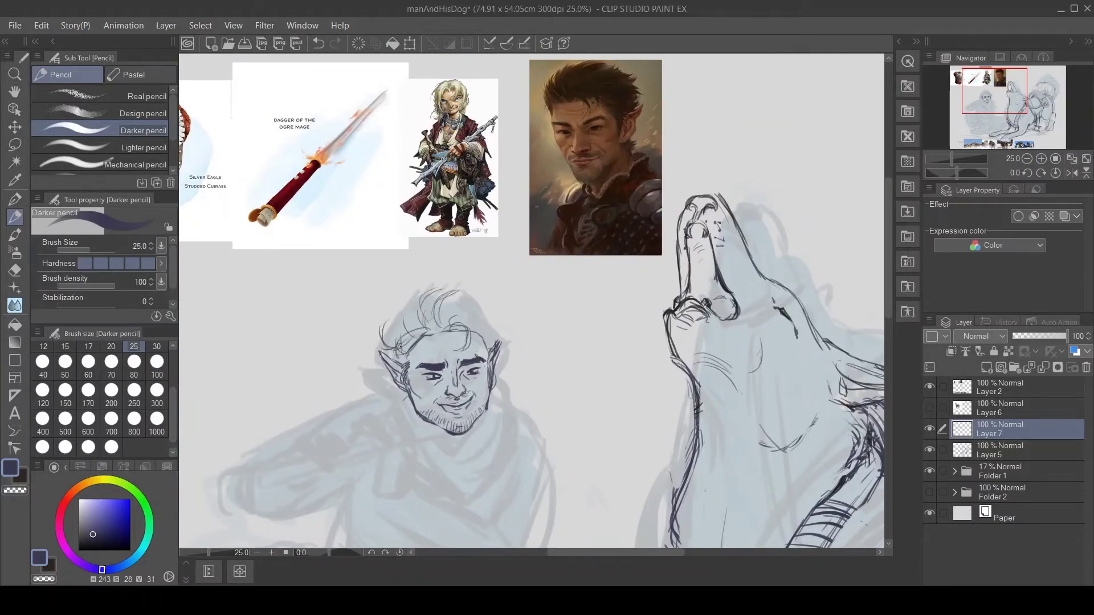
{"action": "left_click_drag", "start_coordinate": [447, 295], "coordinate": [482, 297]}
{"action": "mouse_move", "coordinate": [437, 283]}
{"action": "left_mouse_down"}
{"action": "mouse_move", "coordinate": [418, 313]}
{"action": "mouse_move", "coordinate": [497, 349]}
{"action": "mouse_move", "coordinate": [457, 306]}
{"action": "left_mouse_up"}
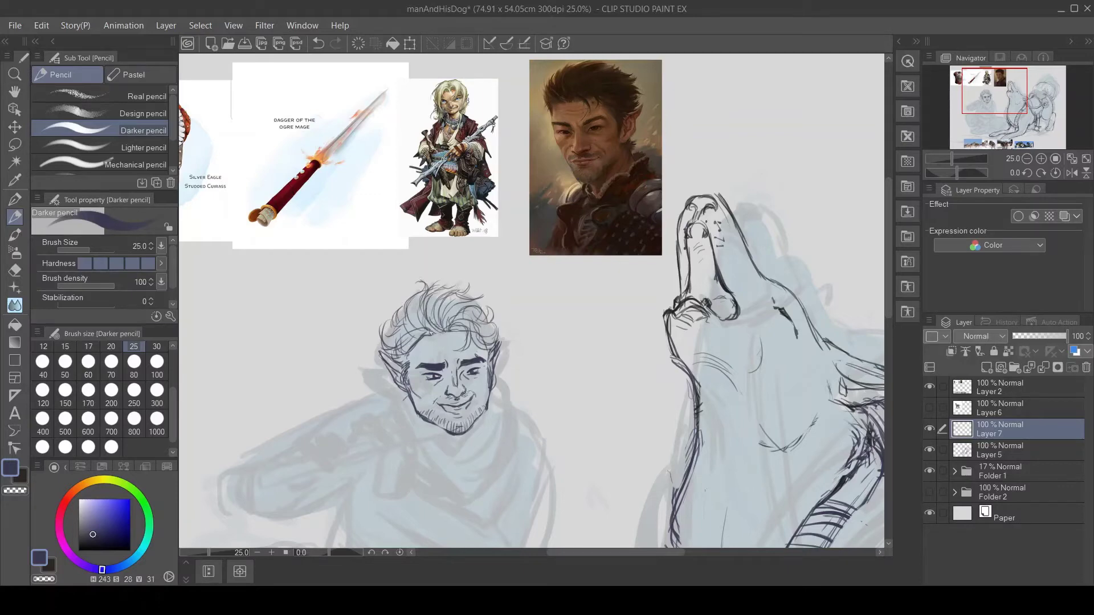
- Add loose locks curling behind both ears and extra strands to the warrior's hair
{"action": "left_click", "coordinate": [1041, 159]}
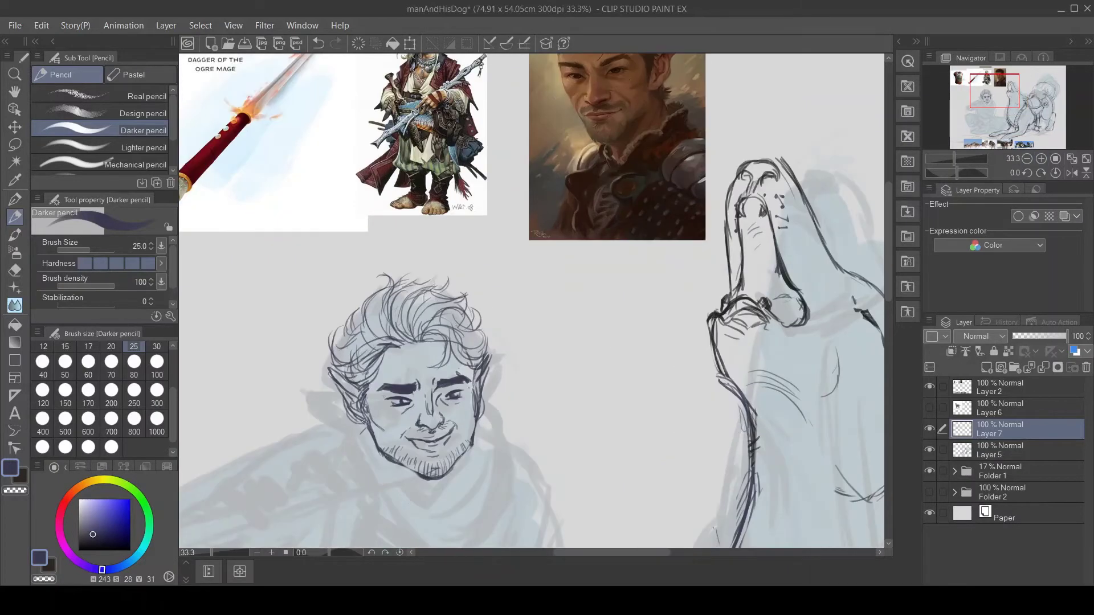
{"action": "left_click_drag", "start_coordinate": [364, 422], "coordinate": [352, 438]}
{"action": "left_click_drag", "start_coordinate": [495, 404], "coordinate": [484, 418]}
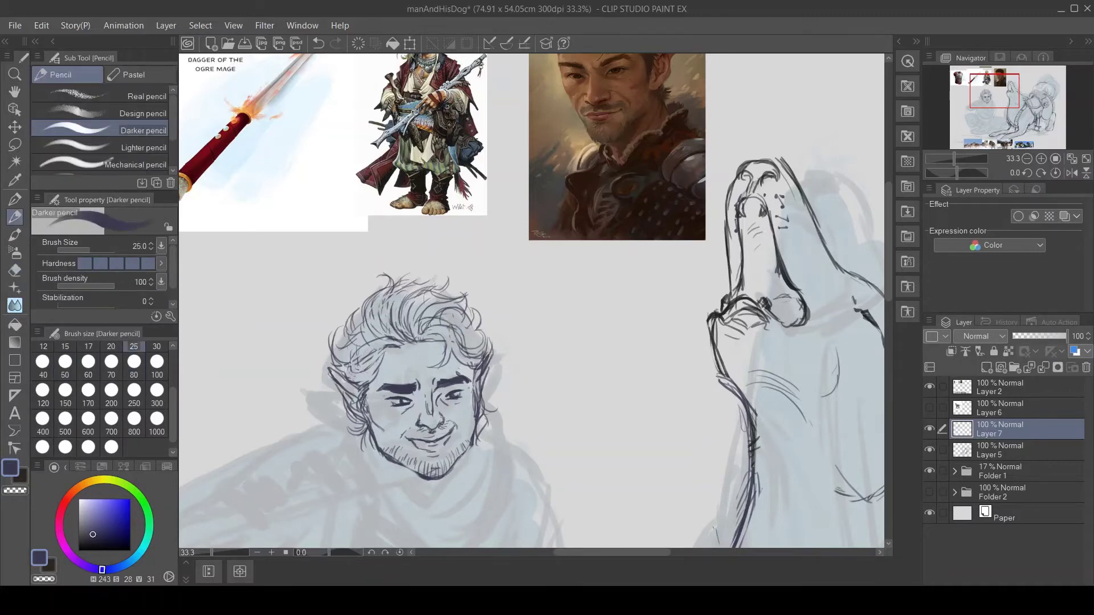
{"action": "key", "text": "ctrl+plus"}
{"action": "key", "text": "e"}
{"action": "key", "text": "p"}
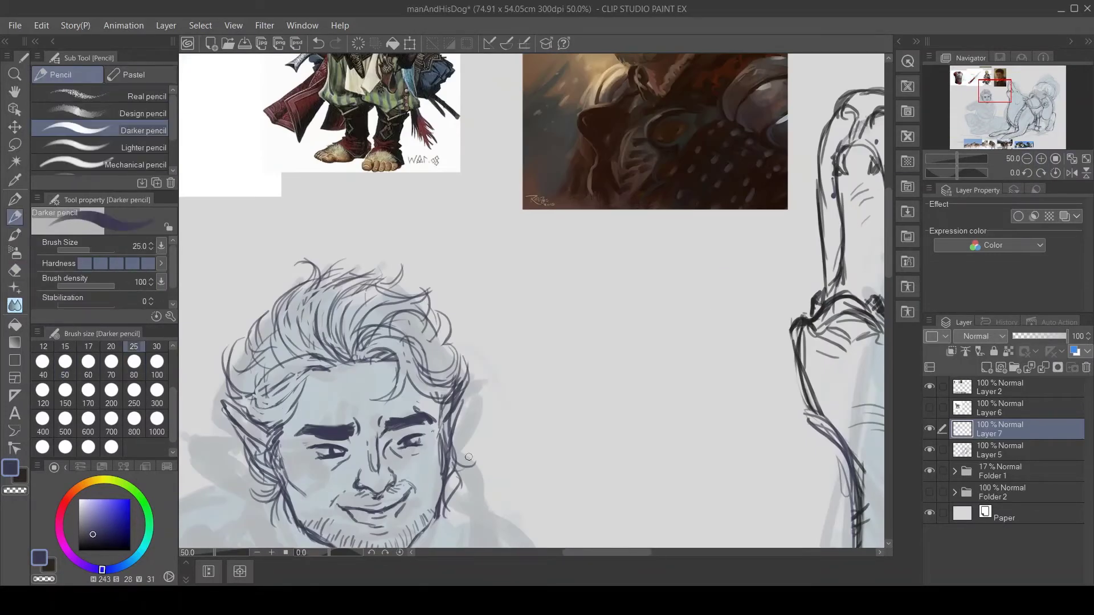
- Dot small moles on the warrior's forehead, nose and cheek
{"action": "key", "text": "ctrl+0"}
{"action": "key", "text": "ctrl+plus"}
{"action": "key", "text": "ctrl+plus"}
{"action": "key", "text": "ctrl+plus"}
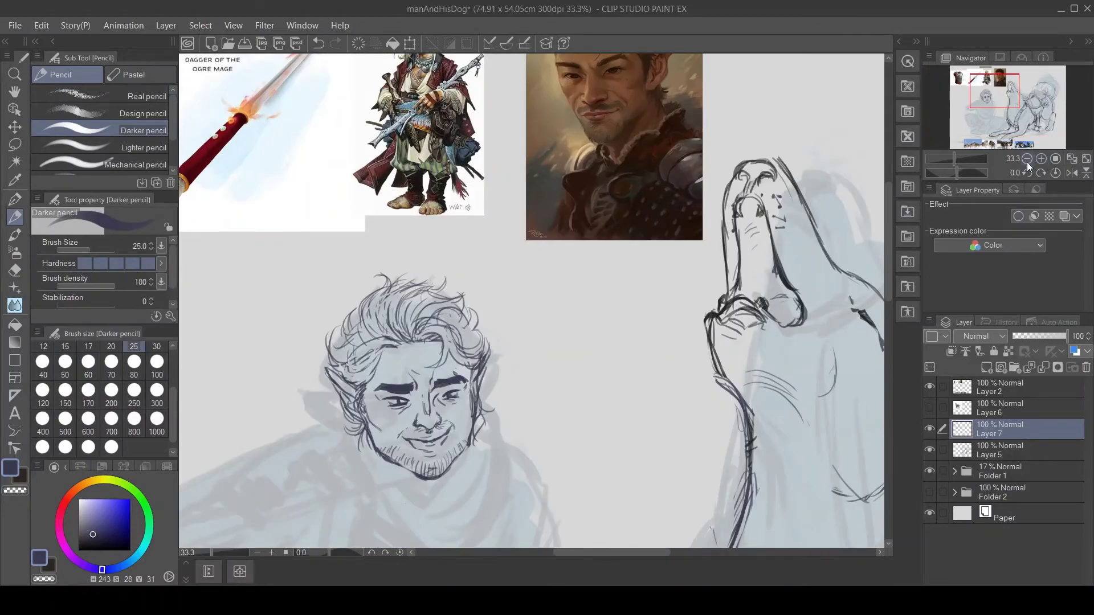
{"action": "key", "text": "ctrl+plus"}
{"action": "key", "text": "ctrl+plus"}
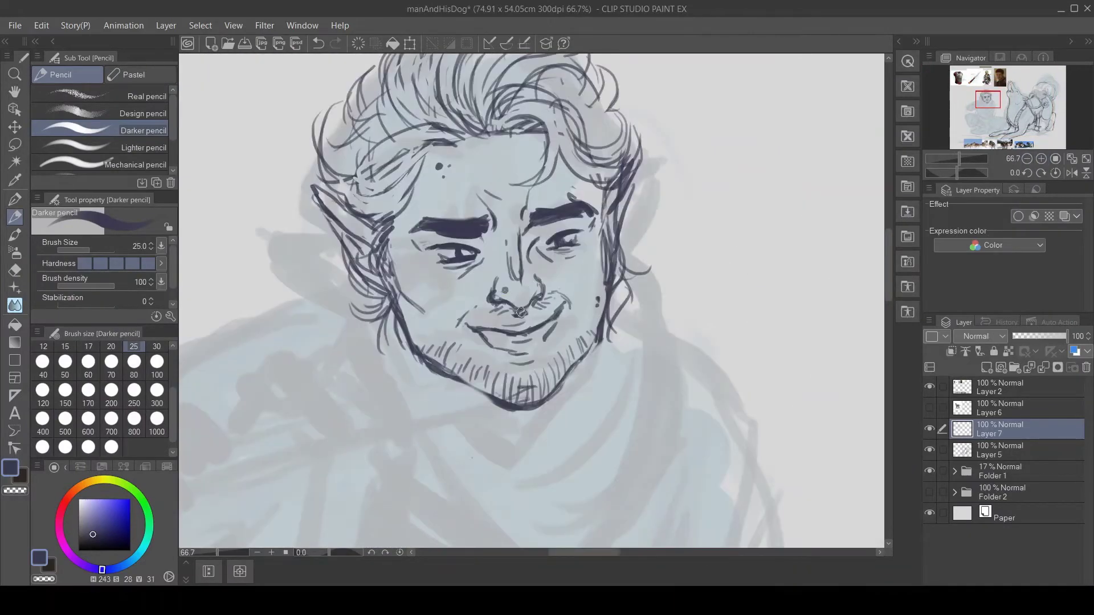
- Sketch both of the warrior's hands with curled fingers in flute-playing position, plus a light shoulder line
{"action": "key", "text": "ctrl+0"}
{"action": "key", "text": "ctrl+plus"}
{"action": "key", "text": "ctrl+plus"}
{"action": "left_click_drag", "start_coordinate": [1005, 99], "coordinate": [1007, 108]}
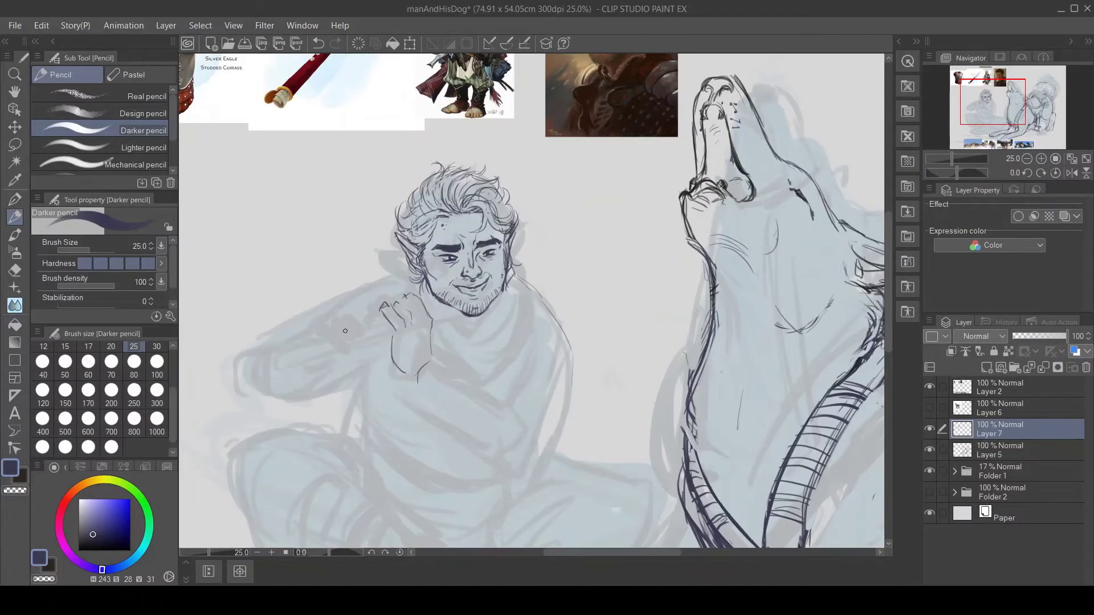
{"action": "left_click_drag", "start_coordinate": [326, 324], "coordinate": [332, 338]}
{"action": "left_click_drag", "start_coordinate": [337, 323], "coordinate": [344, 339]}
{"action": "left_click_drag", "start_coordinate": [346, 324], "coordinate": [354, 341]}
{"action": "left_click_drag", "start_coordinate": [358, 325], "coordinate": [376, 337]}
- Draw the long flute from the warrior's mouth across both hands on a new layer with a size 12 pencil
{"action": "key", "text": "ctrl+shift+n"}
{"action": "key", "text": "bracketleft"}
{"action": "key", "text": "bracketleft"}
{"action": "key", "text": "bracketleft"}
{"action": "key", "text": "bracketleft"}
{"action": "mouse_move", "coordinate": [276, 353]}
{"action": "left_mouse_down"}
{"action": "mouse_move", "coordinate": [491, 289]}
{"action": "mouse_move", "coordinate": [496, 297]}
{"action": "mouse_move", "coordinate": [977, 123]}
{"action": "left_mouse_up"}
{"action": "key", "text": "ctrl+plus"}
{"action": "key", "text": "ctrl+plus"}
{"action": "mouse_move", "coordinate": [504, 210]}
{"action": "left_mouse_down"}
{"action": "mouse_move", "coordinate": [501, 242]}
{"action": "mouse_move", "coordinate": [516, 238]}
{"action": "mouse_move", "coordinate": [507, 242]}
{"action": "left_mouse_up"}
{"action": "key", "text": "e"}
{"action": "key", "text": "ctrl+minus"}
{"action": "key", "text": "ctrl+minus"}
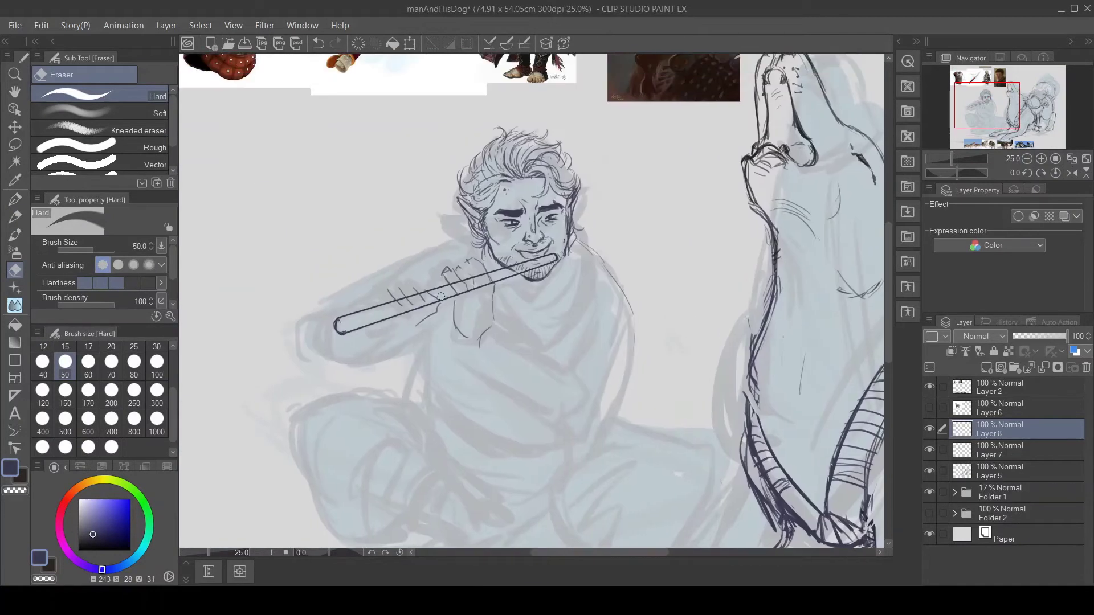
- Hide the reference images and draw fine horizontal ground lines beneath both figures on a new layer below Layer 5
{"action": "left_click", "coordinate": [929, 383]}
{"action": "key", "text": "ctrl+0"}
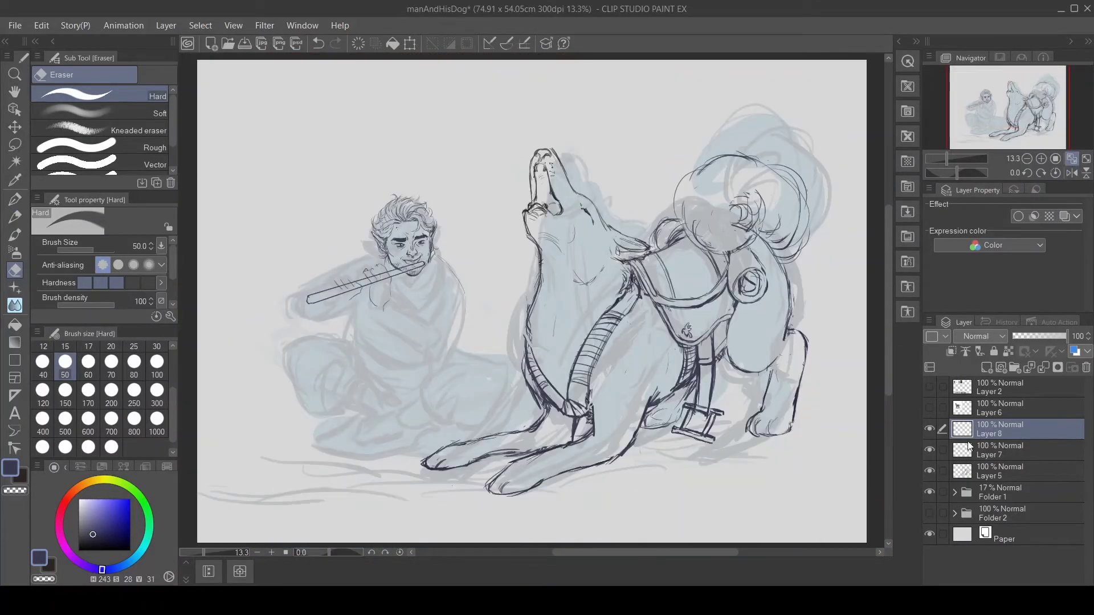
{"action": "key", "text": "ctrl+shift+n"}
{"action": "left_click", "coordinate": [15, 217]}
{"action": "left_click_drag", "start_coordinate": [422, 470], "coordinate": [496, 479]}
{"action": "left_click_drag", "start_coordinate": [216, 479], "coordinate": [447, 478]}
{"action": "left_click_drag", "start_coordinate": [576, 493], "coordinate": [789, 438]}
{"action": "mouse_move", "coordinate": [638, 440]}
{"action": "left_mouse_down"}
{"action": "mouse_move", "coordinate": [701, 446]}
{"action": "mouse_move", "coordinate": [740, 430]}
{"action": "left_mouse_up"}
{"action": "left_click_drag", "start_coordinate": [243, 458], "coordinate": [398, 458]}
{"action": "left_click_drag", "start_coordinate": [239, 444], "coordinate": [312, 444]}
{"action": "left_click_drag", "start_coordinate": [239, 433], "coordinate": [307, 431]}
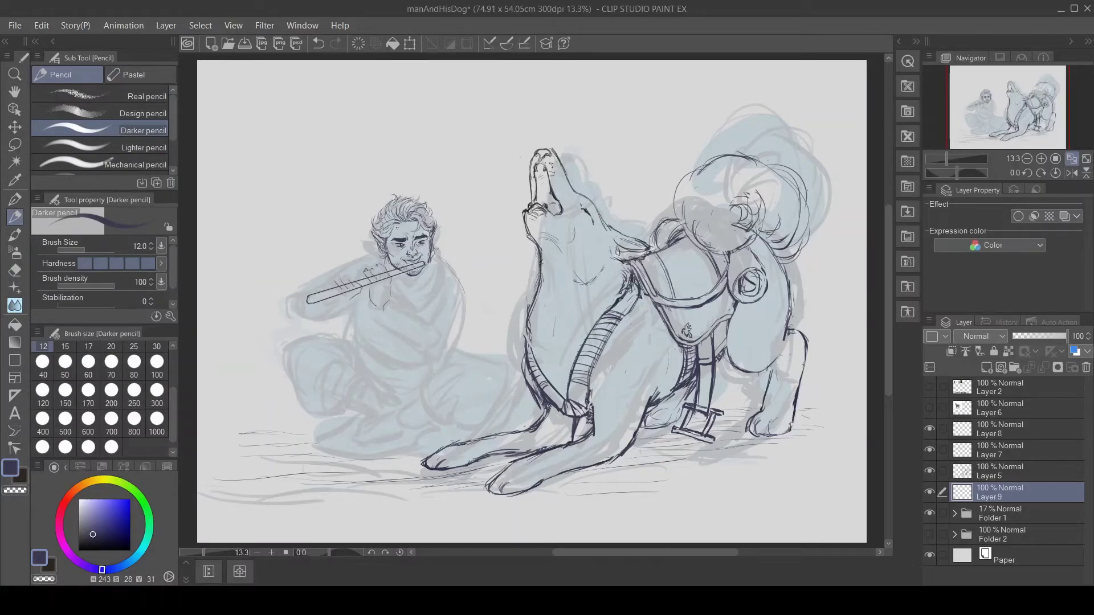
- Hide the flute on Layer 8 and set the pencil to size 20 for drawing on Layer 7
{"action": "scroll", "coordinate": [103, 399], "scroll_direction": "up", "scroll_amount": 2}
{"action": "left_click", "coordinate": [930, 428]}
{"action": "left_click", "coordinate": [942, 454]}
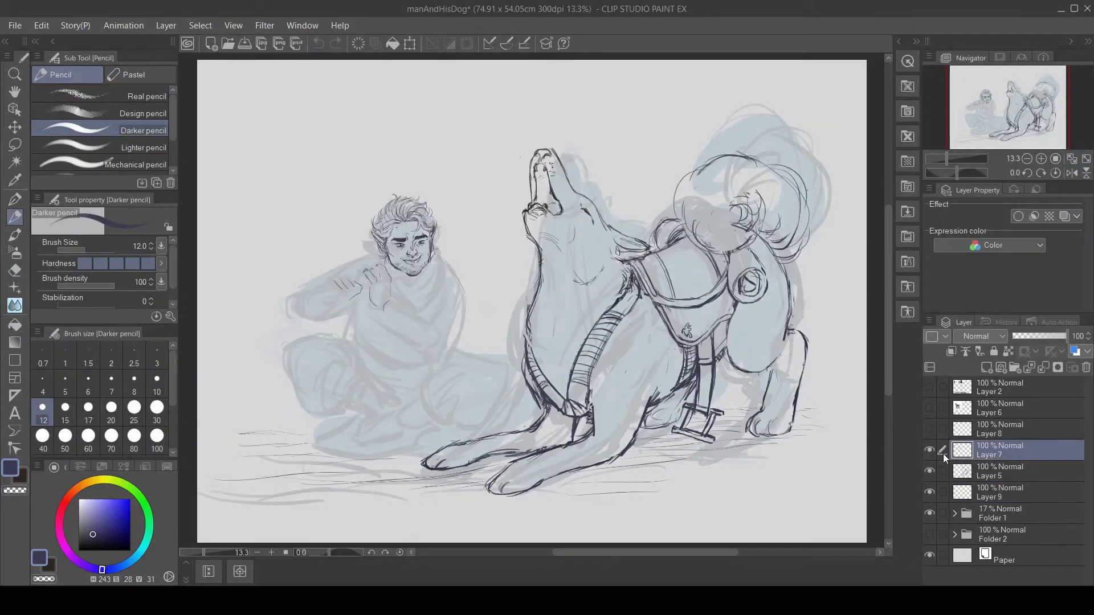
{"action": "scroll", "coordinate": [242, 336], "scroll_direction": "up", "scroll_amount": 3}
{"action": "key", "text": "bracketright"}
{"action": "key", "text": "bracketright"}
{"action": "key", "text": "bracketright"}
- Undo the last few strokes and outline the warrior's forearm from the wrist nearer his mouth to the elbow
{"action": "left_click", "coordinate": [625, 202]}
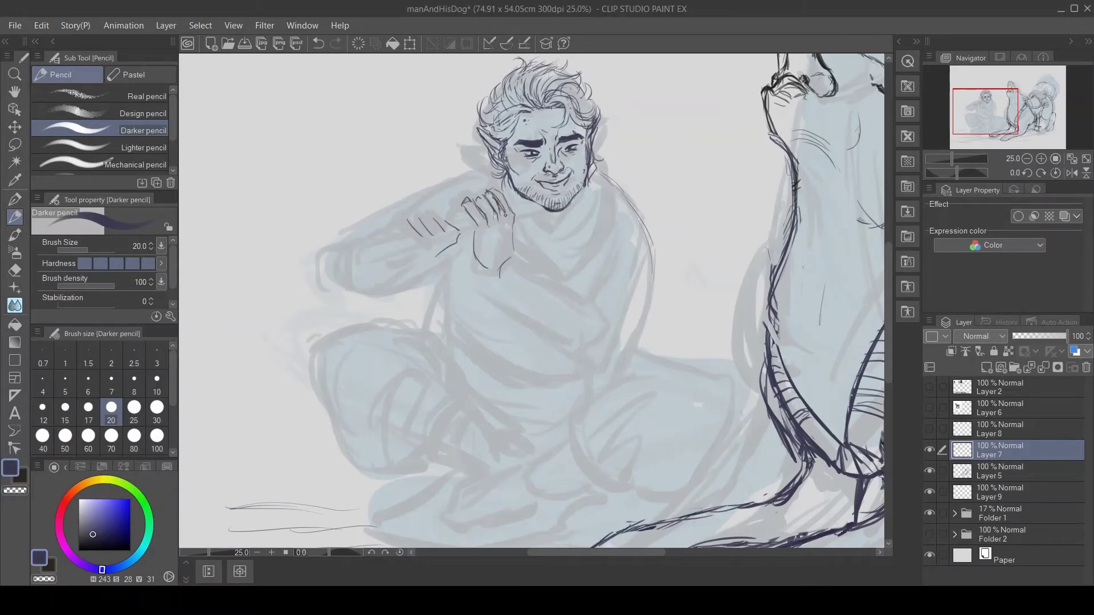
{"action": "key", "text": "ctrl+z"}
{"action": "key", "text": "ctrl+z"}
{"action": "key", "text": "ctrl+z"}
{"action": "key", "text": "ctrl+z"}
{"action": "left_click_drag", "start_coordinate": [558, 281], "coordinate": [576, 356]}
{"action": "left_click_drag", "start_coordinate": [497, 275], "coordinate": [475, 229]}
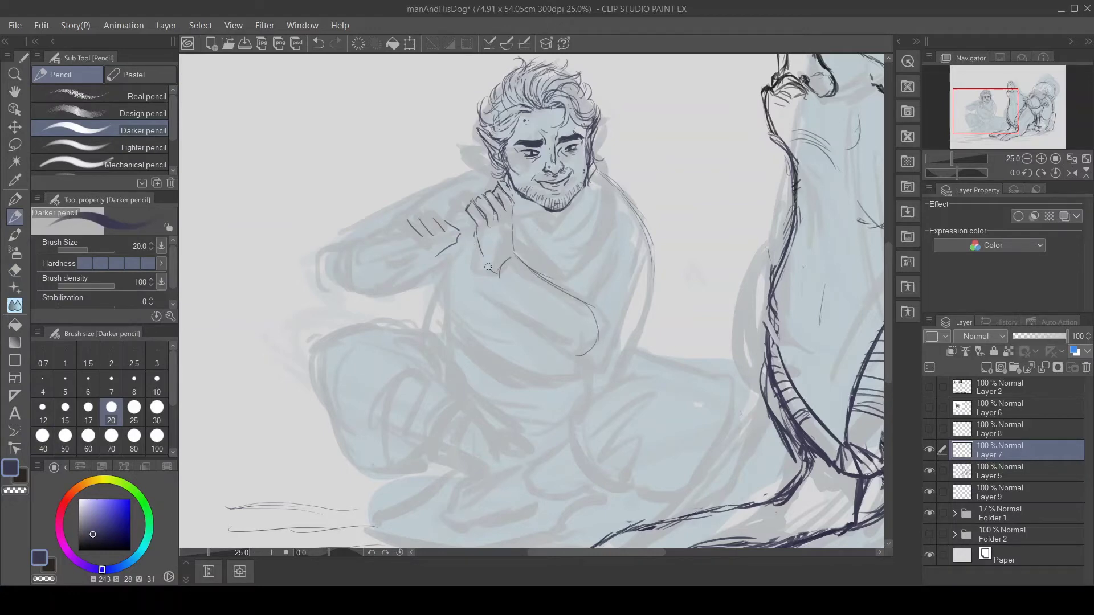
- Draw the upper arm and the loose sleeve hanging from the elbow to a point beneath it
{"action": "left_click_drag", "start_coordinate": [991, 134], "coordinate": [998, 101]}
{"action": "left_click_drag", "start_coordinate": [573, 439], "coordinate": [575, 535]}
{"action": "mouse_move", "coordinate": [642, 403]}
{"action": "left_mouse_down"}
{"action": "mouse_move", "coordinate": [613, 533]}
{"action": "mouse_move", "coordinate": [605, 529]}
{"action": "left_mouse_up"}
{"action": "mouse_move", "coordinate": [635, 356]}
{"action": "left_mouse_down"}
{"action": "mouse_move", "coordinate": [577, 430]}
{"action": "mouse_move", "coordinate": [570, 493]}
{"action": "left_mouse_up"}
{"action": "left_click_drag", "start_coordinate": [581, 450], "coordinate": [575, 540]}
{"action": "left_click_drag", "start_coordinate": [569, 431], "coordinate": [577, 541]}
{"action": "left_click_drag", "start_coordinate": [575, 541], "coordinate": [615, 514]}
{"action": "left_click_drag", "start_coordinate": [626, 350], "coordinate": [641, 468]}
{"action": "key", "text": "ctrl+z"}
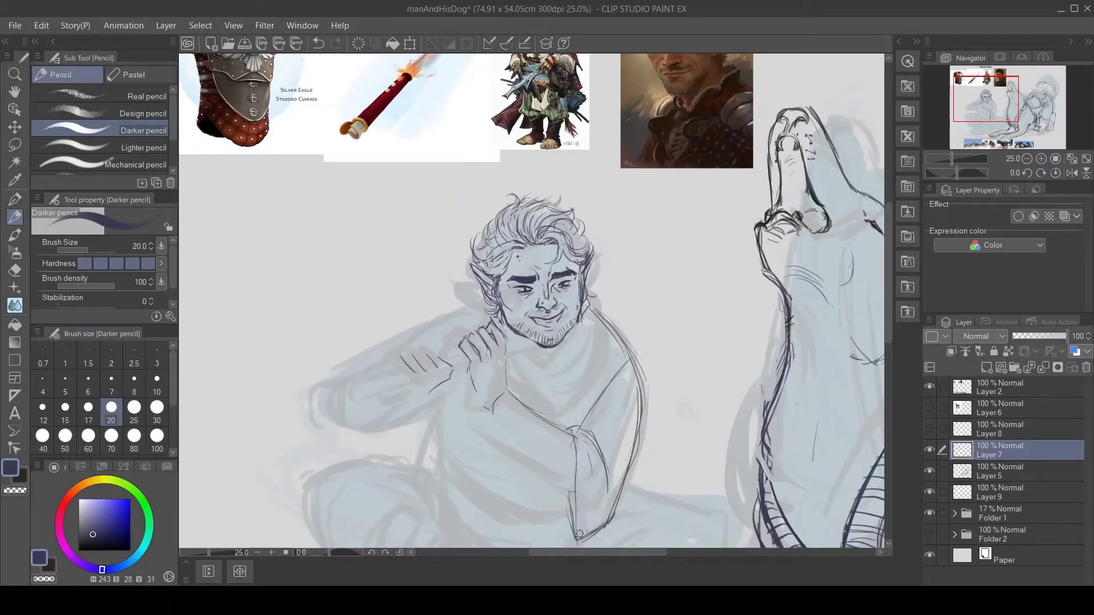
- Redraw the loose sleeve hanging from the warrior's elbow, adding its fold lines and a second inner panel
{"action": "key", "text": "ctrl+z"}
{"action": "left_click_drag", "start_coordinate": [578, 433], "coordinate": [607, 521]}
{"action": "left_click_drag", "start_coordinate": [629, 353], "coordinate": [587, 427]}
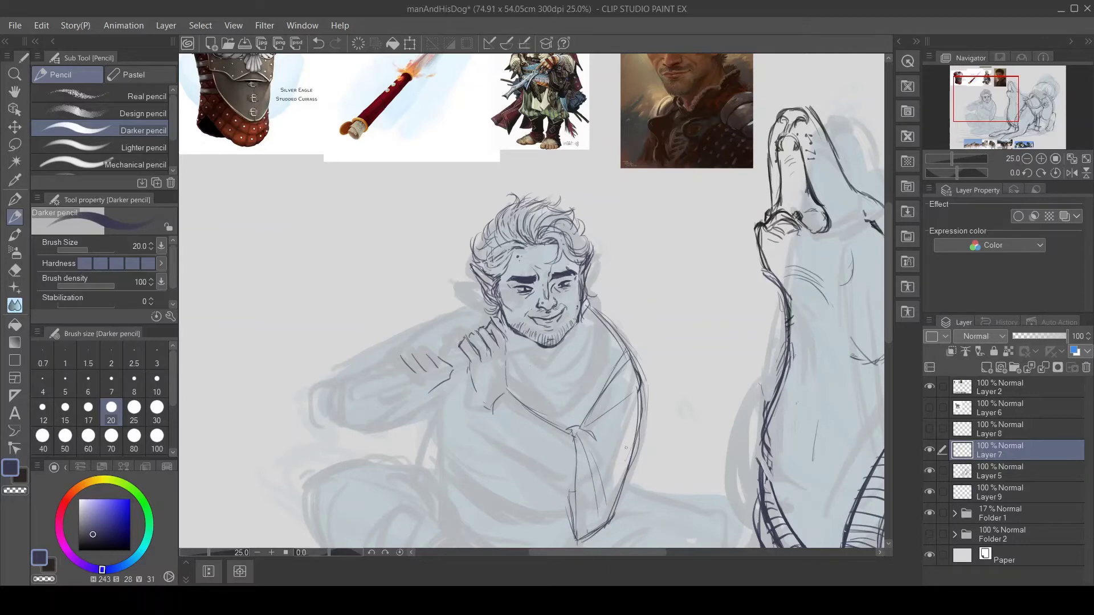
{"action": "scroll", "coordinate": [570, 399], "scroll_direction": "up", "scroll_amount": 2}
{"action": "scroll", "coordinate": [570, 399], "scroll_direction": "down", "scroll_amount": 3}
{"action": "scroll", "coordinate": [568, 407], "scroll_direction": "up", "scroll_amount": 1}
{"action": "mouse_move", "coordinate": [540, 398]}
{"action": "left_mouse_down"}
{"action": "mouse_move", "coordinate": [540, 486]}
{"action": "mouse_move", "coordinate": [573, 494]}
{"action": "mouse_move", "coordinate": [541, 490]}
{"action": "left_mouse_up"}
{"action": "key", "text": "ctrl+z"}
{"action": "key", "text": "ctrl+z"}
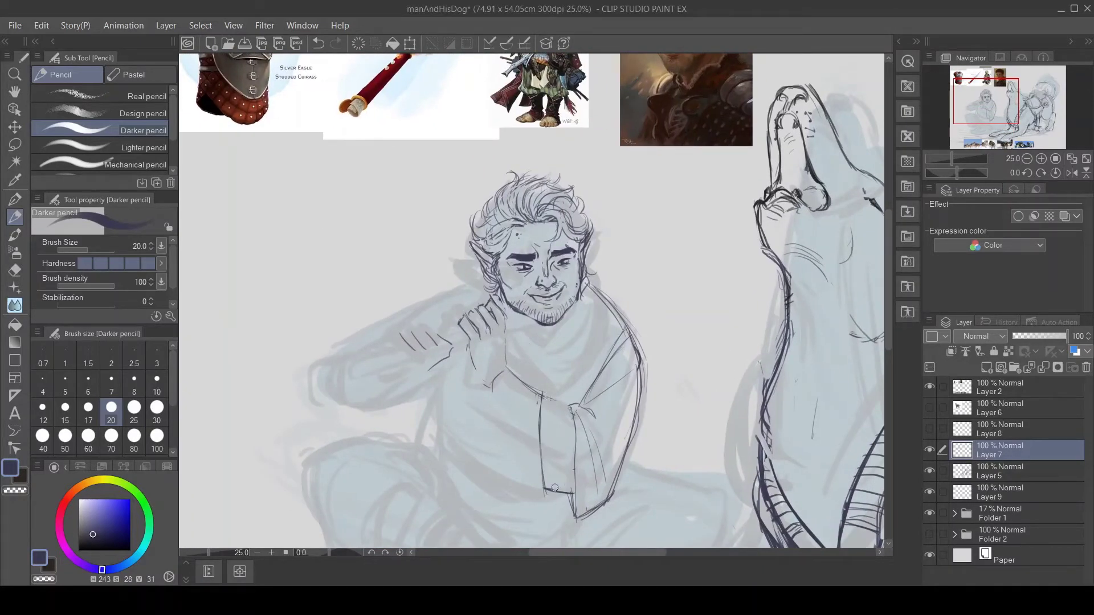
- Redraw the robe's lapel as a diagonal line from the neck to the forearm and reinforce the shoulder contour
{"action": "left_click_drag", "start_coordinate": [1006, 125], "coordinate": [1009, 120]}
{"action": "key", "text": "ctrl+z"}
{"action": "left_click_drag", "start_coordinate": [603, 372], "coordinate": [552, 455]}
{"action": "key", "text": "ctrl+z"}
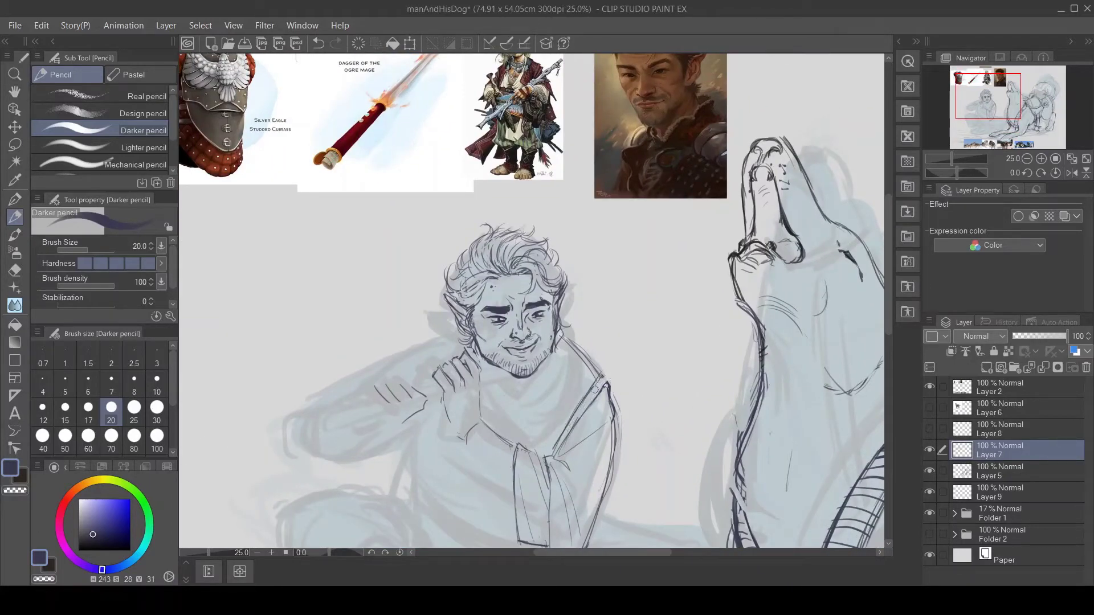
{"action": "key", "text": "ctrl+z"}
{"action": "mouse_move", "coordinate": [587, 371]}
{"action": "left_mouse_down"}
{"action": "mouse_move", "coordinate": [593, 386]}
{"action": "mouse_move", "coordinate": [532, 455]}
{"action": "left_mouse_up"}
{"action": "left_click_drag", "start_coordinate": [561, 347], "coordinate": [603, 393]}
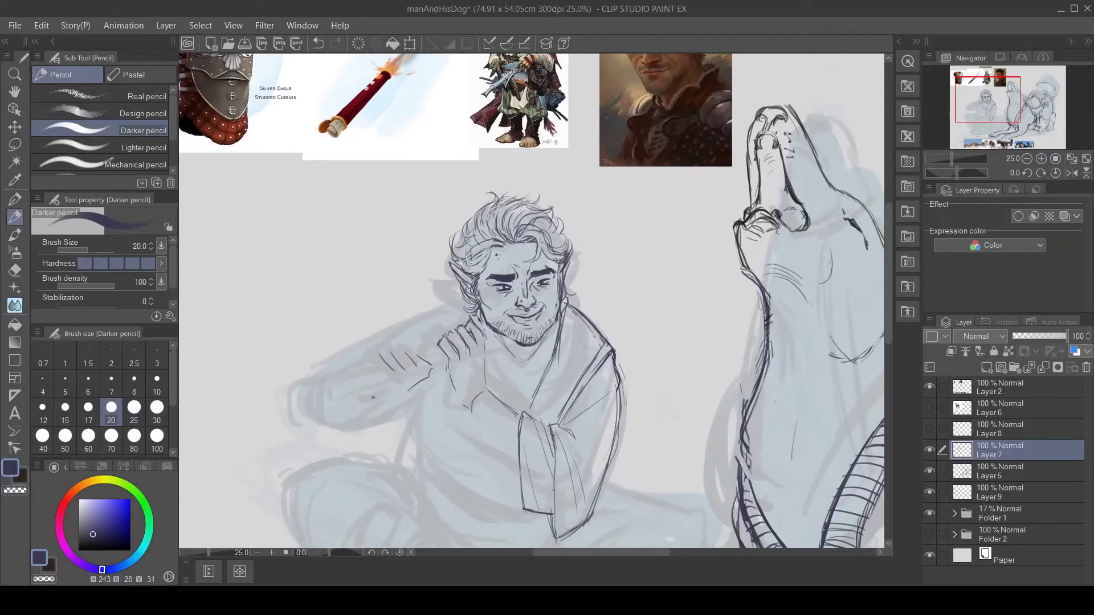
- Show the flute on Layer 8 at 52% opacity and return to drawing on Layer 7
{"action": "left_click", "coordinate": [991, 428]}
{"action": "left_click", "coordinate": [1041, 336]}
{"action": "left_click", "coordinate": [988, 450]}
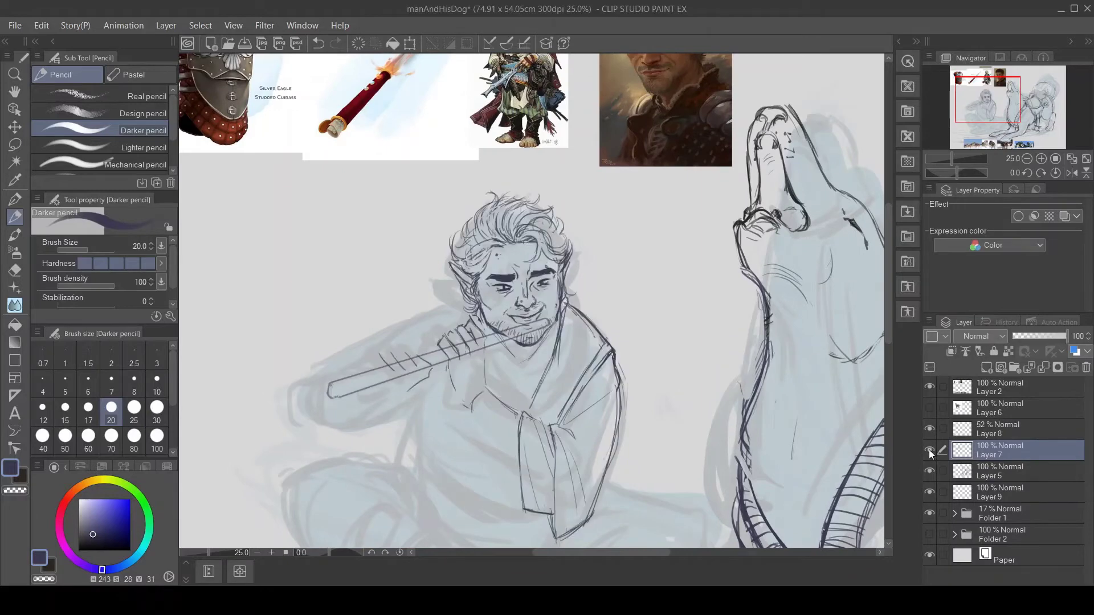
- Outline both edges of the bent forearm between the sleeve cuff and the elbow
{"action": "left_click_drag", "start_coordinate": [473, 408], "coordinate": [519, 464]}
{"action": "left_click_drag", "start_coordinate": [489, 392], "coordinate": [529, 416]}
{"action": "key", "text": "m"}
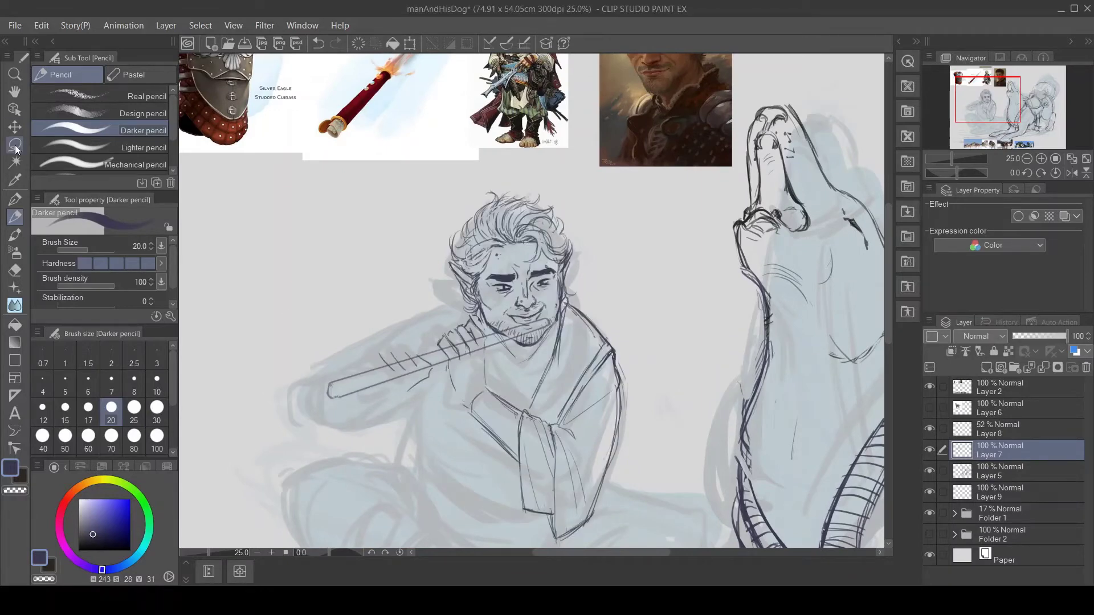
{"action": "scroll", "coordinate": [491, 524], "scroll_direction": "down", "scroll_amount": 3}
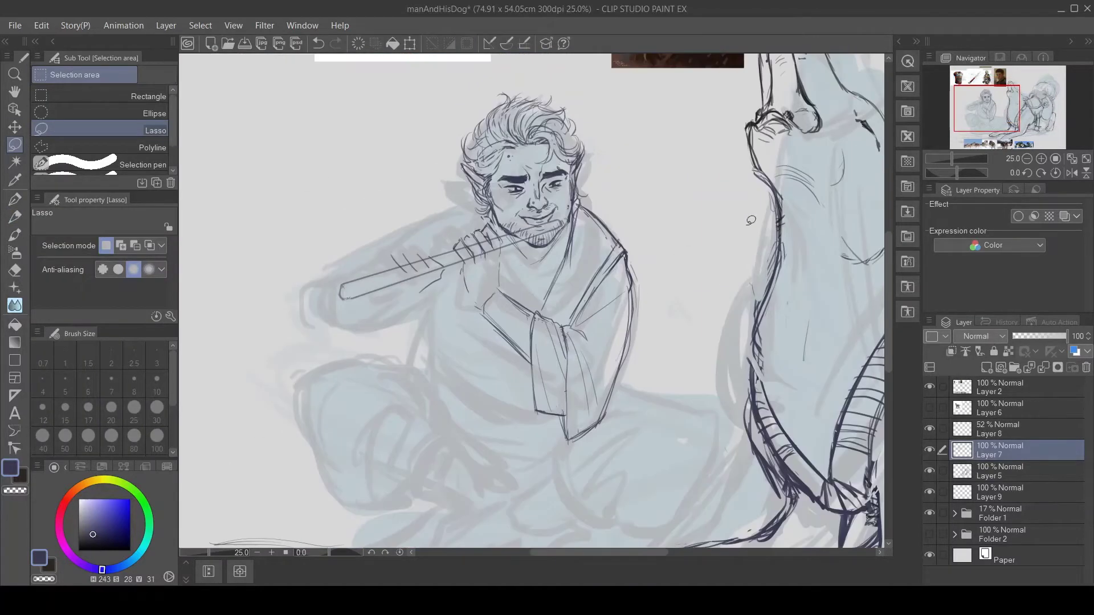
{"action": "key", "text": "p"}
{"action": "mouse_move", "coordinate": [1001, 121]}
{"action": "left_mouse_down"}
{"action": "mouse_move", "coordinate": [1001, 106]}
{"action": "mouse_move", "coordinate": [1003, 125]}
{"action": "left_mouse_up"}
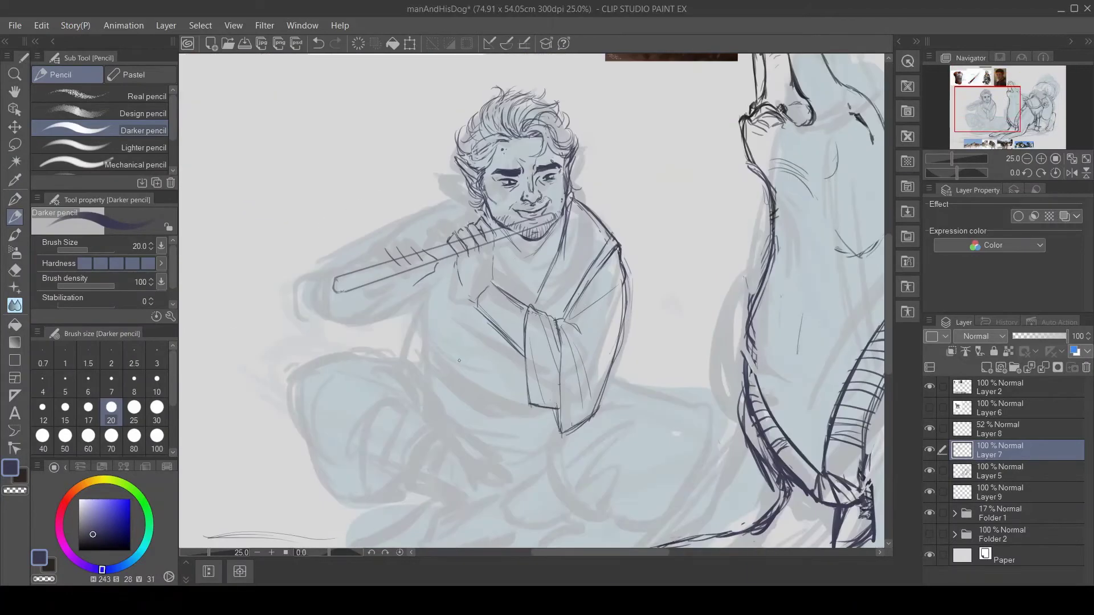
- Outline the side of the torso and the curved lower edge of the waist sash, undoing surplus strokes
{"action": "left_click_drag", "start_coordinate": [427, 337], "coordinate": [492, 394]}
{"action": "mouse_move", "coordinate": [429, 365]}
{"action": "left_mouse_down"}
{"action": "mouse_move", "coordinate": [547, 411]}
{"action": "mouse_move", "coordinate": [504, 385]}
{"action": "left_mouse_up"}
{"action": "left_click_drag", "start_coordinate": [448, 398], "coordinate": [512, 424]}
{"action": "left_click_drag", "start_coordinate": [471, 412], "coordinate": [543, 423]}
{"action": "key", "text": "ctrl+z"}
{"action": "key", "text": "ctrl+z"}
{"action": "key", "text": "ctrl+z"}
{"action": "key", "text": "ctrl+z"}
{"action": "key", "text": "ctrl+z"}
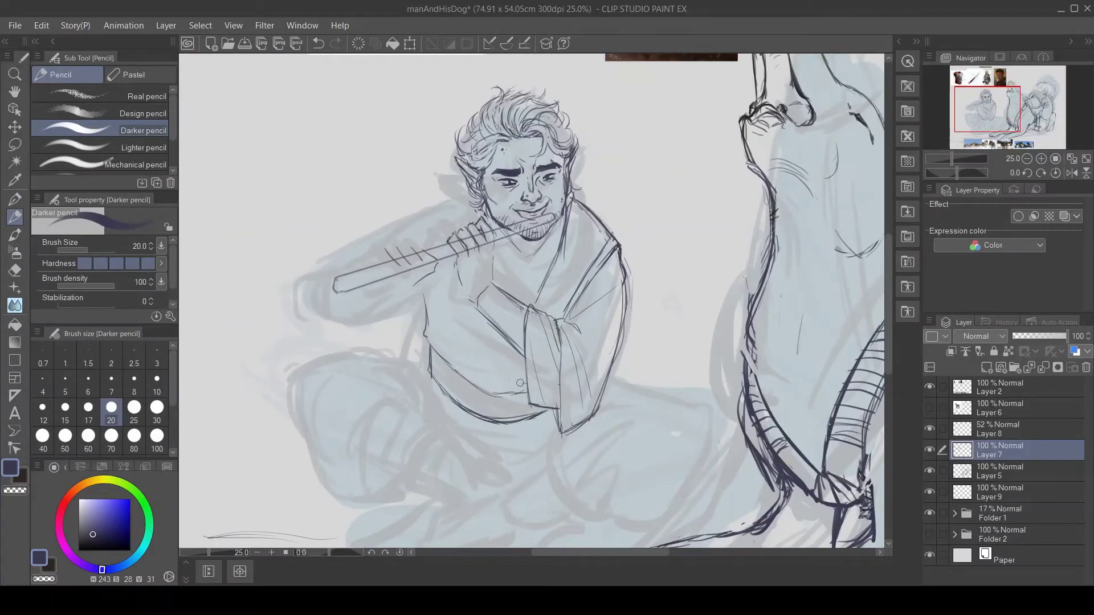
- Draw the sash's upper edge as a single curve across the waist, undoing the doubled strokes
{"action": "mouse_move", "coordinate": [429, 314]}
{"action": "left_mouse_down"}
{"action": "mouse_move", "coordinate": [492, 365]}
{"action": "mouse_move", "coordinate": [524, 364]}
{"action": "left_mouse_up"}
{"action": "left_click_drag", "start_coordinate": [425, 311], "coordinate": [523, 370]}
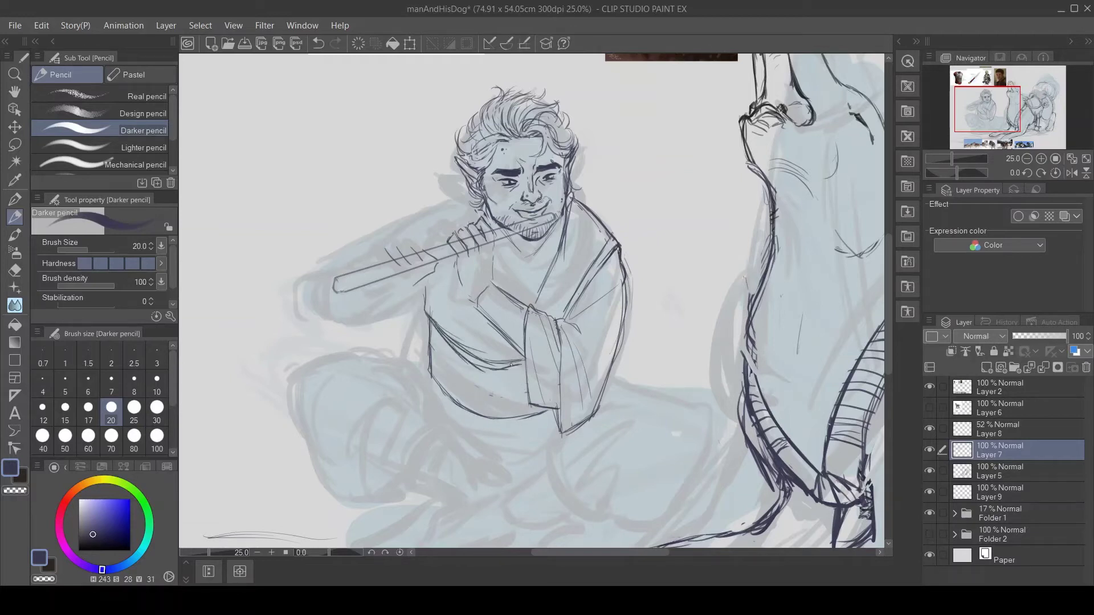
{"action": "key", "text": "ctrl+z"}
{"action": "key", "text": "ctrl+z"}
{"action": "key", "text": "ctrl+z"}
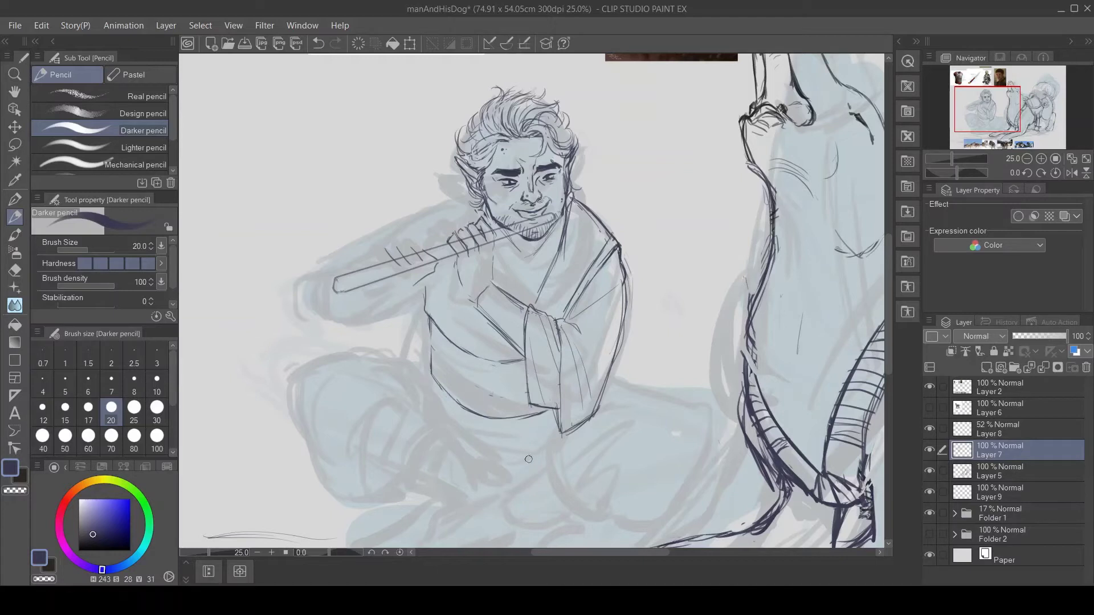
{"action": "left_click_drag", "start_coordinate": [453, 344], "coordinate": [528, 360]}
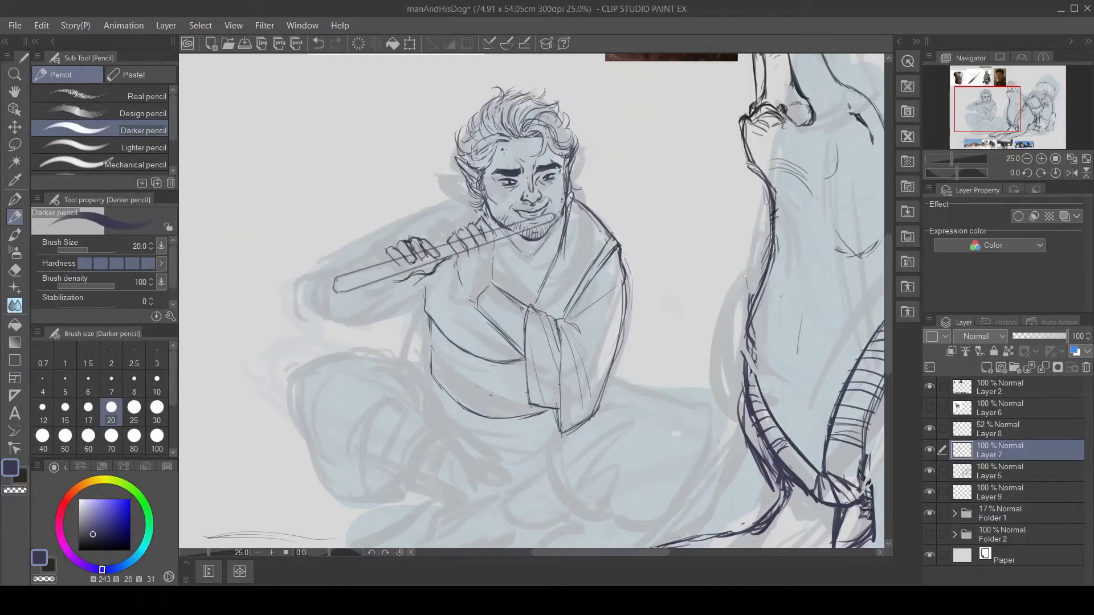
- Draw the fingers of the hand farther along the flute and outline the raised arm from shoulder to elbow
{"action": "key", "text": "ctrl+z"}
{"action": "mouse_move", "coordinate": [436, 267]}
{"action": "left_mouse_down"}
{"action": "mouse_move", "coordinate": [406, 277]}
{"action": "mouse_move", "coordinate": [434, 242]}
{"action": "left_mouse_up"}
{"action": "key", "text": "ctrl+z"}
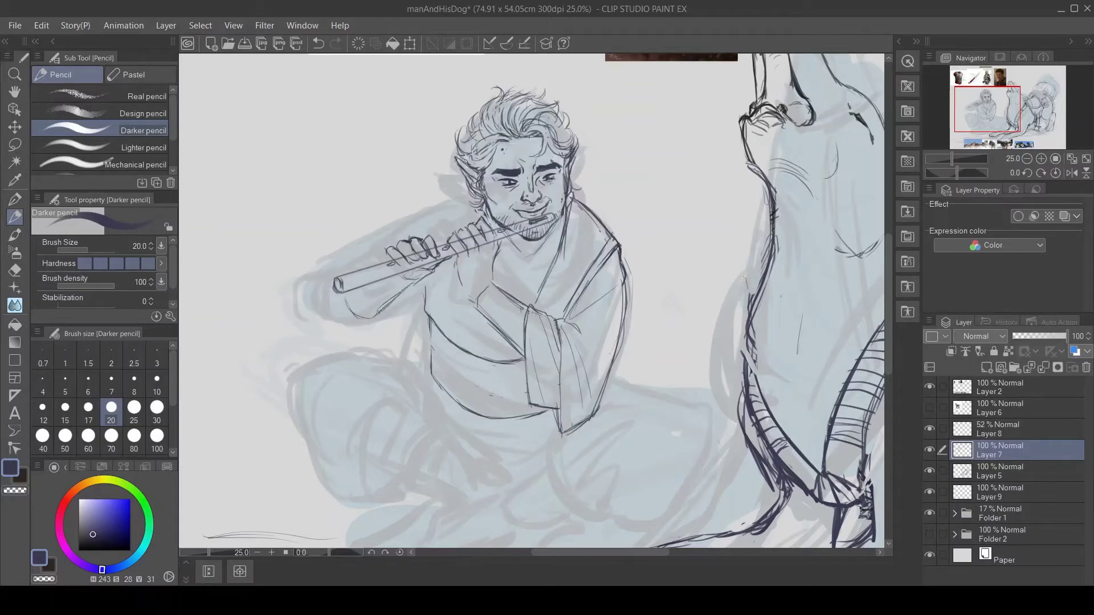
{"action": "mouse_move", "coordinate": [342, 293]}
{"action": "left_mouse_down"}
{"action": "mouse_move", "coordinate": [390, 318]}
{"action": "mouse_move", "coordinate": [373, 319]}
{"action": "left_mouse_up"}
{"action": "left_click_drag", "start_coordinate": [469, 194], "coordinate": [348, 270]}
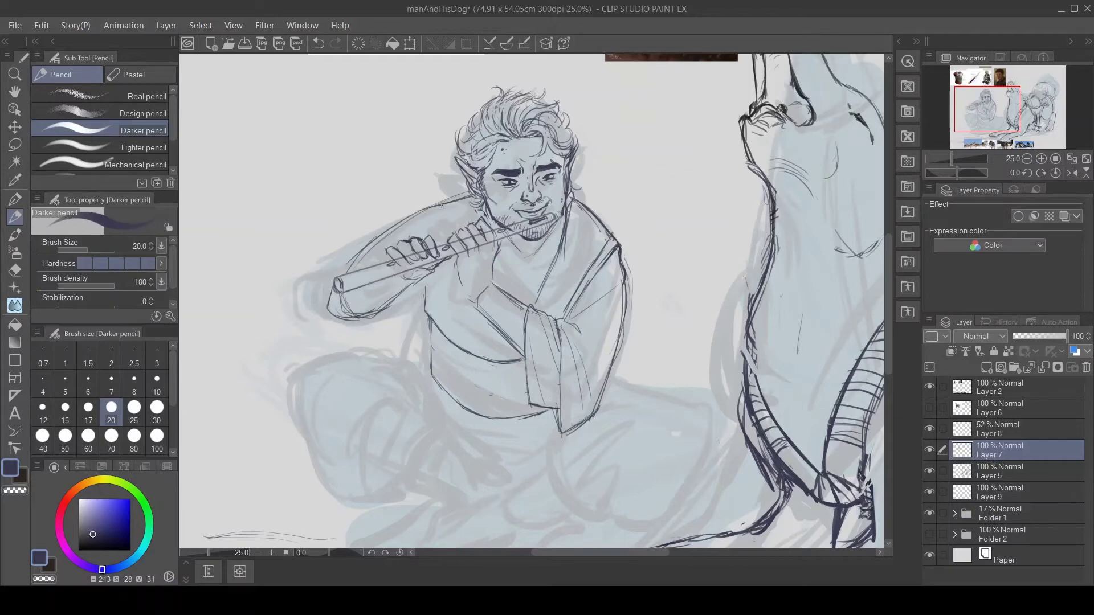
- Outline the baggy trouser leg on the dog's side, with its rounded knee, gathered cuff and fold lines
{"action": "scroll", "coordinate": [414, 251], "scroll_direction": "down", "scroll_amount": 3}
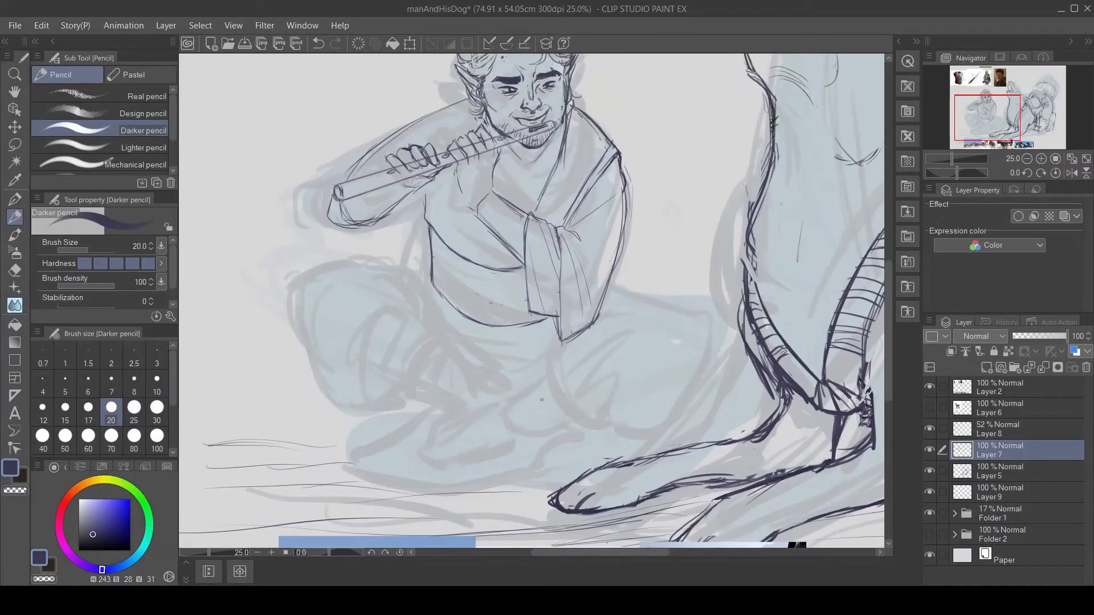
{"action": "mouse_move", "coordinate": [555, 336]}
{"action": "left_mouse_down"}
{"action": "mouse_move", "coordinate": [586, 424]}
{"action": "mouse_move", "coordinate": [670, 427]}
{"action": "left_mouse_up"}
{"action": "mouse_move", "coordinate": [597, 345]}
{"action": "left_mouse_down"}
{"action": "mouse_move", "coordinate": [555, 398]}
{"action": "mouse_move", "coordinate": [632, 410]}
{"action": "left_mouse_up"}
{"action": "left_click_drag", "start_coordinate": [589, 403], "coordinate": [677, 370]}
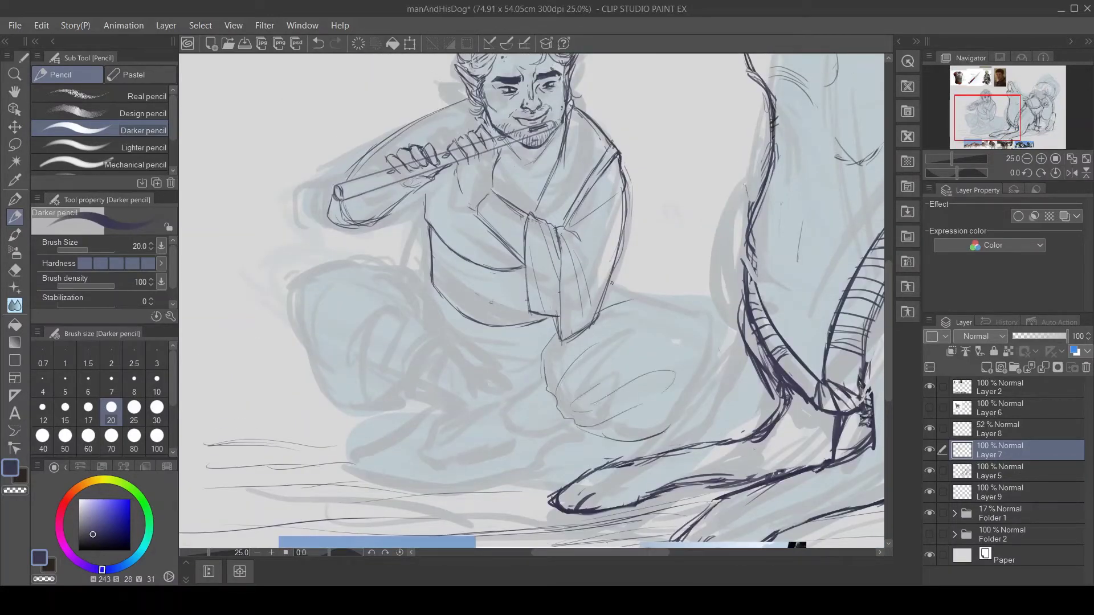
{"action": "mouse_move", "coordinate": [611, 296]}
{"action": "left_mouse_down"}
{"action": "mouse_move", "coordinate": [704, 305]}
{"action": "mouse_move", "coordinate": [664, 431]}
{"action": "left_mouse_up"}
{"action": "left_click_drag", "start_coordinate": [609, 437], "coordinate": [573, 423]}
- Outline the shin extending from the gathered cuff of the trouser leg on the dog's side
{"action": "left_click_drag", "start_coordinate": [543, 376], "coordinate": [493, 429]}
{"action": "left_click_drag", "start_coordinate": [494, 425], "coordinate": [569, 439]}
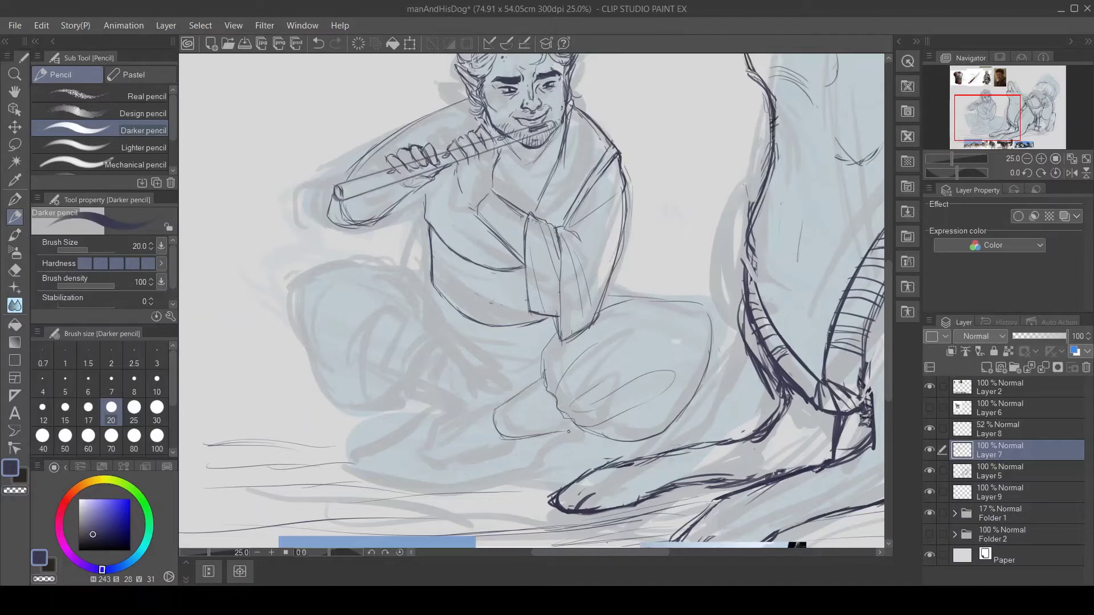
{"action": "left_click_drag", "start_coordinate": [502, 427], "coordinate": [578, 437]}
- Outline the other crossed shin and the trouser cuff around its knee
{"action": "scroll", "coordinate": [833, 194], "scroll_direction": "up", "scroll_amount": 1}
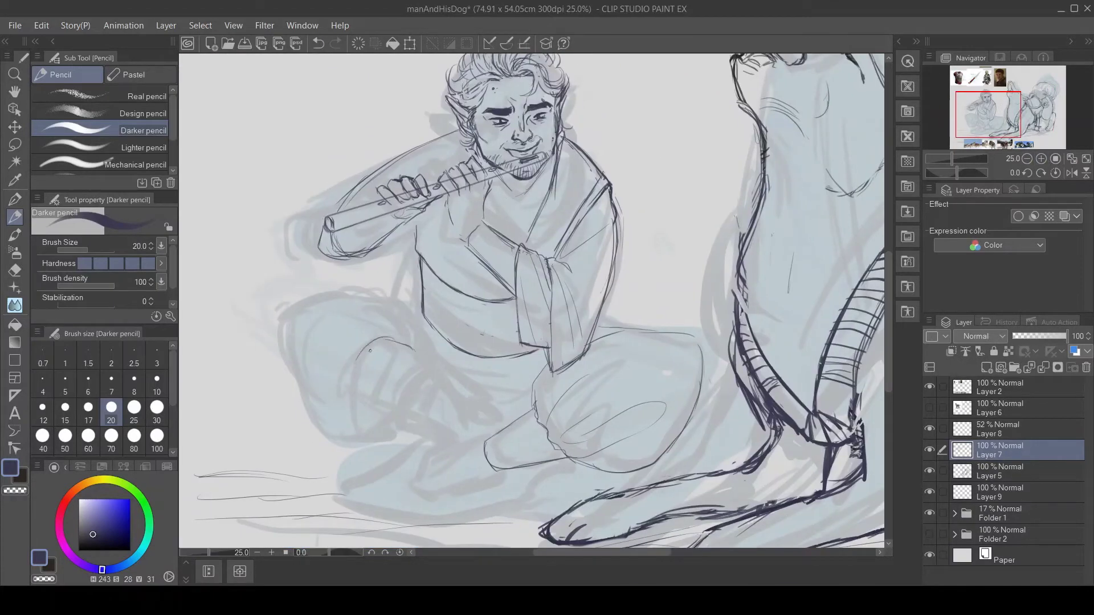
{"action": "left_click_drag", "start_coordinate": [369, 350], "coordinate": [387, 408]}
{"action": "left_click_drag", "start_coordinate": [326, 425], "coordinate": [350, 405]}
{"action": "mouse_move", "coordinate": [342, 433]}
{"action": "left_mouse_down"}
{"action": "mouse_move", "coordinate": [367, 420]}
{"action": "mouse_move", "coordinate": [439, 426]}
{"action": "left_mouse_up"}
{"action": "left_click_drag", "start_coordinate": [411, 339], "coordinate": [462, 399]}
{"action": "left_click_drag", "start_coordinate": [417, 345], "coordinate": [444, 379]}
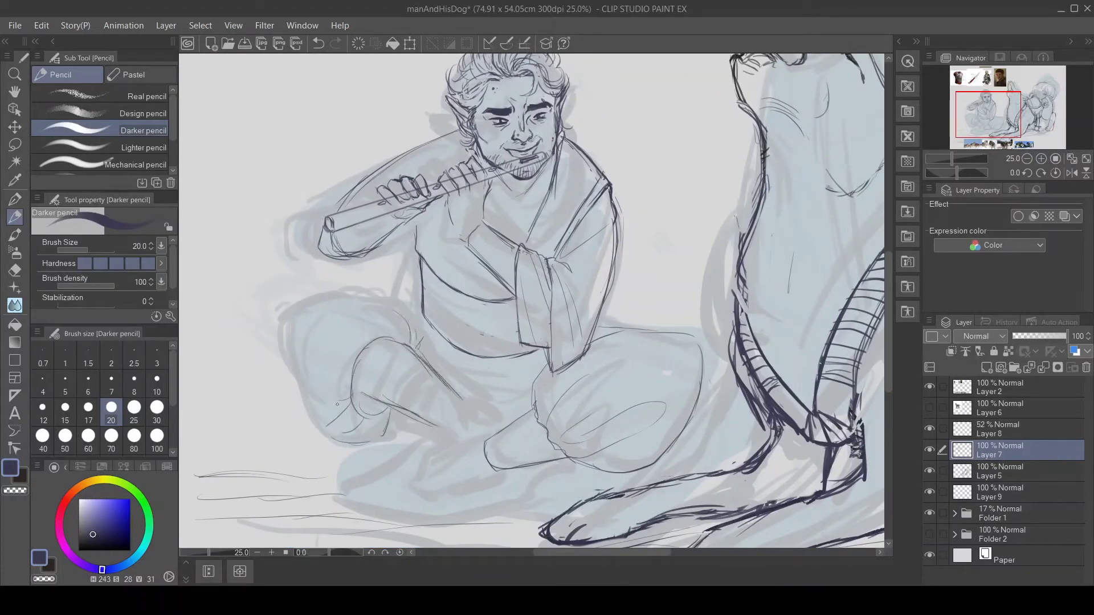
- Draw the shoe at the end of the front shin, closing its sole and upper contour
{"action": "left_click_drag", "start_coordinate": [482, 440], "coordinate": [448, 448]}
{"action": "left_click_drag", "start_coordinate": [414, 497], "coordinate": [499, 474]}
{"action": "left_click_drag", "start_coordinate": [454, 451], "coordinate": [406, 487]}
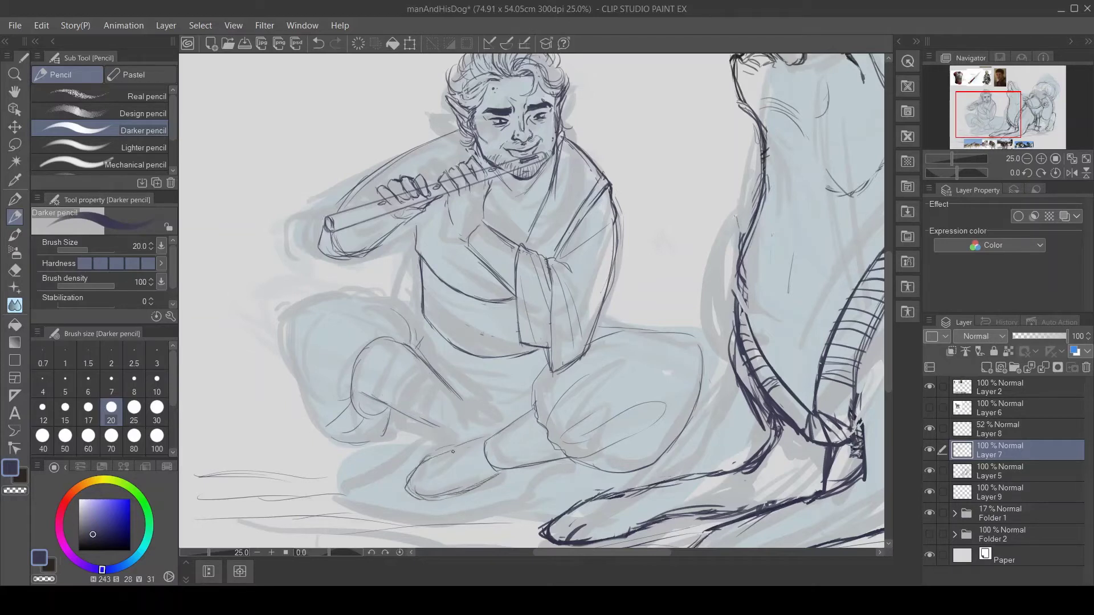
{"action": "left_click_drag", "start_coordinate": [489, 439], "coordinate": [437, 461]}
{"action": "left_click_drag", "start_coordinate": [482, 485], "coordinate": [506, 471]}
- Draw overlapping bandage wraps around the ankle above the shoe
{"action": "left_click_drag", "start_coordinate": [529, 413], "coordinate": [545, 455]}
{"action": "left_click_drag", "start_coordinate": [516, 421], "coordinate": [509, 455]}
{"action": "left_click_drag", "start_coordinate": [537, 414], "coordinate": [561, 451]}
{"action": "left_click_drag", "start_coordinate": [485, 441], "coordinate": [517, 462]}
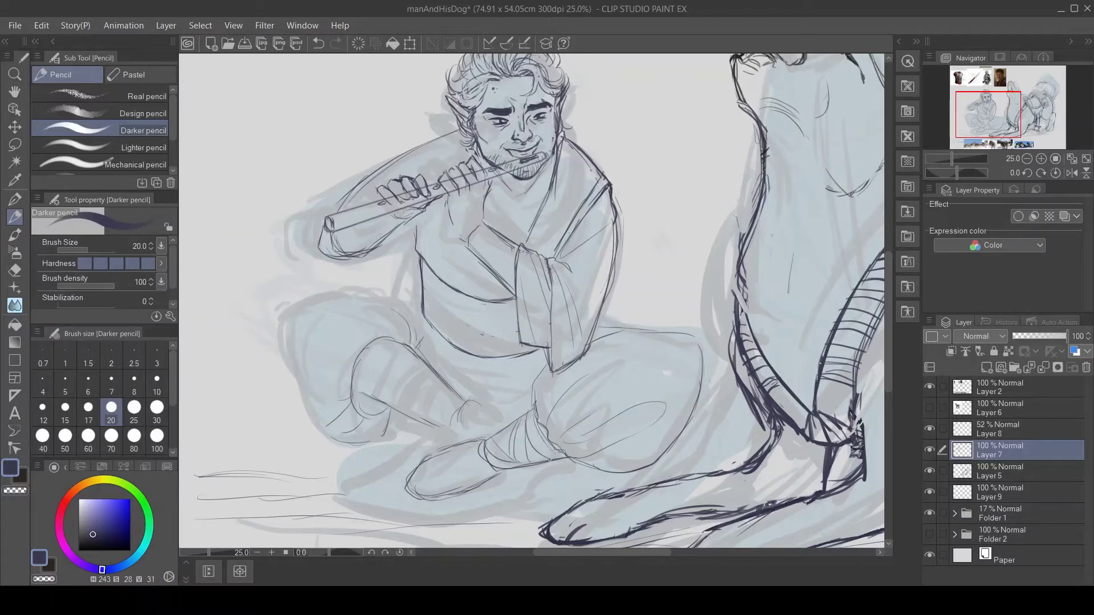
{"action": "left_click_drag", "start_coordinate": [521, 412], "coordinate": [553, 455]}
- Extend the torso's side line, outline the knee beneath the flute and wrap its shin with bandage lines
{"action": "mouse_move", "coordinate": [988, 114]}
{"action": "left_mouse_down"}
{"action": "mouse_move", "coordinate": [992, 126]}
{"action": "mouse_move", "coordinate": [987, 81]}
{"action": "mouse_move", "coordinate": [990, 104]}
{"action": "left_mouse_up"}
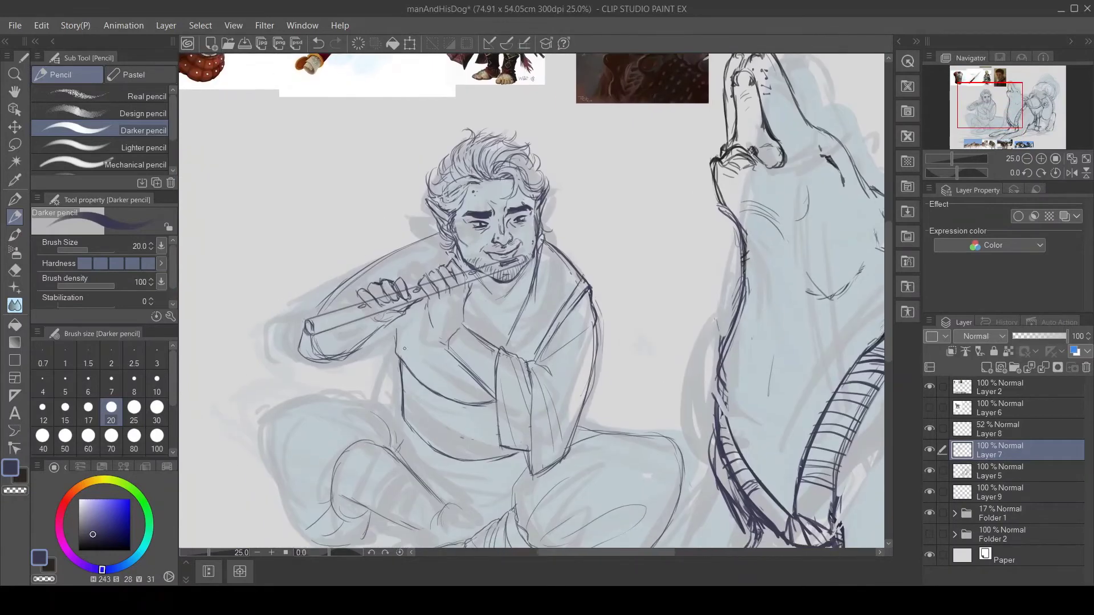
{"action": "left_click_drag", "start_coordinate": [405, 348], "coordinate": [435, 281]}
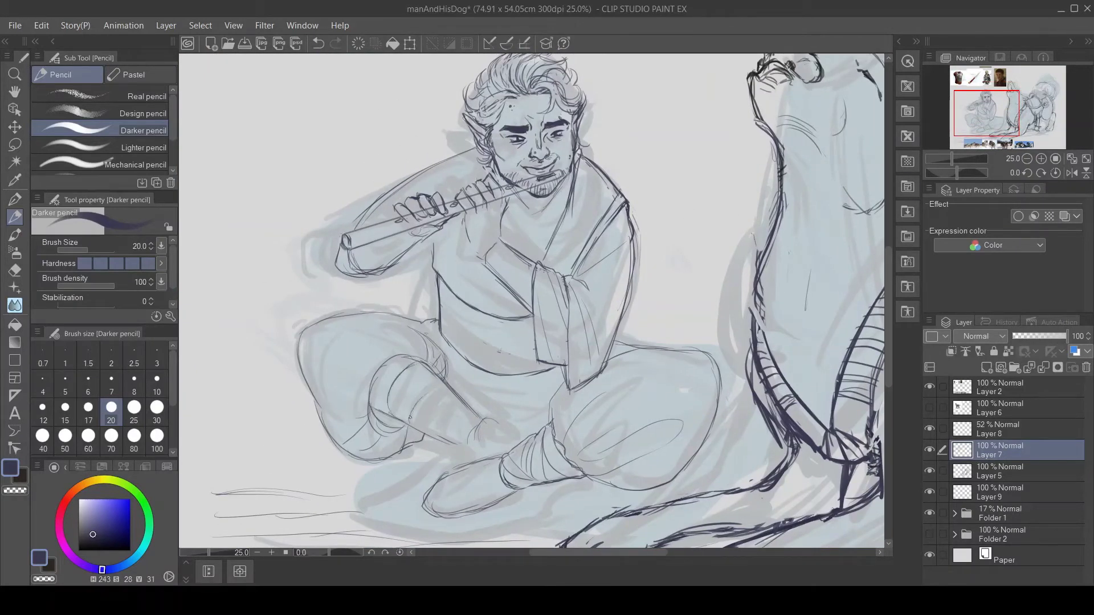
{"action": "mouse_move", "coordinate": [409, 418]}
{"action": "left_mouse_down"}
{"action": "mouse_move", "coordinate": [402, 393]}
{"action": "mouse_move", "coordinate": [373, 408]}
{"action": "left_mouse_up"}
{"action": "left_click_drag", "start_coordinate": [560, 428], "coordinate": [555, 381]}
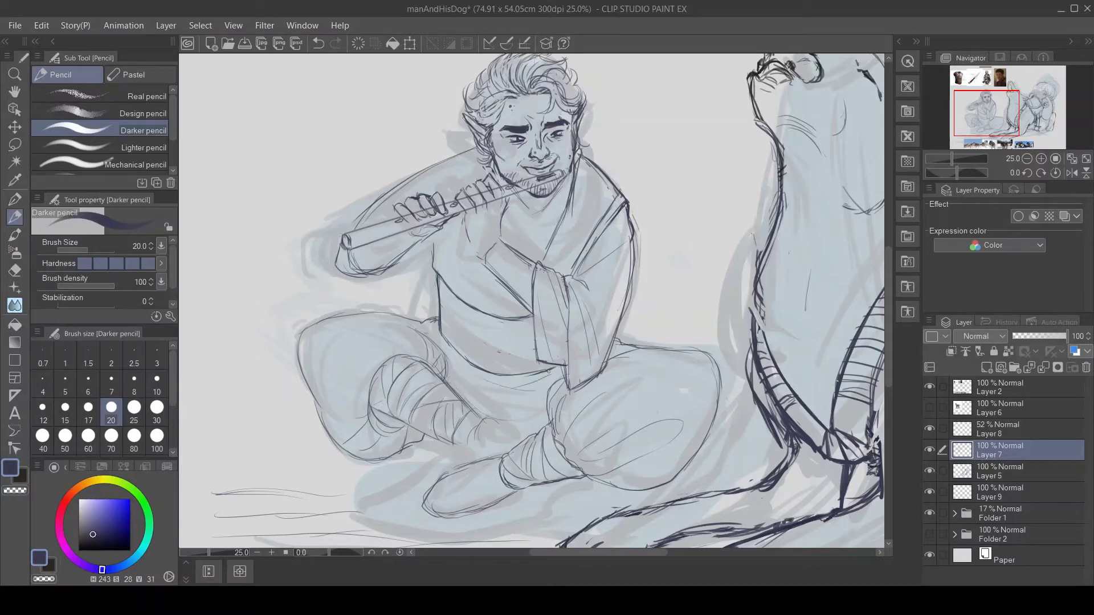
- Lasso the warrior's upper body on Layer 7, apply a Scale/Rotate transformation and deselect it
{"action": "left_click", "coordinate": [1027, 159]}
{"action": "key", "text": "l"}
{"action": "mouse_move", "coordinate": [598, 284]}
{"action": "left_mouse_down"}
{"action": "mouse_move", "coordinate": [413, 293]}
{"action": "mouse_move", "coordinate": [598, 288]}
{"action": "mouse_move", "coordinate": [582, 304]}
{"action": "left_mouse_up"}
{"action": "key", "text": "ctrl+t"}
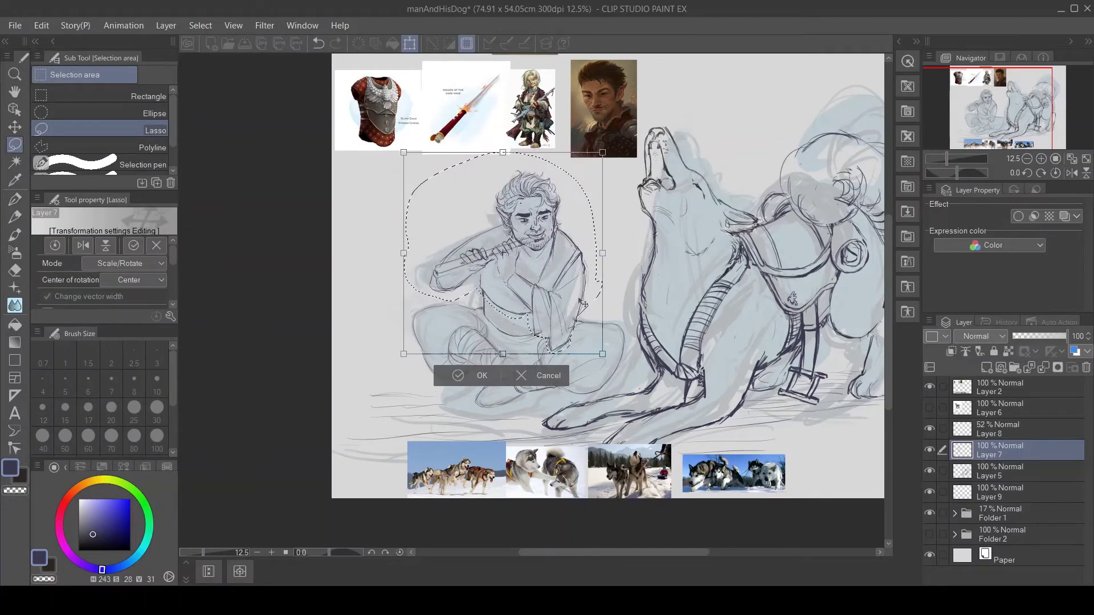
{"action": "left_click", "coordinate": [461, 376]}
{"action": "key", "text": "ctrl+d"}
- Erase the raised arm's rounded elbow line, draw a loose sleeve hanging beneath the flute and refine the wrist and collar
{"action": "scroll", "coordinate": [530, 317], "scroll_direction": "up", "scroll_amount": 3}
{"action": "key", "text": "p"}
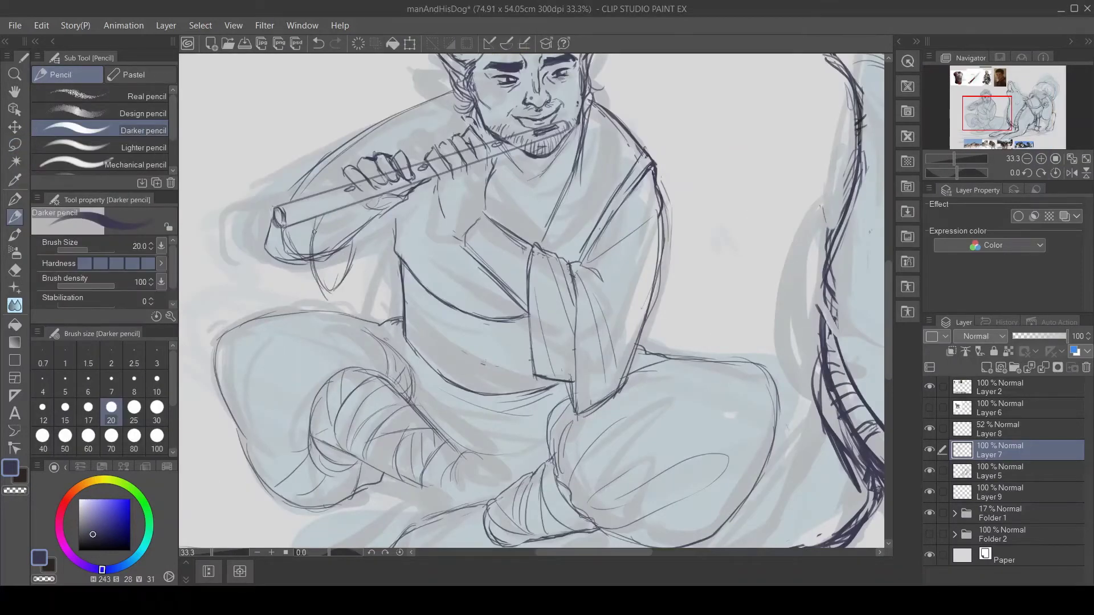
{"action": "key", "text": "e"}
{"action": "mouse_move", "coordinate": [312, 251]}
{"action": "left_mouse_down"}
{"action": "mouse_move", "coordinate": [268, 225]}
{"action": "mouse_move", "coordinate": [311, 263]}
{"action": "left_mouse_up"}
{"action": "key", "text": "p"}
{"action": "left_click_drag", "start_coordinate": [319, 218], "coordinate": [326, 291]}
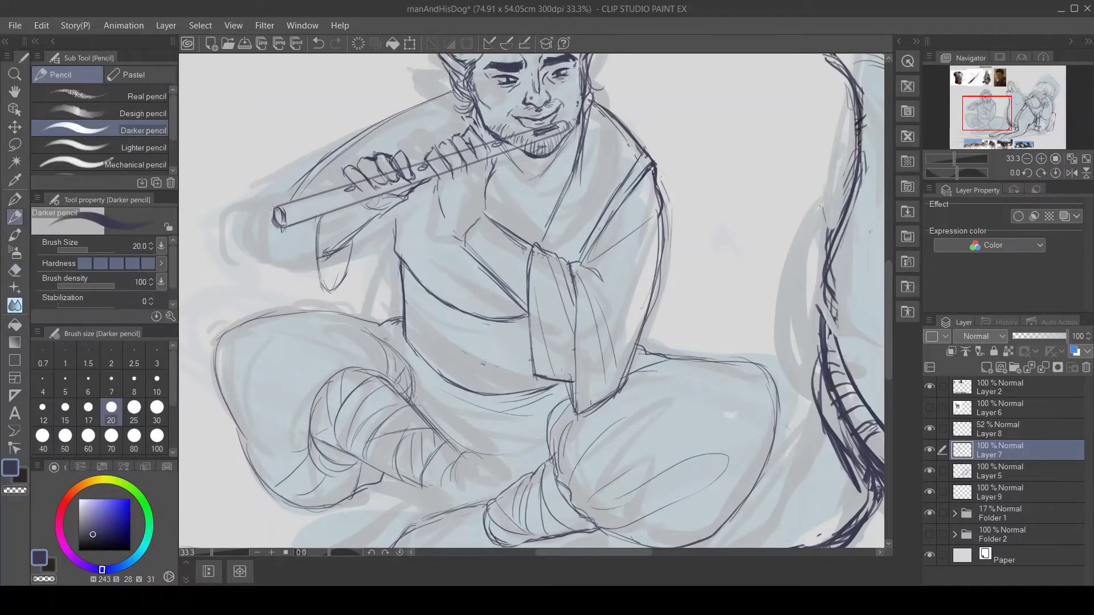
{"action": "left_click_drag", "start_coordinate": [437, 186], "coordinate": [460, 234]}
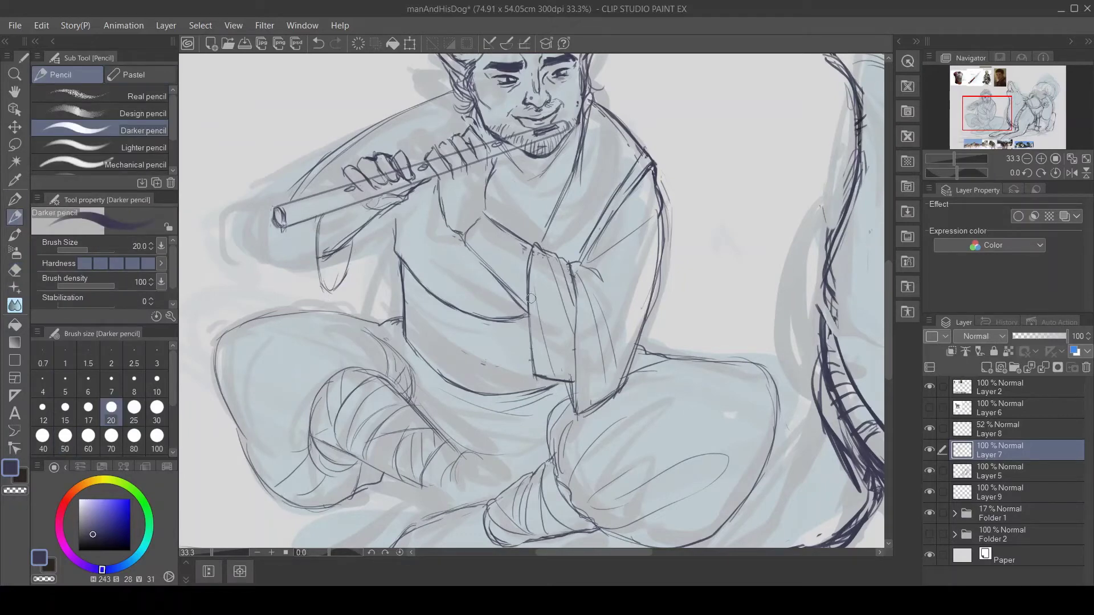
{"action": "left_click_drag", "start_coordinate": [576, 171], "coordinate": [615, 248]}
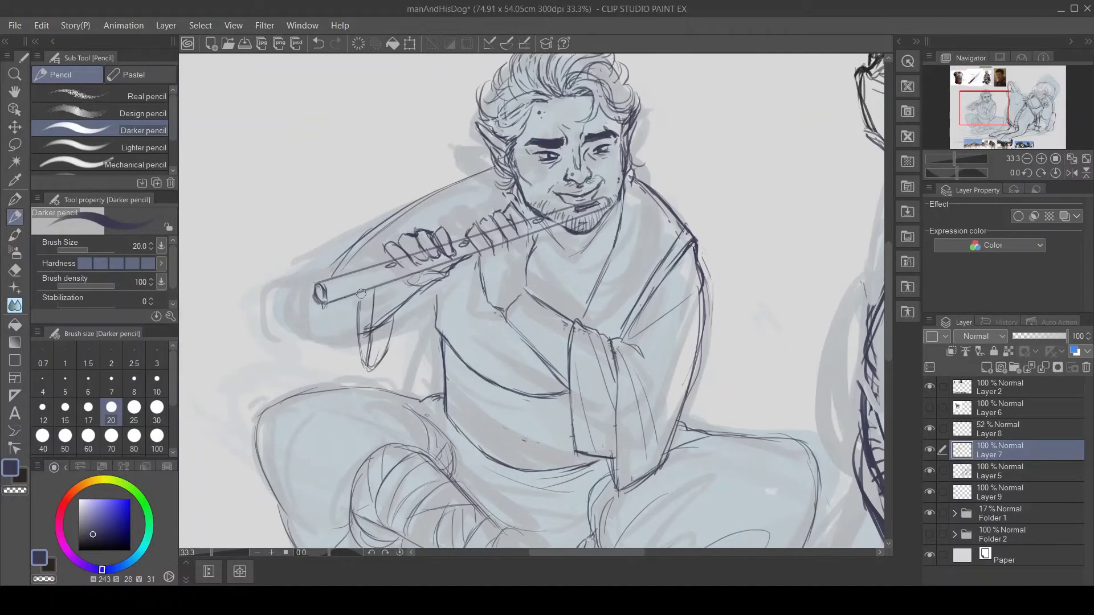
- Redraw the waist sash with curved overlapping fold lines and add the first edge of the tunic's hem below it
{"action": "left_click", "coordinate": [1047, 160]}
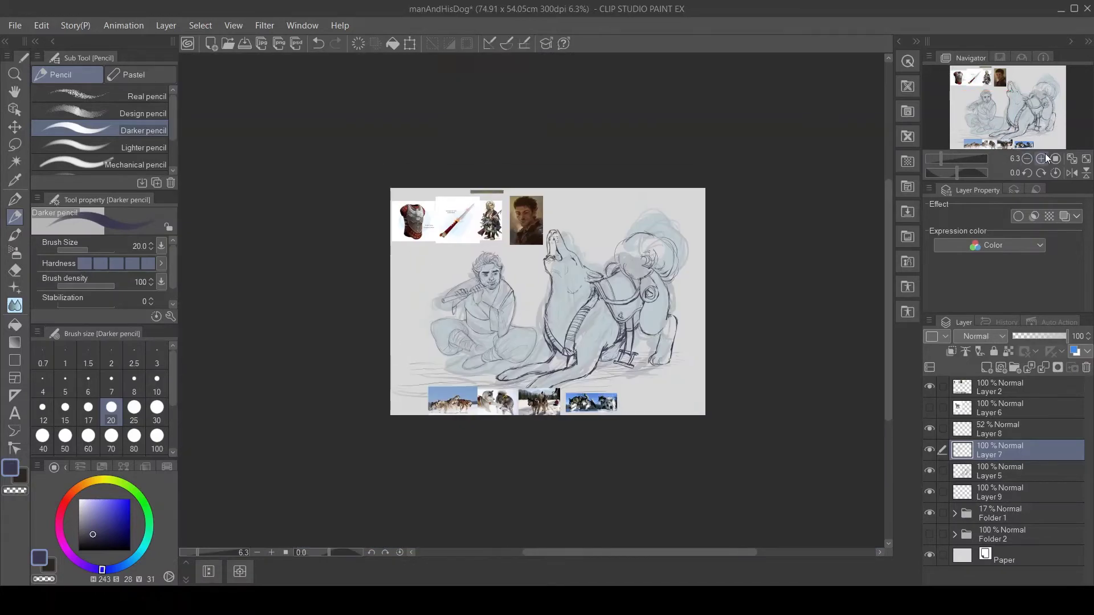
{"action": "scroll", "coordinate": [484, 325], "scroll_direction": "up", "scroll_amount": 5}
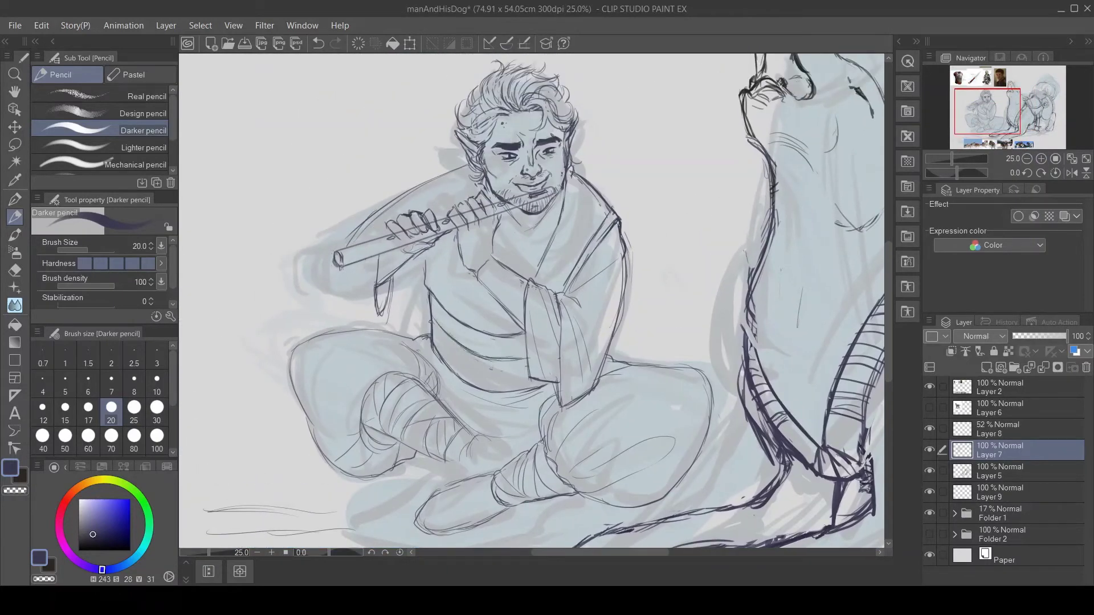
{"action": "mouse_move", "coordinate": [430, 322]}
{"action": "left_mouse_down"}
{"action": "mouse_move", "coordinate": [496, 371]}
{"action": "mouse_move", "coordinate": [454, 353]}
{"action": "mouse_move", "coordinate": [512, 370]}
{"action": "left_mouse_up"}
{"action": "key", "text": "ctrl+z"}
{"action": "key", "text": "ctrl+z"}
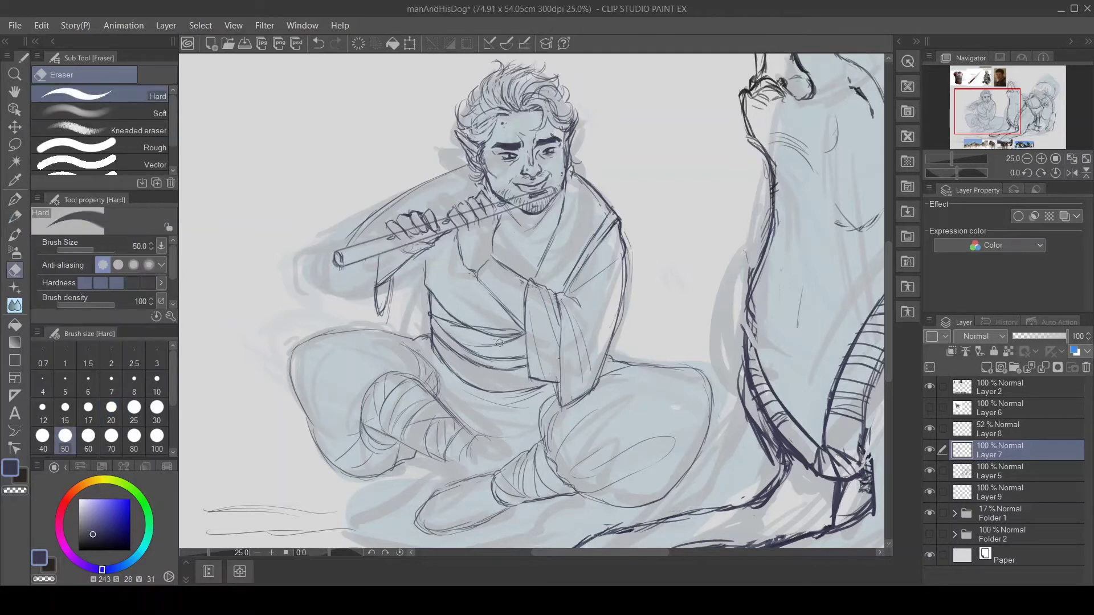
{"action": "key", "text": "e"}
{"action": "key", "text": "p"}
{"action": "left_click_drag", "start_coordinate": [433, 324], "coordinate": [475, 353]}
{"action": "left_click_drag", "start_coordinate": [489, 349], "coordinate": [524, 354]}
{"action": "left_click_drag", "start_coordinate": [494, 415], "coordinate": [539, 383]}
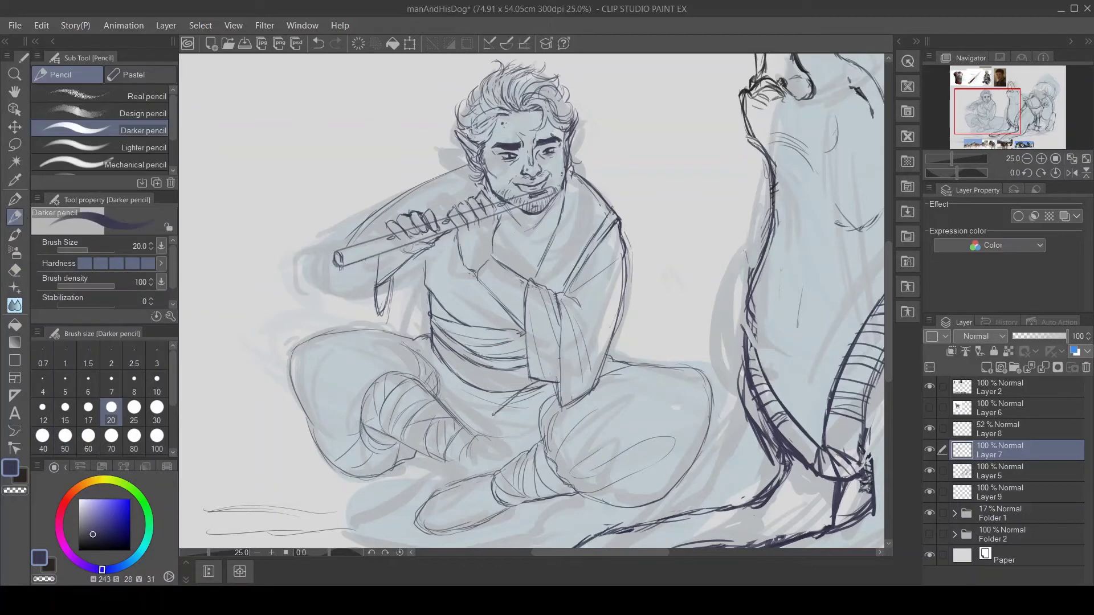
- Draw the tunic's pointed hem and folds below the sash, cleaning up stray sash lines with the eraser
{"action": "left_click_drag", "start_coordinate": [424, 328], "coordinate": [469, 408]}
{"action": "key", "text": "e"}
{"action": "mouse_move", "coordinate": [433, 336]}
{"action": "left_mouse_down"}
{"action": "mouse_move", "coordinate": [512, 399]}
{"action": "mouse_move", "coordinate": [526, 371]}
{"action": "left_mouse_up"}
{"action": "key", "text": "p"}
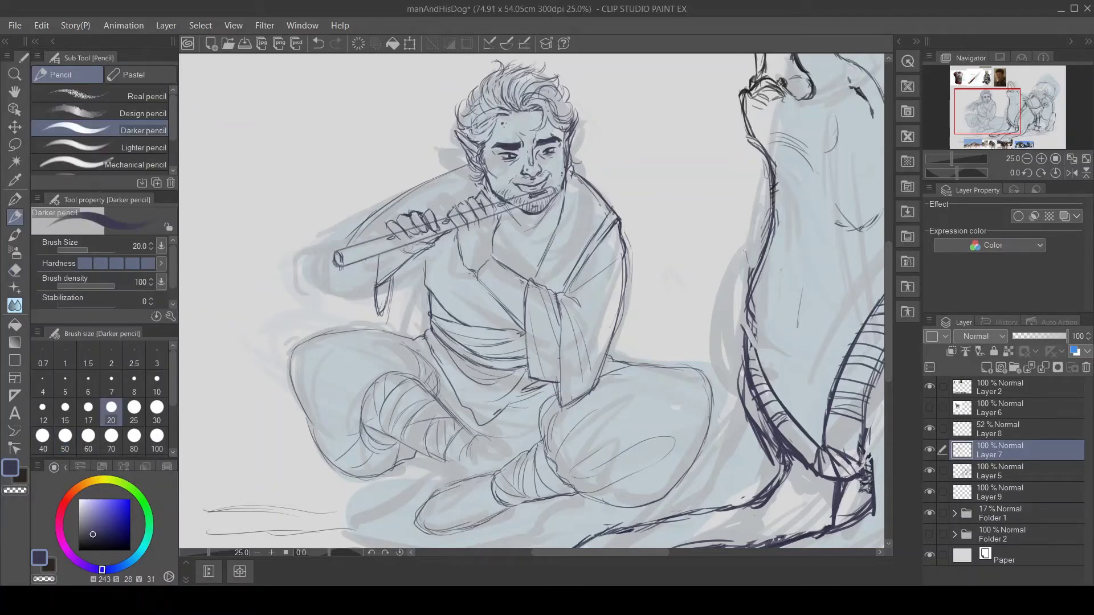
{"action": "left_click_drag", "start_coordinate": [450, 373], "coordinate": [515, 410]}
{"action": "scroll", "coordinate": [444, 341], "scroll_direction": "up", "scroll_amount": 5}
{"action": "scroll", "coordinate": [444, 341], "scroll_direction": "down", "scroll_amount": 6}
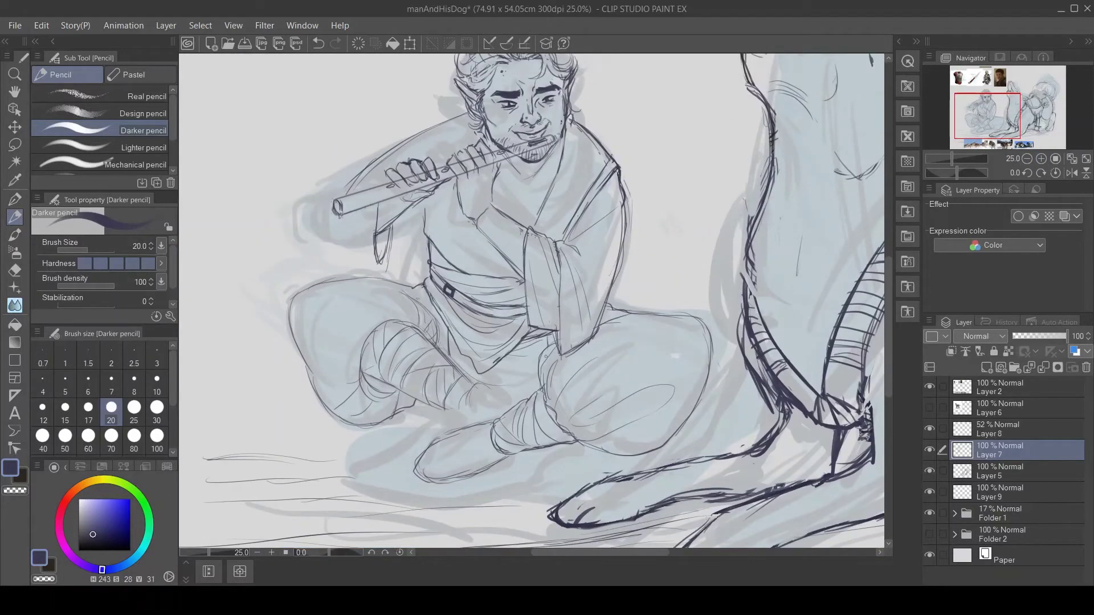
- Draw the warrior's crossed shin below the tunic hem and a pointed shape at the ankle, erasing overlapping sketch lines
{"action": "left_click_drag", "start_coordinate": [454, 348], "coordinate": [442, 364]}
{"action": "left_click_drag", "start_coordinate": [448, 353], "coordinate": [405, 444]}
{"action": "left_click_drag", "start_coordinate": [463, 399], "coordinate": [532, 345]}
{"action": "key", "text": "e"}
{"action": "left_click_drag", "start_coordinate": [456, 361], "coordinate": [407, 447]}
{"action": "key", "text": "p"}
{"action": "left_click_drag", "start_coordinate": [433, 392], "coordinate": [399, 446]}
{"action": "key", "text": "e"}
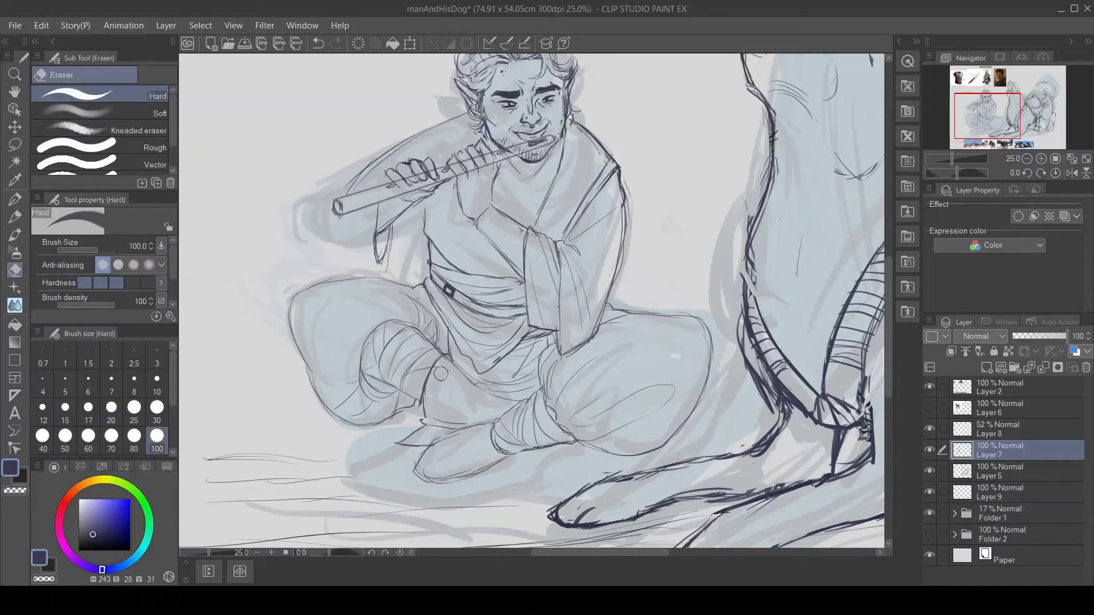
- Refine the fold lines between the warrior's legs and around the crossed ankle, alternating pencil and eraser
{"action": "key", "text": "p"}
{"action": "left_click_drag", "start_coordinate": [510, 365], "coordinate": [426, 420]}
{"action": "key", "text": "e"}
{"action": "mouse_move", "coordinate": [547, 337]}
{"action": "left_mouse_down"}
{"action": "mouse_move", "coordinate": [513, 374]}
{"action": "mouse_move", "coordinate": [561, 342]}
{"action": "mouse_move", "coordinate": [614, 44]}
{"action": "mouse_move", "coordinate": [580, 235]}
{"action": "left_mouse_up"}
{"action": "key", "text": "p"}
{"action": "key", "text": "e"}
{"action": "key", "text": "p"}
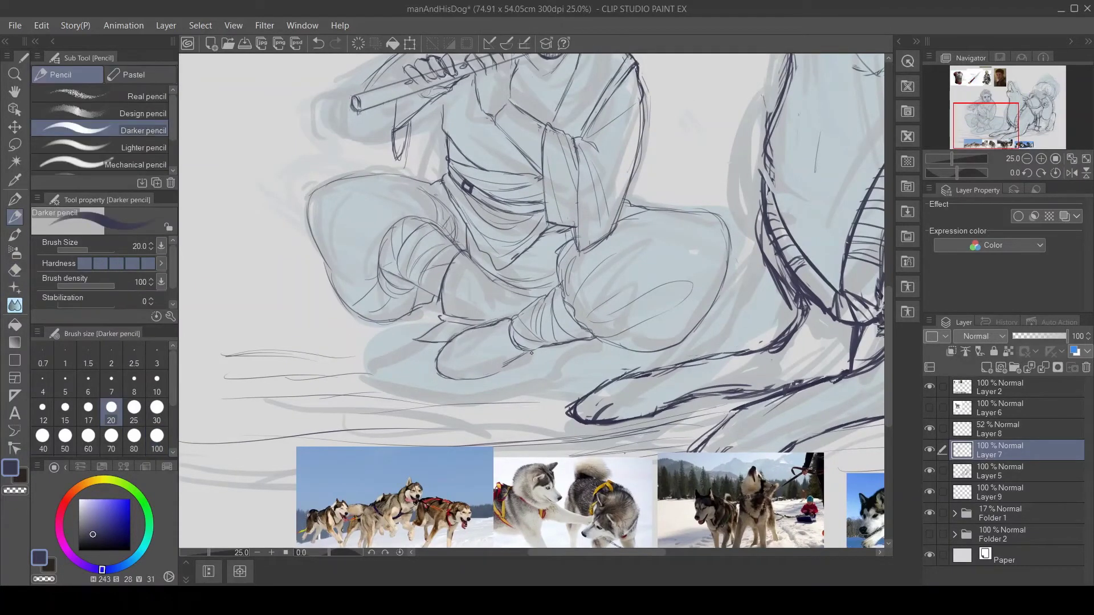
{"action": "left_click_drag", "start_coordinate": [489, 349], "coordinate": [422, 520]}
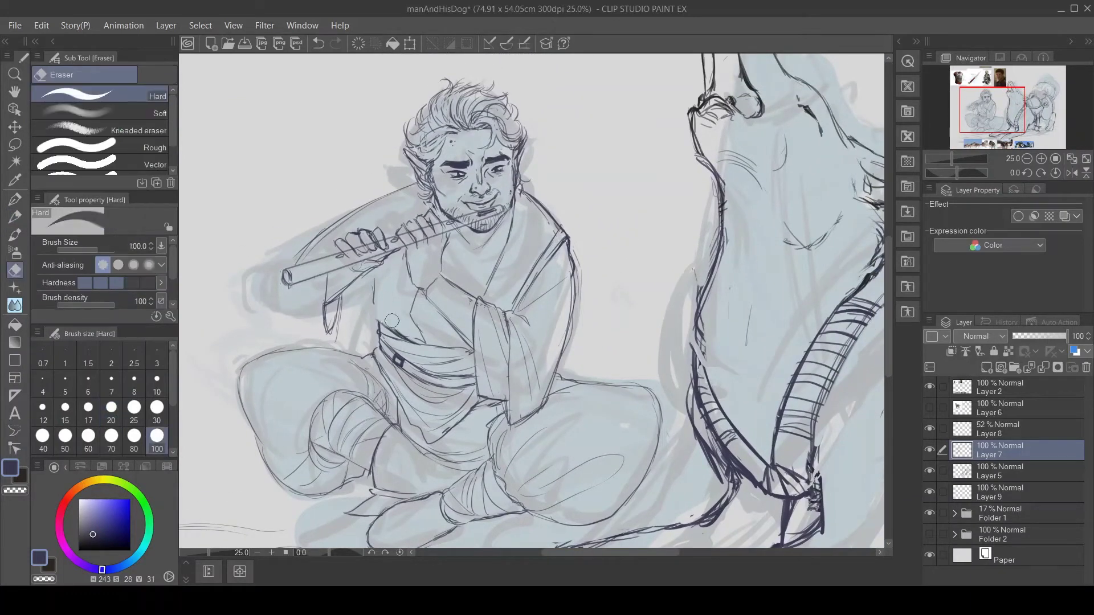
- Redraw the robe's lapel, chest folds and side contour above the sash, erasing stray lines at the neckline
{"action": "left_click_drag", "start_coordinate": [475, 291], "coordinate": [510, 217]}
{"action": "left_click_drag", "start_coordinate": [460, 333], "coordinate": [453, 348]}
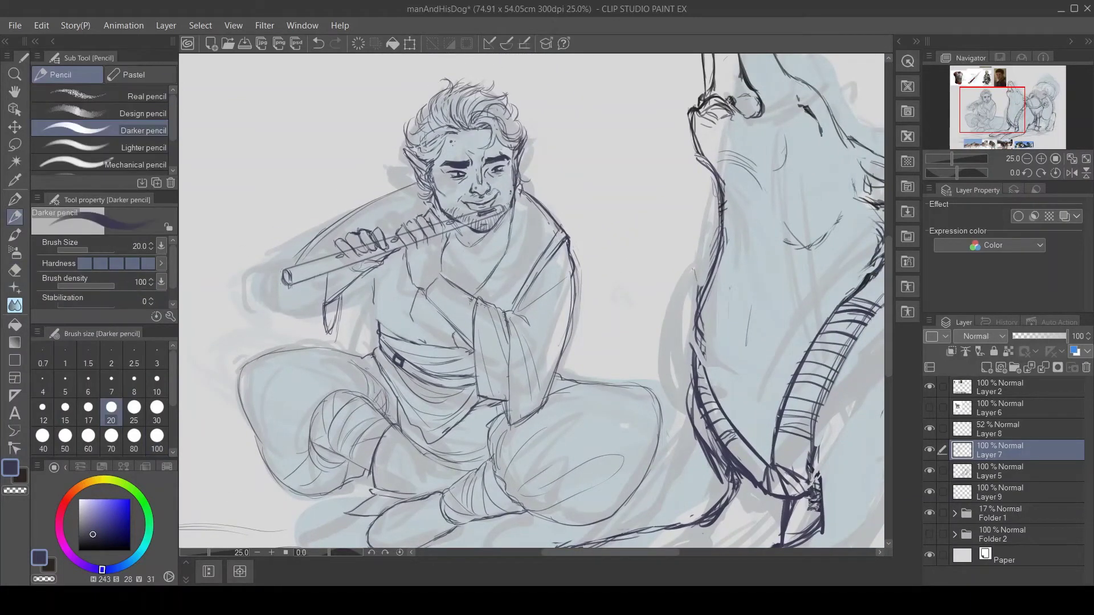
{"action": "left_click_drag", "start_coordinate": [472, 300], "coordinate": [508, 248]}
{"action": "left_click_drag", "start_coordinate": [407, 303], "coordinate": [423, 342]}
{"action": "left_click_drag", "start_coordinate": [380, 269], "coordinate": [371, 310]}
{"action": "key", "text": "e"}
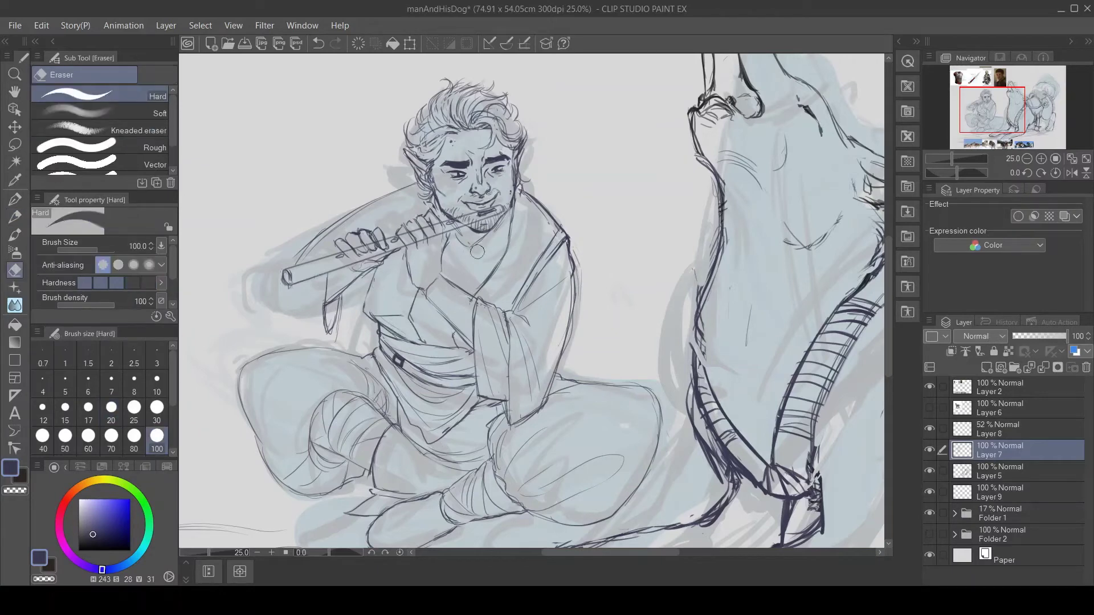
{"action": "left_click_drag", "start_coordinate": [478, 251], "coordinate": [484, 287]}
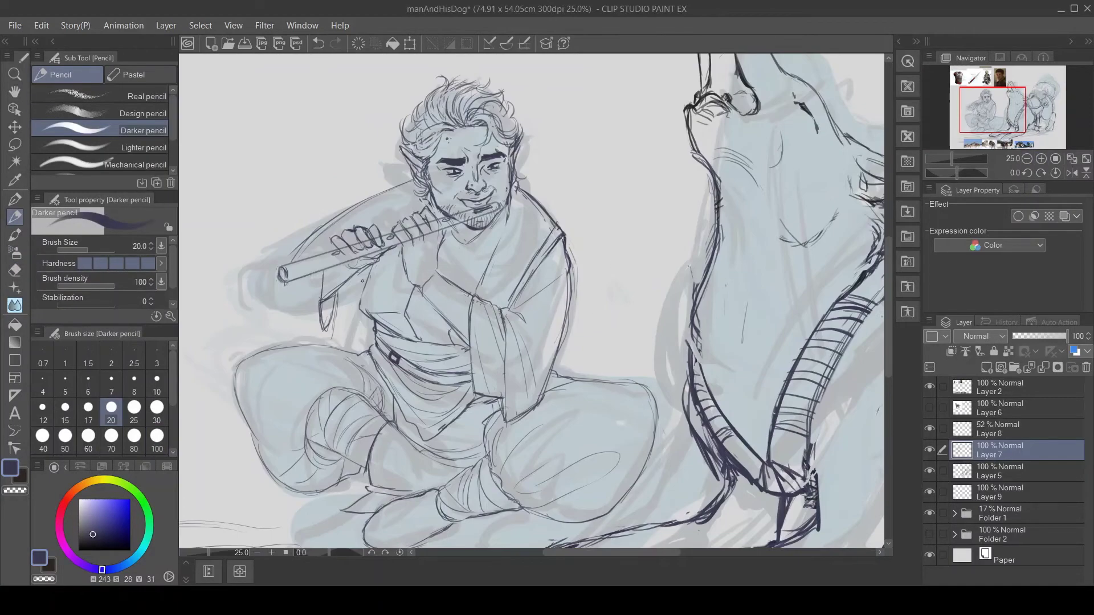
- Draw the long sleeve hanging beneath the flute with vertical folds and hatch its shaded inner opening
{"action": "left_click_drag", "start_coordinate": [312, 282], "coordinate": [309, 327]}
{"action": "left_click_drag", "start_coordinate": [325, 286], "coordinate": [317, 348]}
{"action": "left_click_drag", "start_coordinate": [338, 317], "coordinate": [334, 346]}
{"action": "left_click_drag", "start_coordinate": [341, 296], "coordinate": [332, 337]}
{"action": "left_click_drag", "start_coordinate": [283, 285], "coordinate": [286, 334]}
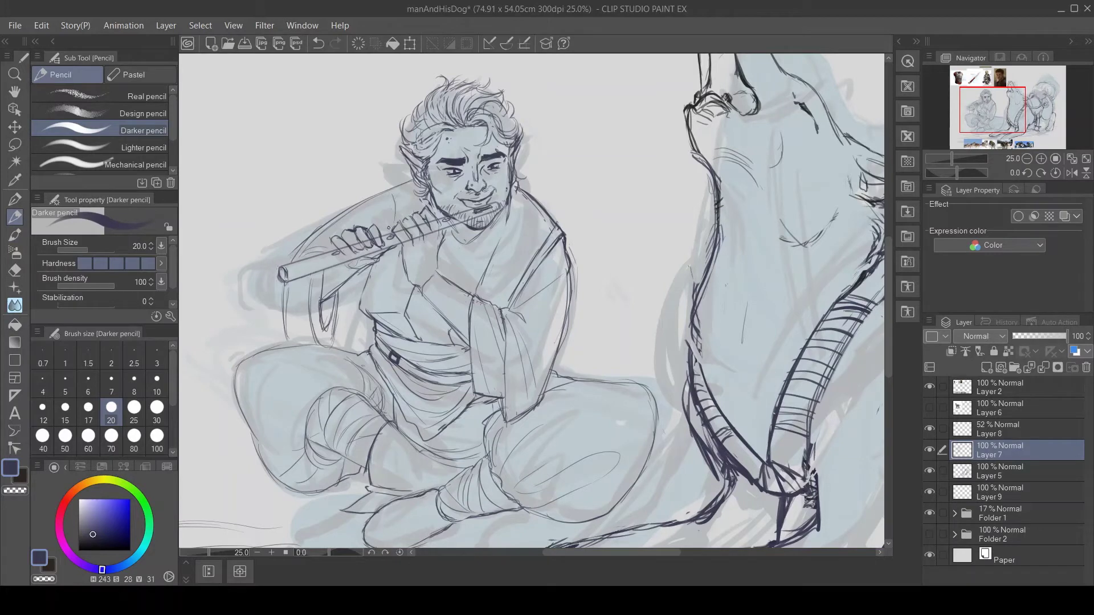
{"action": "left_click_drag", "start_coordinate": [412, 177], "coordinate": [377, 195]}
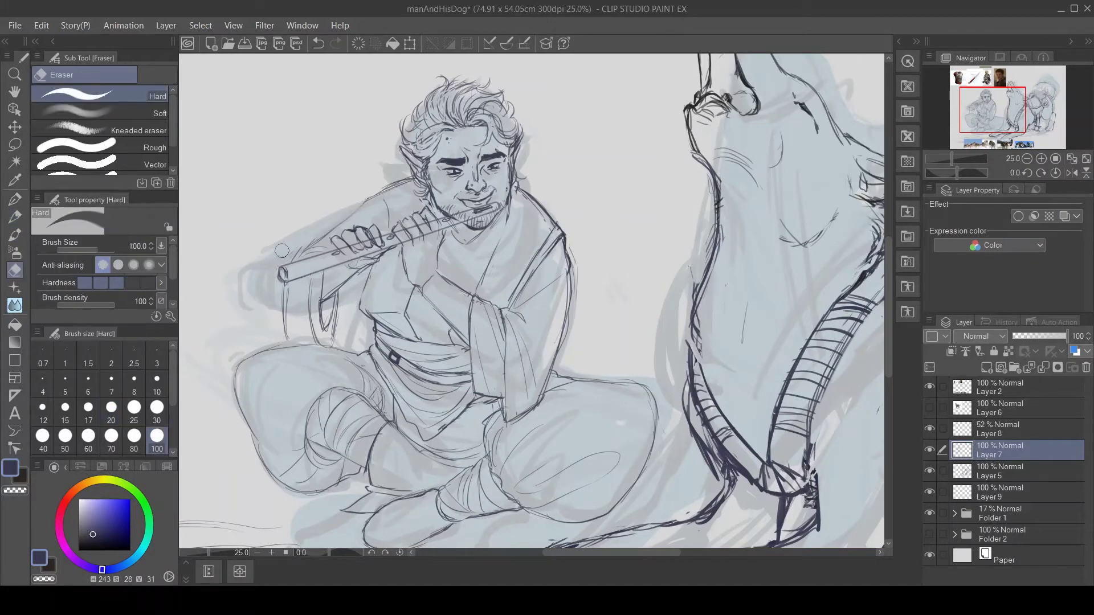
{"action": "mouse_move", "coordinate": [341, 345]}
{"action": "left_mouse_down"}
{"action": "mouse_move", "coordinate": [345, 304]}
{"action": "mouse_move", "coordinate": [333, 337]}
{"action": "left_mouse_up"}
{"action": "key", "text": "ctrl+z"}
{"action": "left_click_drag", "start_coordinate": [322, 274], "coordinate": [325, 339]}
{"action": "left_click_drag", "start_coordinate": [328, 294], "coordinate": [325, 321]}
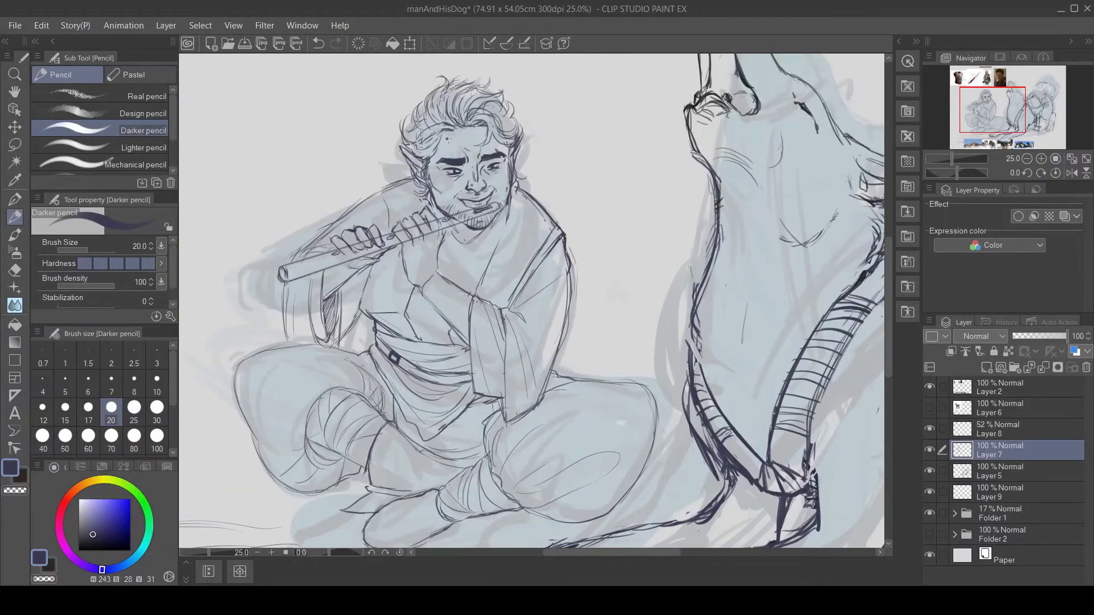
- Draw a curved collar band around the warrior's neck and fill it with short ribbing lines
{"action": "scroll", "coordinate": [362, 151], "scroll_direction": "up", "scroll_amount": 1}
{"action": "mouse_move", "coordinate": [479, 256]}
{"action": "left_mouse_down"}
{"action": "mouse_move", "coordinate": [546, 267]}
{"action": "mouse_move", "coordinate": [560, 216]}
{"action": "left_mouse_up"}
{"action": "left_click_drag", "start_coordinate": [493, 276], "coordinate": [495, 293]}
{"action": "left_click_drag", "start_coordinate": [500, 273], "coordinate": [503, 294]}
{"action": "left_click_drag", "start_coordinate": [508, 270], "coordinate": [511, 292]}
{"action": "left_click_drag", "start_coordinate": [513, 268], "coordinate": [516, 290]}
{"action": "left_click_drag", "start_coordinate": [520, 263], "coordinate": [522, 286]}
{"action": "mouse_move", "coordinate": [525, 257]}
{"action": "left_mouse_down"}
{"action": "mouse_move", "coordinate": [528, 285]}
{"action": "mouse_move", "coordinate": [489, 291]}
{"action": "left_mouse_up"}
{"action": "scroll", "coordinate": [490, 302], "scroll_direction": "down", "scroll_amount": 3}
{"action": "scroll", "coordinate": [490, 302], "scroll_direction": "up", "scroll_amount": 3}
- Draw a small round pendant below the ribbed collar and sketch the first curves of its emblem
{"action": "left_click", "coordinate": [15, 270]}
{"action": "left_click", "coordinate": [1026, 145]}
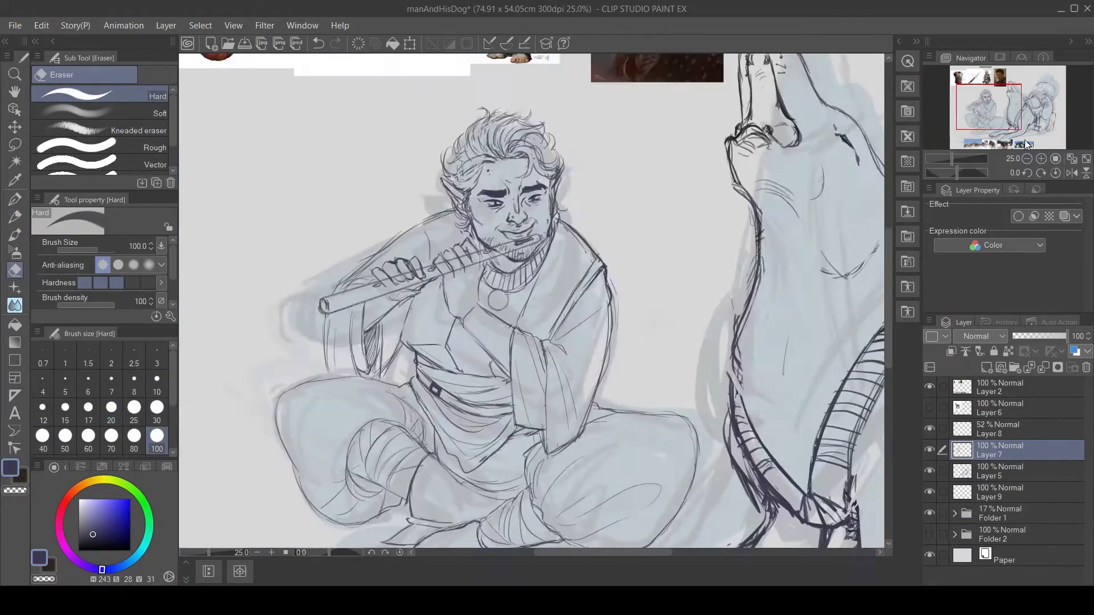
{"action": "scroll", "coordinate": [1026, 144], "scroll_direction": "up", "scroll_amount": 3}
{"action": "key", "text": "p"}
{"action": "left_click", "coordinate": [111, 407]}
{"action": "left_click", "coordinate": [1041, 159]}
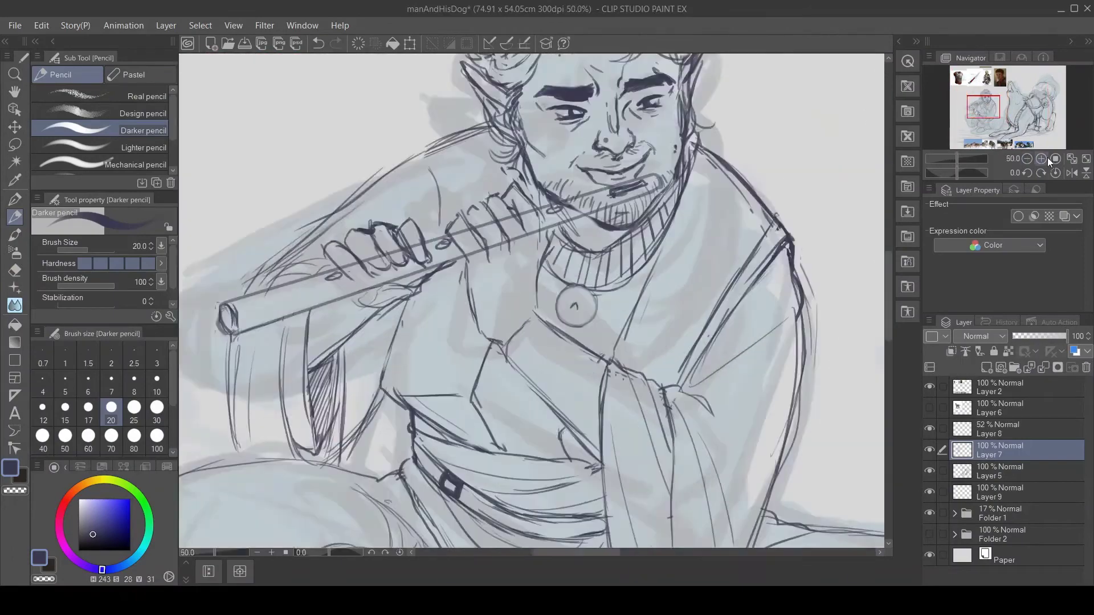
{"action": "left_click", "coordinate": [1041, 159]}
{"action": "mouse_move", "coordinate": [587, 285]}
{"action": "left_mouse_down"}
{"action": "mouse_move", "coordinate": [572, 312]}
{"action": "mouse_move", "coordinate": [596, 315]}
{"action": "left_mouse_up"}
{"action": "left_click_drag", "start_coordinate": [592, 284], "coordinate": [596, 315]}
- Develop the pendant into a bird with raised feathered wings curving into a circle, adding its body feathers and tail
{"action": "scroll", "coordinate": [592, 305], "scroll_direction": "down", "scroll_amount": 3}
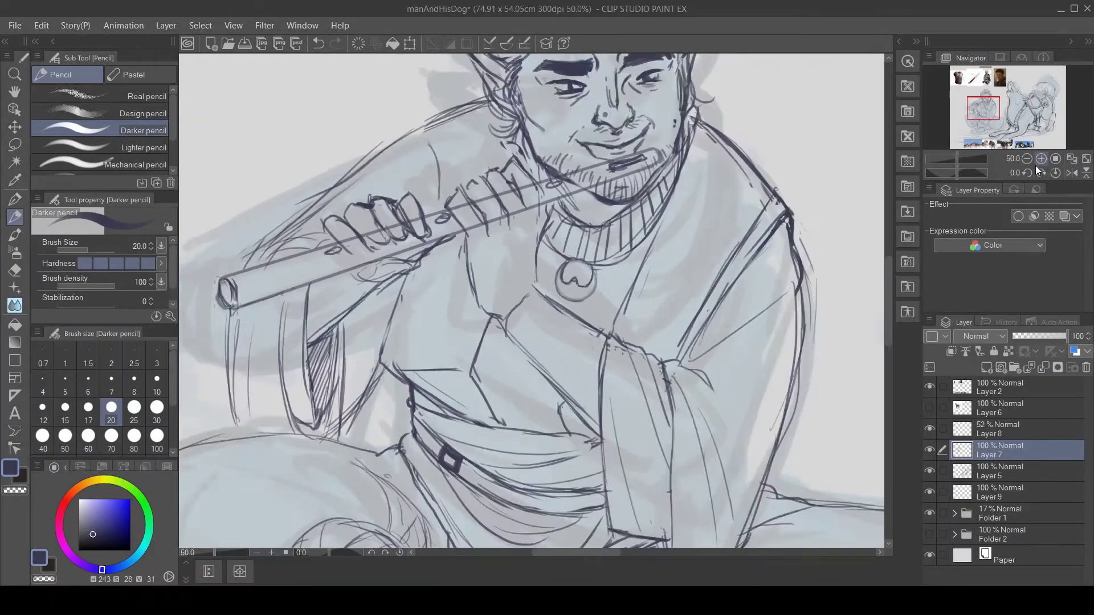
{"action": "scroll", "coordinate": [592, 305], "scroll_direction": "up", "scroll_amount": 4}
{"action": "mouse_move", "coordinate": [598, 267]}
{"action": "left_mouse_down"}
{"action": "mouse_move", "coordinate": [604, 308]}
{"action": "mouse_move", "coordinate": [628, 278]}
{"action": "left_mouse_up"}
{"action": "scroll", "coordinate": [628, 278], "scroll_direction": "down", "scroll_amount": 3}
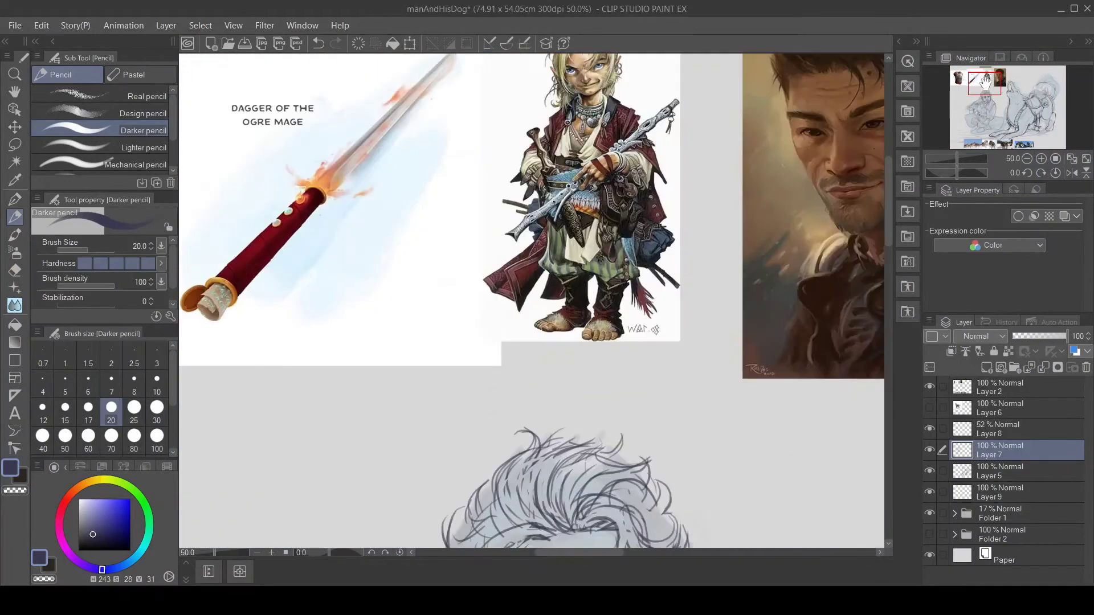
{"action": "scroll", "coordinate": [449, 278], "scroll_direction": "up", "scroll_amount": 3}
{"action": "left_click_drag", "start_coordinate": [533, 294], "coordinate": [547, 314]}
{"action": "left_click_drag", "start_coordinate": [456, 296], "coordinate": [448, 310]}
{"action": "mouse_move", "coordinate": [548, 237]}
{"action": "left_mouse_down"}
{"action": "mouse_move", "coordinate": [562, 311]}
{"action": "mouse_move", "coordinate": [501, 342]}
{"action": "left_mouse_up"}
{"action": "left_click_drag", "start_coordinate": [473, 222], "coordinate": [436, 297]}
{"action": "left_click_drag", "start_coordinate": [433, 279], "coordinate": [458, 317]}
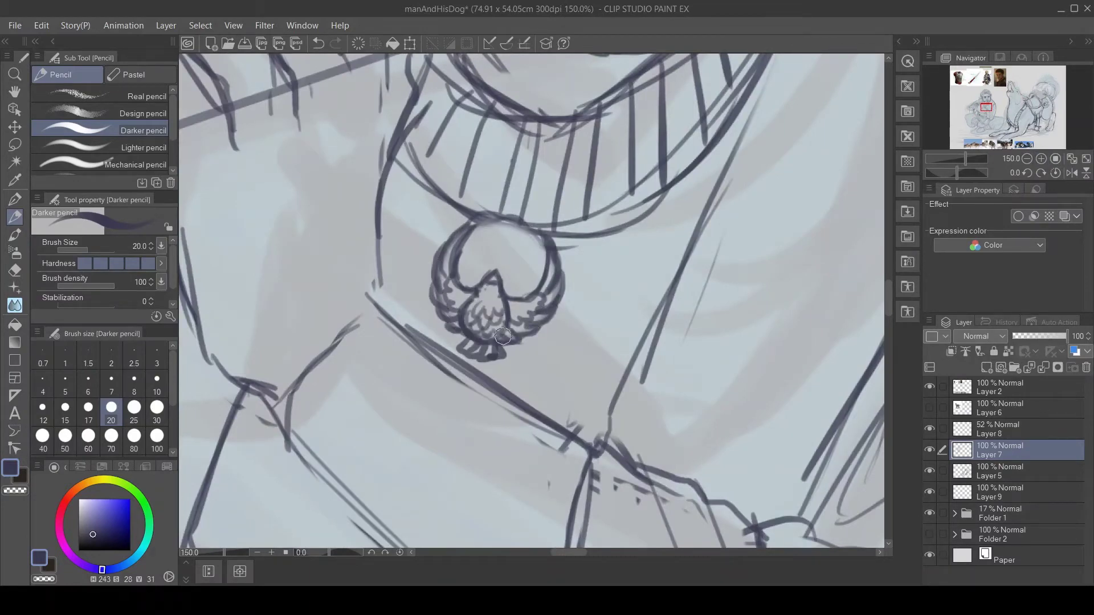
{"action": "left_click", "coordinate": [1027, 159]}
{"action": "left_click", "coordinate": [1041, 158]}
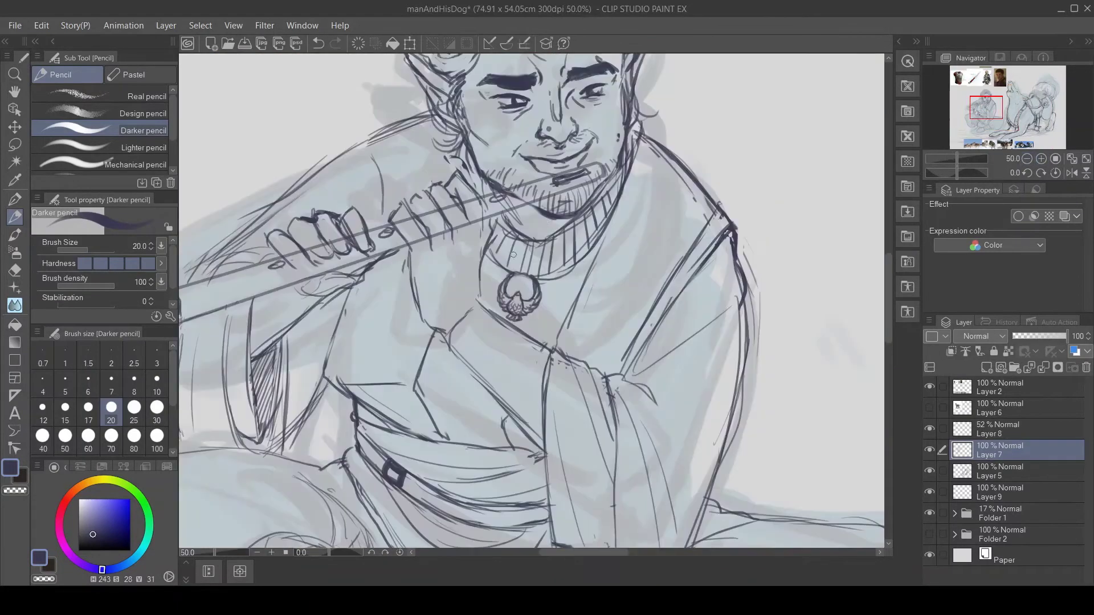
- Set the pencil size to 30, restore Layer 8 to 100% opacity and erase Layer 7 lines crossing the hands and flute
{"action": "left_click", "coordinate": [1027, 159]}
{"action": "left_click", "coordinate": [927, 433]}
{"action": "key", "text": "]"}
{"action": "key", "text": "alt+bracketleft"}
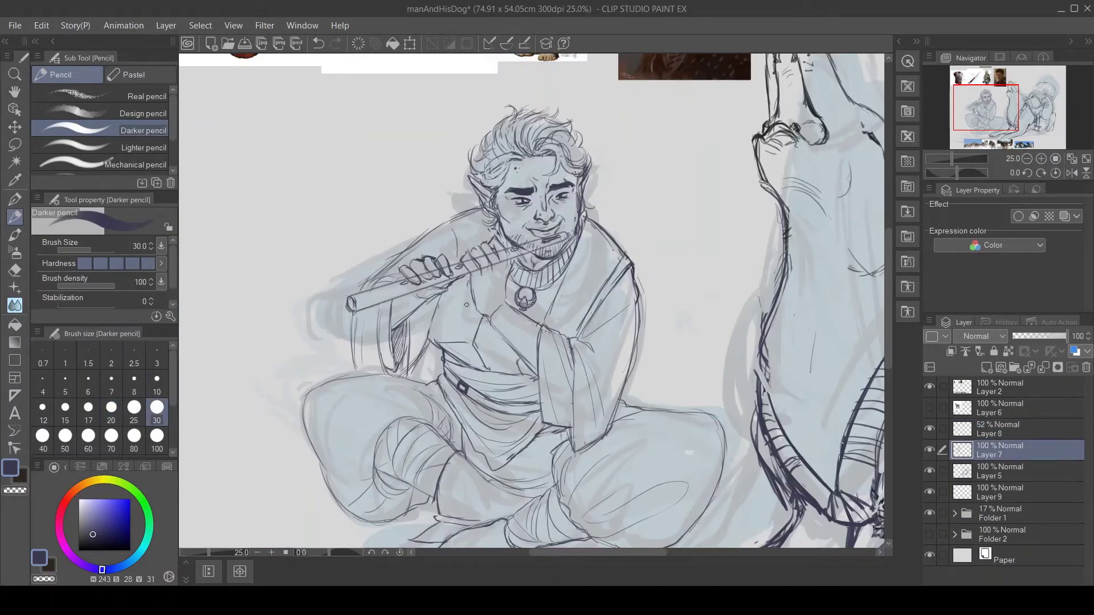
{"action": "key", "text": "ctrl+z"}
{"action": "key", "text": "e"}
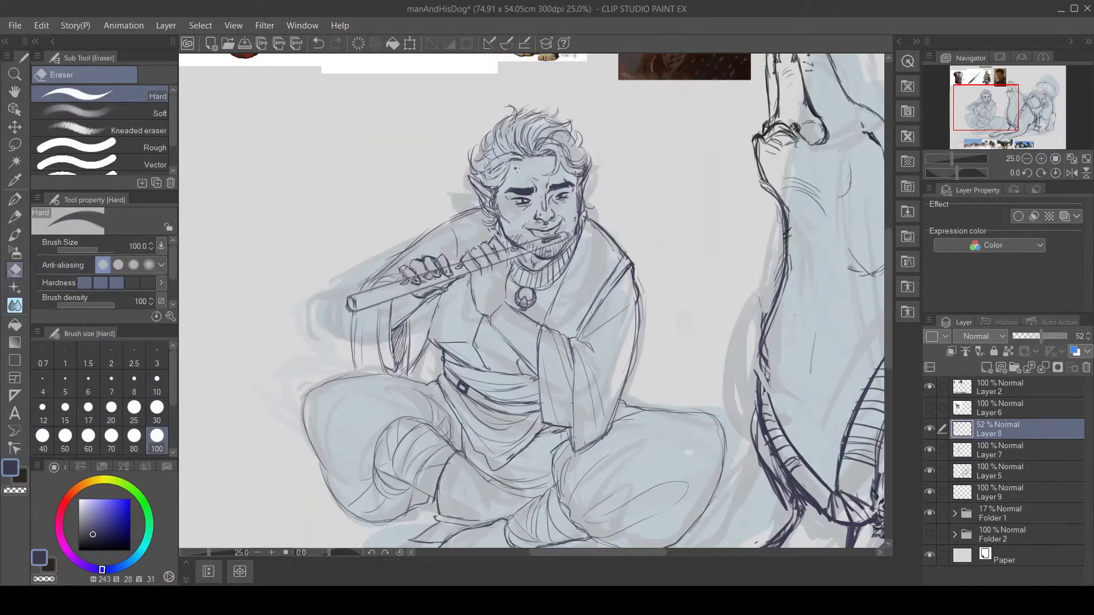
{"action": "key", "text": "alt+bracketright"}
{"action": "key", "text": "alt+bracketleft"}
{"action": "key", "text": "p"}
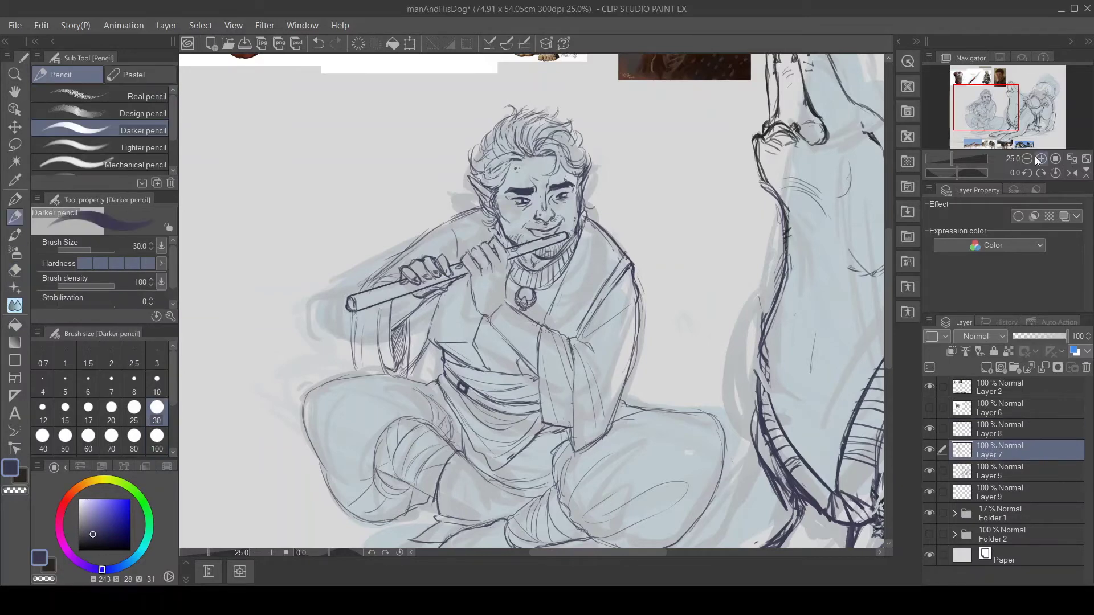
- Lasso the raised arm and hanging sleeve on Layer 7 and reshape them with a mesh transformation
{"action": "key", "text": "m"}
{"action": "mouse_move", "coordinate": [327, 305]}
{"action": "left_mouse_down"}
{"action": "mouse_move", "coordinate": [456, 285]}
{"action": "mouse_move", "coordinate": [291, 287]}
{"action": "left_mouse_up"}
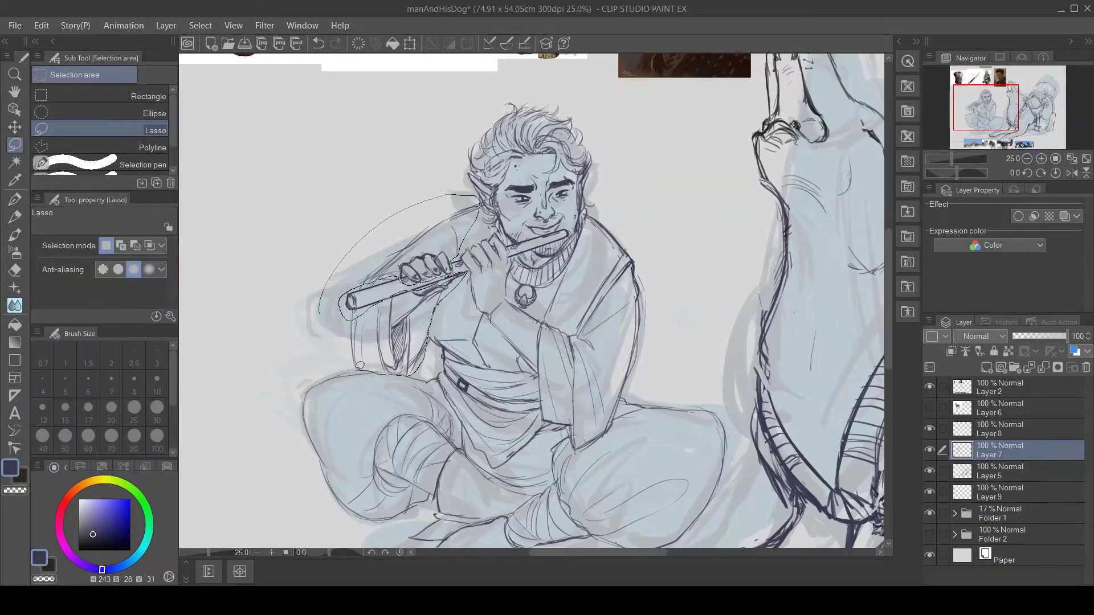
{"action": "key", "text": "ctrl+t"}
{"action": "left_click_drag", "start_coordinate": [348, 254], "coordinate": [340, 232]}
{"action": "left_click_drag", "start_coordinate": [479, 254], "coordinate": [483, 248]}
{"action": "left_click_drag", "start_coordinate": [414, 315], "coordinate": [426, 317]}
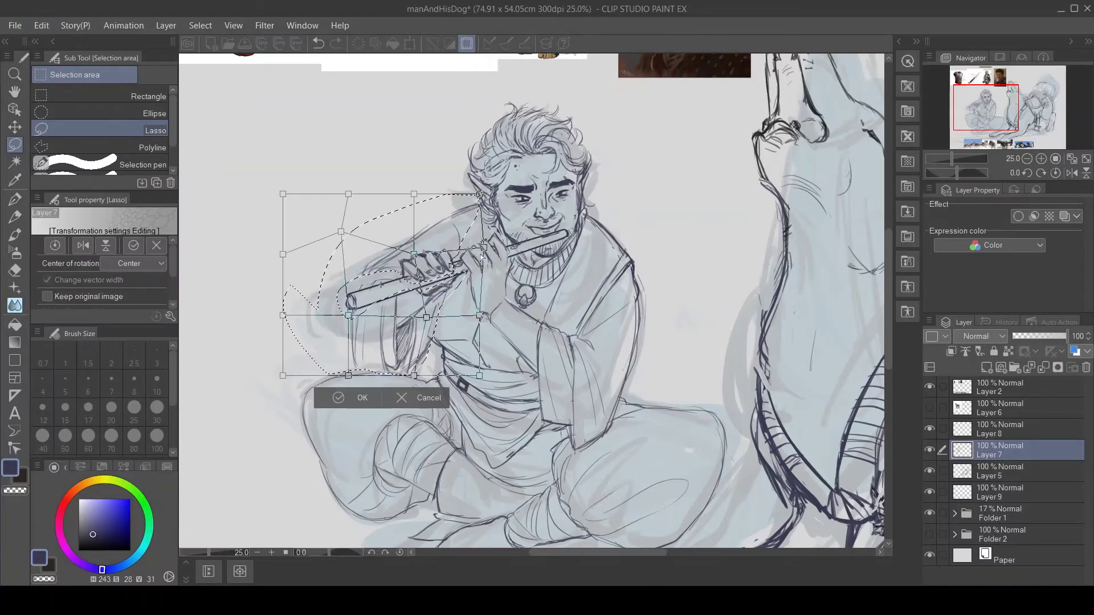
{"action": "left_click_drag", "start_coordinate": [414, 376], "coordinate": [433, 381]}
{"action": "left_click", "coordinate": [363, 405]}
- Draw the robe's edge over the raised shoulder beside the neck, clean it up and merge Layer 8 into Layer 7
{"action": "key", "text": "p"}
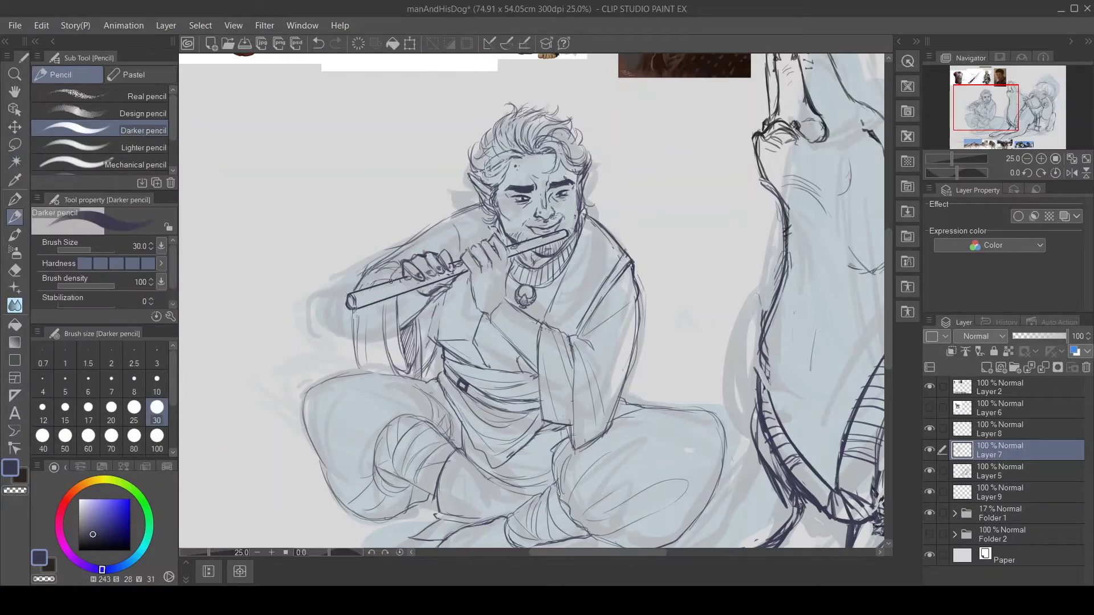
{"action": "left_click_drag", "start_coordinate": [456, 210], "coordinate": [451, 258]}
{"action": "key", "text": "e"}
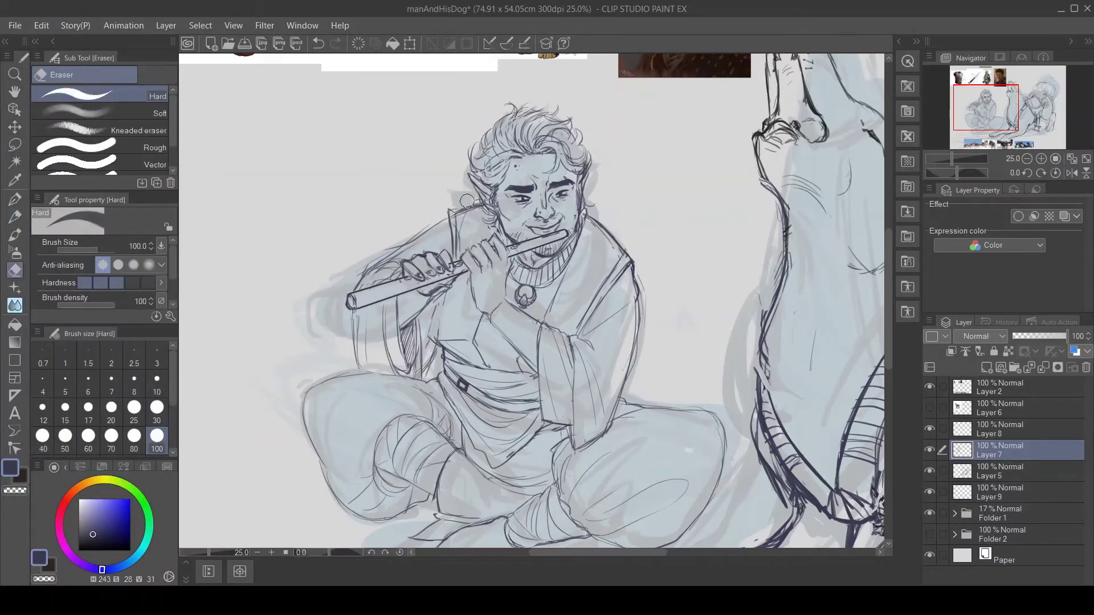
{"action": "left_click_drag", "start_coordinate": [458, 215], "coordinate": [461, 248]}
{"action": "key", "text": "p"}
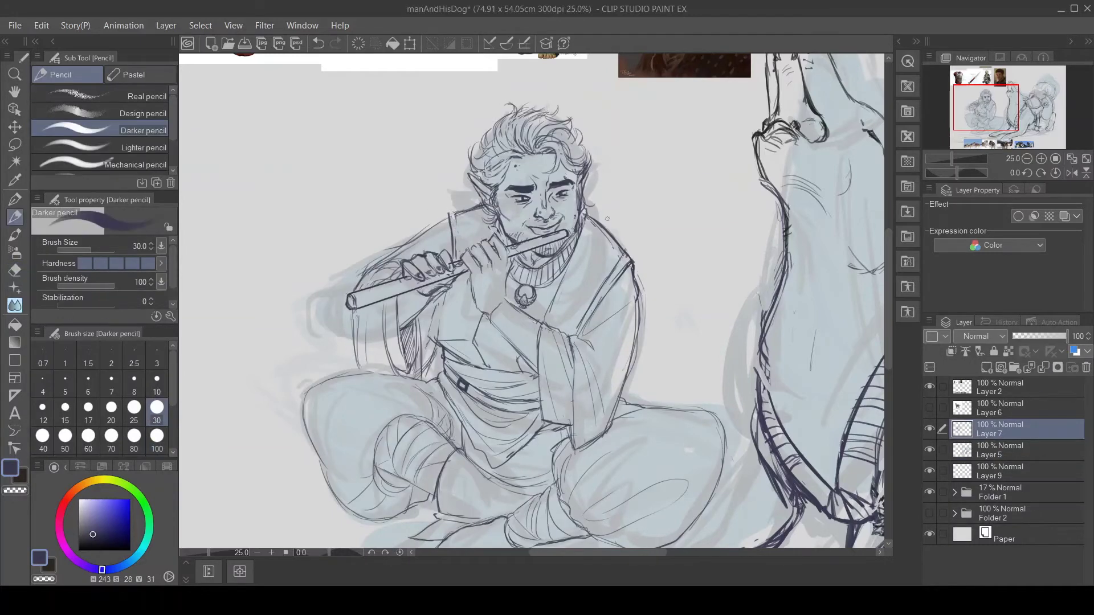
- Add fold lines to the front of the robe between the forearm and the sash
{"action": "key", "text": "e"}
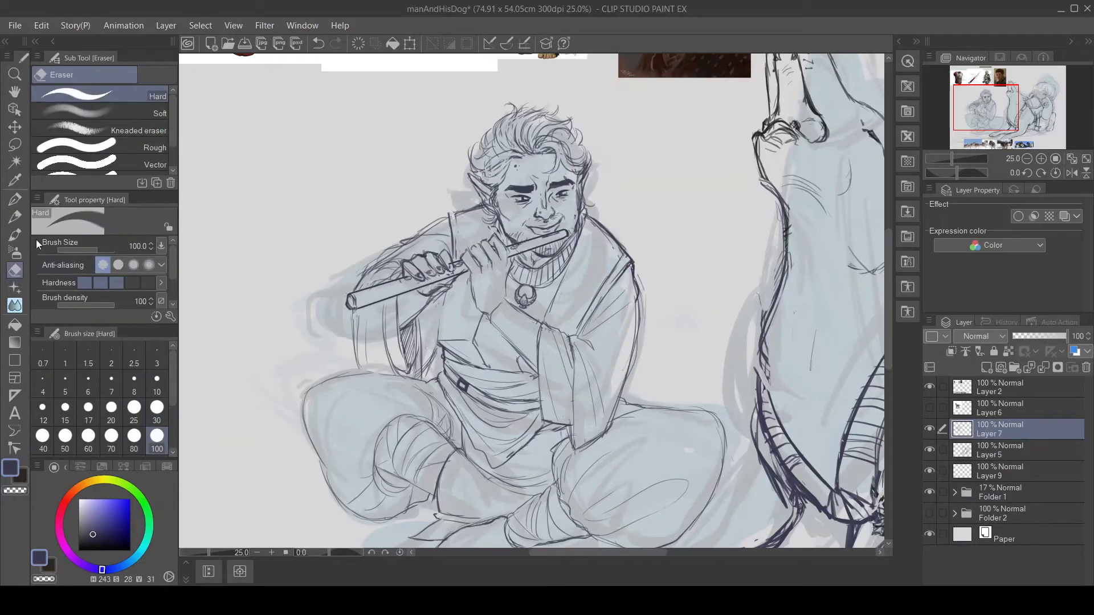
{"action": "key", "text": "p"}
{"action": "key", "text": "e"}
{"action": "key", "text": "p"}
{"action": "left_click_drag", "start_coordinate": [483, 362], "coordinate": [476, 319]}
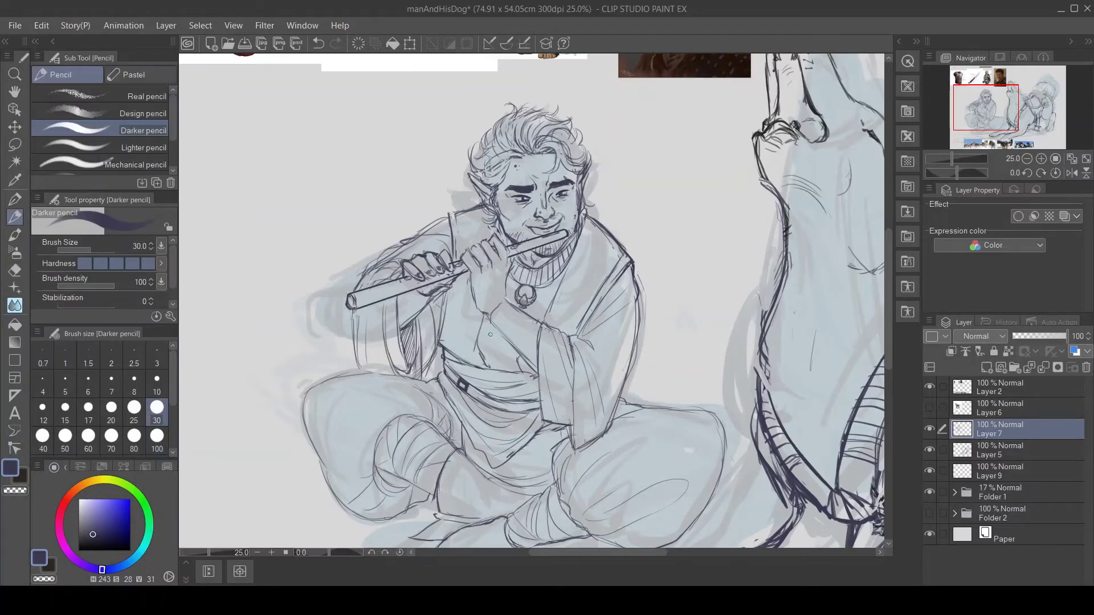
- Lower Layer 5's opacity to 30% and create a new raster layer above it for the dog's line art
{"action": "left_click_drag", "start_coordinate": [985, 107], "coordinate": [1015, 114]}
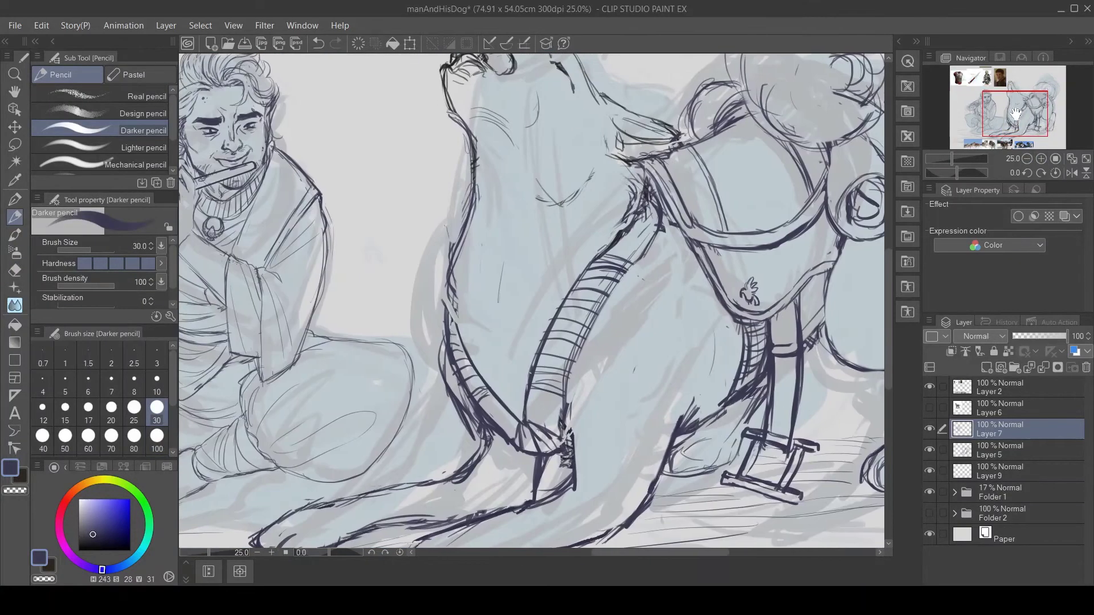
{"action": "left_click", "coordinate": [1003, 450]}
{"action": "left_click_drag", "start_coordinate": [1066, 336], "coordinate": [1029, 337]}
{"action": "left_click", "coordinate": [986, 367]}
- Trace the howling dog's nose, upper muzzle, mouth corner and lower jaw in clean lines on Layer 8
{"action": "left_click_drag", "start_coordinate": [1015, 113], "coordinate": [1017, 95]}
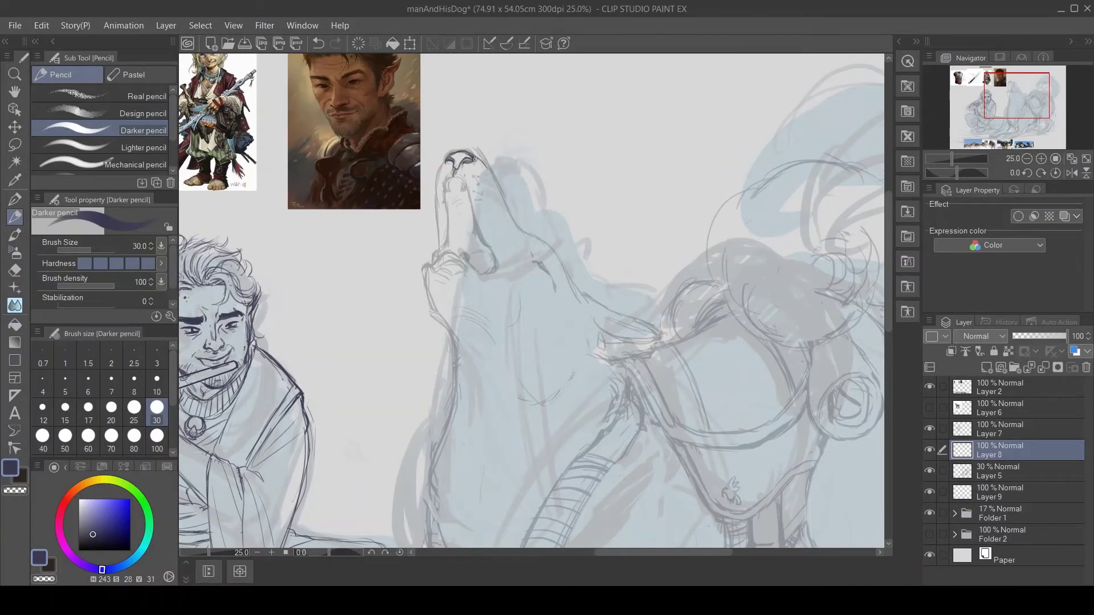
{"action": "left_click_drag", "start_coordinate": [475, 158], "coordinate": [521, 231]}
{"action": "mouse_move", "coordinate": [464, 181]}
{"action": "left_mouse_down"}
{"action": "mouse_move", "coordinate": [494, 269]}
{"action": "mouse_move", "coordinate": [433, 256]}
{"action": "mouse_move", "coordinate": [444, 327]}
{"action": "left_mouse_up"}
{"action": "key", "text": "e"}
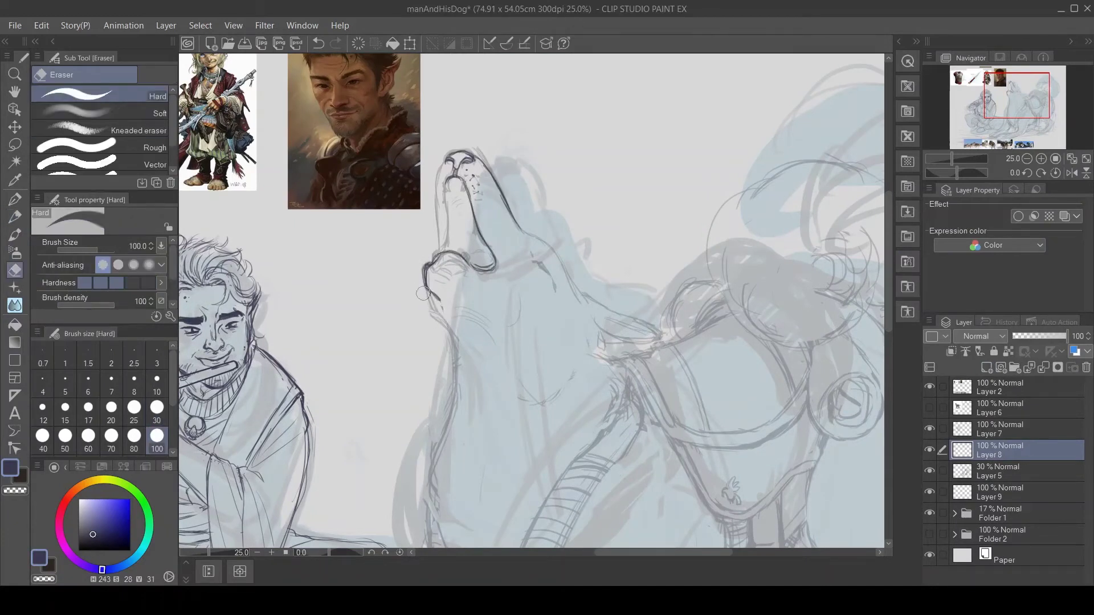
{"action": "key", "text": "p"}
{"action": "left_click_drag", "start_coordinate": [424, 263], "coordinate": [457, 355]}
{"action": "left_click_drag", "start_coordinate": [436, 298], "coordinate": [490, 339]}
{"action": "key", "text": "ctrl+z"}
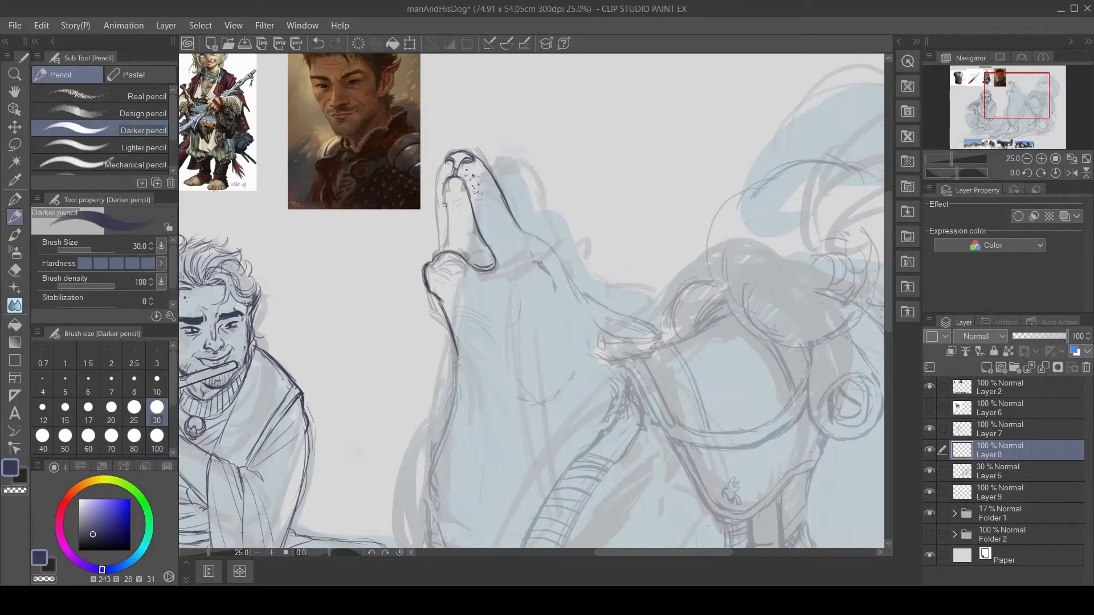
- Line the front of the dog's open mouth, its eye, forehead and laid-back ear, and add the curved cheek line
{"action": "left_click_drag", "start_coordinate": [443, 184], "coordinate": [450, 251]}
{"action": "left_click_drag", "start_coordinate": [446, 164], "coordinate": [436, 231]}
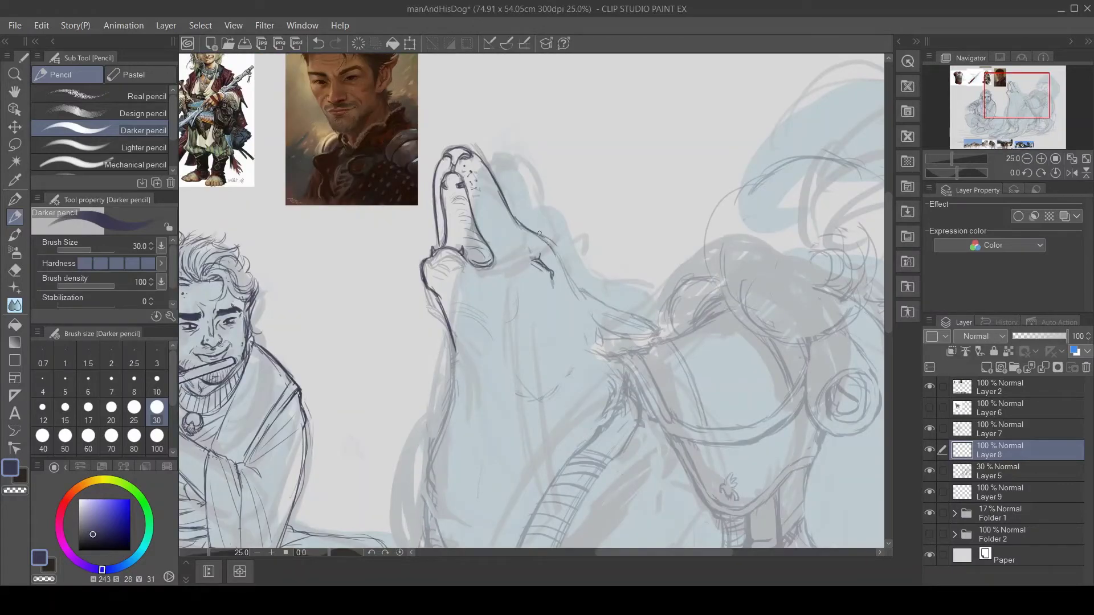
{"action": "mouse_move", "coordinate": [581, 283]}
{"action": "left_mouse_down"}
{"action": "mouse_move", "coordinate": [639, 314]}
{"action": "mouse_move", "coordinate": [591, 291]}
{"action": "mouse_move", "coordinate": [601, 350]}
{"action": "mouse_move", "coordinate": [600, 323]}
{"action": "left_mouse_up"}
{"action": "key", "text": "ctrl+z"}
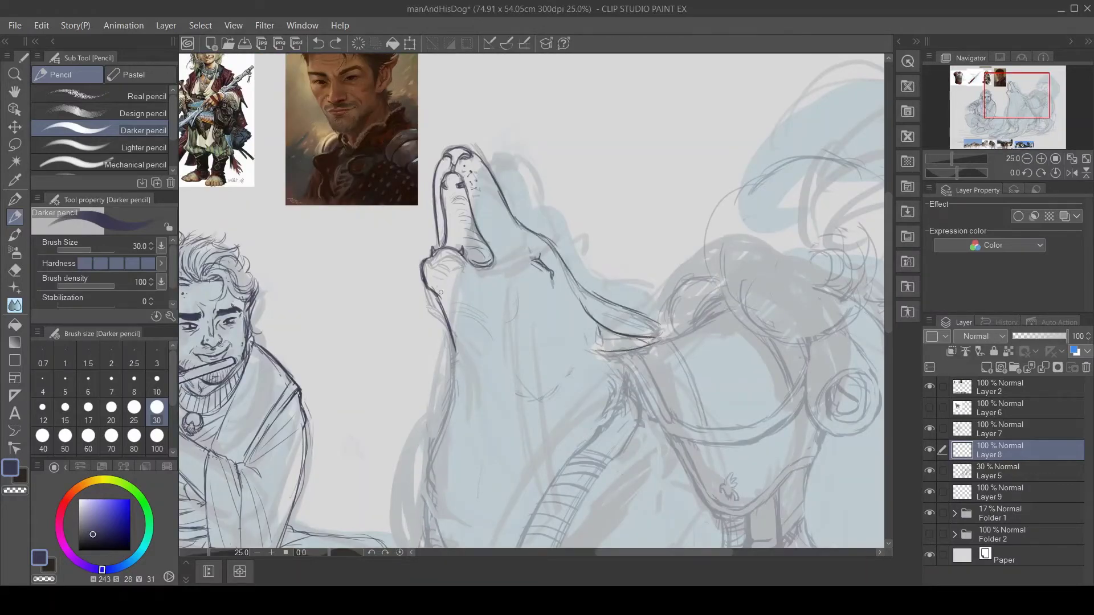
{"action": "mouse_move", "coordinate": [500, 362]}
{"action": "left_mouse_down"}
{"action": "mouse_move", "coordinate": [536, 386]}
{"action": "mouse_move", "coordinate": [567, 369]}
{"action": "left_mouse_up"}
{"action": "left_click_drag", "start_coordinate": [428, 311], "coordinate": [414, 265]}
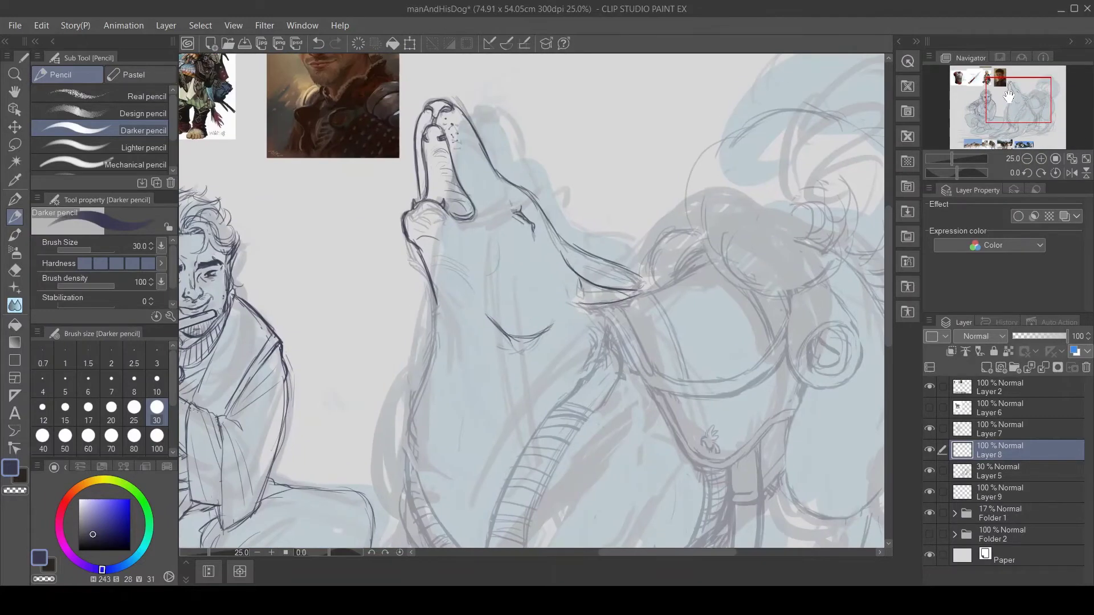
- Line the front contour of the dog's chest and add short fur strokes down the neck and chest with the Darker pencil
{"action": "key", "text": "ctrl+t"}
{"action": "key", "text": "Return"}
{"action": "scroll", "coordinate": [414, 265], "scroll_direction": "down", "scroll_amount": 3}
{"action": "mouse_move", "coordinate": [447, 162]}
{"action": "left_mouse_down"}
{"action": "mouse_move", "coordinate": [443, 201]}
{"action": "mouse_move", "coordinate": [484, 422]}
{"action": "left_mouse_up"}
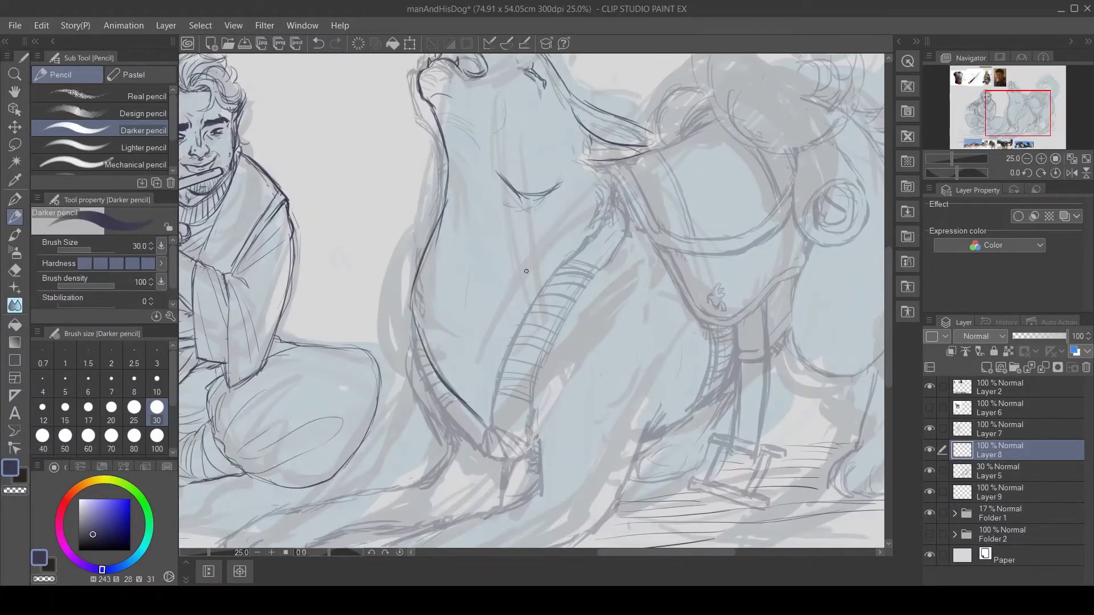
{"action": "left_click_drag", "start_coordinate": [534, 237], "coordinate": [520, 287]}
{"action": "left_click_drag", "start_coordinate": [532, 268], "coordinate": [498, 342]}
{"action": "left_click_drag", "start_coordinate": [446, 215], "coordinate": [443, 378]}
{"action": "key", "text": "ctrl+z"}
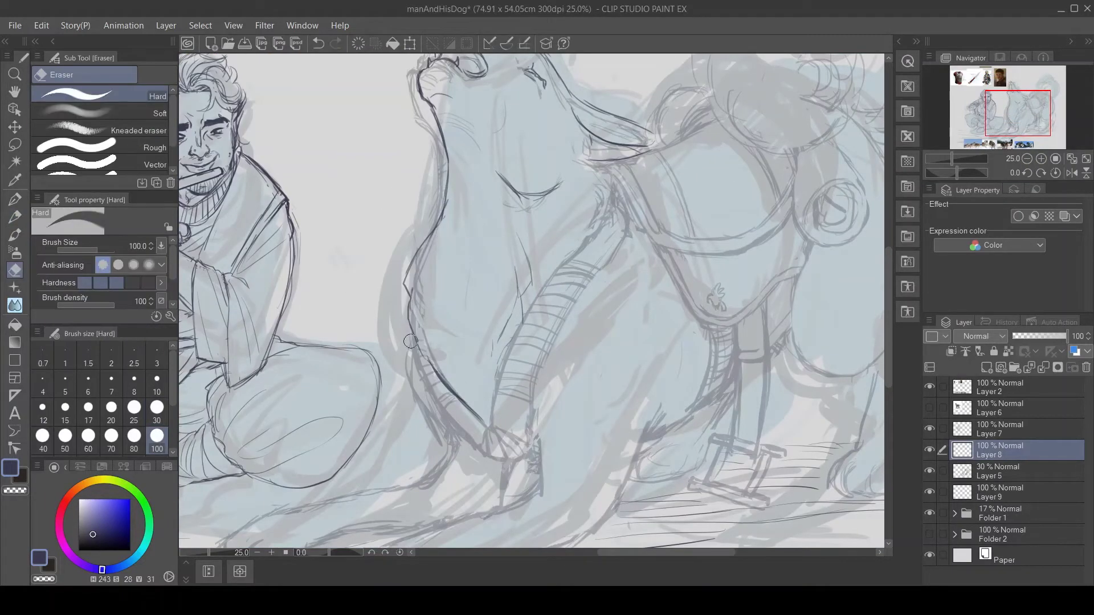
{"action": "key", "text": "ctrl+z"}
{"action": "left_click_drag", "start_coordinate": [535, 260], "coordinate": [517, 335]}
{"action": "left_click_drag", "start_coordinate": [594, 155], "coordinate": [584, 158]}
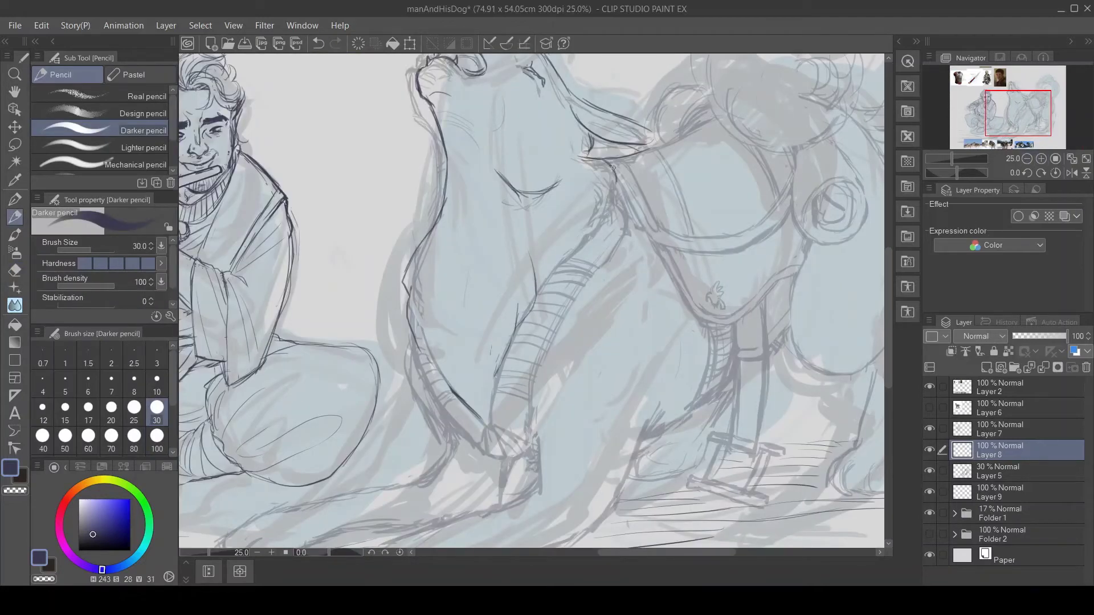
- Outline both sides of the striped strap around the dog's neck down to its point at the chest
{"action": "left_click_drag", "start_coordinate": [564, 260], "coordinate": [490, 430]}
{"action": "left_click_drag", "start_coordinate": [410, 329], "coordinate": [456, 391]}
{"action": "left_click_drag", "start_coordinate": [417, 355], "coordinate": [484, 453]}
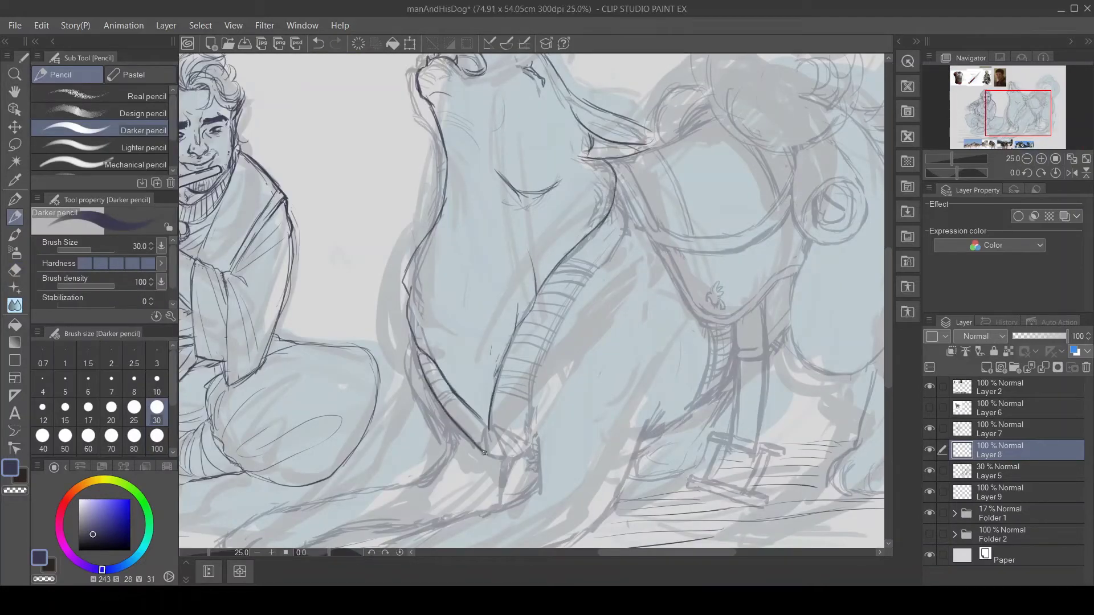
{"action": "left_click_drag", "start_coordinate": [607, 246], "coordinate": [547, 361]}
{"action": "mouse_move", "coordinate": [560, 312]}
{"action": "left_mouse_down"}
{"action": "mouse_move", "coordinate": [540, 347]}
{"action": "mouse_move", "coordinate": [514, 460]}
{"action": "left_mouse_up"}
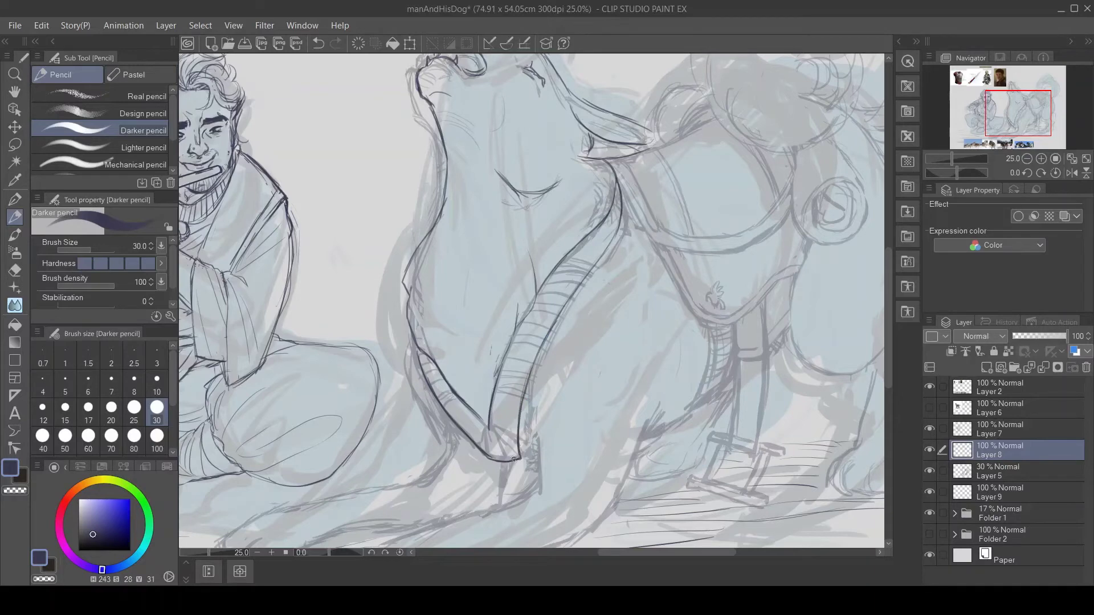
- Outline the dog's front legs and paws, and hide the reference photos on Layer 2
{"action": "left_click", "coordinate": [1027, 159]}
{"action": "left_click", "coordinate": [1041, 159]}
{"action": "left_click_drag", "start_coordinate": [584, 162], "coordinate": [569, 319]}
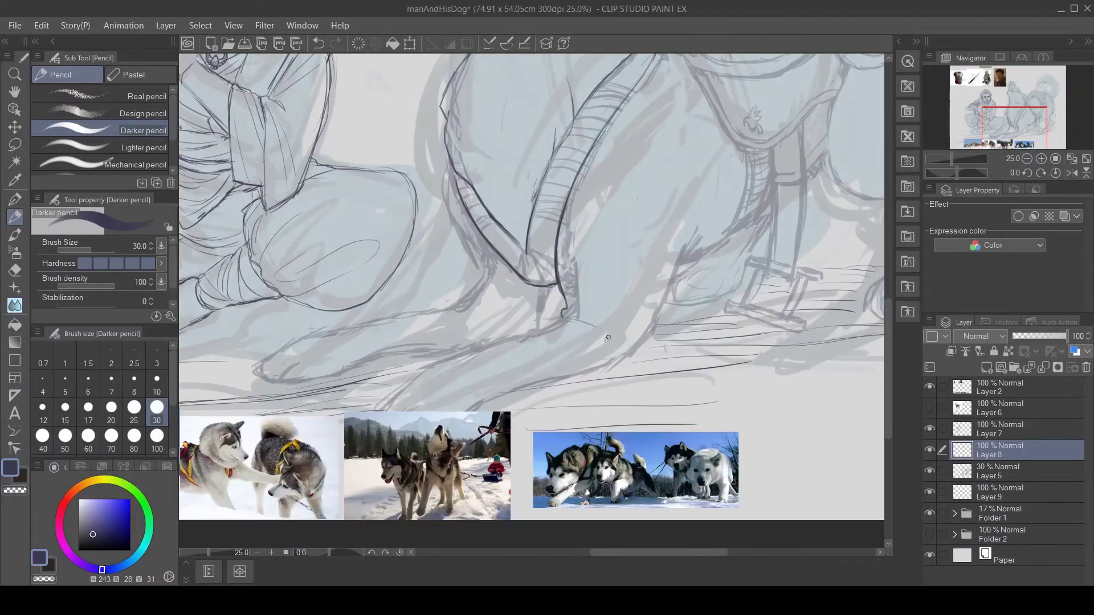
{"action": "left_click", "coordinate": [929, 387]}
{"action": "left_click", "coordinate": [1026, 159]}
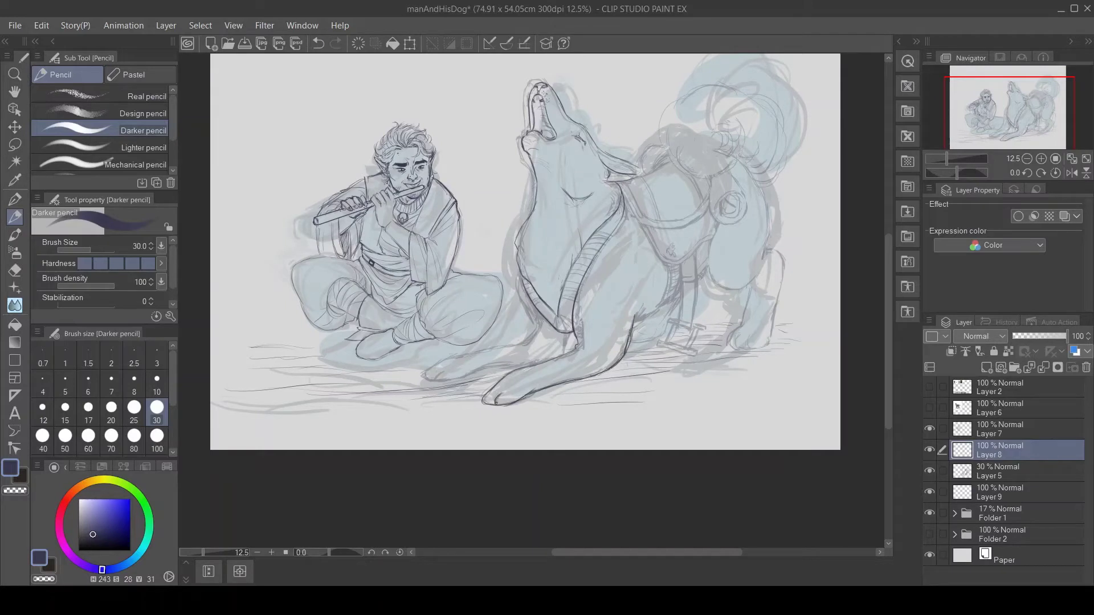
{"action": "key", "text": "ctrl+z"}
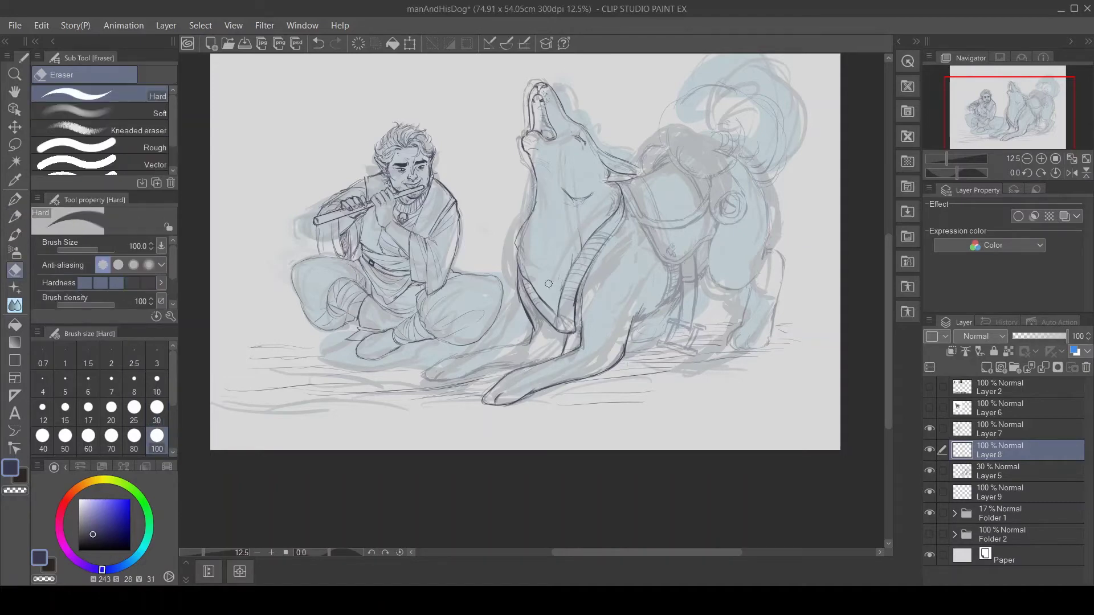
{"action": "key", "text": "minus"}
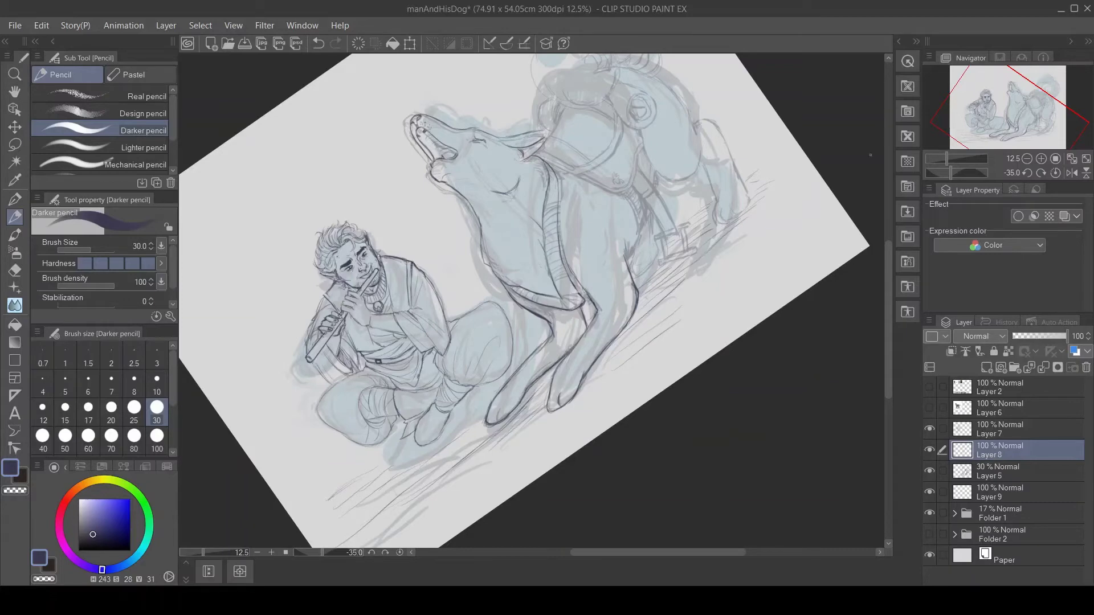
- Draw the saddle's upper front edge running back from behind the dog's ear
{"action": "left_click", "coordinate": [1055, 173]}
{"action": "left_click_drag", "start_coordinate": [1009, 131], "coordinate": [1023, 100]}
{"action": "scroll", "coordinate": [498, 239], "scroll_direction": "up", "scroll_amount": 2}
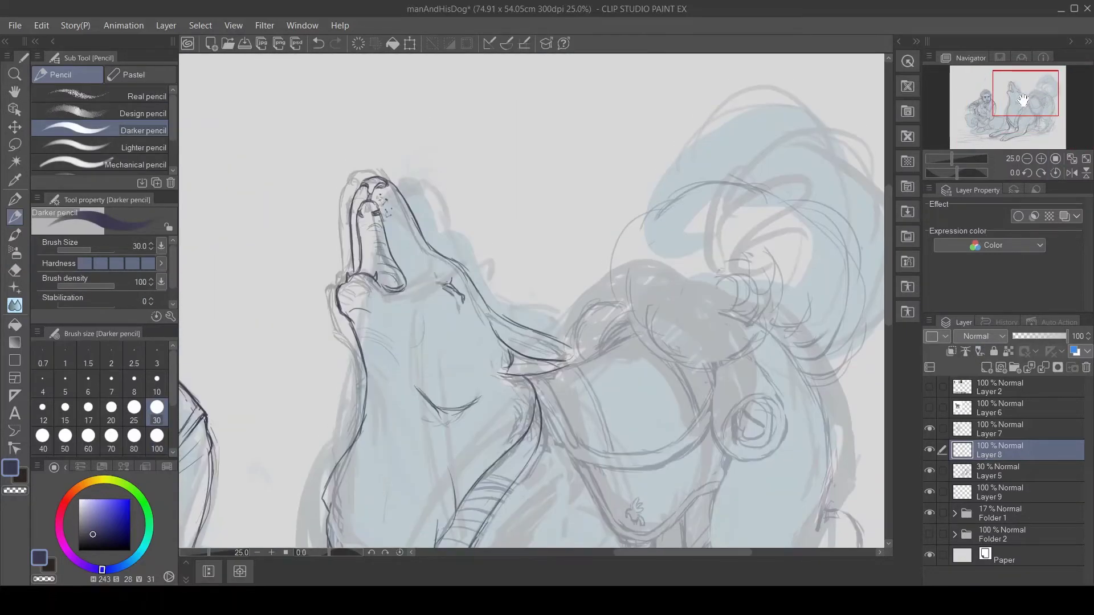
{"action": "left_click_drag", "start_coordinate": [392, 255], "coordinate": [329, 89]}
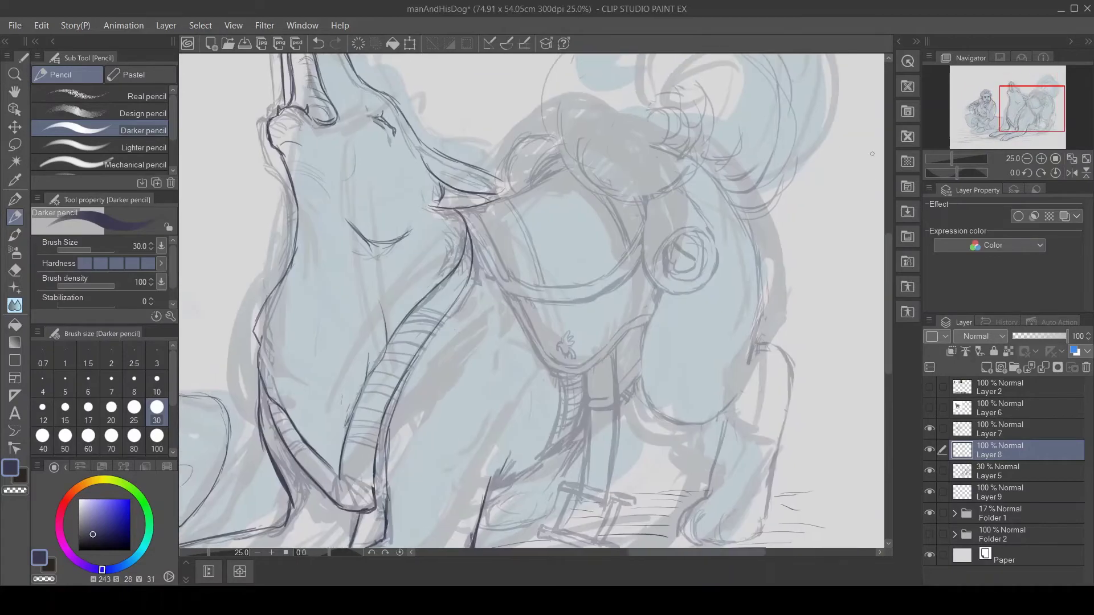
{"action": "left_click_drag", "start_coordinate": [464, 215], "coordinate": [569, 173]}
- Lower the opacity of Layer 5 to 25% and Folder 1 to 10%, and make Layer 8 active again
{"action": "left_click", "coordinate": [1003, 471]}
{"action": "mouse_move", "coordinate": [1029, 336]}
{"action": "left_mouse_down"}
{"action": "mouse_move", "coordinate": [1044, 340]}
{"action": "mouse_move", "coordinate": [1026, 336]}
{"action": "left_mouse_up"}
{"action": "left_click", "coordinate": [1003, 512]}
{"action": "left_click_drag", "start_coordinate": [1023, 337], "coordinate": [1018, 336]}
{"action": "left_click", "coordinate": [1002, 451]}
- Line the saddle's curved lower band and the rolled bundle behind it, including the spiral at its end
{"action": "mouse_move", "coordinate": [444, 197]}
{"action": "left_mouse_down"}
{"action": "mouse_move", "coordinate": [497, 195]}
{"action": "mouse_move", "coordinate": [469, 217]}
{"action": "mouse_move", "coordinate": [494, 259]}
{"action": "mouse_move", "coordinate": [606, 288]}
{"action": "mouse_move", "coordinate": [642, 260]}
{"action": "left_mouse_up"}
{"action": "mouse_move", "coordinate": [646, 195]}
{"action": "left_mouse_down"}
{"action": "mouse_move", "coordinate": [643, 274]}
{"action": "mouse_move", "coordinate": [713, 240]}
{"action": "left_mouse_up"}
{"action": "left_click_drag", "start_coordinate": [686, 182], "coordinate": [714, 264]}
{"action": "mouse_move", "coordinate": [686, 225]}
{"action": "left_mouse_down"}
{"action": "mouse_move", "coordinate": [664, 282]}
{"action": "mouse_move", "coordinate": [675, 268]}
{"action": "left_mouse_up"}
{"action": "mouse_move", "coordinate": [681, 234]}
{"action": "left_mouse_down"}
{"action": "mouse_move", "coordinate": [692, 259]}
{"action": "mouse_move", "coordinate": [661, 276]}
{"action": "left_mouse_up"}
{"action": "mouse_move", "coordinate": [672, 228]}
{"action": "left_mouse_down"}
{"action": "mouse_move", "coordinate": [711, 247]}
{"action": "mouse_move", "coordinate": [658, 220]}
{"action": "left_mouse_up"}
{"action": "left_click_drag", "start_coordinate": [476, 235], "coordinate": [535, 293]}
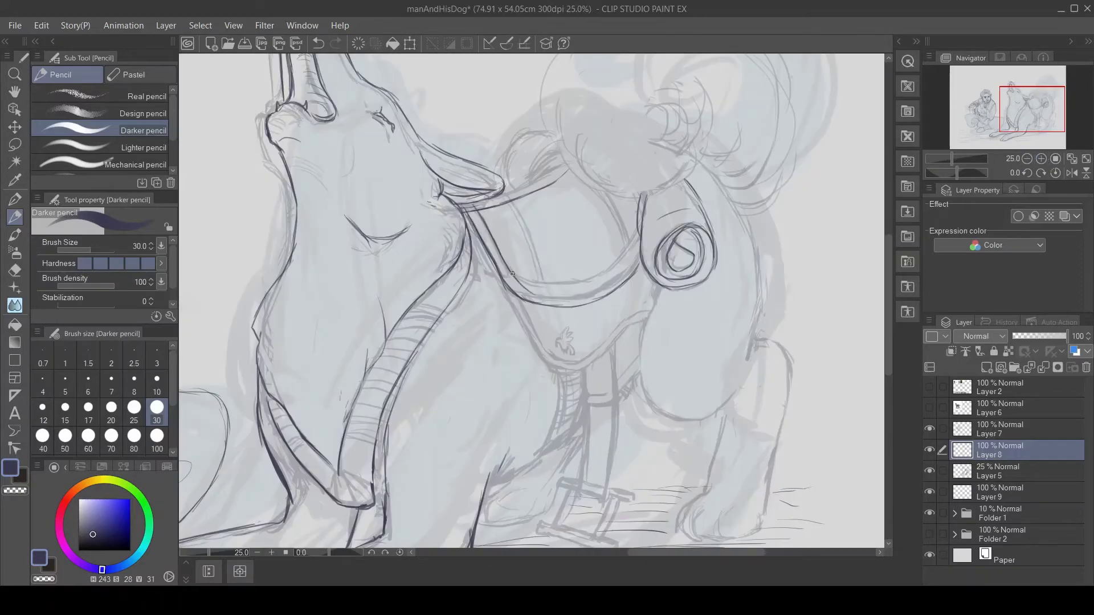
- Draw the second edge of the saddle's lower band on a rotated canvas and erase the stray marks along it
{"action": "key", "text": "minus"}
{"action": "key", "text": "minus"}
{"action": "key", "text": "minus"}
{"action": "mouse_move", "coordinate": [581, 191]}
{"action": "left_mouse_down"}
{"action": "mouse_move", "coordinate": [504, 297]}
{"action": "mouse_move", "coordinate": [561, 256]}
{"action": "mouse_move", "coordinate": [570, 223]}
{"action": "left_mouse_up"}
{"action": "key", "text": "e"}
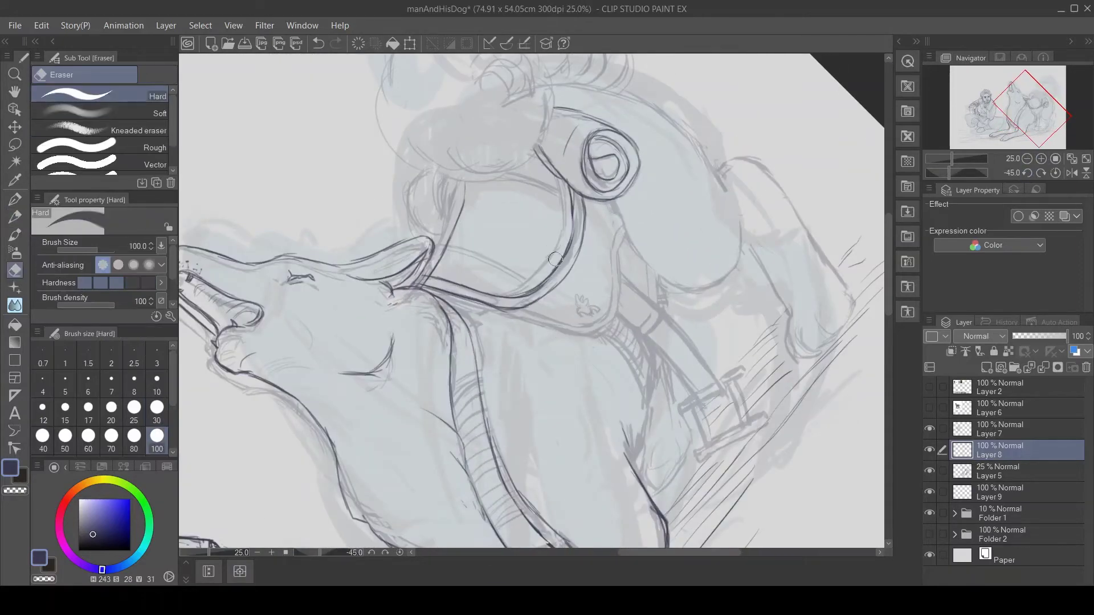
{"action": "key", "text": "p"}
{"action": "key", "text": "asciicircum"}
{"action": "key", "text": "asciicircum"}
{"action": "key", "text": "asciicircum"}
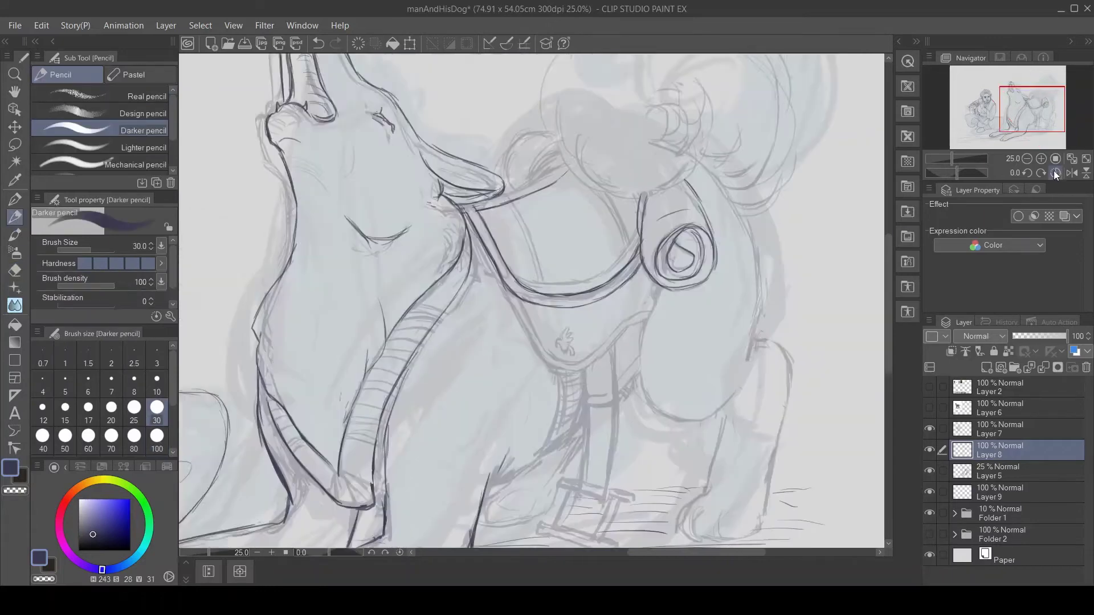
- Draw the narrow strap along the saddle's front edge, cleaning up its overlapping lines
{"action": "left_click_drag", "start_coordinate": [504, 293], "coordinate": [465, 260]}
{"action": "left_click_drag", "start_coordinate": [420, 164], "coordinate": [461, 242]}
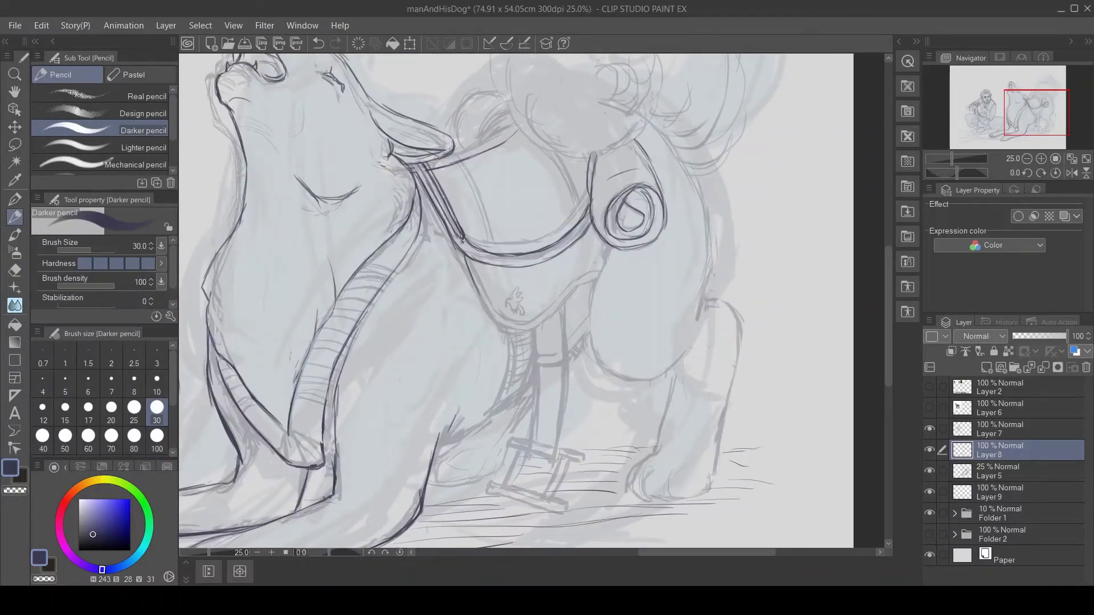
{"action": "left_click_drag", "start_coordinate": [421, 164], "coordinate": [462, 242]}
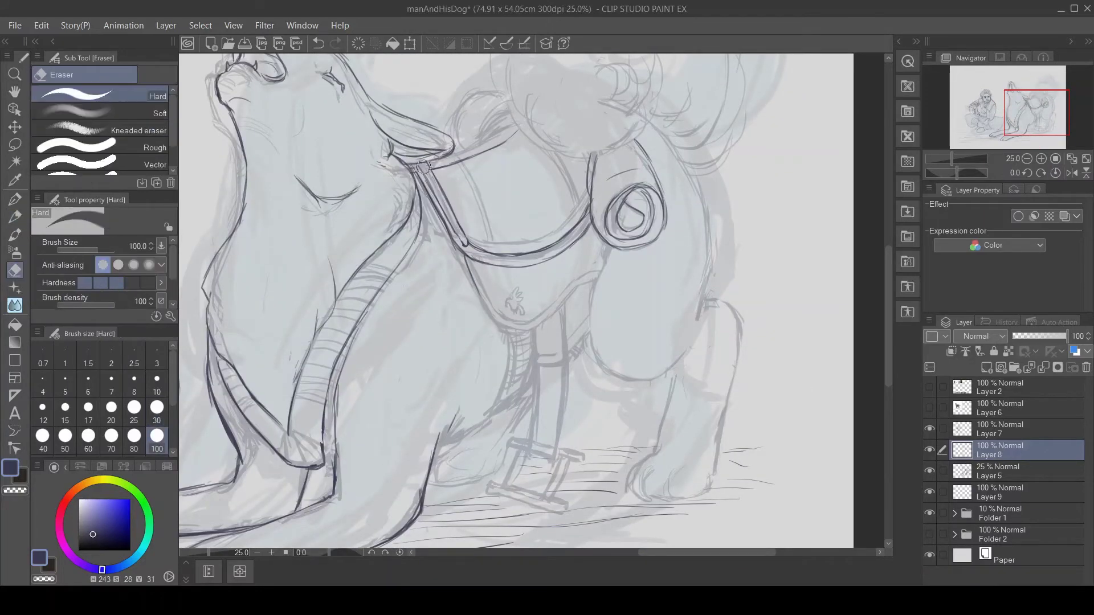
{"action": "left_click_drag", "start_coordinate": [420, 165], "coordinate": [457, 233]}
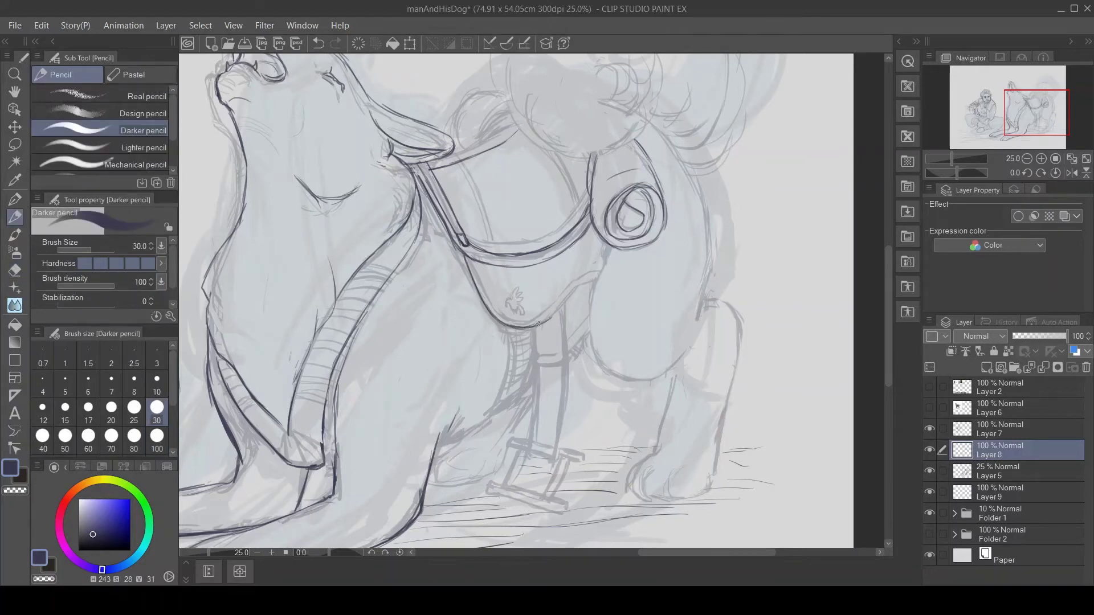
- Outline the saddle's curved lower flap and the rounded bottom of the dog's thigh behind it
{"action": "left_click_drag", "start_coordinate": [539, 324], "coordinate": [601, 277]}
{"action": "left_click_drag", "start_coordinate": [470, 257], "coordinate": [520, 320]}
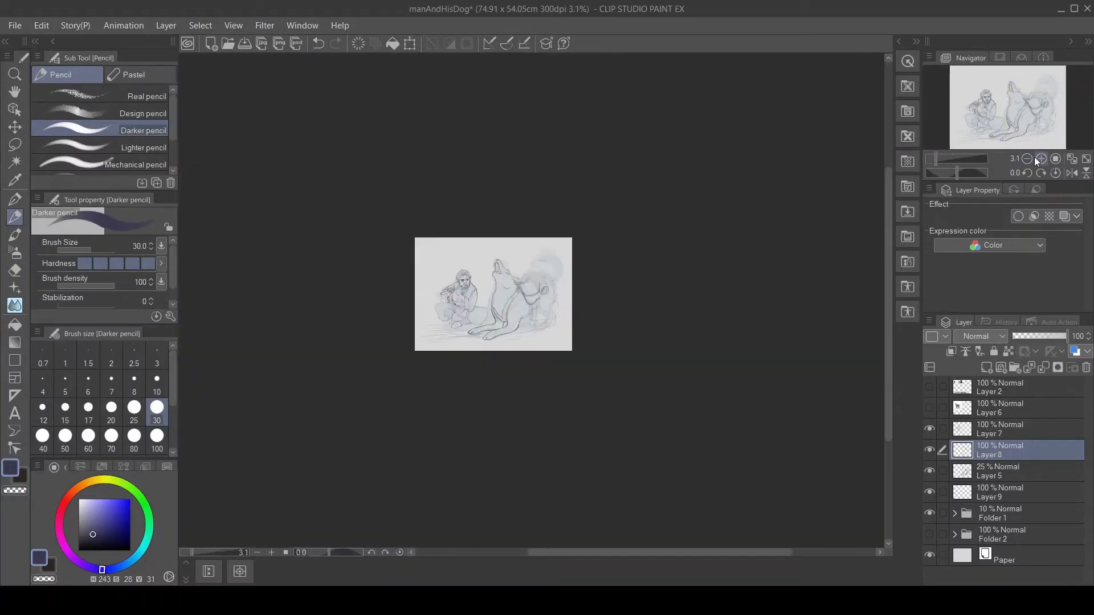
{"action": "mouse_move", "coordinate": [599, 254]}
{"action": "left_mouse_down"}
{"action": "mouse_move", "coordinate": [588, 320]}
{"action": "mouse_move", "coordinate": [655, 375]}
{"action": "mouse_move", "coordinate": [699, 336]}
{"action": "left_mouse_up"}
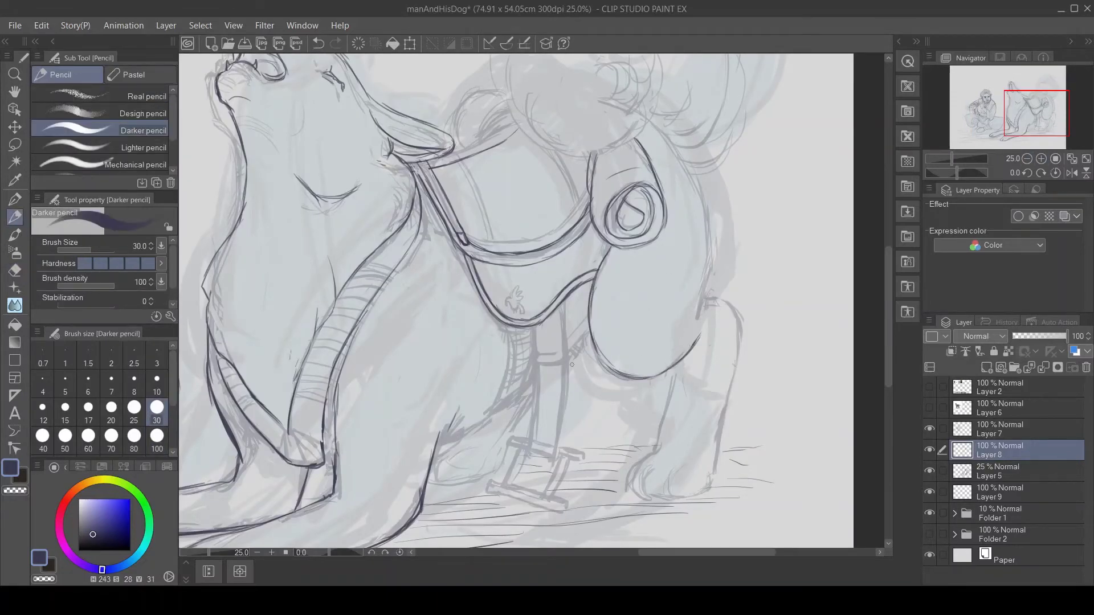
- Draw the two long edges of the stirrup strap hanging below the saddle flap
{"action": "left_click_drag", "start_coordinate": [545, 323], "coordinate": [536, 436]}
{"action": "mouse_move", "coordinate": [569, 314]}
{"action": "left_mouse_down"}
{"action": "mouse_move", "coordinate": [569, 451]}
{"action": "mouse_move", "coordinate": [565, 382]}
{"action": "left_mouse_up"}
{"action": "key", "text": "e"}
{"action": "key", "text": "p"}
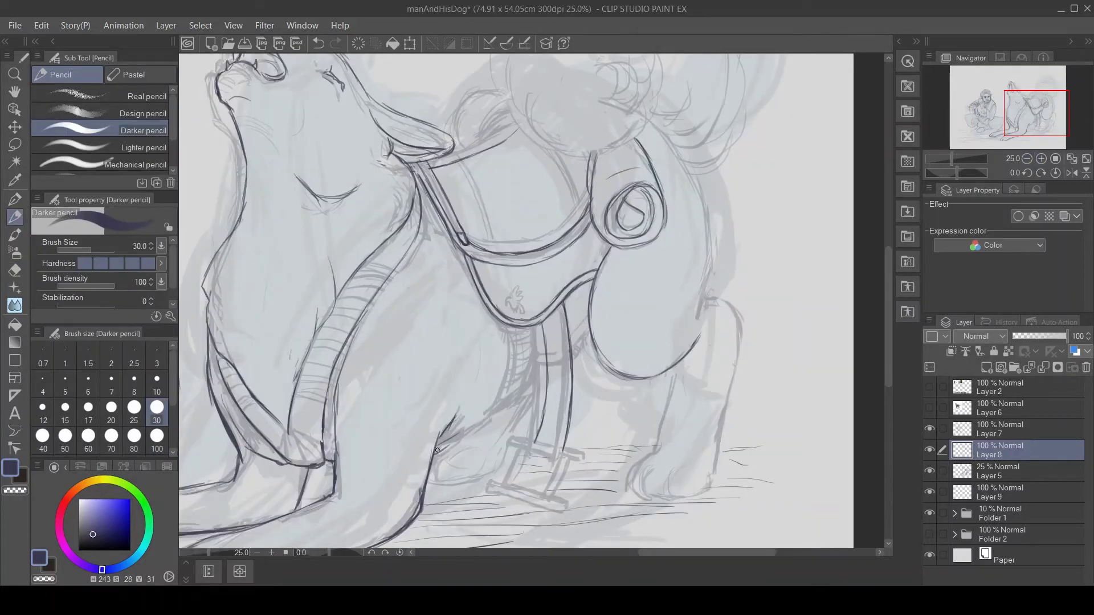
- Line the dog's belly from the front elbow back to the thigh and erase the excess line at the elbow
{"action": "left_click_drag", "start_coordinate": [450, 432], "coordinate": [535, 383]}
{"action": "left_click_drag", "start_coordinate": [495, 428], "coordinate": [591, 340]}
{"action": "key", "text": "e"}
{"action": "left_click_drag", "start_coordinate": [436, 447], "coordinate": [462, 412]}
{"action": "key", "text": "p"}
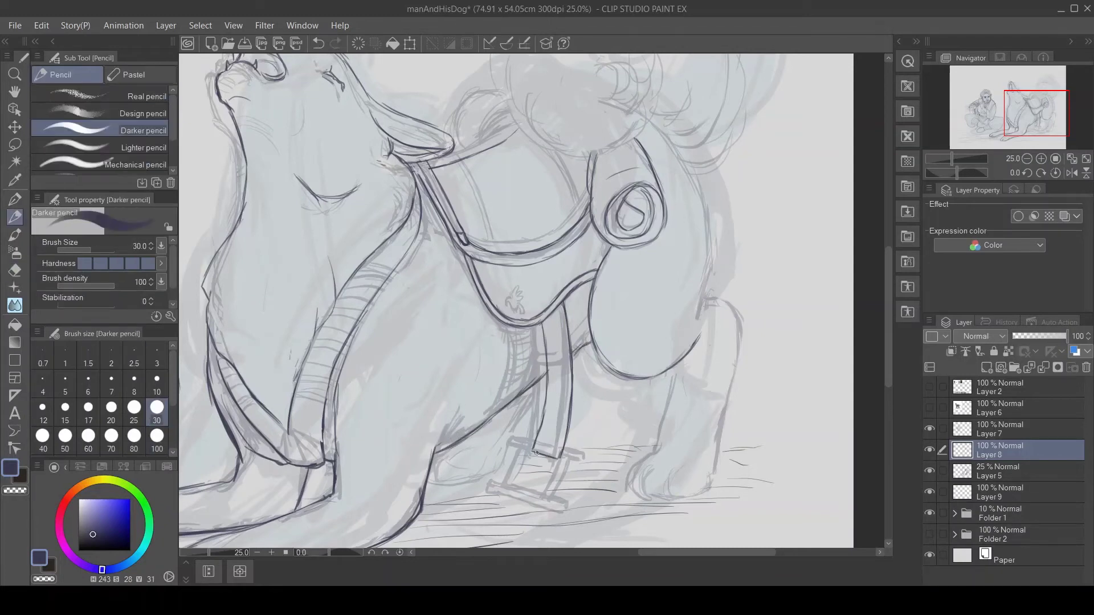
- Outline the dog's rump and hind leg down to the paw, and add the toe lines
{"action": "mouse_move", "coordinate": [675, 369]}
{"action": "left_mouse_down"}
{"action": "mouse_move", "coordinate": [635, 483]}
{"action": "mouse_move", "coordinate": [713, 472]}
{"action": "left_mouse_up"}
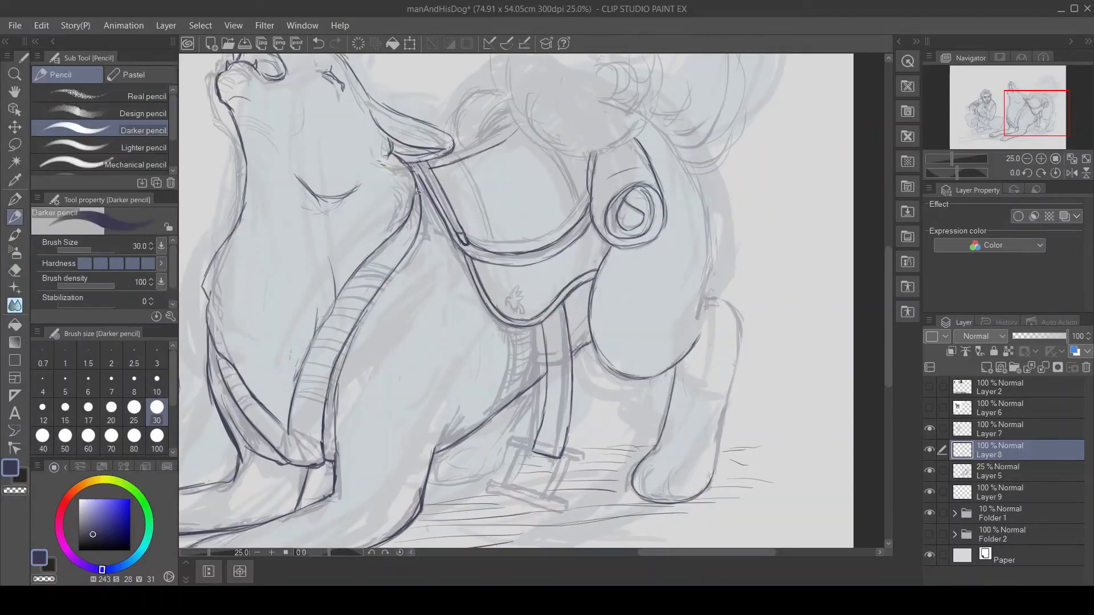
{"action": "key", "text": "e"}
{"action": "key", "text": "p"}
{"action": "mouse_move", "coordinate": [646, 118]}
{"action": "left_mouse_down"}
{"action": "mouse_move", "coordinate": [700, 214]}
{"action": "mouse_move", "coordinate": [712, 299]}
{"action": "mouse_move", "coordinate": [741, 336]}
{"action": "mouse_move", "coordinate": [711, 478]}
{"action": "left_mouse_up"}
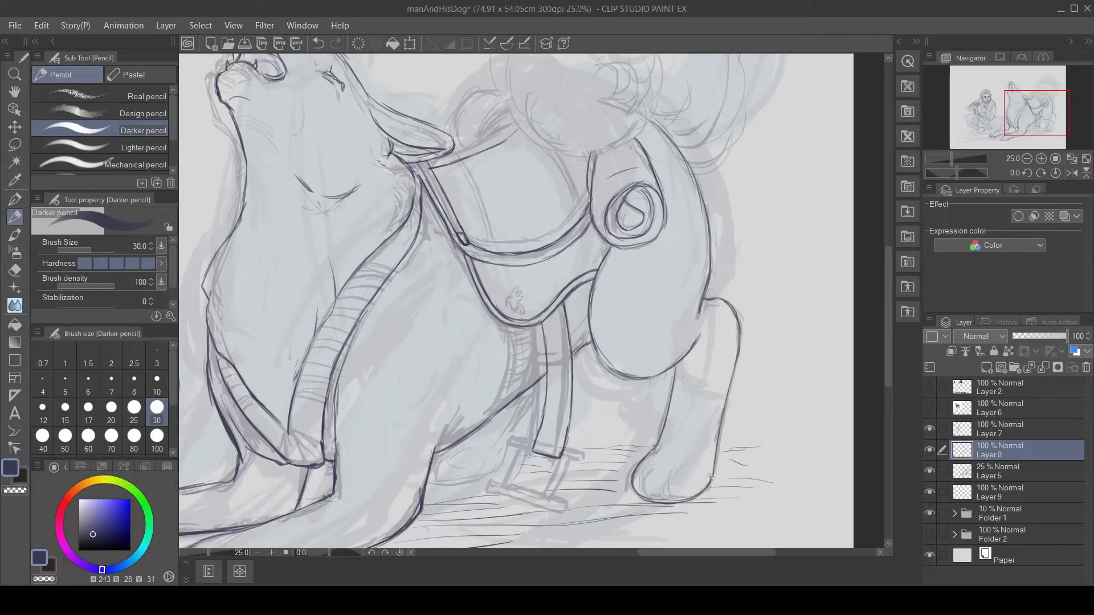
{"action": "scroll", "coordinate": [711, 477], "scroll_direction": "down", "scroll_amount": 3}
{"action": "scroll", "coordinate": [647, 455], "scroll_direction": "up", "scroll_amount": 4}
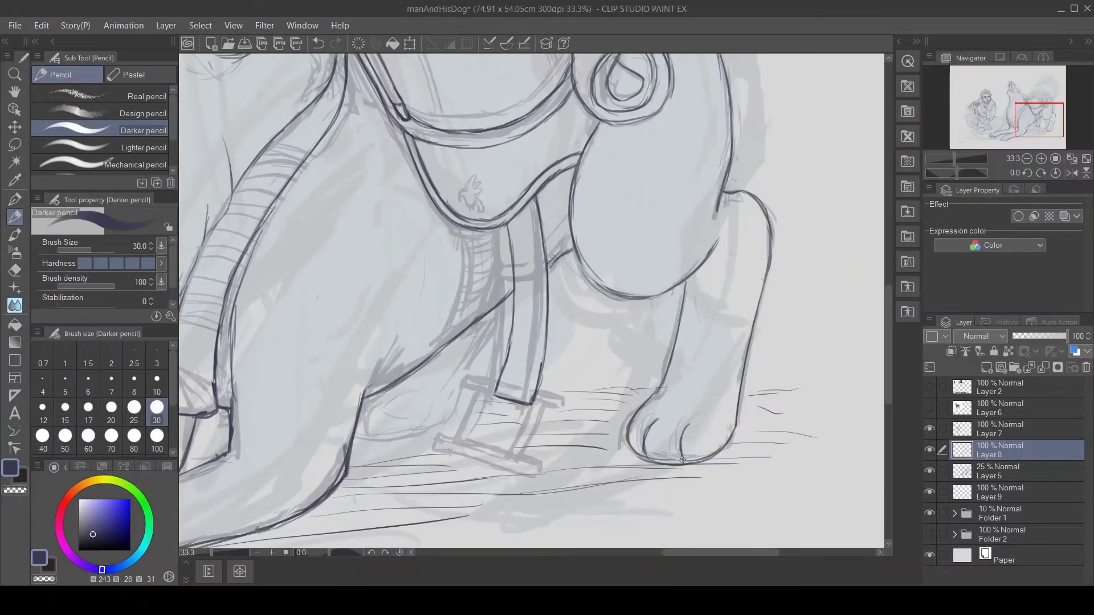
{"action": "scroll", "coordinate": [683, 459], "scroll_direction": "down", "scroll_amount": 3}
- Draw the outer and inner curves of the dog's large curled tail, undoing and redrawing strokes that miss the shape
{"action": "key", "text": "ctrl+0"}
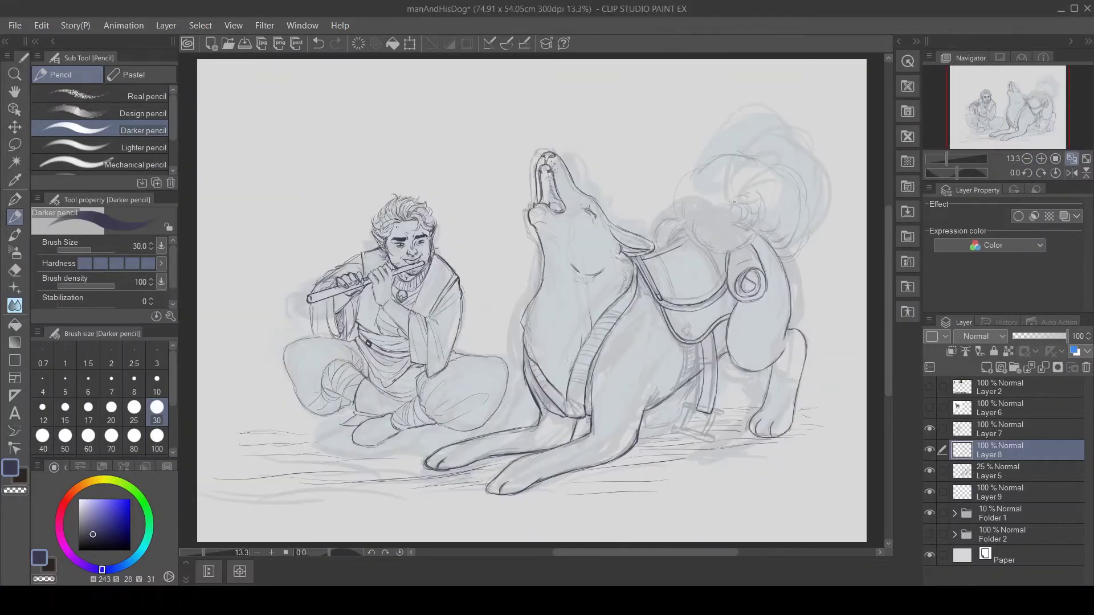
{"action": "mouse_move", "coordinate": [739, 193]}
{"action": "left_mouse_down"}
{"action": "mouse_move", "coordinate": [761, 225]}
{"action": "mouse_move", "coordinate": [732, 251]}
{"action": "mouse_move", "coordinate": [686, 216]}
{"action": "mouse_move", "coordinate": [775, 182]}
{"action": "left_mouse_up"}
{"action": "mouse_move", "coordinate": [789, 242]}
{"action": "left_mouse_down"}
{"action": "mouse_move", "coordinate": [782, 181]}
{"action": "mouse_move", "coordinate": [763, 229]}
{"action": "left_mouse_up"}
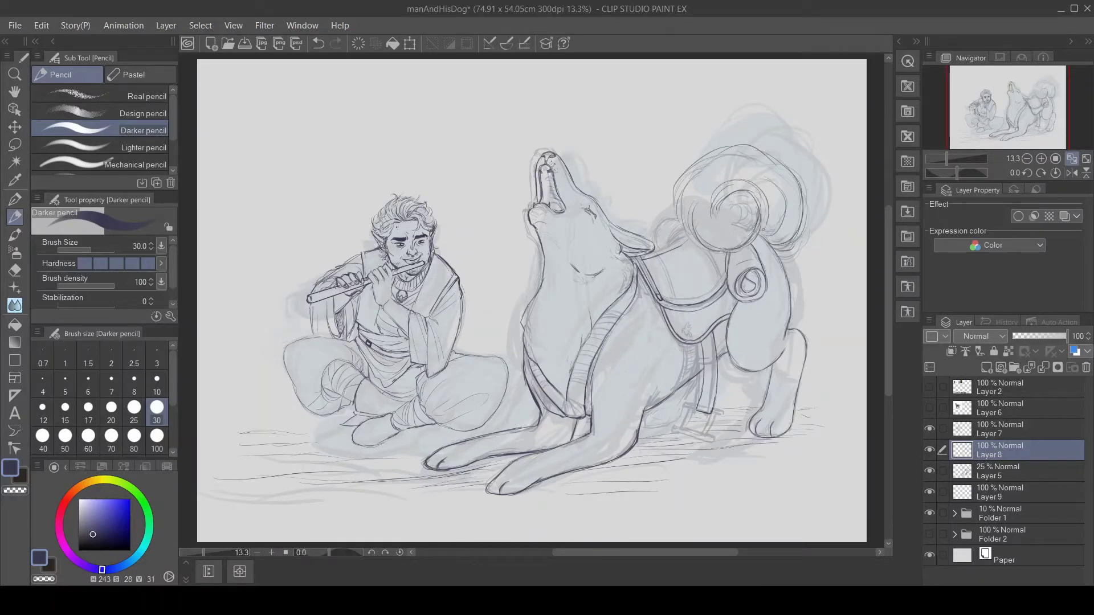
{"action": "key", "text": "ctrl+z"}
{"action": "mouse_move", "coordinate": [778, 160]}
{"action": "left_mouse_down"}
{"action": "mouse_move", "coordinate": [794, 196]}
{"action": "mouse_move", "coordinate": [789, 256]}
{"action": "mouse_move", "coordinate": [796, 200]}
{"action": "left_mouse_up"}
{"action": "key", "text": "ctrl+z"}
{"action": "key", "text": "ctrl+z"}
{"action": "key", "text": "ctrl+z"}
{"action": "left_click_drag", "start_coordinate": [773, 161], "coordinate": [802, 254]}
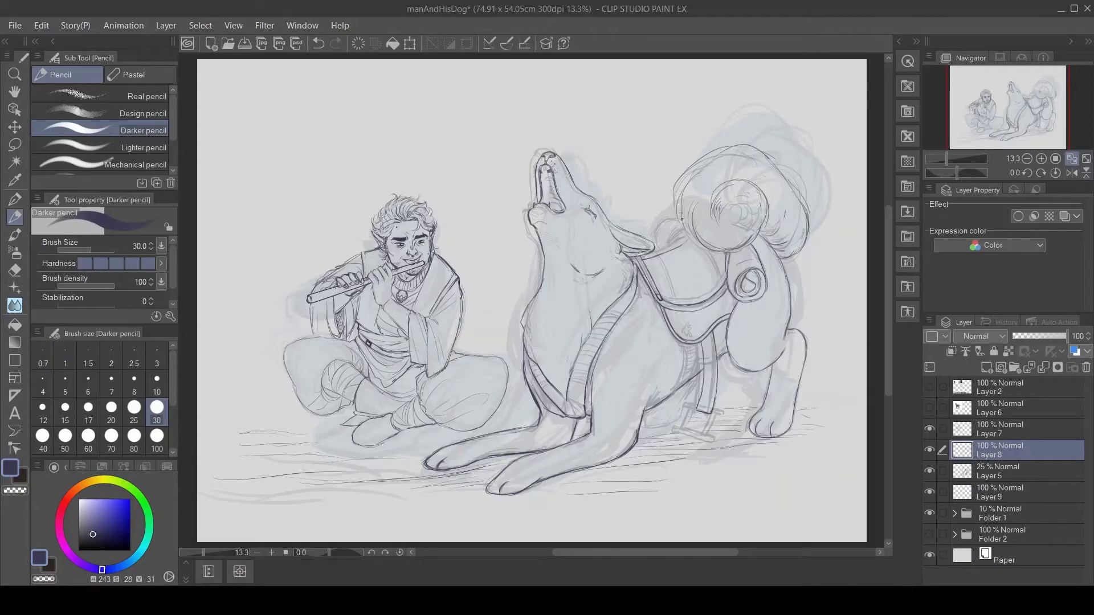
- Line the saddle's inner and rear edges and draw the small emblem on its lower flap
{"action": "left_click_drag", "start_coordinate": [682, 219], "coordinate": [655, 302]}
{"action": "left_click_drag", "start_coordinate": [724, 250], "coordinate": [712, 282]}
{"action": "scroll", "coordinate": [644, 366], "scroll_direction": "up", "scroll_amount": 5}
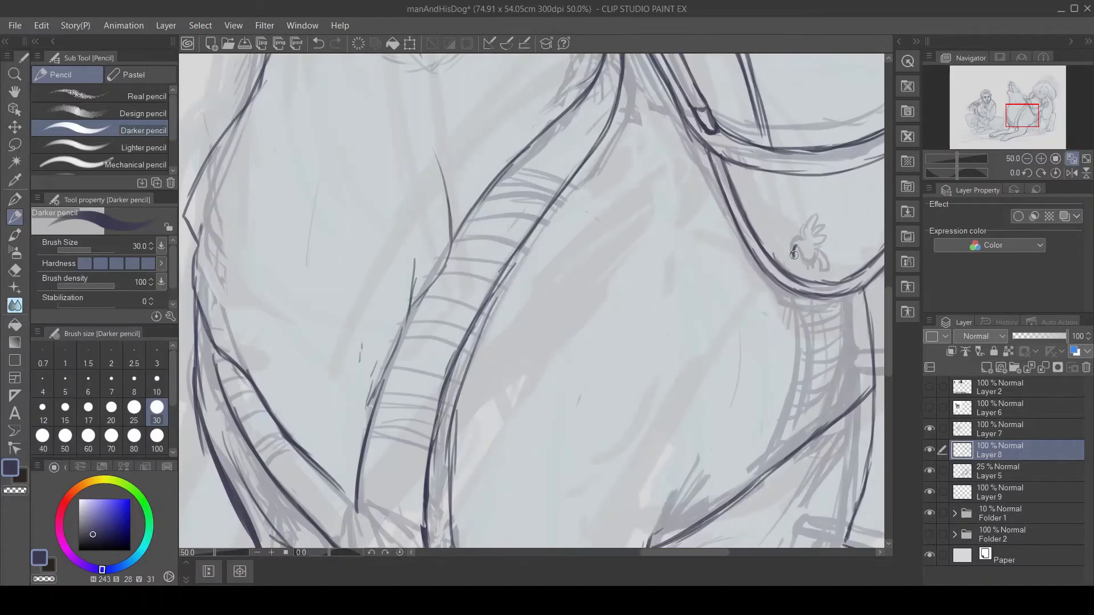
{"action": "mouse_move", "coordinate": [794, 254]}
{"action": "left_mouse_down"}
{"action": "mouse_move", "coordinate": [827, 267]}
{"action": "mouse_move", "coordinate": [823, 204]}
{"action": "mouse_move", "coordinate": [833, 211]}
{"action": "left_mouse_up"}
- Draw the stirrup at the end of the strap with its top bar, side bars and thick footrest
{"action": "scroll", "coordinate": [705, 263], "scroll_direction": "down", "scroll_amount": 3}
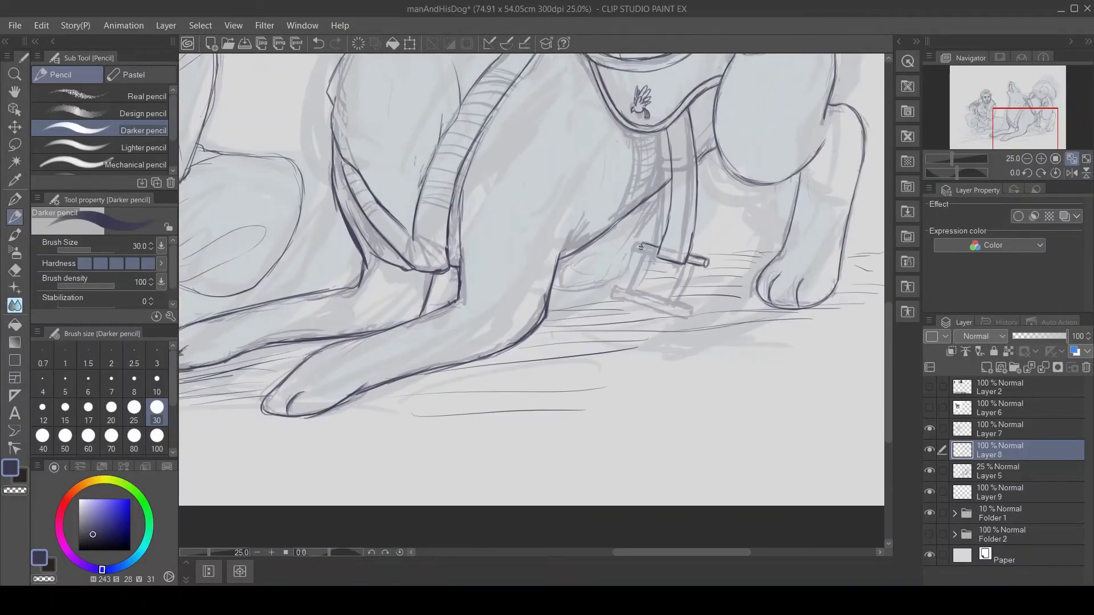
{"action": "mouse_move", "coordinate": [631, 292]}
{"action": "left_mouse_down"}
{"action": "mouse_move", "coordinate": [645, 260]}
{"action": "mouse_move", "coordinate": [687, 308]}
{"action": "mouse_move", "coordinate": [682, 315]}
{"action": "left_mouse_up"}
{"action": "left_click_drag", "start_coordinate": [676, 314], "coordinate": [622, 293]}
{"action": "left_click_drag", "start_coordinate": [622, 282], "coordinate": [679, 315]}
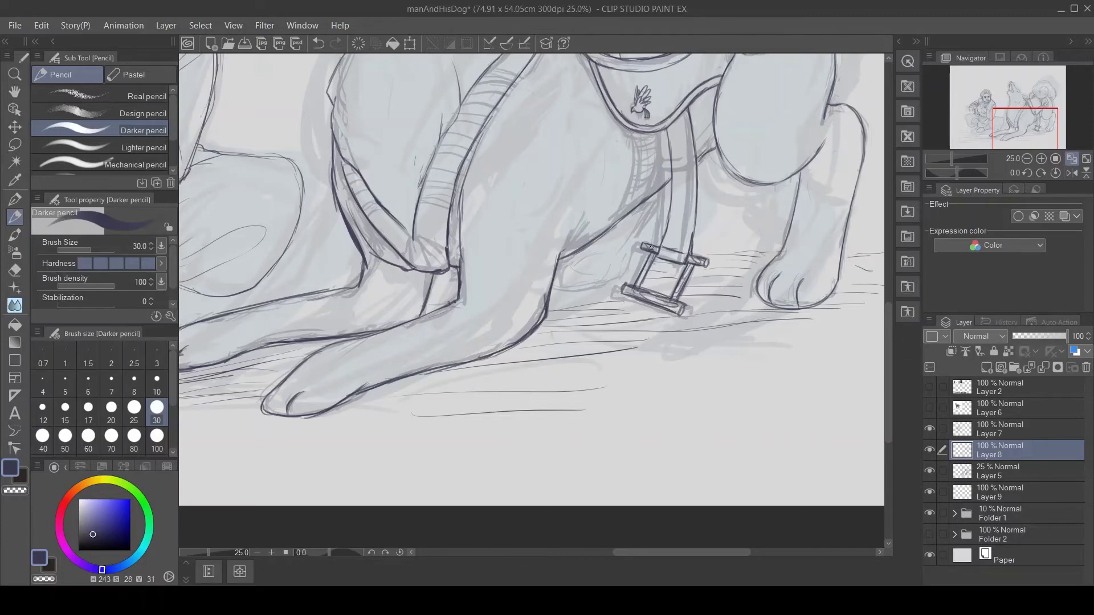
{"action": "left_click_drag", "start_coordinate": [650, 264], "coordinate": [638, 279]}
- Draw the band across the stirrup strap below the flap and undo the misplaced strap stroke
{"action": "mouse_move", "coordinate": [651, 248]}
{"action": "left_mouse_down"}
{"action": "mouse_move", "coordinate": [568, 421]}
{"action": "mouse_move", "coordinate": [554, 482]}
{"action": "left_mouse_up"}
{"action": "left_click_drag", "start_coordinate": [605, 337], "coordinate": [613, 398]}
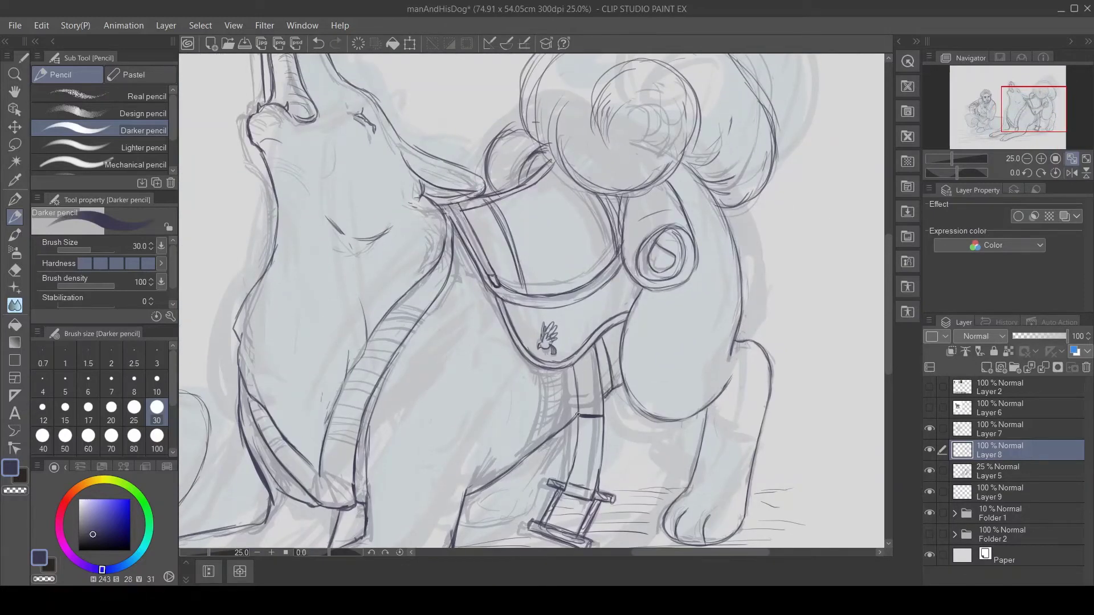
{"action": "key", "text": "ctrl+z"}
{"action": "left_click_drag", "start_coordinate": [576, 406], "coordinate": [601, 405]}
- Lasso the dog's head, adjust it slightly with a Scale/Rotate transform, and deselect it
{"action": "scroll", "coordinate": [600, 405], "scroll_direction": "down", "scroll_amount": 3}
{"action": "scroll", "coordinate": [513, 257], "scroll_direction": "up", "scroll_amount": 1}
{"action": "key", "text": "m"}
{"action": "left_click_drag", "start_coordinate": [547, 188], "coordinate": [527, 242]}
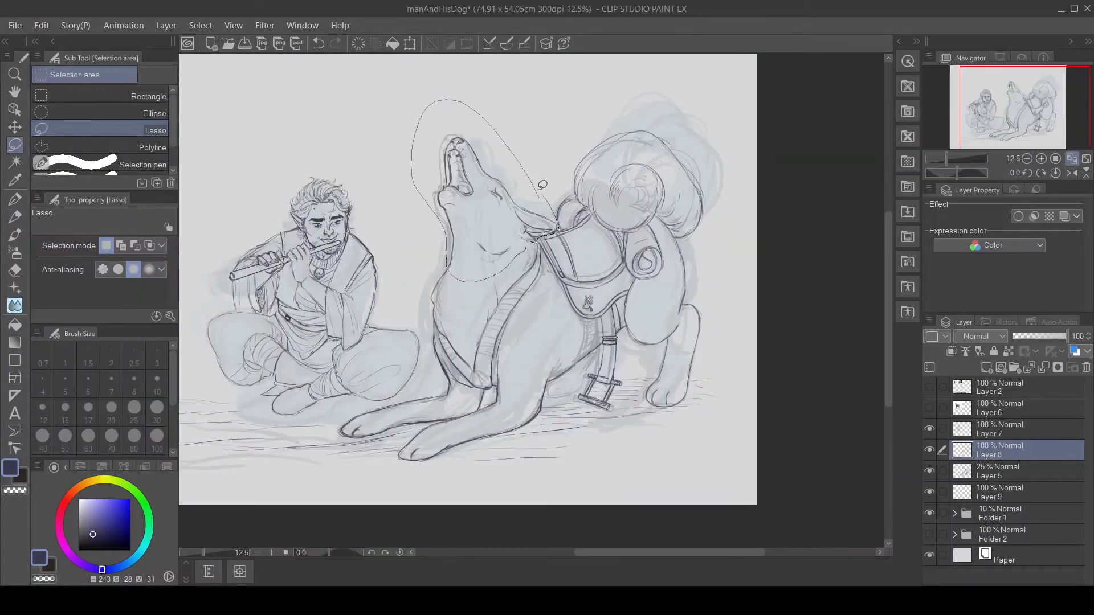
{"action": "key", "text": "ctrl+t"}
{"action": "left_click", "coordinate": [476, 301]}
{"action": "key", "text": "ctrl+d"}
- Lasso the dog's head, chest and front legs, scale them down slightly, and nudge them upward
{"action": "key", "text": "p"}
{"action": "key", "text": "m"}
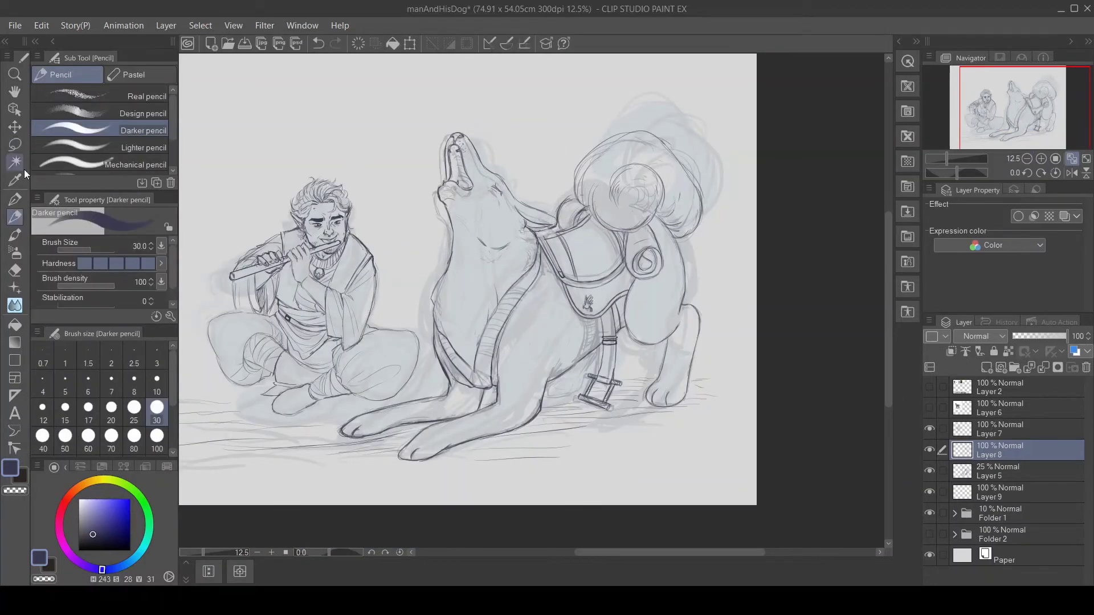
{"action": "mouse_move", "coordinate": [410, 205]}
{"action": "left_mouse_down"}
{"action": "mouse_move", "coordinate": [598, 327]}
{"action": "mouse_move", "coordinate": [424, 370]}
{"action": "left_mouse_up"}
{"action": "key", "text": "ctrl+t"}
{"action": "left_click_drag", "start_coordinate": [315, 507], "coordinate": [323, 498]}
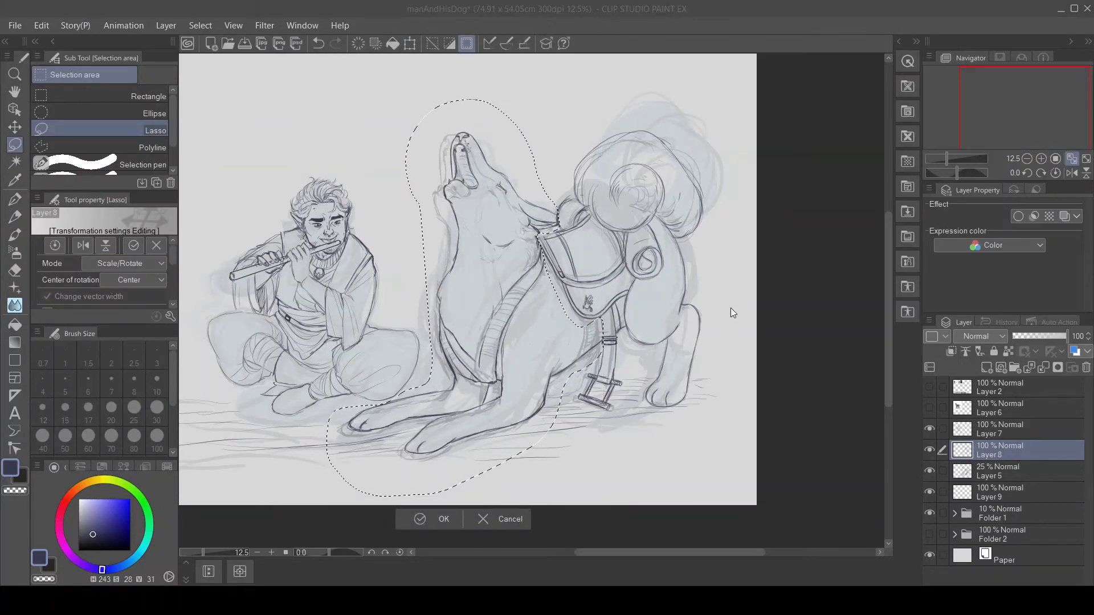
{"action": "key", "text": "Return"}
{"action": "key", "text": "ctrl+t"}
{"action": "key", "text": "Return"}
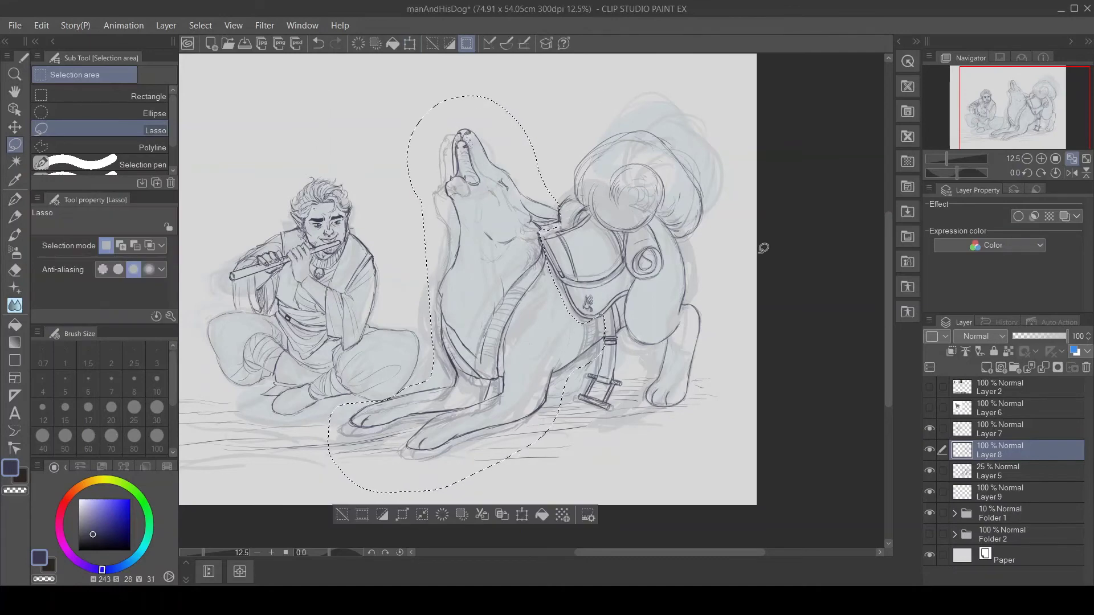
- Deselect the area and adjust the whole dog drawing on Layer 8 slightly with a Free Transform
{"action": "key", "text": "ctrl+d"}
{"action": "key", "text": "p"}
{"action": "key", "text": "ctrl+t"}
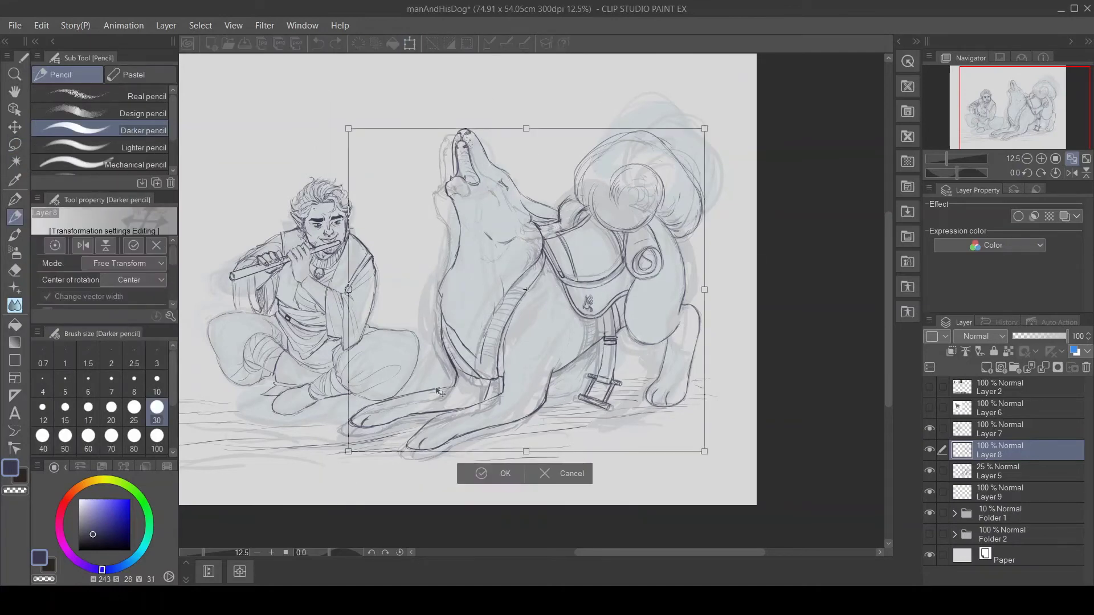
{"action": "key", "text": "Return"}
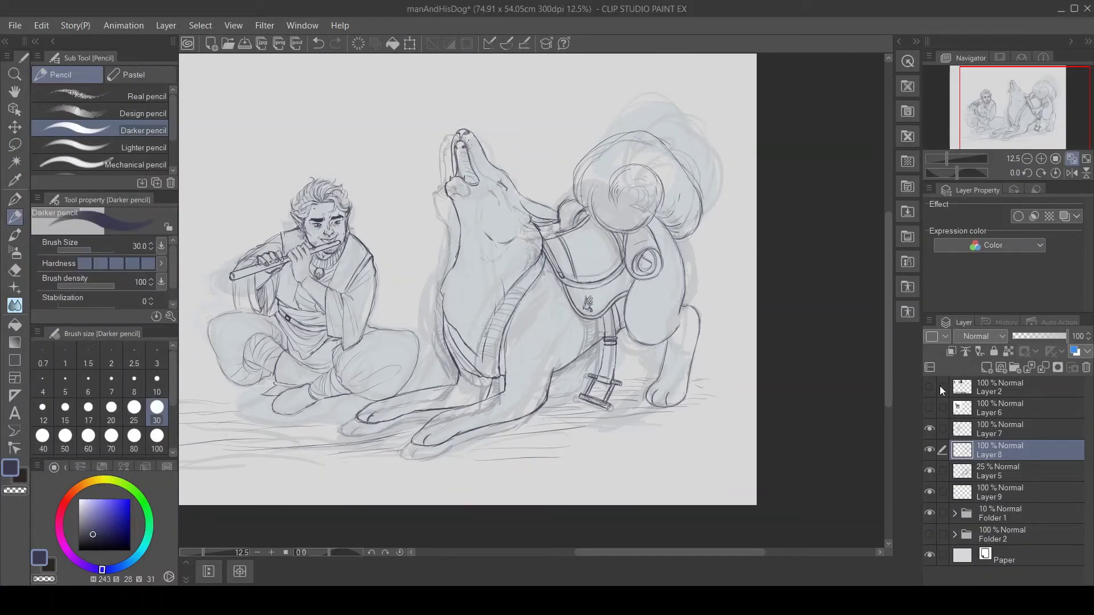
- Delete Layer 5, the 25% opacity sketch layer beneath the dog's line art
{"action": "left_click", "coordinate": [929, 408]}
{"action": "left_click", "coordinate": [930, 408]}
{"action": "left_click_drag", "start_coordinate": [1001, 121], "coordinate": [997, 120]}
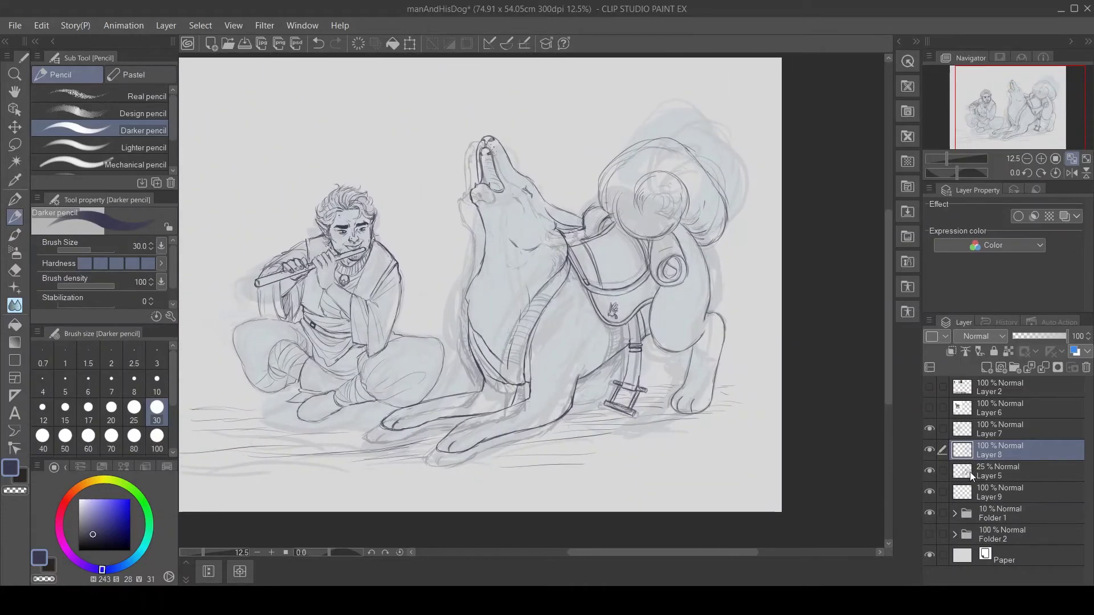
{"action": "left_click_drag", "start_coordinate": [970, 471], "coordinate": [1086, 367]}
- Enlarge the flute player on Layer 7 slightly with a Free Transform and shift him left and downward
{"action": "left_click", "coordinate": [987, 439]}
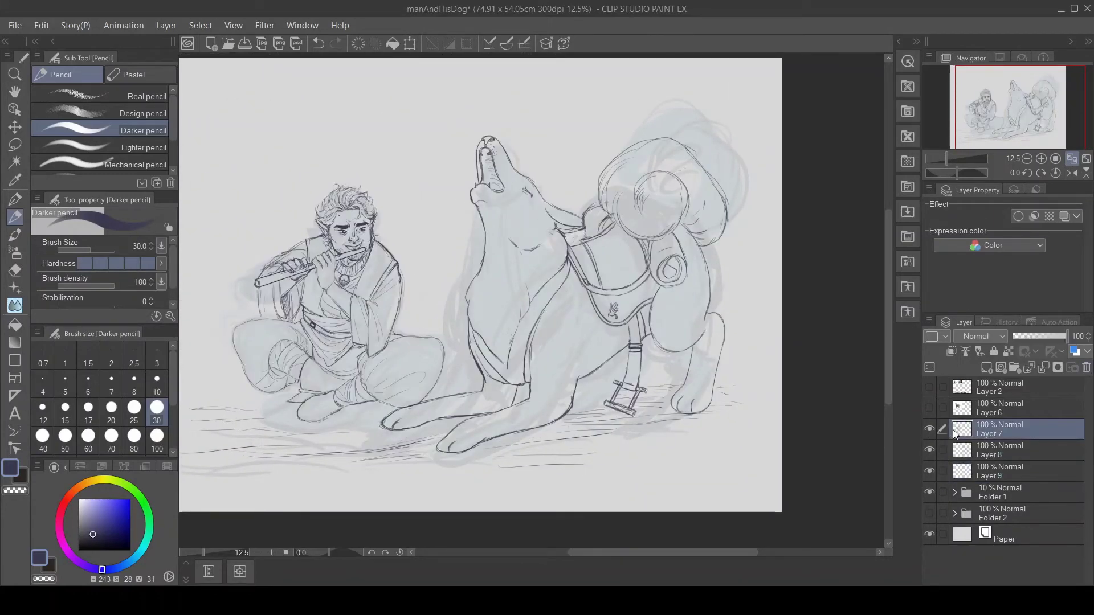
{"action": "key", "text": "ctrl+t"}
{"action": "left_click_drag", "start_coordinate": [341, 308], "coordinate": [332, 313]}
{"action": "left_click", "coordinate": [314, 457]}
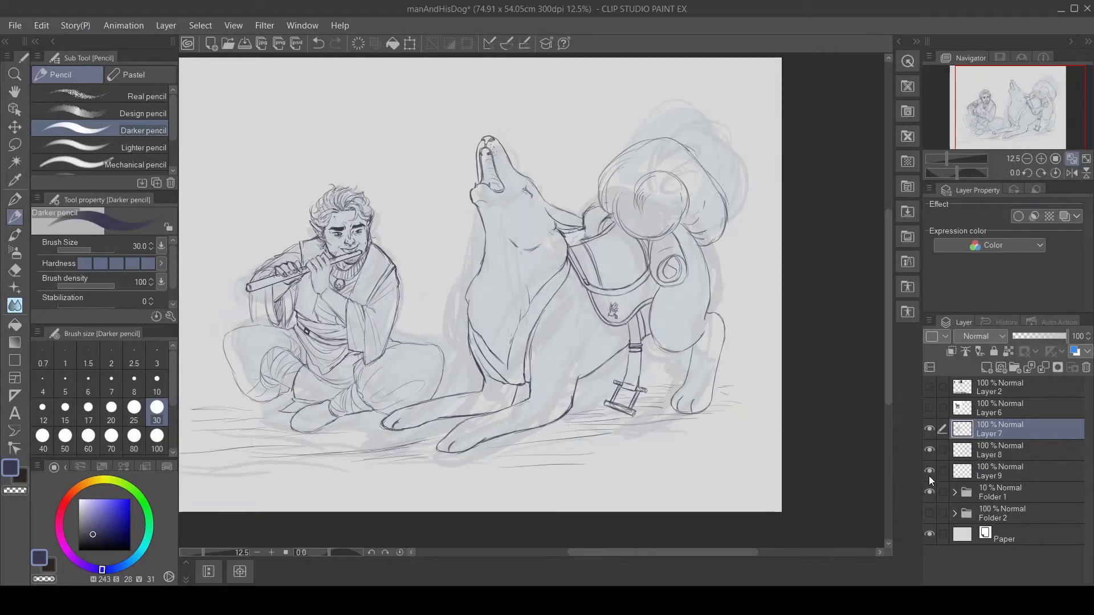
- Add short pencil fur strokes to the dog's chest, legs and tail on Layer 8
{"action": "left_click", "coordinate": [929, 450]}
{"action": "left_click", "coordinate": [929, 450]}
{"action": "left_click", "coordinate": [992, 450]}
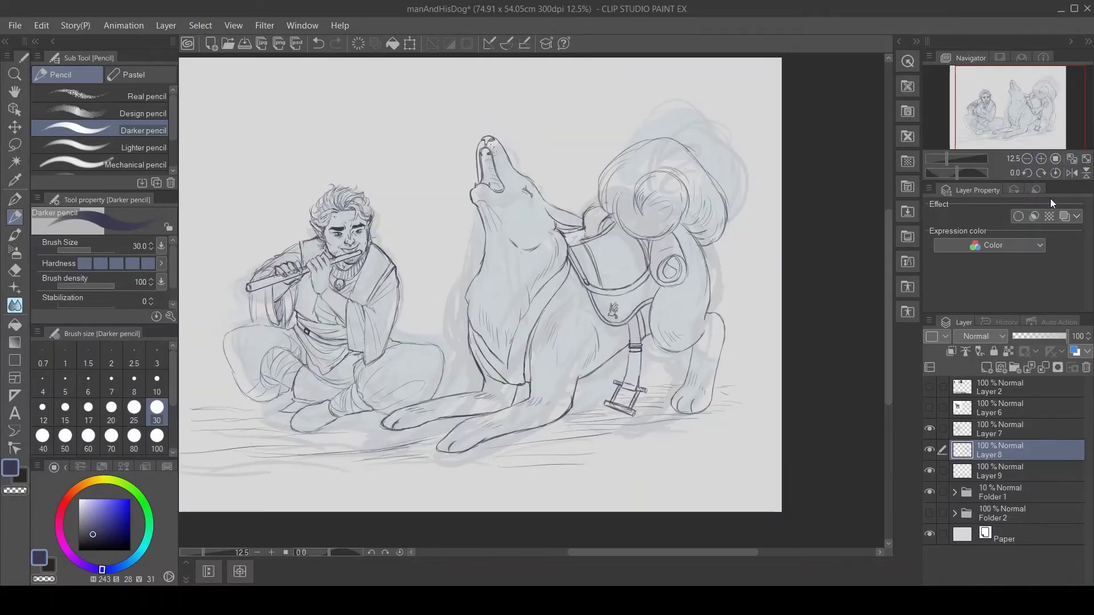
- Hide Folder 1 and draw pencil hatching lines along the ground beneath both figures on Layer 9
{"action": "left_click", "coordinate": [929, 492]}
{"action": "left_click", "coordinate": [1003, 471]}
{"action": "left_click_drag", "start_coordinate": [508, 438], "coordinate": [723, 429]}
{"action": "left_click_drag", "start_coordinate": [651, 426], "coordinate": [724, 422]}
{"action": "left_click_drag", "start_coordinate": [709, 383], "coordinate": [727, 375]}
{"action": "left_click_drag", "start_coordinate": [292, 443], "coordinate": [388, 439]}
{"action": "mouse_move", "coordinate": [289, 440]}
{"action": "left_mouse_down"}
{"action": "mouse_move", "coordinate": [433, 432]}
{"action": "mouse_move", "coordinate": [520, 464]}
{"action": "left_mouse_up"}
{"action": "left_click_drag", "start_coordinate": [478, 449], "coordinate": [534, 446]}
{"action": "left_click_drag", "start_coordinate": [411, 433], "coordinate": [519, 415]}
{"action": "left_click_drag", "start_coordinate": [345, 398], "coordinate": [398, 379]}
{"action": "left_click_drag", "start_coordinate": [280, 390], "coordinate": [377, 381]}
{"action": "left_click_drag", "start_coordinate": [292, 405], "coordinate": [376, 397]}
{"action": "left_click", "coordinate": [15, 270]}
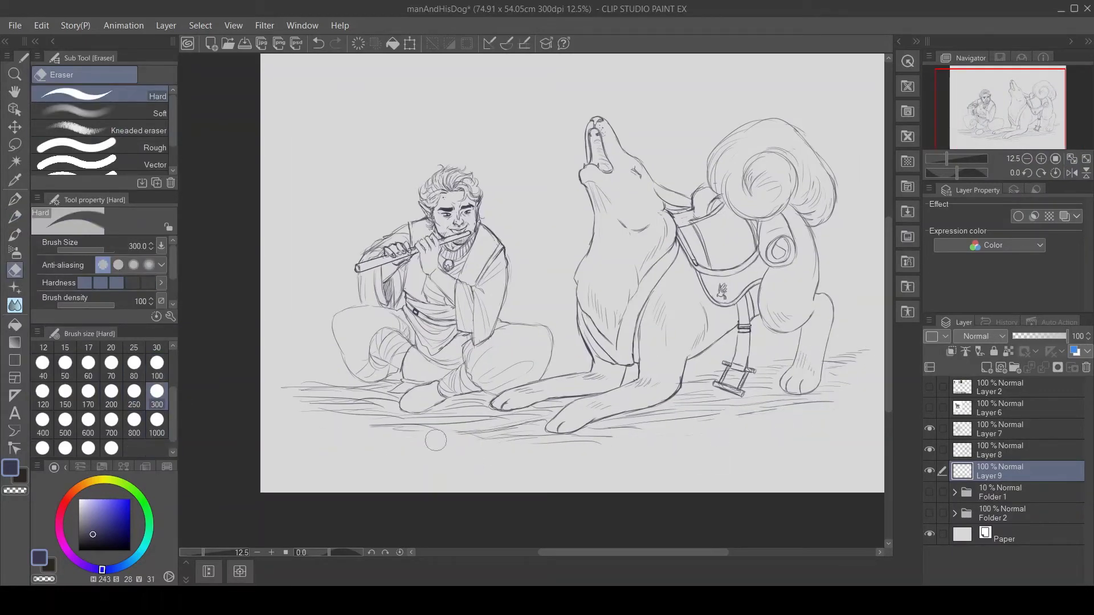
- Paint a broad dark shadow band across the ground on Layer 9 with the Darker pencil at size 1000, on a canvas rotated to -90°
{"action": "key", "text": "b"}
{"action": "key", "text": "p"}
{"action": "key", "text": "minus"}
{"action": "key", "text": "minus"}
{"action": "key", "text": "minus"}
{"action": "key", "text": "minus"}
{"action": "key", "text": "minus"}
{"action": "key", "text": "minus"}
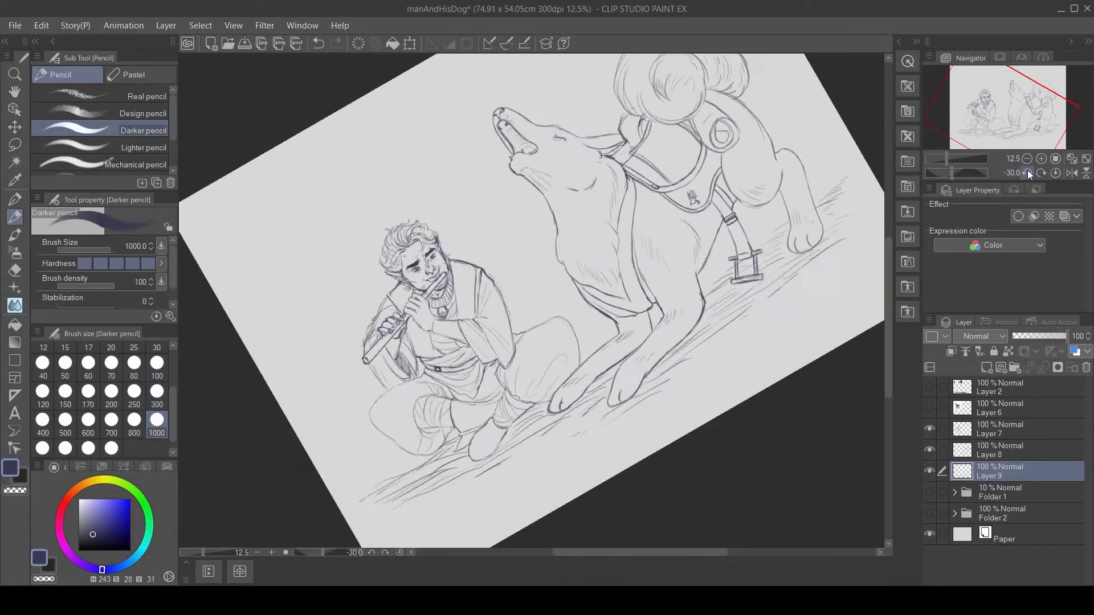
{"action": "key", "text": "ctrl+minus"}
{"action": "mouse_move", "coordinate": [567, 129]}
{"action": "left_mouse_down"}
{"action": "mouse_move", "coordinate": [579, 422]}
{"action": "mouse_move", "coordinate": [575, 336]}
{"action": "left_mouse_up"}
- Soften the ground shadow with the Blend brush at size 300 and the Liquify brush at size 1000, and reset the canvas rotation
{"action": "left_click", "coordinate": [14, 306]}
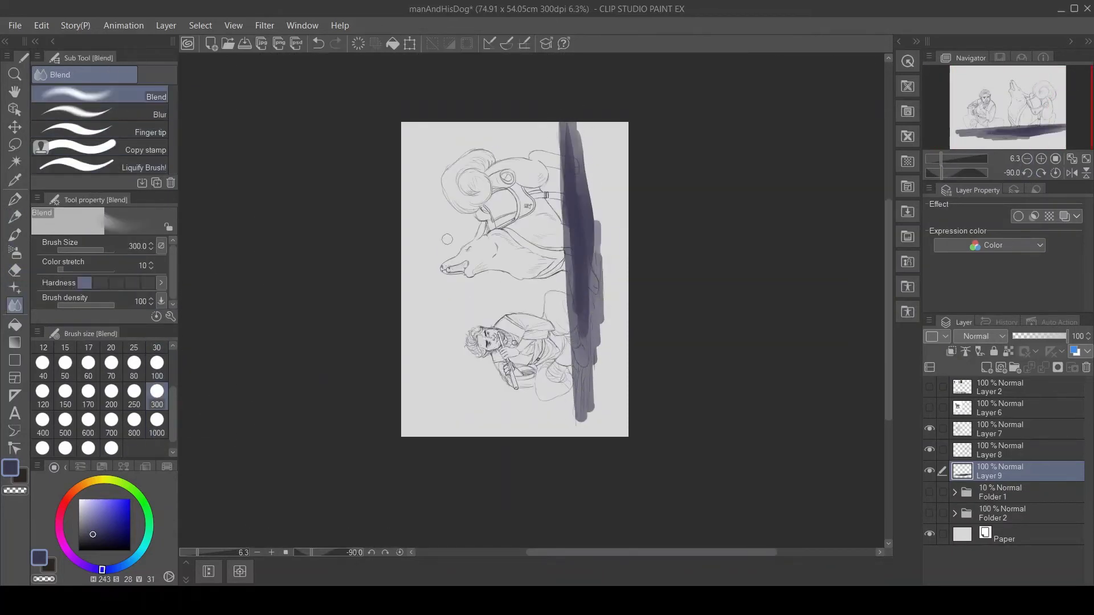
{"action": "mouse_move", "coordinate": [575, 126]}
{"action": "left_mouse_down"}
{"action": "mouse_move", "coordinate": [581, 245]}
{"action": "mouse_move", "coordinate": [573, 197]}
{"action": "left_mouse_up"}
{"action": "left_click", "coordinate": [142, 165]}
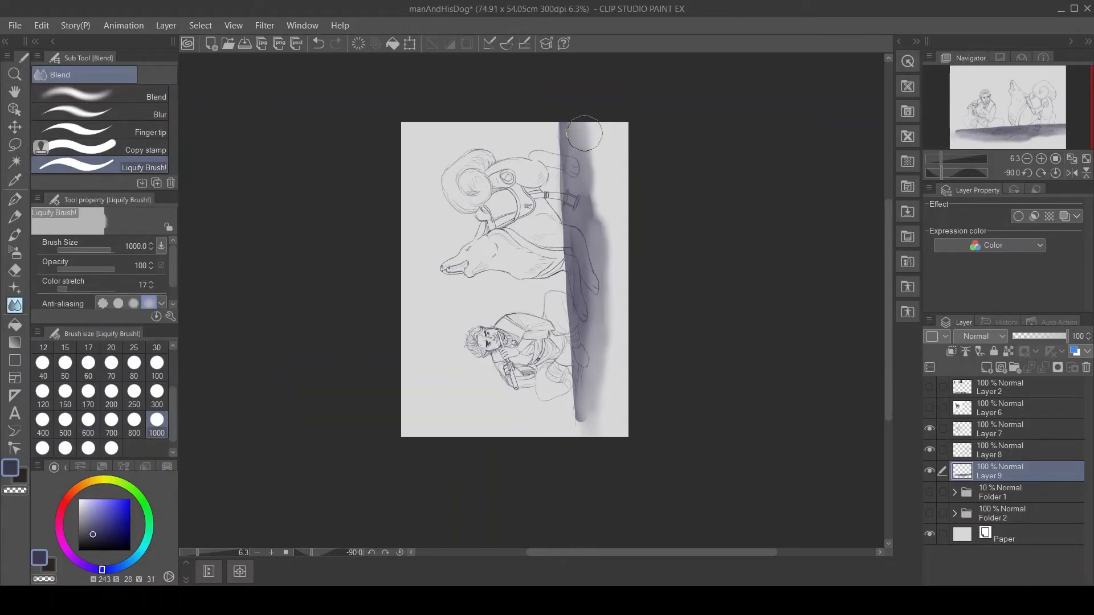
{"action": "left_click", "coordinate": [1055, 173]}
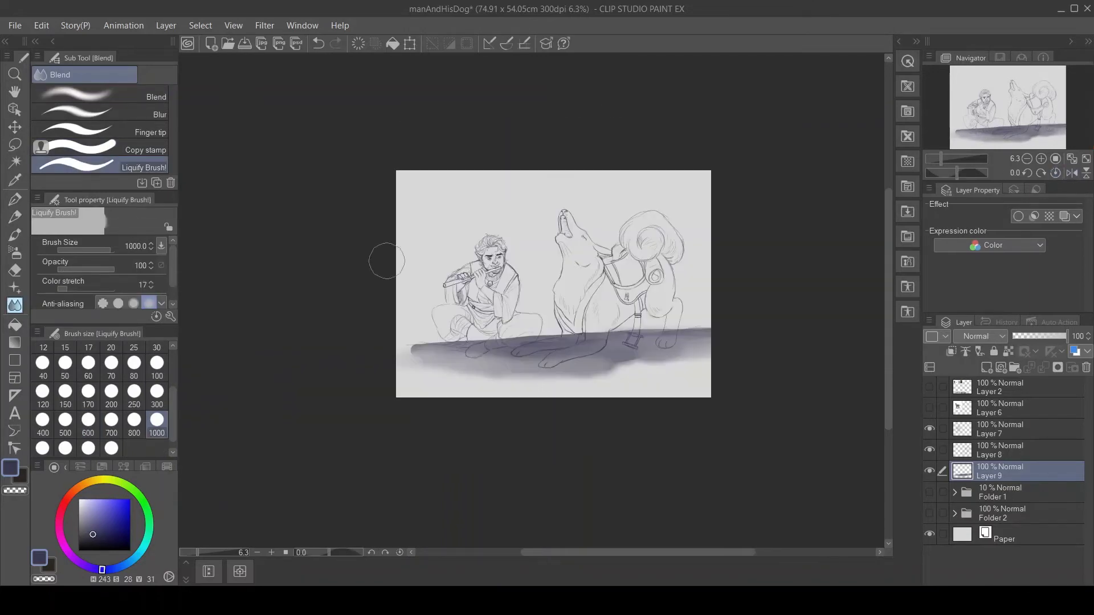
- Rotate the ground shadow level with a Free Transform and soften its ends with the Blend brush at size 600
{"action": "key", "text": "ctrl+t"}
{"action": "left_click_drag", "start_coordinate": [508, 383], "coordinate": [607, 393]}
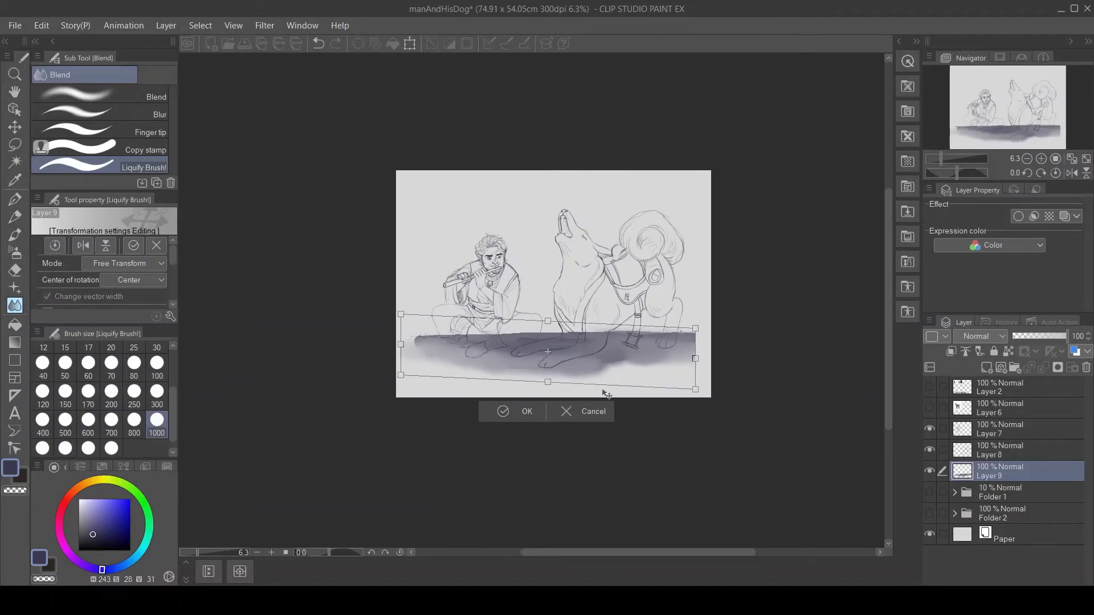
{"action": "left_click", "coordinate": [531, 412]}
{"action": "left_click", "coordinate": [99, 96]}
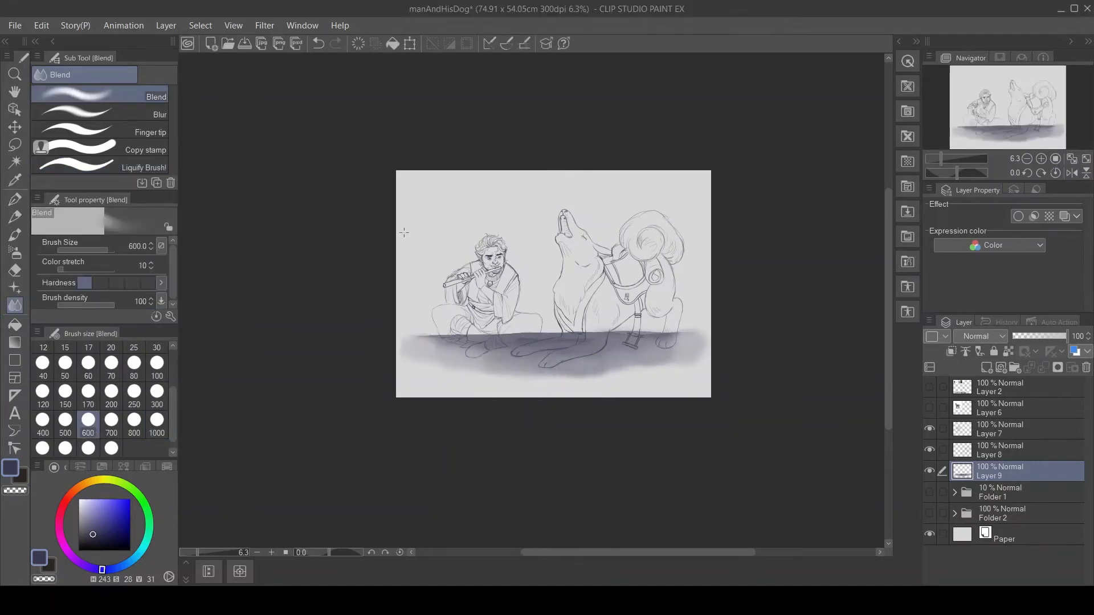
- Flatten the ground shadow into a thinner strip with a transform and lower Layer 9's opacity to 48%
{"action": "key", "text": "ctrl+t"}
{"action": "left_click_drag", "start_coordinate": [596, 379], "coordinate": [567, 361]}
{"action": "left_click", "coordinate": [507, 380]}
{"action": "key", "text": "e"}
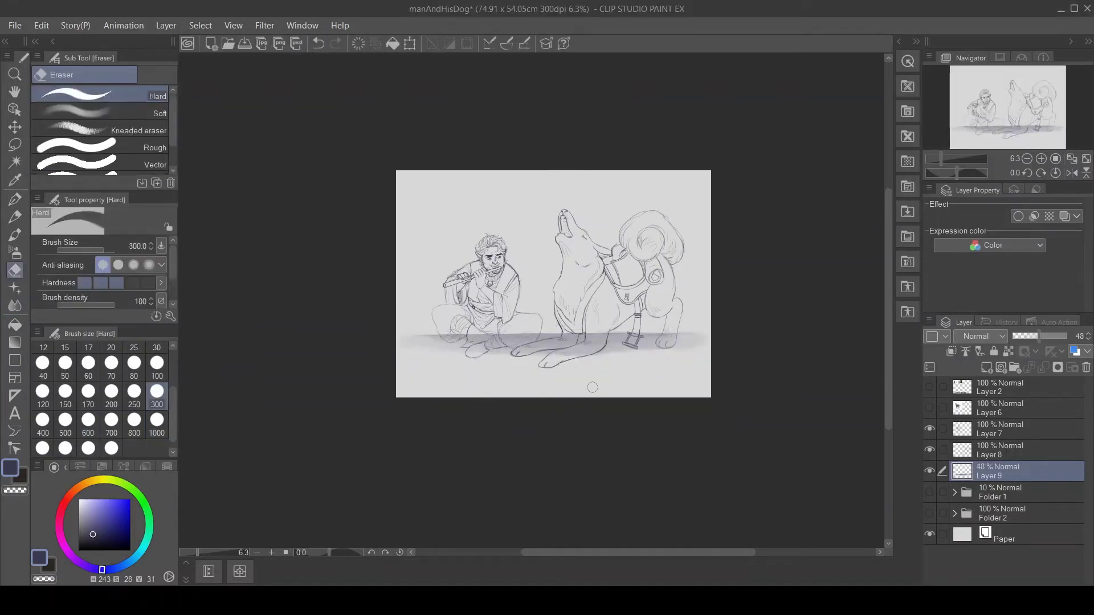
- Draw the missing line of the dog's far hind leg behind the stirrup strap on Layer 8 with the size 25 pencil, over the redisplayed rough sketch
{"action": "left_click", "coordinate": [929, 492]}
{"action": "left_click", "coordinate": [1003, 450]}
{"action": "key", "text": "p"}
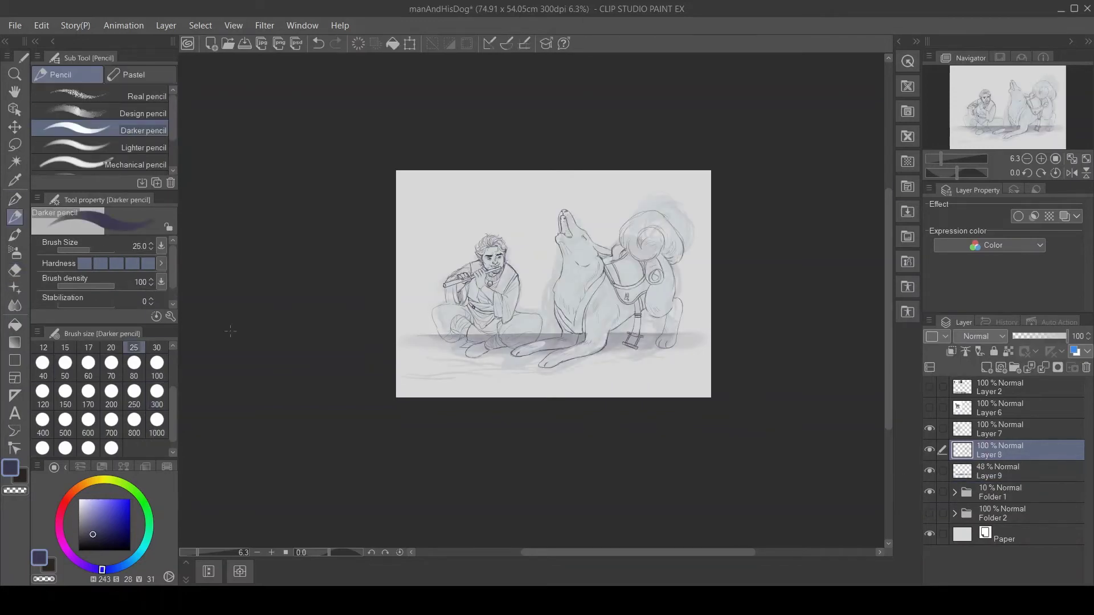
{"action": "scroll", "coordinate": [632, 335], "scroll_direction": "up", "scroll_amount": 5}
{"action": "left_click_drag", "start_coordinate": [696, 269], "coordinate": [564, 353]}
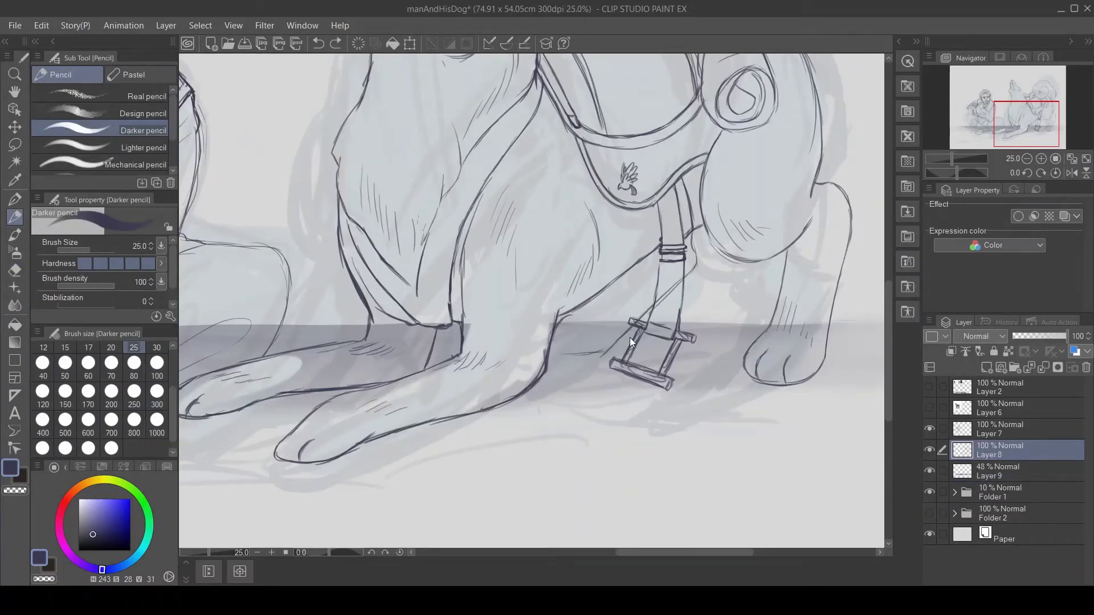
{"action": "key", "text": "ctrl+z"}
{"action": "left_click_drag", "start_coordinate": [696, 246], "coordinate": [596, 343]}
{"action": "key", "text": "e"}
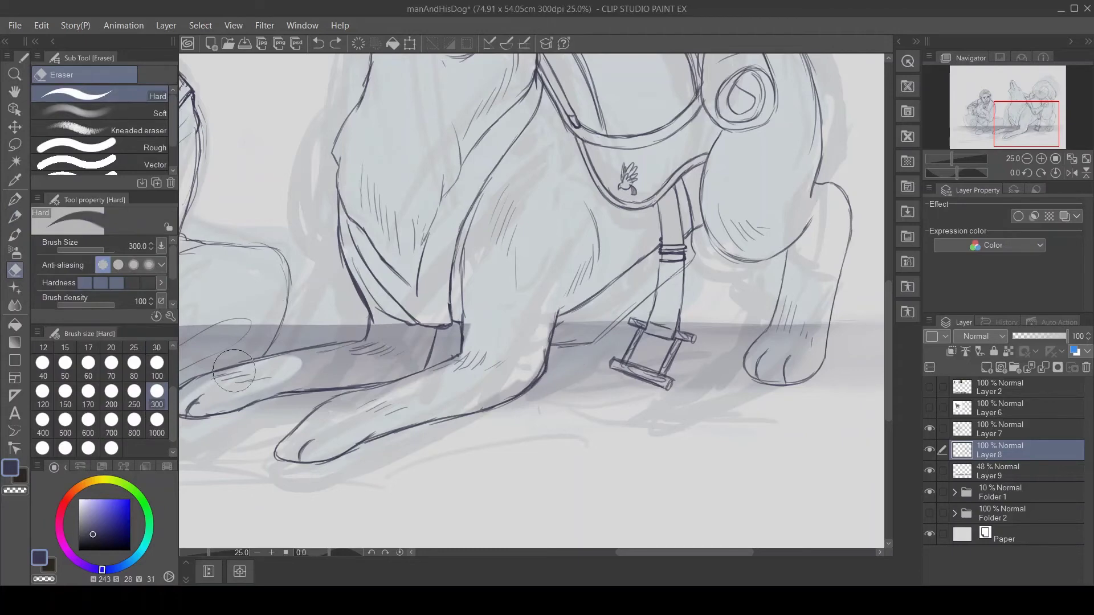
{"action": "key", "text": "p"}
{"action": "key", "text": "ctrl+z"}
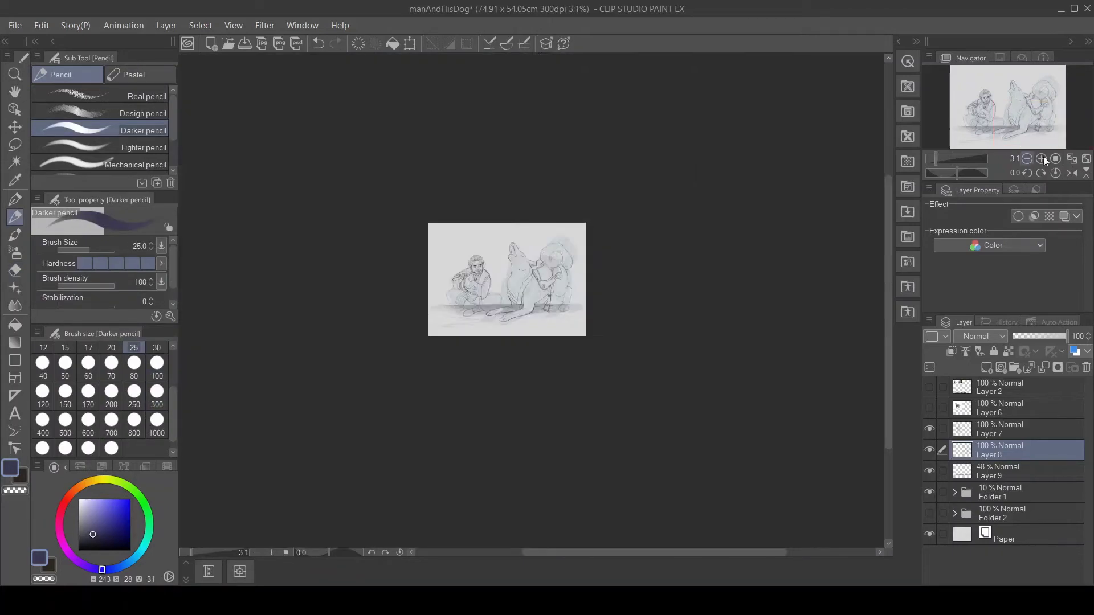
- Erase the ground shadow where it overlaps the dog's legs, the stirrup and the flute player's legs on Layer 9, with the Hard eraser at size 100
{"action": "key", "text": "alt+bracketleft"}
{"action": "key", "text": "e"}
{"action": "mouse_move", "coordinate": [365, 362]}
{"action": "left_mouse_down"}
{"action": "mouse_move", "coordinate": [399, 319]}
{"action": "mouse_move", "coordinate": [433, 342]}
{"action": "left_mouse_up"}
{"action": "mouse_move", "coordinate": [592, 325]}
{"action": "left_mouse_down"}
{"action": "mouse_move", "coordinate": [552, 334]}
{"action": "mouse_move", "coordinate": [627, 364]}
{"action": "mouse_move", "coordinate": [665, 326]}
{"action": "left_mouse_up"}
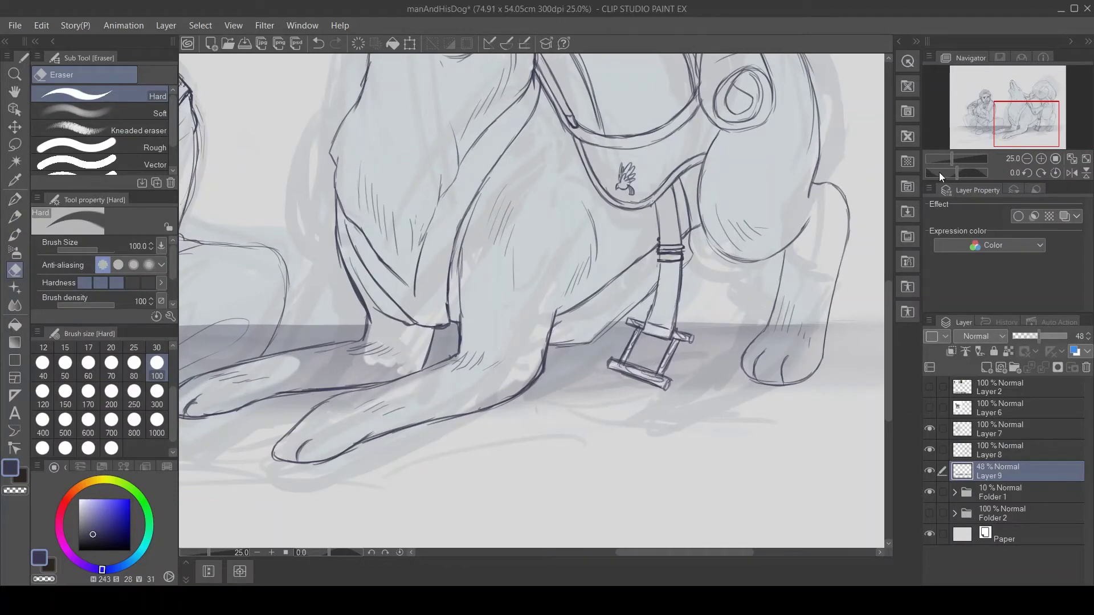
{"action": "left_click_drag", "start_coordinate": [1026, 123], "coordinate": [986, 108]}
{"action": "left_click_drag", "start_coordinate": [496, 422], "coordinate": [672, 387]}
{"action": "left_click_drag", "start_coordinate": [587, 379], "coordinate": [666, 354]}
{"action": "key", "text": "ctrl+minus"}
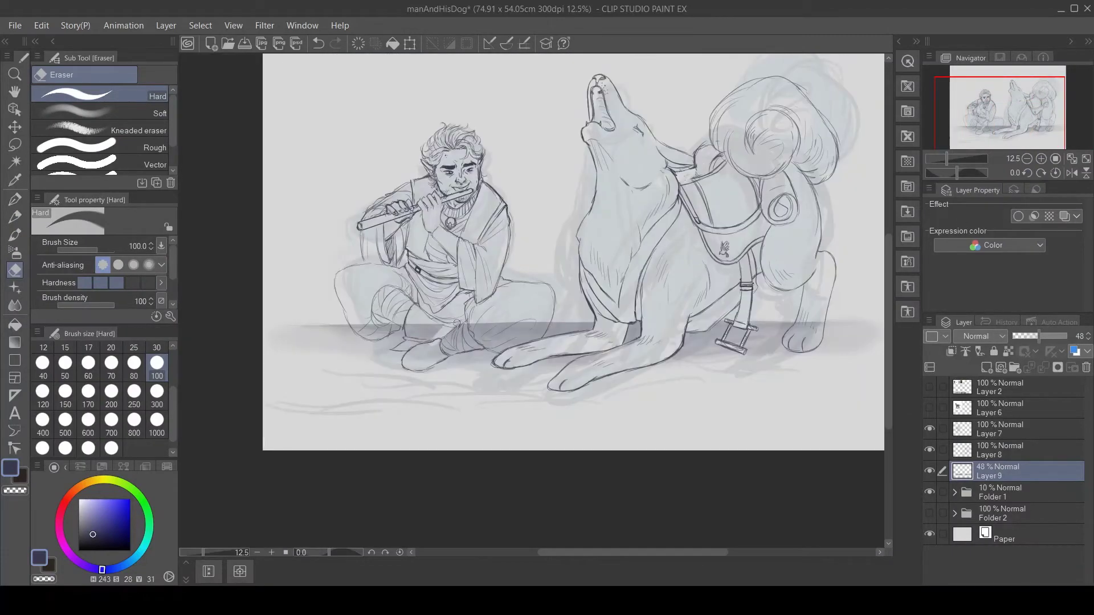
{"action": "mouse_move", "coordinate": [457, 323]}
{"action": "left_mouse_down"}
{"action": "mouse_move", "coordinate": [407, 323]}
{"action": "mouse_move", "coordinate": [395, 349]}
{"action": "mouse_move", "coordinate": [498, 347]}
{"action": "mouse_move", "coordinate": [521, 325]}
{"action": "mouse_move", "coordinate": [485, 339]}
{"action": "mouse_move", "coordinate": [374, 334]}
{"action": "left_mouse_up"}
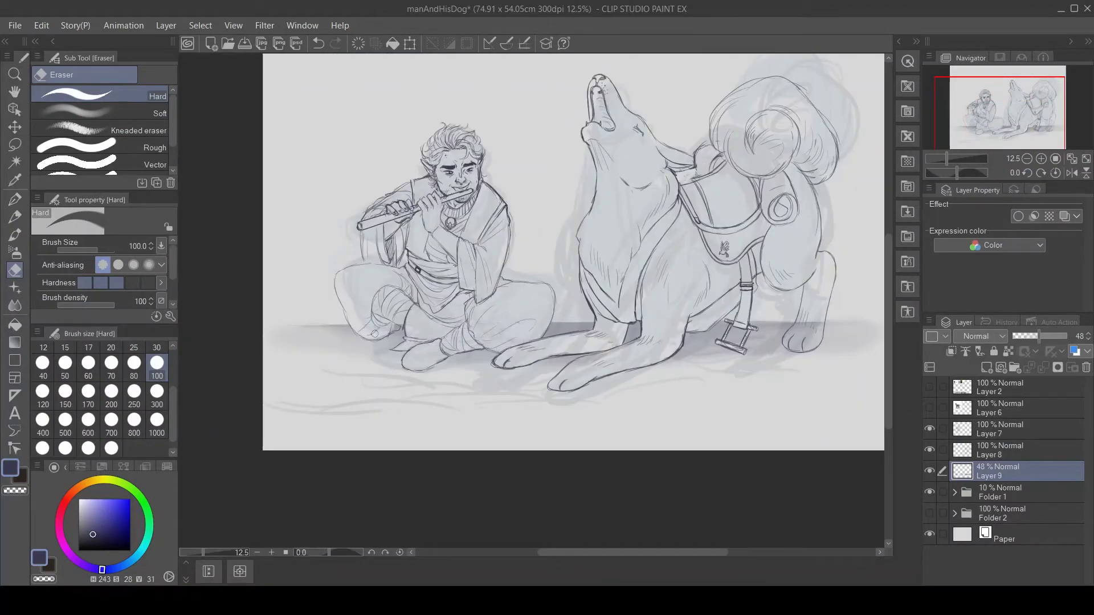
- Hide Folder 1, lower Layer 9's opacity to 31%, and hide that shadow layer too
{"action": "left_click", "coordinate": [929, 492]}
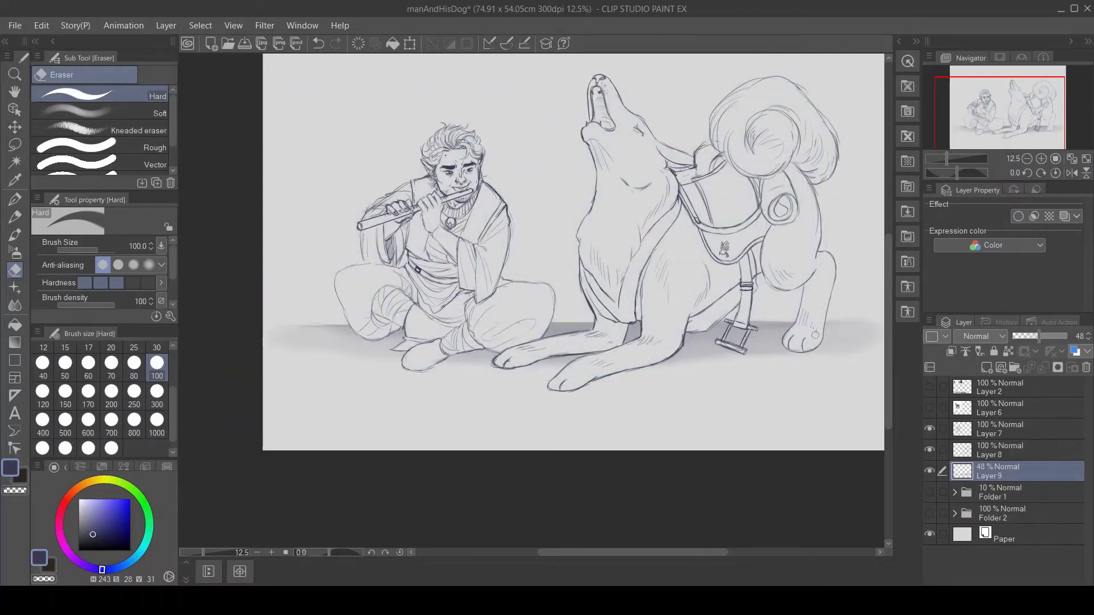
{"action": "left_click_drag", "start_coordinate": [1039, 336], "coordinate": [1029, 336]}
{"action": "left_click", "coordinate": [1072, 159]}
{"action": "left_click", "coordinate": [929, 471]}
- Auto-select the flute player's shape from Layer 7's line art and fill it dark blue on a new layer beneath the line art
{"action": "left_click", "coordinate": [1003, 429]}
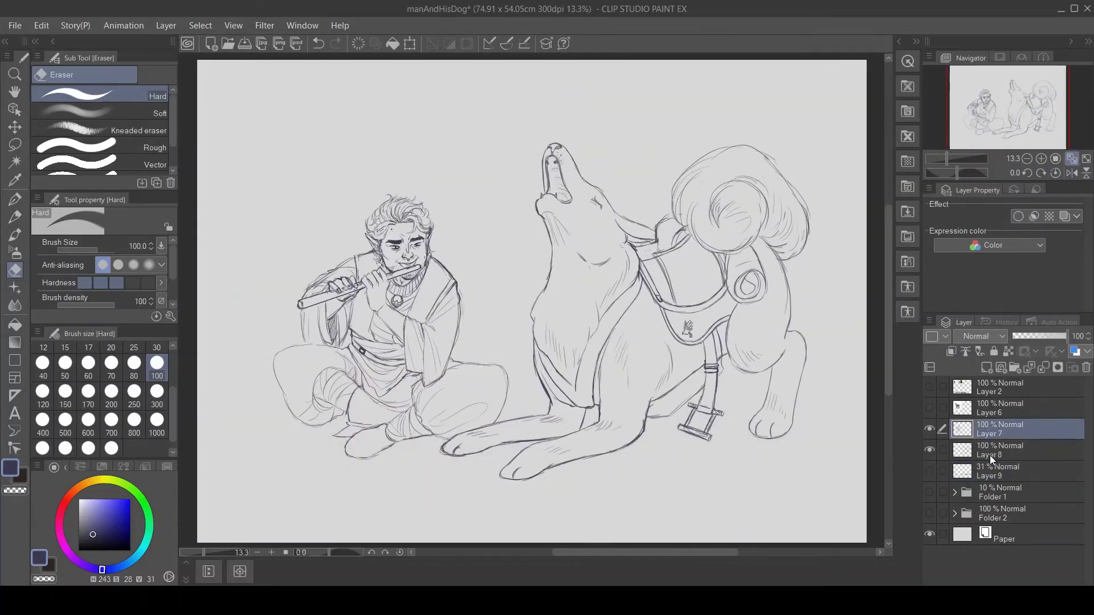
{"action": "left_click", "coordinate": [15, 162]}
{"action": "left_click", "coordinate": [837, 433]}
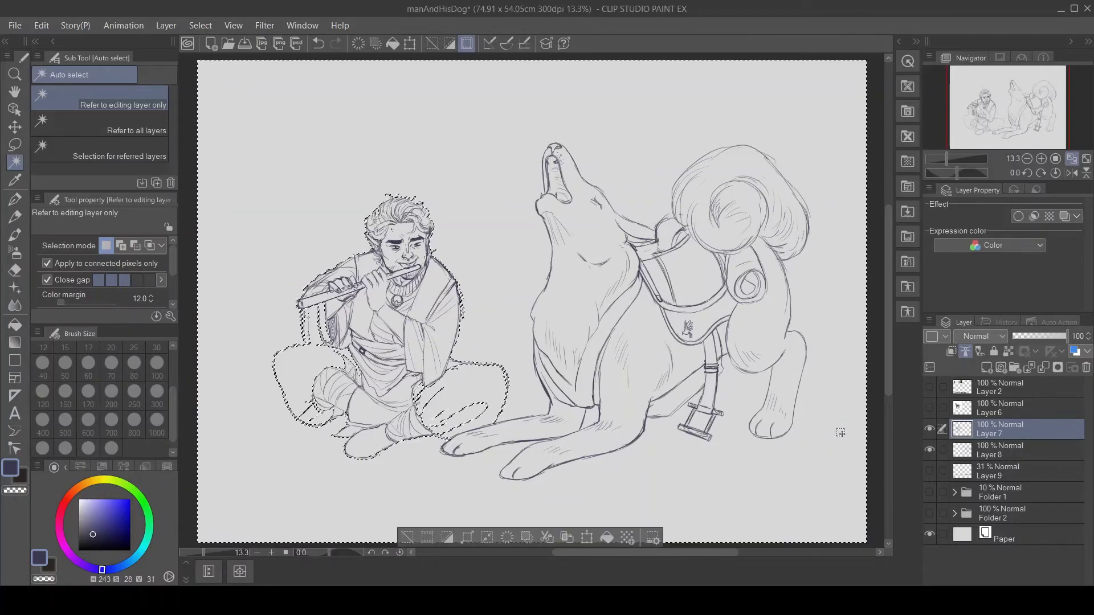
{"action": "key", "text": "ctrl+shift+n"}
{"action": "key", "text": "alt+BackSpace"}
{"action": "key", "text": "ctrl+d"}
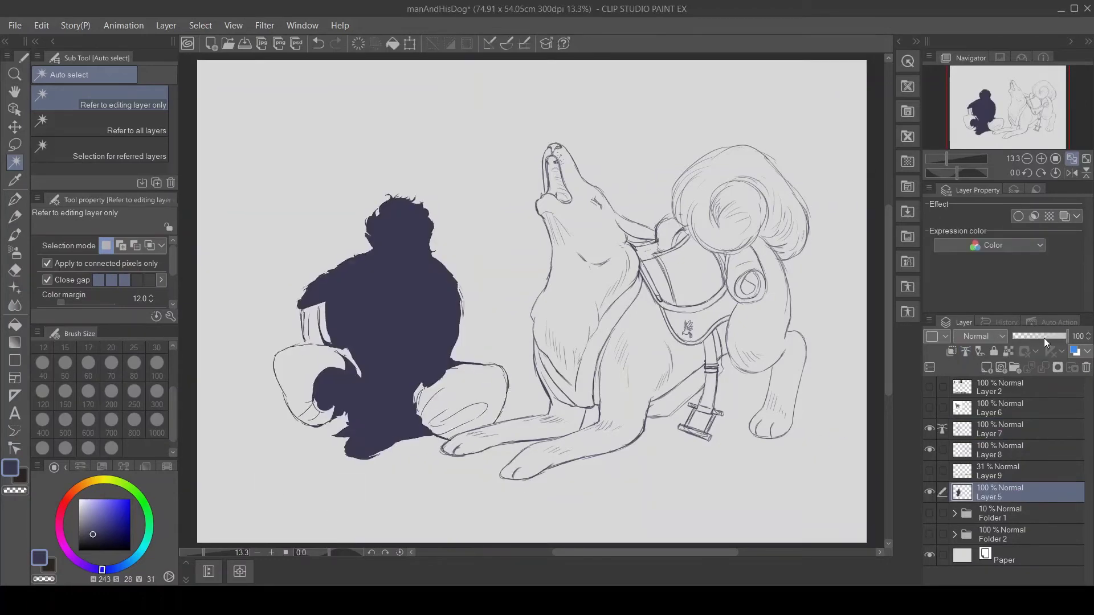
- Set the flute player's fill layer to 46% opacity and paint in the unfilled sleeve, knees and foot with the Turnip pen
{"action": "left_click_drag", "start_coordinate": [1066, 336], "coordinate": [1038, 336]}
{"action": "key", "text": "p"}
{"action": "mouse_move", "coordinate": [417, 376]}
{"action": "left_mouse_down"}
{"action": "mouse_move", "coordinate": [498, 394]}
{"action": "mouse_move", "coordinate": [448, 431]}
{"action": "mouse_move", "coordinate": [495, 391]}
{"action": "mouse_move", "coordinate": [457, 430]}
{"action": "mouse_move", "coordinate": [331, 407]}
{"action": "mouse_move", "coordinate": [299, 353]}
{"action": "left_mouse_up"}
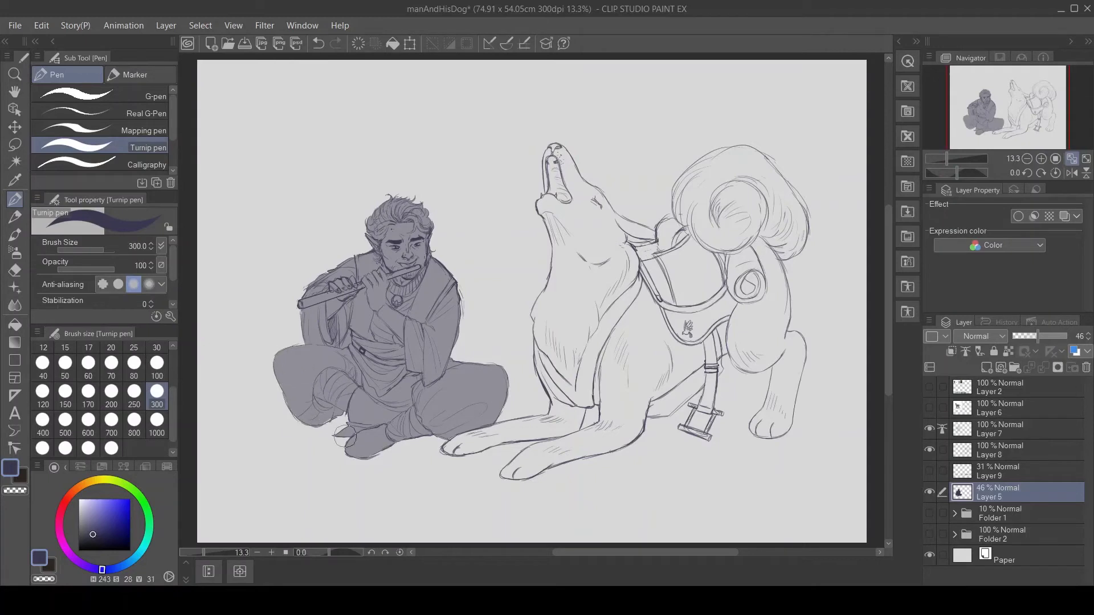
{"action": "key", "text": "e"}
{"action": "key", "text": "p"}
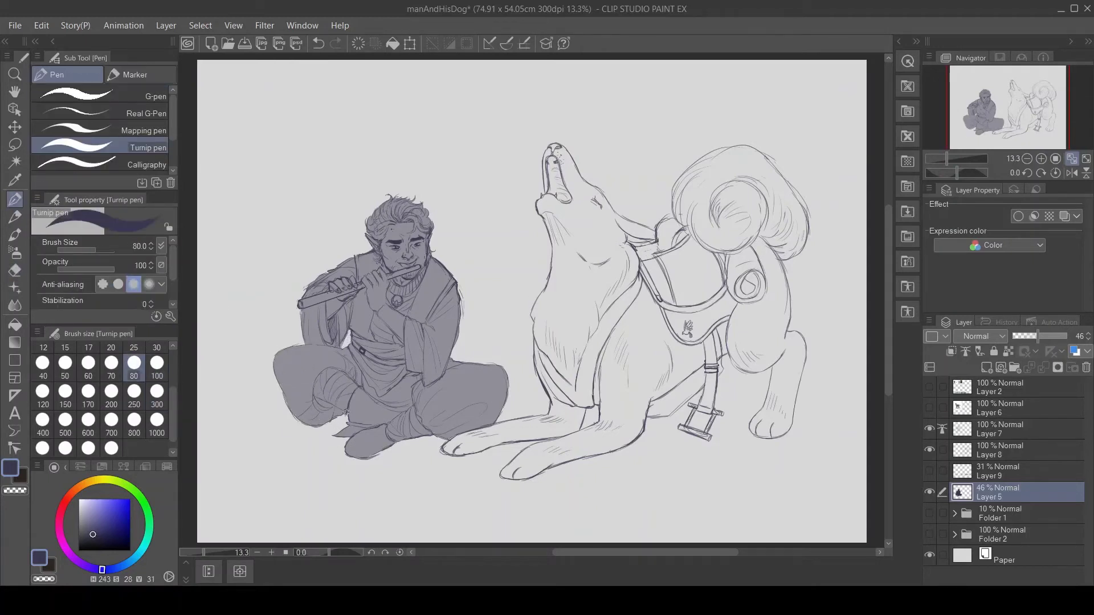
- Auto-select the dog's shape from Layer 8's line art, fill it dark blue on a new layer, and set that layer's opacity to 38%
{"action": "key", "text": "ctrl+shift+n"}
{"action": "left_click", "coordinate": [1003, 451]}
{"action": "key", "text": "w"}
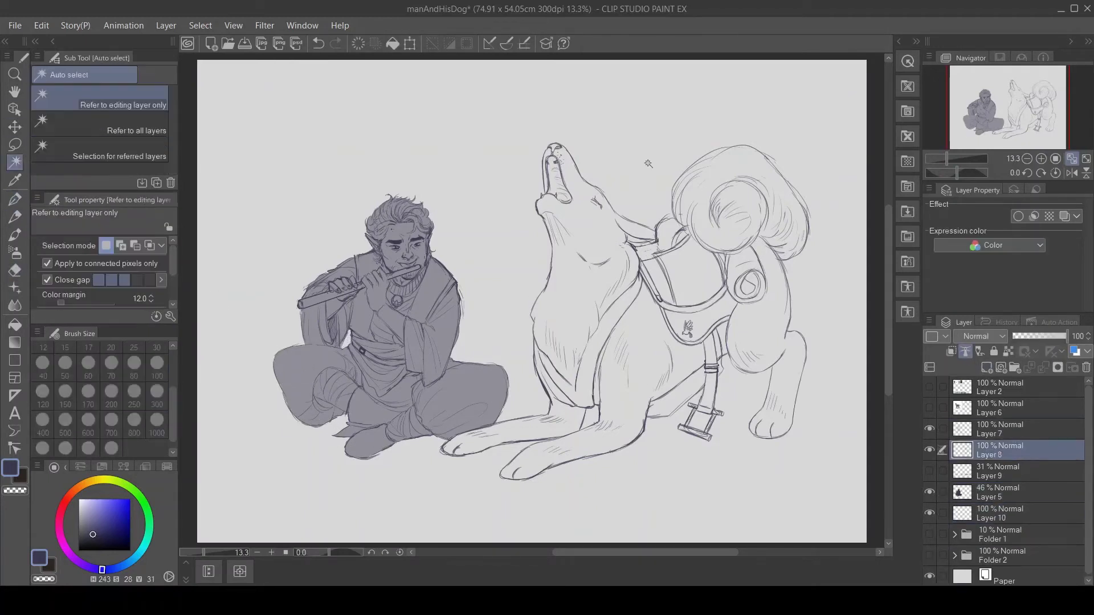
{"action": "left_click", "coordinate": [591, 319]}
{"action": "left_click", "coordinate": [1002, 513]}
{"action": "left_click", "coordinate": [701, 504]}
{"action": "key", "text": "ctrl+d"}
{"action": "left_click_drag", "start_coordinate": [1060, 336], "coordinate": [1030, 336]}
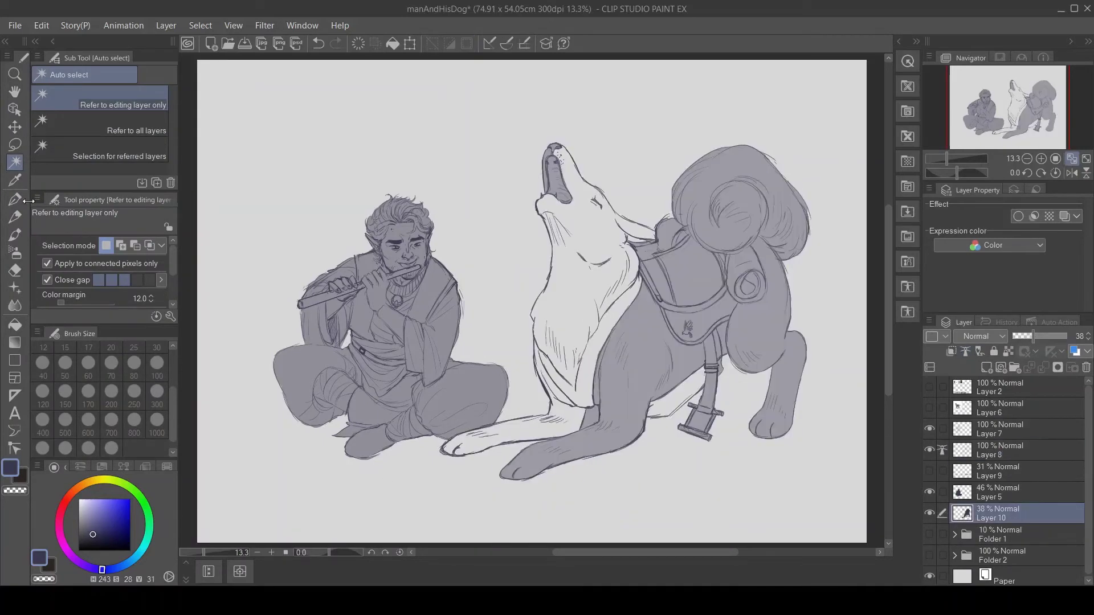
- Paint in the unfilled parts of the dog's head, chest and front legs with the Turnip pen and erase the spill between the legs
{"action": "key", "text": "p"}
{"action": "mouse_move", "coordinate": [604, 376]}
{"action": "left_mouse_down"}
{"action": "mouse_move", "coordinate": [545, 334]}
{"action": "mouse_move", "coordinate": [697, 361]}
{"action": "mouse_move", "coordinate": [670, 406]}
{"action": "mouse_move", "coordinate": [622, 259]}
{"action": "mouse_move", "coordinate": [648, 233]}
{"action": "mouse_move", "coordinate": [538, 317]}
{"action": "mouse_move", "coordinate": [560, 193]}
{"action": "mouse_move", "coordinate": [543, 205]}
{"action": "mouse_move", "coordinate": [553, 151]}
{"action": "mouse_move", "coordinate": [596, 202]}
{"action": "mouse_move", "coordinate": [643, 337]}
{"action": "mouse_move", "coordinate": [572, 424]}
{"action": "mouse_move", "coordinate": [470, 439]}
{"action": "mouse_move", "coordinate": [536, 428]}
{"action": "left_mouse_up"}
{"action": "key", "text": "e"}
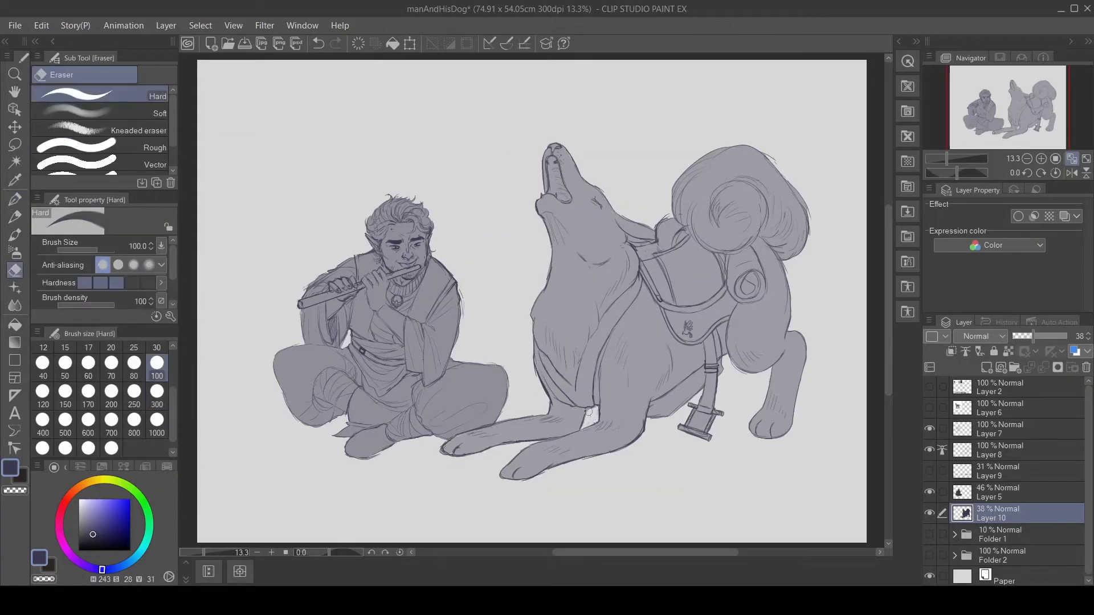
{"action": "key", "text": "p"}
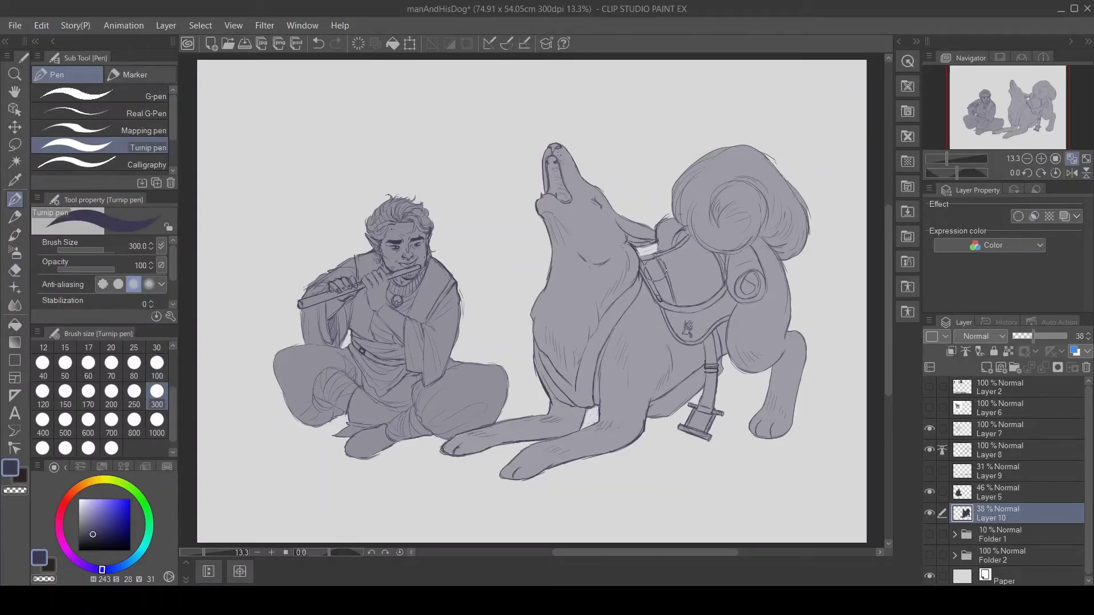
- Recolor the dog's fill brown with both fills at 100% opacity, and set Layers 7 and 8 to Multiply with the ground shadow shown
{"action": "key", "text": "ctrl+u"}
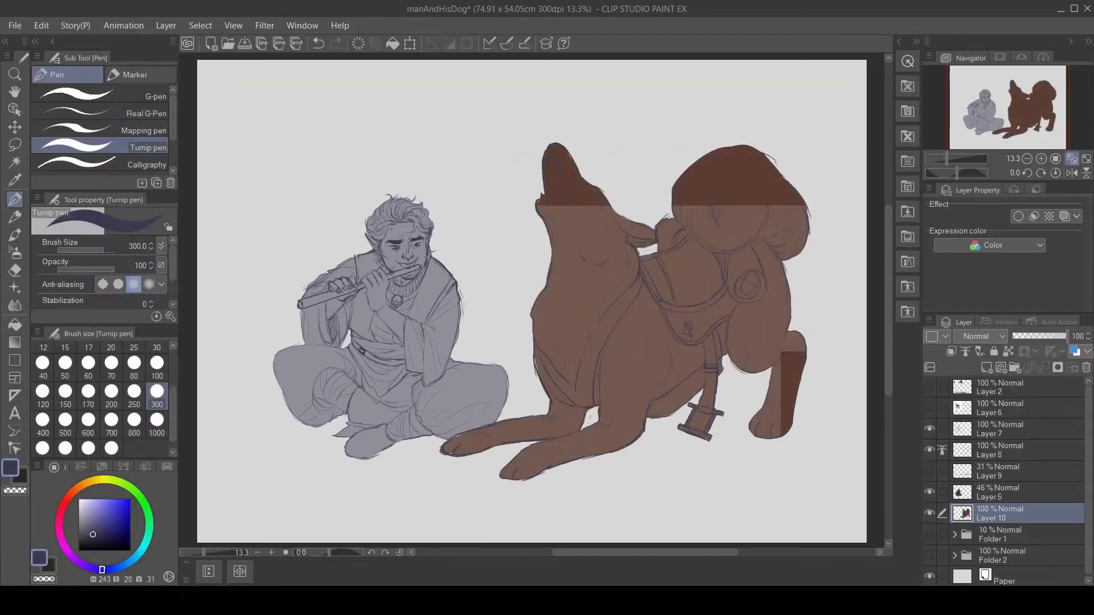
{"action": "left_click", "coordinate": [742, 400], "text": "ctrl+shift"}
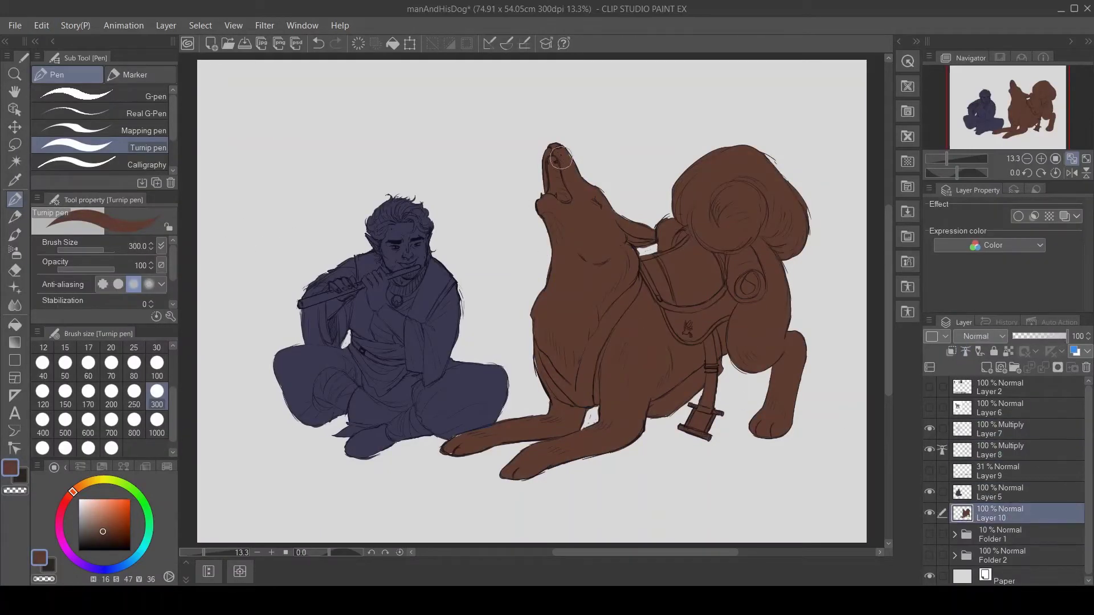
{"action": "key", "text": "e"}
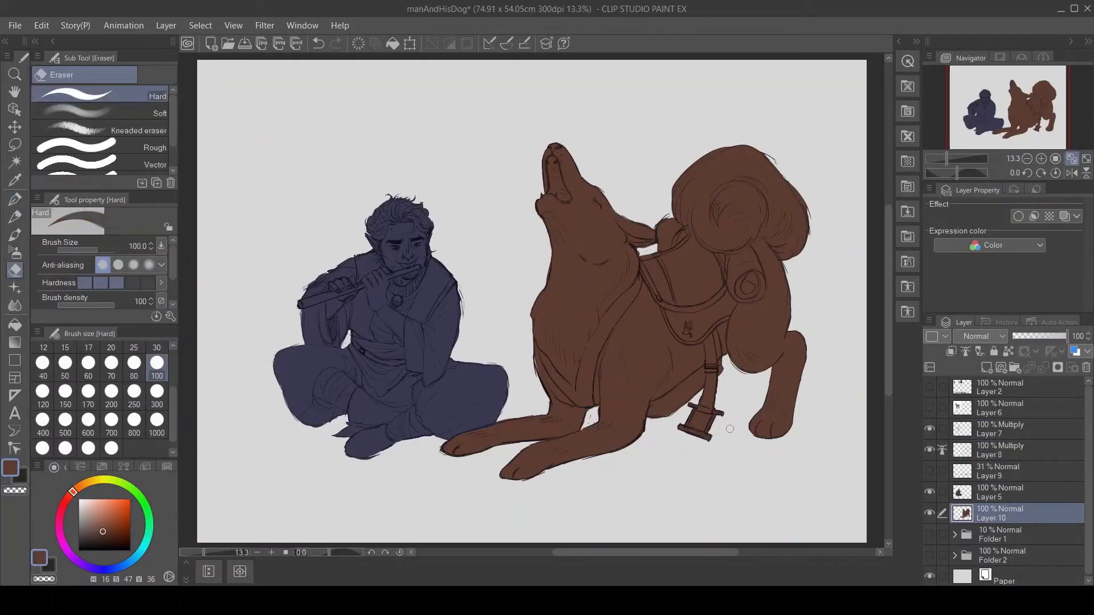
{"action": "left_click", "coordinate": [929, 471]}
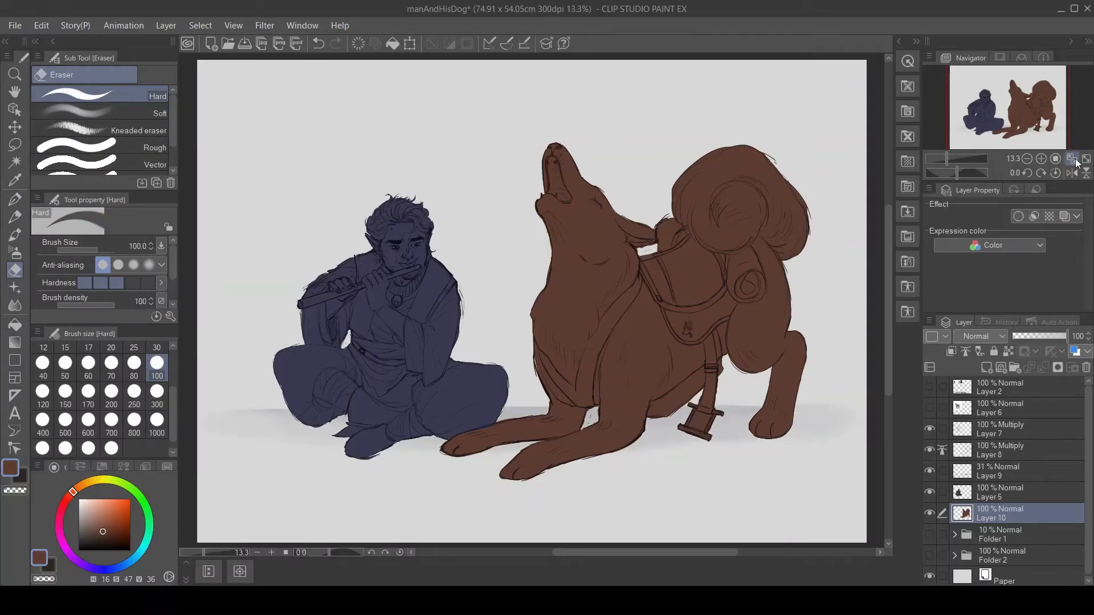
- Crop the canvas to 69.05 × 43.42 cm, trimming all four sides closer around the man and the dog
{"action": "key", "text": "ctrl+alt+c"}
{"action": "left_click_drag", "start_coordinate": [197, 301], "coordinate": [235, 300]}
{"action": "left_click_drag", "start_coordinate": [543, 542], "coordinate": [544, 513]}
{"action": "left_click_drag", "start_coordinate": [544, 60], "coordinate": [543, 106]}
{"action": "left_click_drag", "start_coordinate": [544, 513], "coordinate": [545, 501]}
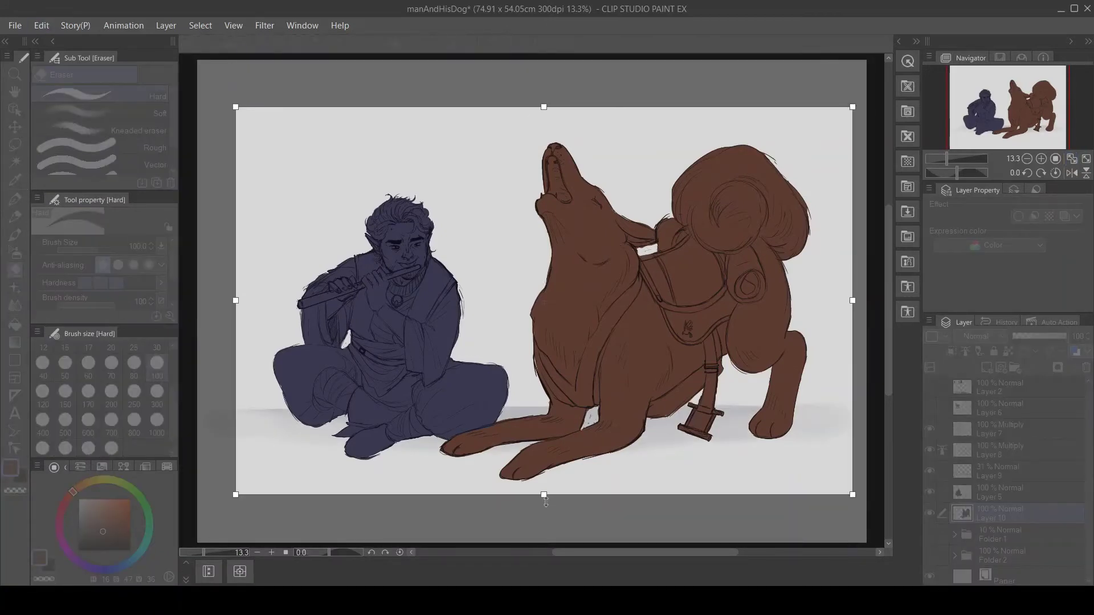
{"action": "key", "text": "Return"}
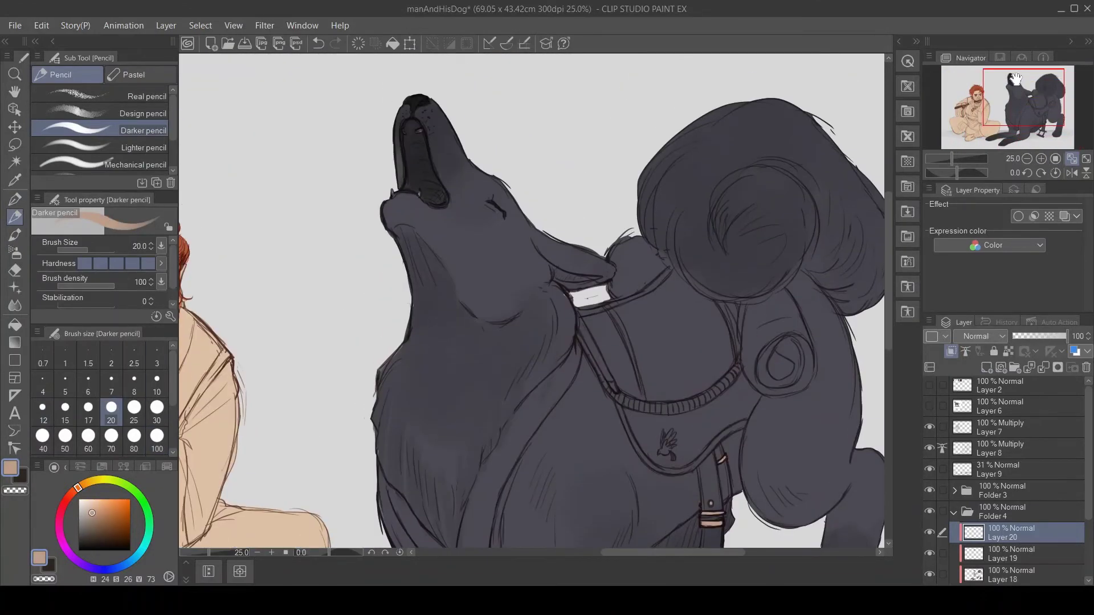
- Outline the bird emblem on the saddle flap in tan on Layer 20 with the Darker pencil at size 20
{"action": "left_click_drag", "start_coordinate": [568, 287], "coordinate": [562, 267]}
{"action": "scroll", "coordinate": [563, 267], "scroll_direction": "down", "scroll_amount": 2}
{"action": "scroll", "coordinate": [599, 242], "scroll_direction": "up", "scroll_amount": 3}
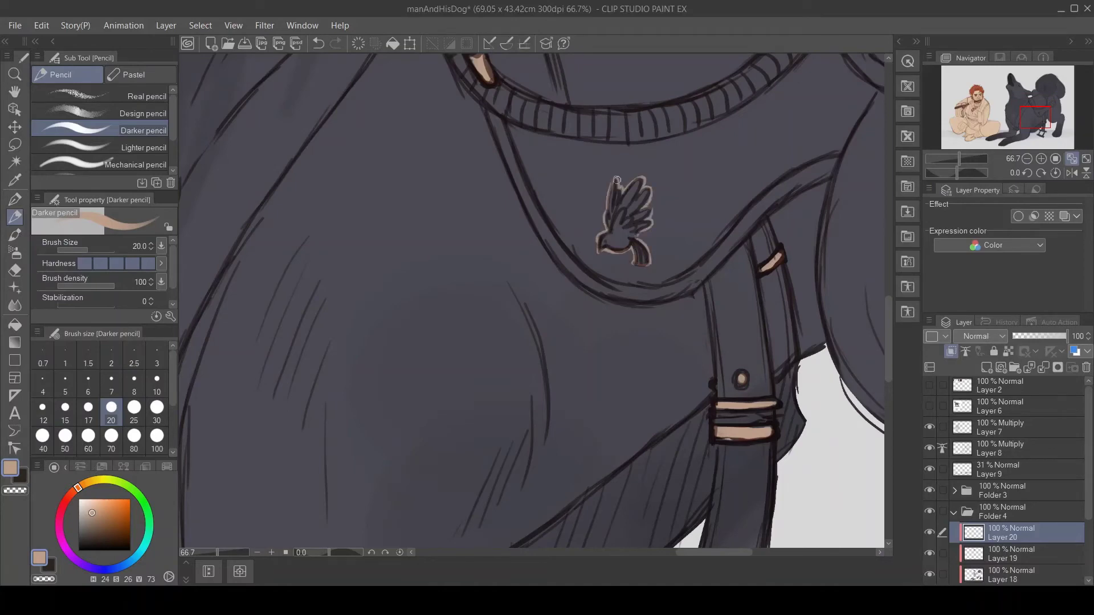
{"action": "left_click", "coordinate": [1027, 158]}
{"action": "left_click", "coordinate": [1026, 158]}
{"action": "left_click", "coordinate": [1027, 158]}
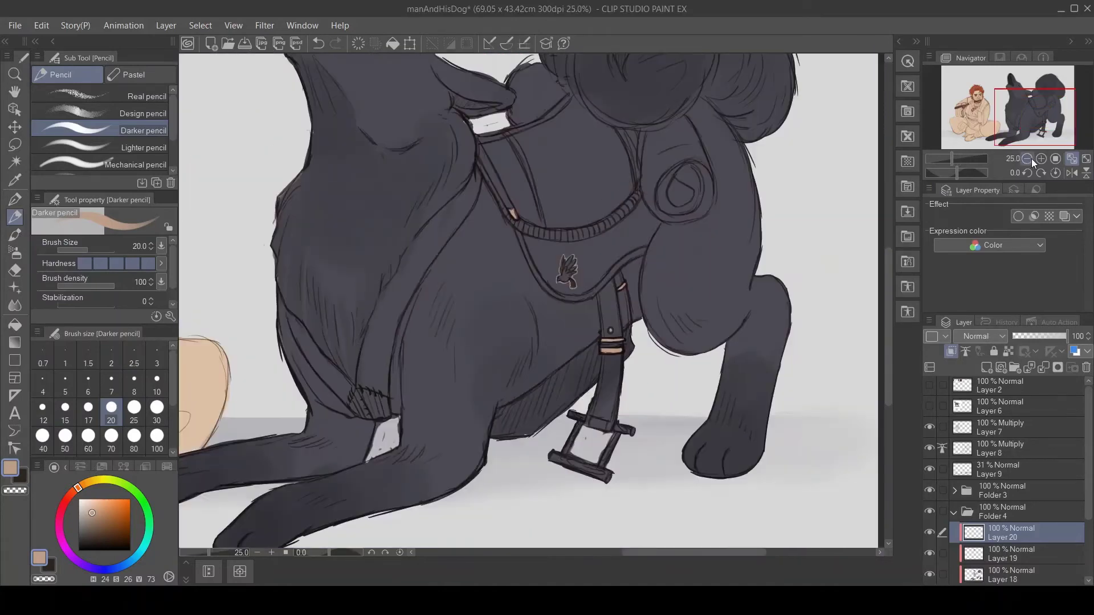
- Paint the hanging stirrup frame wood brown on new Layer 21 with the Darker pencil at size 100, and tidy its edges with the eraser
{"action": "left_click", "coordinate": [986, 368]}
{"action": "left_click", "coordinate": [102, 519]}
{"action": "left_click", "coordinate": [157, 436]}
{"action": "mouse_move", "coordinate": [576, 420]}
{"action": "left_mouse_down"}
{"action": "mouse_move", "coordinate": [576, 464]}
{"action": "mouse_move", "coordinate": [626, 433]}
{"action": "left_mouse_up"}
{"action": "key", "text": "e"}
{"action": "left_click", "coordinate": [622, 456], "text": "ctrl+shift"}
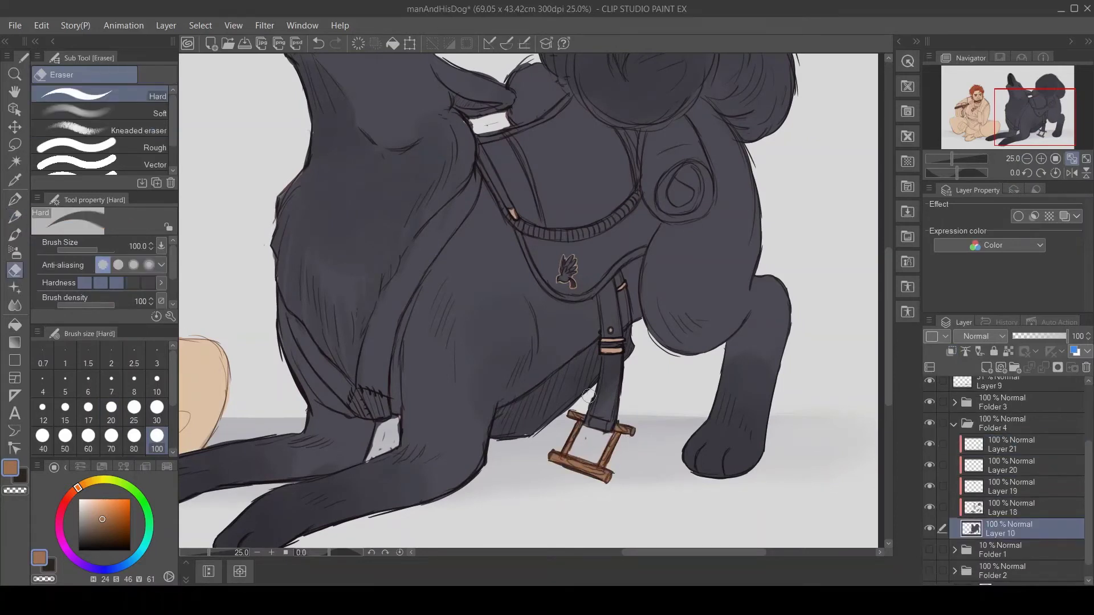
- Fill the saddle, its flap and the stirrup strap with reddish brown on new Layer 22, using the Turnip pen and the fill tool
{"action": "left_click", "coordinate": [1003, 453]}
{"action": "left_click", "coordinate": [1008, 507]}
{"action": "left_click", "coordinate": [986, 368]}
{"action": "left_click", "coordinate": [69, 496]}
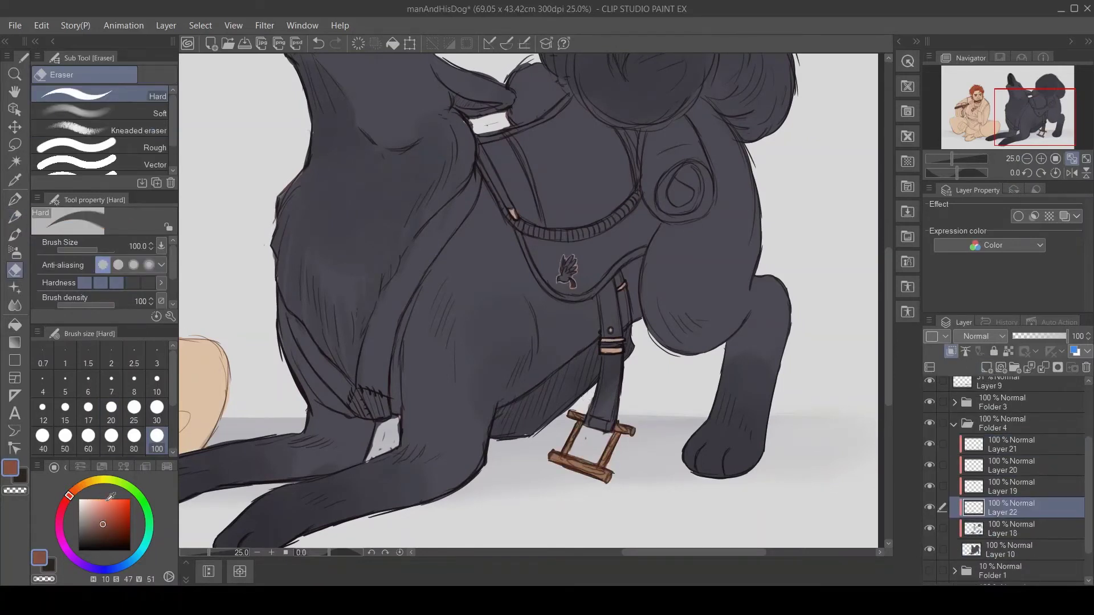
{"action": "key", "text": "p"}
{"action": "mouse_move", "coordinate": [612, 356]}
{"action": "left_mouse_down"}
{"action": "mouse_move", "coordinate": [593, 421]}
{"action": "mouse_move", "coordinate": [618, 347]}
{"action": "mouse_move", "coordinate": [607, 312]}
{"action": "mouse_move", "coordinate": [614, 265]}
{"action": "mouse_move", "coordinate": [658, 221]}
{"action": "left_mouse_up"}
{"action": "mouse_move", "coordinate": [519, 217]}
{"action": "left_mouse_down"}
{"action": "mouse_move", "coordinate": [566, 284]}
{"action": "mouse_move", "coordinate": [576, 436]}
{"action": "left_mouse_up"}
{"action": "mouse_move", "coordinate": [533, 376]}
{"action": "left_mouse_down"}
{"action": "mouse_move", "coordinate": [489, 288]}
{"action": "mouse_move", "coordinate": [632, 286]}
{"action": "mouse_move", "coordinate": [661, 373]}
{"action": "left_mouse_up"}
{"action": "key", "text": "g"}
{"action": "left_click", "coordinate": [587, 319]}
{"action": "left_click", "coordinate": [604, 399]}
{"action": "left_click", "coordinate": [525, 336]}
{"action": "key", "text": "p"}
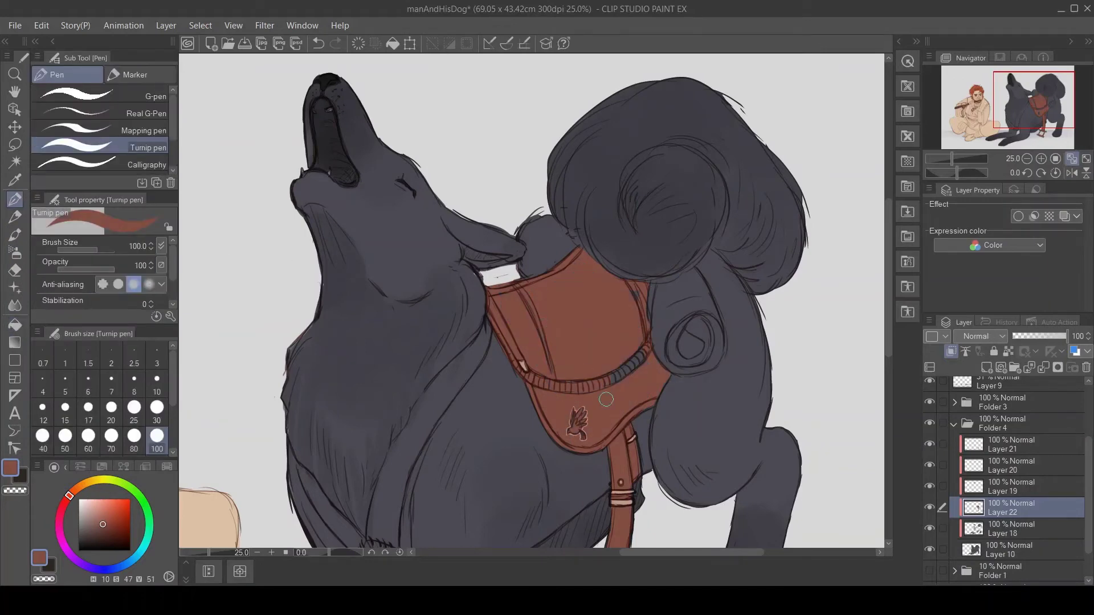
- Paint the dog's chest straps to match the saddle, and shift all the leather on Layer 22 to a darker brown
{"action": "left_click_drag", "start_coordinate": [438, 375], "coordinate": [518, 281]}
{"action": "mouse_move", "coordinate": [567, 230]}
{"action": "left_mouse_down"}
{"action": "mouse_move", "coordinate": [490, 342]}
{"action": "mouse_move", "coordinate": [448, 458]}
{"action": "left_mouse_up"}
{"action": "left_click_drag", "start_coordinate": [377, 364], "coordinate": [430, 437]}
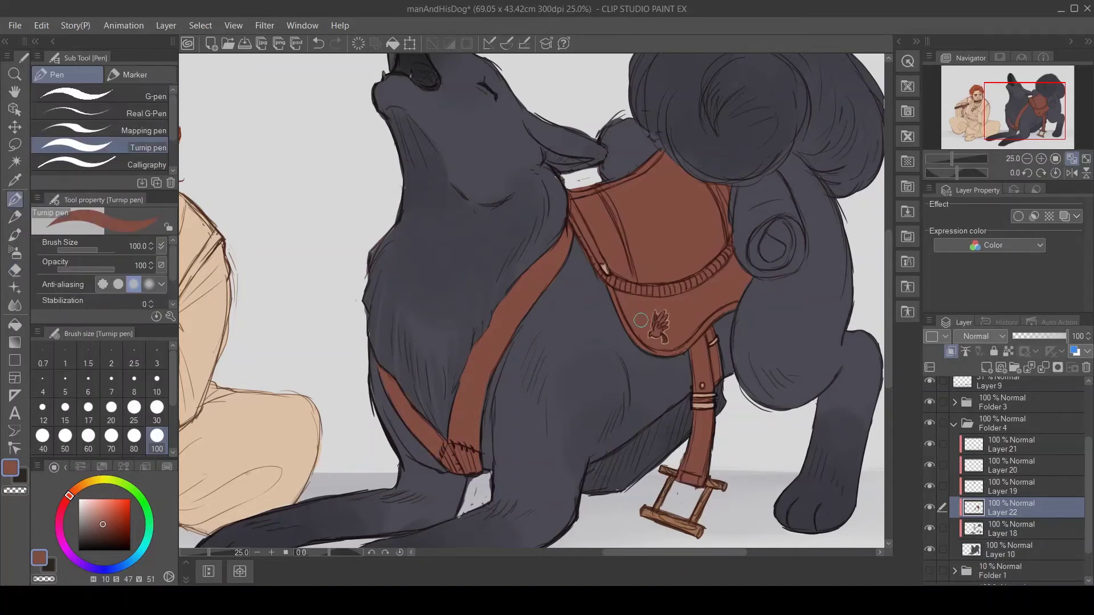
{"action": "key", "text": "ctrl+0"}
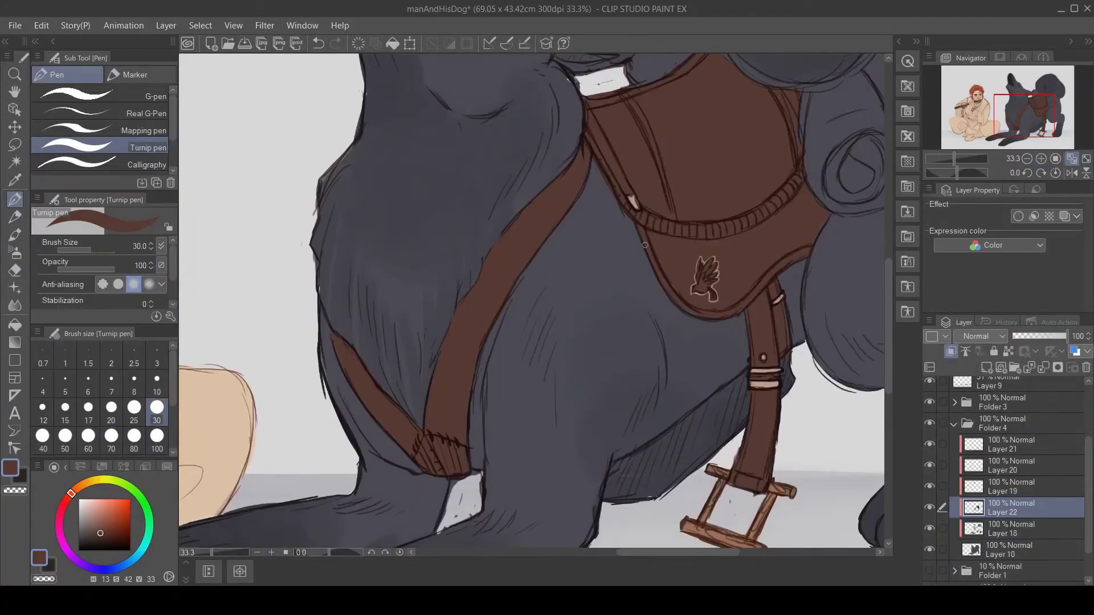
- Lock Layer 22's transparent pixels and paint the chest-strap wrapping dark brown with the Turnip pen at size 30
{"action": "left_click", "coordinate": [97, 542]}
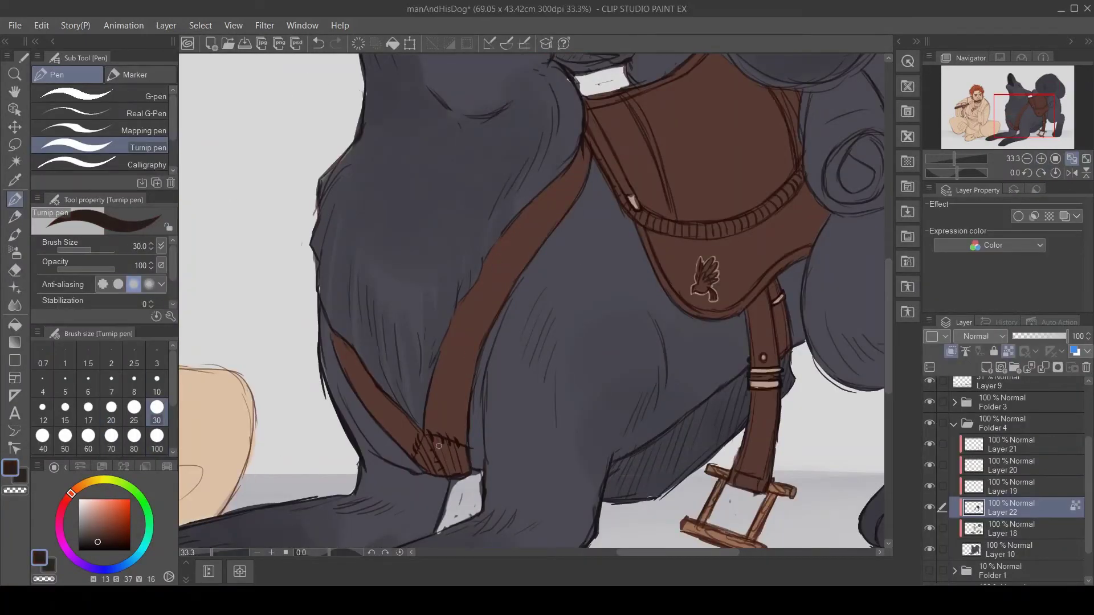
{"action": "left_click", "coordinate": [443, 481], "text": "alt"}
{"action": "left_click_drag", "start_coordinate": [426, 441], "coordinate": [440, 469]}
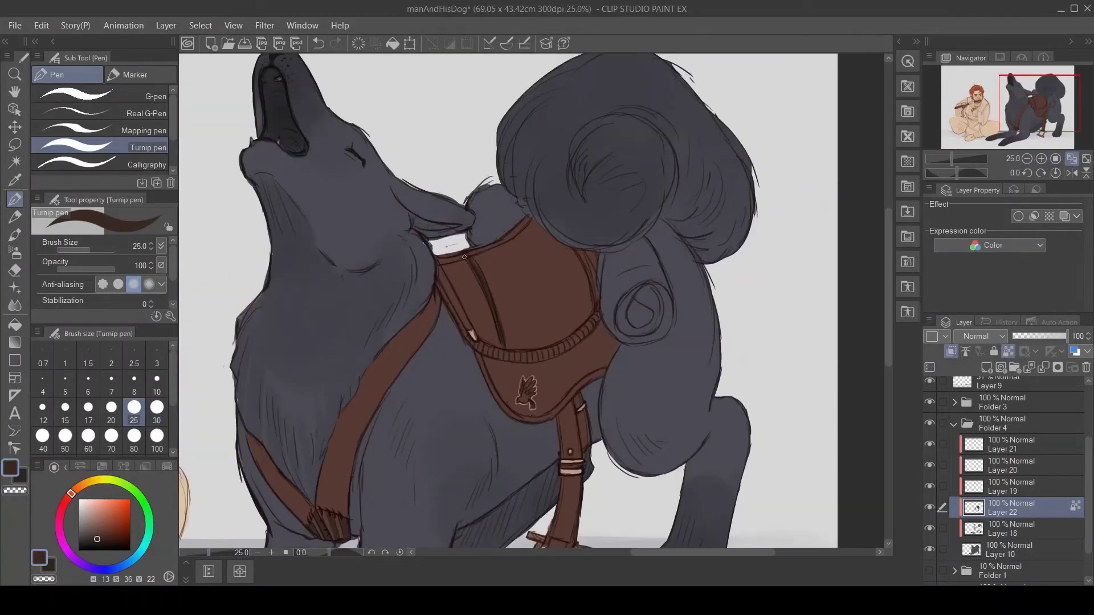
- Paint the saddle flap around the bird emblem dark brown with the Turnip pen at size 70
{"action": "key", "text": "bracketright"}
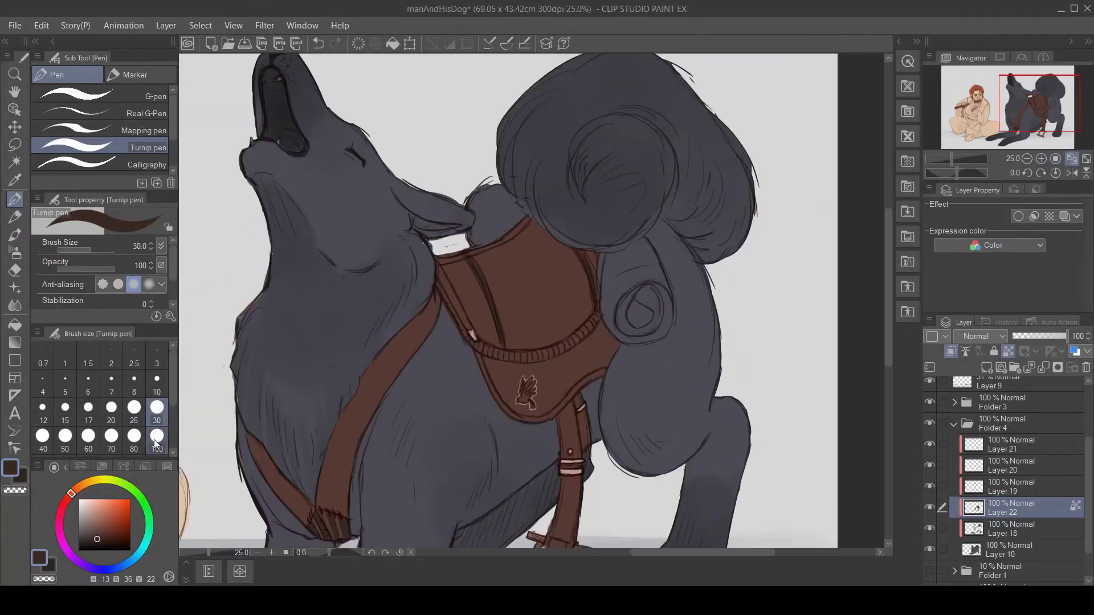
{"action": "key", "text": "bracketright"}
{"action": "key", "text": "bracketright"}
{"action": "key", "text": "bracketright"}
{"action": "key", "text": "bracketright"}
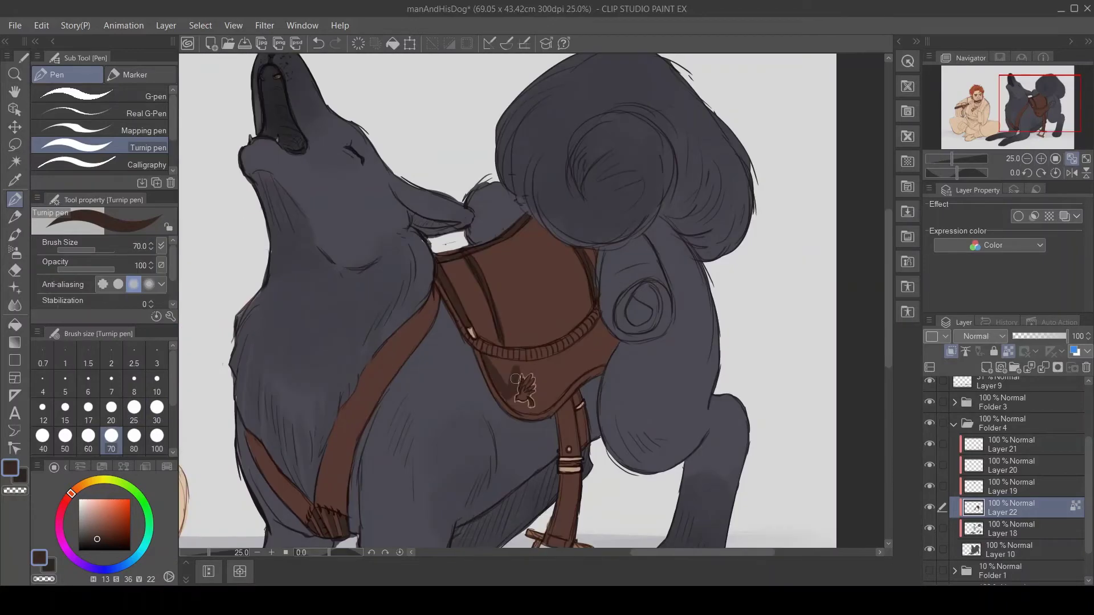
{"action": "mouse_move", "coordinate": [533, 405]}
{"action": "left_mouse_down"}
{"action": "mouse_move", "coordinate": [490, 358]}
{"action": "mouse_move", "coordinate": [581, 343]}
{"action": "mouse_move", "coordinate": [551, 364]}
{"action": "mouse_move", "coordinate": [543, 405]}
{"action": "mouse_move", "coordinate": [585, 352]}
{"action": "left_mouse_up"}
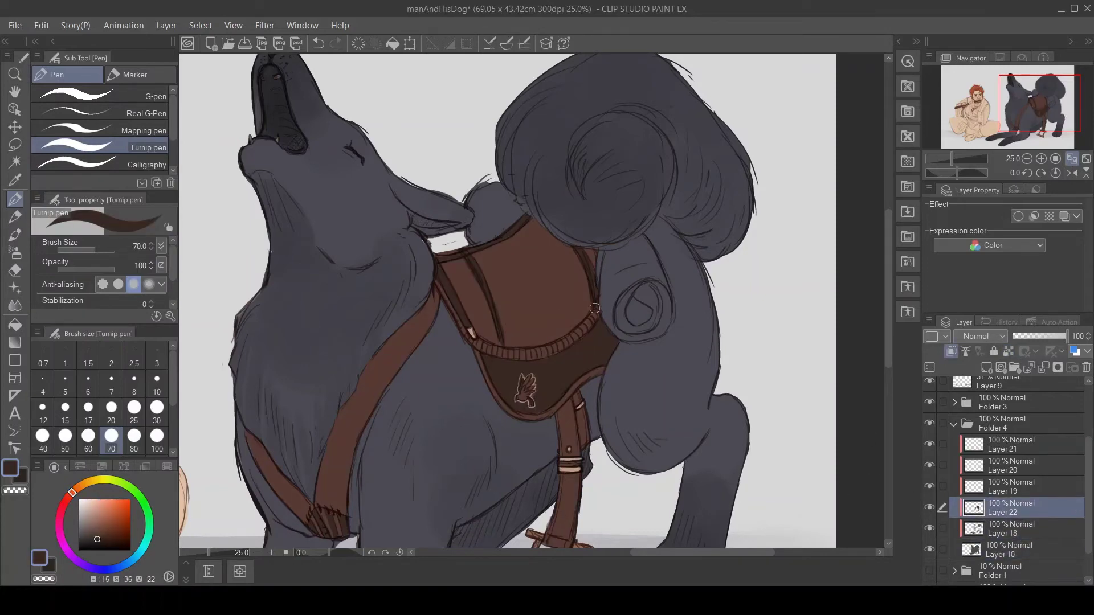
- Color the braided cord along the saddle's lower edge teal on Layer 22 with the Darker pencil, rotating the canvas to -40°
{"action": "key", "text": "p"}
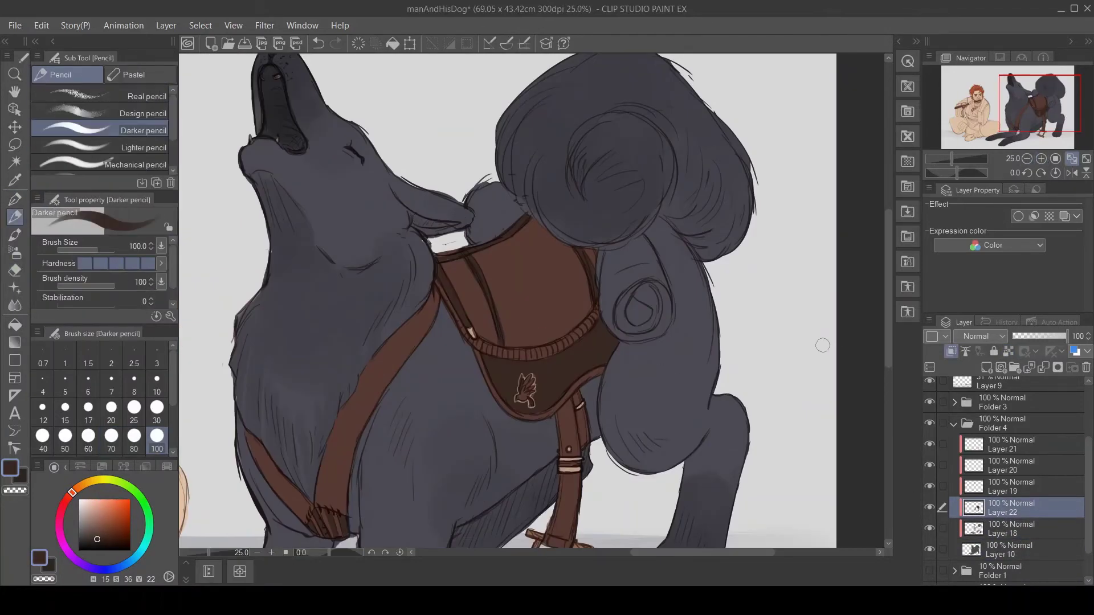
{"action": "left_click", "coordinate": [754, 402], "text": "alt"}
{"action": "key", "text": "ctrl+plus"}
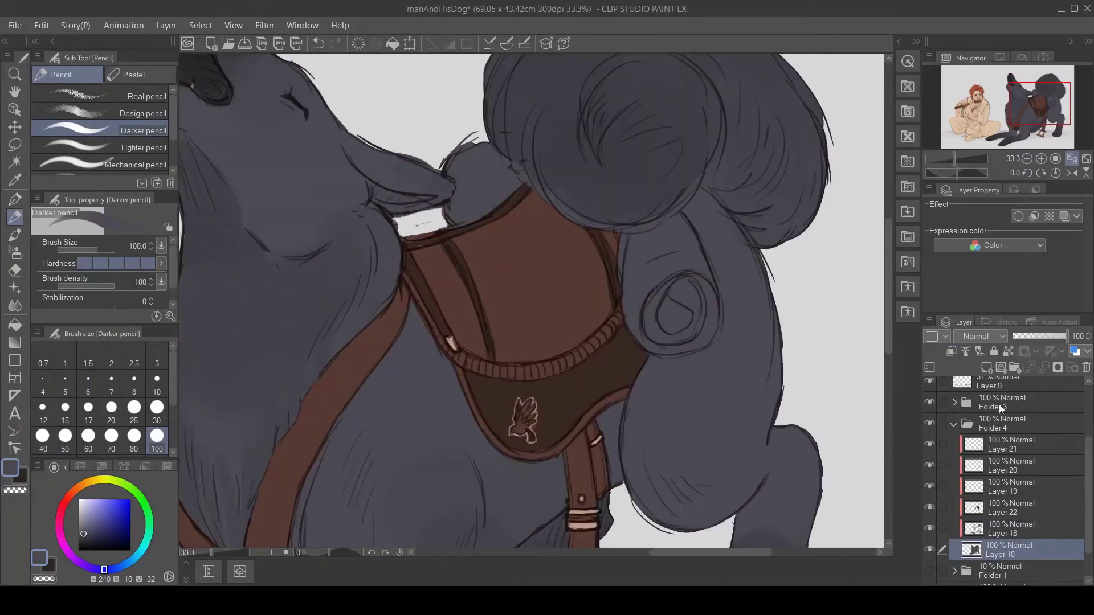
{"action": "left_click", "coordinate": [131, 561]}
{"action": "left_click_drag", "start_coordinate": [131, 561], "coordinate": [148, 534]}
{"action": "left_click", "coordinate": [100, 523]}
{"action": "left_click", "coordinate": [156, 407]}
{"action": "left_click_drag", "start_coordinate": [429, 313], "coordinate": [405, 272]}
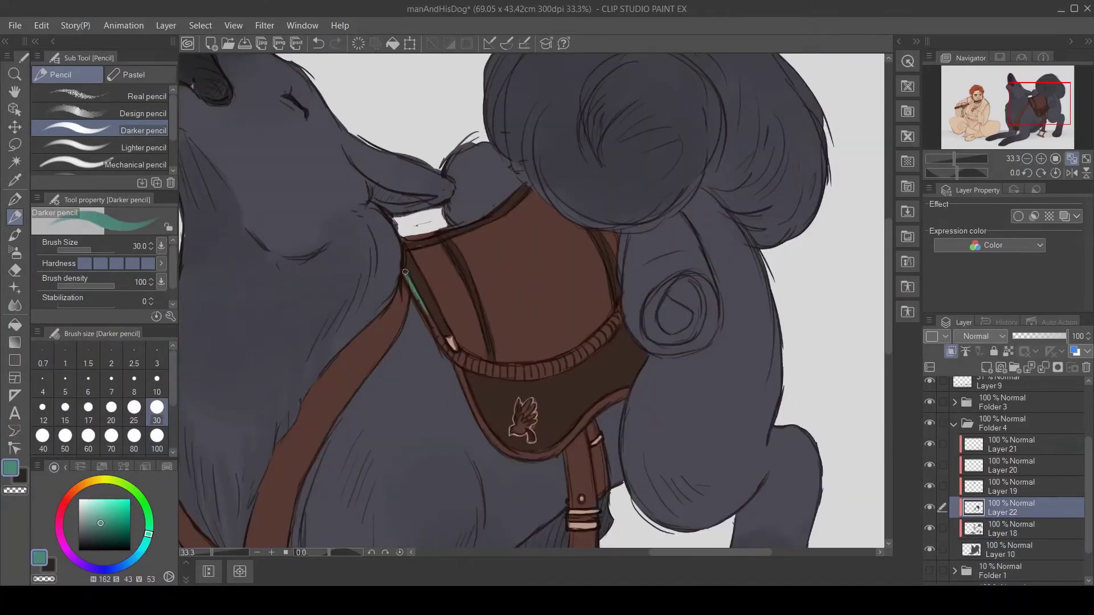
{"action": "key", "text": "bracketleft"}
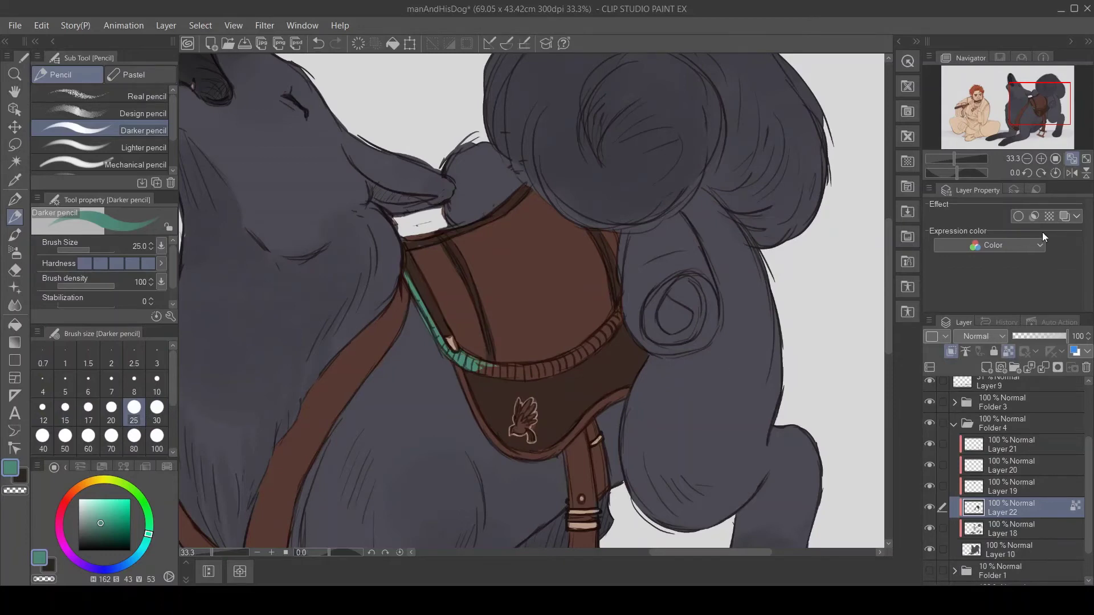
{"action": "left_click_drag", "start_coordinate": [957, 172], "coordinate": [950, 173]}
{"action": "left_click", "coordinate": [133, 442]}
{"action": "left_click_drag", "start_coordinate": [524, 388], "coordinate": [546, 383]}
{"action": "left_click_drag", "start_coordinate": [604, 311], "coordinate": [607, 308]}
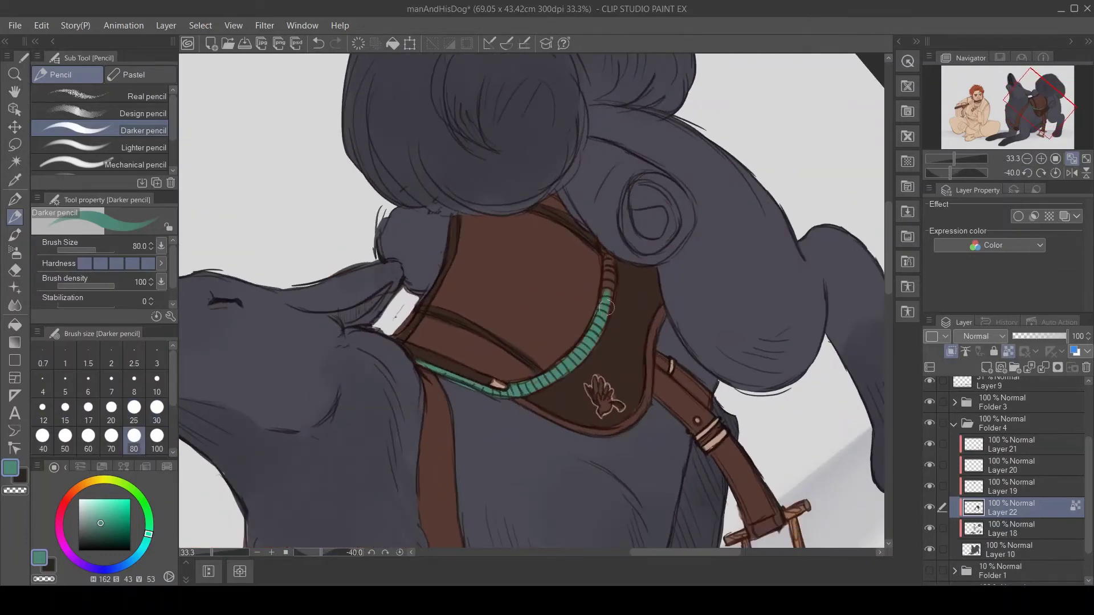
- Reset the canvas rotation and add teal strands to the wrapping where the dog's chest straps meet
{"action": "left_click", "coordinate": [1041, 174]}
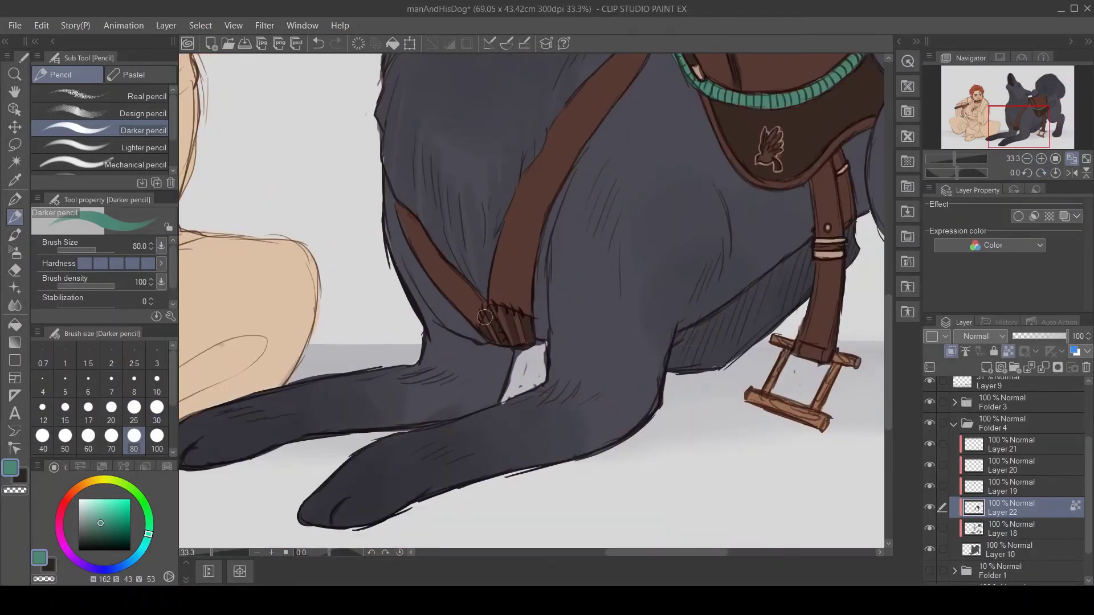
{"action": "scroll", "coordinate": [526, 329], "scroll_direction": "down", "scroll_amount": 2}
{"action": "left_click_drag", "start_coordinate": [662, 217], "coordinate": [661, 366]}
{"action": "left_click", "coordinate": [662, 366], "text": "alt"}
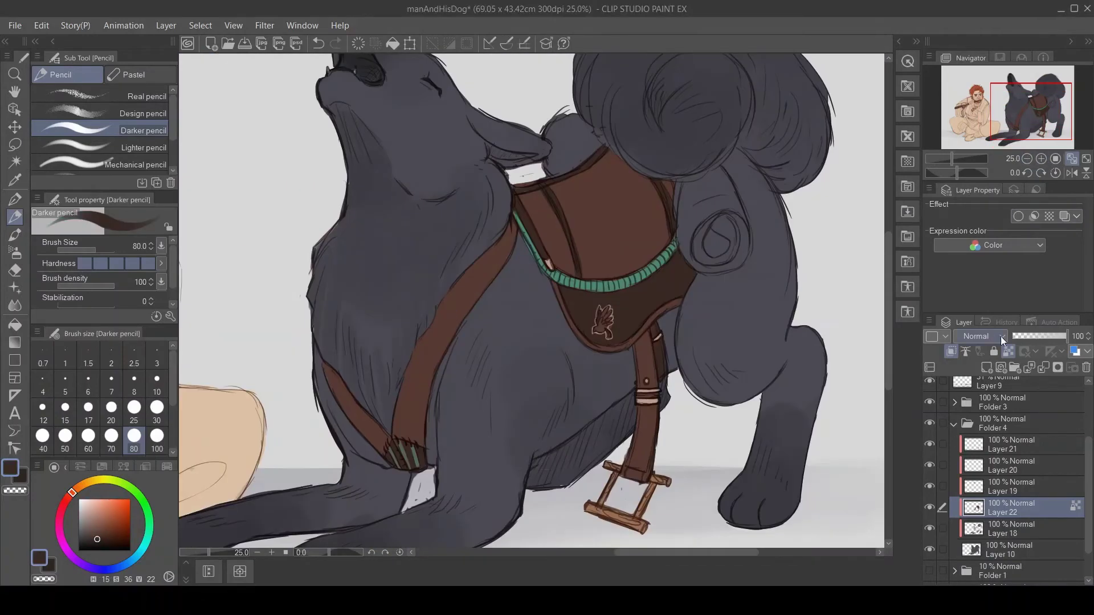
- Paint both ends of the bedroll behind the saddle khaki on new Layer 23 and clean up its edges with the eraser
{"action": "left_click", "coordinate": [986, 368]}
{"action": "left_click", "coordinate": [621, 501], "text": "alt"}
{"action": "scroll", "coordinate": [159, 436], "scroll_direction": "down", "scroll_amount": 1}
{"action": "left_click", "coordinate": [88, 427]}
{"action": "mouse_move", "coordinate": [701, 206]}
{"action": "left_mouse_down"}
{"action": "mouse_move", "coordinate": [729, 239]}
{"action": "mouse_move", "coordinate": [687, 188]}
{"action": "mouse_move", "coordinate": [684, 219]}
{"action": "mouse_move", "coordinate": [716, 173]}
{"action": "mouse_move", "coordinate": [570, 137]}
{"action": "mouse_move", "coordinate": [599, 159]}
{"action": "left_mouse_up"}
{"action": "key", "text": "e"}
{"action": "left_click", "coordinate": [1027, 158]}
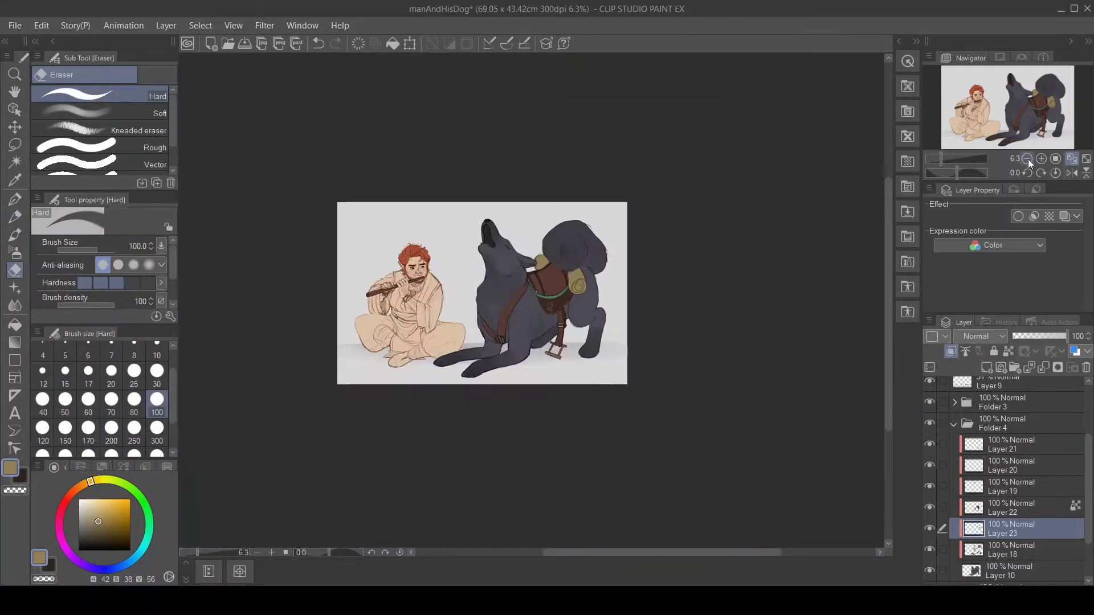
- Recolor the bedroll mustard yellow and draw a plaid of brown and pale stripes on it with the Darker pencil at size 30
{"action": "left_click", "coordinate": [1041, 158]}
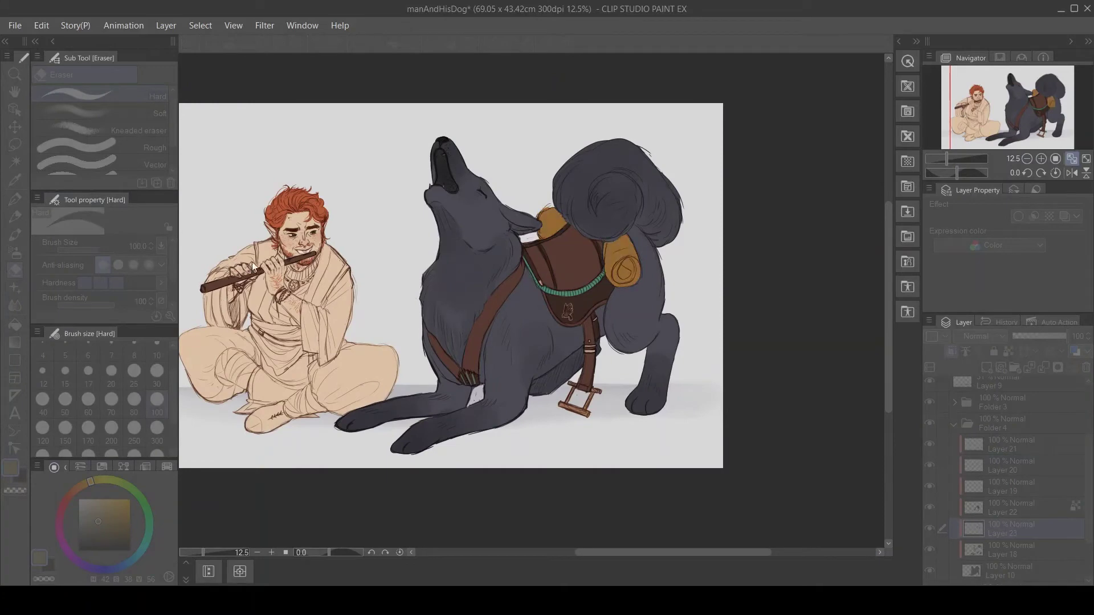
{"action": "key", "text": "ctrl+plus"}
{"action": "key", "text": "p"}
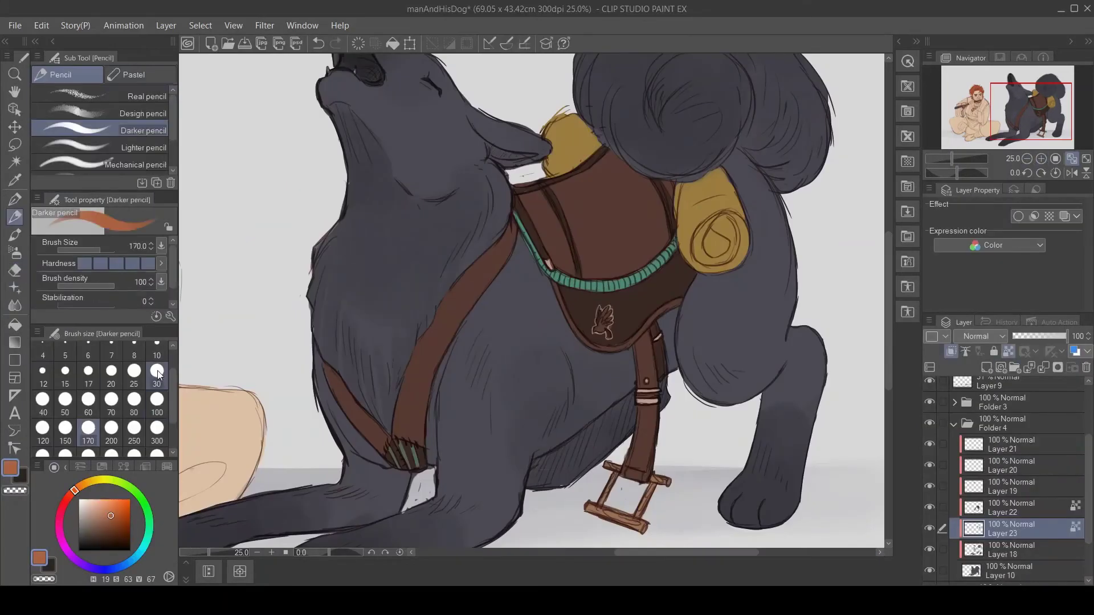
{"action": "left_click", "coordinate": [160, 374]}
{"action": "left_click", "coordinate": [735, 206], "text": "alt"}
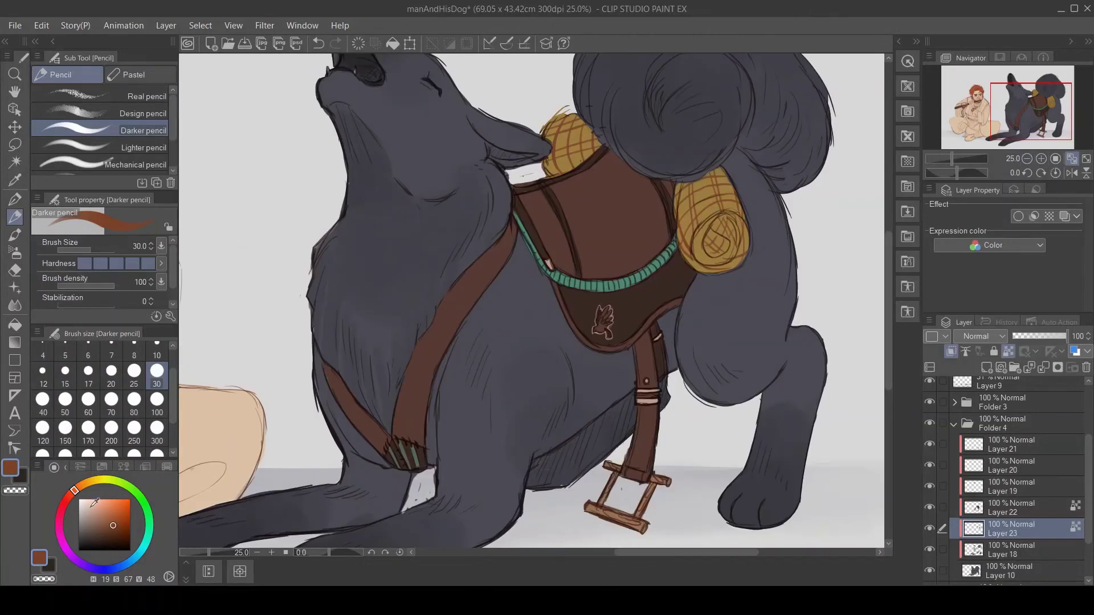
{"action": "left_click", "coordinate": [701, 185], "text": "alt"}
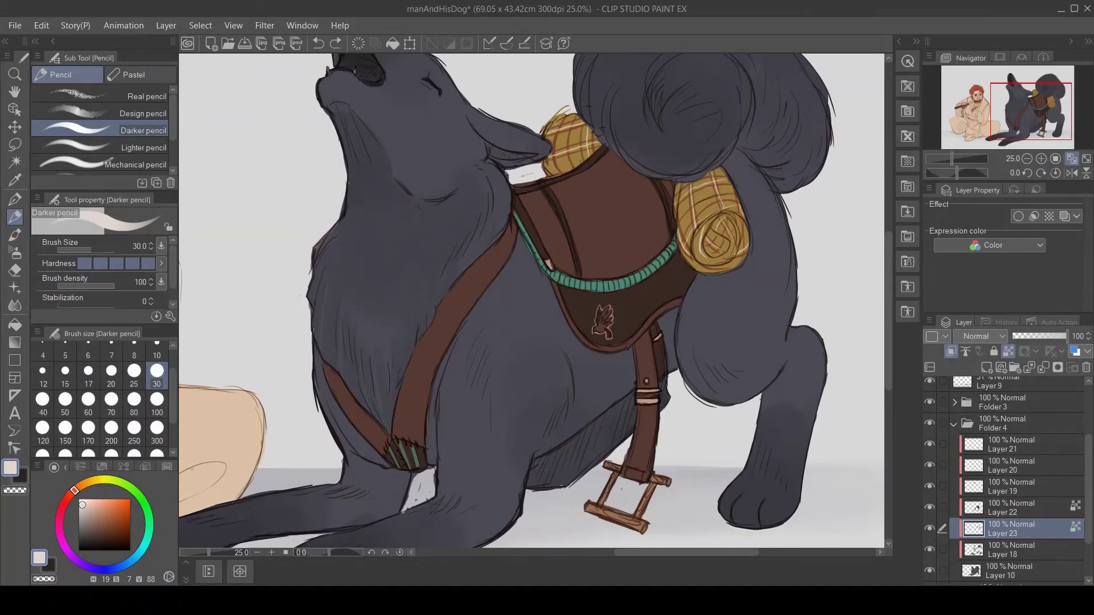
{"action": "scroll", "coordinate": [1012, 112], "scroll_direction": "down", "scroll_amount": 2}
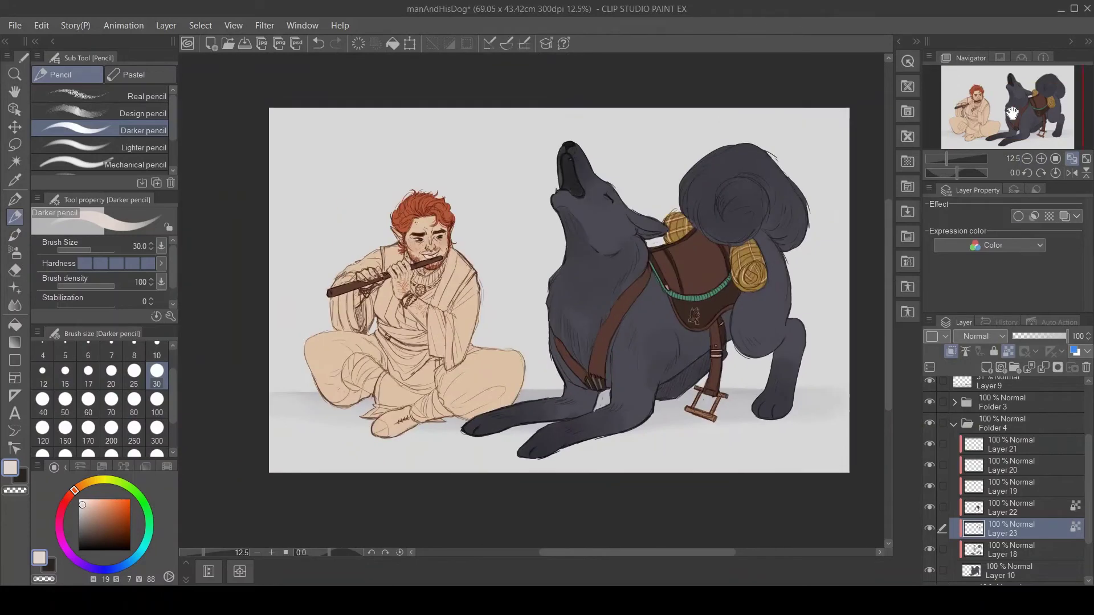
- Soften the shading on the dog's body on Layer 18 with the Blend tool at size 300
{"action": "left_click", "coordinate": [738, 224], "text": "alt"}
{"action": "left_click", "coordinate": [738, 224], "text": "ctrl+shift"}
{"action": "key", "text": "j"}
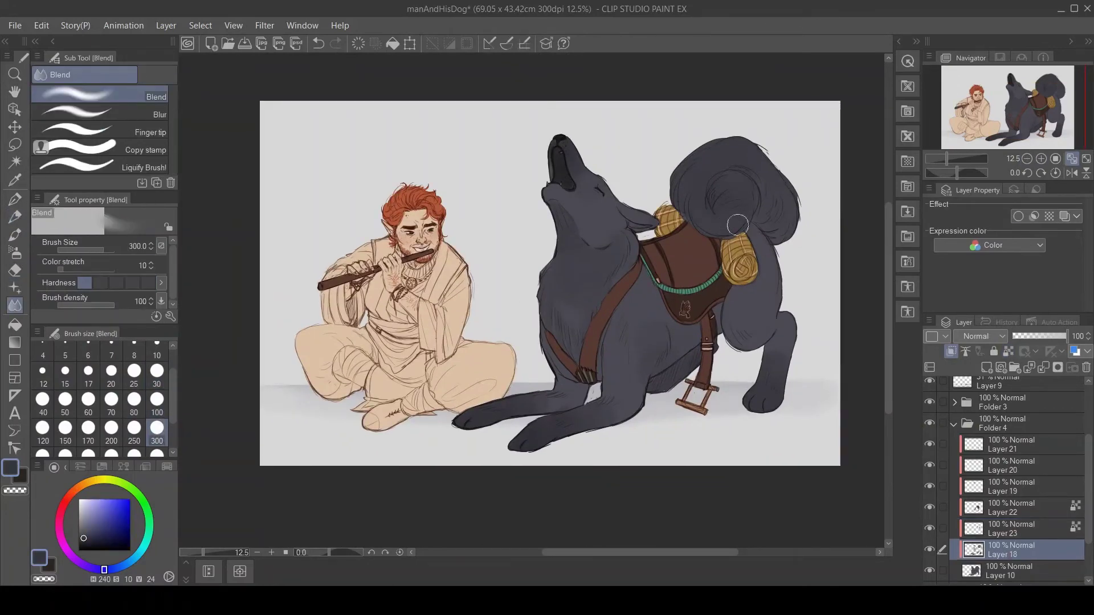
{"action": "mouse_move", "coordinate": [676, 340]}
{"action": "left_mouse_down"}
{"action": "mouse_move", "coordinate": [684, 322]}
{"action": "mouse_move", "coordinate": [680, 354]}
{"action": "left_mouse_up"}
{"action": "scroll", "coordinate": [930, 447], "scroll_direction": "up", "scroll_amount": 3}
- Lock Layer 17's transparent pixels and draw lighter brown wood grain on the flute with the Darker pencil at size 15
{"action": "left_click", "coordinate": [963, 442]}
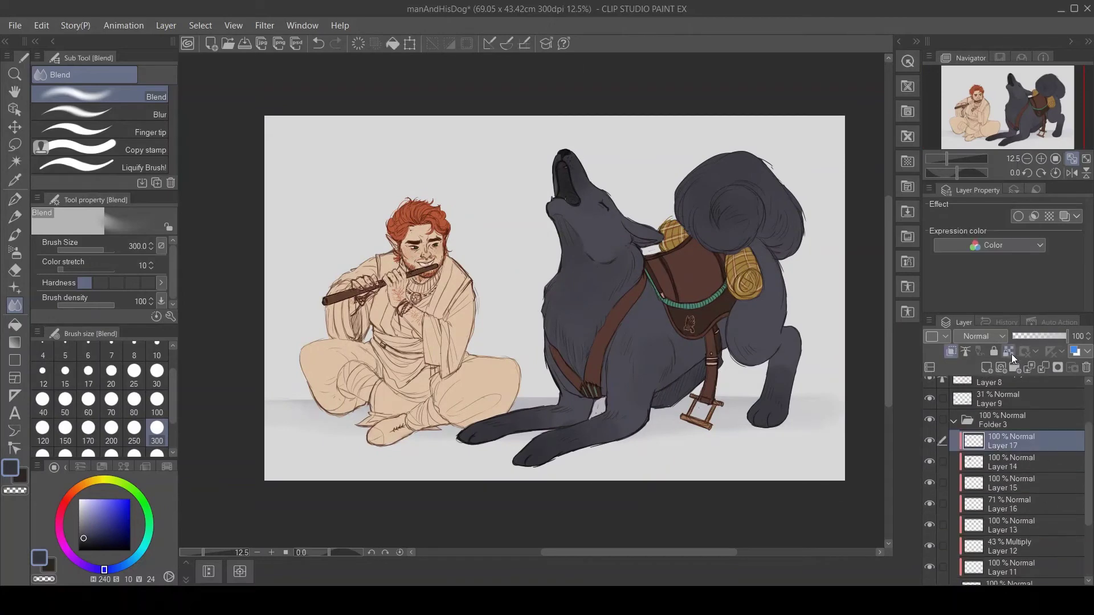
{"action": "scroll", "coordinate": [285, 279], "scroll_direction": "up", "scroll_amount": 4}
{"action": "key", "text": "p"}
{"action": "left_click_drag", "start_coordinate": [102, 531], "coordinate": [101, 521]}
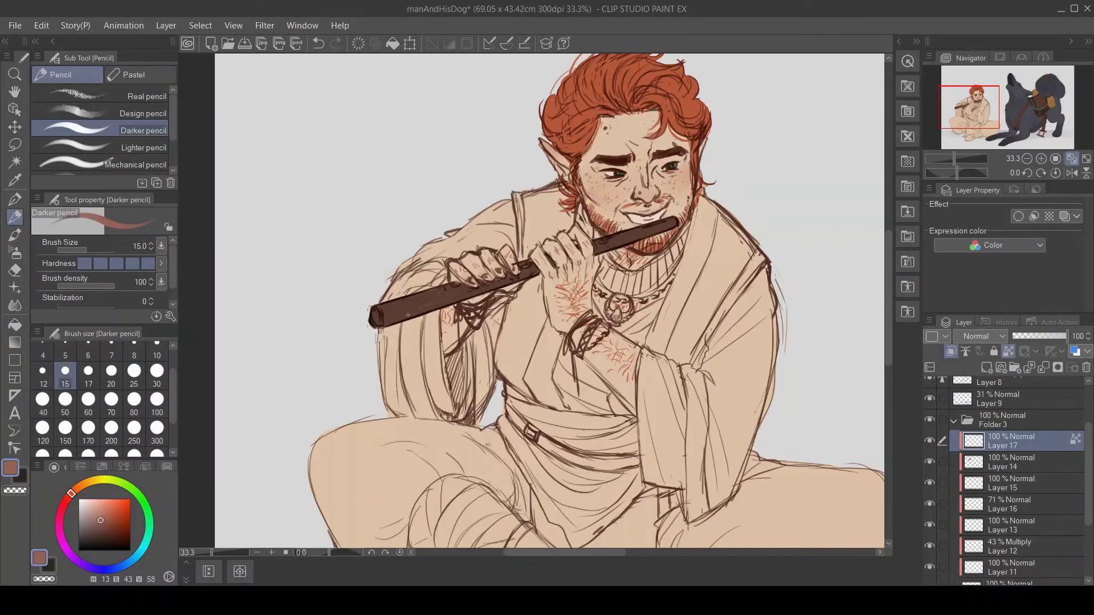
{"action": "scroll", "coordinate": [342, 285], "scroll_direction": "down", "scroll_amount": 1}
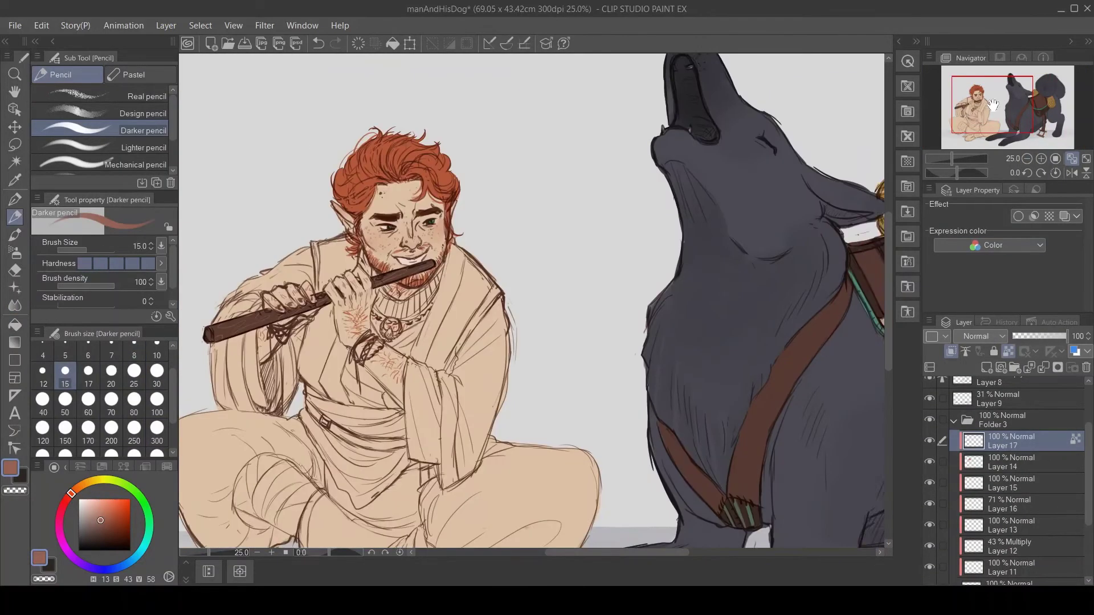
- Paint the man's pendant and the ring around his collar grey on new Layer 24 with the Darker pencil at size 20
{"action": "left_click_drag", "start_coordinate": [433, 319], "coordinate": [519, 251]}
{"action": "left_click", "coordinate": [986, 368]}
{"action": "left_click", "coordinate": [78, 521]}
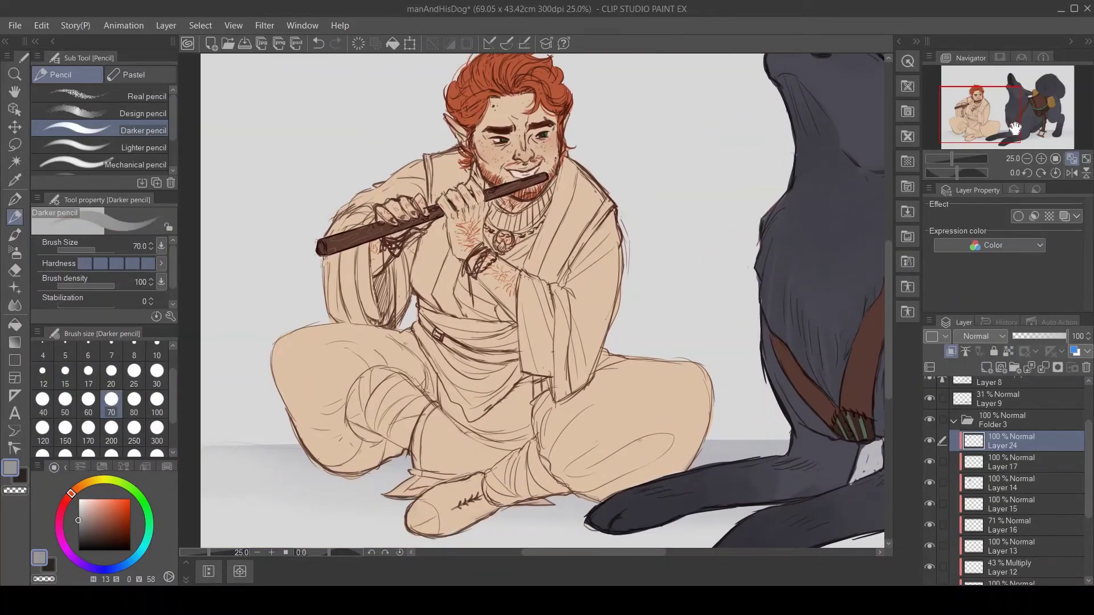
{"action": "left_click", "coordinate": [111, 371]}
{"action": "scroll", "coordinate": [402, 145], "scroll_direction": "up", "scroll_amount": 1}
{"action": "left_click_drag", "start_coordinate": [592, 334], "coordinate": [606, 350]}
{"action": "left_click_drag", "start_coordinate": [590, 314], "coordinate": [603, 354]}
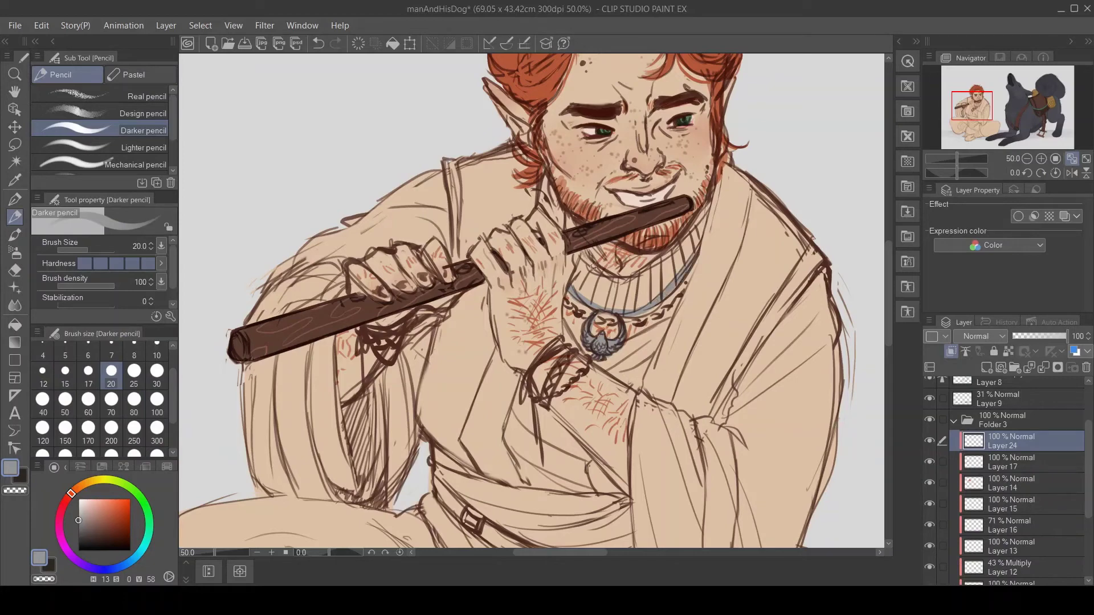
{"action": "left_click_drag", "start_coordinate": [580, 263], "coordinate": [710, 197]}
- Touch up the brown line art around the collar on Layer 7 with the Hard eraser and the Darker pencil at size 20
{"action": "scroll", "coordinate": [1082, 459], "scroll_direction": "up", "scroll_amount": 3}
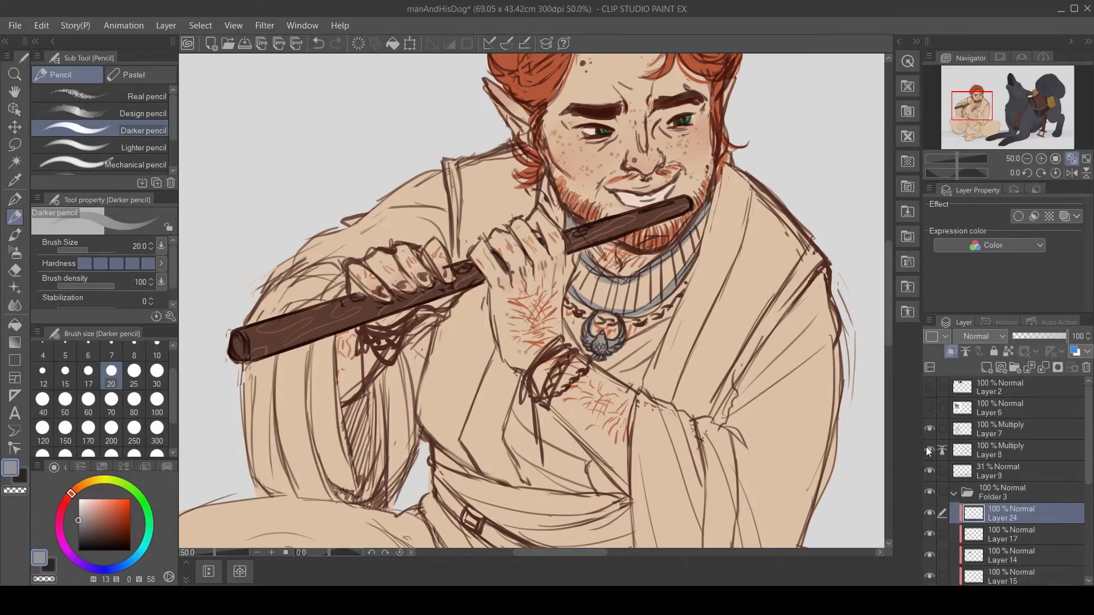
{"action": "left_click", "coordinate": [1003, 429]}
{"action": "key", "text": "e"}
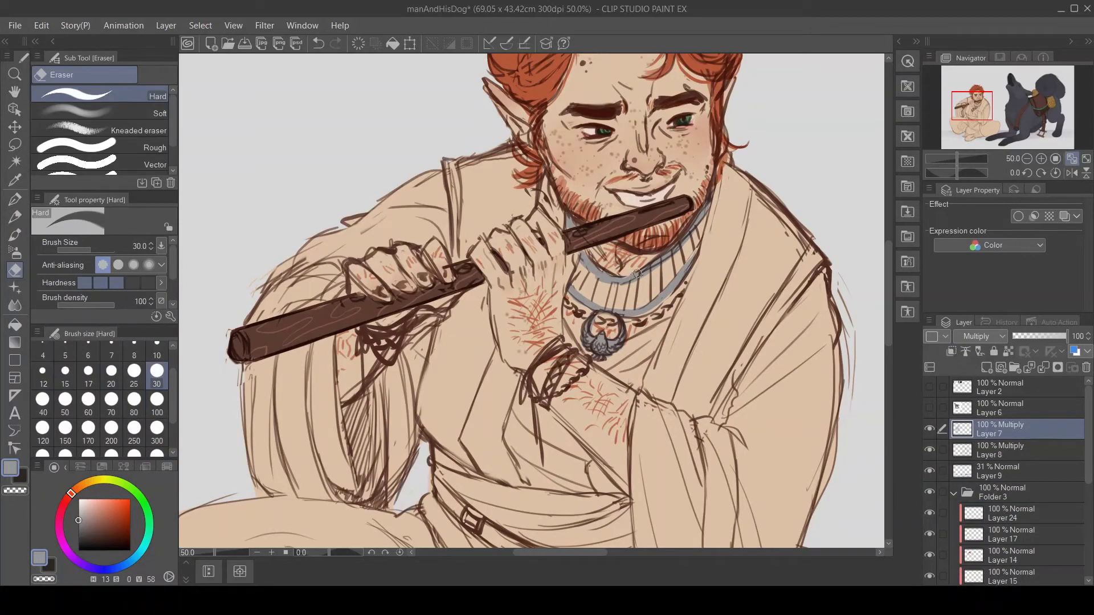
{"action": "left_click", "coordinate": [583, 264], "text": "alt"}
{"action": "key", "text": "p"}
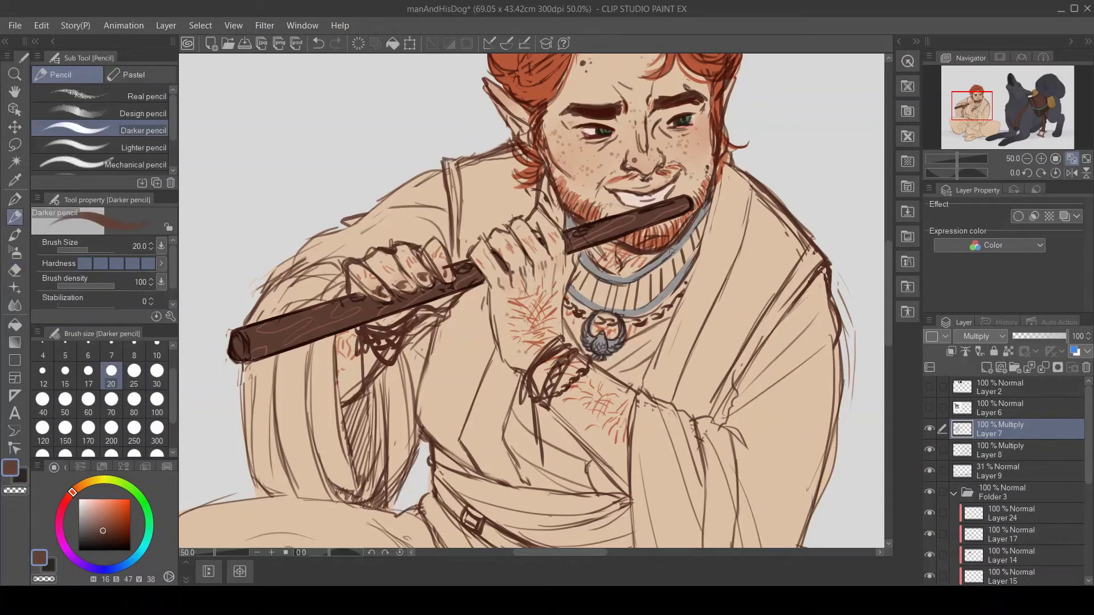
- Fill the man's collar green on new Layer 25, lock its transparent pixels and add yellow stripes with the Darker pencil at size 25
{"action": "left_click", "coordinate": [1028, 158]}
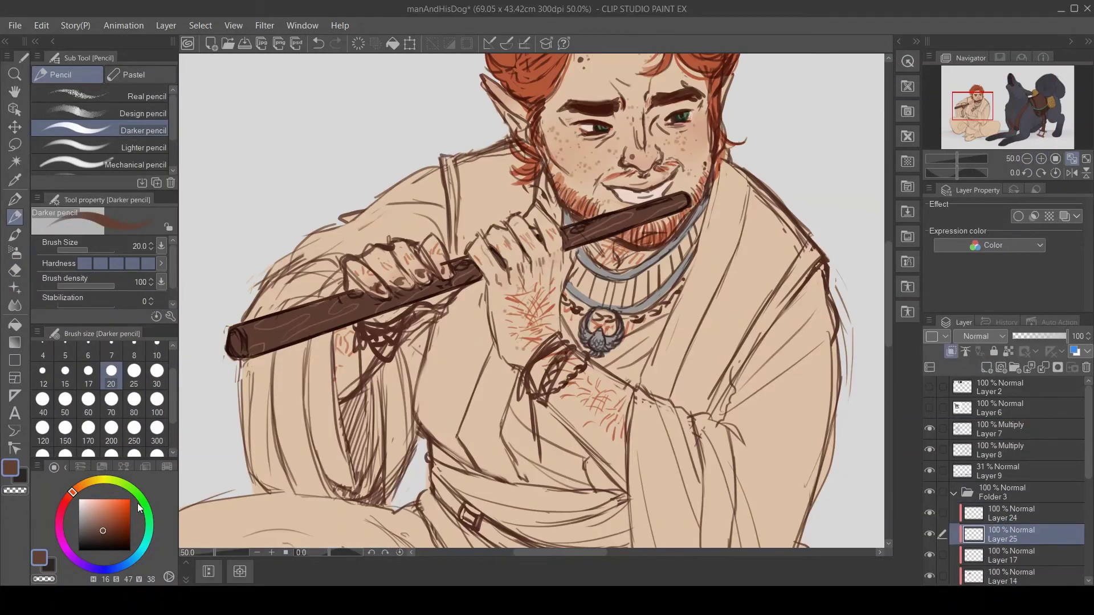
{"action": "mouse_move", "coordinate": [609, 284]}
{"action": "left_mouse_down"}
{"action": "mouse_move", "coordinate": [613, 305]}
{"action": "mouse_move", "coordinate": [592, 282]}
{"action": "mouse_move", "coordinate": [584, 290]}
{"action": "mouse_move", "coordinate": [694, 223]}
{"action": "left_mouse_up"}
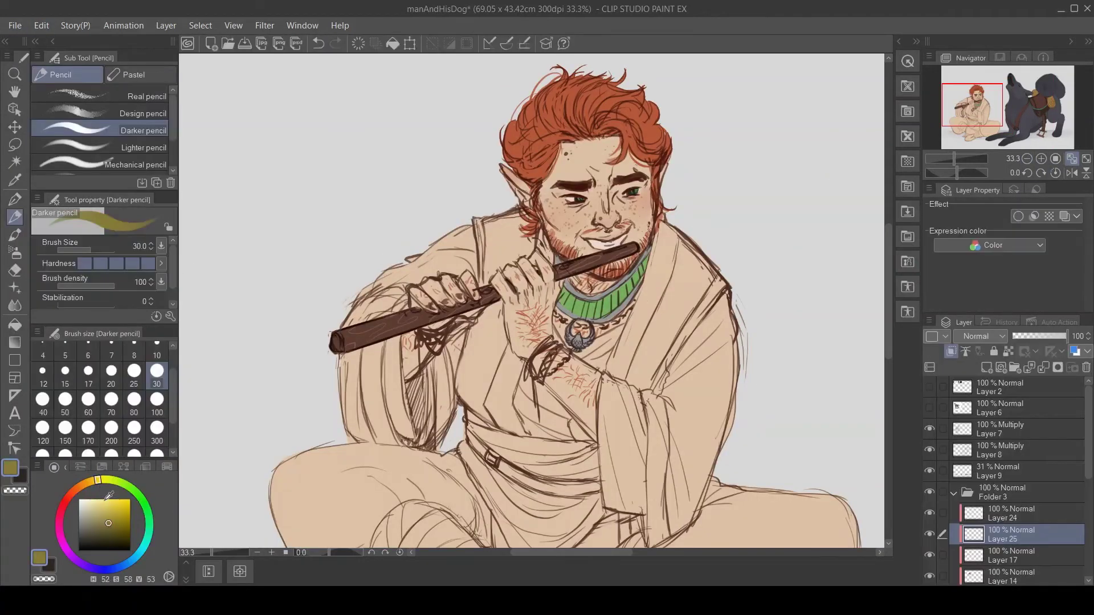
{"action": "left_click", "coordinate": [108, 503]}
{"action": "left_click", "coordinate": [133, 371]}
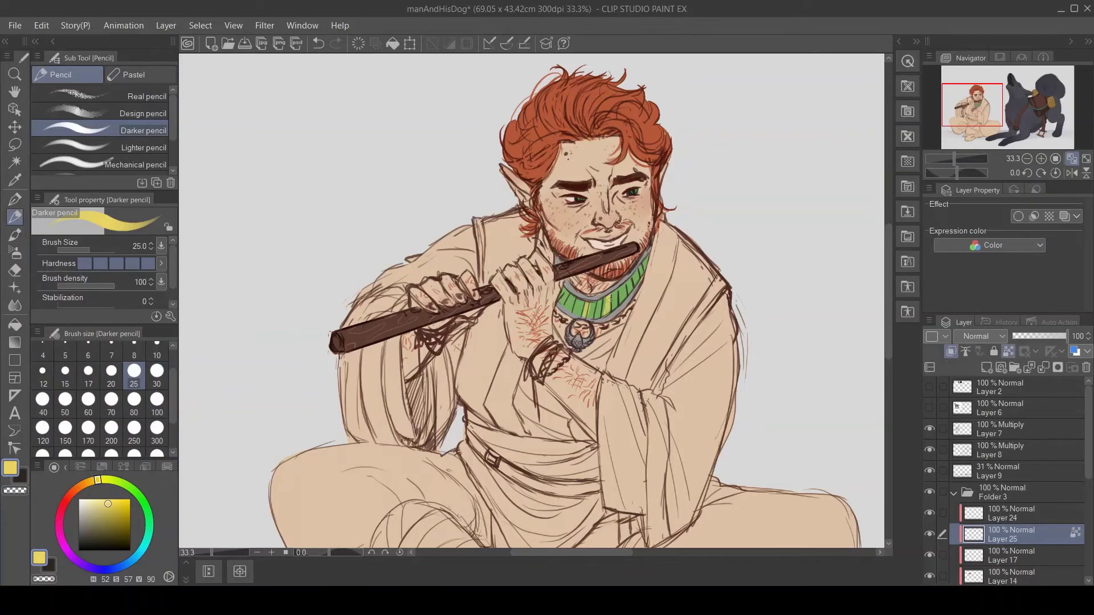
- Add dark red stripes to the collar with the Darker pencil at size 25 and pale yellow specks with the Turnip pen at size 10
{"action": "left_click", "coordinate": [66, 500]}
{"action": "left_click", "coordinate": [117, 519]}
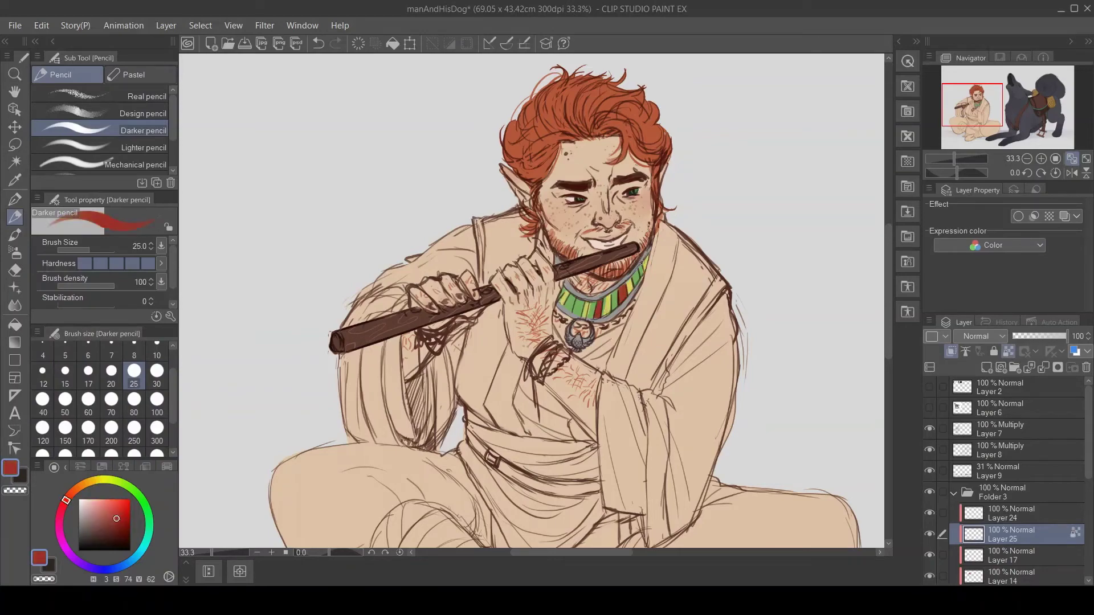
{"action": "key", "text": "ctrl+plus"}
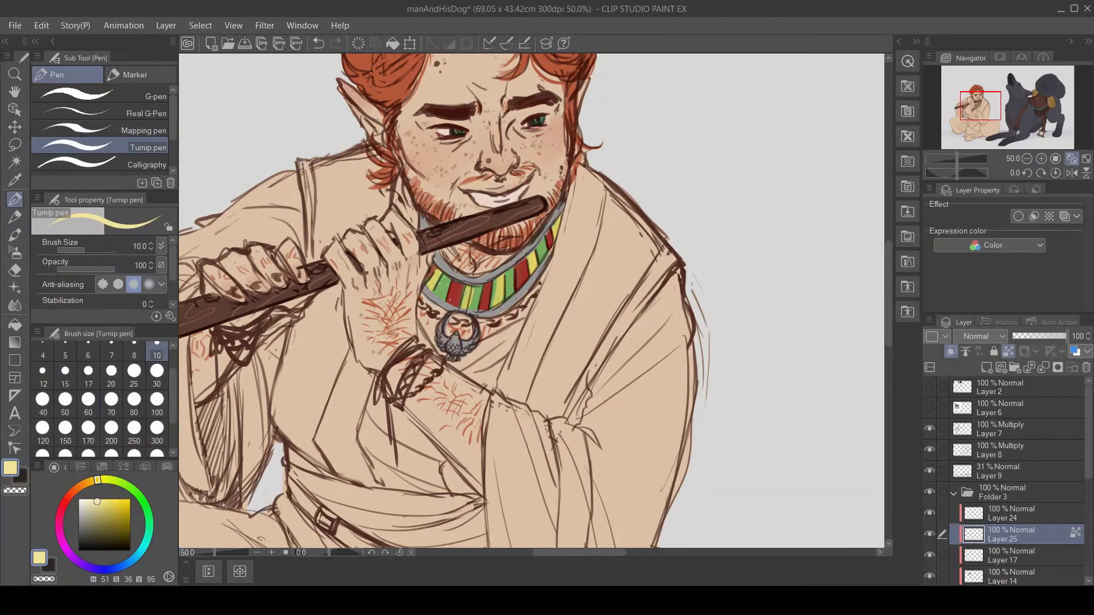
{"action": "left_click", "coordinate": [1027, 158]}
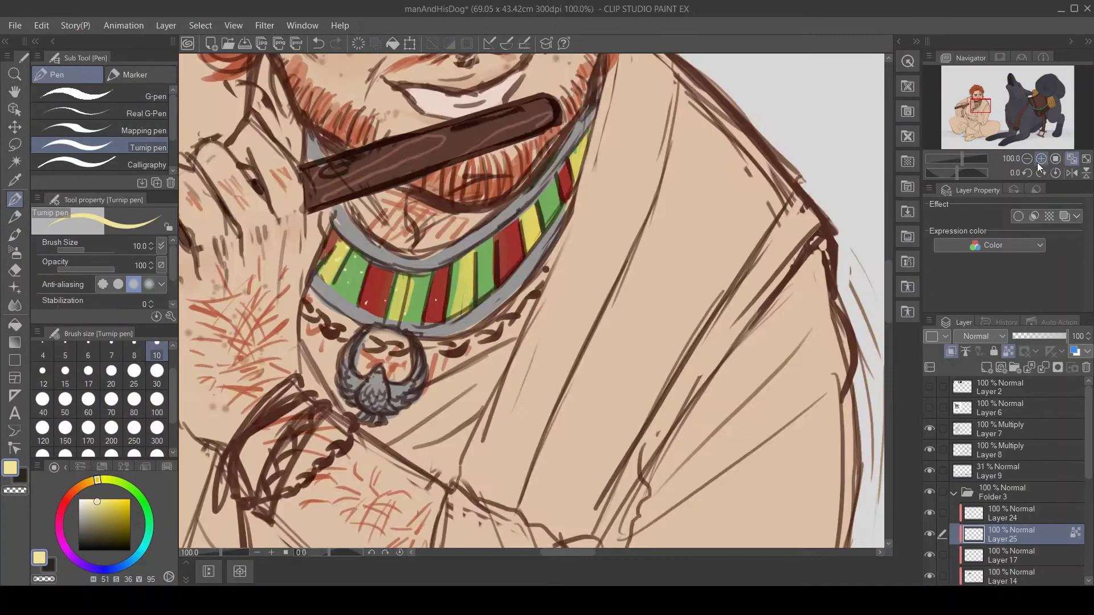
{"action": "left_click", "coordinate": [1027, 158]}
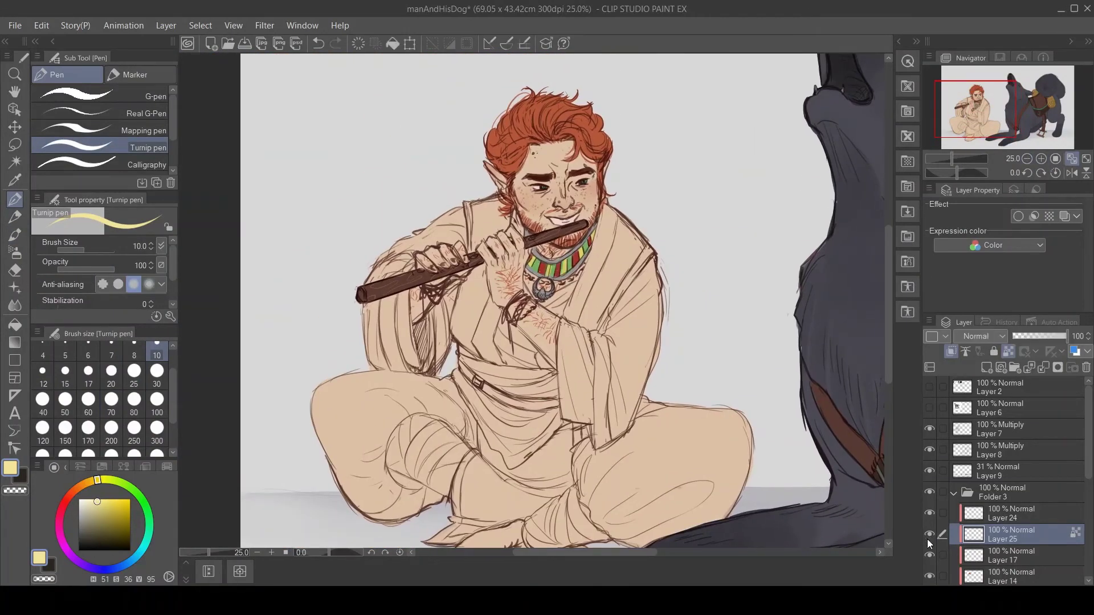
- Fill the open center of the man's pendant grey on Layer 24 with the Turnip pen at size 100
{"action": "left_click", "coordinate": [1003, 513]}
{"action": "scroll", "coordinate": [544, 285], "scroll_direction": "up", "scroll_amount": 3}
{"action": "left_click", "coordinate": [79, 520]}
{"action": "left_click", "coordinate": [156, 399]}
{"action": "left_click_drag", "start_coordinate": [538, 285], "coordinate": [547, 291]}
{"action": "left_click", "coordinate": [1025, 159]}
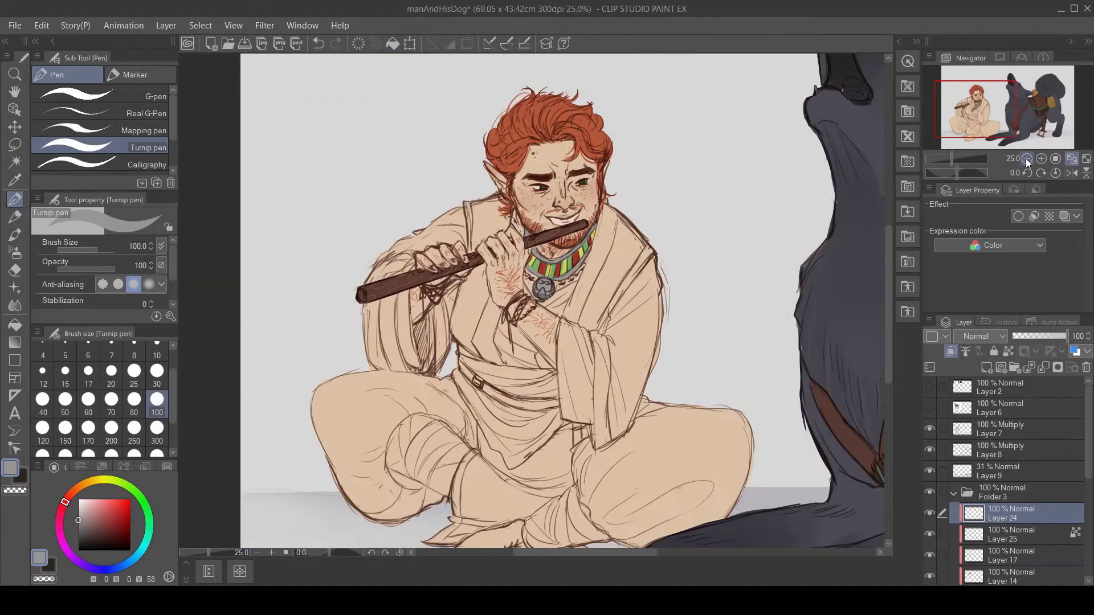
- Paint the man's inner sleeves cream on new Layer 26, above Layer 13, with the Turnip pen at size 100
{"action": "scroll", "coordinate": [1003, 484], "scroll_direction": "down", "scroll_amount": 5}
{"action": "left_click", "coordinate": [1003, 496]}
{"action": "left_click", "coordinate": [986, 367]}
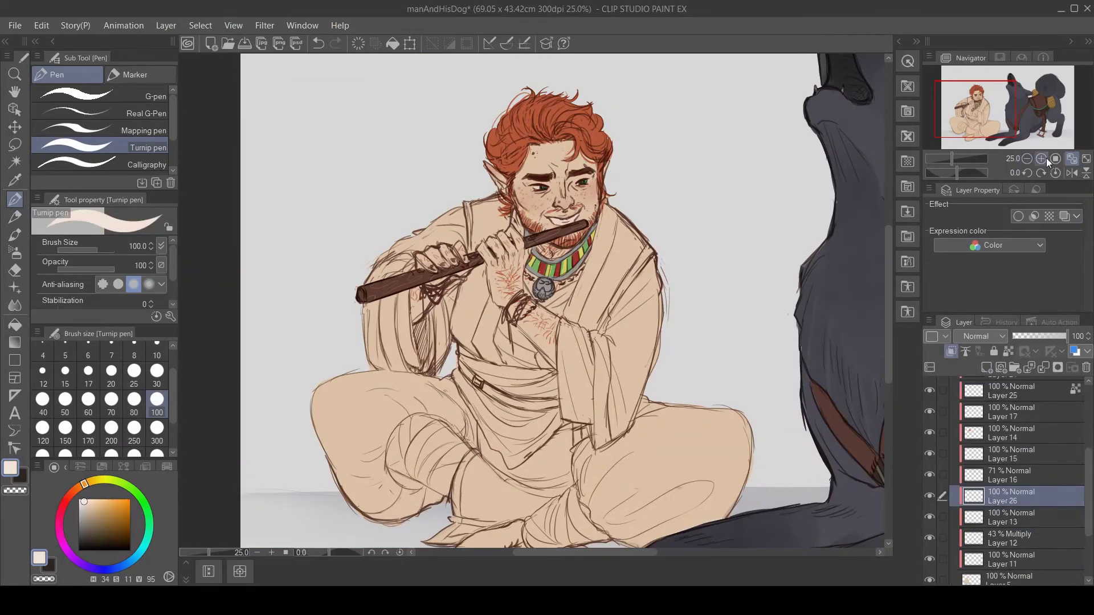
{"action": "left_click", "coordinate": [1040, 158]}
{"action": "mouse_move", "coordinate": [587, 350]}
{"action": "left_mouse_down"}
{"action": "mouse_move", "coordinate": [584, 443]}
{"action": "mouse_move", "coordinate": [595, 435]}
{"action": "left_mouse_up"}
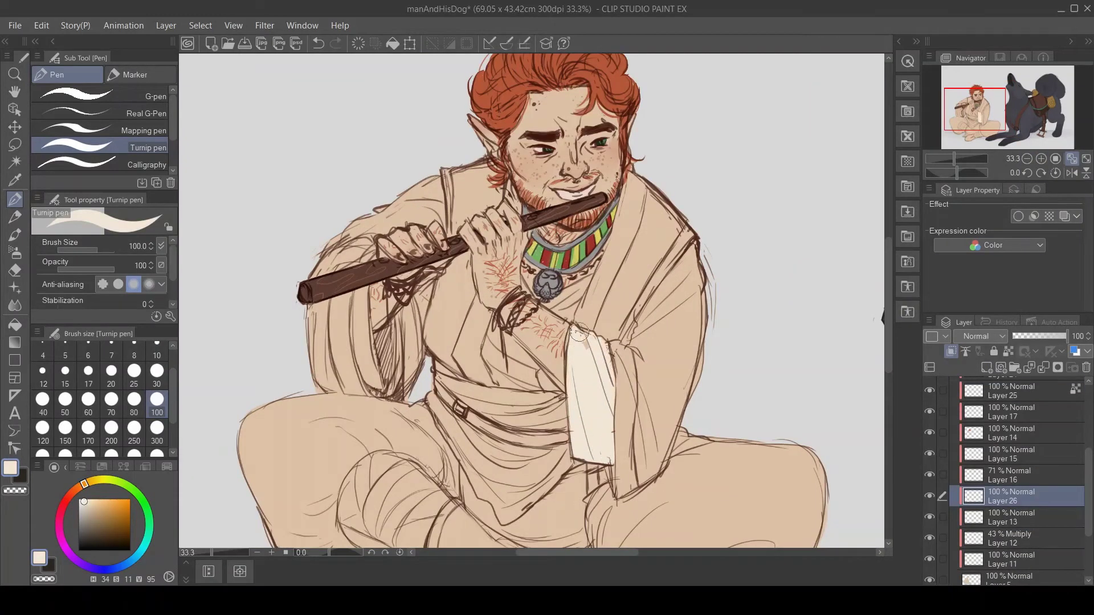
{"action": "mouse_move", "coordinate": [362, 297]}
{"action": "left_mouse_down"}
{"action": "mouse_move", "coordinate": [360, 339]}
{"action": "mouse_move", "coordinate": [393, 319]}
{"action": "mouse_move", "coordinate": [385, 374]}
{"action": "left_mouse_up"}
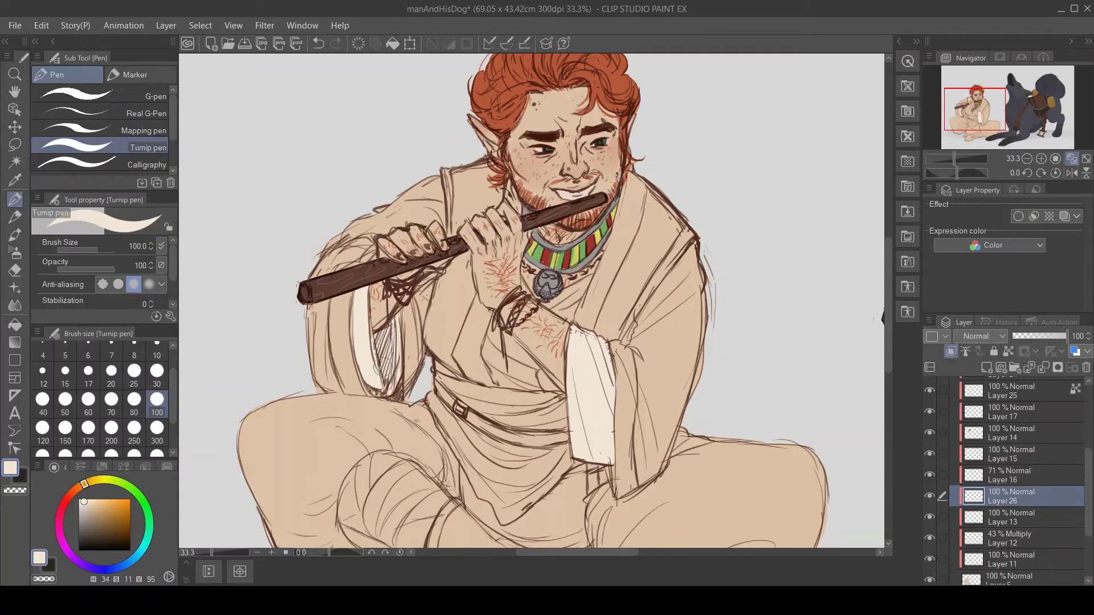
- Paint the visible shirt on the man's chest cream on Layer 26 with the Turnip pen at size 50
{"action": "key", "text": "bracketleft"}
{"action": "key", "text": "bracketleft"}
{"action": "key", "text": "bracketleft"}
{"action": "key", "text": "bracketleft"}
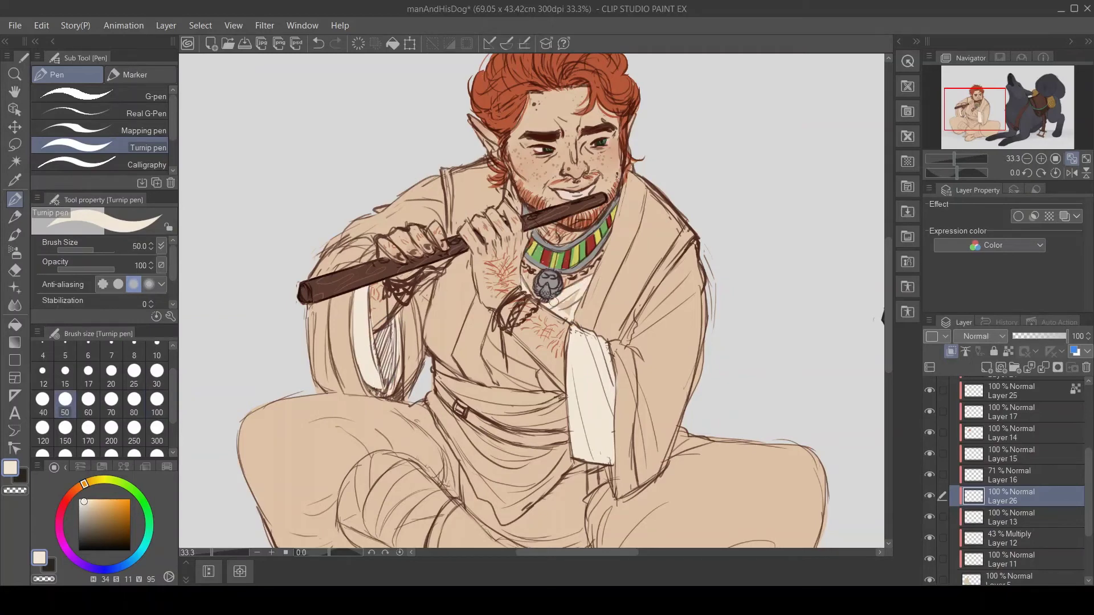
{"action": "left_click", "coordinate": [980, 119]}
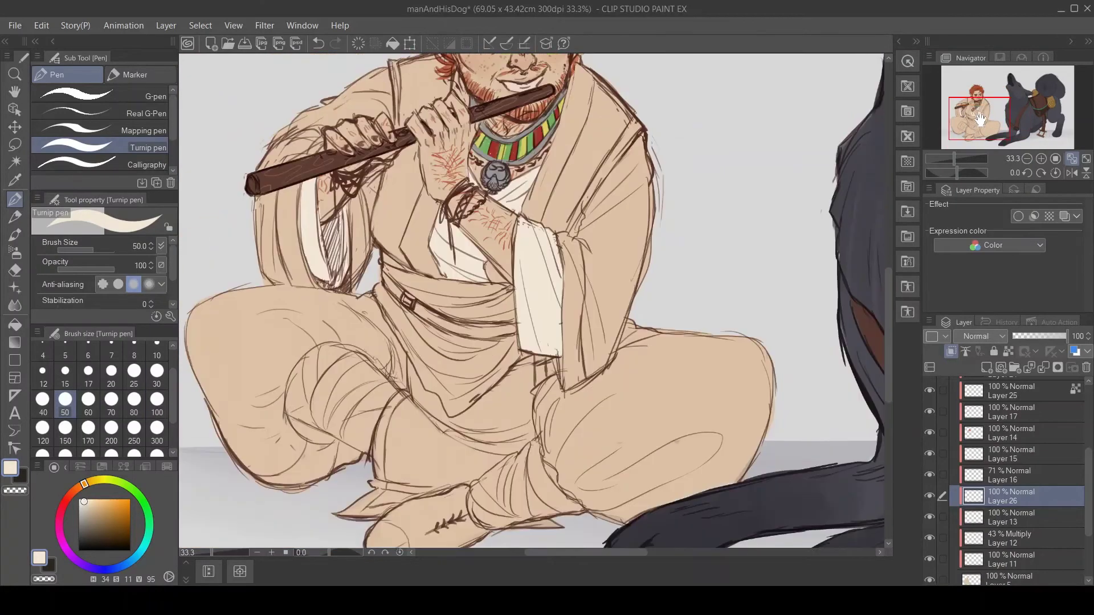
- Paint the robe's front, shoulder and sleeve nearest the dog dark teal on new Layer 27 with the Turnip pen at size 100
{"action": "left_click", "coordinate": [1026, 158]}
{"action": "left_click_drag", "start_coordinate": [1007, 113], "coordinate": [1002, 119]}
{"action": "key", "text": "ctrl+shift+n"}
{"action": "left_click", "coordinate": [140, 552]}
{"action": "left_click", "coordinate": [116, 531]}
{"action": "left_click", "coordinate": [156, 399]}
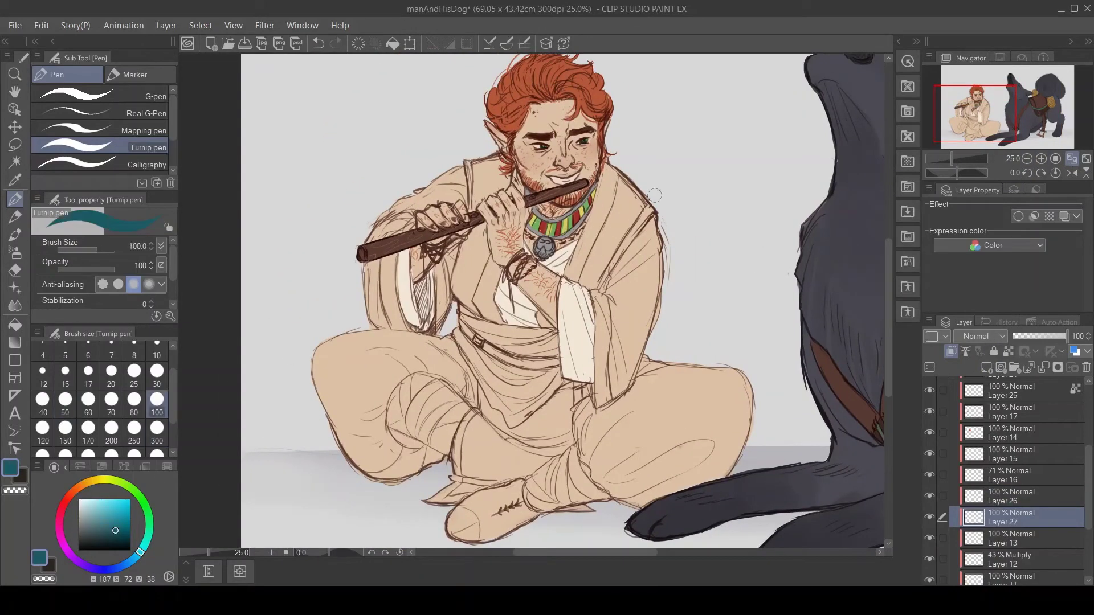
{"action": "left_click_drag", "start_coordinate": [643, 200], "coordinate": [576, 285]}
{"action": "mouse_move", "coordinate": [598, 188]}
{"action": "left_mouse_down"}
{"action": "mouse_move", "coordinate": [613, 171]}
{"action": "mouse_move", "coordinate": [661, 296]}
{"action": "mouse_move", "coordinate": [601, 372]}
{"action": "mouse_move", "coordinate": [596, 396]}
{"action": "mouse_move", "coordinate": [653, 311]}
{"action": "mouse_move", "coordinate": [603, 391]}
{"action": "left_mouse_up"}
- Fill the rest of the robe dark teal, covering the shoulder and sleeve behind the flute and the hem by the knee
{"action": "mouse_move", "coordinate": [413, 215]}
{"action": "left_mouse_down"}
{"action": "mouse_move", "coordinate": [490, 188]}
{"action": "mouse_move", "coordinate": [422, 165]}
{"action": "mouse_move", "coordinate": [365, 242]}
{"action": "left_mouse_up"}
{"action": "key", "text": "p"}
{"action": "key", "text": "p"}
{"action": "mouse_move", "coordinate": [424, 201]}
{"action": "left_mouse_down"}
{"action": "mouse_move", "coordinate": [489, 171]}
{"action": "mouse_move", "coordinate": [485, 196]}
{"action": "mouse_move", "coordinate": [501, 165]}
{"action": "left_mouse_up"}
{"action": "mouse_move", "coordinate": [394, 254]}
{"action": "left_mouse_down"}
{"action": "mouse_move", "coordinate": [395, 318]}
{"action": "mouse_move", "coordinate": [447, 251]}
{"action": "mouse_move", "coordinate": [464, 311]}
{"action": "mouse_move", "coordinate": [550, 325]}
{"action": "mouse_move", "coordinate": [495, 317]}
{"action": "mouse_move", "coordinate": [478, 230]}
{"action": "mouse_move", "coordinate": [460, 296]}
{"action": "left_mouse_up"}
{"action": "mouse_move", "coordinate": [1033, 131]}
{"action": "left_mouse_down"}
{"action": "mouse_move", "coordinate": [1034, 108]}
{"action": "mouse_move", "coordinate": [993, 126]}
{"action": "mouse_move", "coordinate": [989, 118]}
{"action": "left_mouse_up"}
{"action": "left_click_drag", "start_coordinate": [701, 356], "coordinate": [744, 356]}
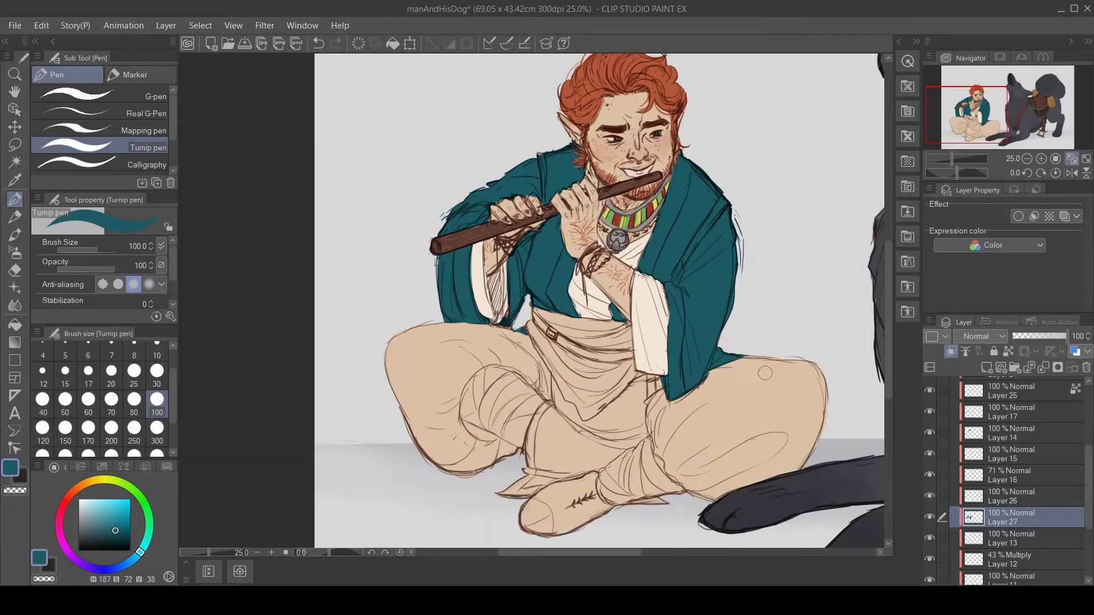
- Paint the waist sash dark red on new Layer 28, below the robe layer, with the Turnip pen at size 100
{"action": "left_click", "coordinate": [981, 538]}
{"action": "left_click", "coordinate": [986, 367]}
{"action": "left_click", "coordinate": [64, 505]}
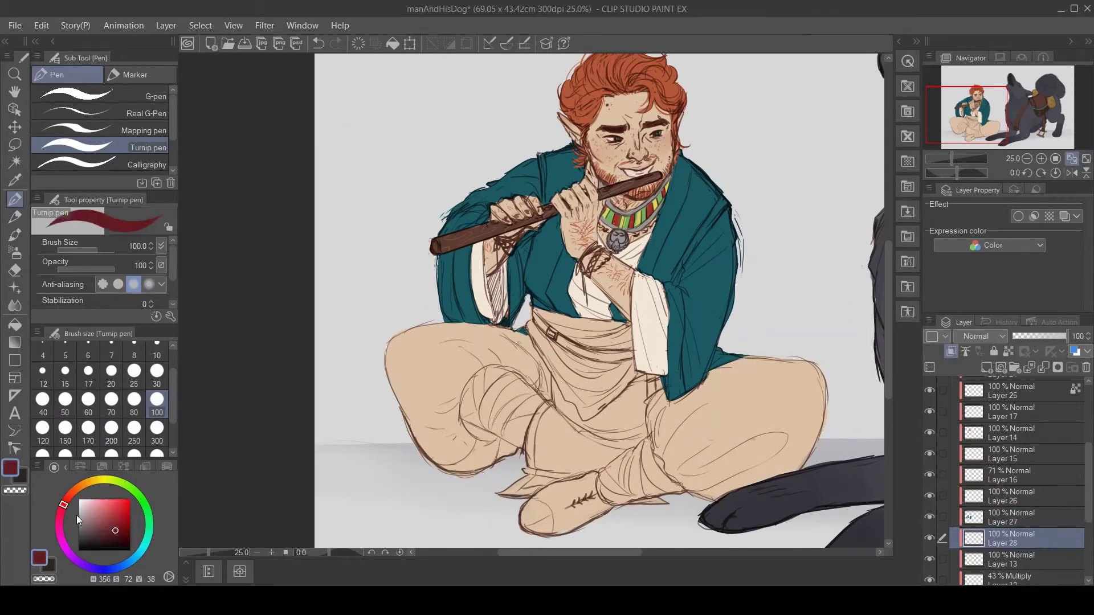
{"action": "mouse_move", "coordinate": [530, 317]}
{"action": "left_mouse_down"}
{"action": "mouse_move", "coordinate": [623, 334]}
{"action": "mouse_move", "coordinate": [587, 416]}
{"action": "left_mouse_up"}
{"action": "left_click", "coordinate": [20, 273]}
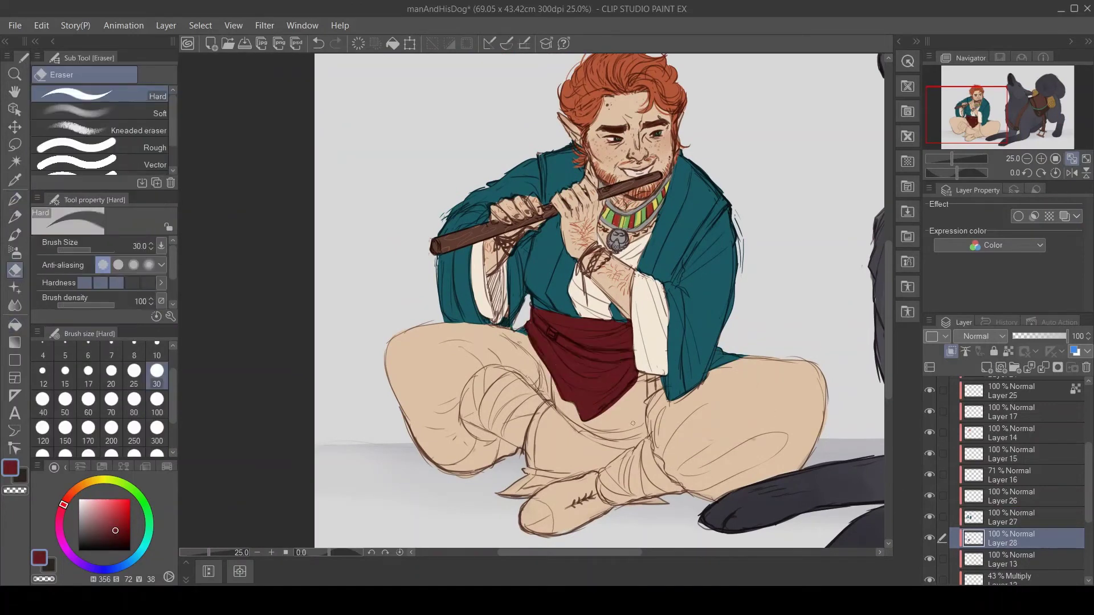
- Touch up the robe's teal on Layer 27 with the Darker pencil at size 25
{"action": "left_click", "coordinate": [1003, 516]}
{"action": "left_click", "coordinate": [1003, 496]}
{"action": "left_click", "coordinate": [1003, 517]}
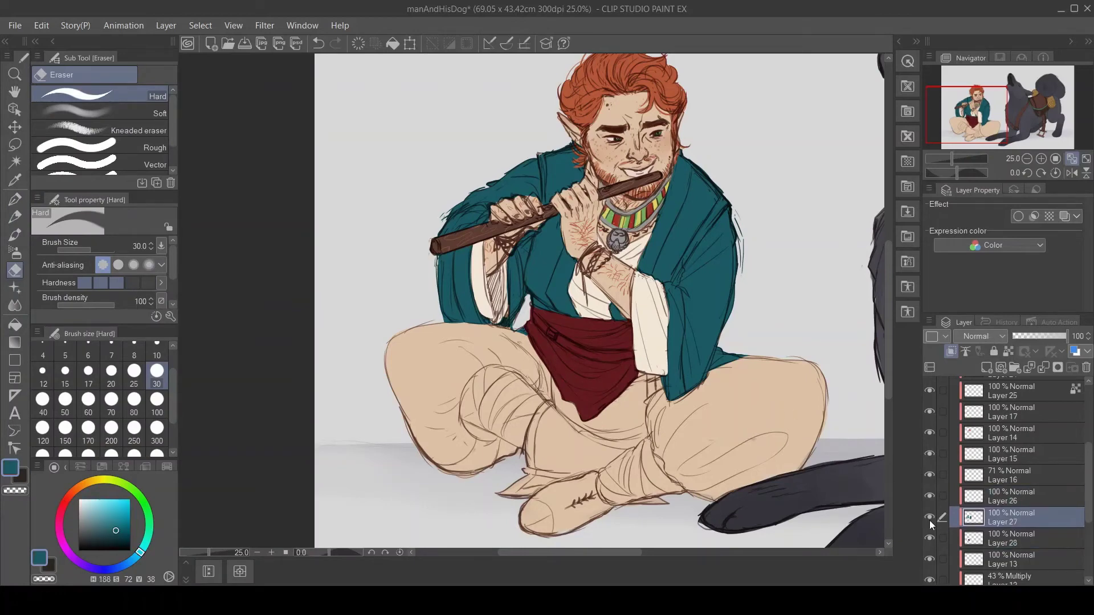
{"action": "key", "text": "bracketleft"}
{"action": "key", "text": "p"}
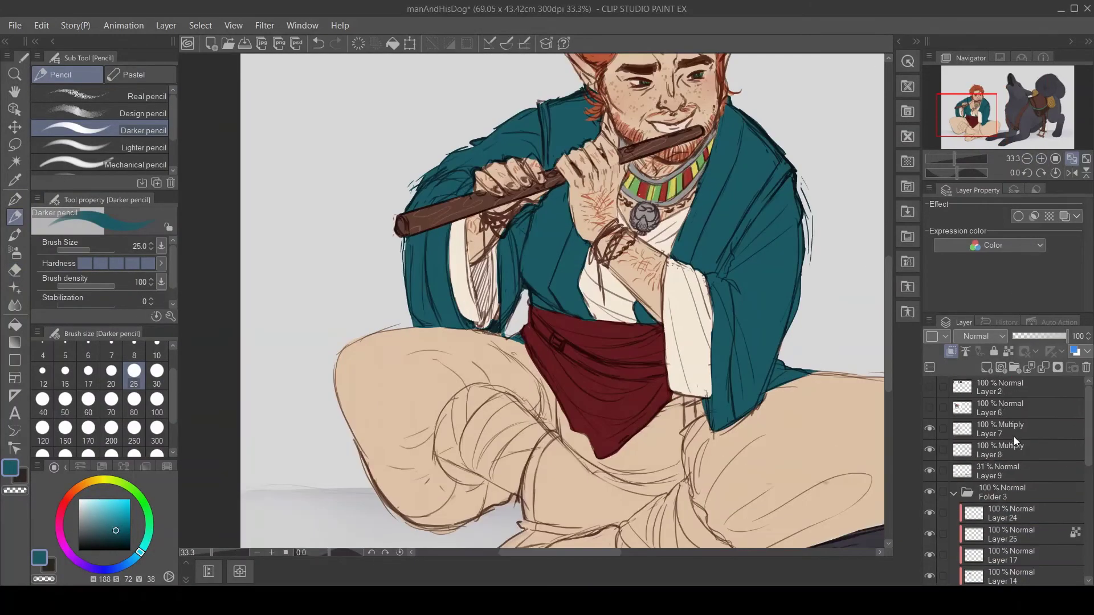
- Tidy the outline strokes around the man on Layer 7 and the edges of his base shape on Layer 5
{"action": "left_click", "coordinate": [1013, 433]}
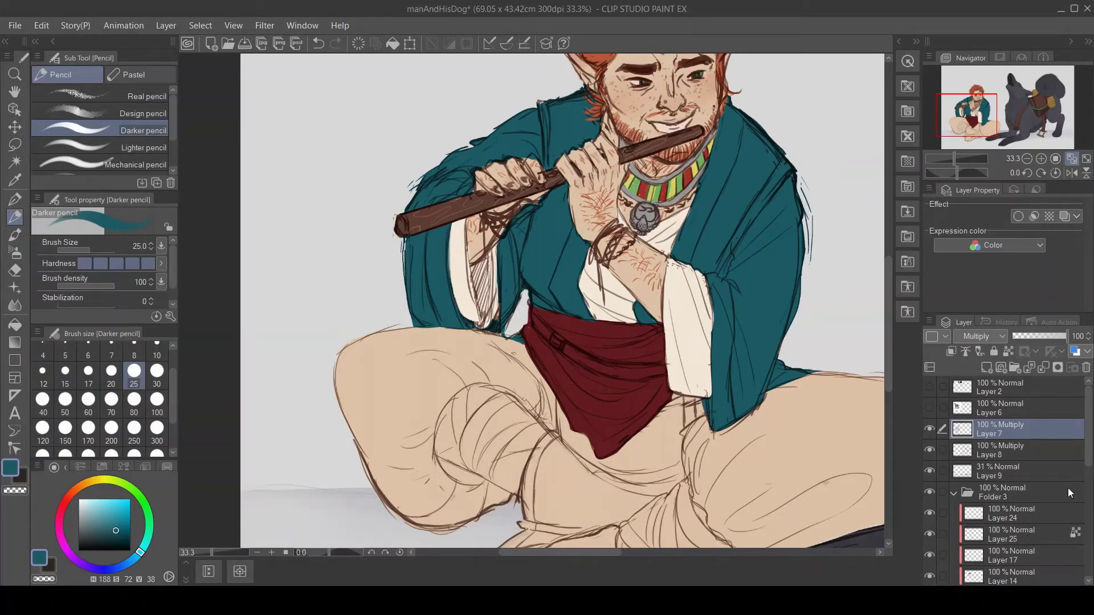
{"action": "scroll", "coordinate": [1069, 493], "scroll_direction": "down", "scroll_amount": 3}
{"action": "left_click", "coordinate": [1008, 506]}
{"action": "key", "text": "bracketright"}
{"action": "key", "text": "bracketright"}
{"action": "key", "text": "bracketright"}
{"action": "key", "text": "bracketright"}
{"action": "key", "text": "bracketright"}
{"action": "key", "text": "bracketright"}
{"action": "key", "text": "bracketright"}
{"action": "left_click", "coordinate": [988, 122]}
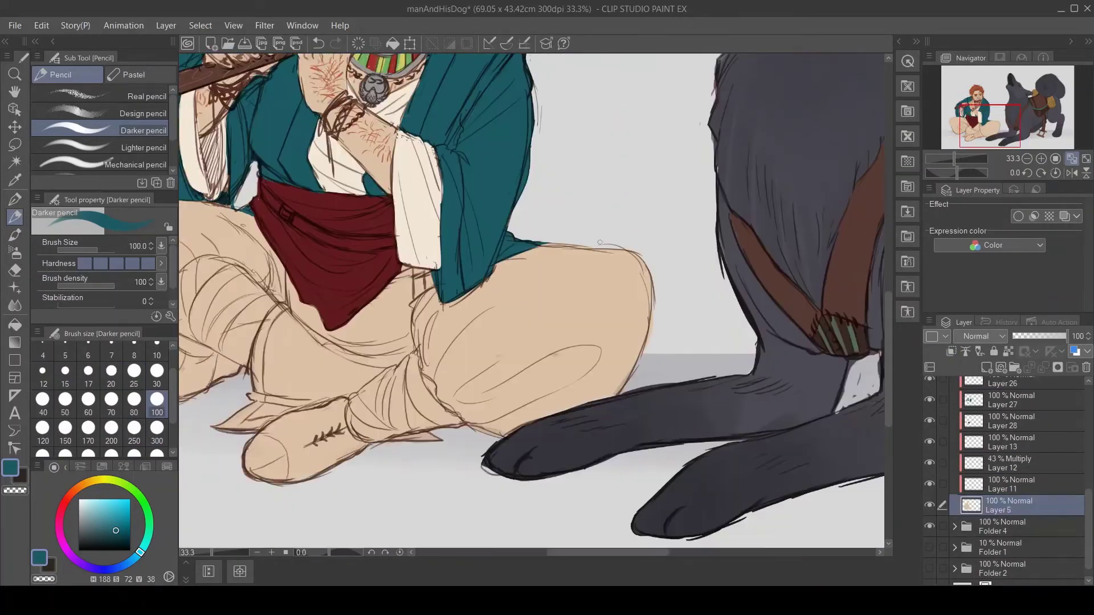
{"action": "left_click_drag", "start_coordinate": [987, 122], "coordinate": [992, 109]}
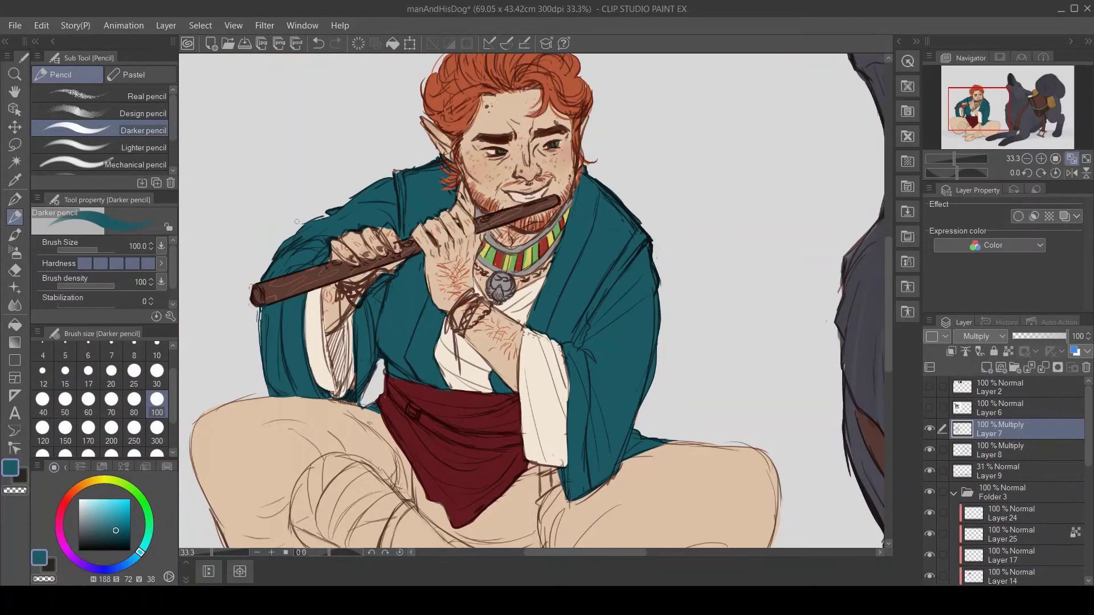
- Patch the beige base color along the man's silhouette on Layer 5 with the Darker pencil at size 30
{"action": "left_click", "coordinate": [683, 488], "text": "alt"}
{"action": "left_click", "coordinate": [683, 488], "text": "ctrl"}
{"action": "key", "text": "bracketleft"}
{"action": "key", "text": "bracketleft"}
{"action": "key", "text": "bracketleft"}
{"action": "key", "text": "bracketleft"}
{"action": "key", "text": "bracketleft"}
{"action": "key", "text": "bracketleft"}
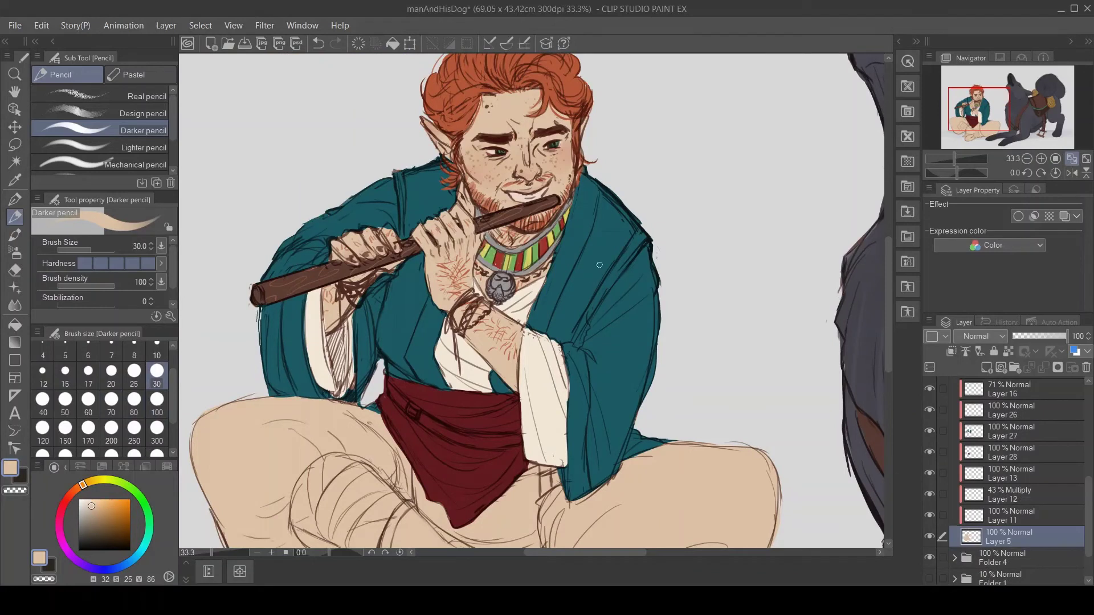
- Refine the robe's teal edges on Layer 27 and the beige base on Layer 5 with the Darker pencil at size 30
{"action": "left_click", "coordinate": [288, 320], "text": "alt"}
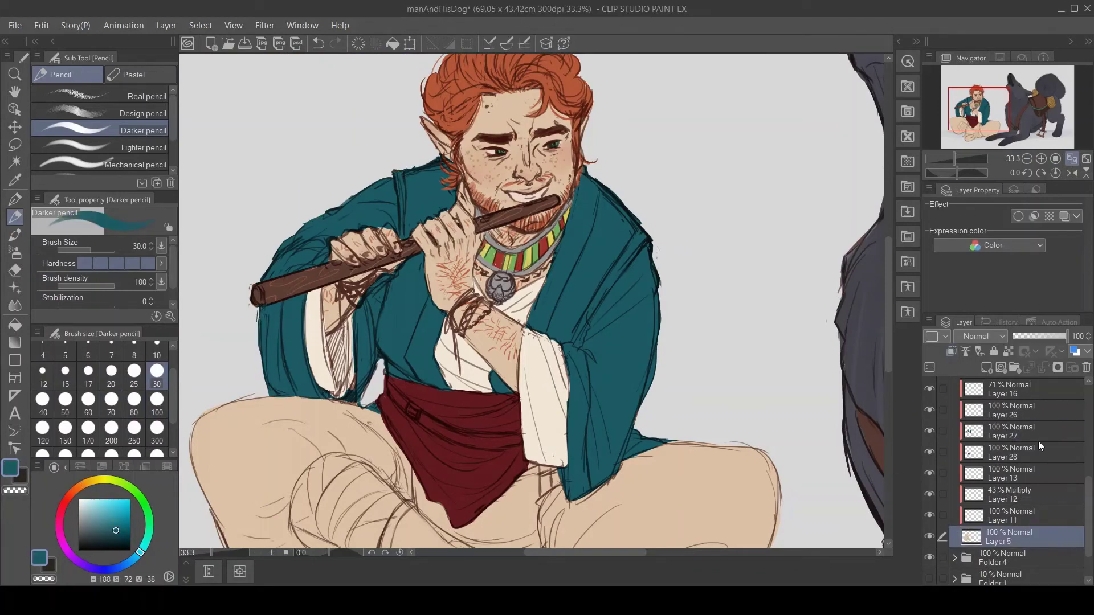
{"action": "left_click", "coordinate": [604, 290], "text": "ctrl"}
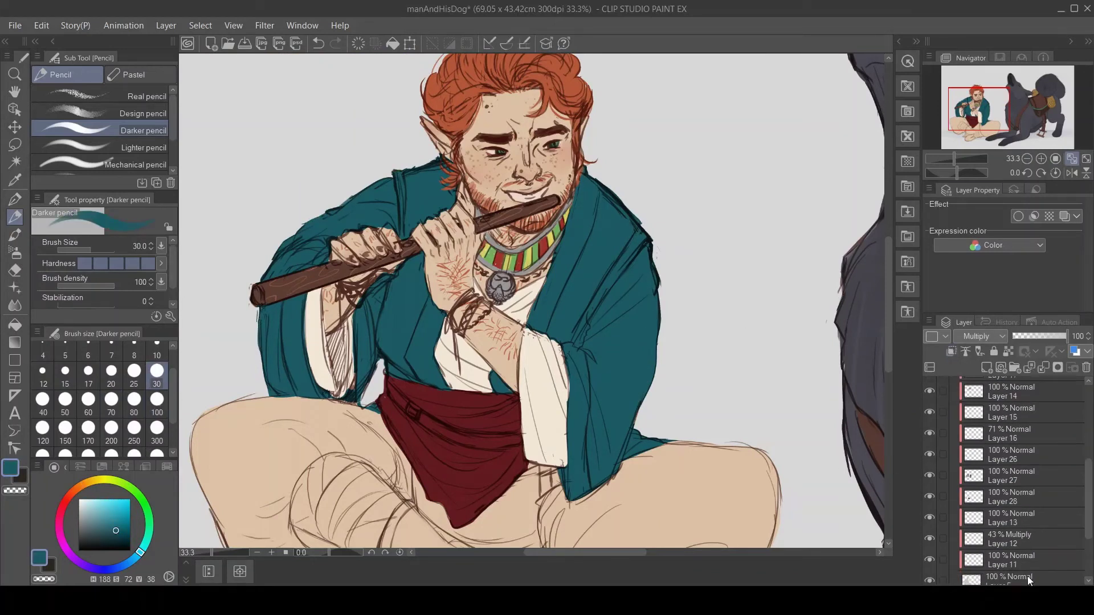
{"action": "left_click", "coordinate": [638, 233], "text": "ctrl"}
{"action": "left_click", "coordinate": [1021, 478]}
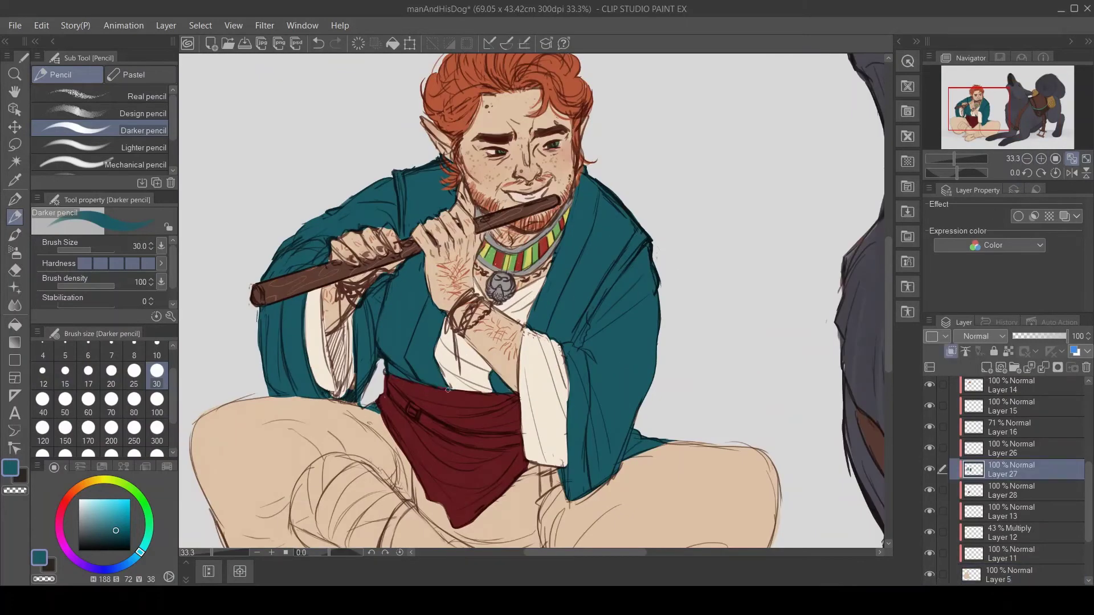
{"action": "left_click", "coordinate": [712, 461], "text": "alt"}
{"action": "left_click", "coordinate": [1008, 575]}
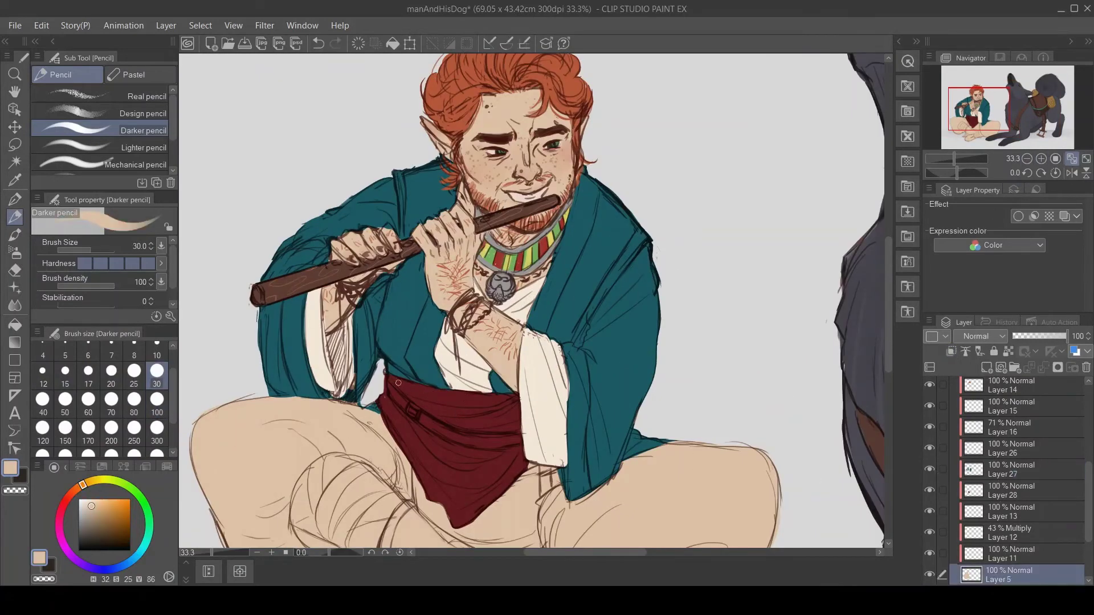
- Paint the belt over the sash dark brown on new Layer 29, above Layer 28, with the Darker pencil at size 30
{"action": "left_click", "coordinate": [1027, 159]}
{"action": "left_click", "coordinate": [1027, 159]}
{"action": "left_click", "coordinate": [1027, 160]}
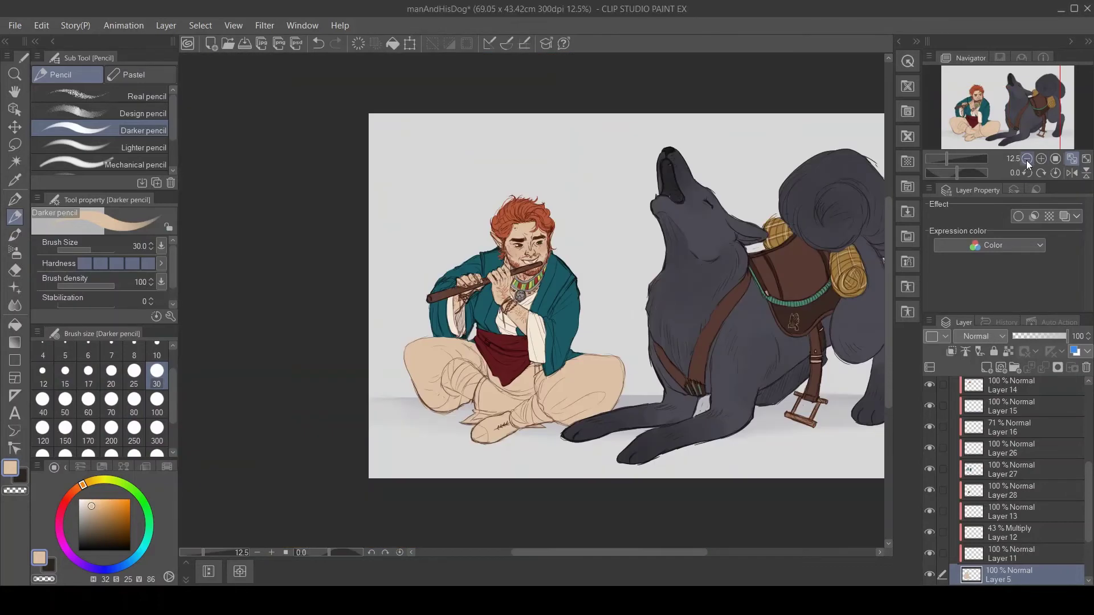
{"action": "left_click", "coordinate": [1008, 490]}
{"action": "key", "text": "ctrl+shift+n"}
{"action": "scroll", "coordinate": [372, 311], "scroll_direction": "up", "scroll_amount": 4}
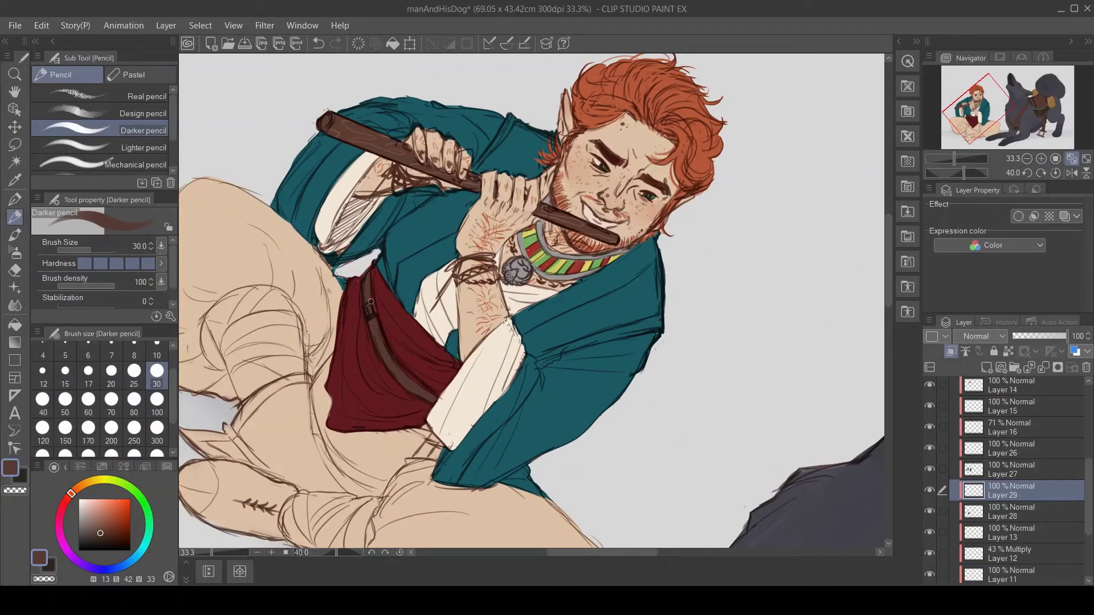
- Paint the belt buckle grey on Layer 24 with the Turnip pen at size 25 and reset the canvas rotation
{"action": "left_click", "coordinate": [371, 304], "text": "ctrl+shift"}
{"action": "key", "text": "p"}
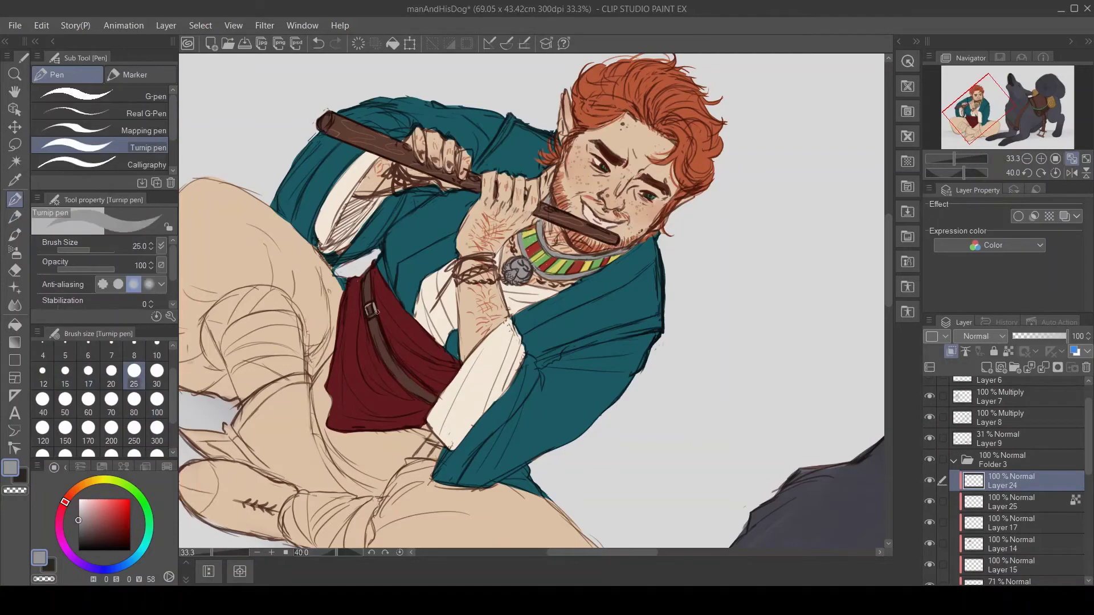
{"action": "key", "text": "ctrl+@"}
{"action": "scroll", "coordinate": [764, 259], "scroll_direction": "up", "scroll_amount": 3}
{"action": "scroll", "coordinate": [625, 289], "scroll_direction": "down", "scroll_amount": 2}
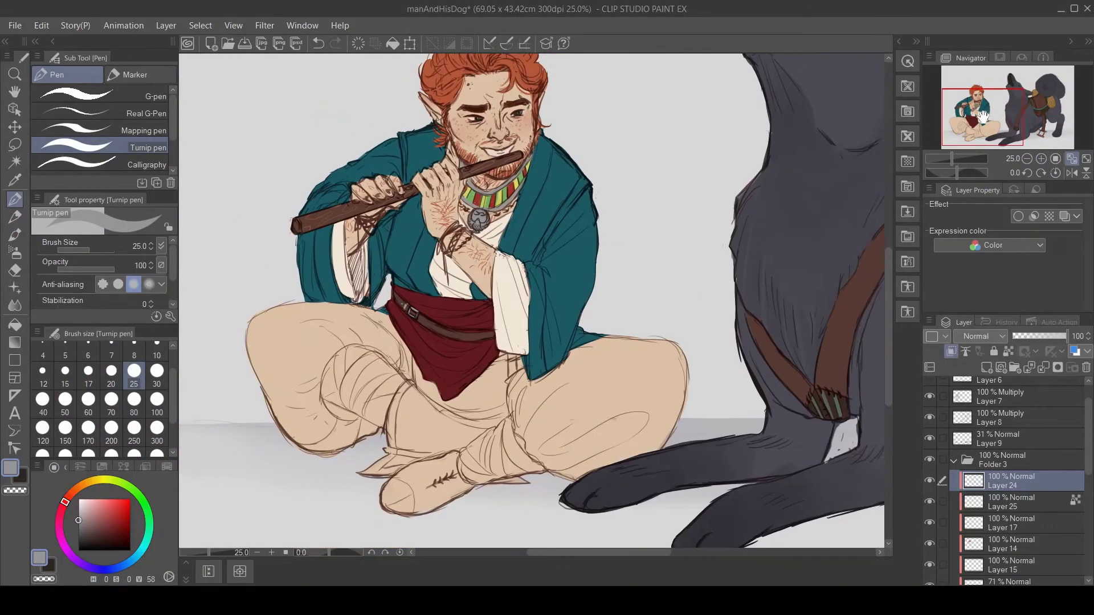
- Paint the man's bent trouser leg beside the flute's end olive green on new Layer 30 with the Turnip pen at size 100
{"action": "left_click_drag", "start_coordinate": [1007, 141], "coordinate": [1004, 141]}
{"action": "left_click", "coordinate": [550, 365], "text": "ctrl+shift"}
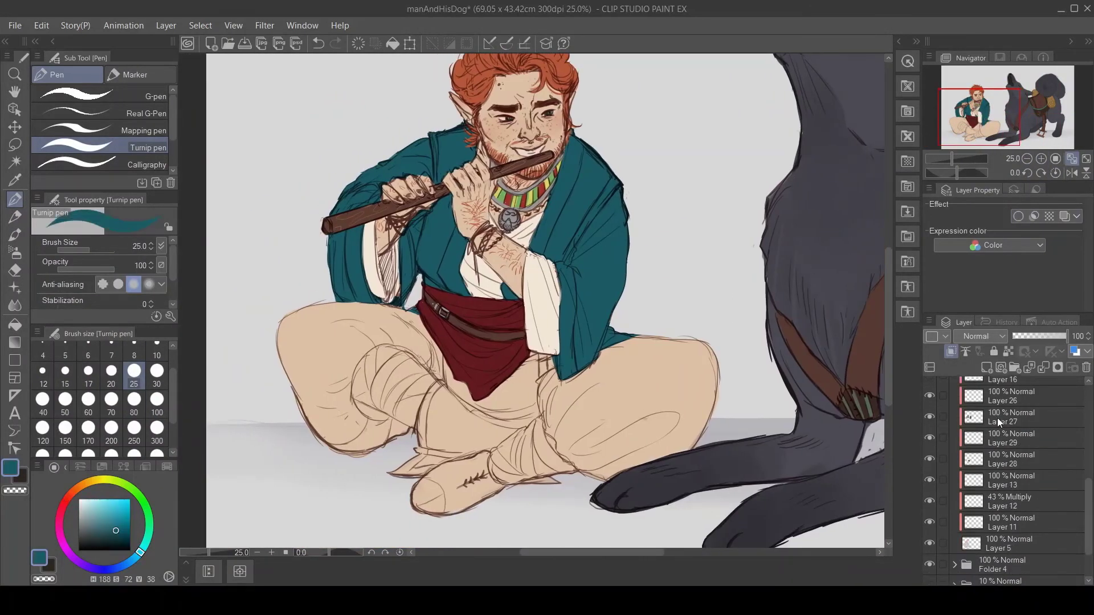
{"action": "key", "text": "bracketright"}
{"action": "left_click", "coordinate": [1002, 480]}
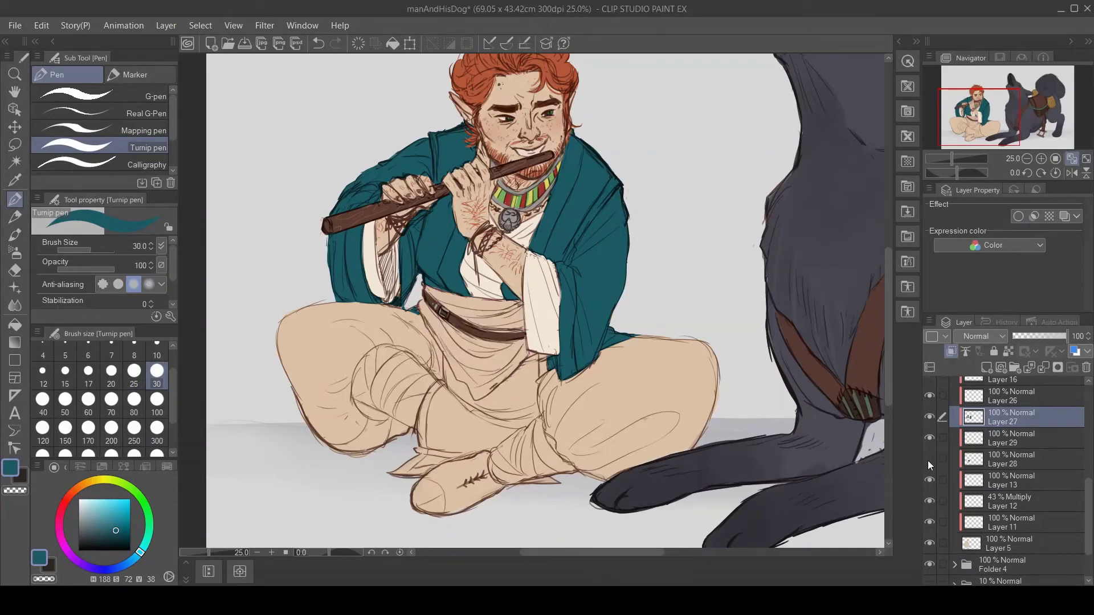
{"action": "left_click", "coordinate": [986, 368]}
{"action": "left_click", "coordinate": [101, 480]}
{"action": "key", "text": "bracketright"}
{"action": "key", "text": "bracketright"}
{"action": "key", "text": "bracketright"}
{"action": "key", "text": "bracketright"}
{"action": "key", "text": "bracketright"}
{"action": "key", "text": "bracketright"}
{"action": "mouse_move", "coordinate": [319, 325]}
{"action": "left_mouse_down"}
{"action": "mouse_move", "coordinate": [365, 393]}
{"action": "mouse_move", "coordinate": [354, 428]}
{"action": "mouse_move", "coordinate": [406, 428]}
{"action": "mouse_move", "coordinate": [364, 365]}
{"action": "mouse_move", "coordinate": [376, 312]}
{"action": "mouse_move", "coordinate": [422, 365]}
{"action": "left_mouse_up"}
{"action": "key", "text": "e"}
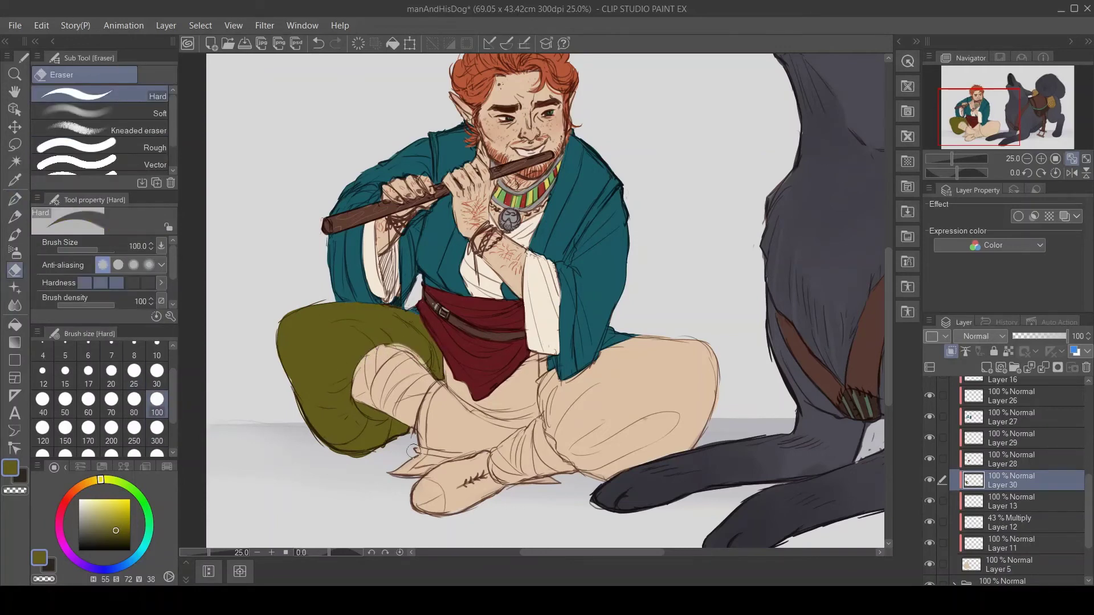
- Paint the trouser leg nearer the dog olive green on Layer 30, outlining with the Darker pencil and filling with the Turnip pen at size 300
{"action": "key", "text": "p"}
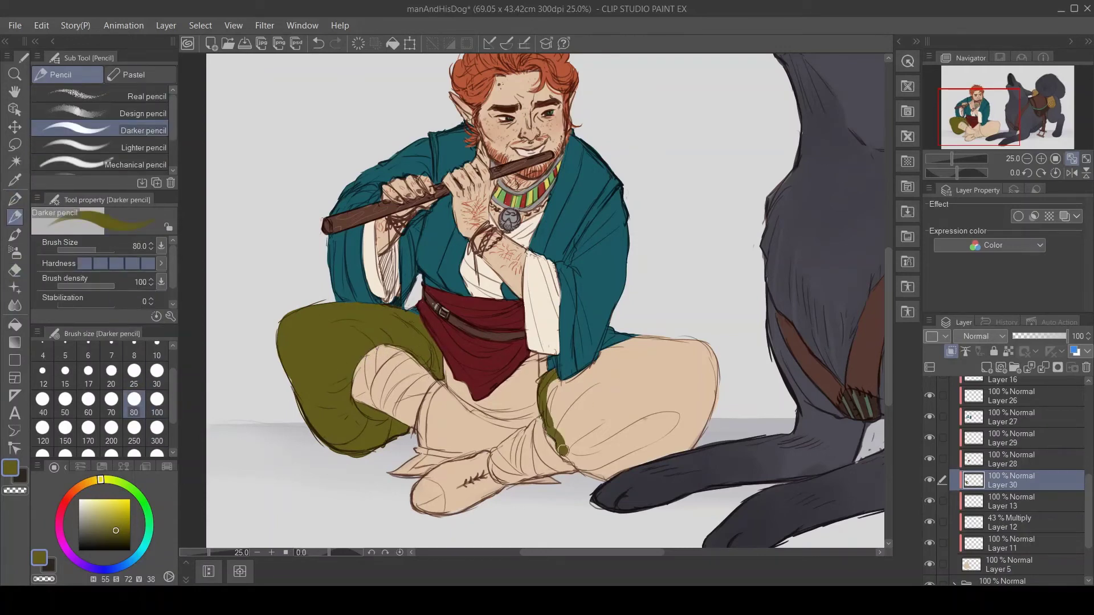
{"action": "key", "text": "p"}
{"action": "key", "text": "bracketright"}
{"action": "key", "text": "bracketright"}
{"action": "key", "text": "bracketright"}
{"action": "key", "text": "bracketright"}
{"action": "key", "text": "bracketright"}
{"action": "key", "text": "bracketright"}
{"action": "mouse_move", "coordinate": [656, 370]}
{"action": "left_mouse_down"}
{"action": "mouse_move", "coordinate": [695, 410]}
{"action": "mouse_move", "coordinate": [570, 430]}
{"action": "left_mouse_up"}
- Tidy the beige base on Layer 5 and the linework on Layer 7 around the trousers with the Turnip pen and Hard eraser at size 100
{"action": "left_click", "coordinate": [564, 450], "text": "alt"}
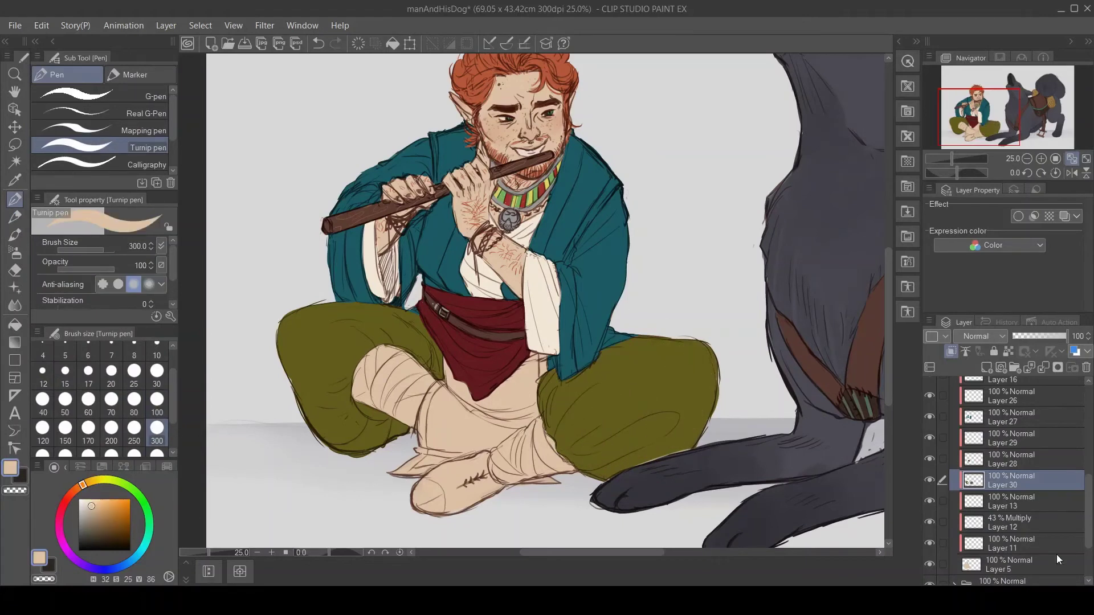
{"action": "left_click", "coordinate": [570, 450], "text": "ctrl+shift"}
{"action": "key", "text": "bracketleft"}
{"action": "key", "text": "bracketleft"}
{"action": "key", "text": "bracketleft"}
{"action": "key", "text": "bracketleft"}
{"action": "key", "text": "bracketleft"}
{"action": "key", "text": "bracketleft"}
{"action": "key", "text": "bracketleft"}
{"action": "key", "text": "bracketleft"}
{"action": "key", "text": "bracketleft"}
{"action": "key", "text": "bracketleft"}
{"action": "key", "text": "bracketleft"}
{"action": "key", "text": "bracketleft"}
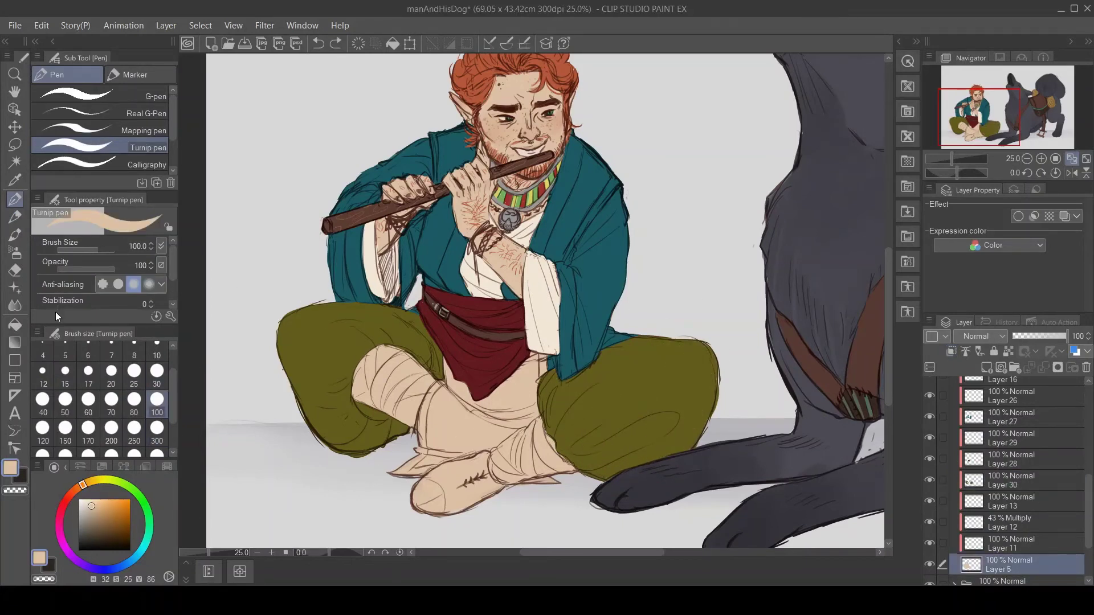
{"action": "key", "text": "e"}
{"action": "left_click", "coordinate": [319, 296], "text": "ctrl+shift"}
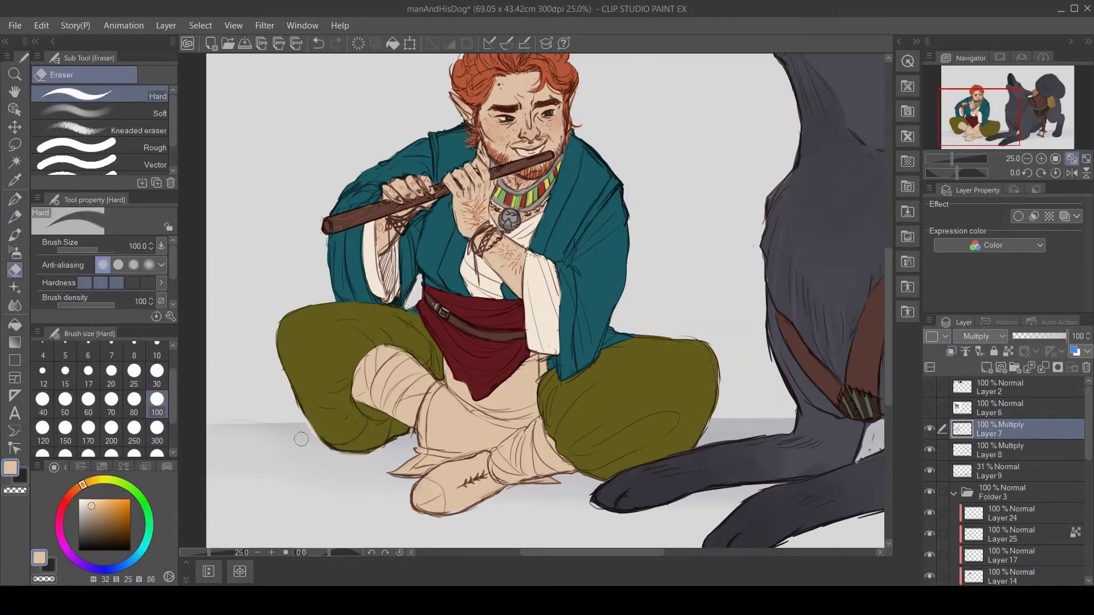
{"action": "left_click", "coordinate": [598, 239], "text": "ctrl+shift"}
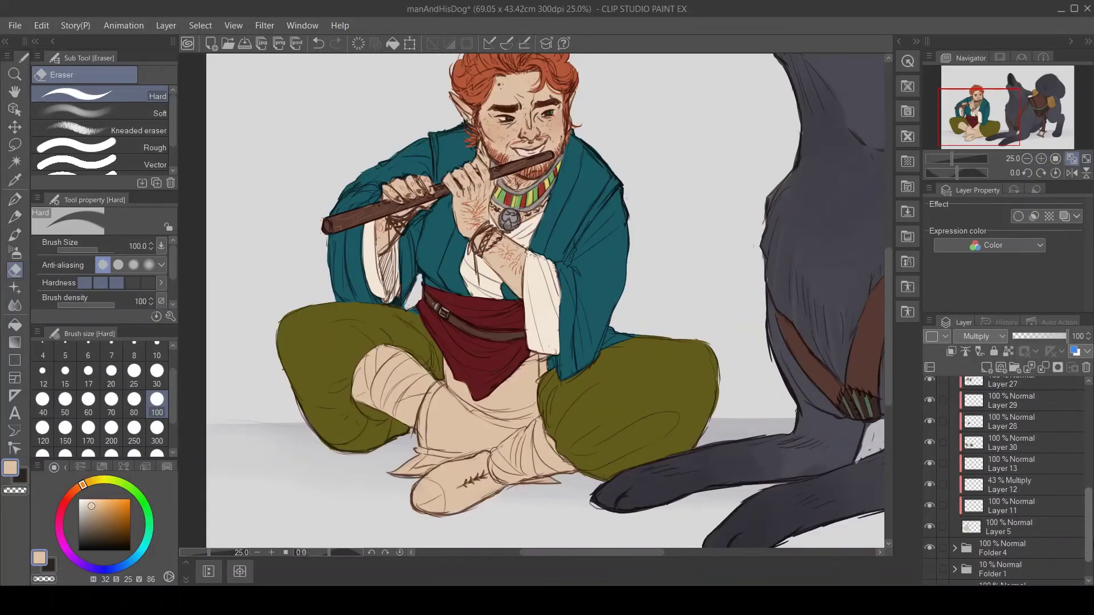
- Paint both leg wraps bright red on new Layer 31, below Layer 30, with the Turnip pen at size 100
{"action": "left_click", "coordinate": [598, 239], "text": "alt"}
{"action": "key", "text": "p"}
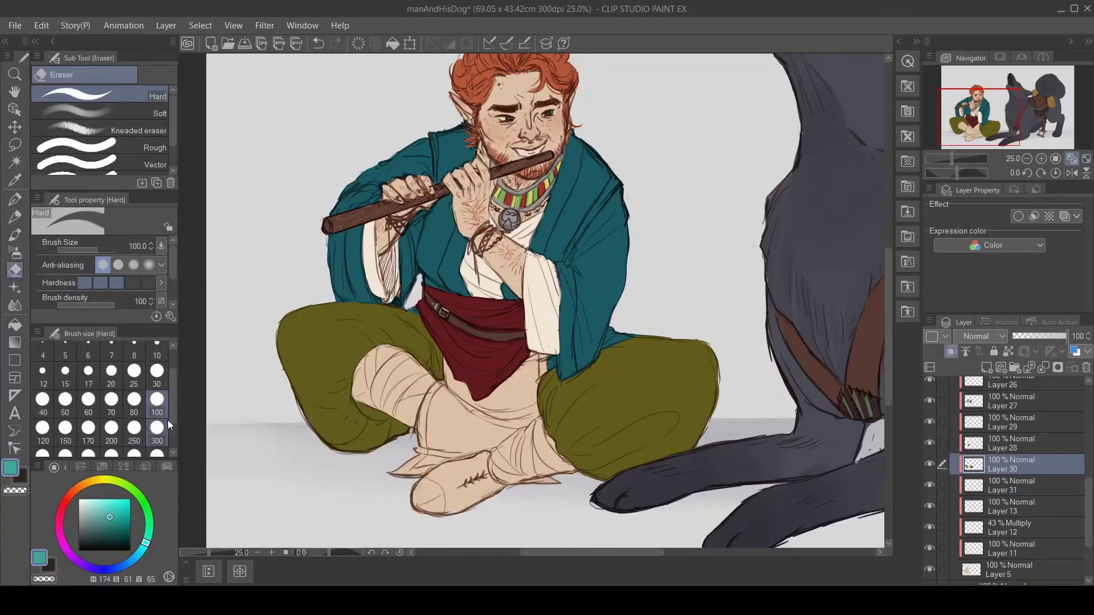
{"action": "left_click", "coordinate": [157, 399]}
{"action": "left_click", "coordinate": [473, 348], "text": "alt"}
{"action": "left_click", "coordinate": [365, 365], "text": "ctrl+shift"}
{"action": "mouse_move", "coordinate": [365, 353]}
{"action": "left_mouse_down"}
{"action": "mouse_move", "coordinate": [433, 374]}
{"action": "mouse_move", "coordinate": [415, 427]}
{"action": "left_mouse_up"}
{"action": "key", "text": "p"}
{"action": "mouse_move", "coordinate": [570, 433]}
{"action": "left_mouse_down"}
{"action": "mouse_move", "coordinate": [496, 479]}
{"action": "mouse_move", "coordinate": [559, 484]}
{"action": "left_mouse_up"}
{"action": "left_click_drag", "start_coordinate": [513, 433], "coordinate": [534, 425]}
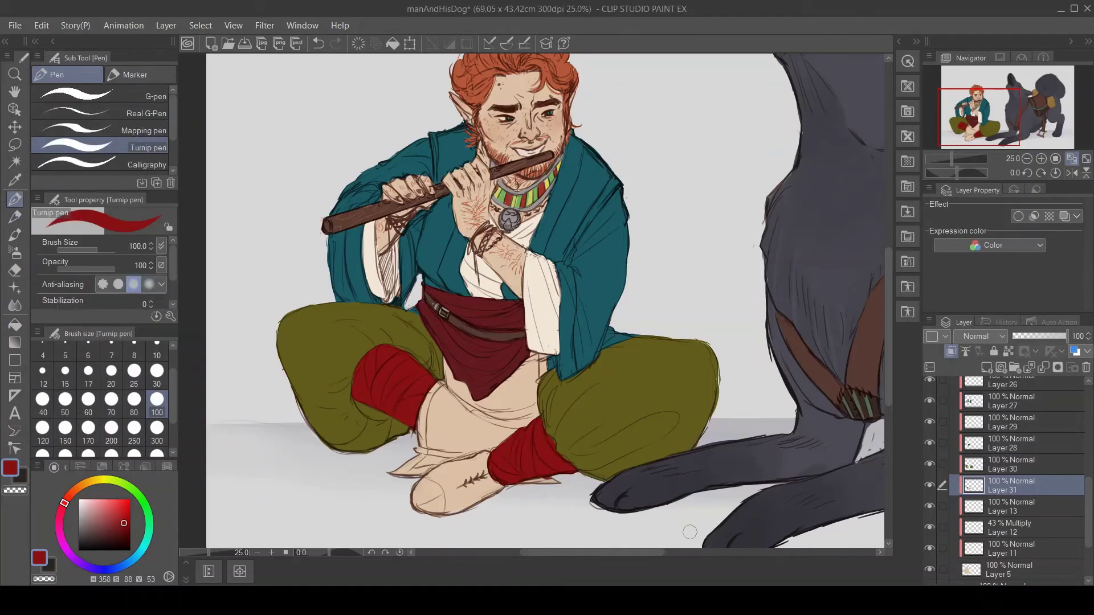
{"action": "key", "text": "p"}
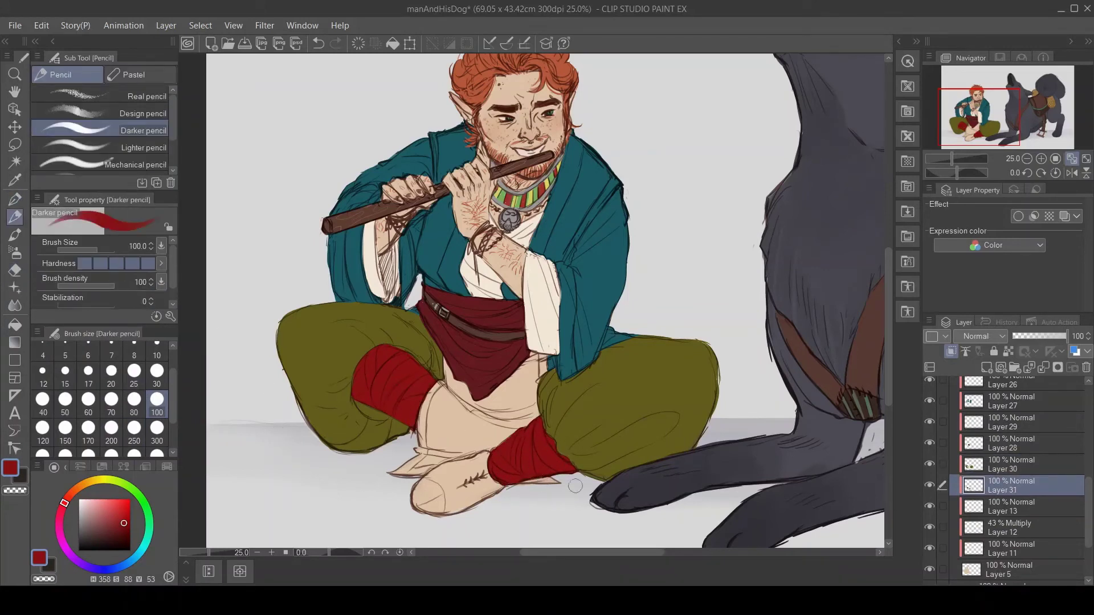
- Paint the hanging cloth bright green on new Layer 32 and the shoe dark brown on new Layer 33
{"action": "key", "text": "ctrl+shift+n"}
{"action": "left_click", "coordinate": [144, 503]}
{"action": "key", "text": "p"}
{"action": "mouse_move", "coordinate": [456, 365]}
{"action": "left_mouse_down"}
{"action": "mouse_move", "coordinate": [433, 433]}
{"action": "mouse_move", "coordinate": [467, 496]}
{"action": "left_mouse_up"}
{"action": "left_click", "coordinate": [488, 355], "text": "alt"}
{"action": "key", "text": "ctrl+shift+n"}
{"action": "scroll", "coordinate": [993, 408], "scroll_direction": "down", "scroll_amount": 3}
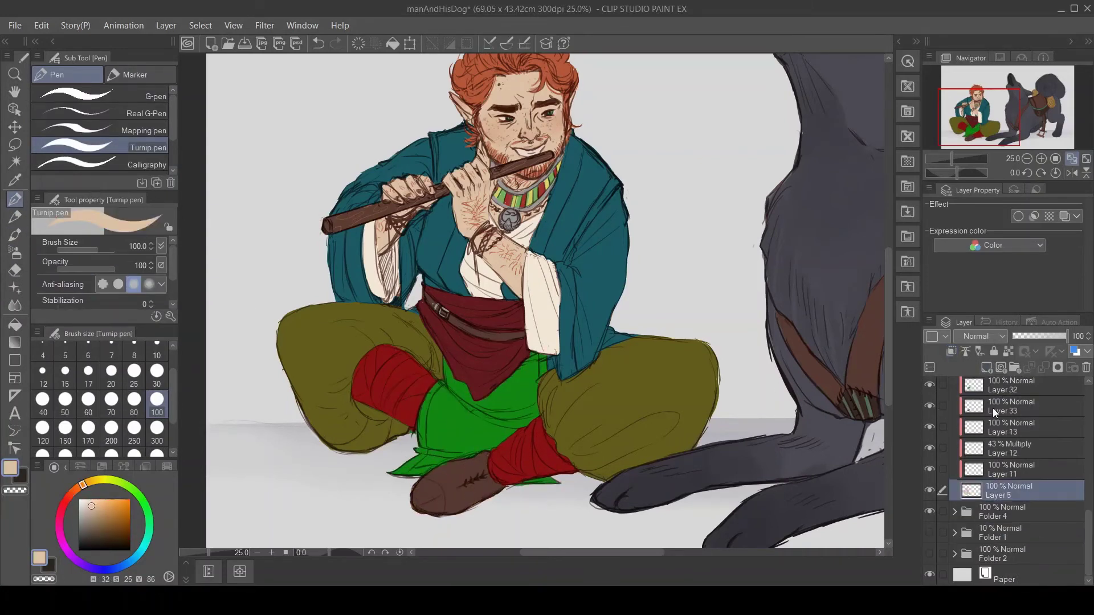
- Recolor the robe on Layer 27 dark red and the sash on Layer 28 teal, matching the saddle trim
{"action": "left_click", "coordinate": [1012, 387]}
{"action": "key", "text": "ctrl+0"}
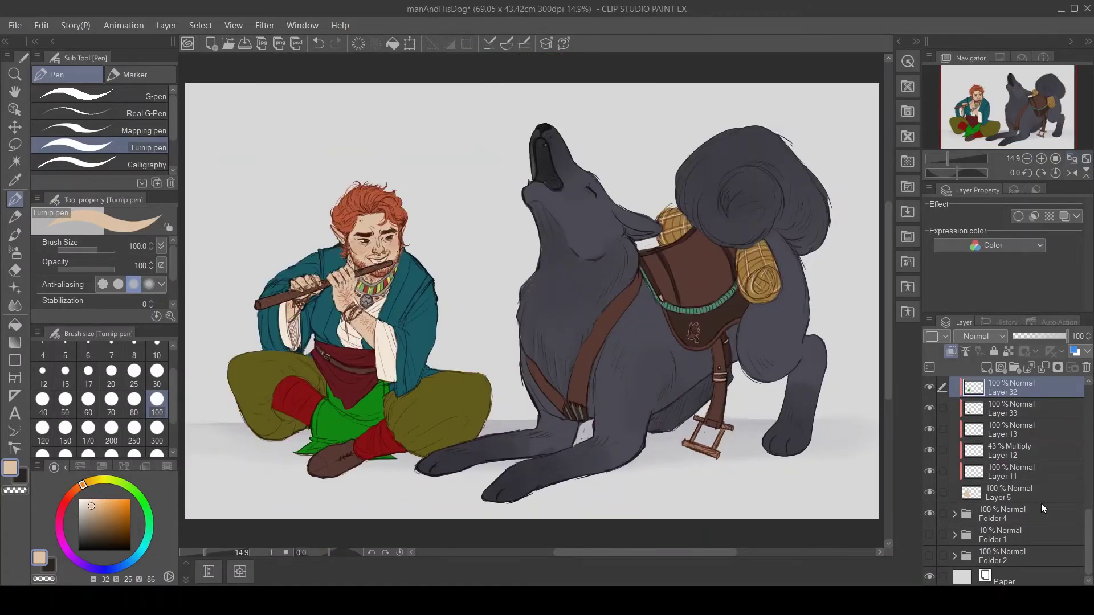
{"action": "scroll", "coordinate": [1040, 503], "scroll_direction": "up", "scroll_amount": 1}
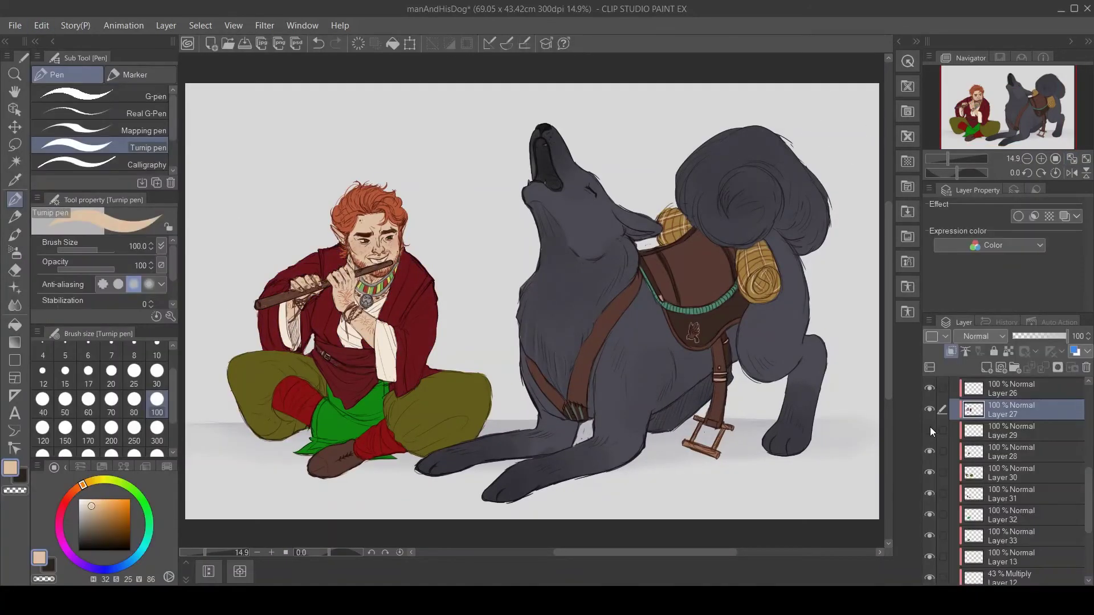
{"action": "left_click", "coordinate": [1011, 451]}
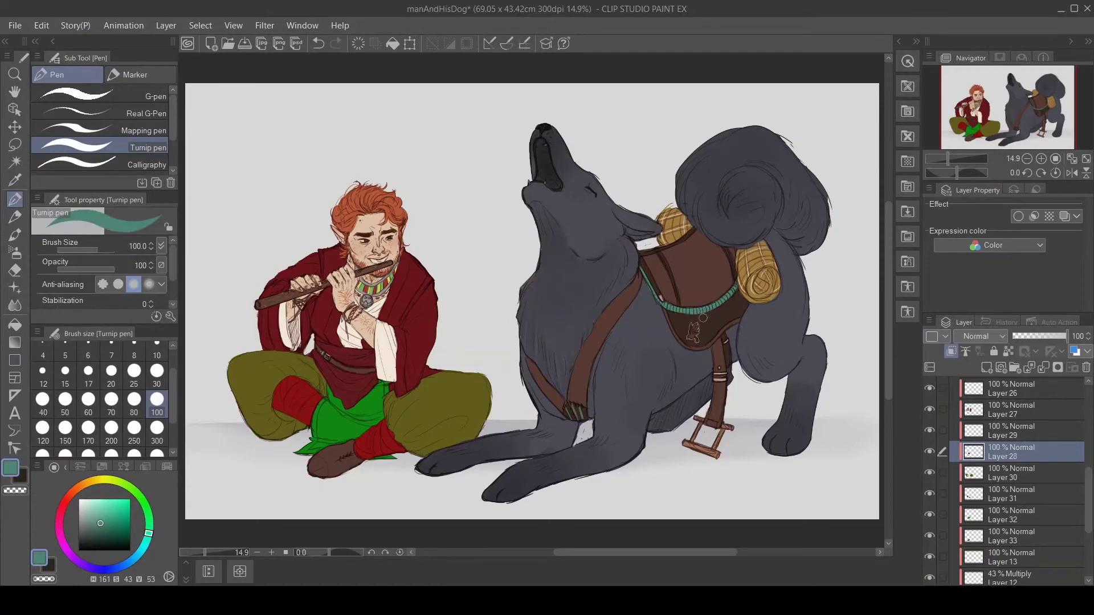
{"action": "scroll", "coordinate": [364, 365], "scroll_direction": "up", "scroll_amount": 3}
- Touch up the belt dark brown on Layer 29 with the Turnip pen at size 30, hiding the sash on Layer 28 while checking it
{"action": "left_click", "coordinate": [632, 262], "text": "alt"}
{"action": "left_click", "coordinate": [156, 371]}
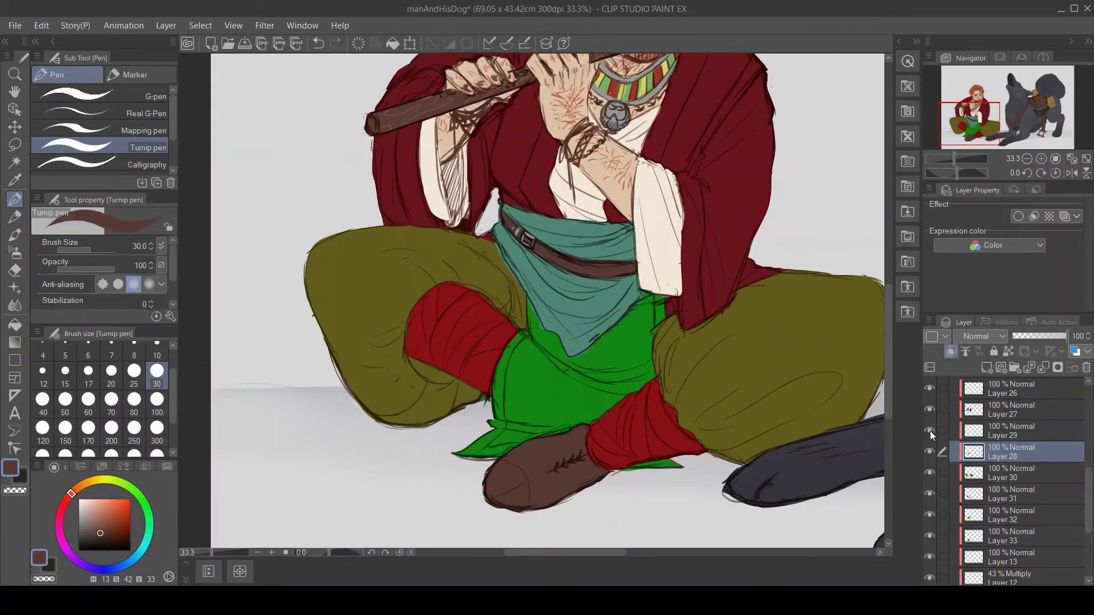
{"action": "key", "text": "e"}
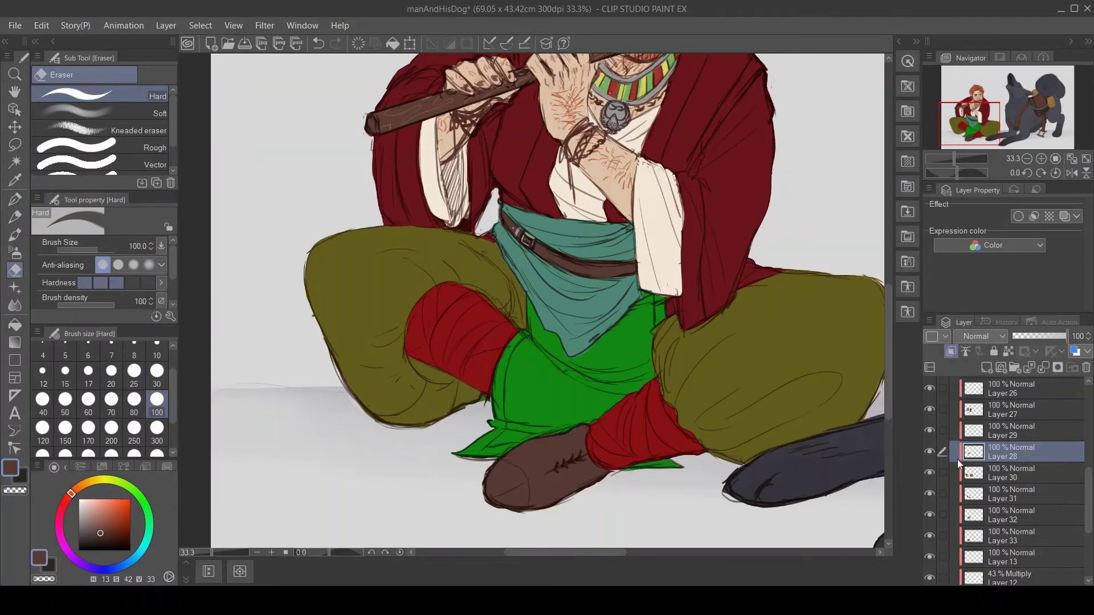
{"action": "left_click", "coordinate": [929, 451]}
{"action": "left_click", "coordinate": [1011, 431]}
{"action": "key", "text": "p"}
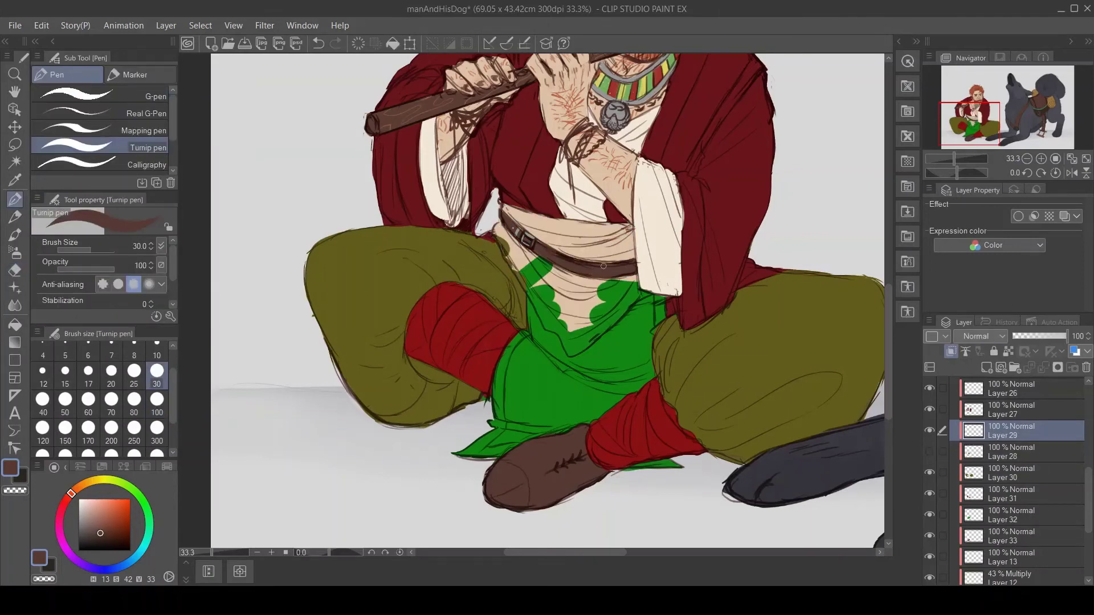
{"action": "left_click", "coordinate": [929, 451]}
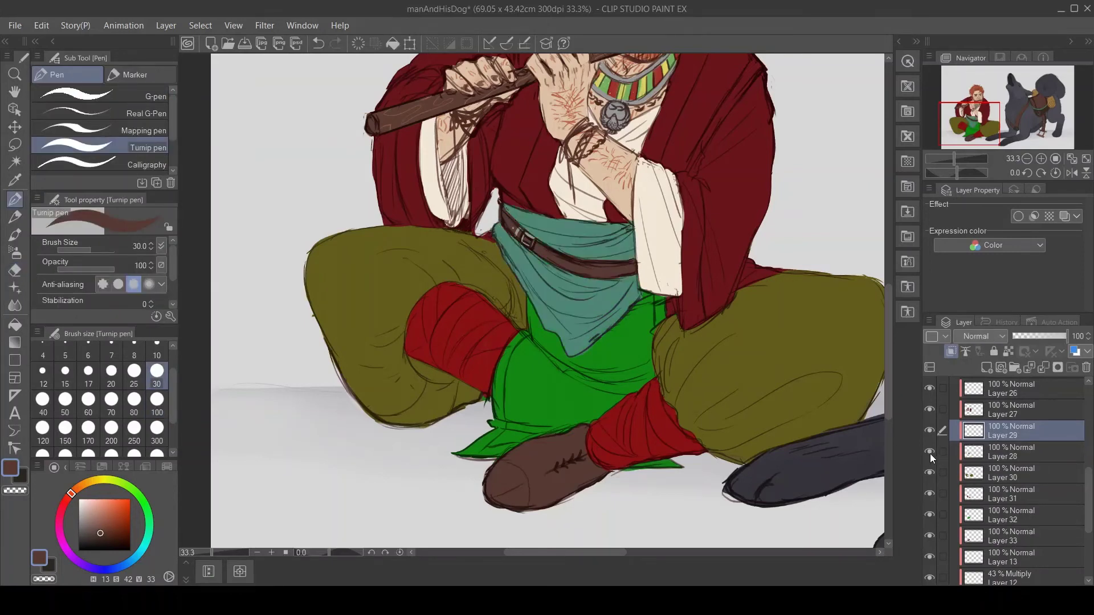
- Recolor the trousers on Layer 30 pale yellow
{"action": "left_click", "coordinate": [1002, 452]}
{"action": "key", "text": "ctrl+minus"}
{"action": "key", "text": "ctrl+minus"}
{"action": "key", "text": "ctrl+minus"}
{"action": "left_click", "coordinate": [978, 519]}
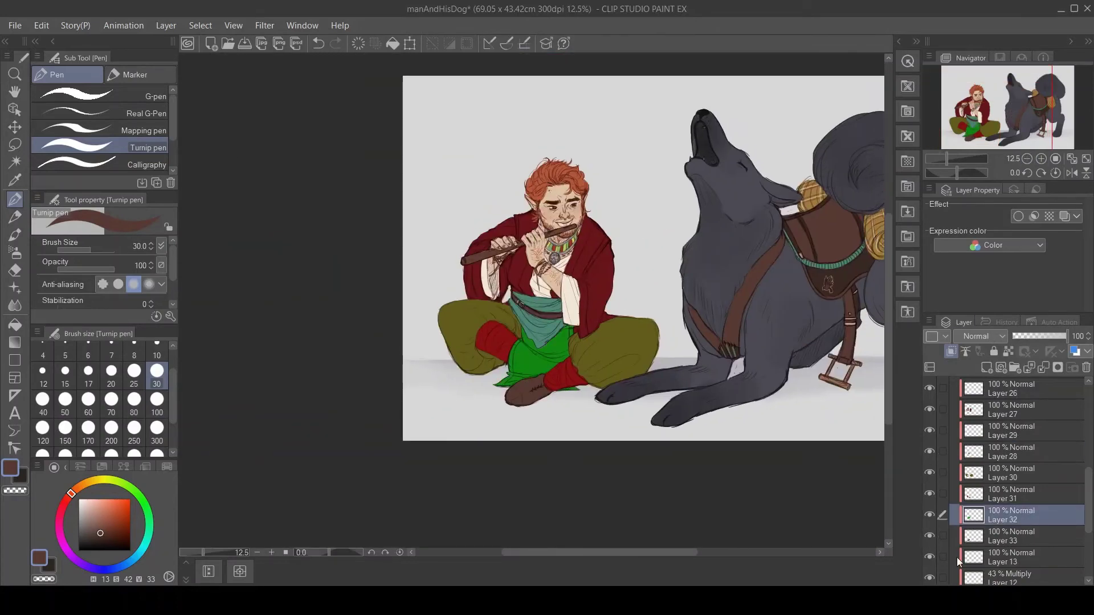
{"action": "left_click", "coordinate": [929, 473]}
{"action": "left_click", "coordinate": [928, 473]}
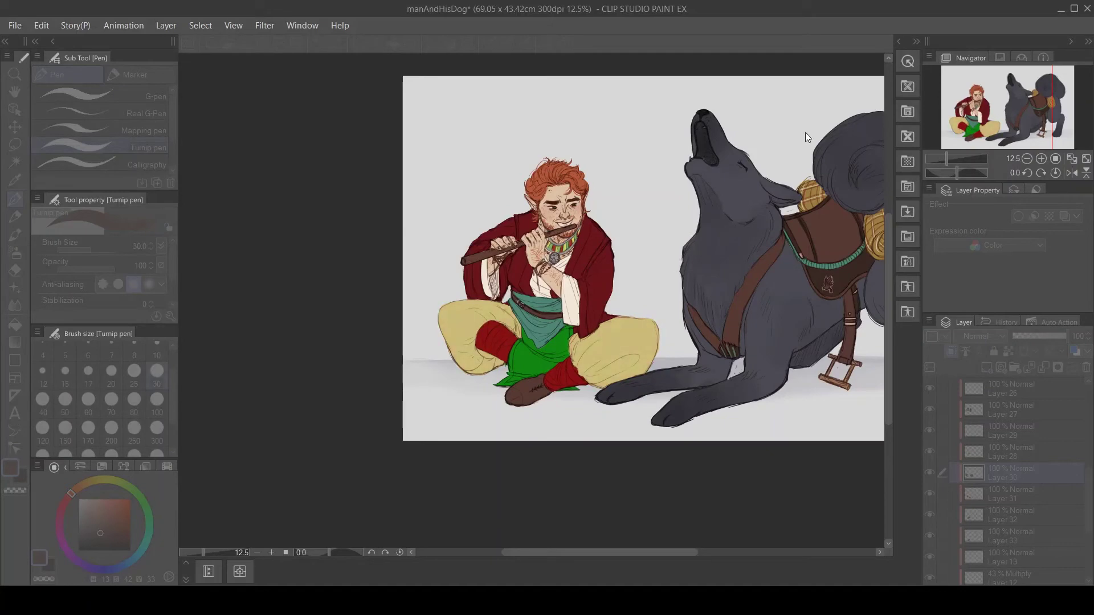
{"action": "left_click", "coordinate": [1040, 159]}
{"action": "left_click", "coordinate": [1040, 159]}
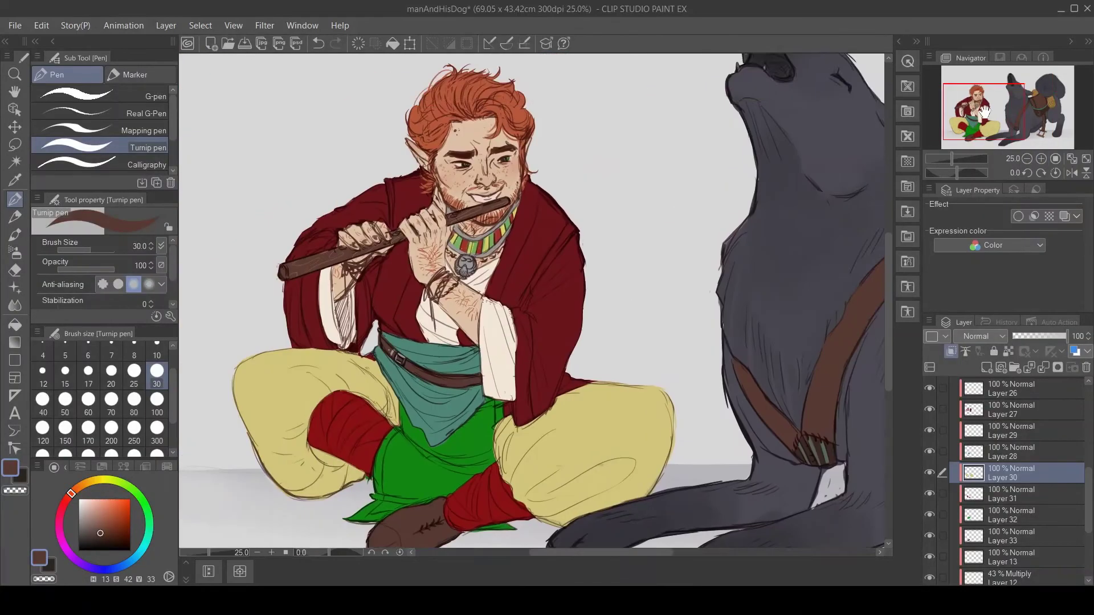
- Recolor the leg wraps on Layer 31 teal and the hanging cloth on Layer 32 ochre brown
{"action": "left_click", "coordinate": [929, 494]}
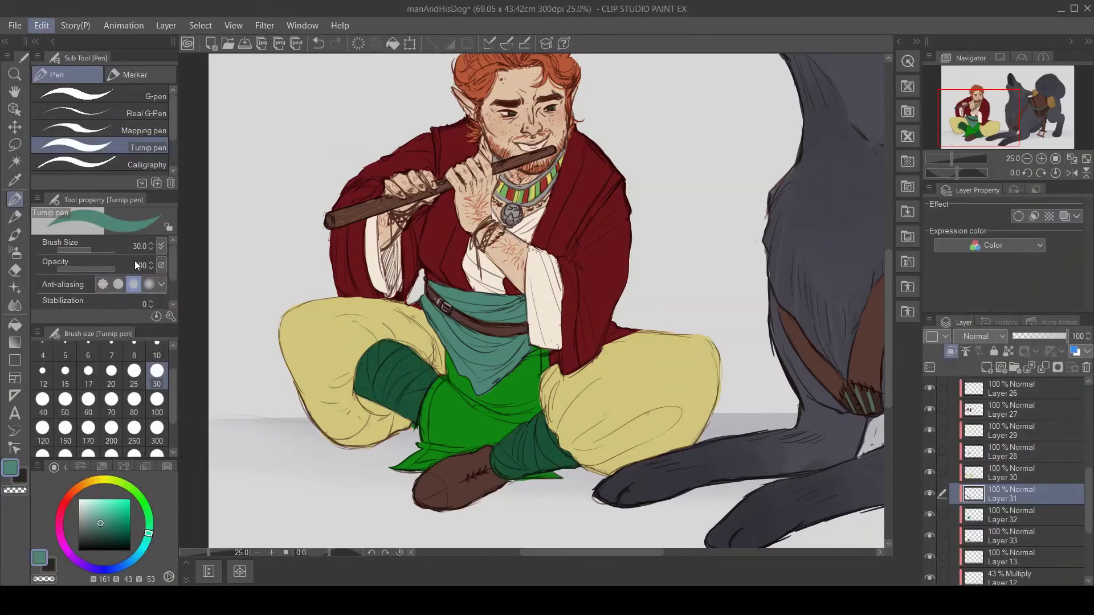
{"action": "left_click", "coordinate": [937, 518]}
{"action": "left_click", "coordinate": [1027, 159]}
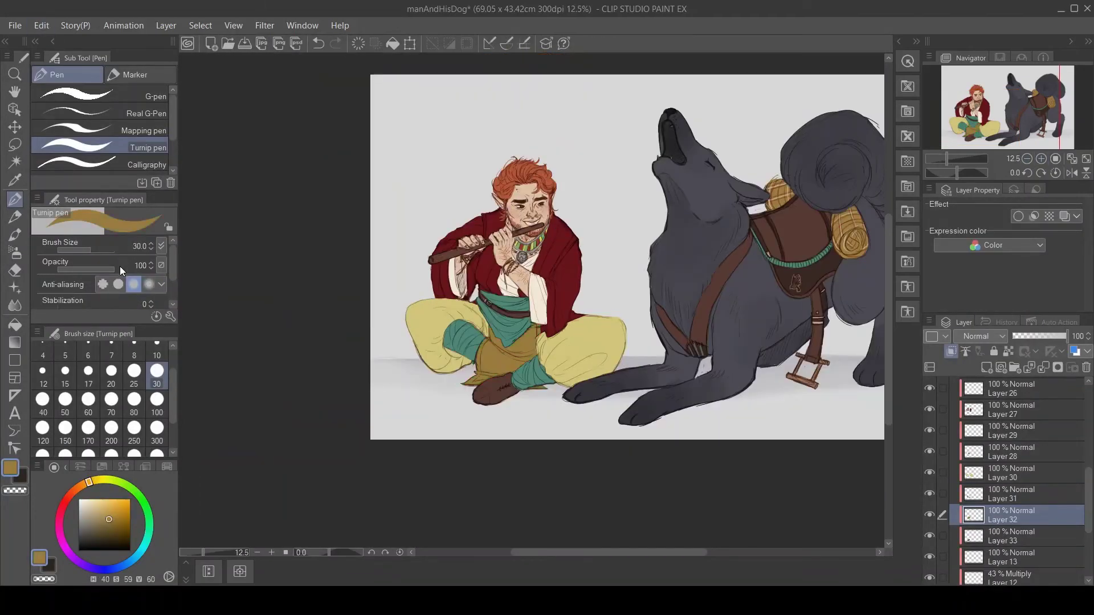
- Add Layers 34 and 35 in new Folder 5 and try orange dots along the sash's edge with the Turnip pen at size 25
{"action": "scroll", "coordinate": [1013, 106], "scroll_direction": "up", "scroll_amount": 2}
{"action": "left_click_drag", "start_coordinate": [1015, 117], "coordinate": [1024, 109]}
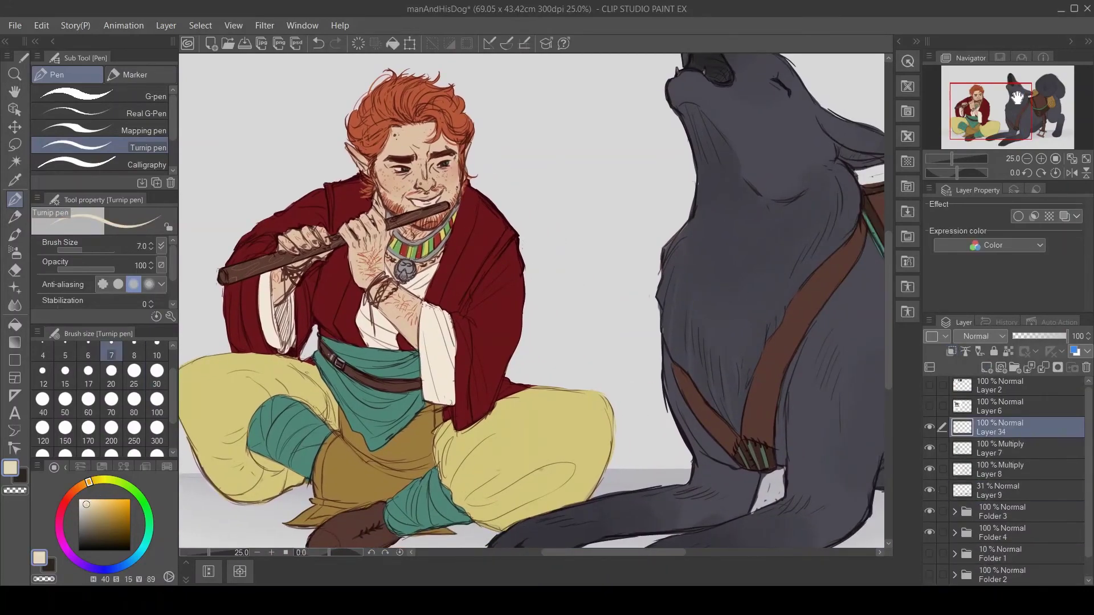
{"action": "scroll", "coordinate": [638, 251], "scroll_direction": "up", "scroll_amount": 4}
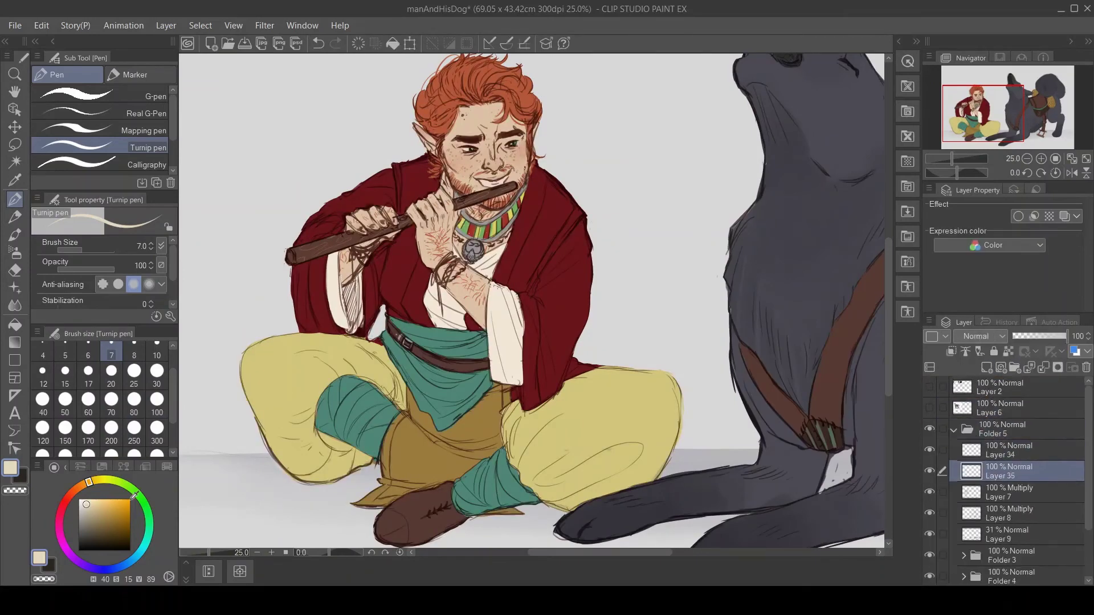
{"action": "scroll", "coordinate": [660, 391], "scroll_direction": "up", "scroll_amount": 3}
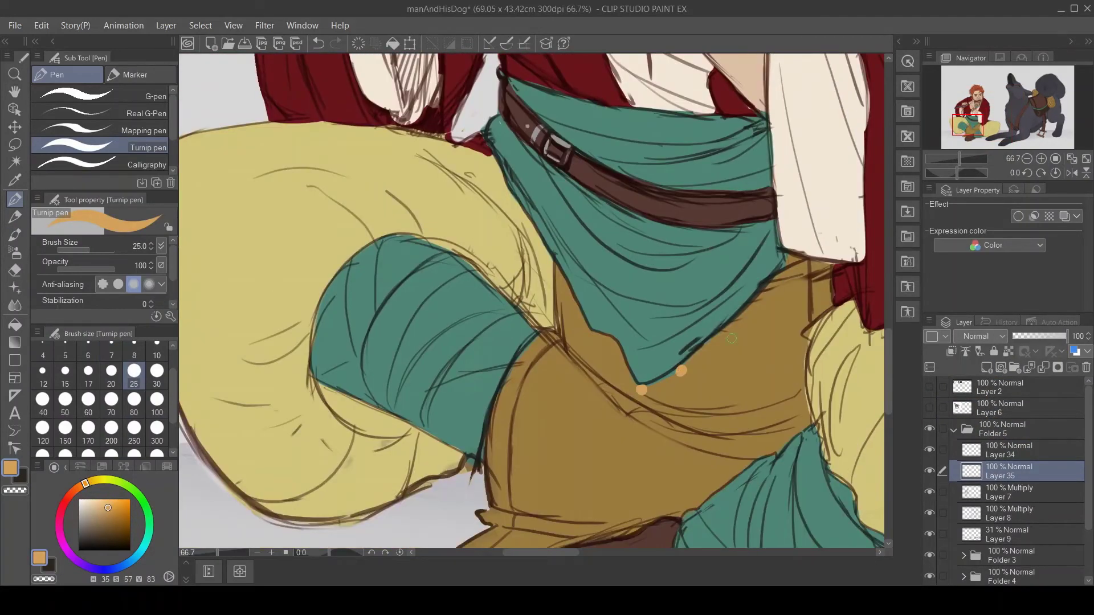
{"action": "key", "text": "ctrl+z"}
- Try a Clothing decoration brush along the sash's lower edge on Layer 35 and undo the stroke
{"action": "left_click", "coordinate": [15, 288]}
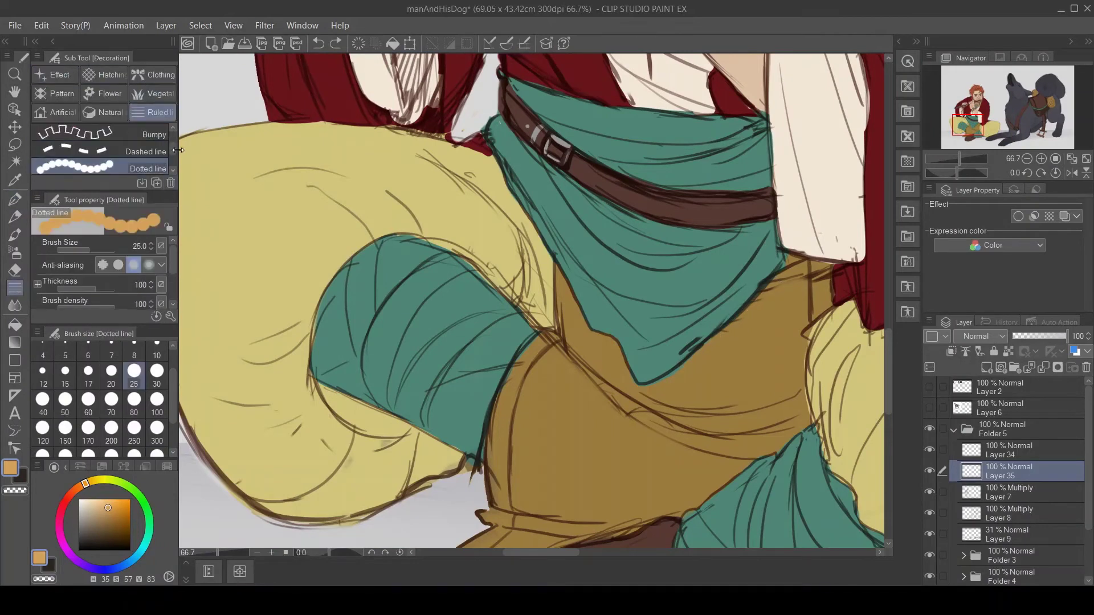
{"action": "left_click", "coordinate": [142, 162]}
{"action": "left_click", "coordinate": [124, 98]}
{"action": "left_click", "coordinate": [153, 75]}
{"action": "left_click_drag", "start_coordinate": [172, 163], "coordinate": [171, 145]}
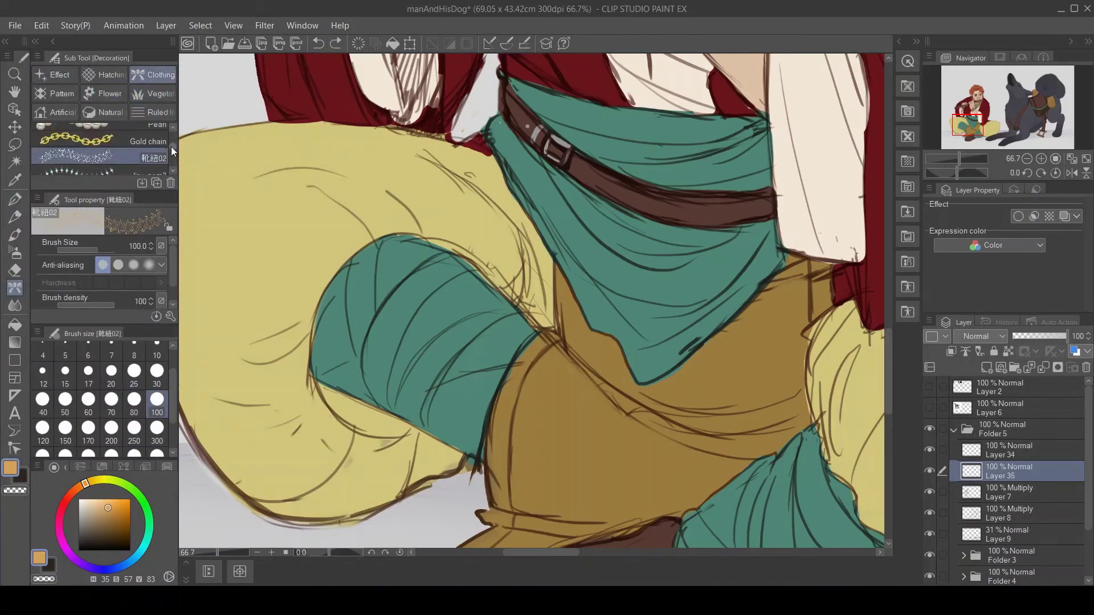
{"action": "left_click", "coordinate": [80, 150]}
{"action": "left_click_drag", "start_coordinate": [481, 149], "coordinate": [666, 395]}
{"action": "key", "text": "ctrl+z"}
- Choose the Dotted line decoration brush and widen its gap to 146
{"action": "left_click", "coordinate": [152, 112]}
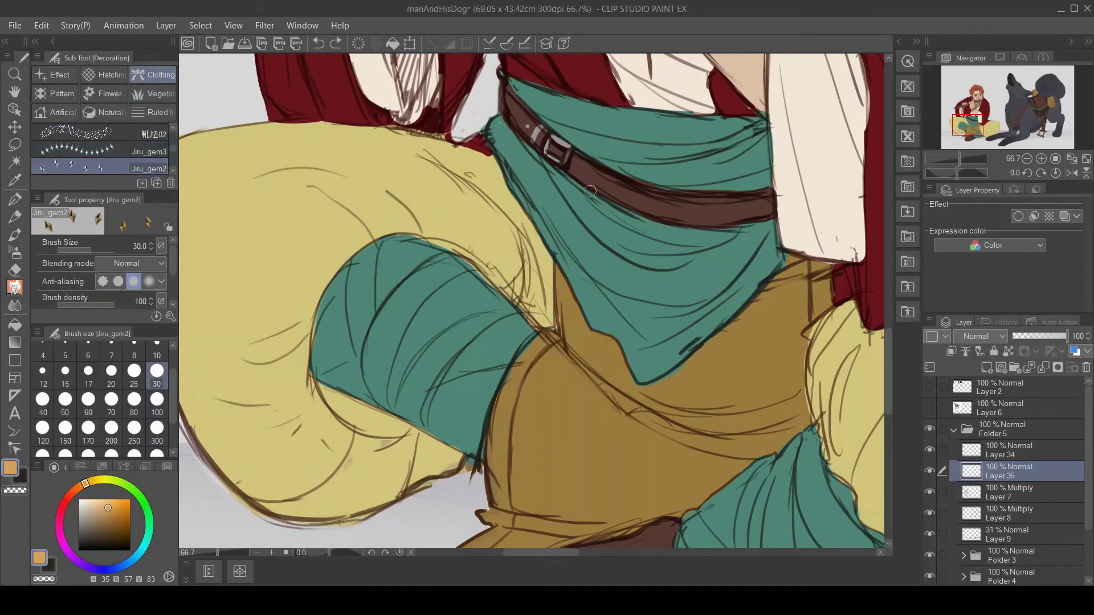
{"action": "left_click", "coordinate": [146, 132]}
{"action": "left_click", "coordinate": [79, 151]}
{"action": "scroll", "coordinate": [131, 309], "scroll_direction": "down", "scroll_amount": 2}
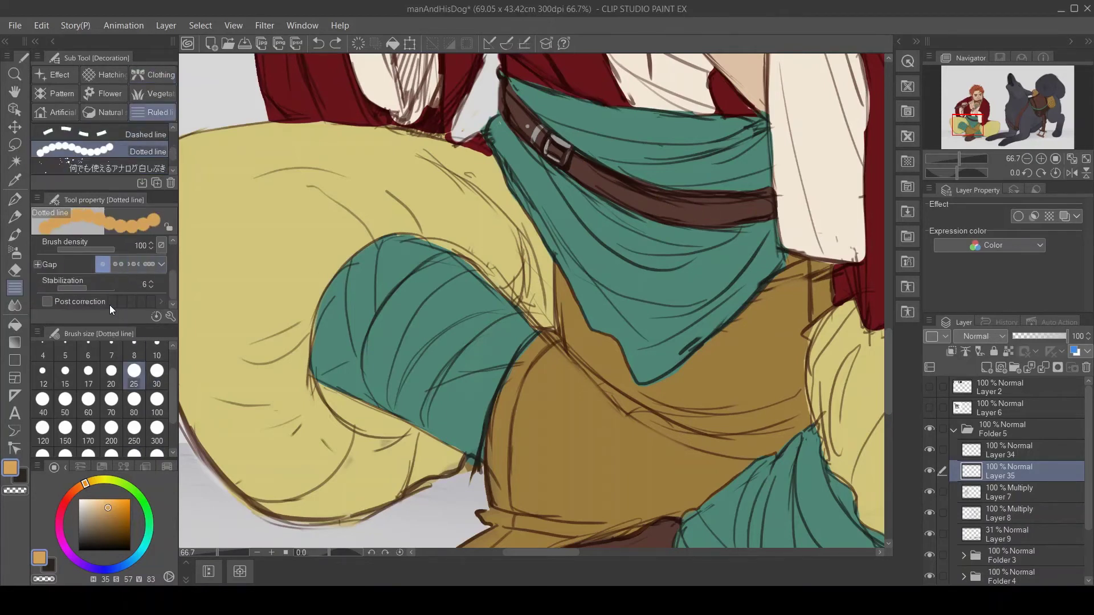
{"action": "left_click", "coordinate": [37, 265]}
{"action": "left_click_drag", "start_coordinate": [74, 281], "coordinate": [151, 282]}
- Draw a row of orange beads along the sash's lower edge on Layer 35 with the Dotted line brush at size 25
{"action": "left_click", "coordinate": [88, 371]}
{"action": "left_click", "coordinate": [157, 371]}
{"action": "mouse_move", "coordinate": [476, 141]}
{"action": "left_mouse_down"}
{"action": "mouse_move", "coordinate": [549, 272]}
{"action": "mouse_move", "coordinate": [794, 253]}
{"action": "left_mouse_up"}
{"action": "key", "text": "ctrl+z"}
{"action": "left_click", "coordinate": [134, 371]}
{"action": "mouse_move", "coordinate": [478, 136]}
{"action": "left_mouse_down"}
{"action": "mouse_move", "coordinate": [590, 333]}
{"action": "mouse_move", "coordinate": [654, 380]}
{"action": "mouse_move", "coordinate": [738, 317]}
{"action": "mouse_move", "coordinate": [795, 254]}
{"action": "left_mouse_up"}
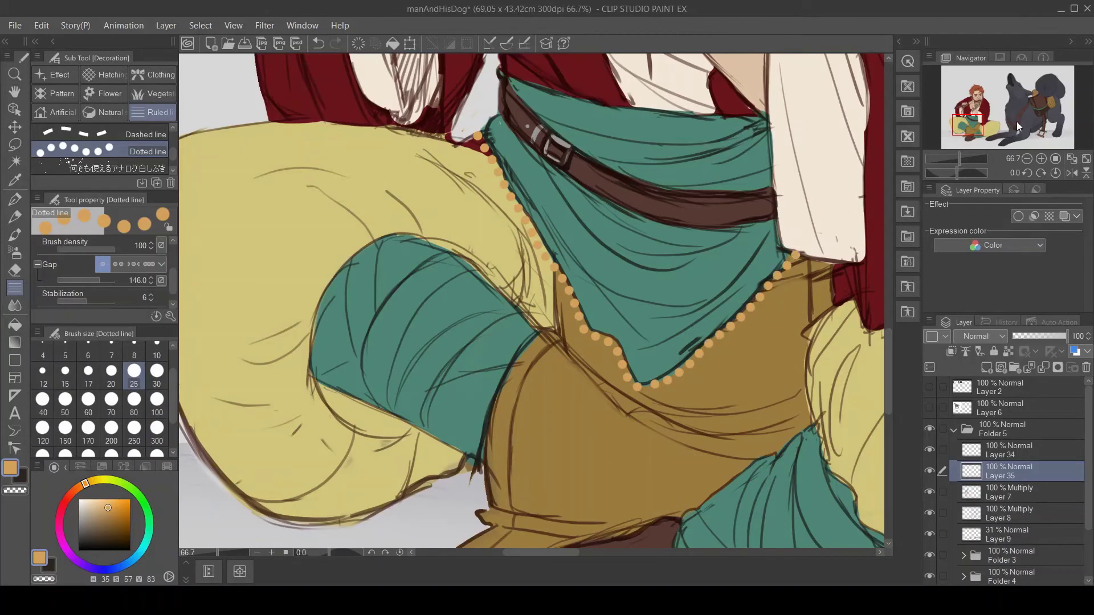
- Clean up the beads with the Hard eraser and give Layer 35 a border effect with a reddish-brown edge color
{"action": "key", "text": "e"}
{"action": "scroll", "coordinate": [1024, 117], "scroll_direction": "down", "scroll_amount": 3}
{"action": "left_click", "coordinate": [1018, 216]}
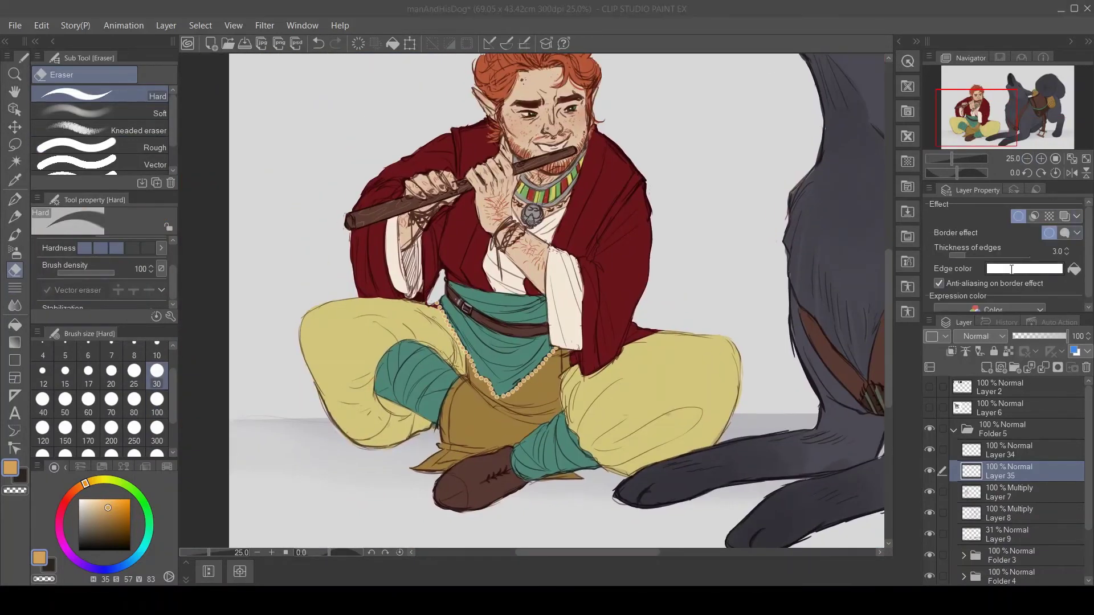
{"action": "left_click", "coordinate": [1011, 269]}
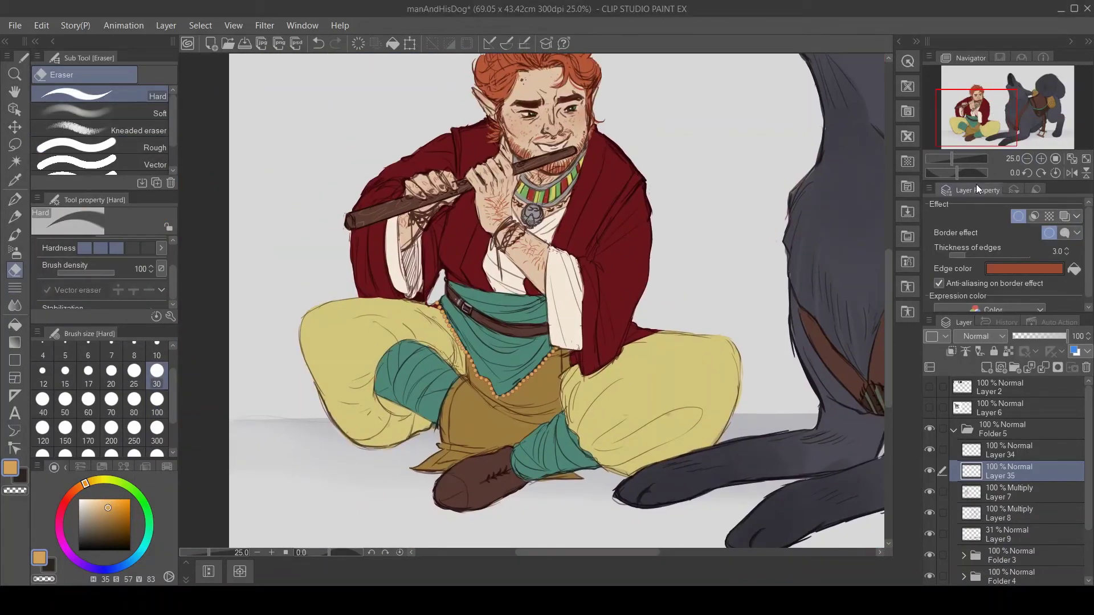
- Draw a yellow tassel fringe hanging from the sash's orange beads on new Layer 36, using the Turnip pen at size 10
{"action": "key", "text": "ctrl+shift+n"}
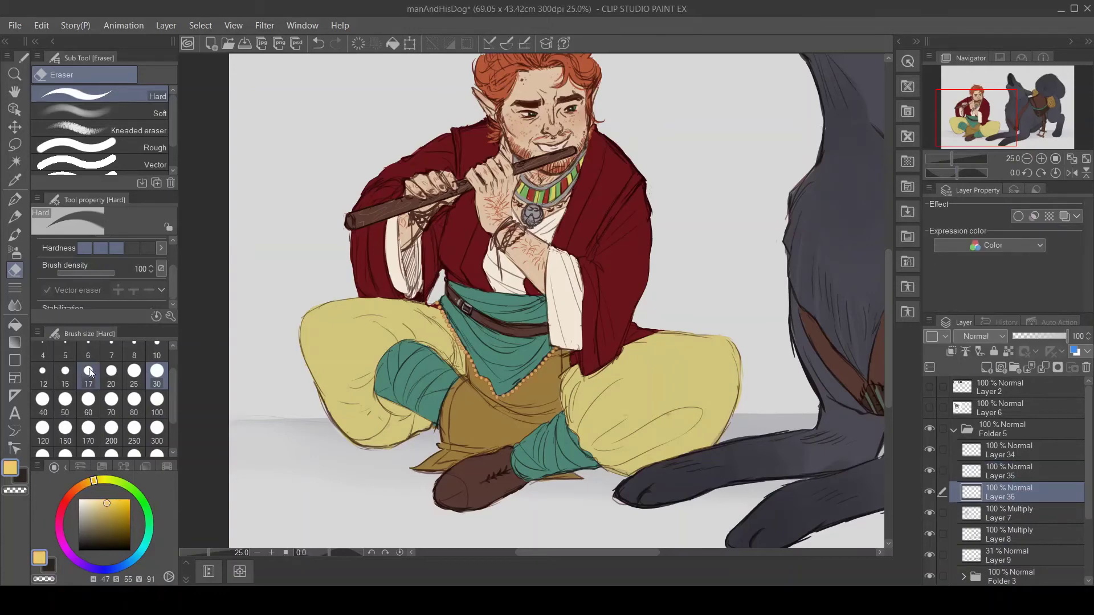
{"action": "key", "text": "p"}
{"action": "scroll", "coordinate": [466, 390], "scroll_direction": "up", "scroll_amount": 3}
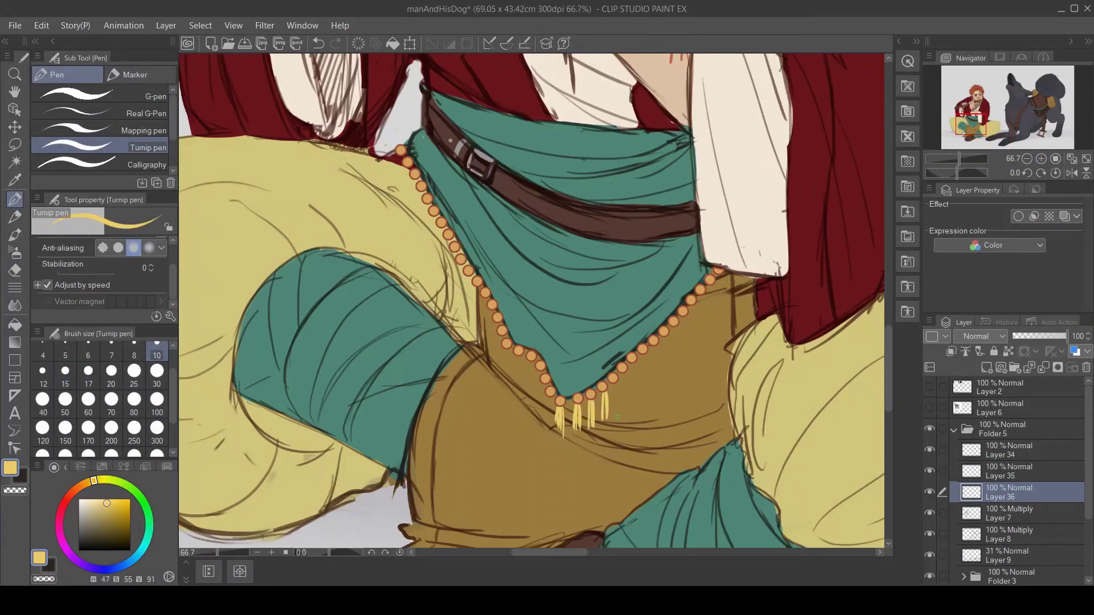
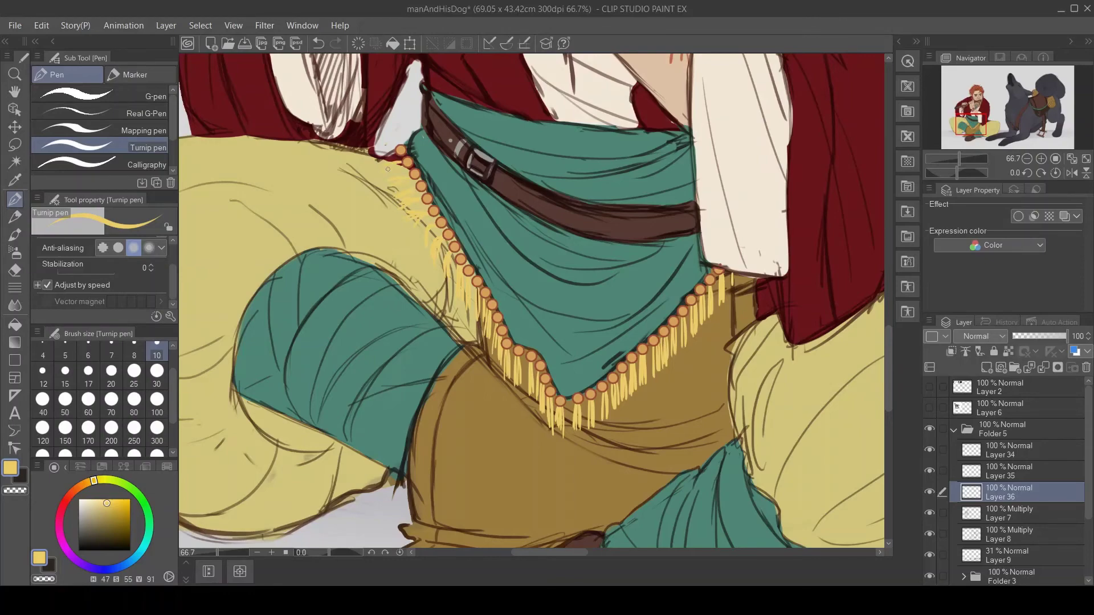
{"action": "left_click", "coordinate": [1026, 159]}
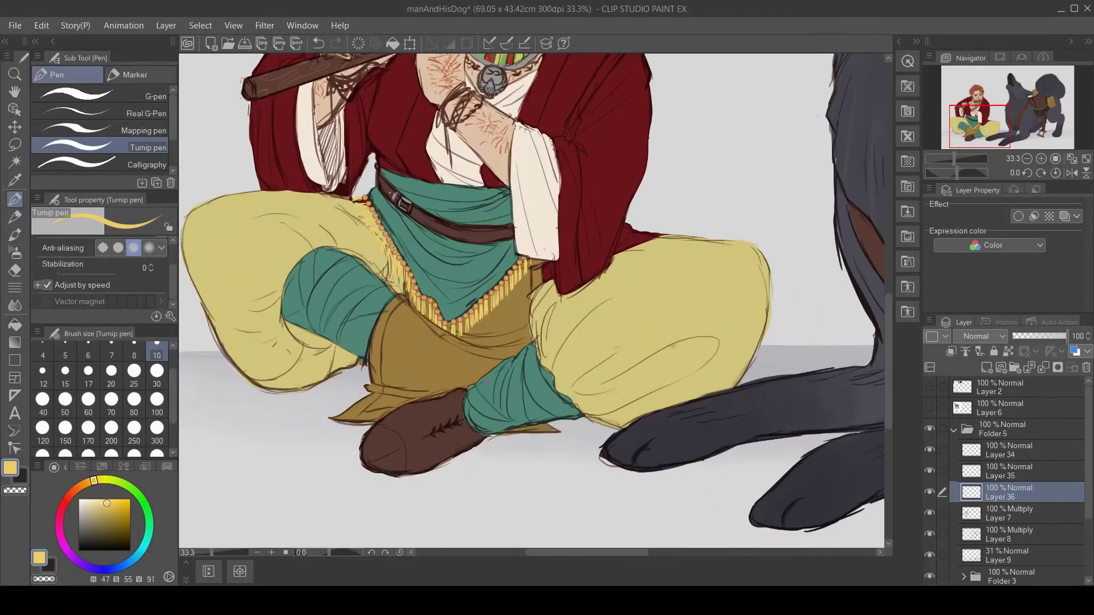
- Give the fringe on Layer 36 a border effect 1.9 thick with a dark red edge color
{"action": "key", "text": "ctrl+plus"}
{"action": "key", "text": "ctrl+minus"}
{"action": "key", "text": "ctrl+minus"}
{"action": "key", "text": "ctrl+minus"}
{"action": "left_click", "coordinate": [1018, 216]}
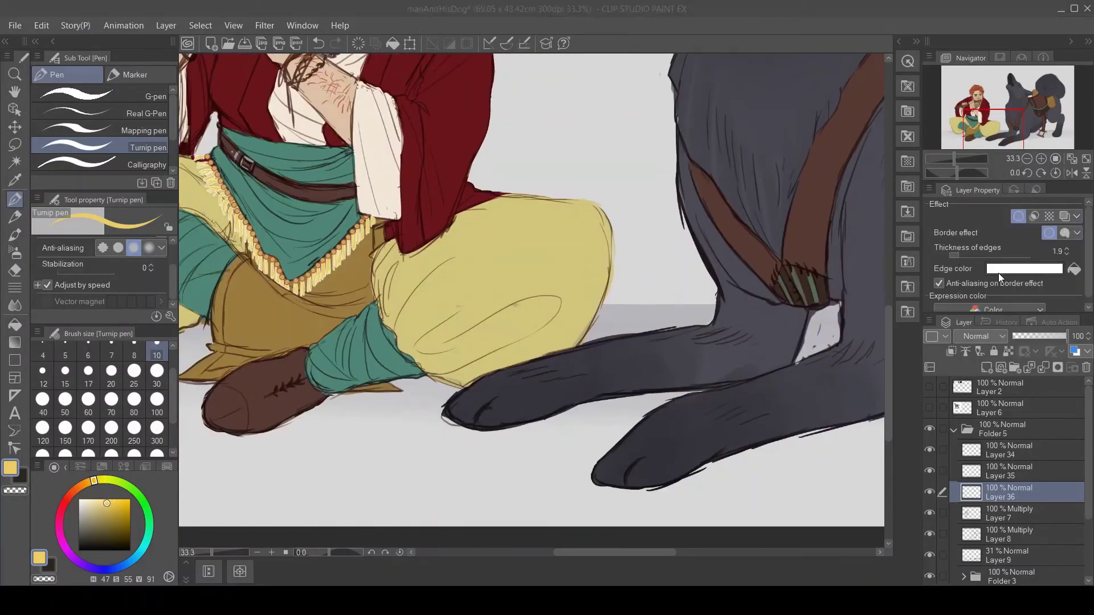
{"action": "left_click_drag", "start_coordinate": [975, 106], "coordinate": [1046, 85]}
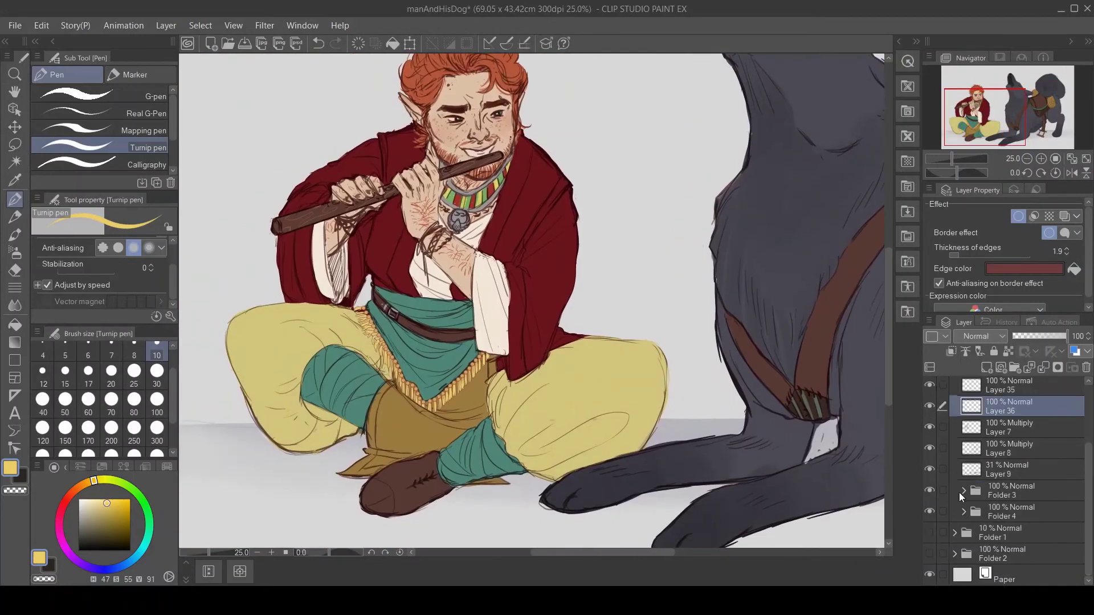
- Paint orange vertical stripes across the teal sash on Layer 28 with the Turnip pen at size 30
{"action": "scroll", "coordinate": [959, 492], "scroll_direction": "up", "scroll_amount": 2}
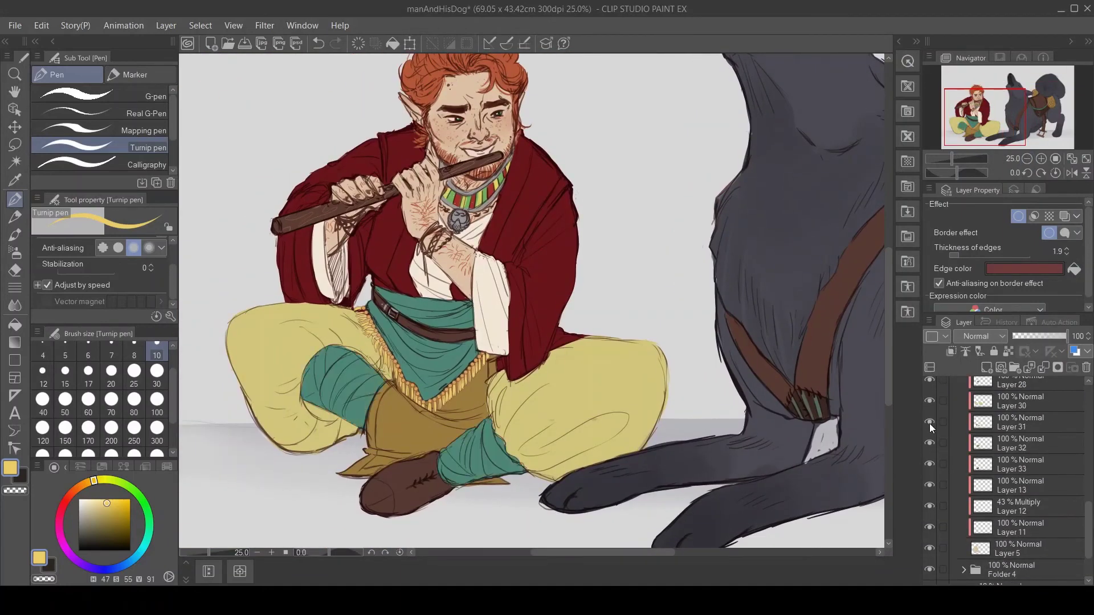
{"action": "left_click", "coordinate": [1014, 388]}
{"action": "key", "text": "ctrl+plus"}
{"action": "left_click", "coordinate": [157, 371]}
{"action": "left_click_drag", "start_coordinate": [98, 484], "coordinate": [85, 483]}
{"action": "left_click_drag", "start_coordinate": [493, 251], "coordinate": [490, 278]}
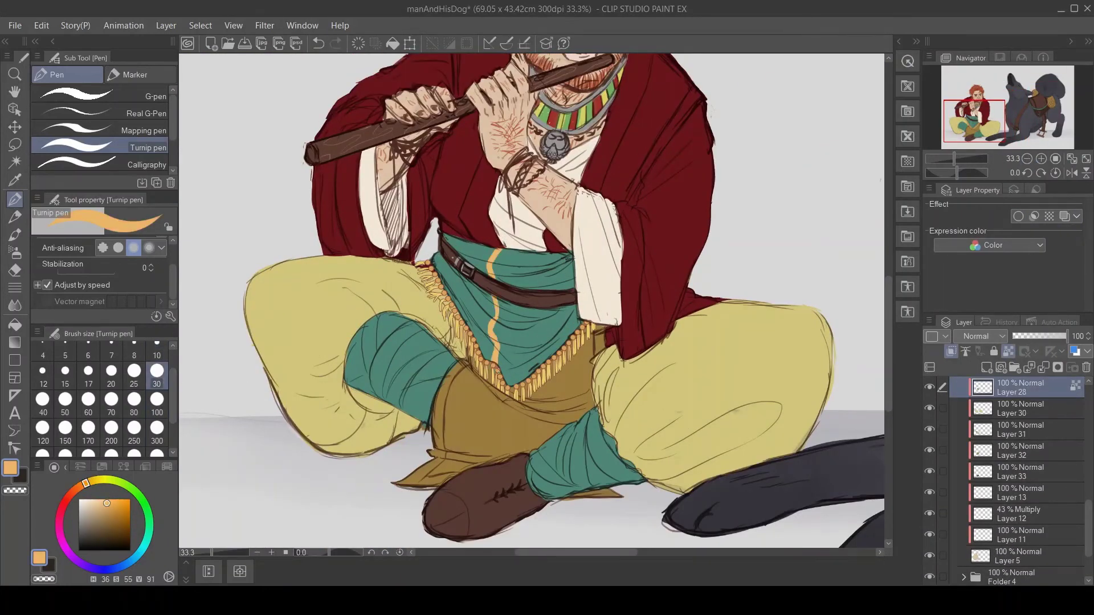
{"action": "left_click_drag", "start_coordinate": [570, 190], "coordinate": [577, 244]}
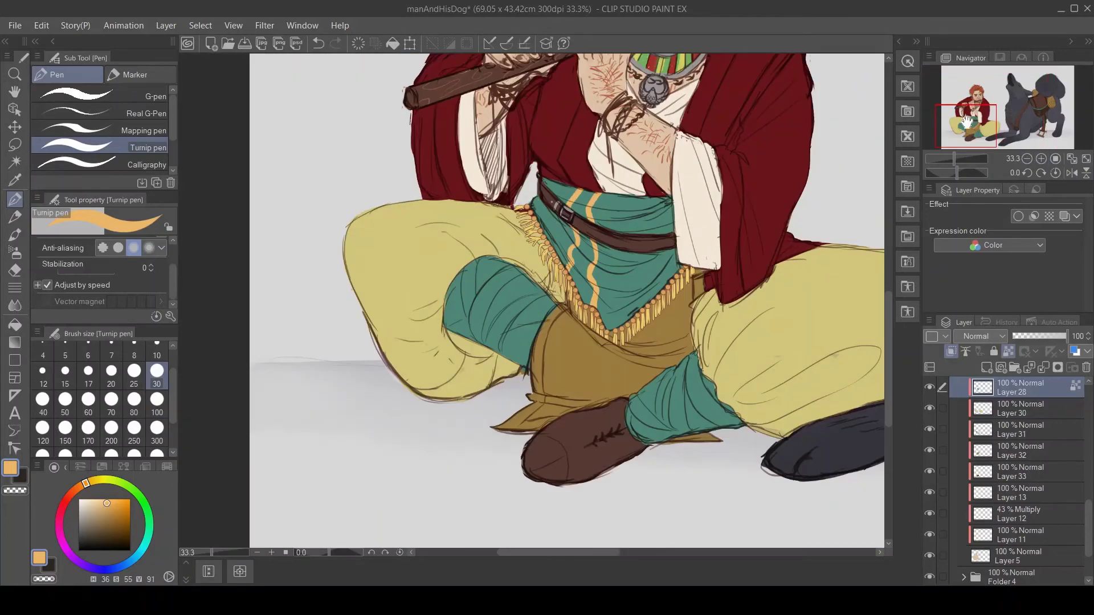
{"action": "left_click_drag", "start_coordinate": [966, 121], "coordinate": [968, 117]}
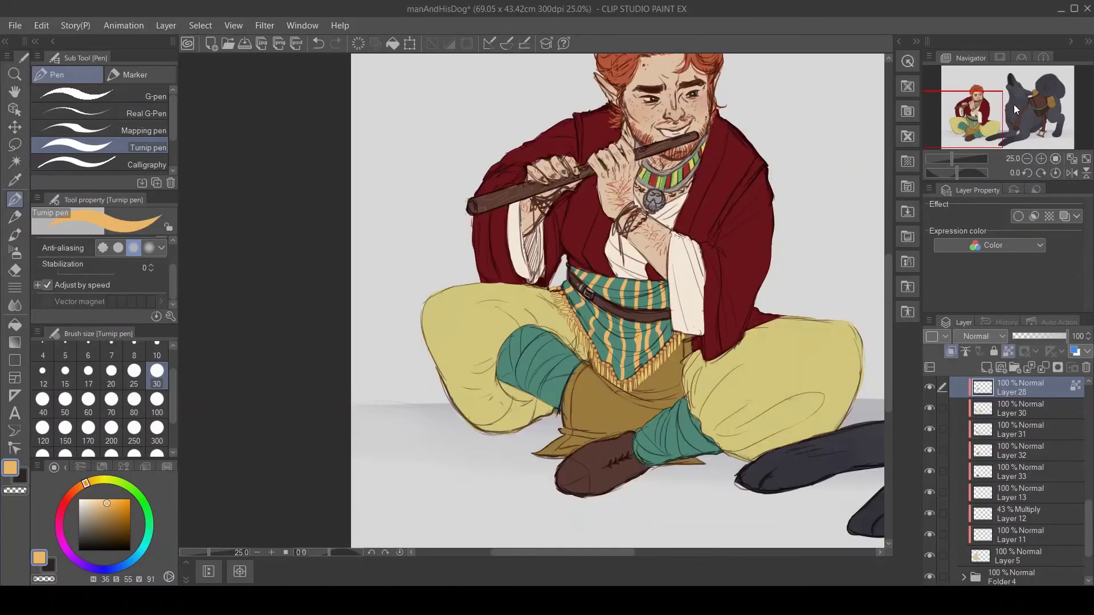
{"action": "left_click", "coordinate": [1072, 159]}
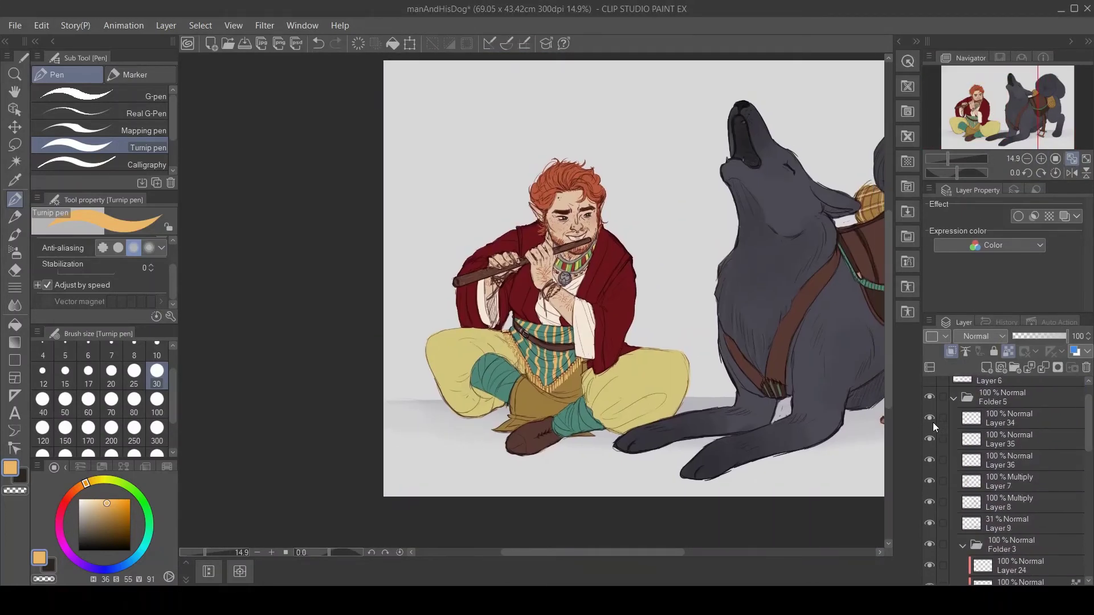
- Add green bead bracelets on both wrists and gray beads below the necklace on new Layer 37, using the Dotted line brush at size 15 and gap 168.2
{"action": "left_click", "coordinate": [19, 291]}
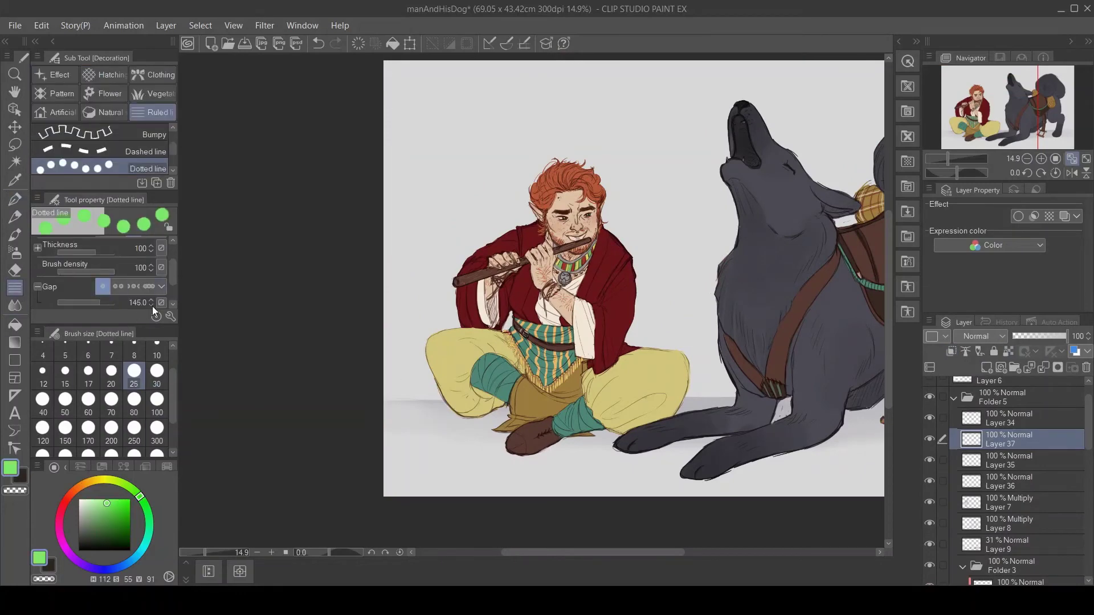
{"action": "scroll", "coordinate": [532, 274], "scroll_direction": "up", "scroll_amount": 5}
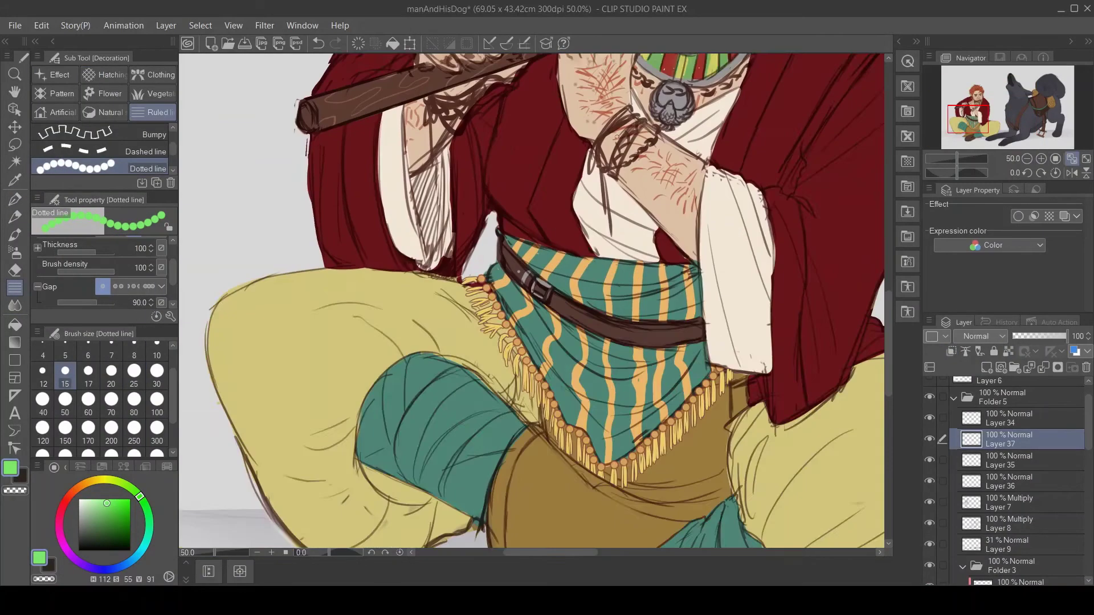
{"action": "left_click_drag", "start_coordinate": [95, 302], "coordinate": [103, 302]}
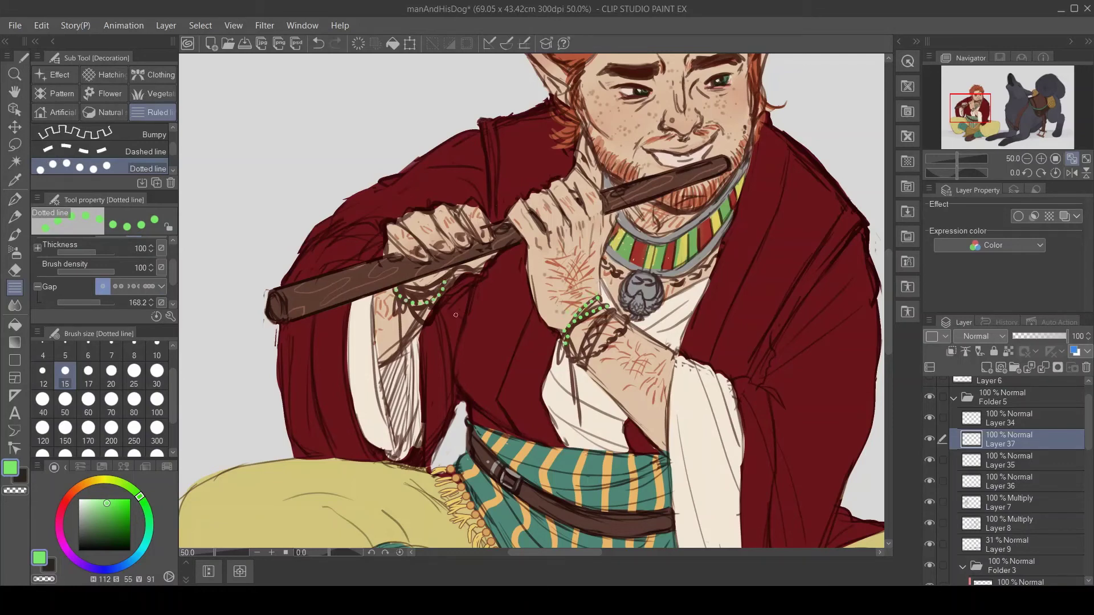
{"action": "left_click", "coordinate": [669, 234], "text": "alt"}
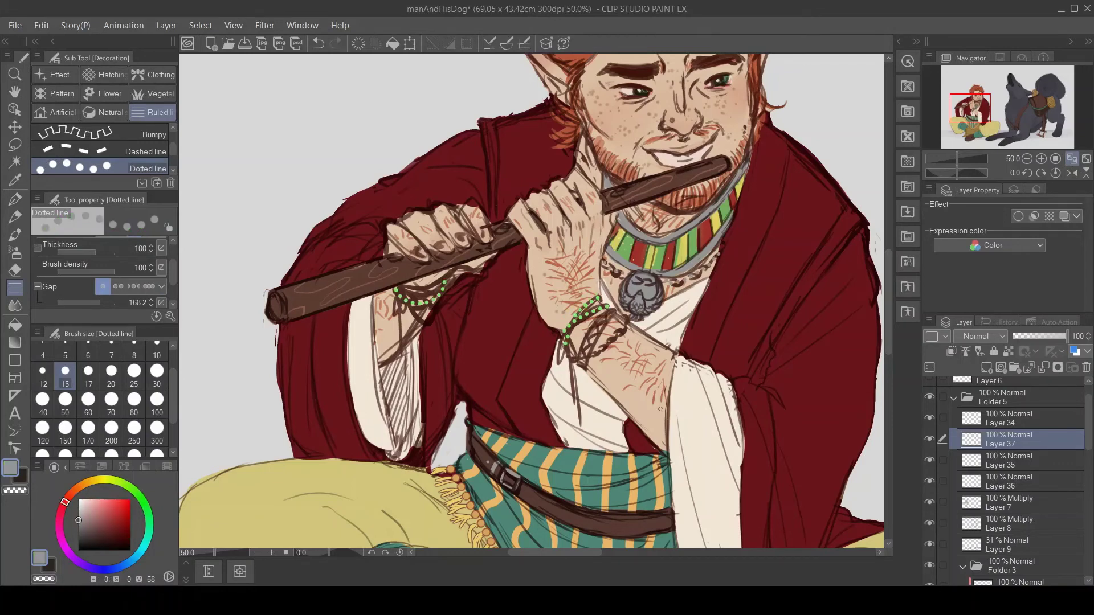
- Give Layer 37 a border effect with a muted red edge and recolor the bracelet beads teal, yellow and red with the Darker pencil at size 30
{"action": "left_click", "coordinate": [764, 271], "text": "alt"}
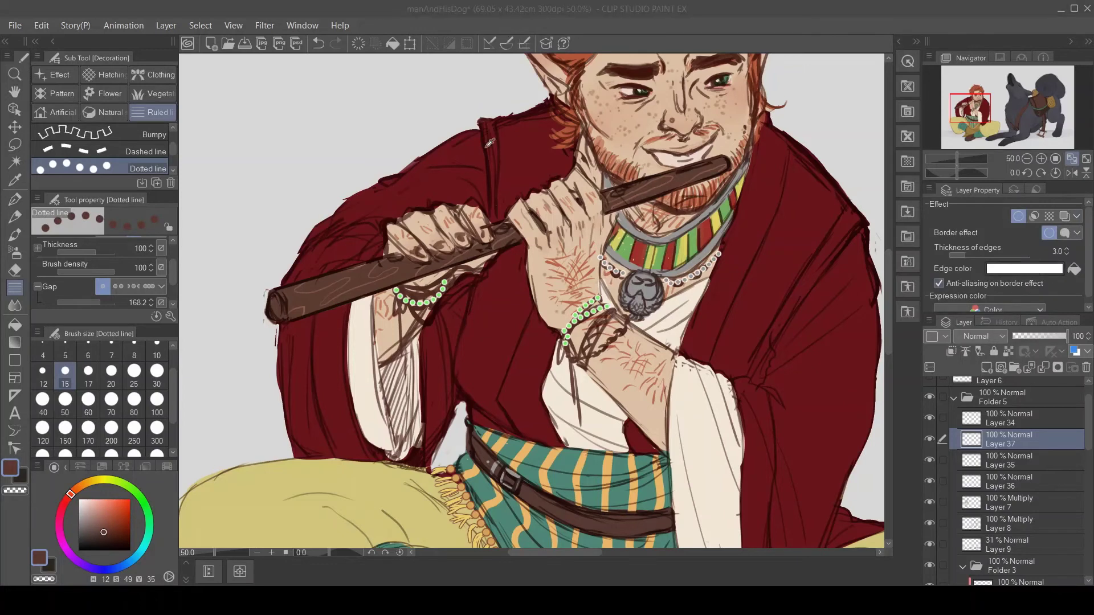
{"action": "left_click", "coordinate": [17, 218]}
{"action": "left_click", "coordinate": [157, 371]}
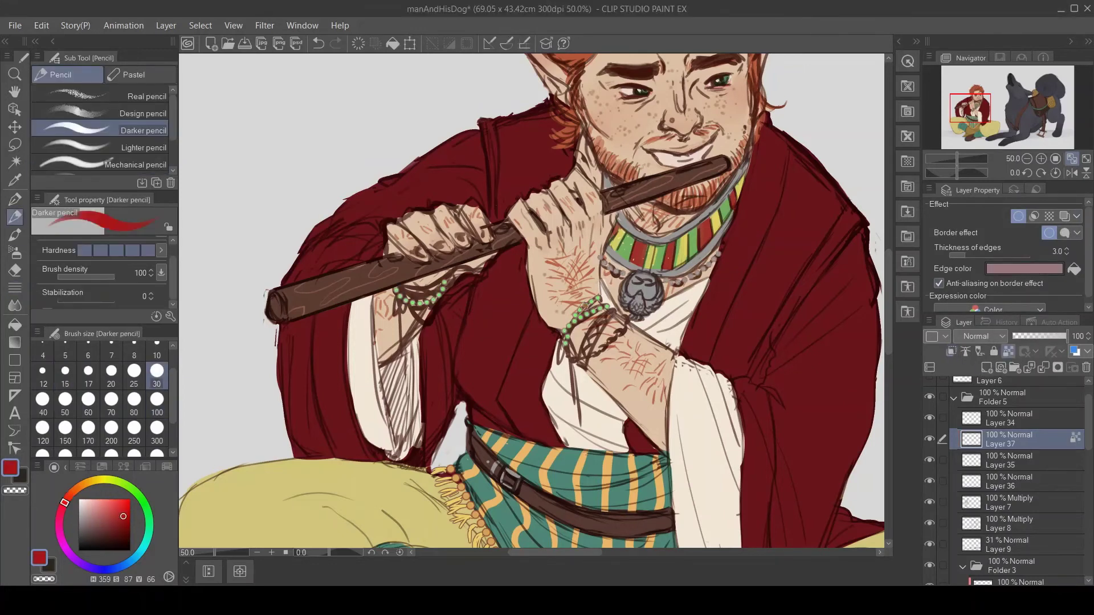
{"action": "left_click", "coordinate": [587, 313], "text": "alt"}
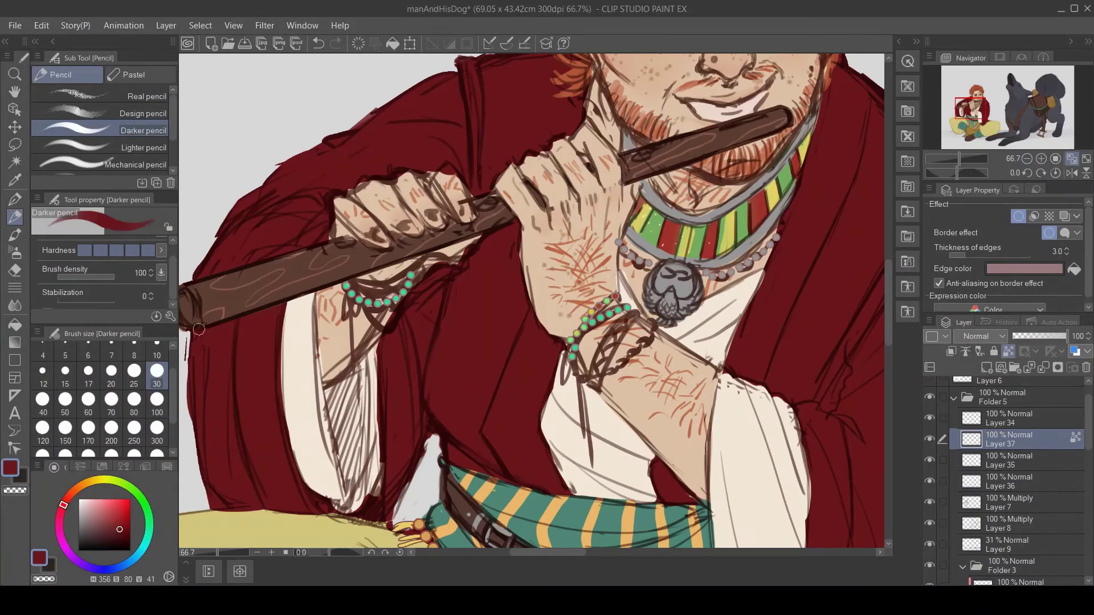
- Draw a golden lattice bracelet with teal details on new Layer 38, using the Darker pencil at size 10 and a dark red border effect
{"action": "left_click", "coordinate": [986, 367]}
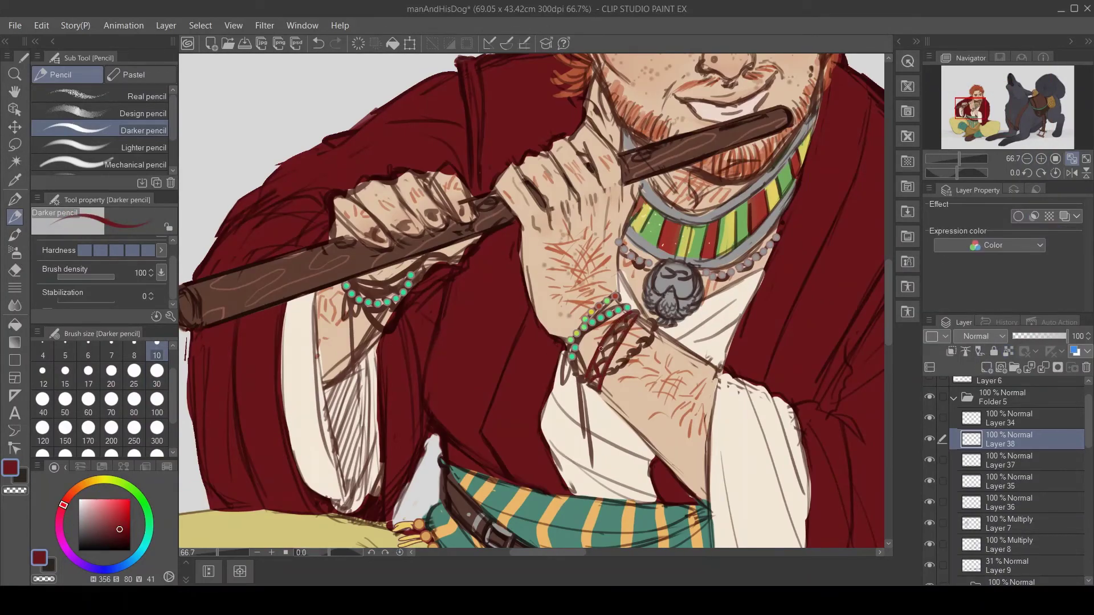
{"action": "left_click", "coordinate": [1008, 353]}
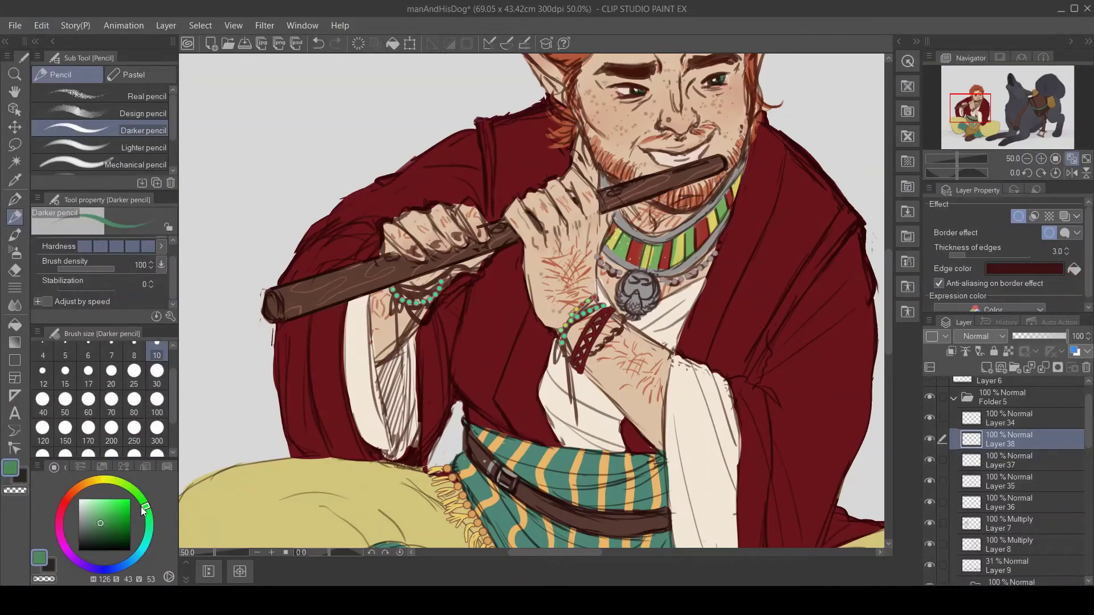
{"action": "left_click", "coordinate": [98, 481]}
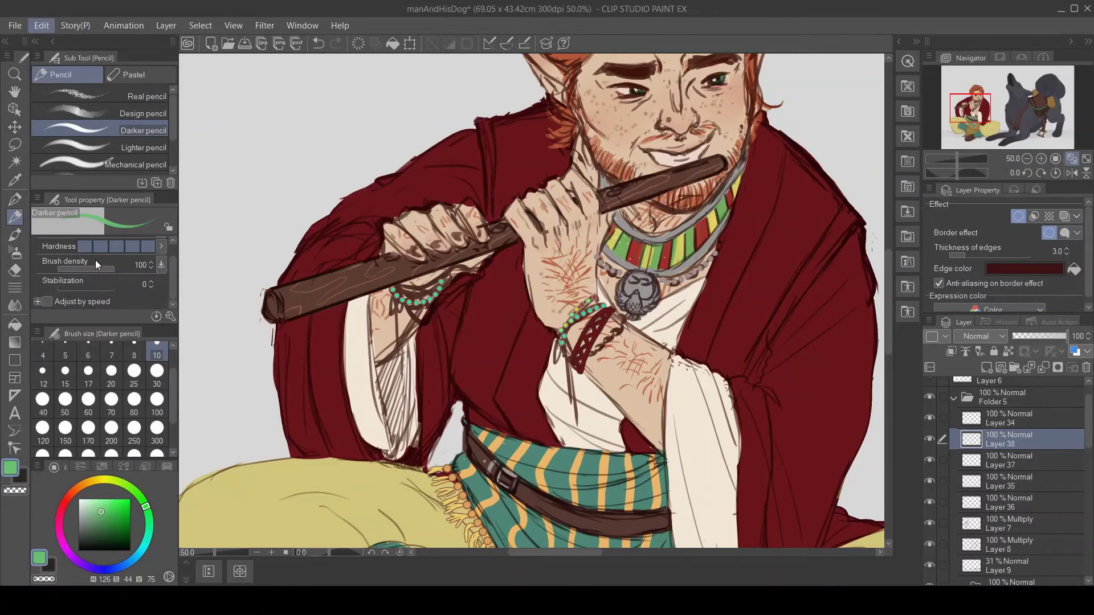
{"action": "left_click", "coordinate": [87, 493]}
{"action": "key", "text": "ctrl+alt+0"}
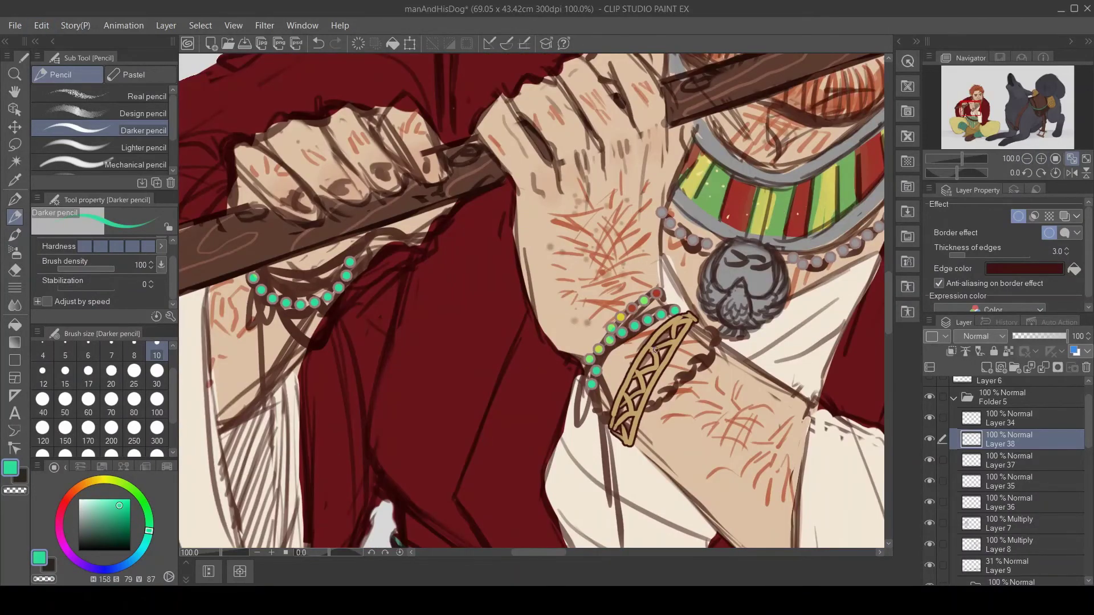
{"action": "left_click", "coordinate": [1027, 159]}
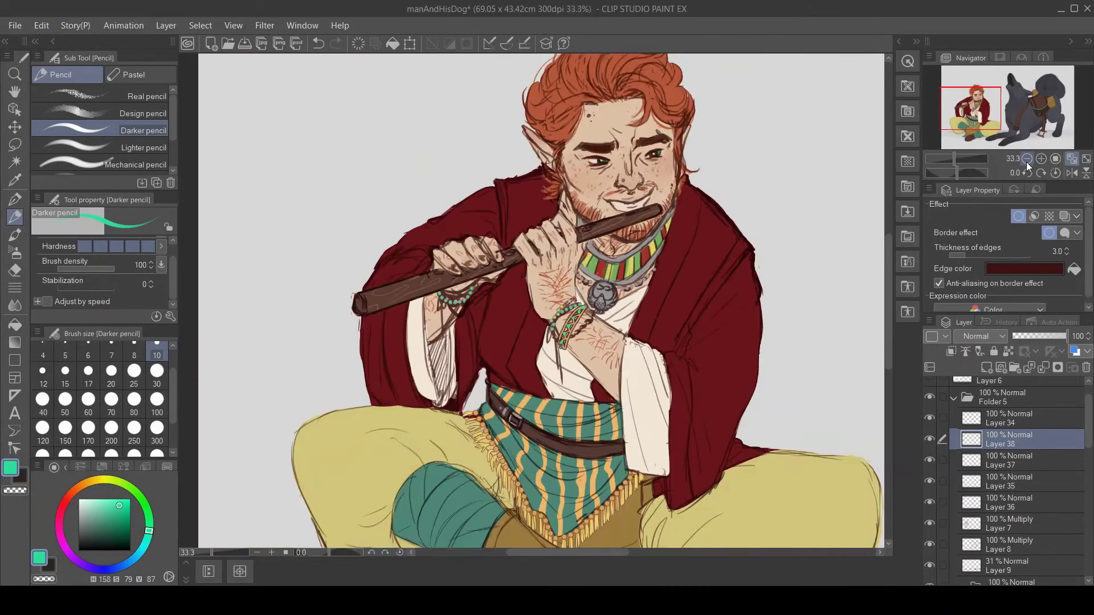
{"action": "left_click", "coordinate": [1017, 111]}
- Group Layers 35 to 38, which hold the beads, fringe and bracelets, into one folder
{"action": "left_click", "coordinate": [1008, 524]}
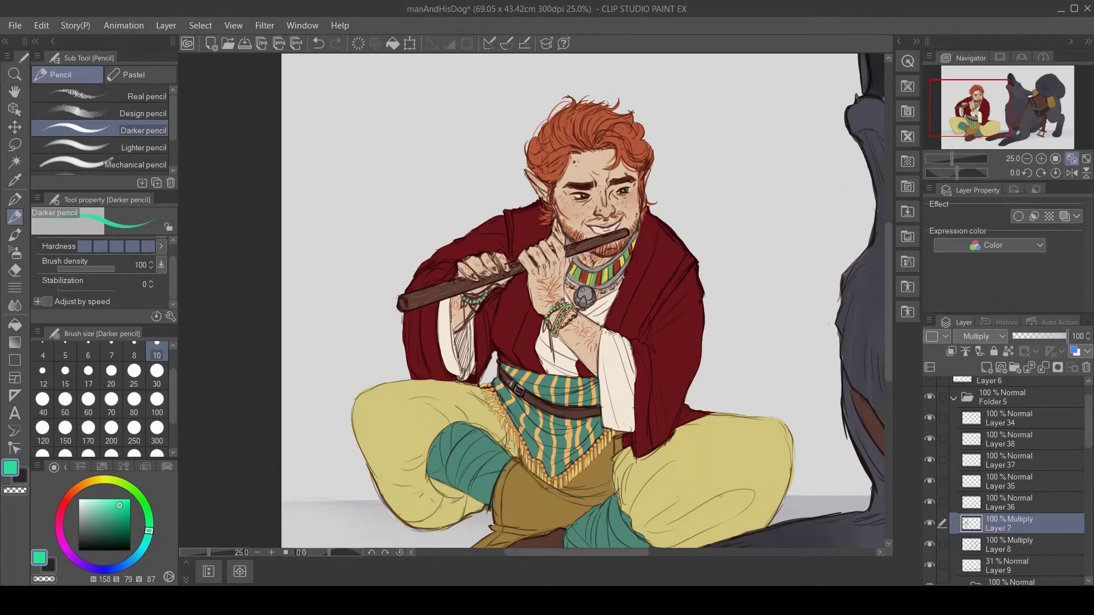
{"action": "left_click", "coordinate": [968, 442]}
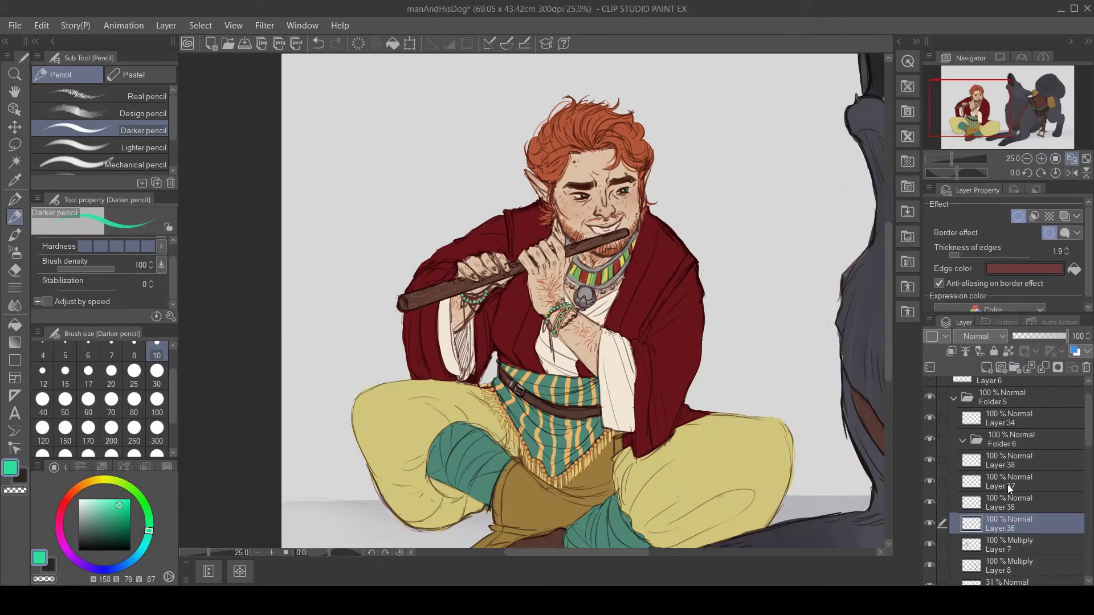
{"action": "left_click", "coordinate": [1007, 502], "text": "shift"}
{"action": "key", "text": "ctrl+g"}
- Draw gray braided bracelets on both wrists on new Layer 39 with the Turnip pen at size 15, adding a dark border effect
{"action": "key", "text": "ctrl+shift+n"}
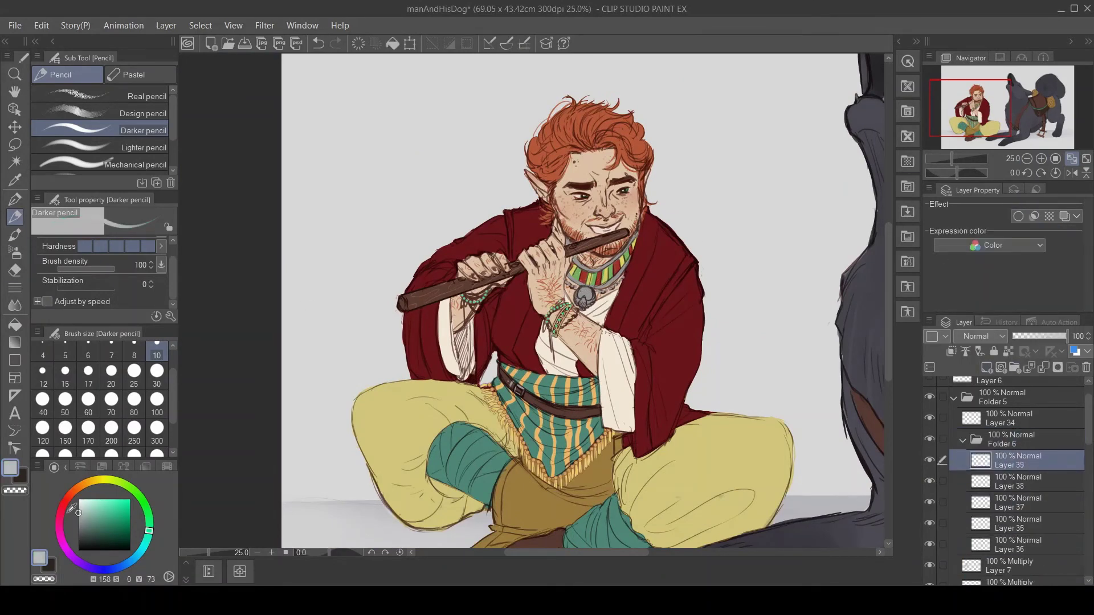
{"action": "key", "text": "p"}
{"action": "scroll", "coordinate": [528, 300], "scroll_direction": "up", "scroll_amount": 3}
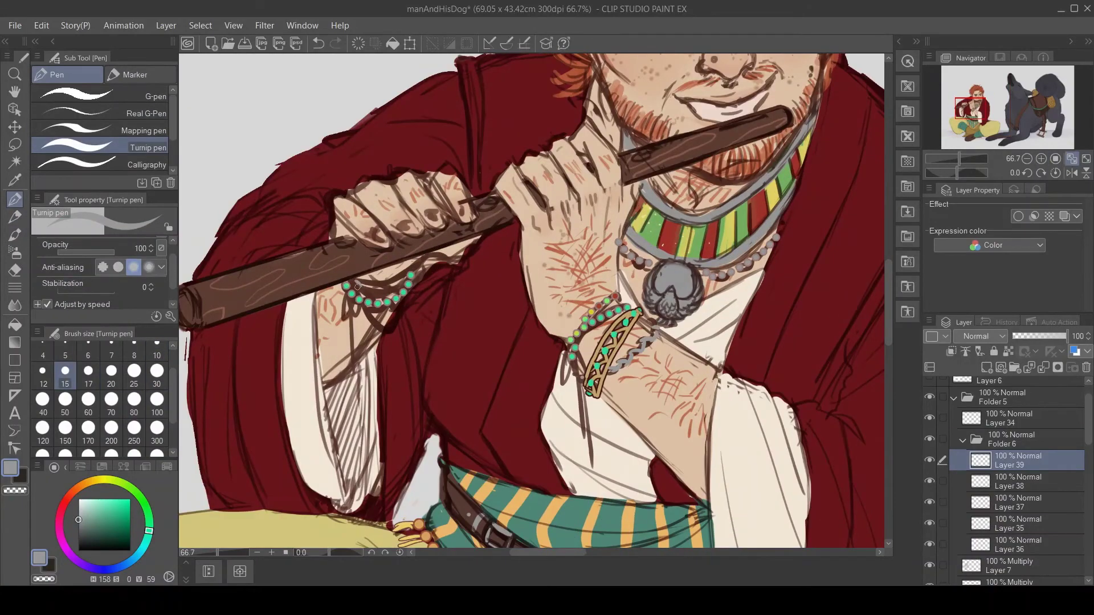
{"action": "left_click", "coordinate": [1018, 216]}
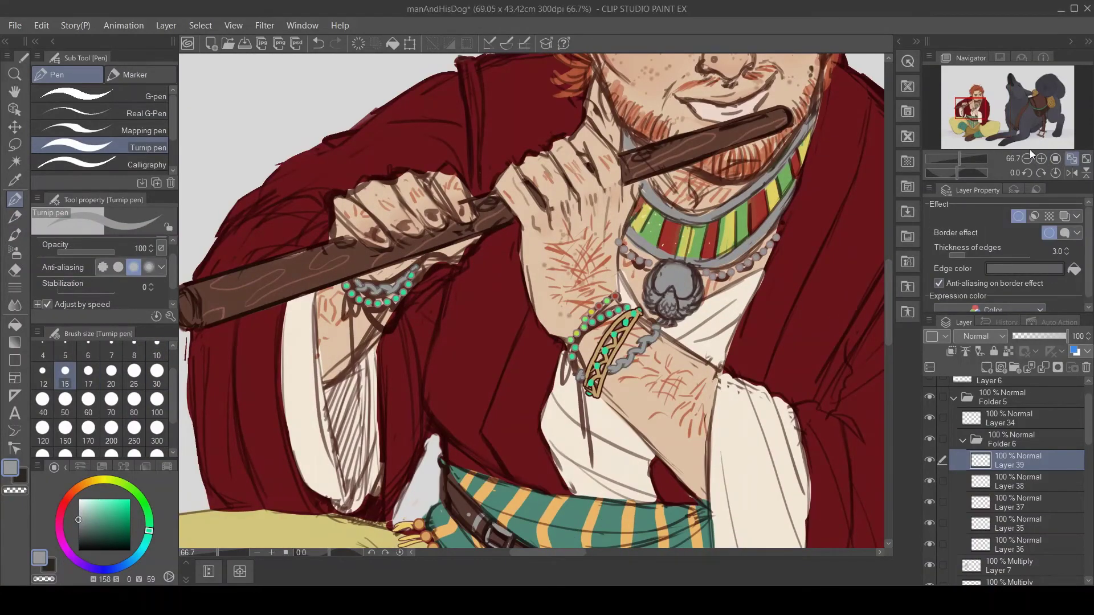
- Paint a yellow trim along the red robe's front opening on new clipped Layer 40 above Layer 27, using the Turnip pen at size 100
{"action": "left_click", "coordinate": [1027, 159]}
{"action": "mouse_move", "coordinate": [977, 108]}
{"action": "left_mouse_down"}
{"action": "mouse_move", "coordinate": [991, 110]}
{"action": "mouse_move", "coordinate": [977, 114]}
{"action": "left_mouse_up"}
{"action": "scroll", "coordinate": [1014, 478], "scroll_direction": "up", "scroll_amount": 3}
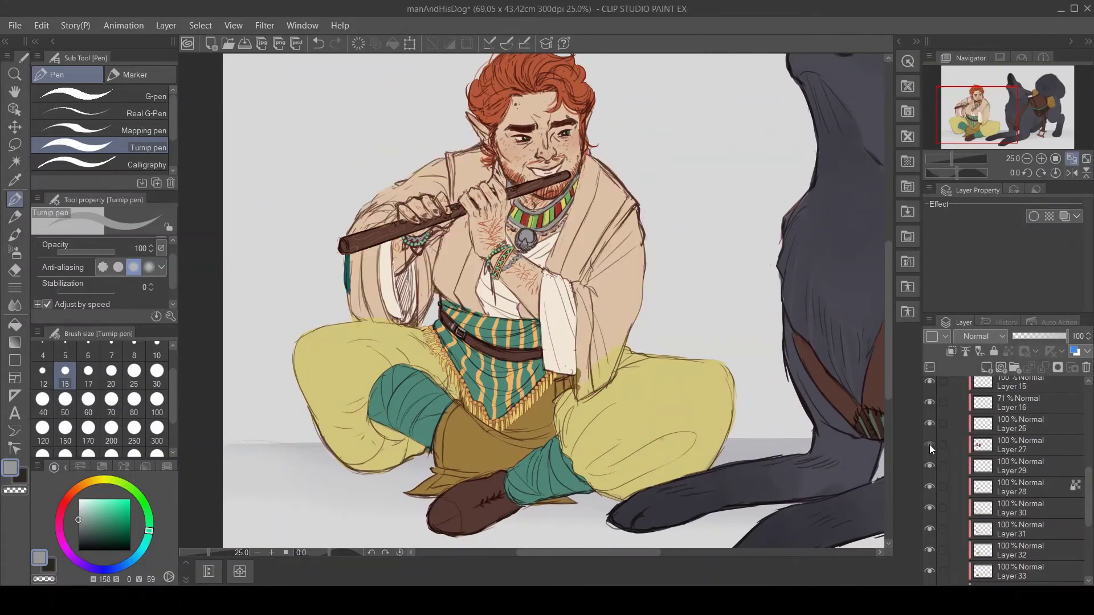
{"action": "left_click", "coordinate": [1019, 445]}
{"action": "key", "text": "ctrl+shift+n"}
{"action": "left_click", "coordinate": [157, 399]}
{"action": "left_click", "coordinate": [99, 480]}
{"action": "left_click_drag", "start_coordinate": [593, 153], "coordinate": [561, 244]}
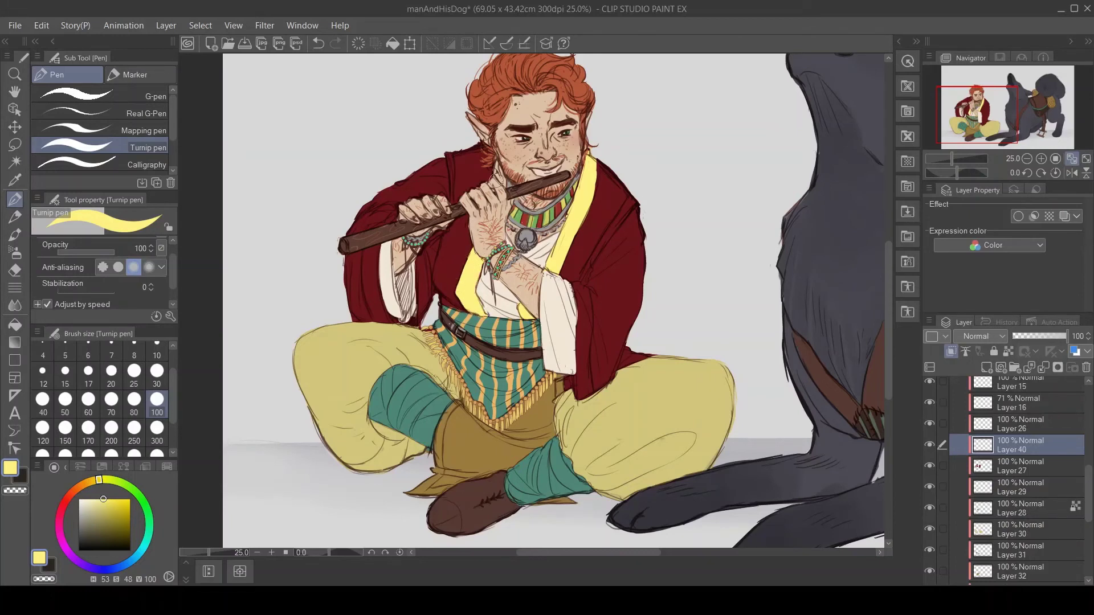
- Continue the yellow trim around the edges of both robe sleeves on Layer 40
{"action": "left_click_drag", "start_coordinate": [572, 375], "coordinate": [578, 289]}
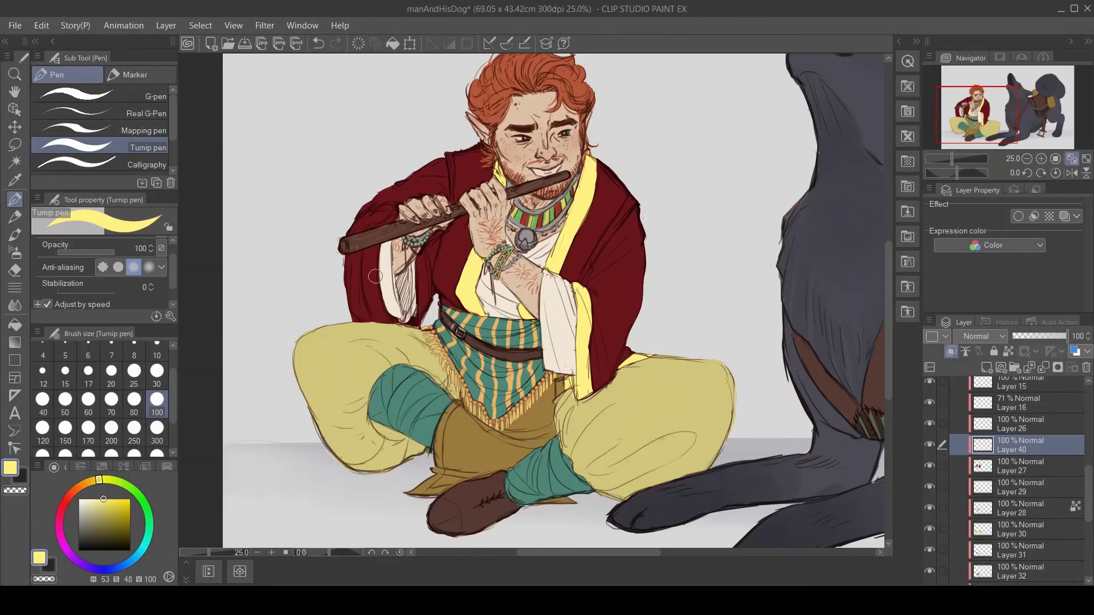
{"action": "left_click_drag", "start_coordinate": [375, 276], "coordinate": [396, 314]}
{"action": "left_click_drag", "start_coordinate": [419, 244], "coordinate": [400, 318]}
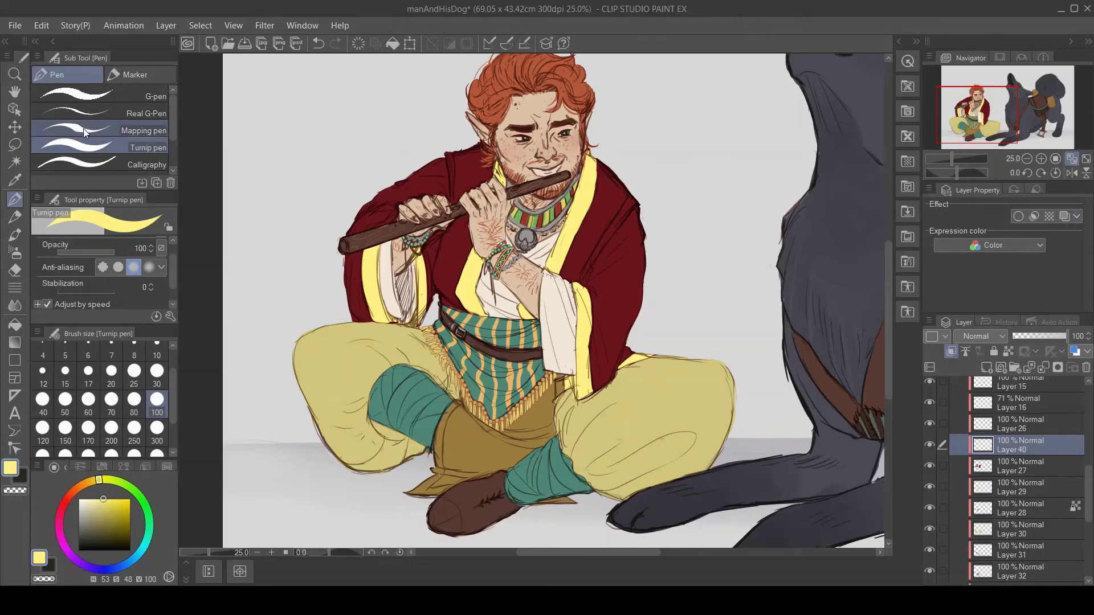
- Try a pale orange color for the robe's trim on Layer 40
{"action": "left_click", "coordinate": [89, 482]}
{"action": "left_click", "coordinate": [100, 505]}
{"action": "key", "text": "alt+Delete"}
{"action": "key", "text": "ctrl+z"}
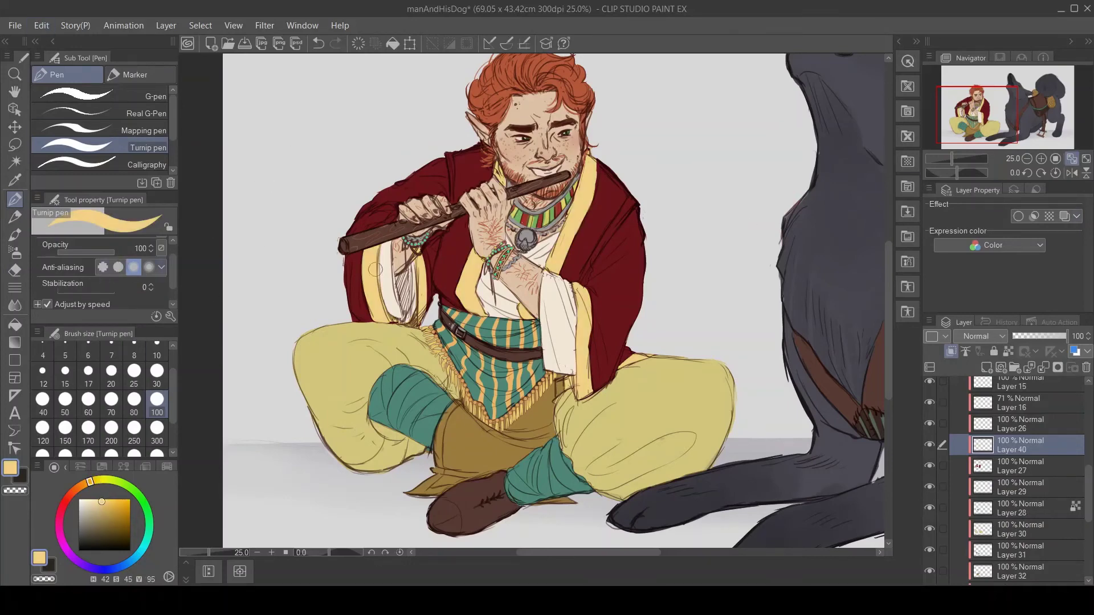
- Recolor the robe's trim on Layer 40 dark maroon and switch to the Hard eraser
{"action": "key", "text": "alt+Delete"}
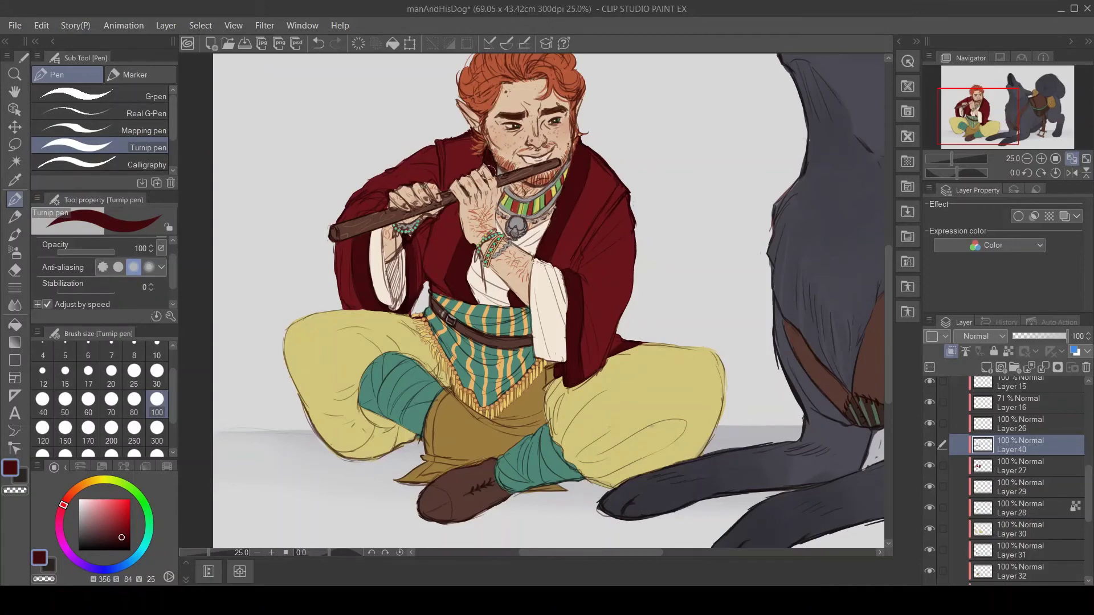
{"action": "key", "text": "e"}
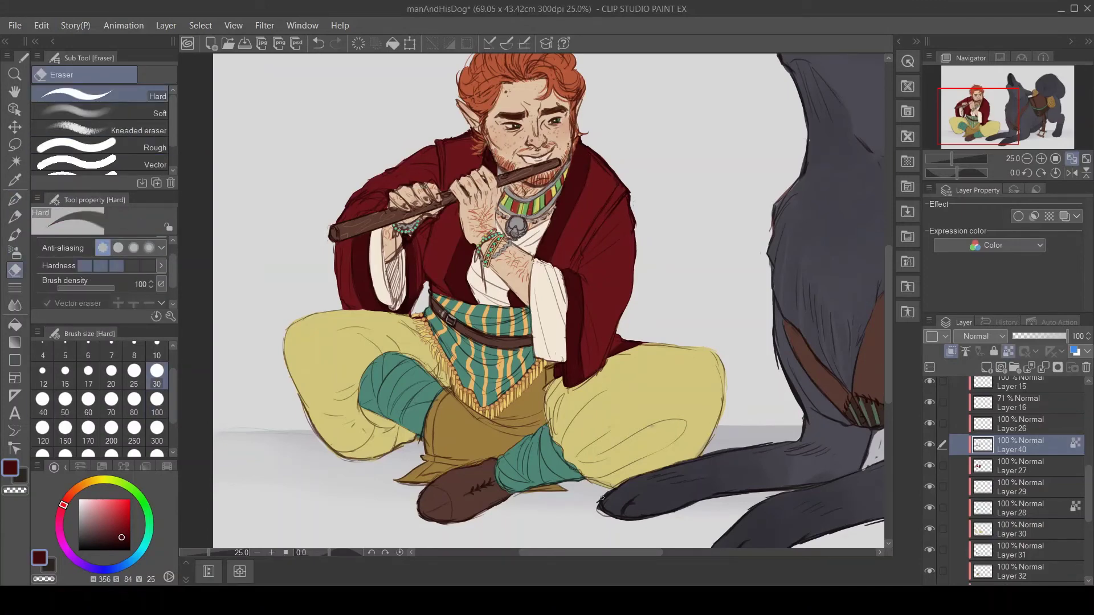
- Try the Border 5 pattern brush in light yellow at size 200 on the robe's maroon trim
{"action": "key", "text": "b"}
{"action": "scroll", "coordinate": [150, 164], "scroll_direction": "down", "scroll_amount": 3}
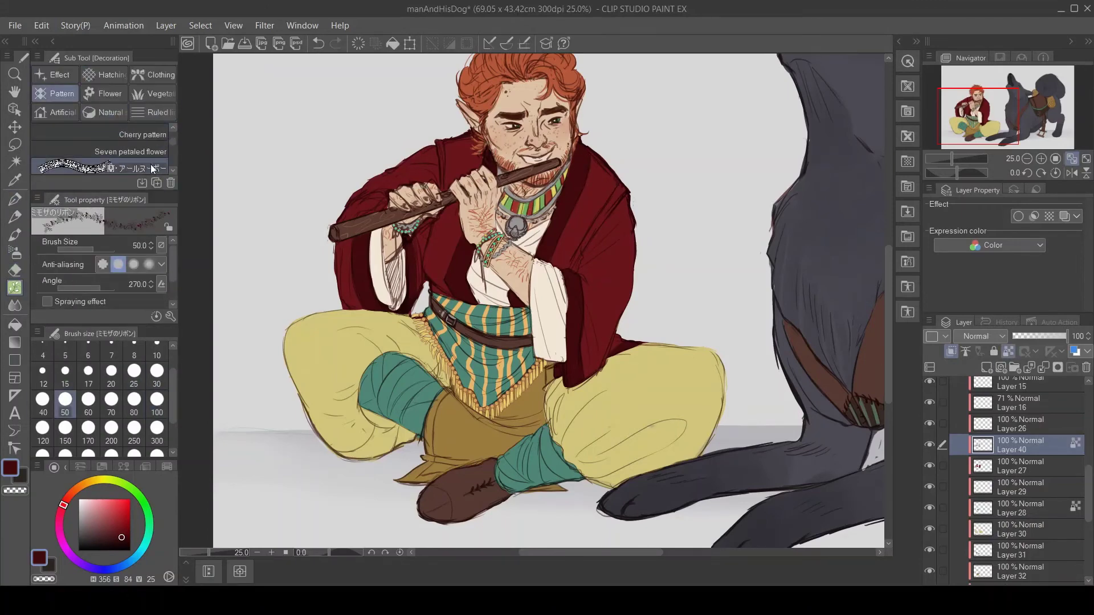
{"action": "scroll", "coordinate": [169, 166], "scroll_direction": "up", "scroll_amount": 2}
{"action": "left_click", "coordinate": [165, 133]}
{"action": "left_click", "coordinate": [319, 342], "text": "alt"}
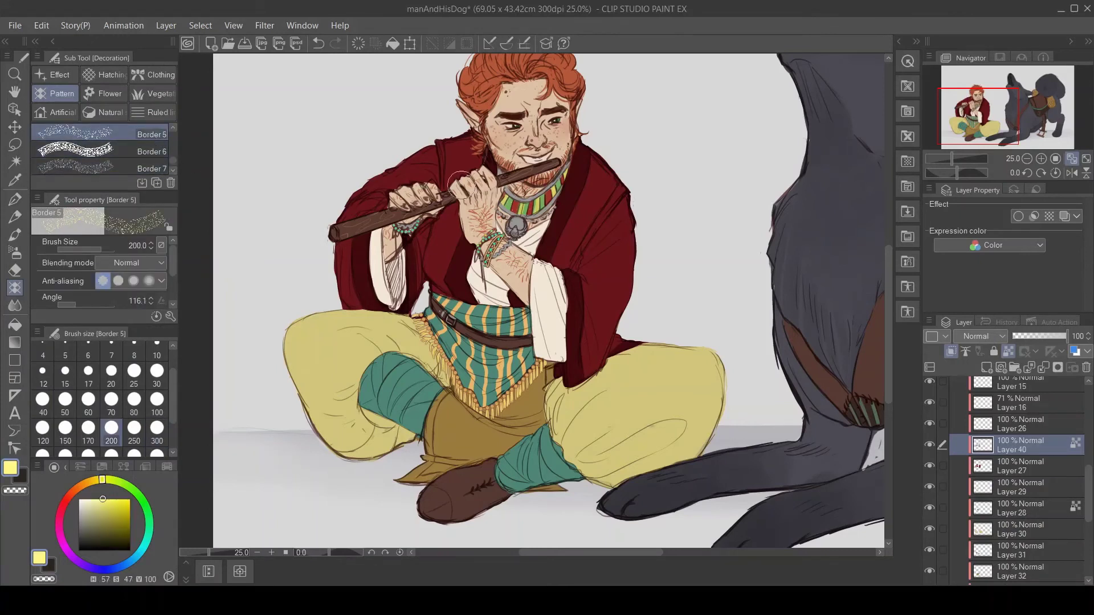
{"action": "left_click_drag", "start_coordinate": [472, 228], "coordinate": [458, 297]}
{"action": "key", "text": "ctrl+z"}
- Try the Border 5 pattern at sizes 150 and 120 along the robe's front opening and sleeve trim
{"action": "left_click", "coordinate": [66, 428]}
{"action": "key", "text": "ctrl+z"}
{"action": "mouse_move", "coordinate": [578, 130]}
{"action": "left_mouse_down"}
{"action": "mouse_move", "coordinate": [528, 316]}
{"action": "mouse_move", "coordinate": [539, 255]}
{"action": "mouse_move", "coordinate": [567, 365]}
{"action": "left_mouse_up"}
{"action": "left_click", "coordinate": [43, 427]}
{"action": "key", "text": "ctrl+z"}
{"action": "left_click_drag", "start_coordinate": [541, 256], "coordinate": [572, 381]}
{"action": "scroll", "coordinate": [1030, 119], "scroll_direction": "up", "scroll_amount": 1}
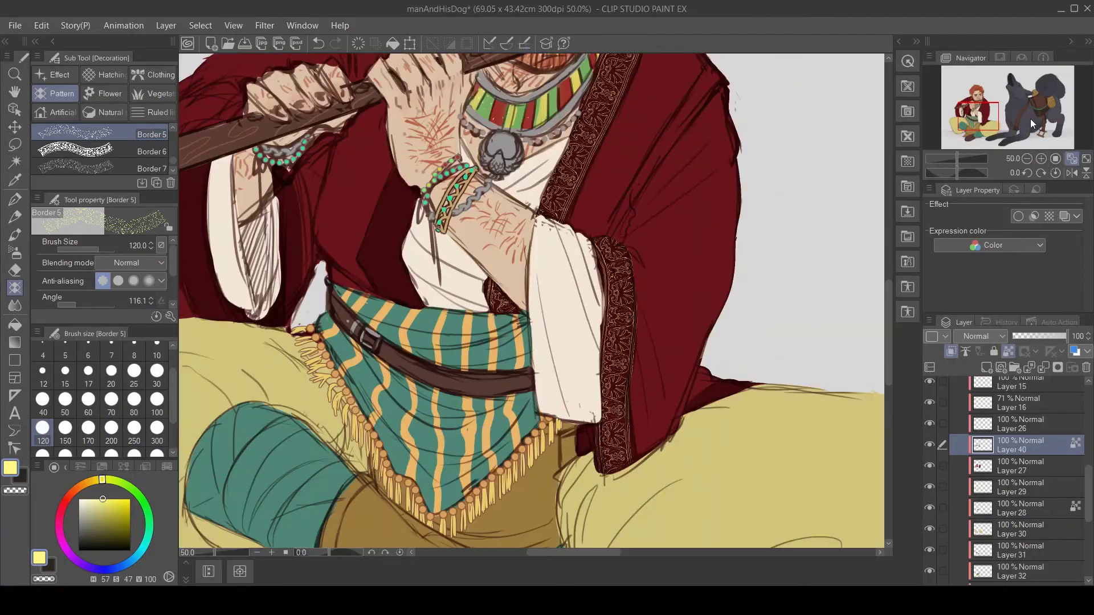
{"action": "left_click_drag", "start_coordinate": [1030, 119], "coordinate": [974, 142]}
{"action": "key", "text": "ctrl+z"}
- Try the Acanthus 2 pattern brush in light yellow at size 100 along the robe's front trim
{"action": "scroll", "coordinate": [146, 165], "scroll_direction": "up", "scroll_amount": 2}
{"action": "left_click", "coordinate": [146, 134]}
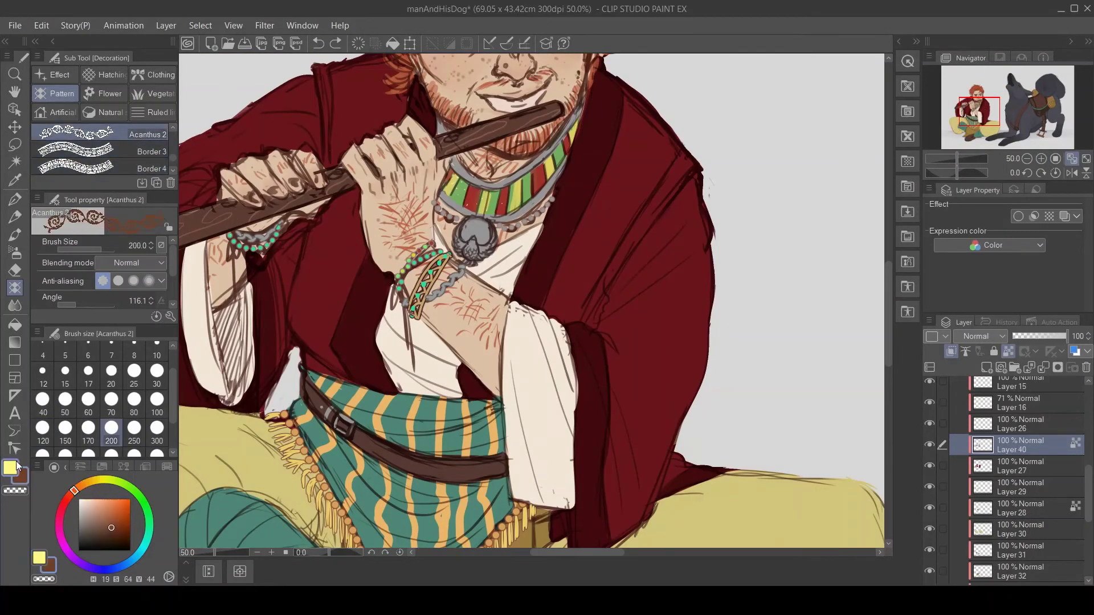
{"action": "left_click", "coordinate": [156, 399]}
{"action": "mouse_move", "coordinate": [613, 67]}
{"action": "left_mouse_down"}
{"action": "mouse_move", "coordinate": [593, 220]}
{"action": "mouse_move", "coordinate": [515, 299]}
{"action": "left_mouse_up"}
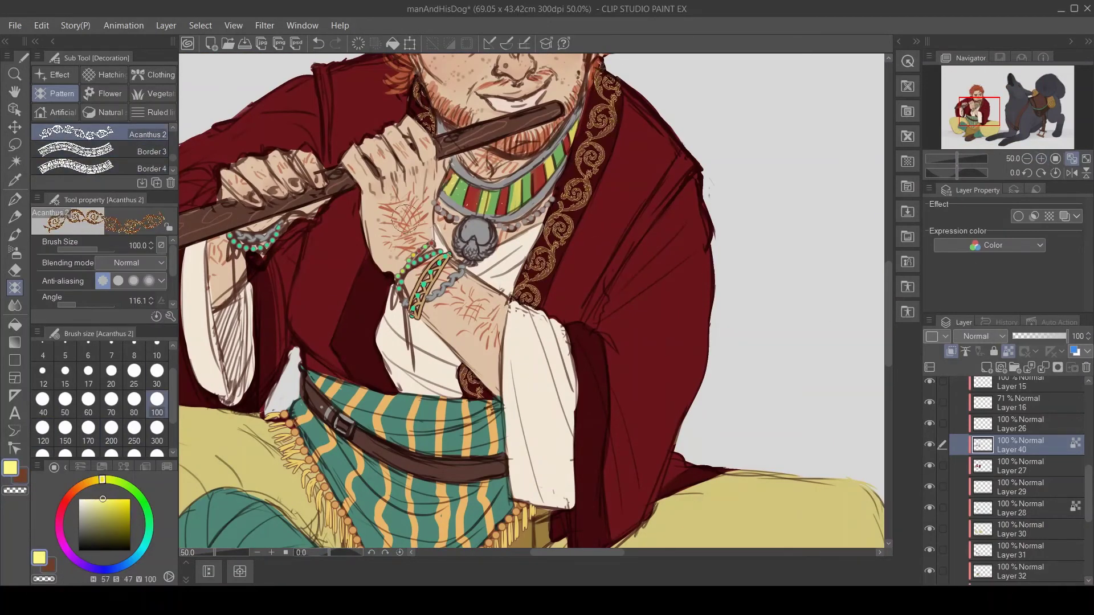
{"action": "left_click_drag", "start_coordinate": [392, 263], "coordinate": [358, 323]}
{"action": "key", "text": "ctrl+z"}
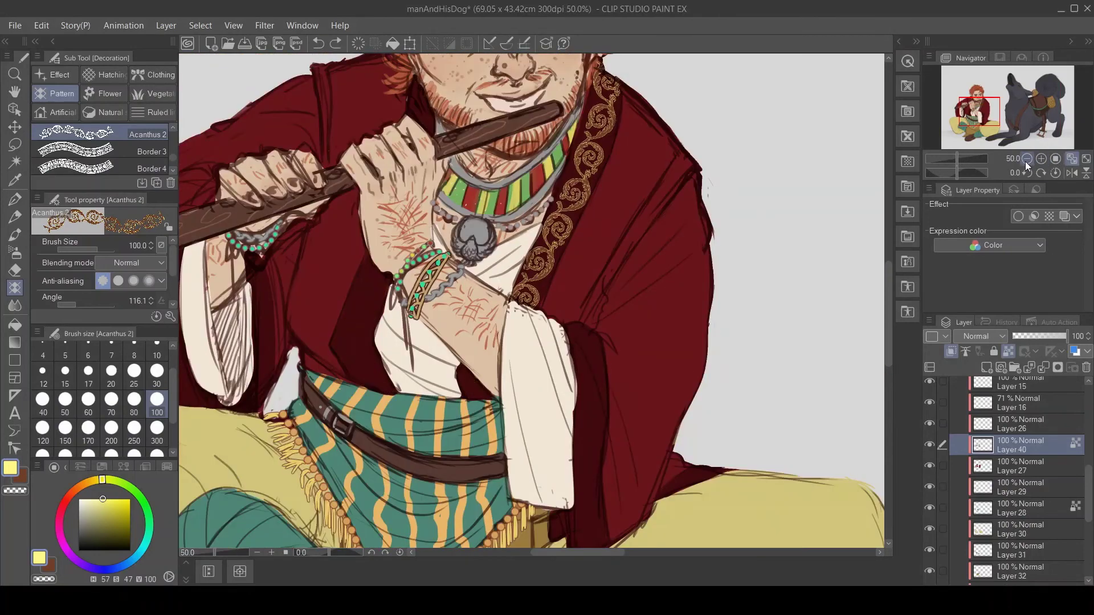
{"action": "key", "text": "ctrl+z"}
- Paint a gold Acanthus 2 scroll along the robe's front edge and sleeve nearest the dog at size 80, and along the hem at size 40
{"action": "left_click_drag", "start_coordinate": [615, 79], "coordinate": [533, 298]}
{"action": "key", "text": "bracketleft"}
{"action": "left_click_drag", "start_coordinate": [584, 328], "coordinate": [592, 475]}
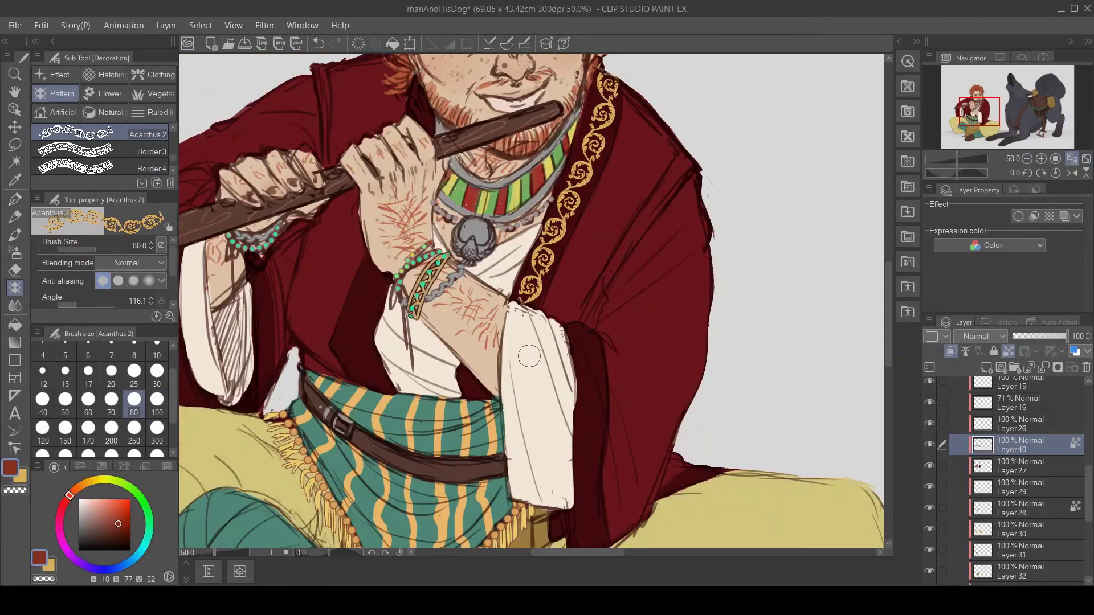
{"action": "key", "text": "ctrl+minus"}
{"action": "left_click_drag", "start_coordinate": [568, 413], "coordinate": [552, 459]}
{"action": "left_click_drag", "start_coordinate": [618, 428], "coordinate": [668, 411]}
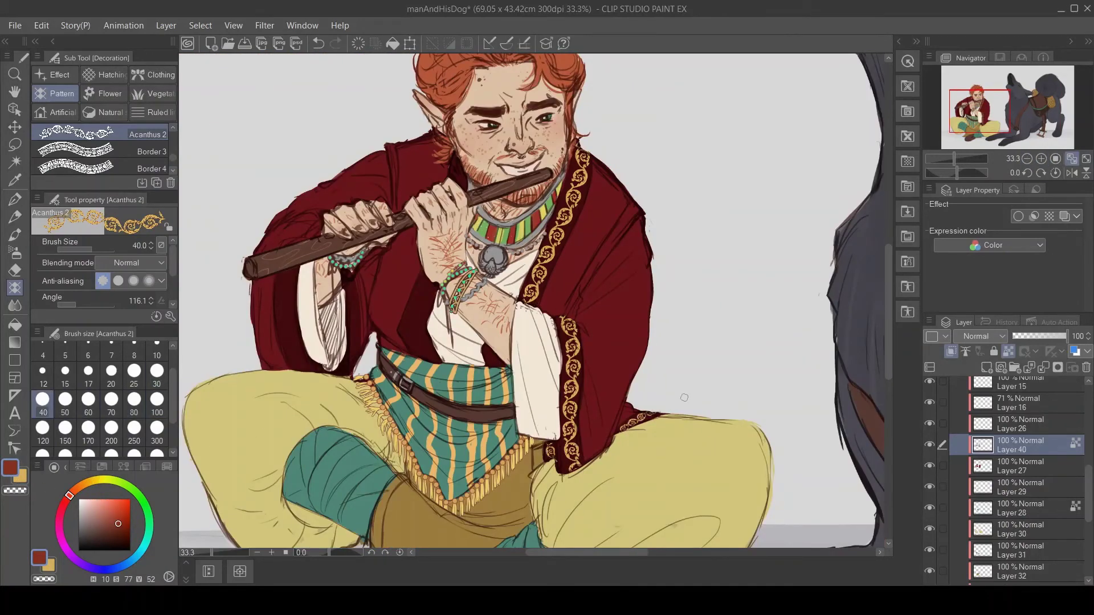
- Continue the gold Acanthus 2 scroll along the opposite front edge and the far sleeve's trim, using size 50 for the narrower parts
{"action": "left_click_drag", "start_coordinate": [431, 279], "coordinate": [408, 358]}
{"action": "key", "text": "bracketleft"}
{"action": "left_click_drag", "start_coordinate": [289, 269], "coordinate": [296, 369]}
{"action": "key", "text": "bracketleft"}
{"action": "key", "text": "bracketleft"}
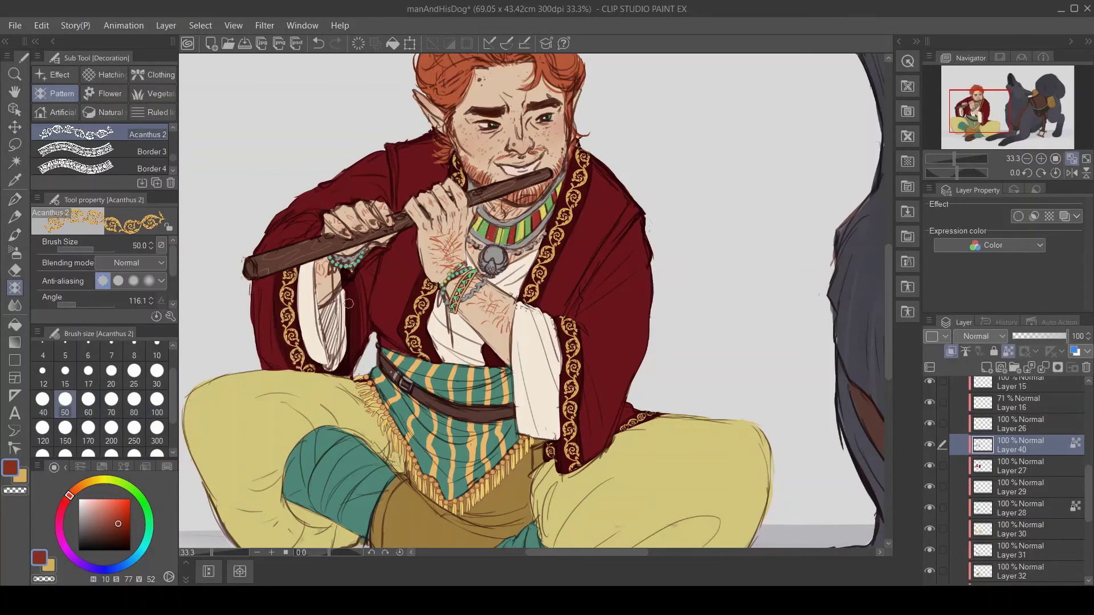
{"action": "left_click_drag", "start_coordinate": [349, 280], "coordinate": [351, 367]}
- Draw a Bumpy ruled line on Layer 27 beside the scroll trim of the robe's front and sleeve nearest the dog
{"action": "key", "text": "ctrl+plus"}
{"action": "left_click", "coordinate": [152, 112]}
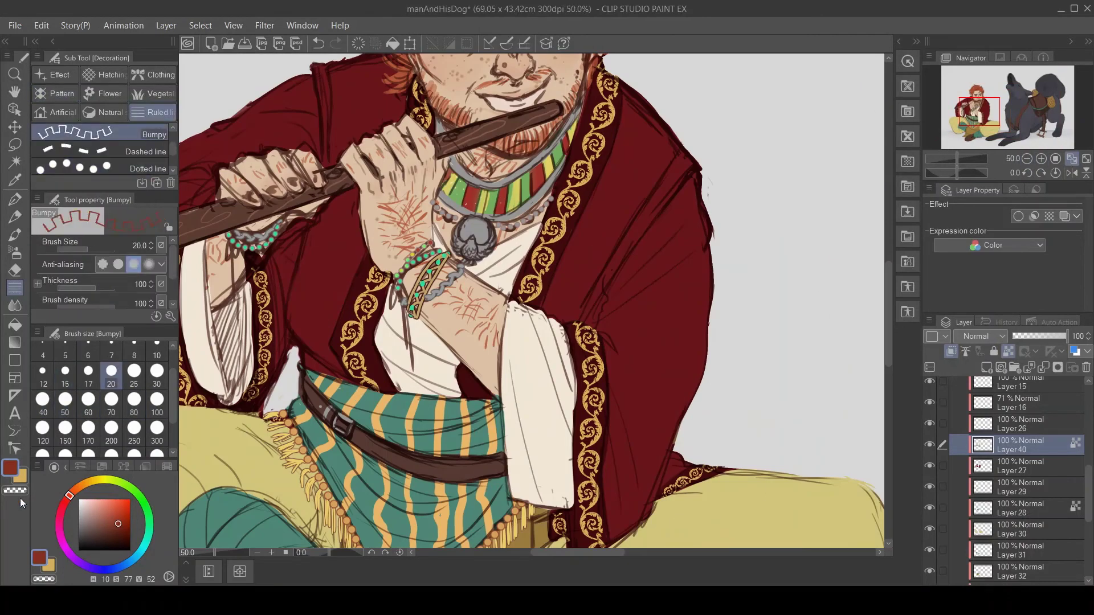
{"action": "key", "text": "x"}
{"action": "left_click", "coordinate": [1020, 466]}
{"action": "left_click", "coordinate": [1027, 159]}
{"action": "left_click", "coordinate": [1027, 159]}
{"action": "mouse_move", "coordinate": [614, 108]}
{"action": "left_mouse_down"}
{"action": "mouse_move", "coordinate": [609, 295]}
{"action": "mouse_move", "coordinate": [574, 370]}
{"action": "left_mouse_up"}
{"action": "key", "text": "e"}
{"action": "key", "text": "ctrl+z"}
- Sample the trim's gold and continue the Bumpy line along the opposite front edge and far sleeve at size 50
{"action": "left_click", "coordinate": [556, 297], "text": "alt"}
{"action": "key", "text": "p"}
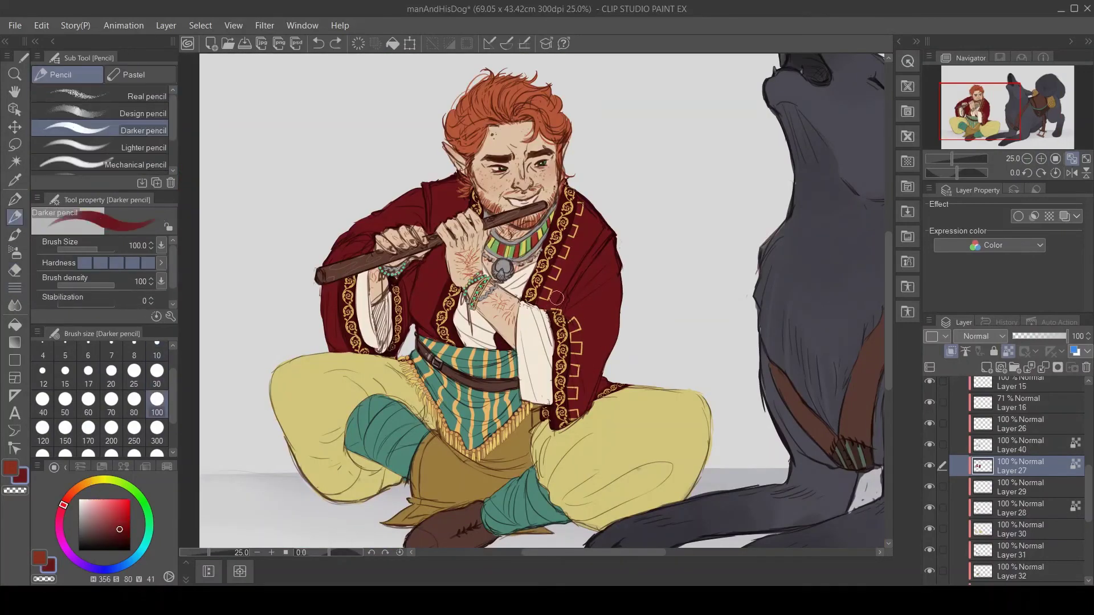
{"action": "left_click", "coordinate": [559, 288], "text": "alt"}
{"action": "scroll", "coordinate": [560, 288], "scroll_direction": "up", "scroll_amount": 4}
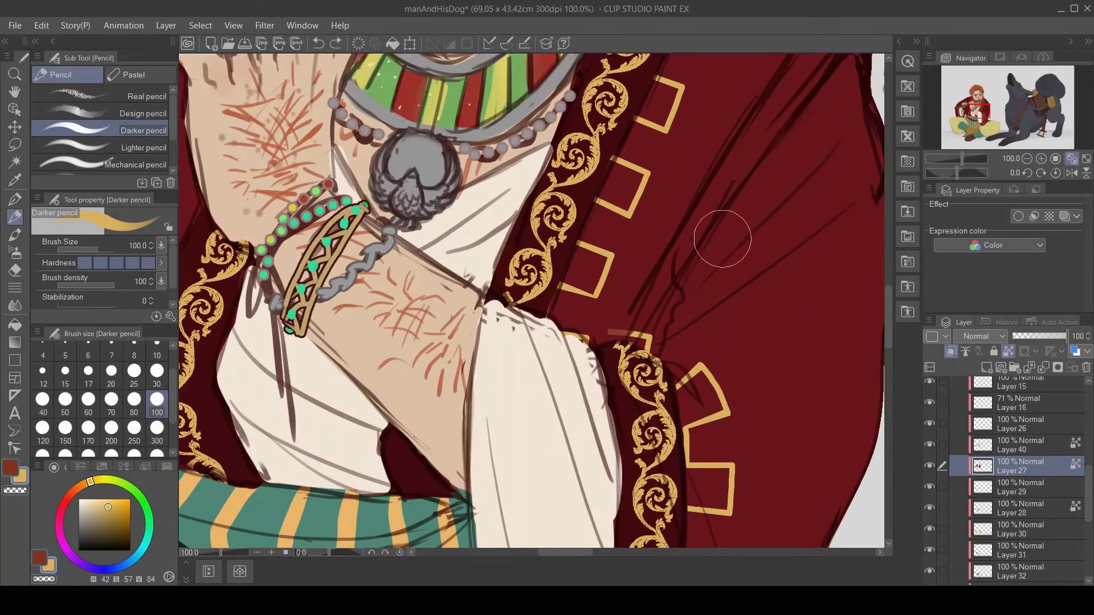
{"action": "left_click", "coordinate": [15, 288]}
{"action": "scroll", "coordinate": [453, 357], "scroll_direction": "down", "scroll_amount": 2}
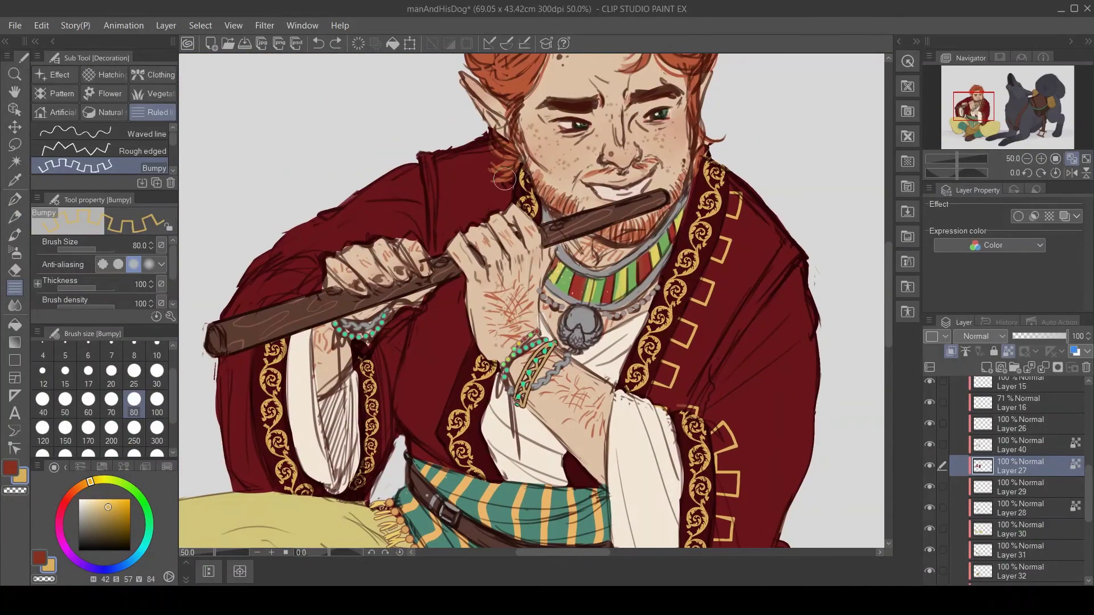
{"action": "left_click", "coordinate": [65, 399]}
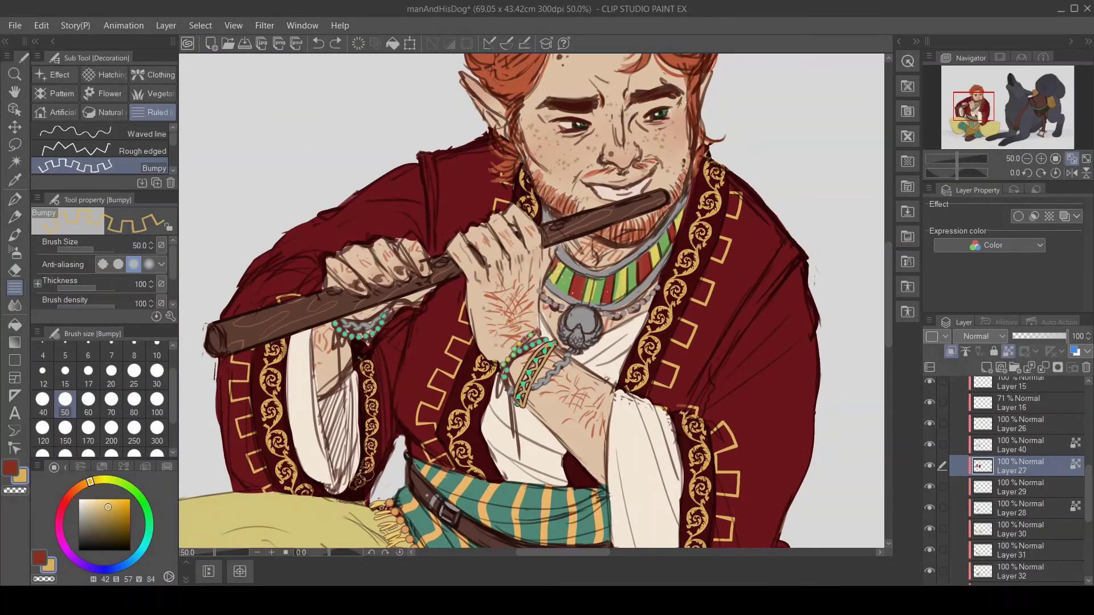
- Save the drawing after checking the robe's finished trim
{"action": "left_click", "coordinate": [1027, 159]}
{"action": "left_click", "coordinate": [1041, 159]}
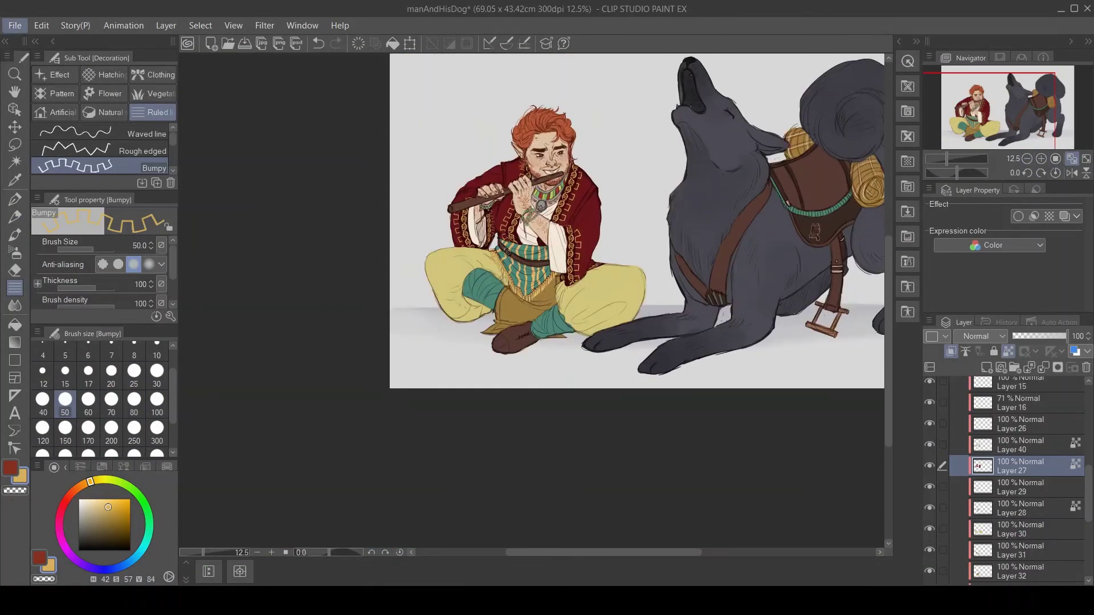
{"action": "key", "text": "ctrl+s"}
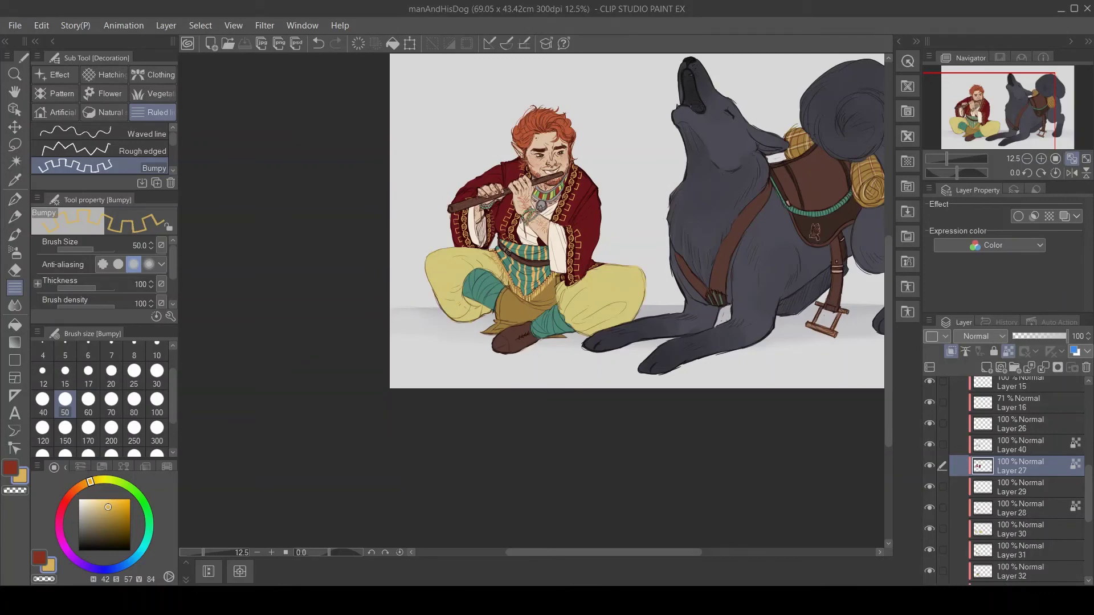
- Select Layer 23 with the bedrolls and choose a medium blue for the Darker pencil
{"action": "scroll", "coordinate": [1008, 484], "scroll_direction": "down", "scroll_amount": 5}
{"action": "left_click", "coordinate": [1020, 487]}
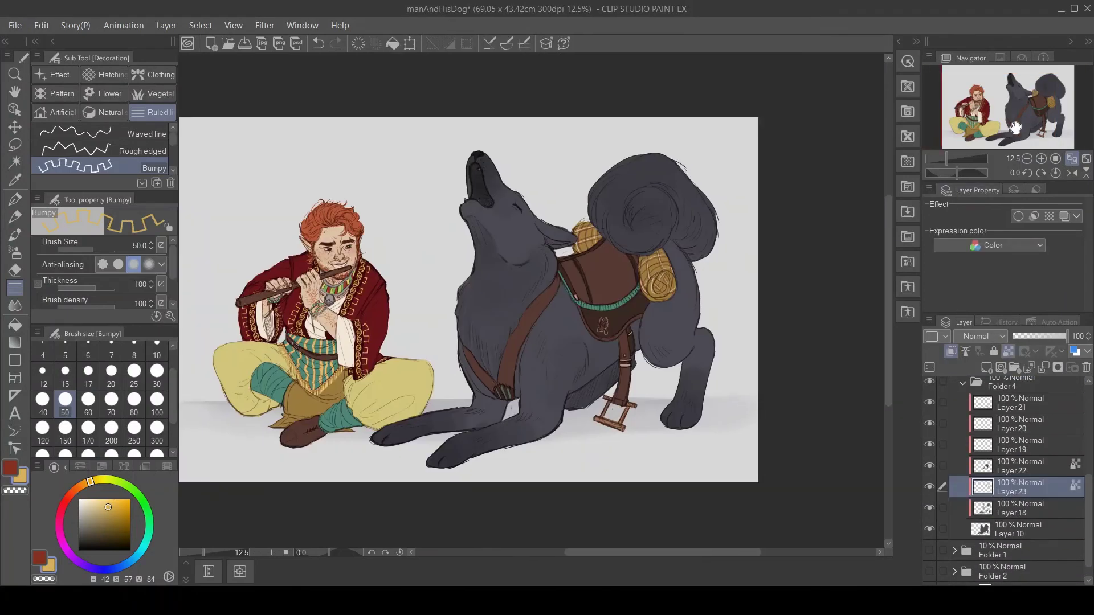
{"action": "left_click", "coordinate": [108, 524]}
{"action": "left_click", "coordinate": [119, 568]}
{"action": "key", "text": "p"}
{"action": "scroll", "coordinate": [398, 305], "scroll_direction": "up", "scroll_amount": 4}
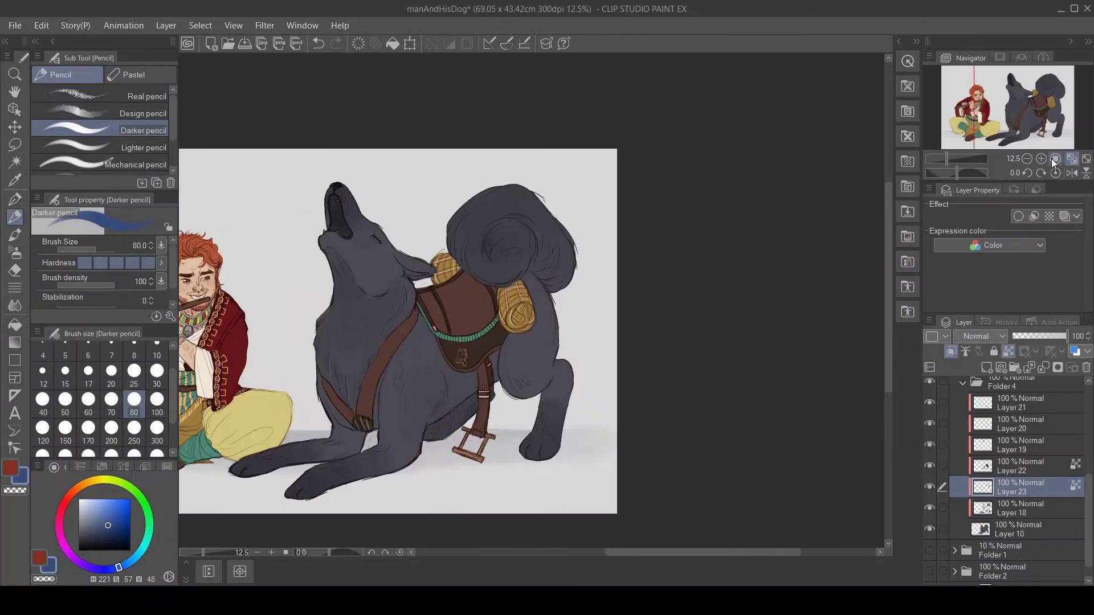
{"action": "left_click_drag", "start_coordinate": [398, 305], "coordinate": [506, 247]}
{"action": "key", "text": "ctrl+z"}
- Duplicate Layer 23 and cover both bedrolls in solid blue on the copy, using the Darker pencil at size 1000
{"action": "scroll", "coordinate": [530, 299], "scroll_direction": "down", "scroll_amount": 3}
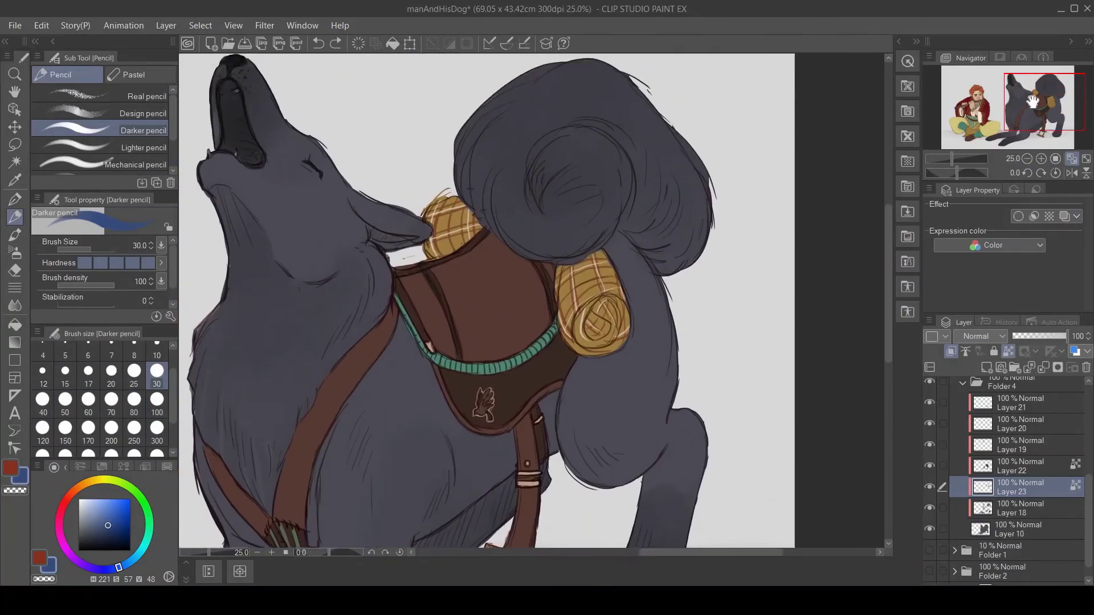
{"action": "scroll", "coordinate": [530, 299], "scroll_direction": "up", "scroll_amount": 2}
{"action": "left_click_drag", "start_coordinate": [529, 301], "coordinate": [557, 277]}
{"action": "scroll", "coordinate": [531, 284], "scroll_direction": "down", "scroll_amount": 5}
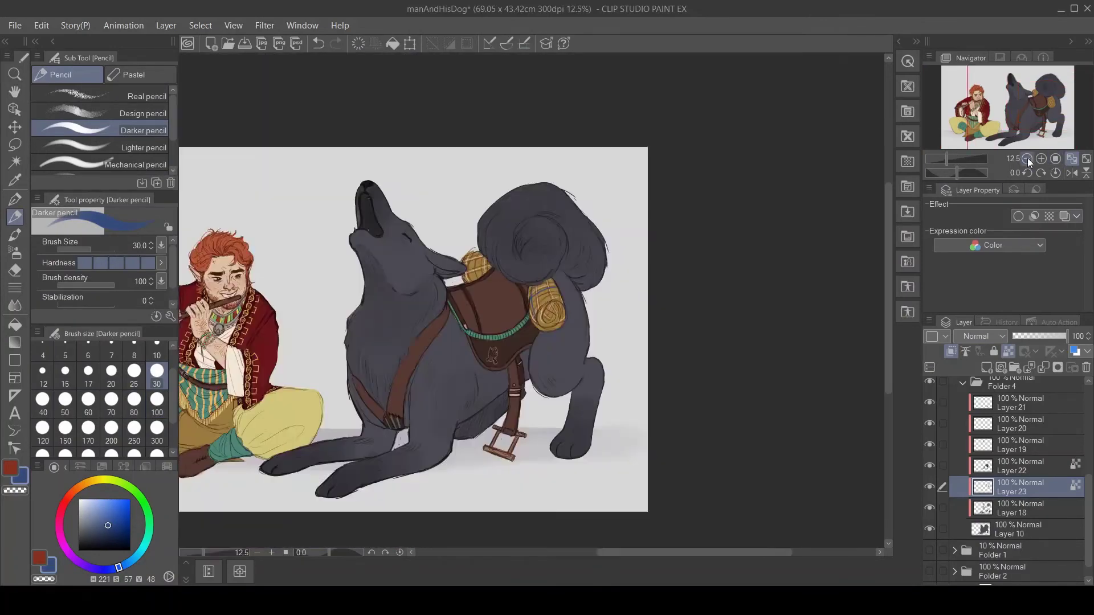
{"action": "scroll", "coordinate": [531, 285], "scroll_direction": "up", "scroll_amount": 3}
{"action": "left_click", "coordinate": [157, 452]}
{"action": "left_click_drag", "start_coordinate": [564, 319], "coordinate": [416, 228]}
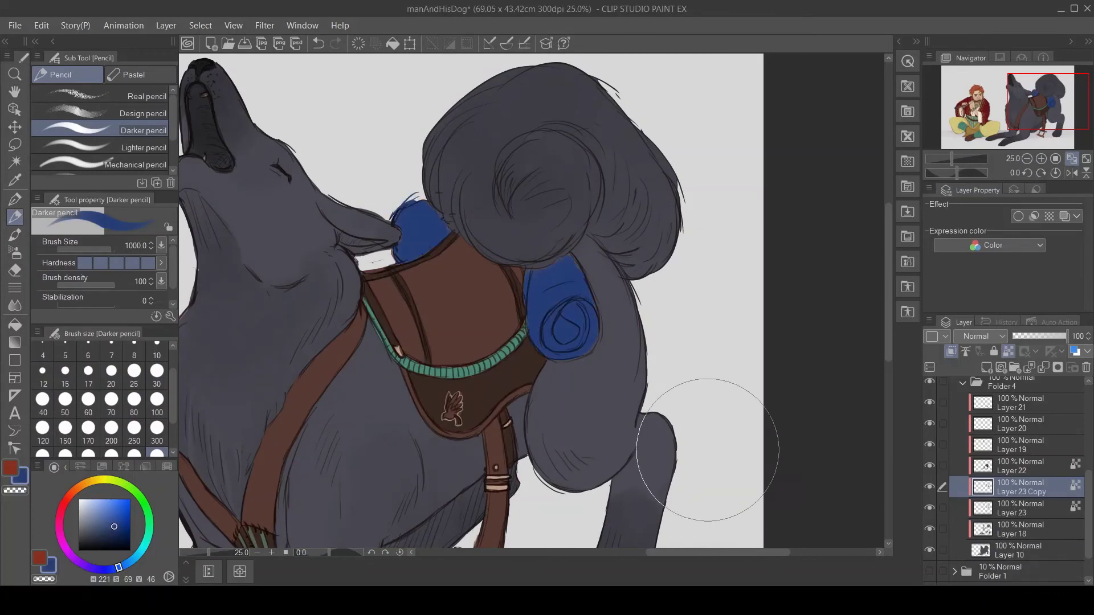
- Draw a grid of yellow plaid lines over both blue bedrolls with the Darker pencil at size 30
{"action": "key", "text": "p"}
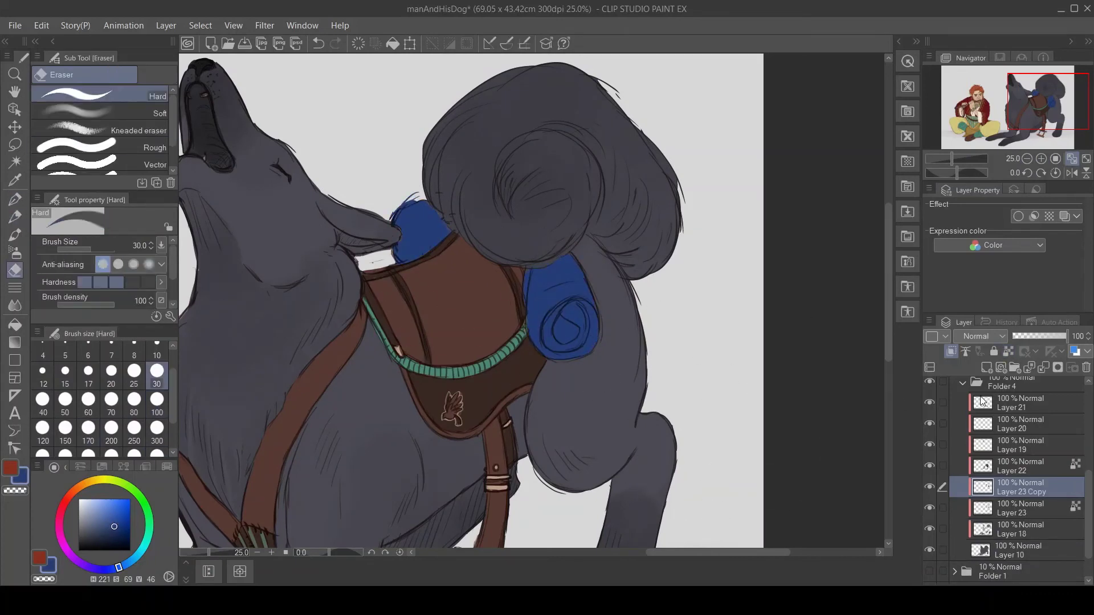
{"action": "left_click", "coordinate": [1008, 351]}
{"action": "key", "text": "p"}
{"action": "key", "text": "]"}
{"action": "left_click_drag", "start_coordinate": [551, 308], "coordinate": [541, 264]}
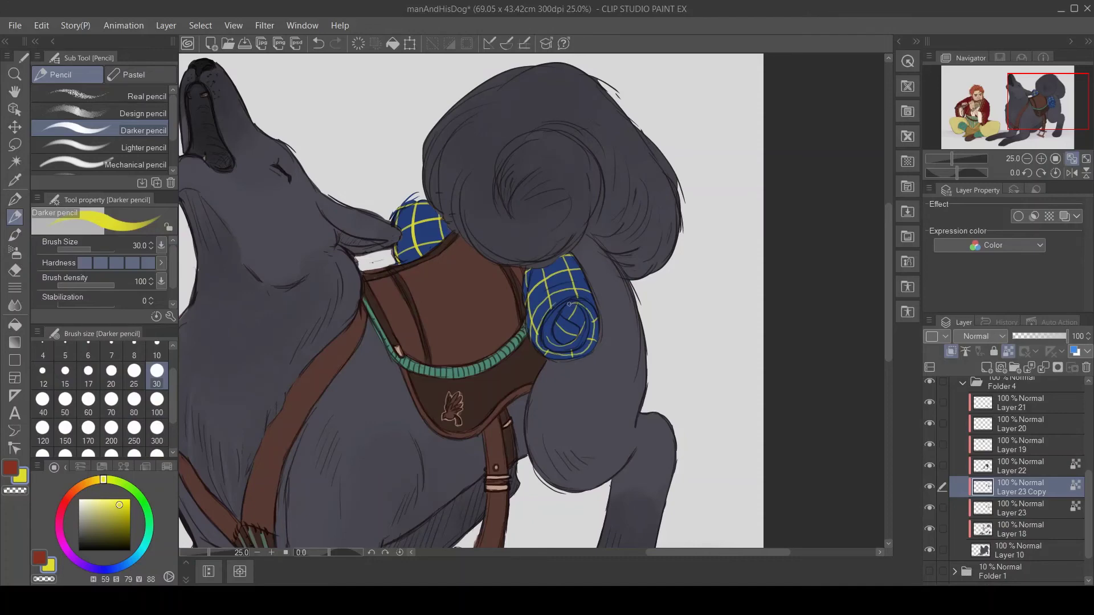
- Add crossing green plaid stripes between the yellow lines on both bedrolls at size 30
{"action": "scroll", "coordinate": [569, 304], "scroll_direction": "down", "scroll_amount": 3}
{"action": "scroll", "coordinate": [575, 236], "scroll_direction": "up", "scroll_amount": 5}
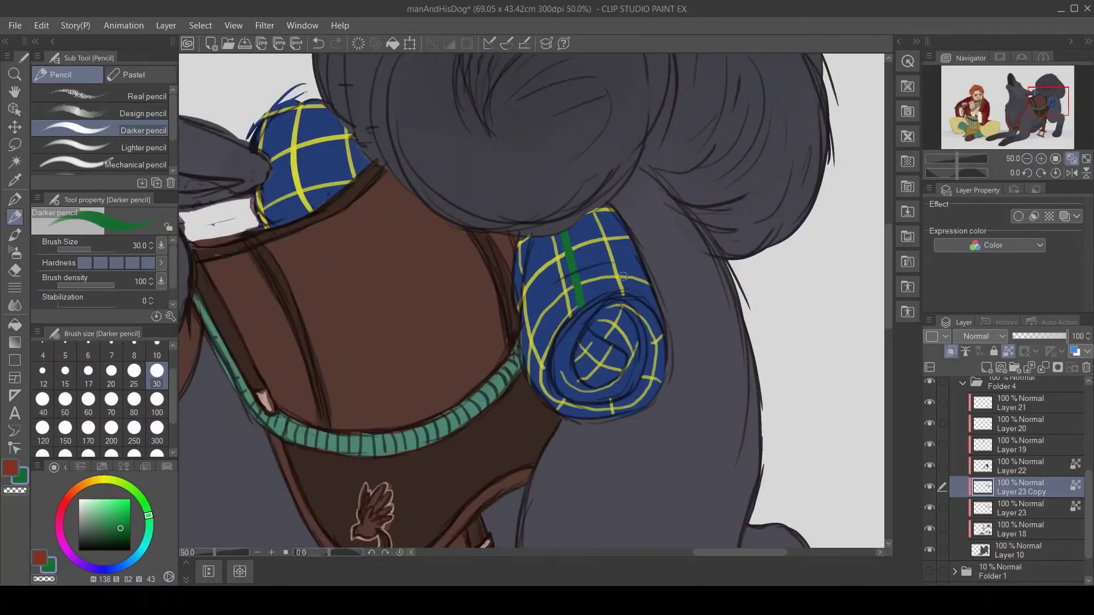
{"action": "left_click_drag", "start_coordinate": [605, 209], "coordinate": [646, 306]}
{"action": "left_click_drag", "start_coordinate": [523, 341], "coordinate": [541, 386]}
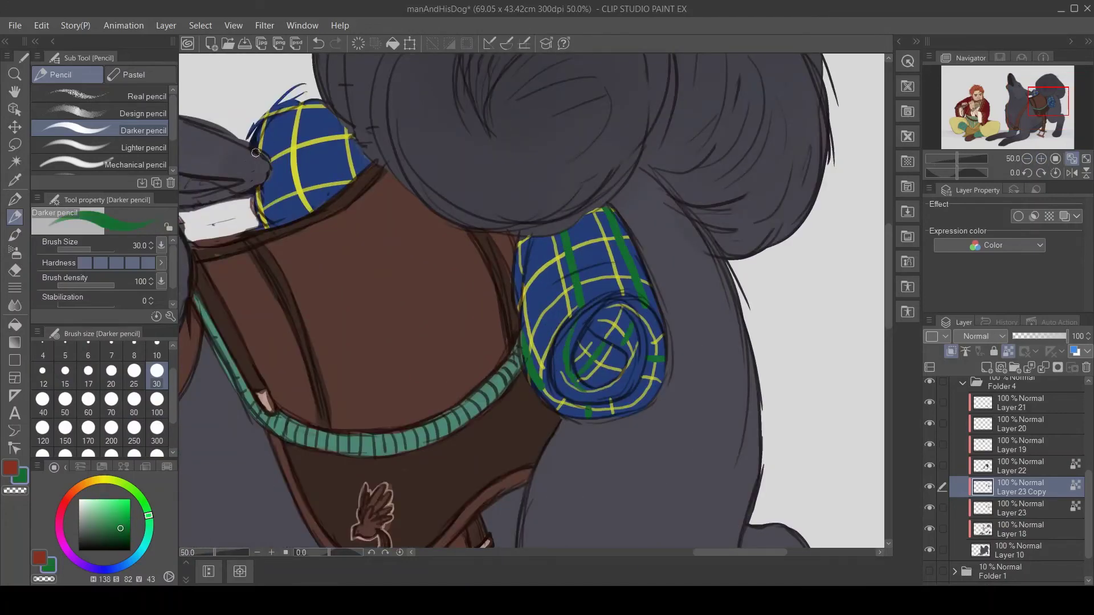
{"action": "left_click_drag", "start_coordinate": [255, 153], "coordinate": [341, 125]}
{"action": "left_click_drag", "start_coordinate": [524, 308], "coordinate": [641, 253]}
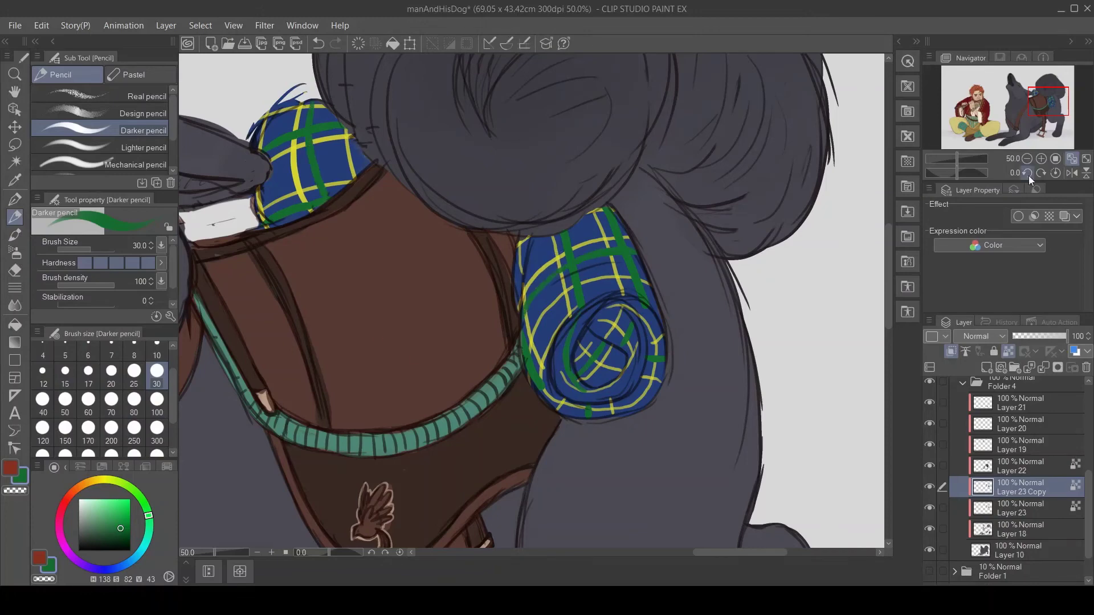
- Try a pale blue stripe on the large bedroll and deepen the blue of the plaid
{"action": "key", "text": "ctrl+0"}
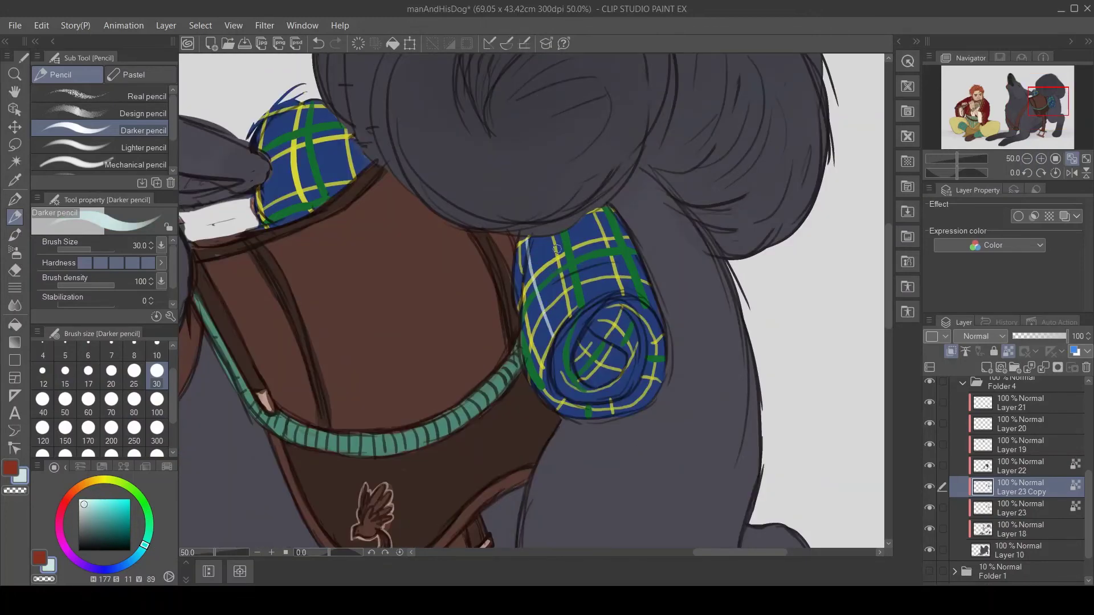
{"action": "key", "text": "ctrl+z"}
{"action": "left_click", "coordinate": [1027, 158]}
{"action": "left_click", "coordinate": [1041, 158]}
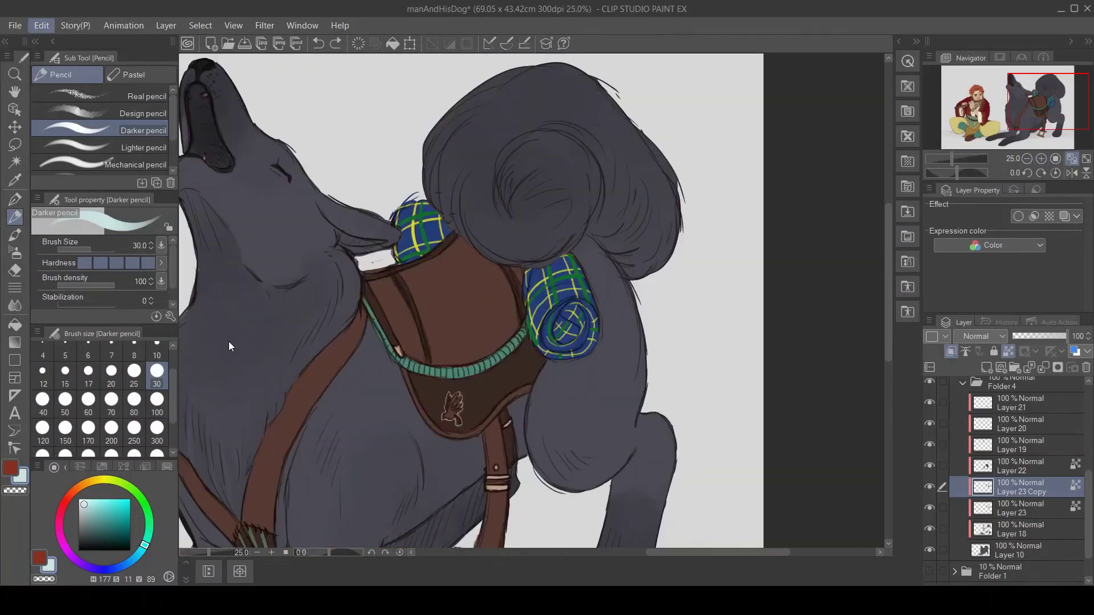
{"action": "left_click_drag", "start_coordinate": [1031, 104], "coordinate": [1001, 119]}
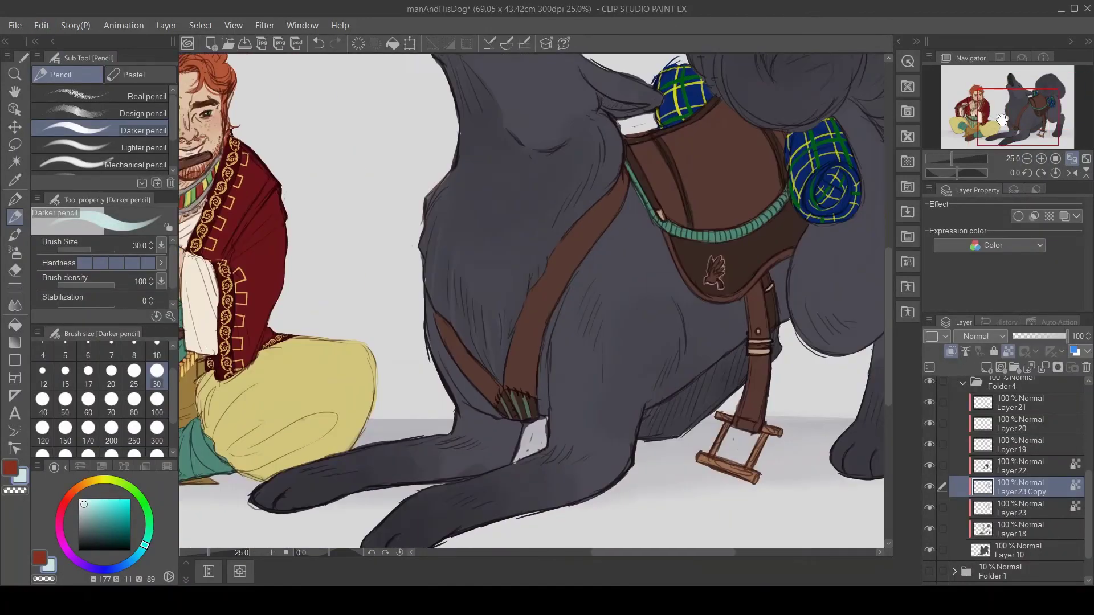
- Add pale blue stripes to the plaid of both bedrolls at size 30 and save the drawing
{"action": "key", "text": "ctrl+0"}
{"action": "scroll", "coordinate": [728, 267], "scroll_direction": "up", "scroll_amount": 3}
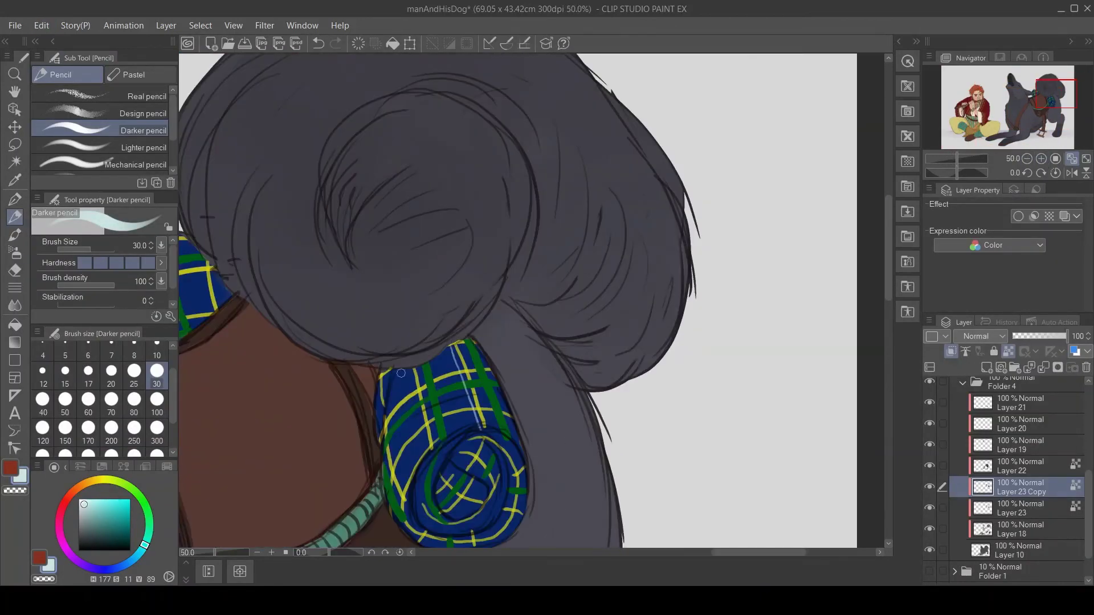
{"action": "left_click_drag", "start_coordinate": [394, 485], "coordinate": [639, 279]}
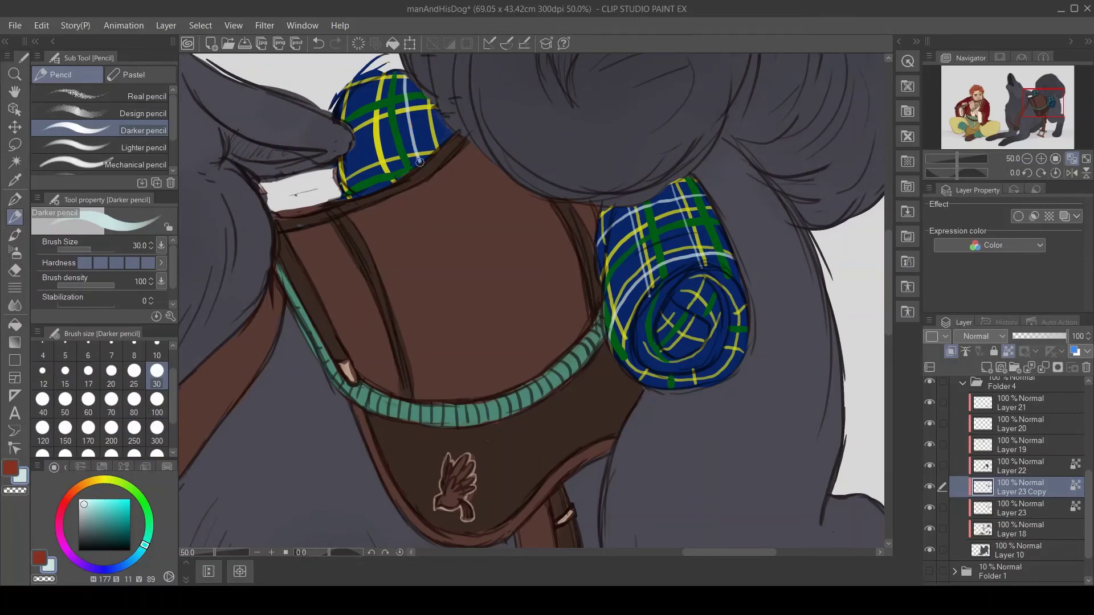
{"action": "key", "text": "ctrl+0"}
{"action": "scroll", "coordinate": [622, 310], "scroll_direction": "up", "scroll_amount": 3}
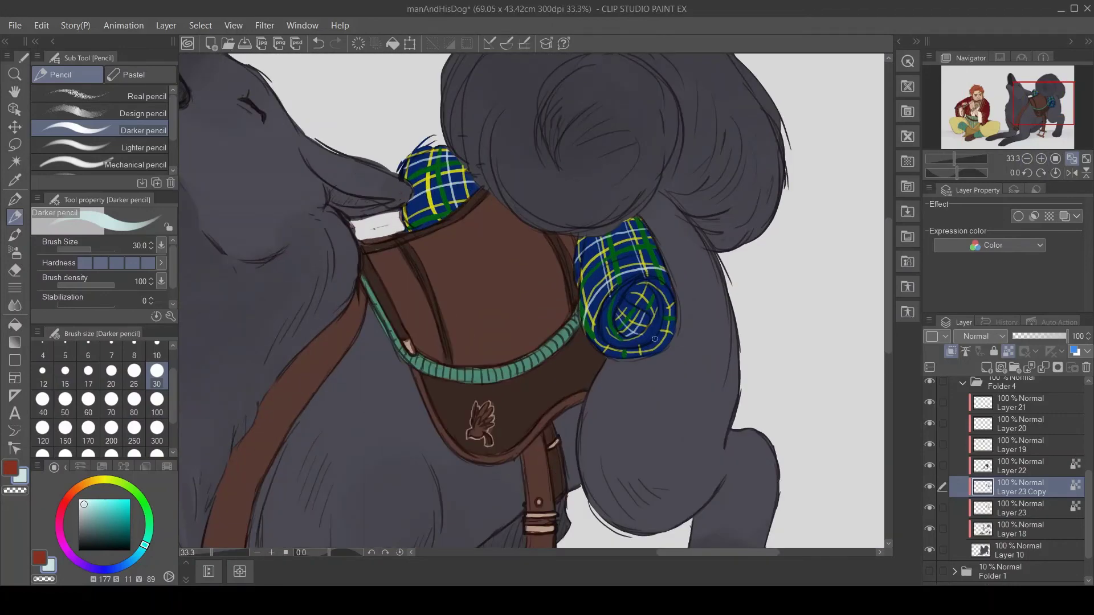
{"action": "left_click", "coordinate": [1027, 158]}
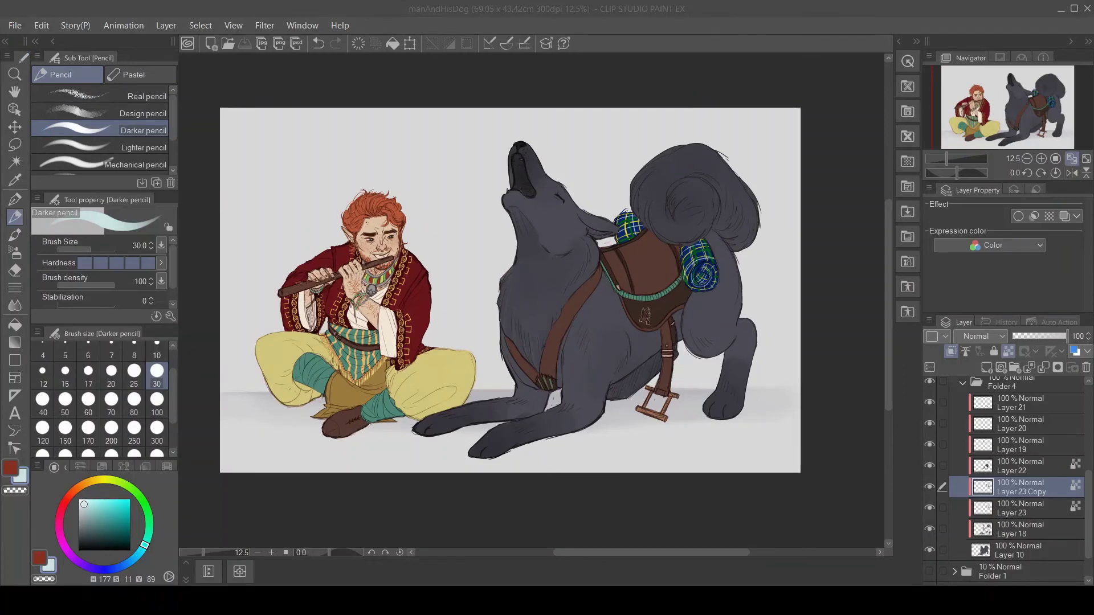
- Paint a dark brown border along the edge of the flute player's lower tunic on Layer 32 with the Darker pencil at size 100
{"action": "left_click", "coordinate": [963, 383]}
{"action": "scroll", "coordinate": [931, 474], "scroll_direction": "up", "scroll_amount": 3}
{"action": "left_click", "coordinate": [929, 472]}
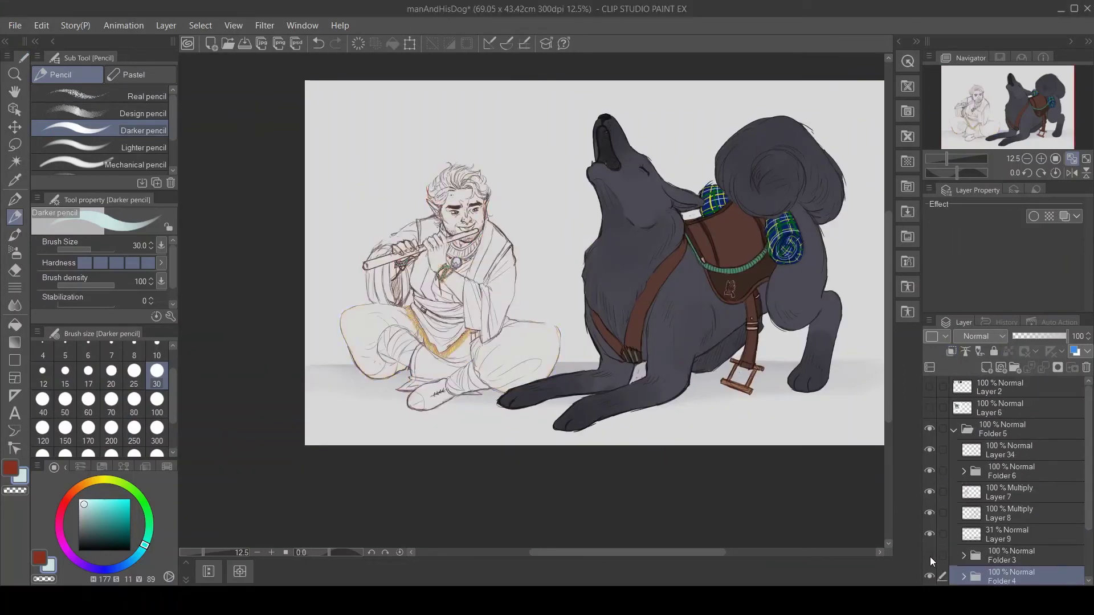
{"action": "left_click", "coordinate": [930, 472]}
{"action": "left_click", "coordinate": [963, 471]}
{"action": "scroll", "coordinate": [1076, 509], "scroll_direction": "down", "scroll_amount": 2}
{"action": "left_click", "coordinate": [938, 516]}
{"action": "scroll", "coordinate": [434, 368], "scroll_direction": "up", "scroll_amount": 5}
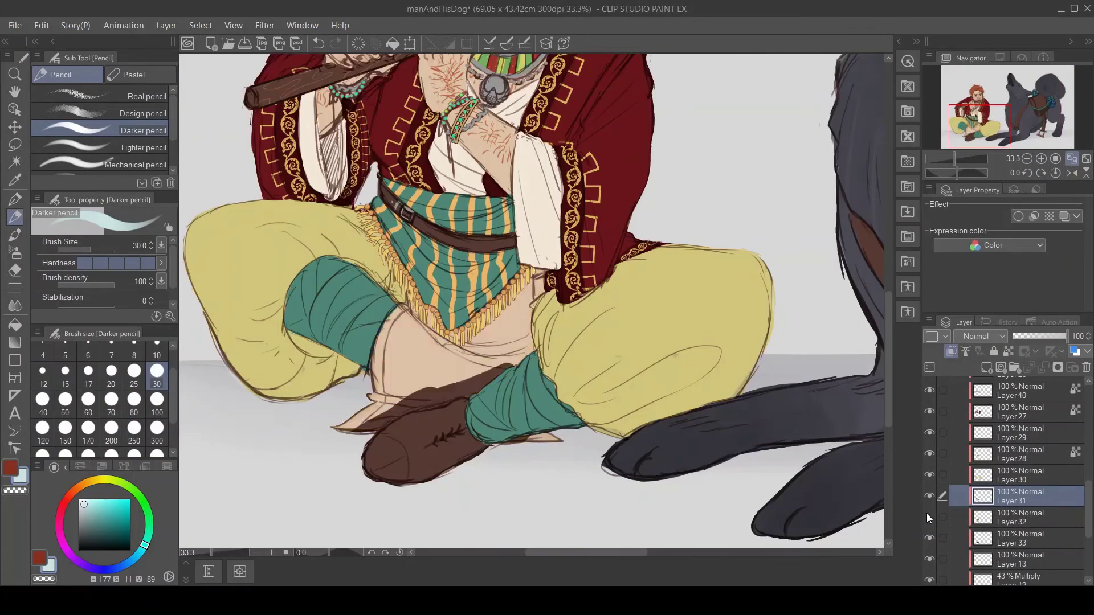
{"action": "left_click", "coordinate": [157, 401]}
{"action": "left_click_drag", "start_coordinate": [374, 398], "coordinate": [385, 323]}
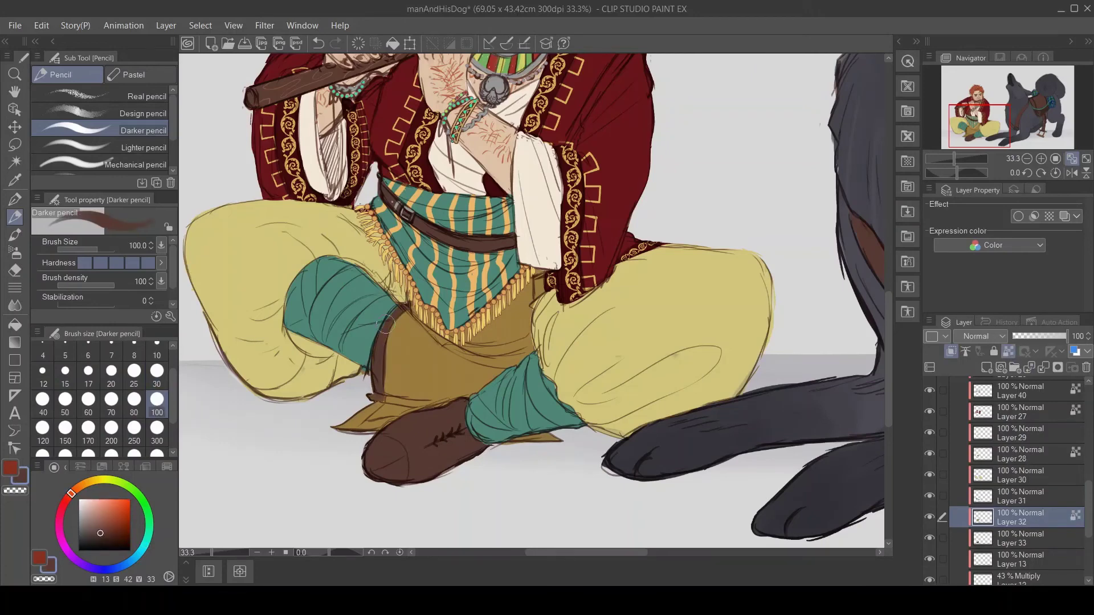
{"action": "left_click_drag", "start_coordinate": [389, 397], "coordinate": [349, 428]}
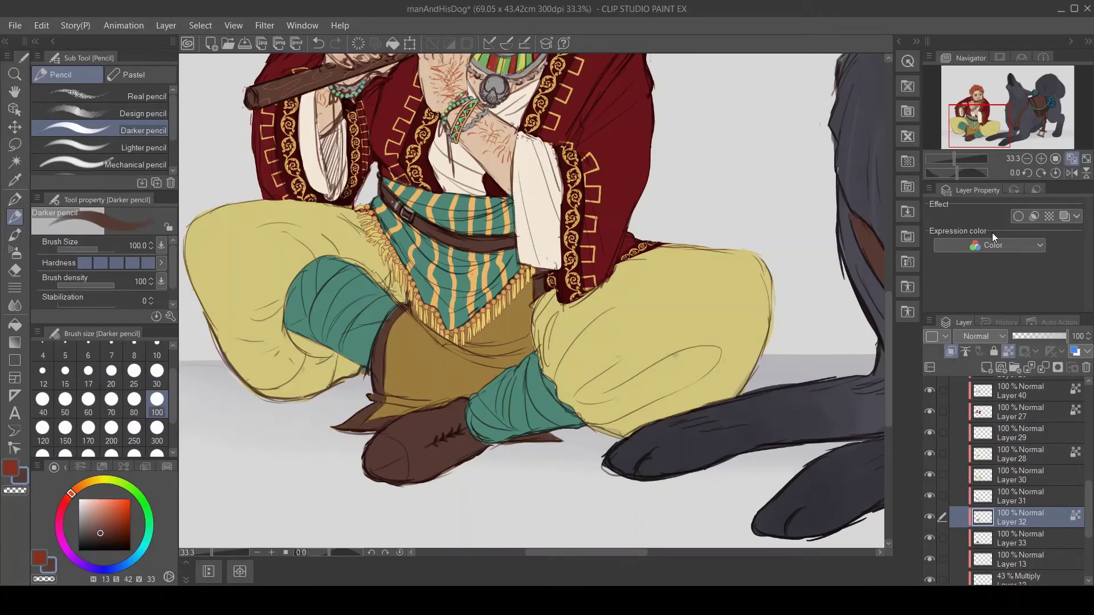
- Recolor both of the flute player's leg wraps on Layer 31 dark red
{"action": "scroll", "coordinate": [982, 124], "scroll_direction": "down", "scroll_amount": 3}
{"action": "left_click", "coordinate": [156, 371]}
{"action": "left_click", "coordinate": [983, 124]}
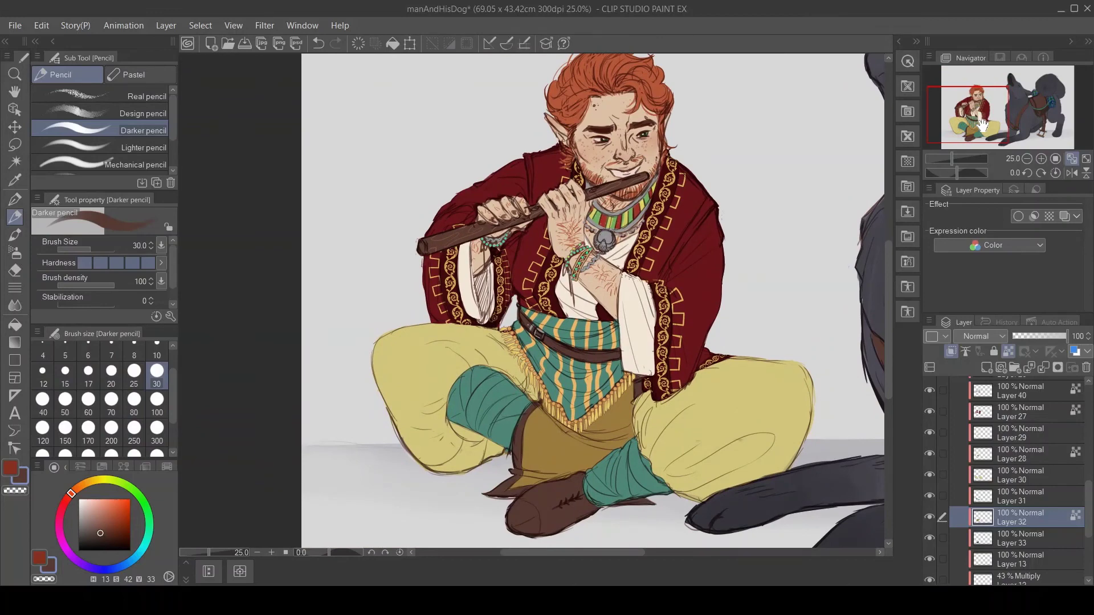
{"action": "mouse_move", "coordinate": [1013, 109]}
{"action": "left_mouse_down"}
{"action": "mouse_move", "coordinate": [1038, 117]}
{"action": "mouse_move", "coordinate": [1017, 114]}
{"action": "left_mouse_up"}
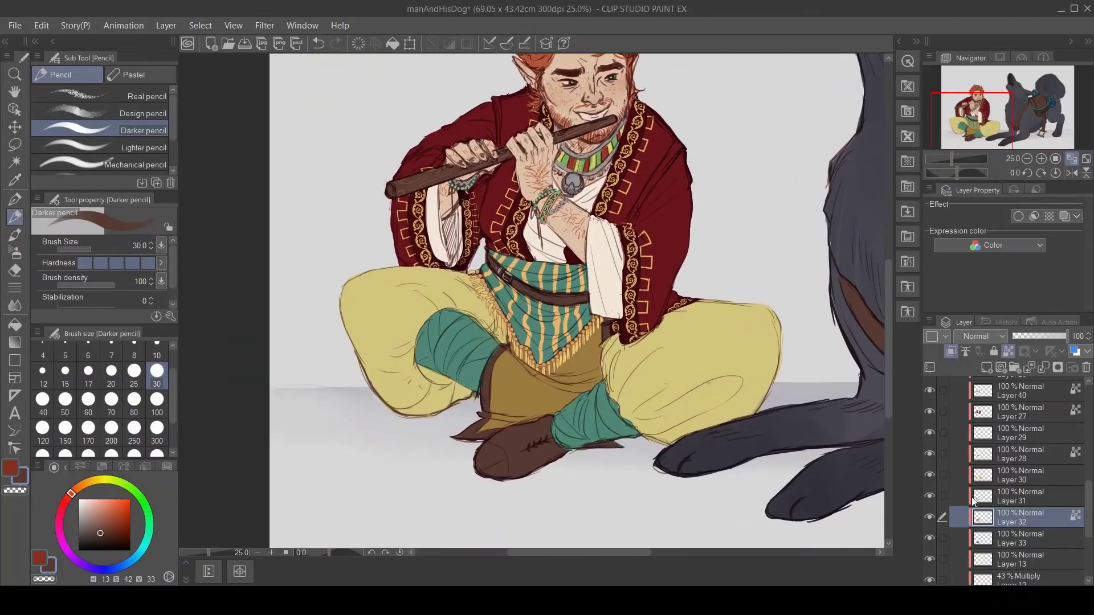
{"action": "left_click", "coordinate": [973, 500]}
{"action": "key", "text": "alt+]"}
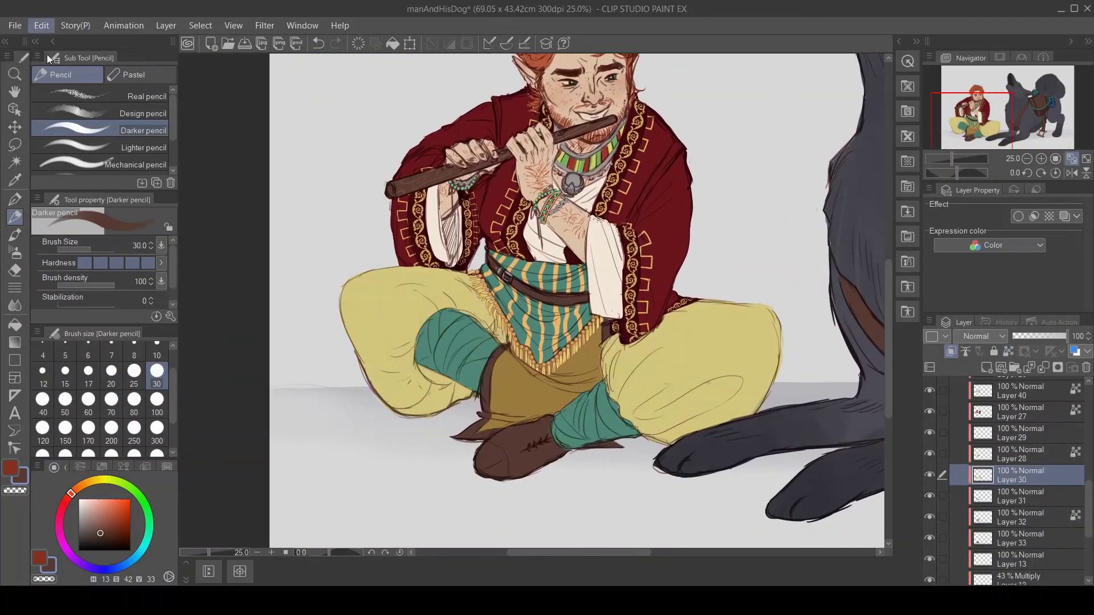
{"action": "left_click", "coordinate": [973, 501]}
{"action": "key", "text": "ctrl+z"}
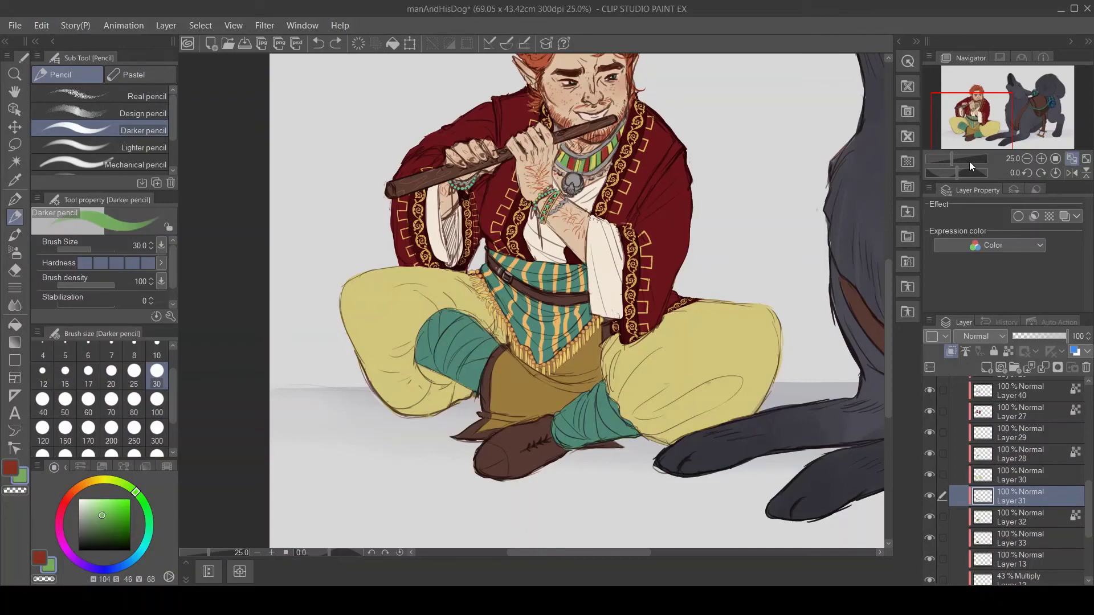
{"action": "left_click_drag", "start_coordinate": [985, 116], "coordinate": [988, 114]}
{"action": "left_click", "coordinate": [1024, 158]}
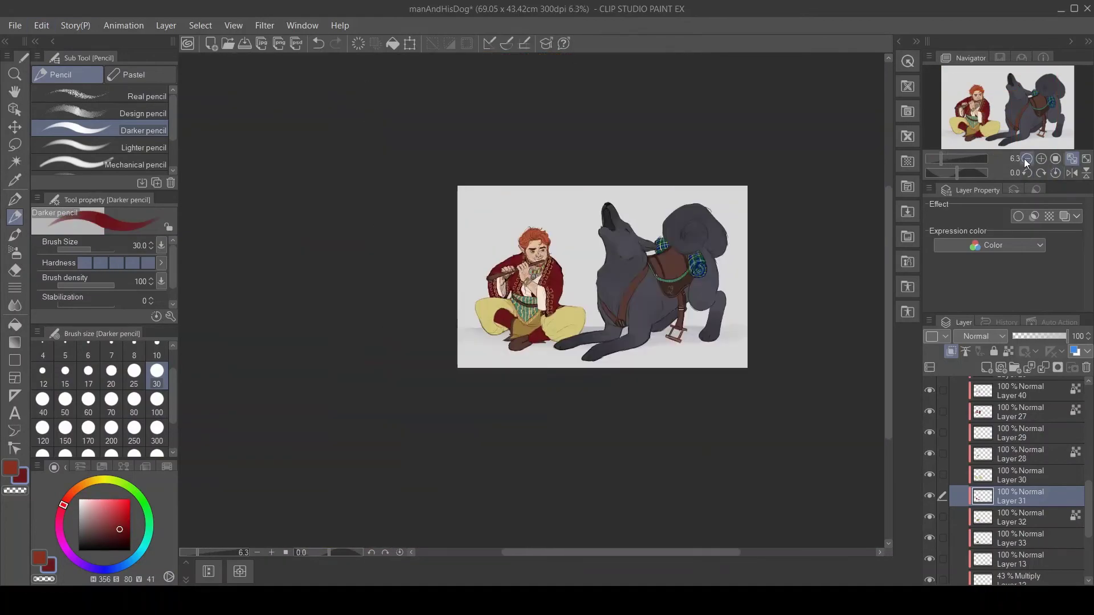
{"action": "left_click", "coordinate": [1014, 109]}
{"action": "left_click", "coordinate": [974, 116]}
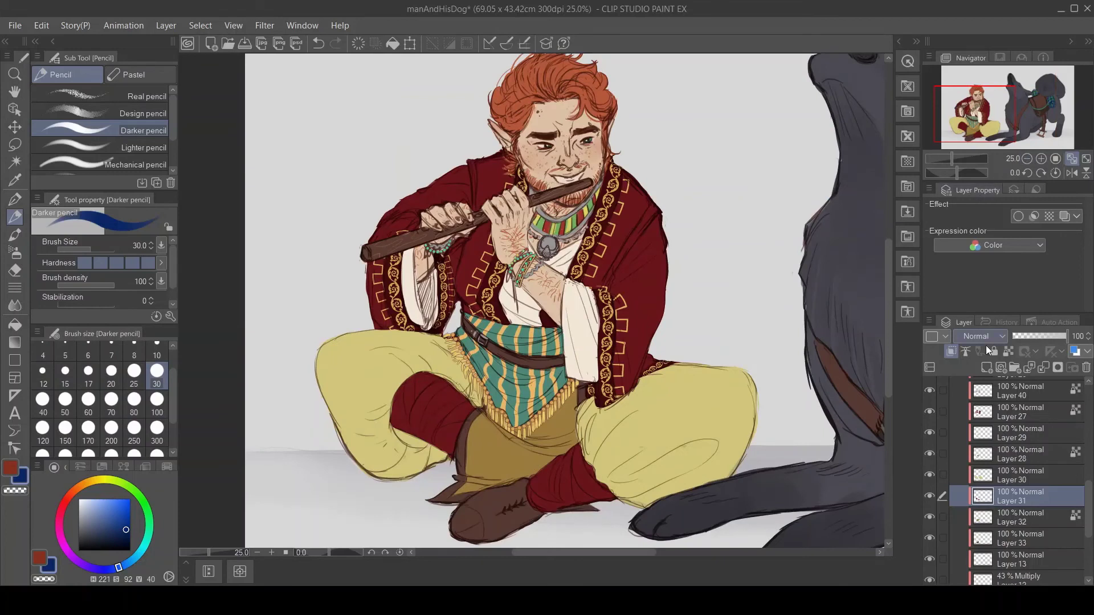
- Draw a brown bumpy line across both trouser legs on Layer 30 with the Bumpy decoration brush at size 150
{"action": "left_click", "coordinate": [955, 474]}
{"action": "key", "text": "b"}
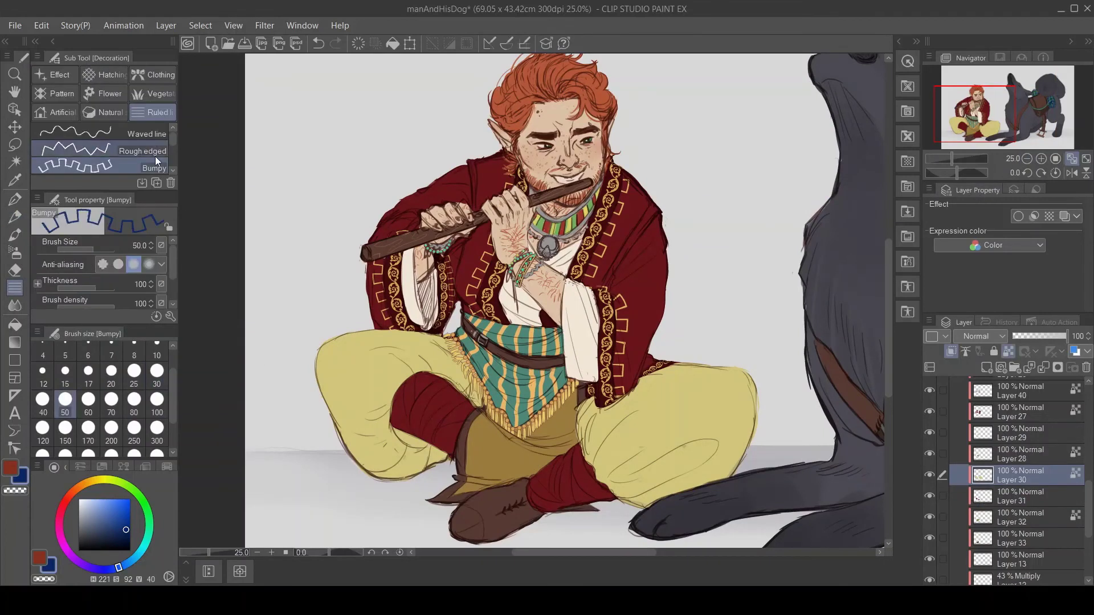
{"action": "left_click", "coordinate": [71, 493]}
{"action": "left_click", "coordinate": [79, 487]}
{"action": "left_click", "coordinate": [100, 519]}
{"action": "left_click", "coordinate": [111, 428]}
{"action": "left_click_drag", "start_coordinate": [631, 402], "coordinate": [691, 485]}
{"action": "key", "text": "ctrl+z"}
{"action": "left_click", "coordinate": [66, 428]}
{"action": "mouse_move", "coordinate": [625, 399]}
{"action": "left_mouse_down"}
{"action": "mouse_move", "coordinate": [641, 441]}
{"action": "mouse_move", "coordinate": [694, 482]}
{"action": "left_mouse_up"}
{"action": "mouse_move", "coordinate": [350, 453]}
{"action": "left_mouse_down"}
{"action": "mouse_move", "coordinate": [399, 341]}
{"action": "mouse_move", "coordinate": [464, 381]}
{"action": "left_mouse_up"}
- Fill the area between the bumpy line and the leg wraps brown on both trouser legs, using the Turnip pen at size 100 and Fill
{"action": "key", "text": "p"}
{"action": "left_click_drag", "start_coordinate": [387, 450], "coordinate": [462, 401]}
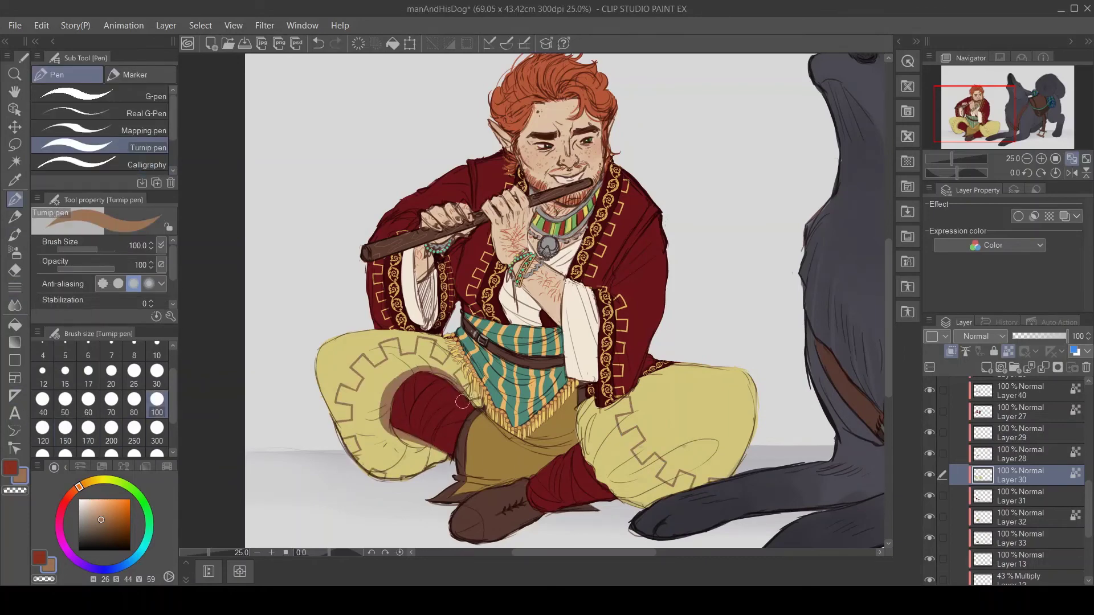
{"action": "key", "text": "g"}
{"action": "left_click", "coordinate": [348, 411]}
{"action": "key", "text": "p"}
{"action": "left_click_drag", "start_coordinate": [586, 399], "coordinate": [721, 490]}
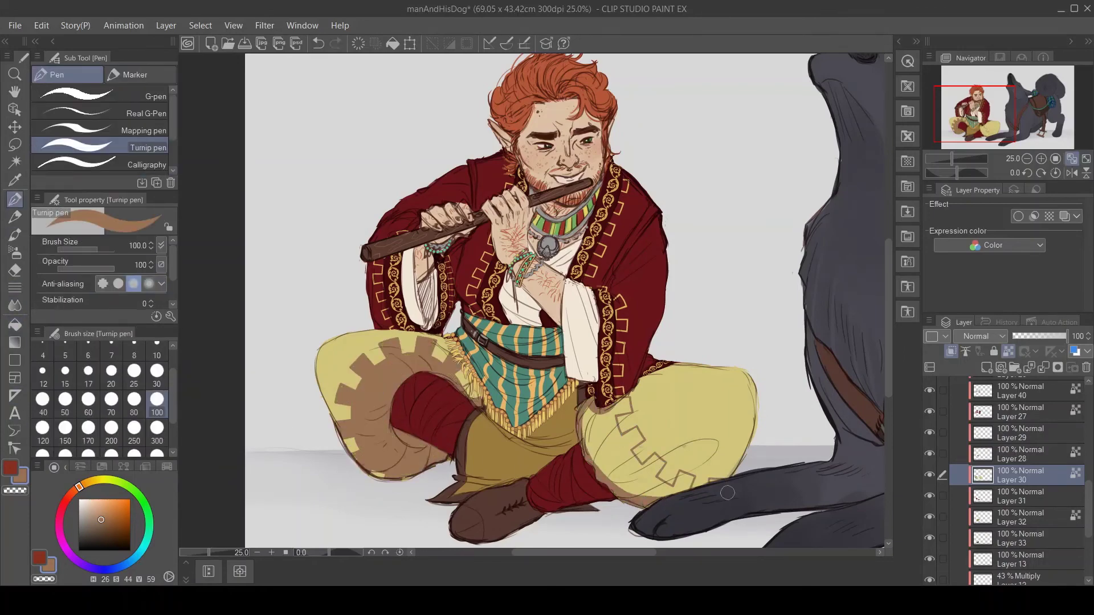
{"action": "key", "text": "g"}
{"action": "left_click", "coordinate": [707, 487]}
{"action": "left_click", "coordinate": [1027, 159]}
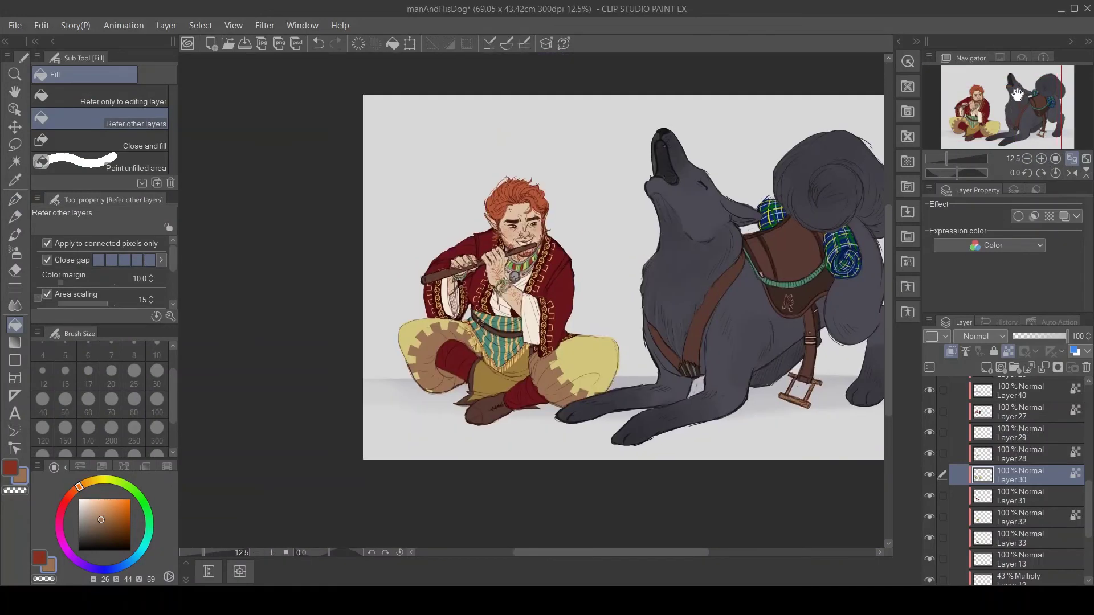
- Add an ochre patch with dark stitches and thin white crossing lines to the trouser knee nearest the dog, using the Darker pencil
{"action": "scroll", "coordinate": [544, 300], "scroll_direction": "up", "scroll_amount": 3}
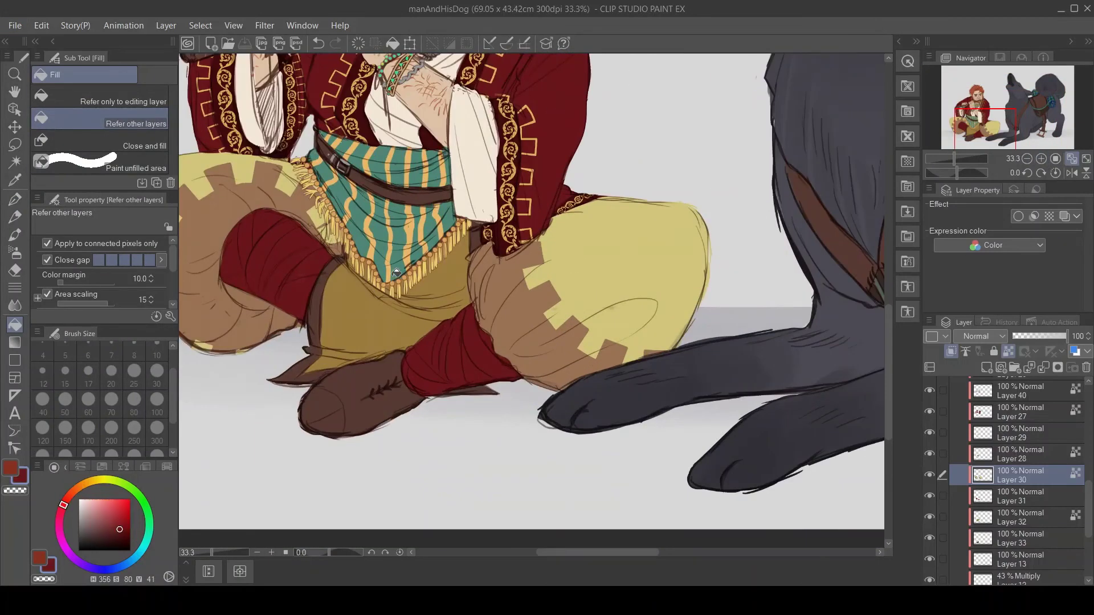
{"action": "key", "text": "p"}
{"action": "mouse_move", "coordinate": [674, 204]}
{"action": "left_mouse_down"}
{"action": "mouse_move", "coordinate": [710, 246]}
{"action": "mouse_move", "coordinate": [707, 233]}
{"action": "left_mouse_up"}
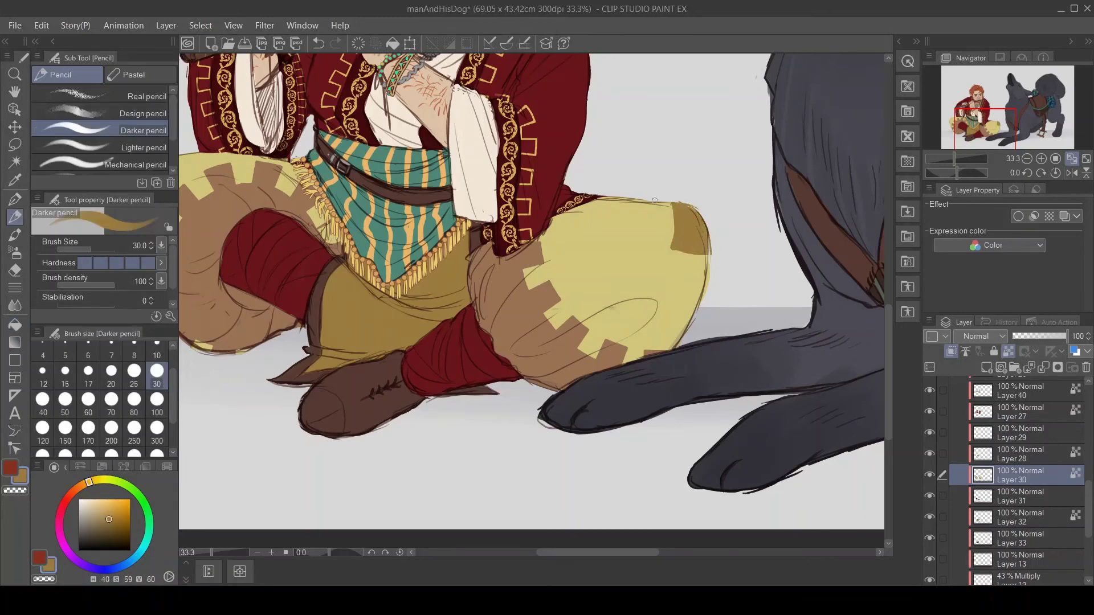
{"action": "left_click", "coordinate": [670, 208], "text": "alt"}
{"action": "scroll", "coordinate": [1037, 163], "scroll_direction": "down", "scroll_amount": 3}
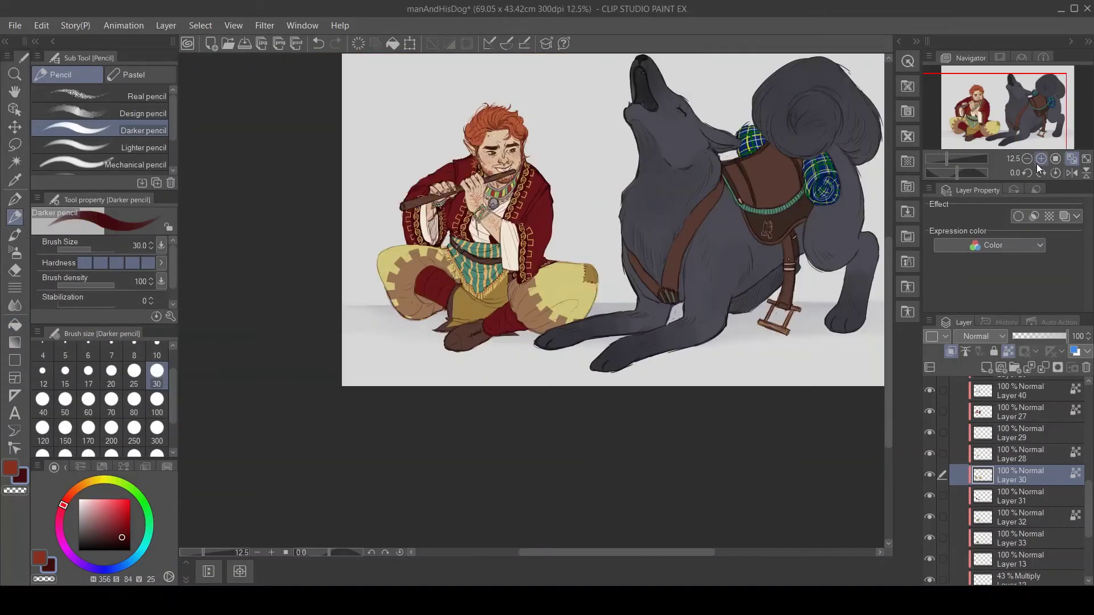
{"action": "scroll", "coordinate": [697, 263], "scroll_direction": "up", "scroll_amount": 4}
{"action": "left_click_drag", "start_coordinate": [694, 202], "coordinate": [697, 264]}
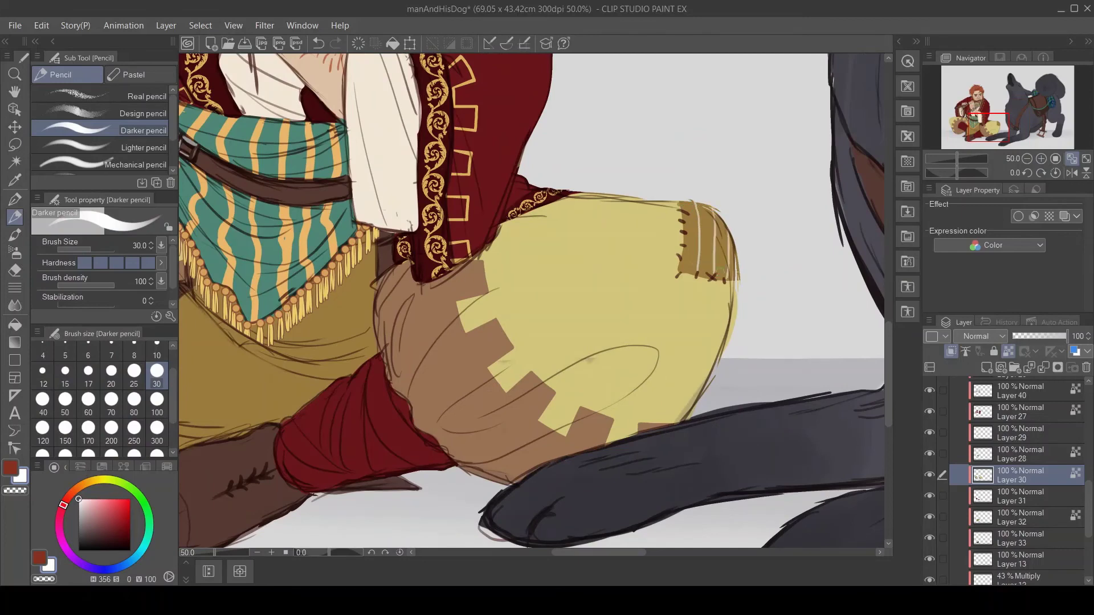
{"action": "scroll", "coordinate": [1028, 159], "scroll_direction": "down", "scroll_amount": 4}
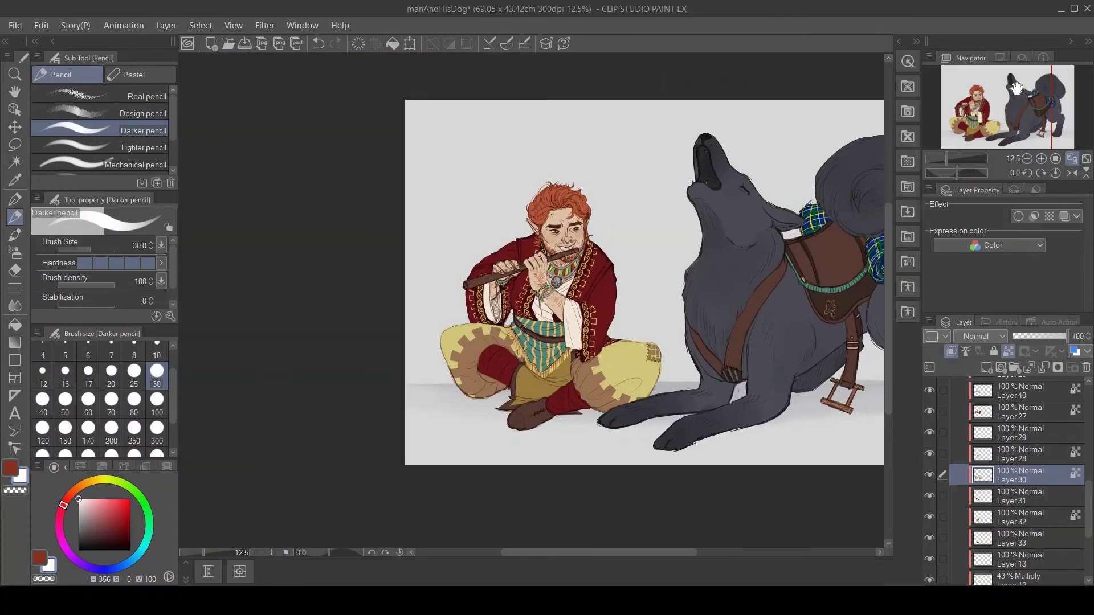
- Set Layer 41 to Multiply, enlarge the Dense watercolor brush to 500, and move the layer above Folder 5
{"action": "scroll", "coordinate": [1044, 156], "scroll_direction": "up", "scroll_amount": 2}
{"action": "left_click", "coordinate": [1043, 157]}
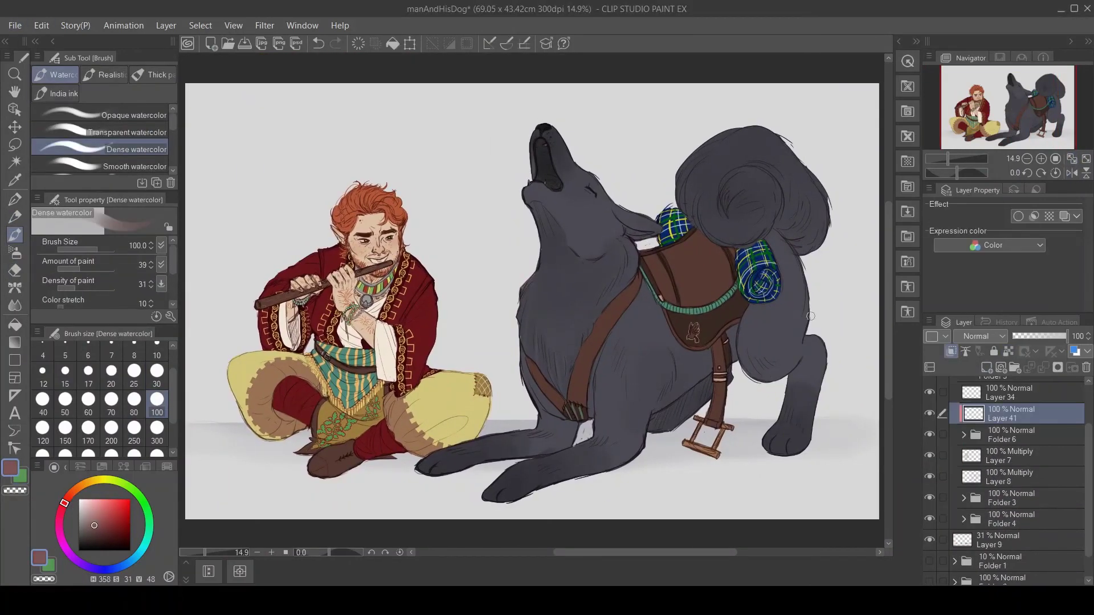
{"action": "key", "text": "bracketright"}
{"action": "key", "text": "bracketright"}
{"action": "key", "text": "bracketright"}
{"action": "key", "text": "bracketright"}
{"action": "key", "text": "bracketright"}
{"action": "key", "text": "bracketright"}
{"action": "key", "text": "bracketright"}
{"action": "key", "text": "bracketright"}
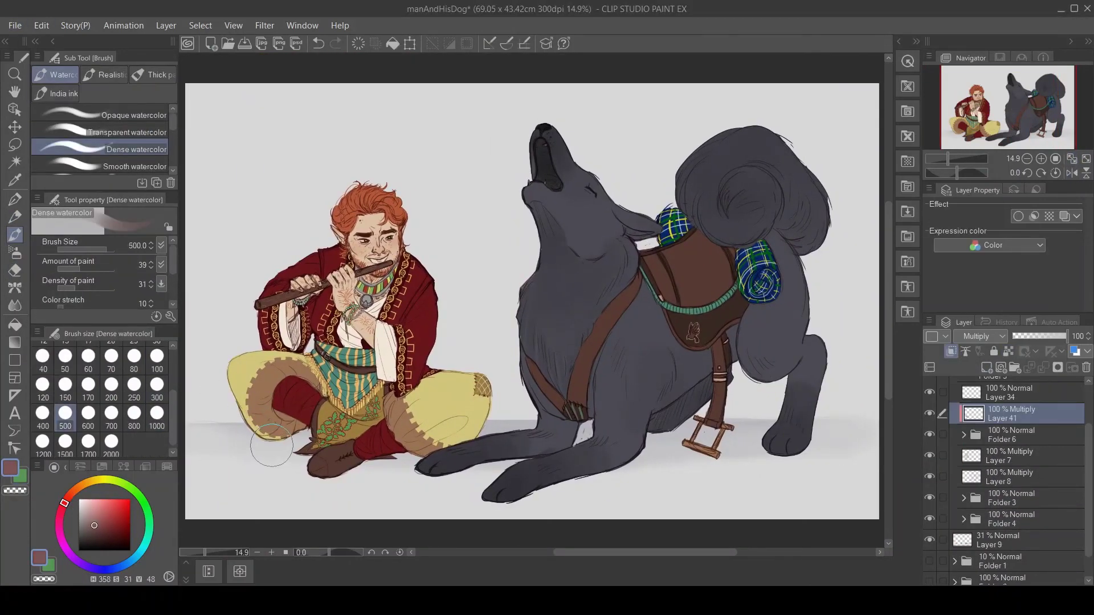
{"action": "scroll", "coordinate": [969, 480], "scroll_direction": "up", "scroll_amount": 3}
{"action": "left_click_drag", "start_coordinate": [968, 484], "coordinate": [971, 444]}
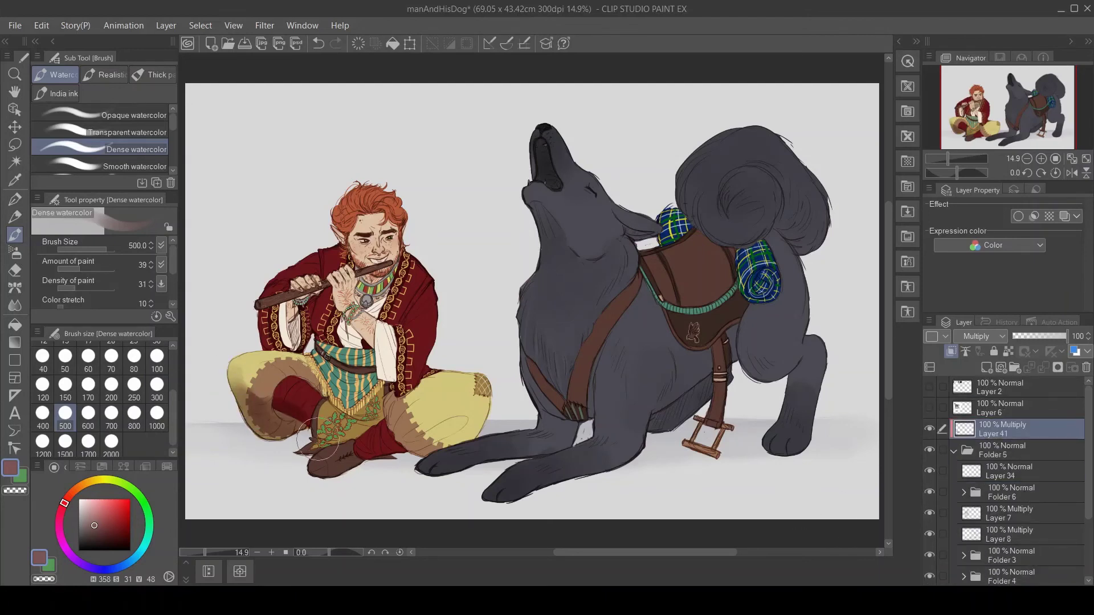
- Shade the trousers and lower tunic on Layer 41 with Dense watercolor at sizes 150 and 300, and blend the shadows
{"action": "key", "text": "bracketleft"}
{"action": "key", "text": "bracketleft"}
{"action": "key", "text": "bracketleft"}
{"action": "key", "text": "bracketleft"}
{"action": "key", "text": "bracketleft"}
{"action": "key", "text": "bracketleft"}
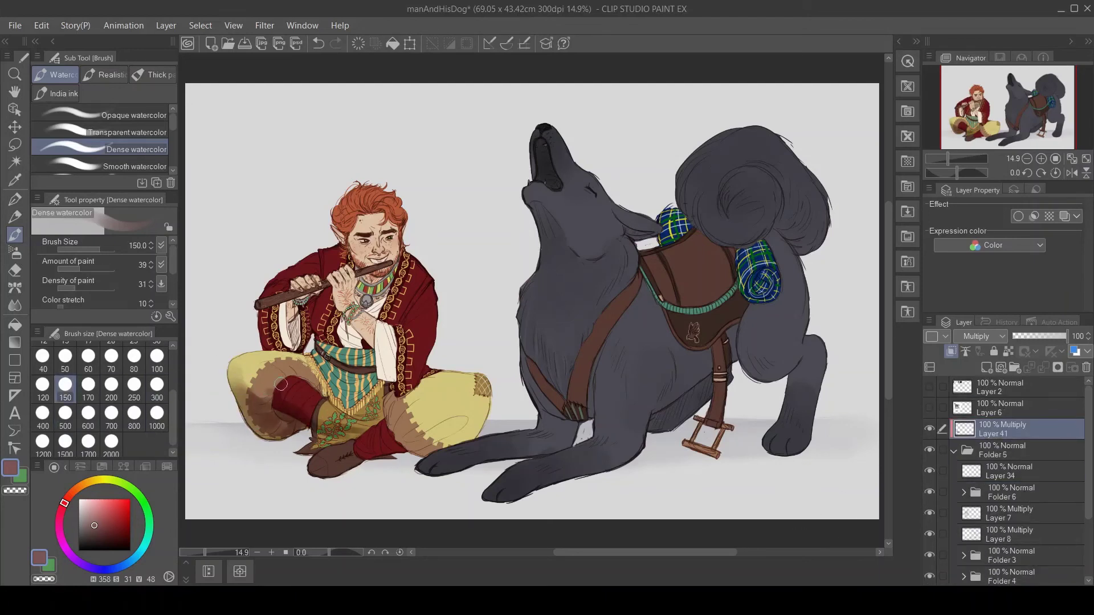
{"action": "key", "text": "bracketright"}
{"action": "key", "text": "bracketright"}
{"action": "key", "text": "bracketright"}
{"action": "key", "text": "bracketright"}
{"action": "mouse_move", "coordinate": [341, 456]}
{"action": "left_mouse_down"}
{"action": "mouse_move", "coordinate": [461, 427]}
{"action": "mouse_move", "coordinate": [392, 428]}
{"action": "mouse_move", "coordinate": [359, 399]}
{"action": "mouse_move", "coordinate": [387, 388]}
{"action": "left_mouse_up"}
{"action": "key", "text": "j"}
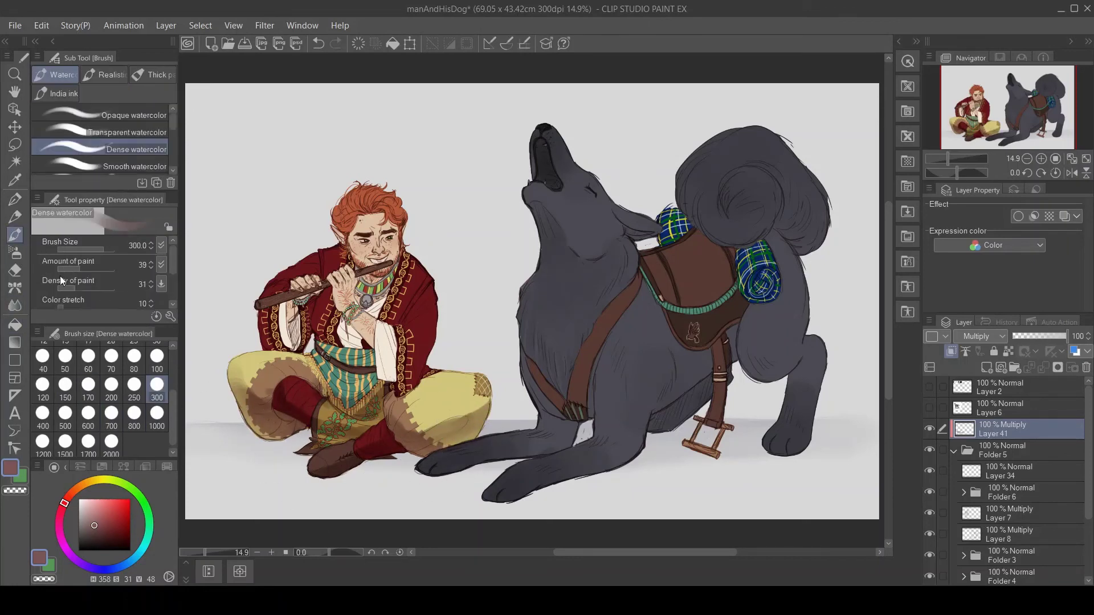
- Shade the striped sash, its fringe and the area around the belt with Dense watercolor at sizes 300 and 100
{"action": "key", "text": "b"}
{"action": "left_click_drag", "start_coordinate": [328, 322], "coordinate": [379, 382]}
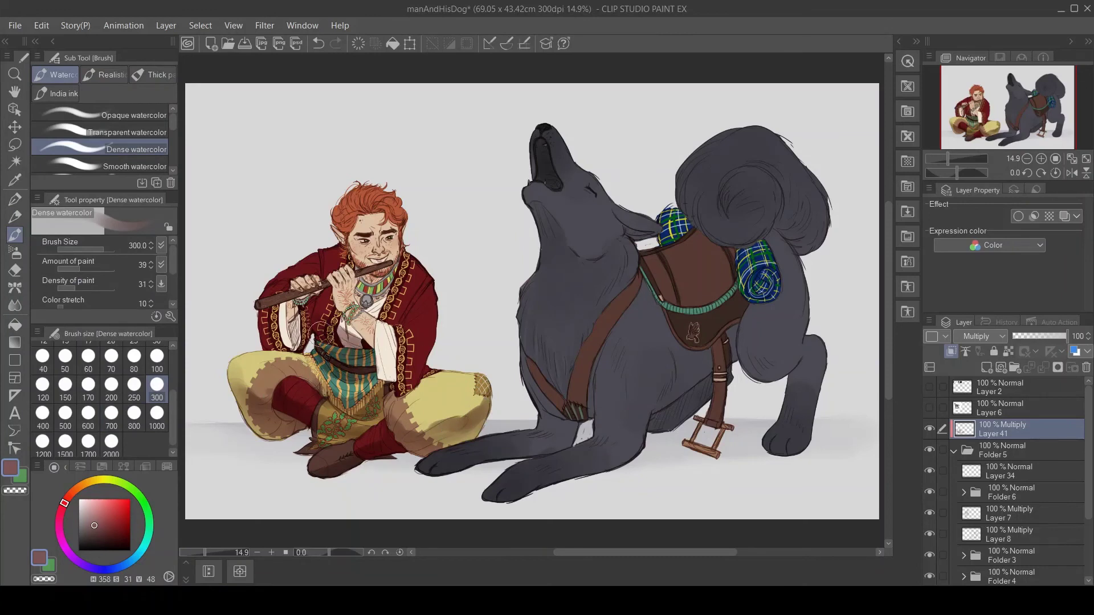
{"action": "key", "text": "bracketleft"}
{"action": "key", "text": "bracketleft"}
{"action": "key", "text": "bracketleft"}
{"action": "key", "text": "bracketleft"}
{"action": "key", "text": "bracketleft"}
{"action": "key", "text": "bracketleft"}
{"action": "mouse_move", "coordinate": [319, 365]}
{"action": "left_mouse_down"}
{"action": "mouse_move", "coordinate": [363, 397]}
{"action": "mouse_move", "coordinate": [346, 402]}
{"action": "mouse_move", "coordinate": [381, 403]}
{"action": "left_mouse_up"}
{"action": "key", "text": "e"}
{"action": "left_click", "coordinate": [15, 234]}
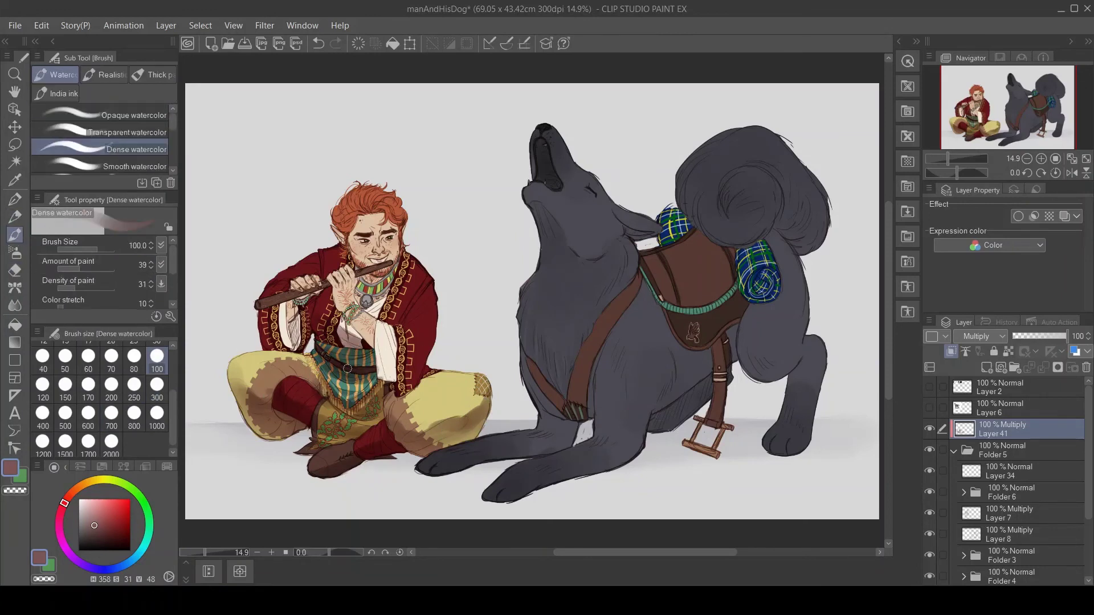
- Shade the inside of the red coat with Dense watercolor at sizes 300 and 150, and blend the shadows
{"action": "left_click", "coordinate": [157, 386]}
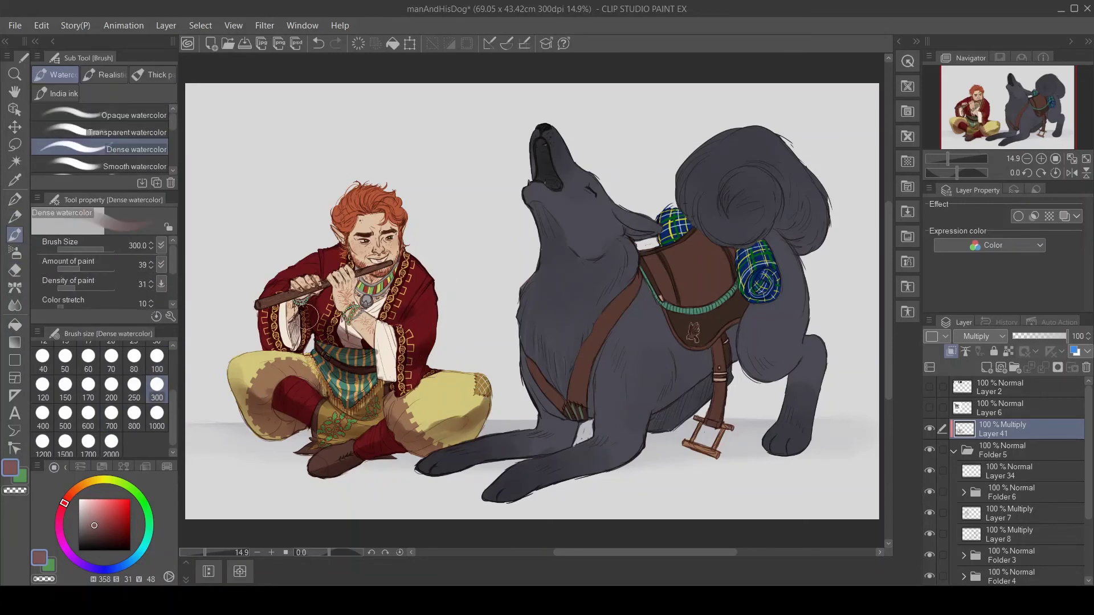
{"action": "left_click", "coordinate": [65, 386]}
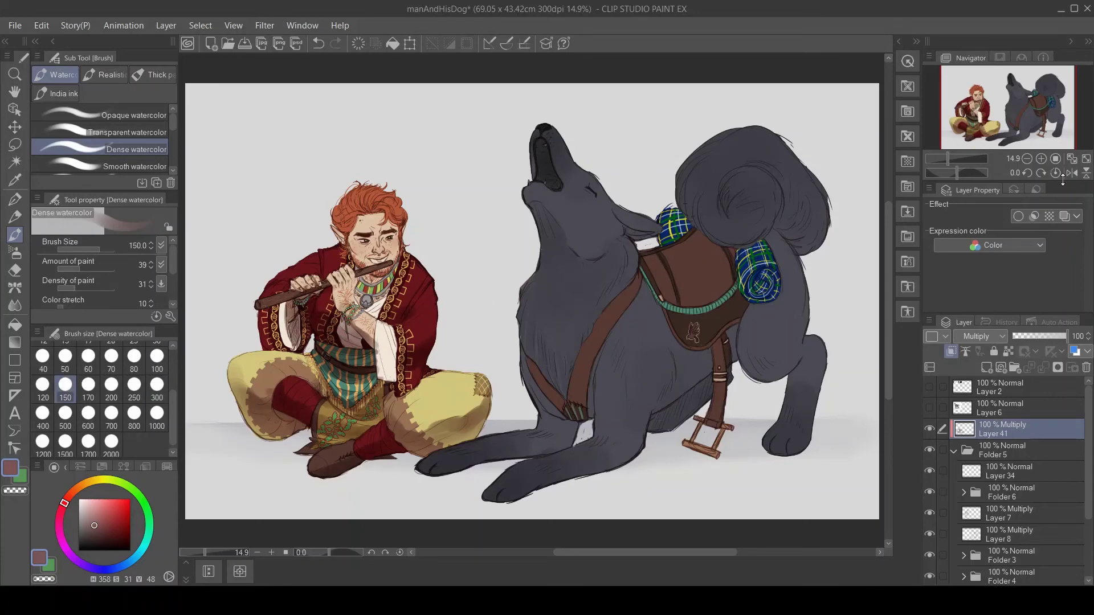
{"action": "scroll", "coordinate": [370, 273], "scroll_direction": "up", "scroll_amount": 2}
{"action": "left_click", "coordinate": [43, 357]}
{"action": "key", "text": "j"}
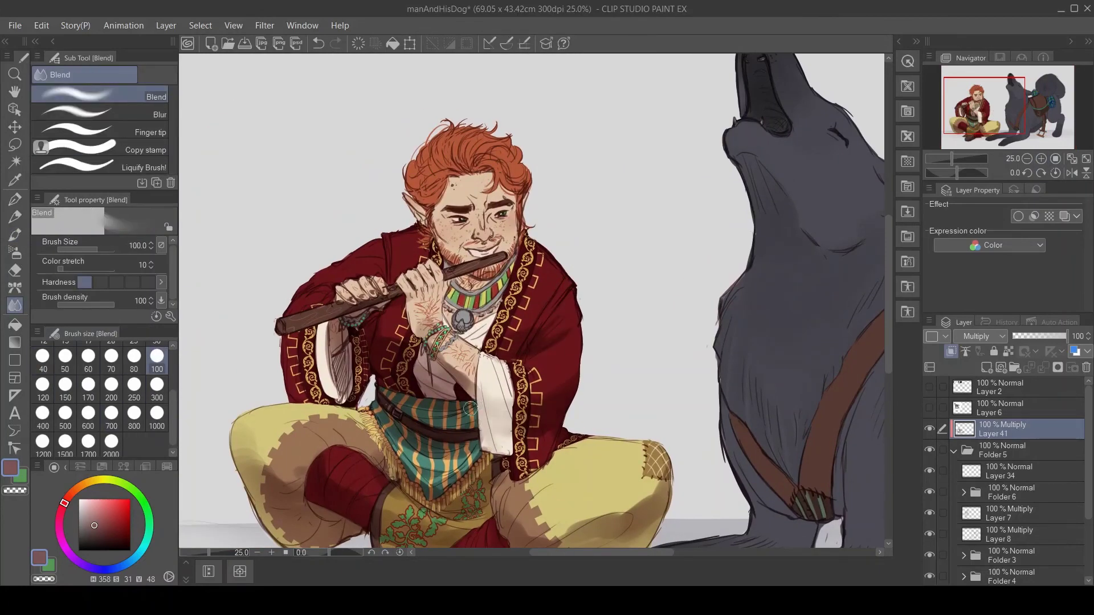
- Shade the shirt, white sleeves, upper sash and neck below the chin with Dense watercolor at size 100
{"action": "key", "text": "b"}
{"action": "left_click_drag", "start_coordinate": [354, 319], "coordinate": [341, 393]}
{"action": "left_click_drag", "start_coordinate": [421, 379], "coordinate": [472, 414]}
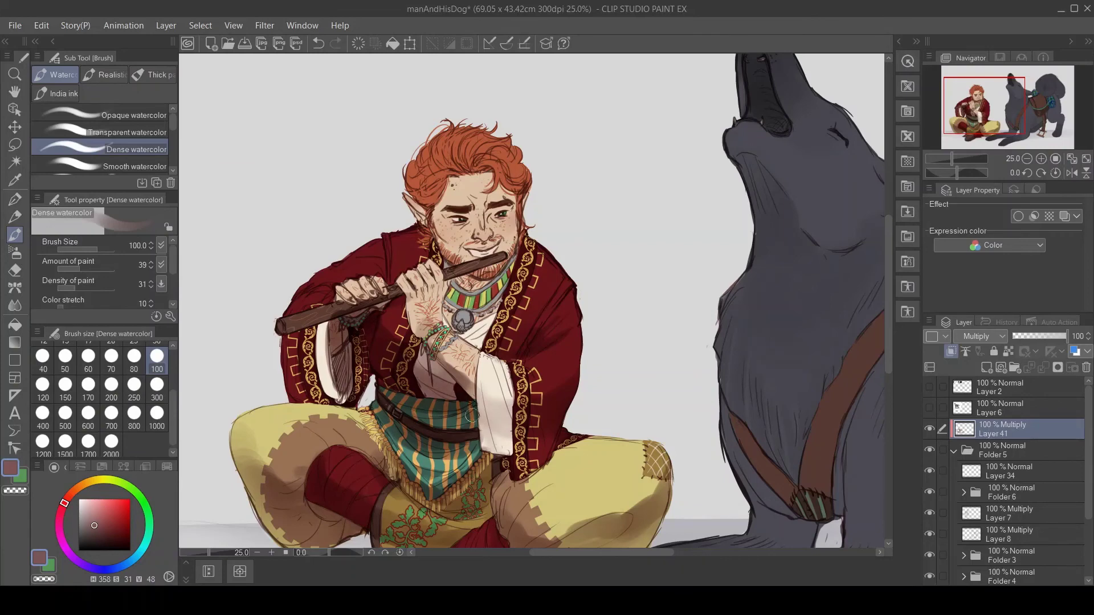
{"action": "left_click_drag", "start_coordinate": [460, 278], "coordinate": [505, 265]}
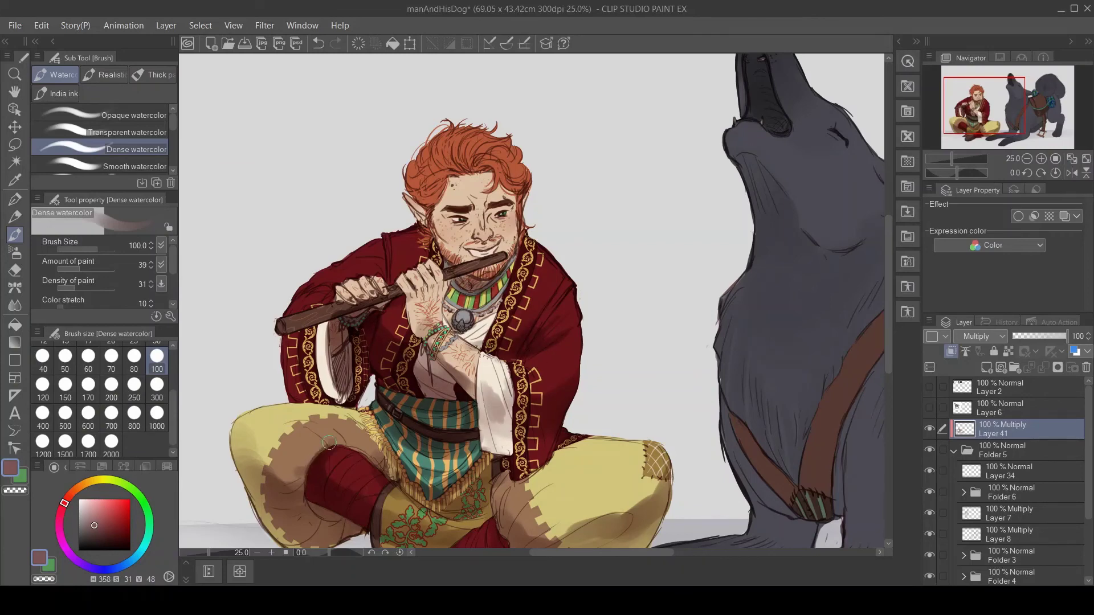
- Add more shadow to the trouser legs and soften it with the Blend tool at size 300
{"action": "left_click_drag", "start_coordinate": [328, 442], "coordinate": [391, 294]}
{"action": "mouse_move", "coordinate": [564, 319]}
{"action": "left_mouse_down"}
{"action": "mouse_move", "coordinate": [661, 393]}
{"action": "mouse_move", "coordinate": [684, 388]}
{"action": "left_mouse_up"}
{"action": "key", "text": "j"}
{"action": "left_click", "coordinate": [157, 385]}
{"action": "left_click_drag", "start_coordinate": [701, 296], "coordinate": [578, 344]}
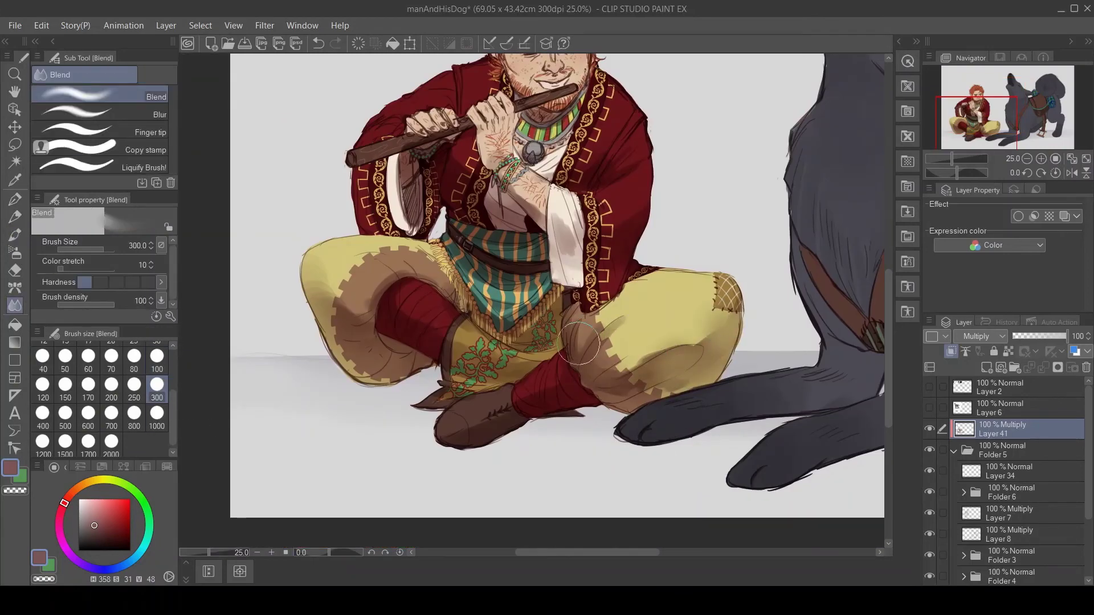
- Smudge the shading on the trousers and the hanging white sleeve with the Finger tip tool at size 100
{"action": "left_click", "coordinate": [85, 130]}
{"action": "left_click", "coordinate": [157, 356]}
{"action": "left_click_drag", "start_coordinate": [319, 268], "coordinate": [339, 330]}
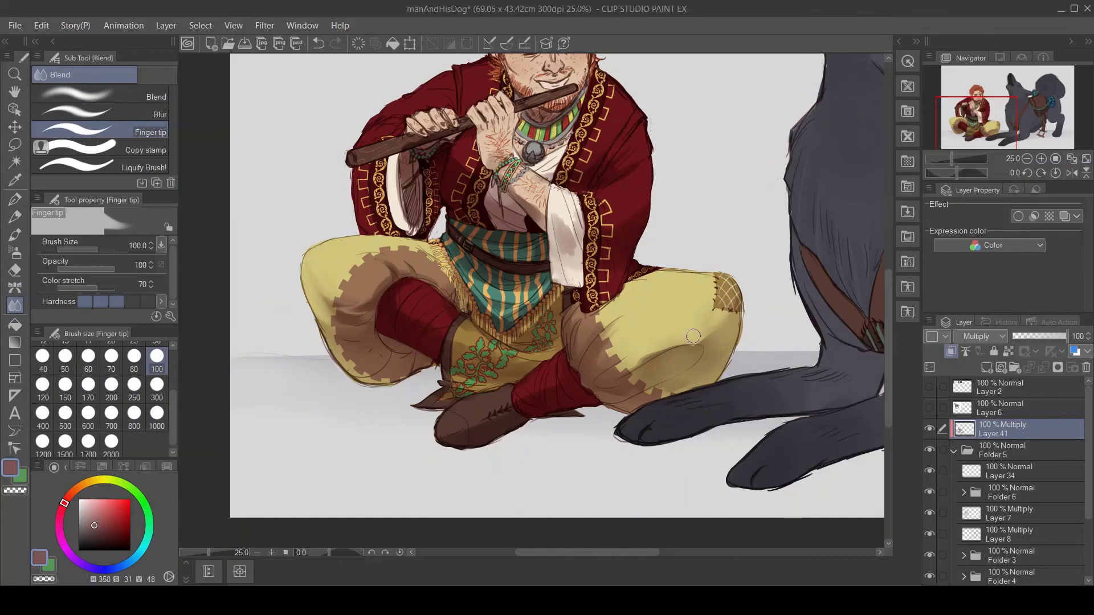
{"action": "scroll", "coordinate": [529, 314], "scroll_direction": "down", "scroll_amount": 3}
{"action": "scroll", "coordinate": [522, 309], "scroll_direction": "up", "scroll_amount": 3}
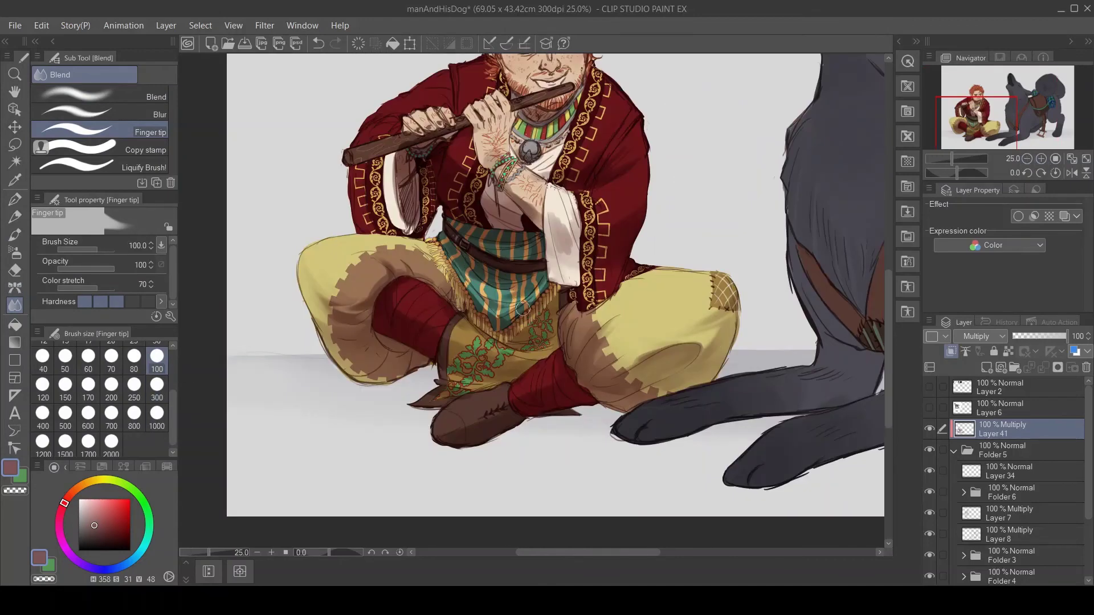
{"action": "left_click_drag", "start_coordinate": [558, 251], "coordinate": [577, 279]}
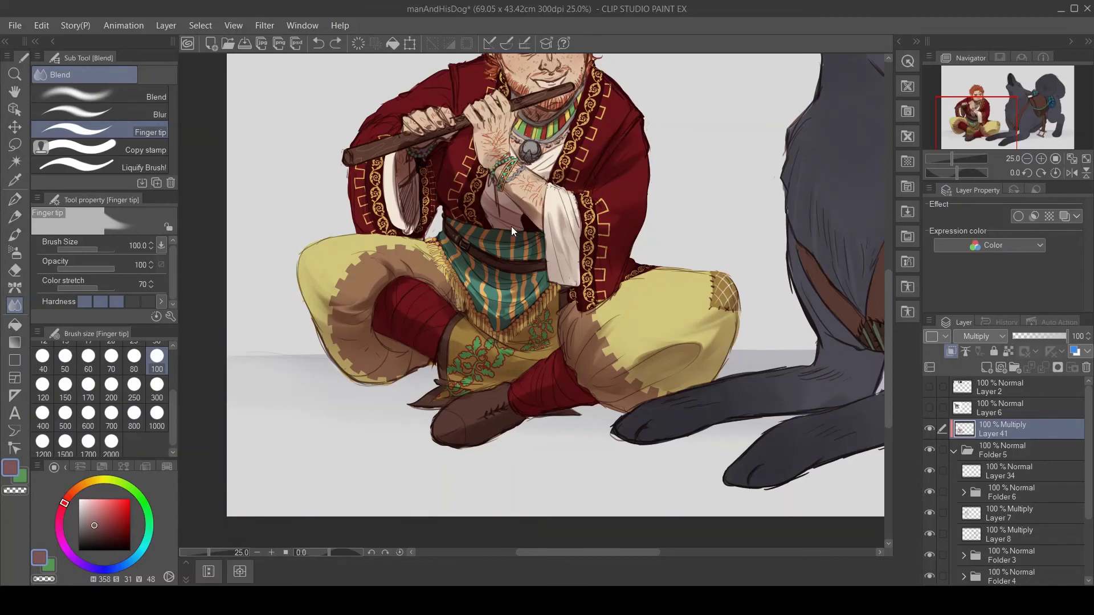
- Refine the trouser and red leg wrap shading with Finger tip at size 50 and Blend at size 300
{"action": "key", "text": "j"}
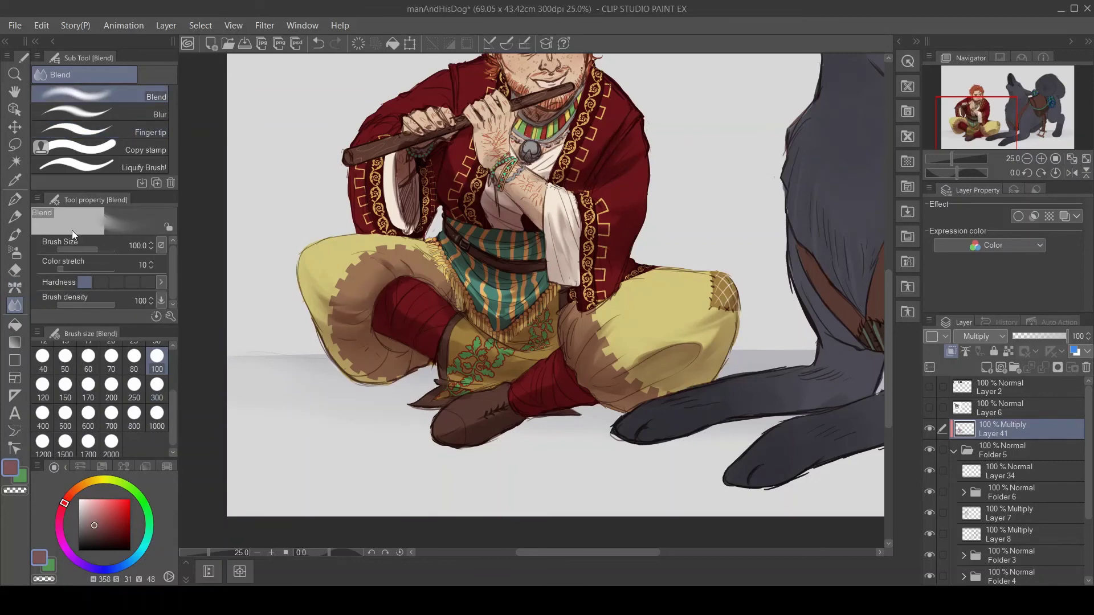
{"action": "key", "text": "j"}
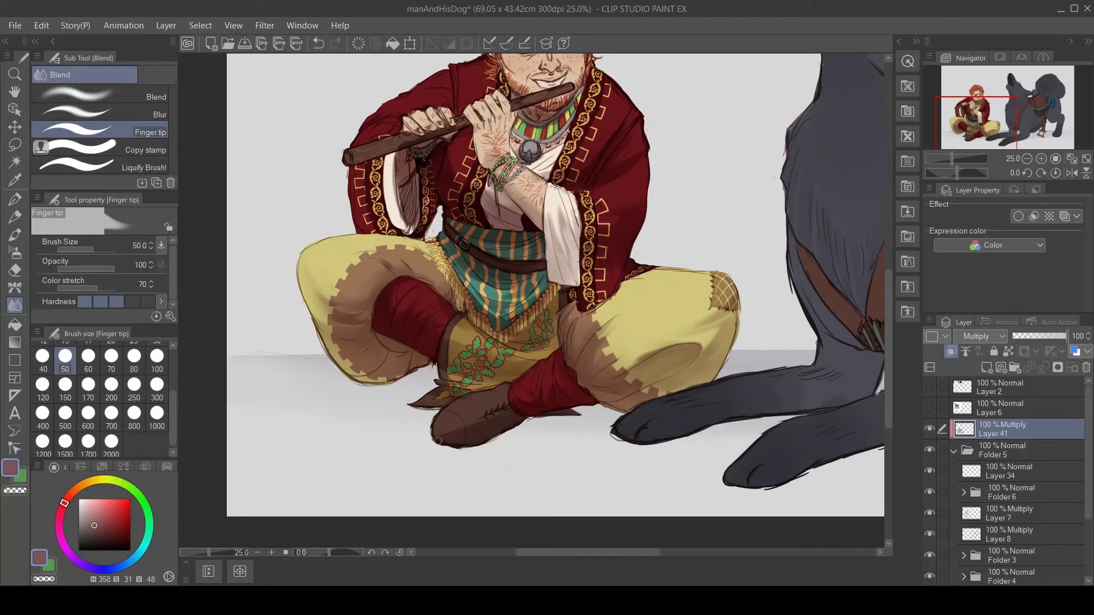
{"action": "key", "text": "j"}
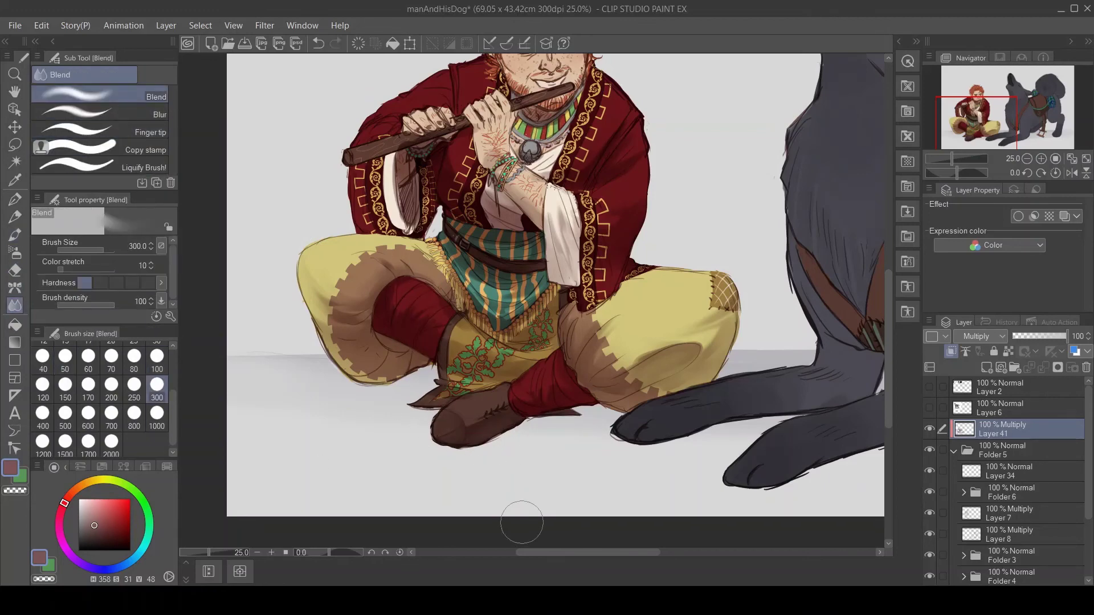
{"action": "key", "text": "j"}
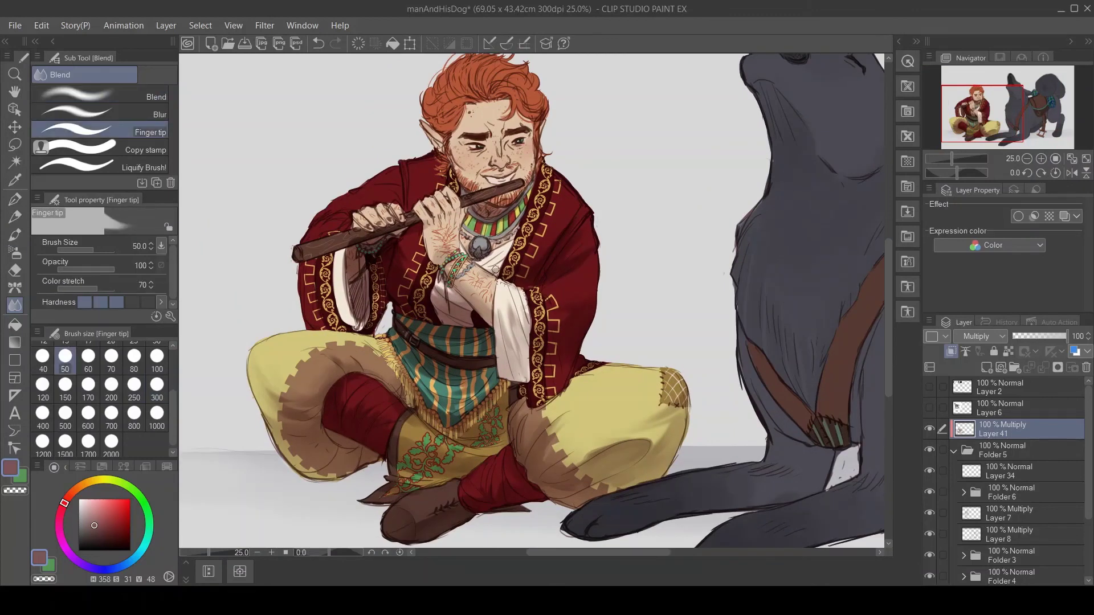
- Shade the flute player's hair strands with Dense watercolor at size 40 and smudge them with Finger tip at size 50
{"action": "key", "text": "b"}
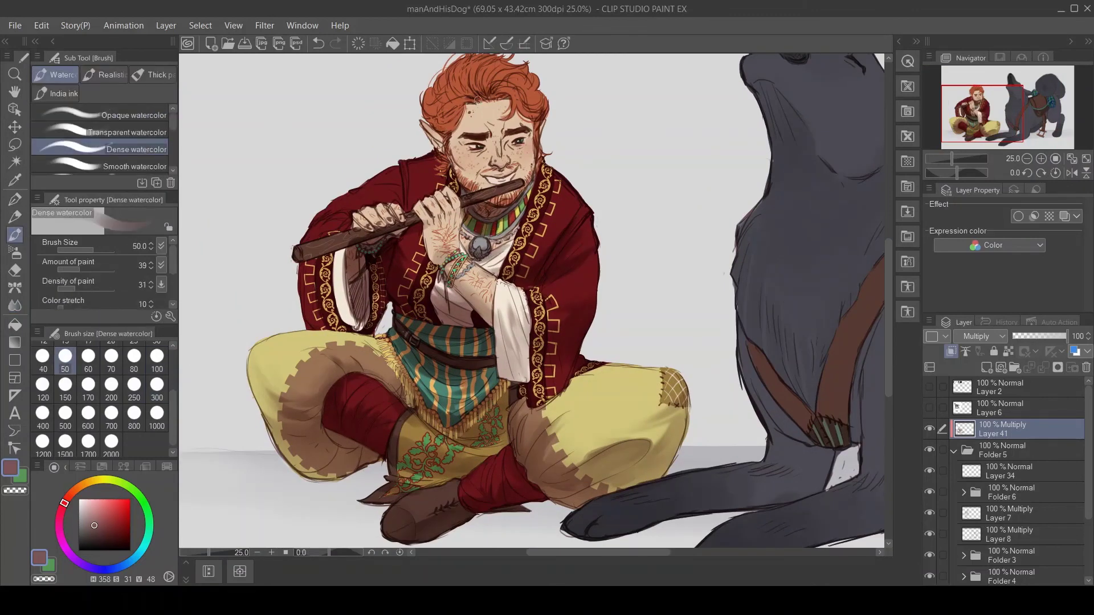
{"action": "key", "text": "bracketleft"}
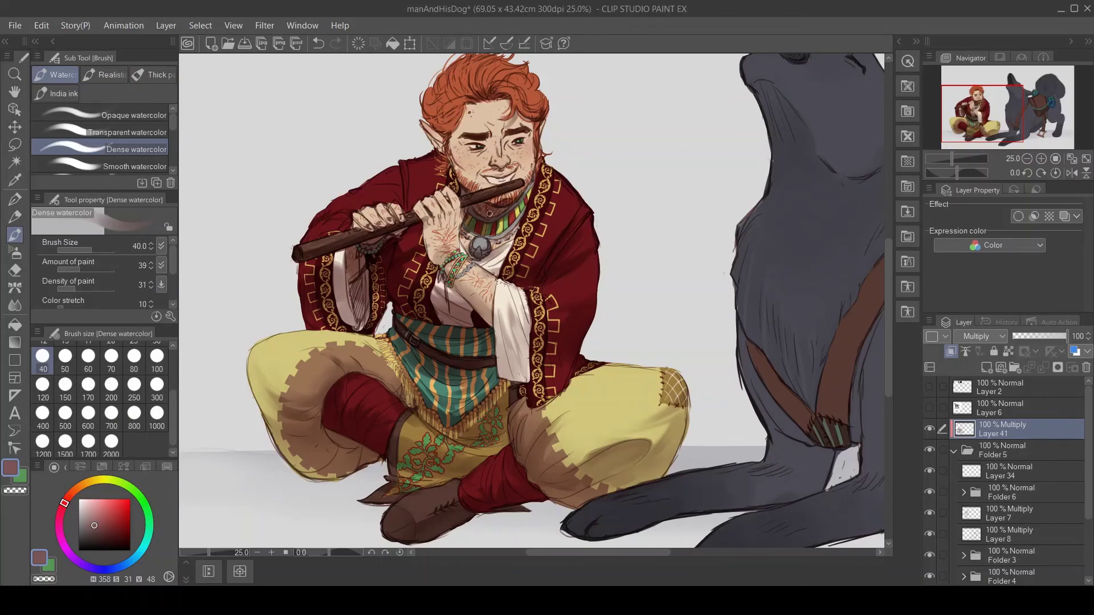
{"action": "scroll", "coordinate": [481, 183], "scroll_direction": "up", "scroll_amount": 3}
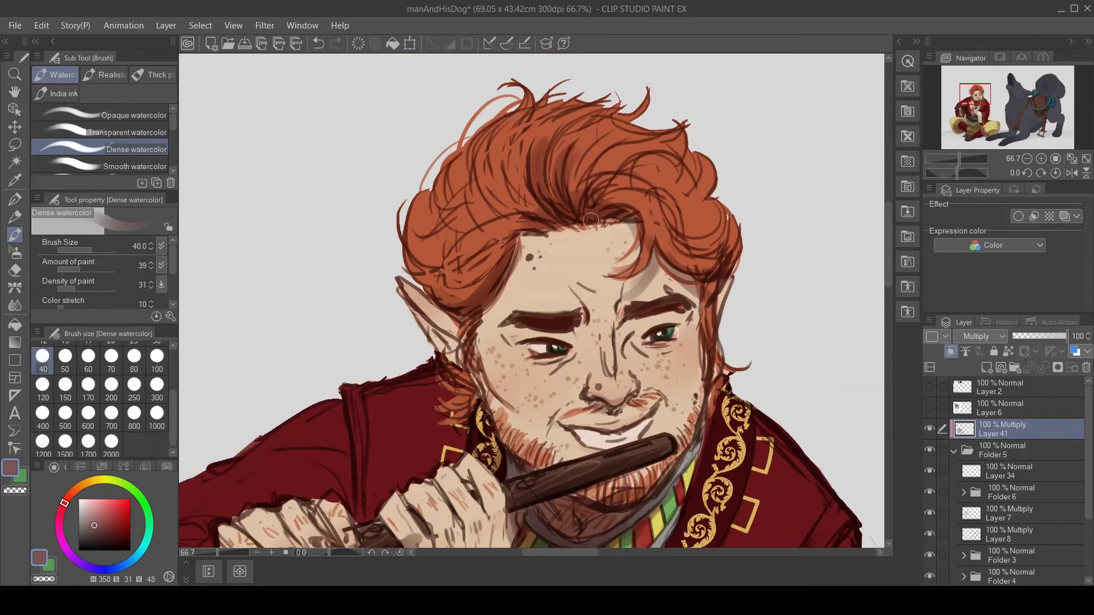
{"action": "key", "text": "j"}
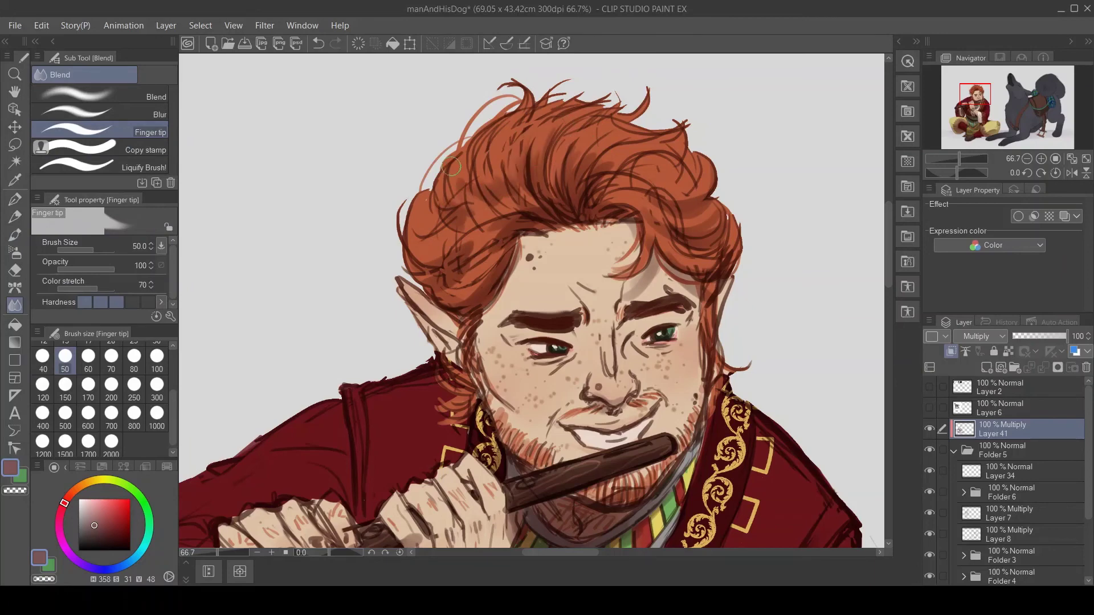
- Shade the forehead, ear and eye area of the face with Dense watercolor at sizes 40 and 100, and blend the shadows
{"action": "key", "text": "b"}
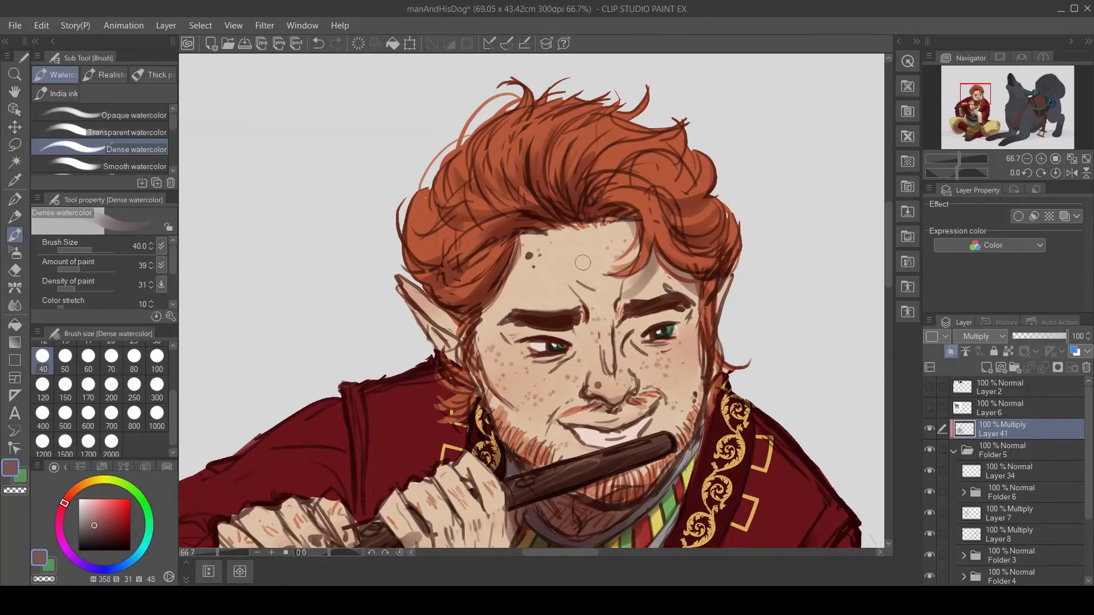
{"action": "mouse_move", "coordinate": [570, 222]}
{"action": "left_mouse_down"}
{"action": "mouse_move", "coordinate": [713, 342]}
{"action": "mouse_move", "coordinate": [569, 216]}
{"action": "mouse_move", "coordinate": [724, 324]}
{"action": "left_mouse_up"}
{"action": "left_click_drag", "start_coordinate": [421, 320], "coordinate": [502, 433]}
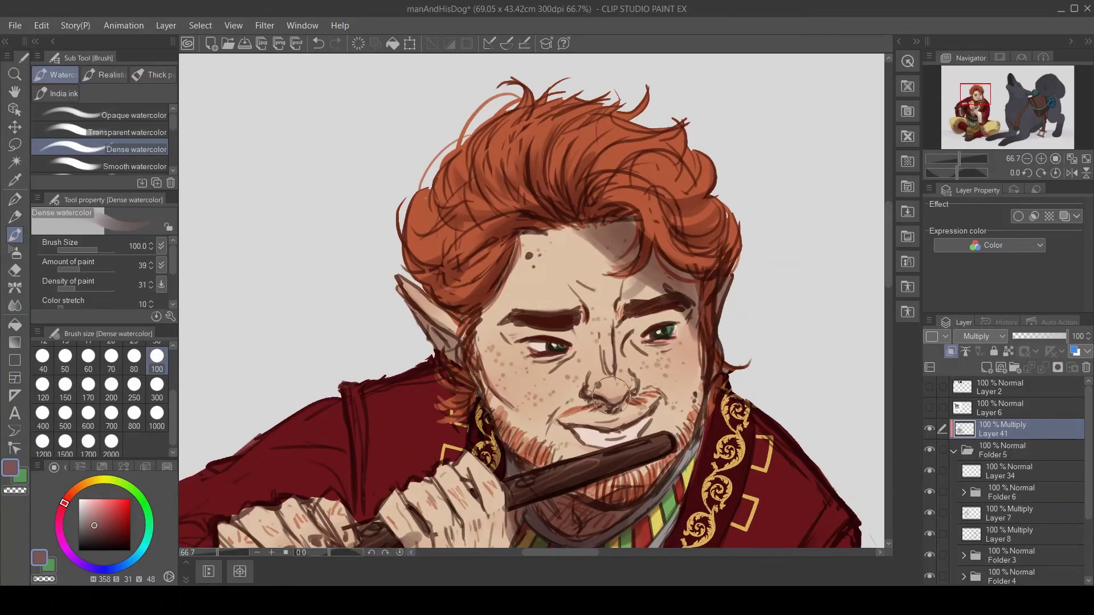
{"action": "left_click", "coordinate": [43, 356]}
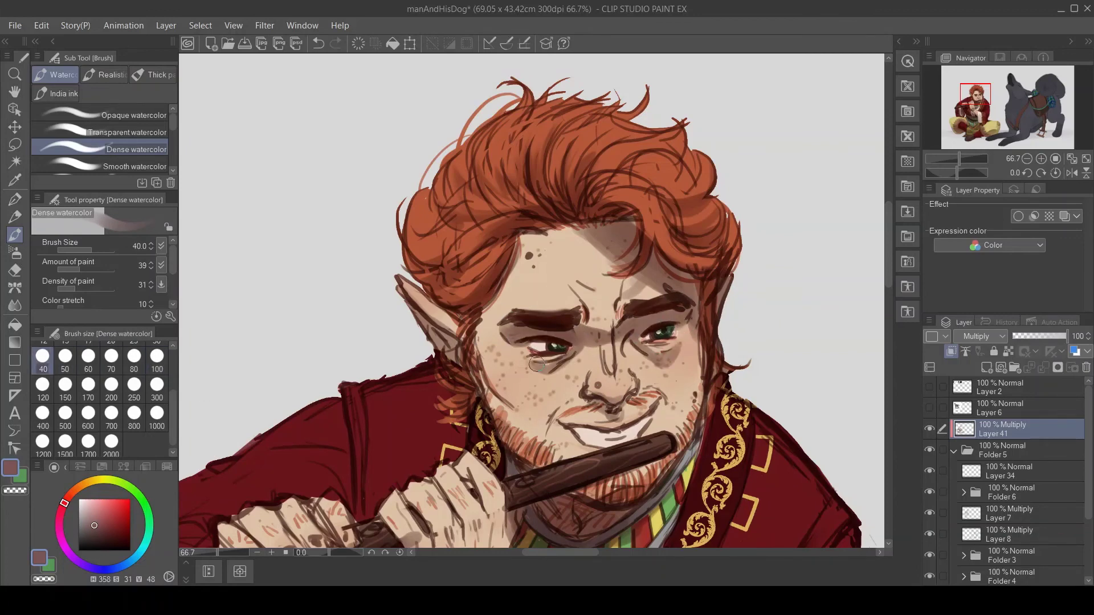
{"action": "key", "text": "j"}
{"action": "mouse_move", "coordinate": [569, 342]}
{"action": "left_mouse_down"}
{"action": "mouse_move", "coordinate": [626, 284]}
{"action": "mouse_move", "coordinate": [656, 370]}
{"action": "mouse_move", "coordinate": [569, 370]}
{"action": "left_mouse_up"}
{"action": "left_click", "coordinate": [1027, 159]}
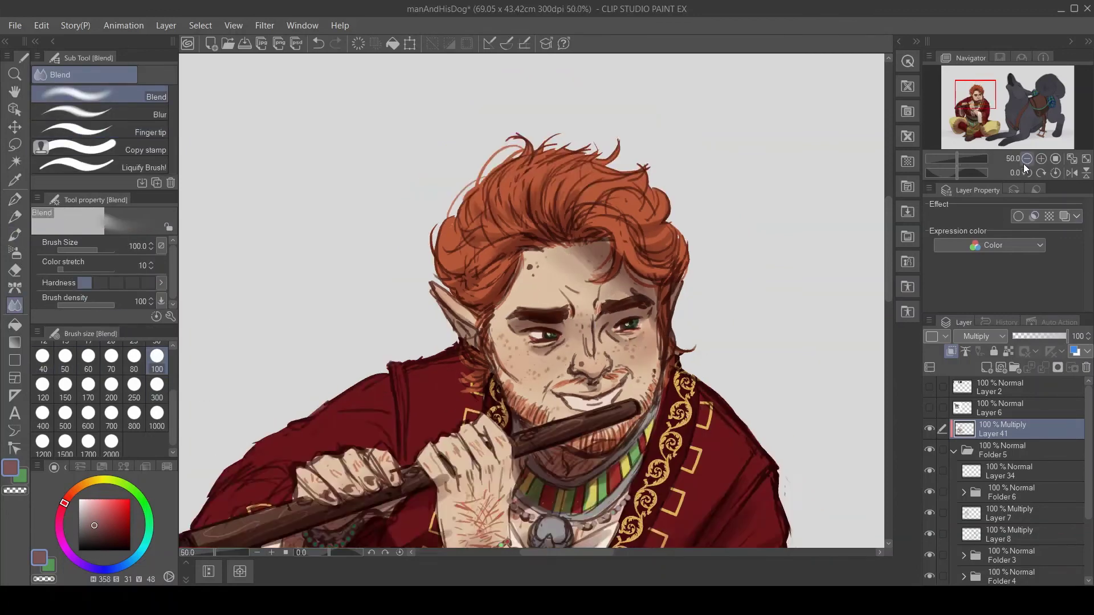
- Shade the cheek and jaw on the side of the face nearer the dog with Dense watercolor at size 40, and blend at 100
{"action": "key", "text": "b"}
{"action": "left_click_drag", "start_coordinate": [610, 331], "coordinate": [649, 376]}
{"action": "left_click_drag", "start_coordinate": [621, 421], "coordinate": [650, 351]}
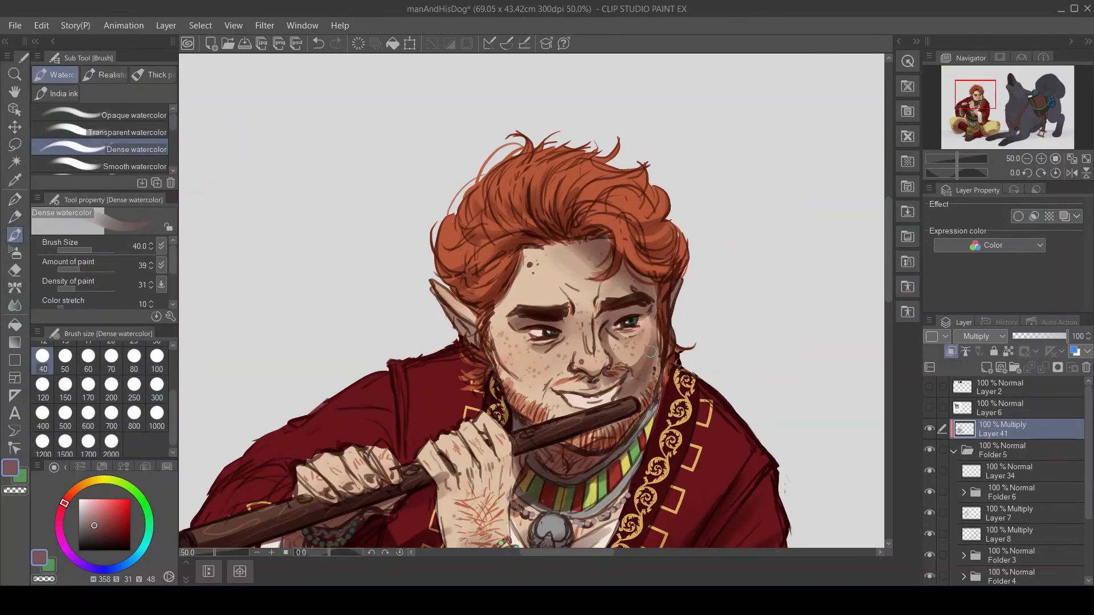
{"action": "key", "text": "e"}
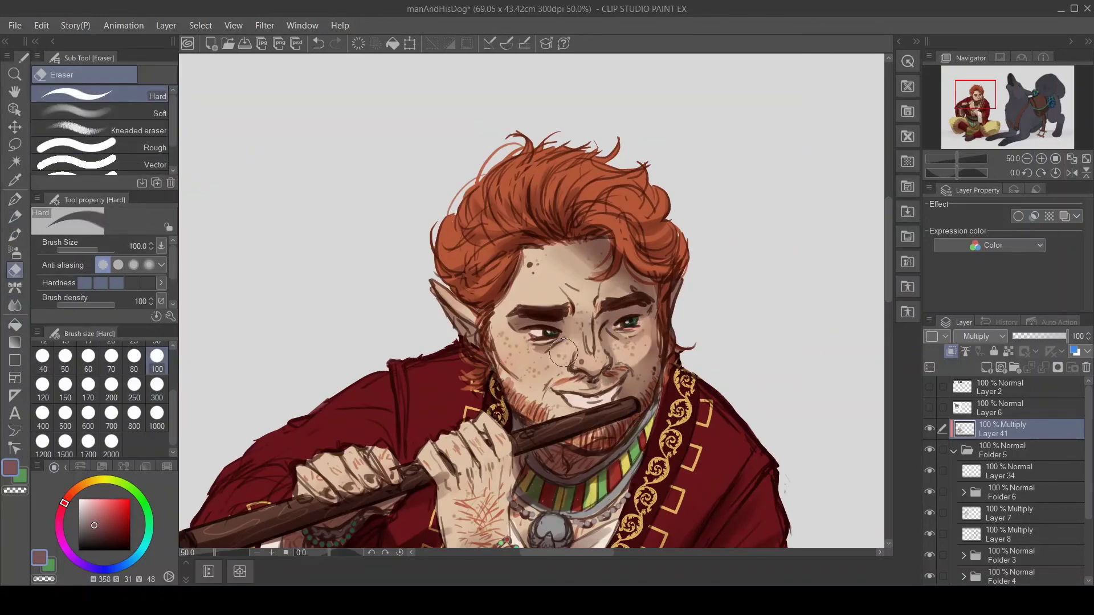
{"action": "key", "text": "b"}
{"action": "key", "text": "b"}
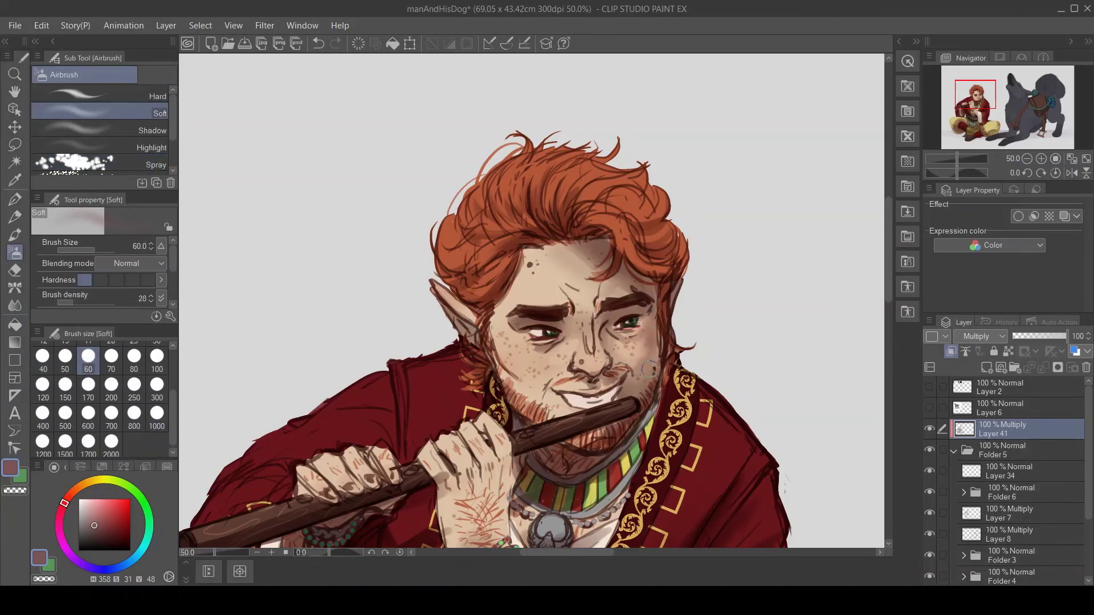
{"action": "key", "text": "j"}
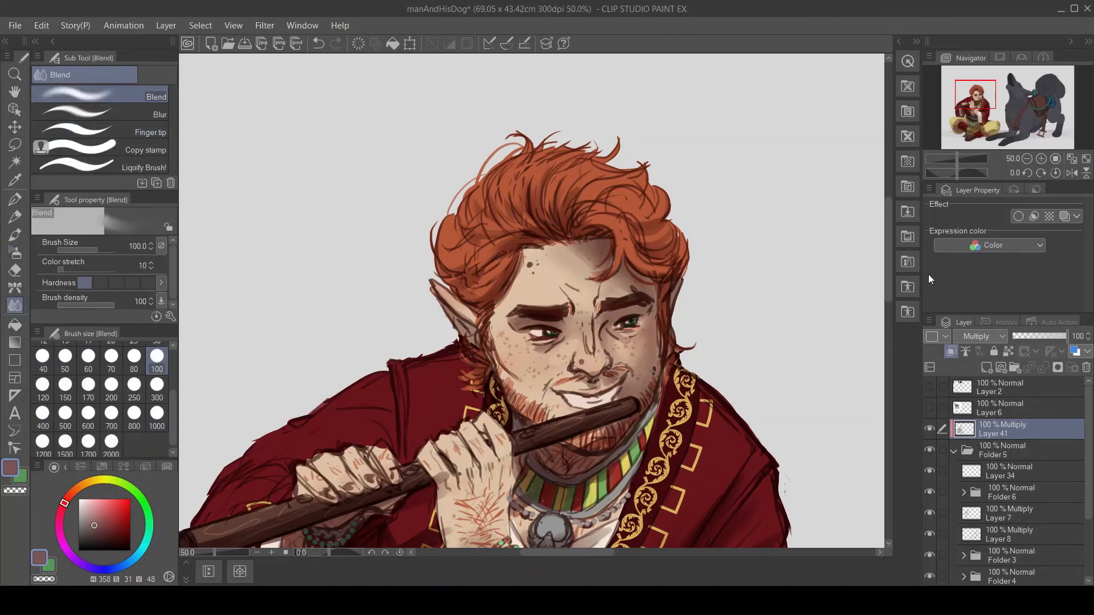
{"action": "scroll", "coordinate": [523, 320], "scroll_direction": "down", "scroll_amount": 2}
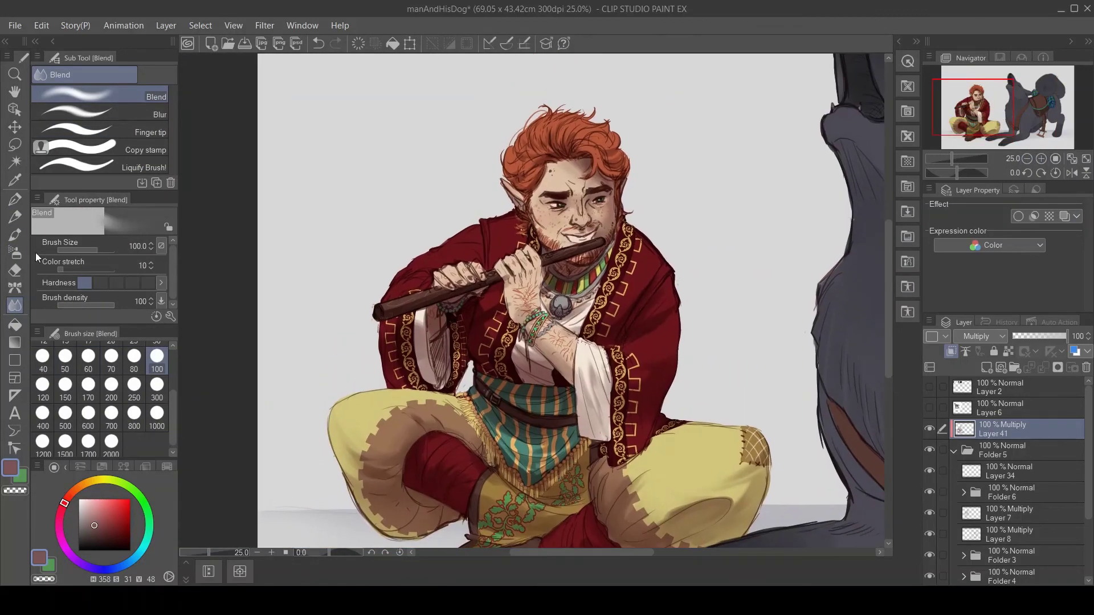
- Darken the neck, collar and beard edge under the flute with Dense watercolor at size 40, and blend the result
{"action": "key", "text": "b"}
{"action": "left_click_drag", "start_coordinate": [596, 267], "coordinate": [617, 192]}
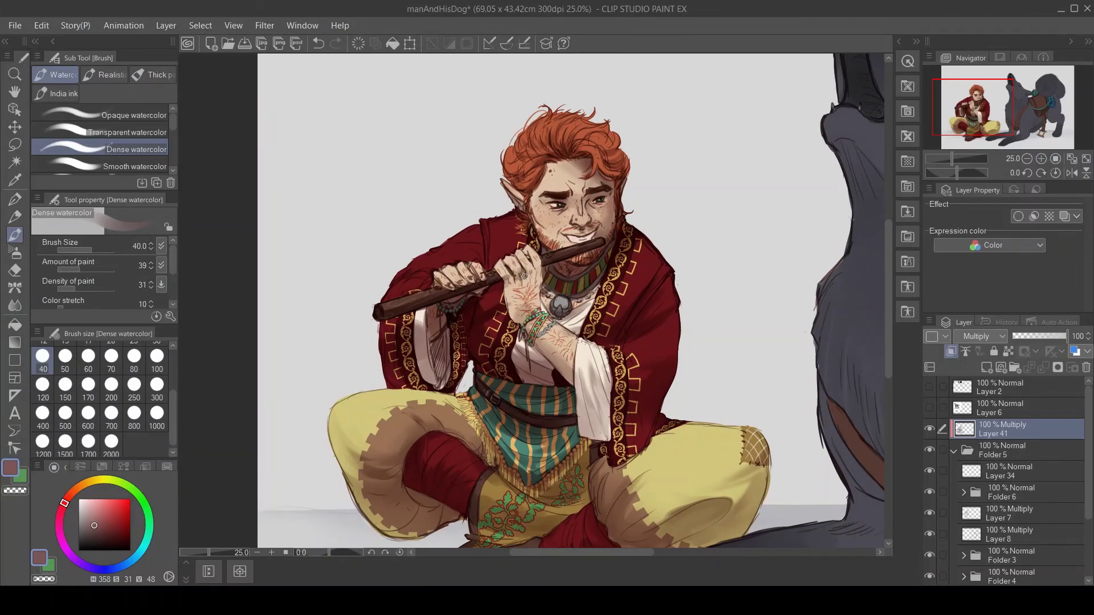
{"action": "key", "text": "j"}
- Duplicate the multiply shading layer, lower the copy's opacity to 28%, and merge it down into Layer 41
{"action": "left_click", "coordinate": [1028, 159]}
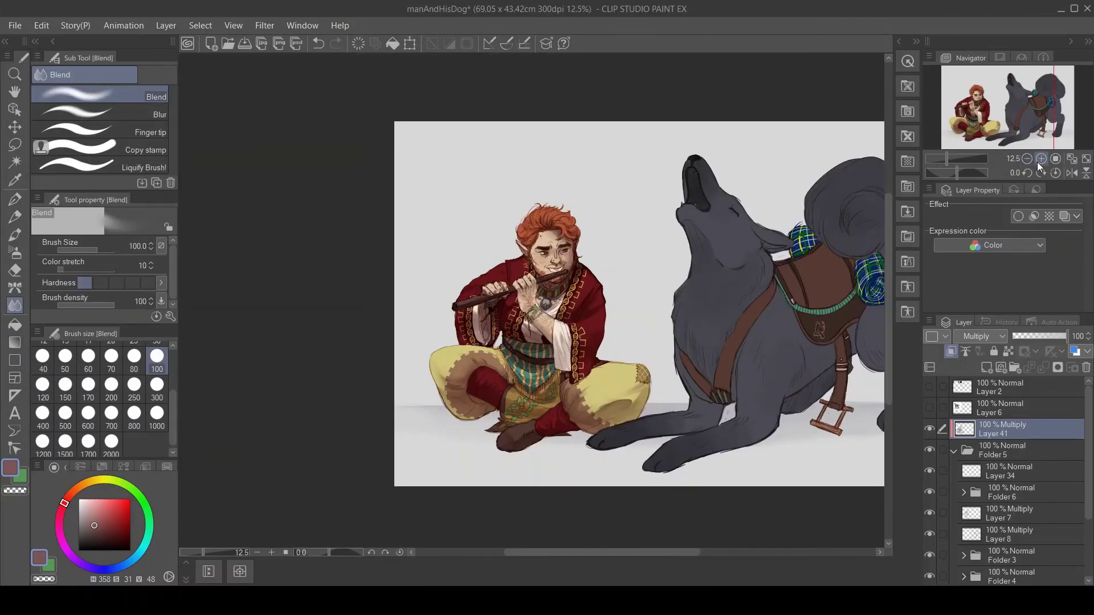
{"action": "key", "text": "ctrl+j"}
{"action": "left_click_drag", "start_coordinate": [1021, 335], "coordinate": [1029, 335]}
{"action": "left_click_drag", "start_coordinate": [730, 288], "coordinate": [596, 268]}
{"action": "key", "text": "b"}
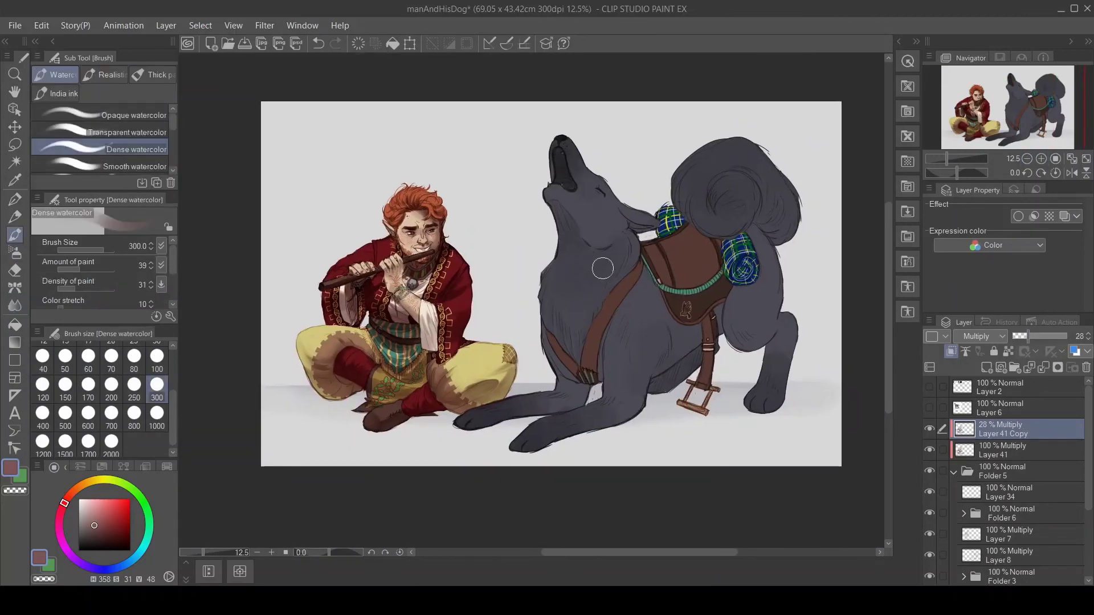
{"action": "key", "text": "ctrl+e"}
- Shade the dog's haunch, hind legs, tail center and rear saddle area with Dense watercolor, and soften with Blend and Finger tip at 300
{"action": "mouse_move", "coordinate": [764, 211]}
{"action": "left_mouse_down"}
{"action": "mouse_move", "coordinate": [745, 241]}
{"action": "mouse_move", "coordinate": [778, 266]}
{"action": "mouse_move", "coordinate": [756, 352]}
{"action": "mouse_move", "coordinate": [788, 389]}
{"action": "mouse_move", "coordinate": [722, 328]}
{"action": "mouse_move", "coordinate": [770, 364]}
{"action": "left_mouse_up"}
{"action": "key", "text": "j"}
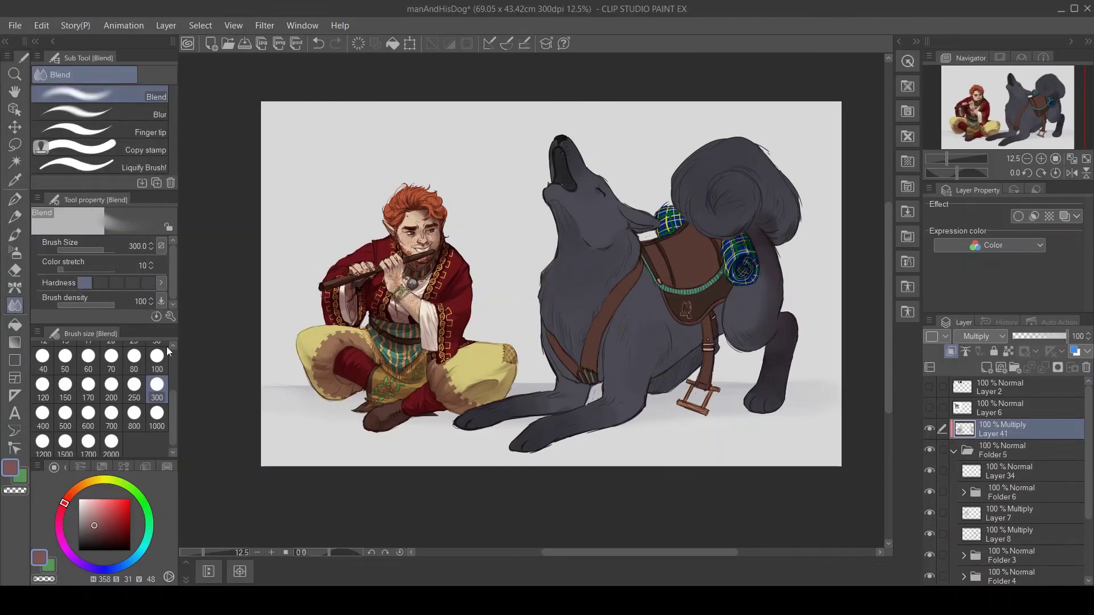
{"action": "key", "text": "b"}
{"action": "left_click_drag", "start_coordinate": [683, 388], "coordinate": [716, 344]}
{"action": "mouse_move", "coordinate": [655, 233]}
{"action": "left_mouse_down"}
{"action": "mouse_move", "coordinate": [755, 243]}
{"action": "mouse_move", "coordinate": [772, 258]}
{"action": "mouse_move", "coordinate": [701, 193]}
{"action": "mouse_move", "coordinate": [720, 228]}
{"action": "left_mouse_up"}
{"action": "key", "text": "j"}
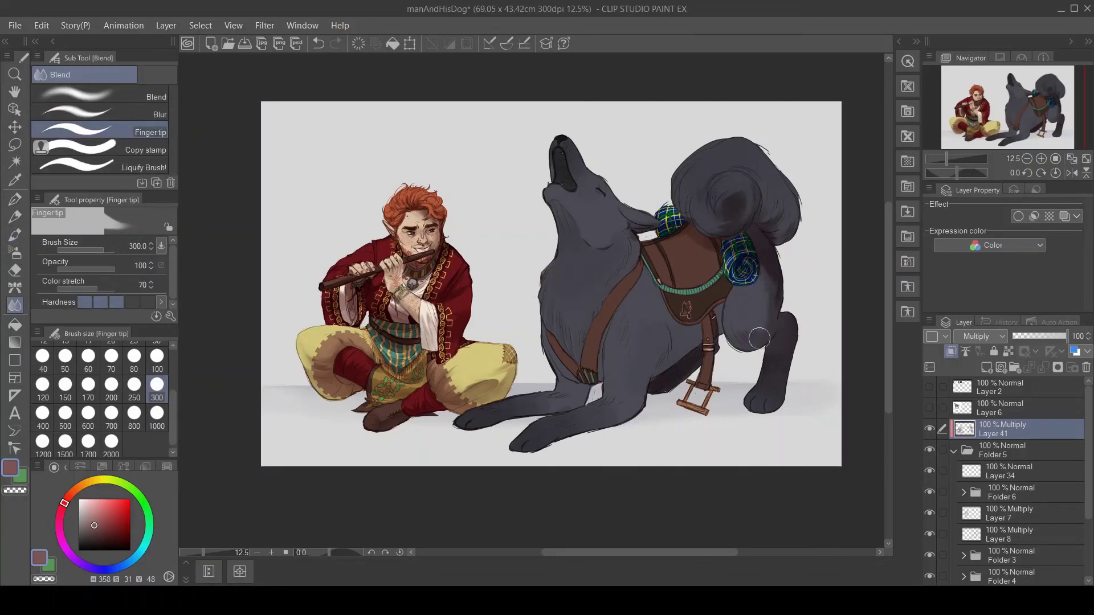
- Shade the dog's belly, front legs and lower chest with Dense watercolor, and smooth the shadows with Finger tip and Blend at size 300
{"action": "key", "text": "b"}
{"action": "mouse_move", "coordinate": [693, 363]}
{"action": "left_mouse_down"}
{"action": "mouse_move", "coordinate": [707, 291]}
{"action": "mouse_move", "coordinate": [697, 336]}
{"action": "mouse_move", "coordinate": [663, 390]}
{"action": "mouse_move", "coordinate": [704, 410]}
{"action": "left_mouse_up"}
{"action": "key", "text": "j"}
{"action": "key", "text": "b"}
{"action": "left_click_drag", "start_coordinate": [470, 425], "coordinate": [577, 399]}
{"action": "mouse_move", "coordinate": [550, 346]}
{"action": "left_mouse_down"}
{"action": "mouse_move", "coordinate": [645, 376]}
{"action": "mouse_move", "coordinate": [559, 377]}
{"action": "mouse_move", "coordinate": [611, 349]}
{"action": "left_mouse_up"}
{"action": "key", "text": "j"}
{"action": "left_click", "coordinate": [143, 133]}
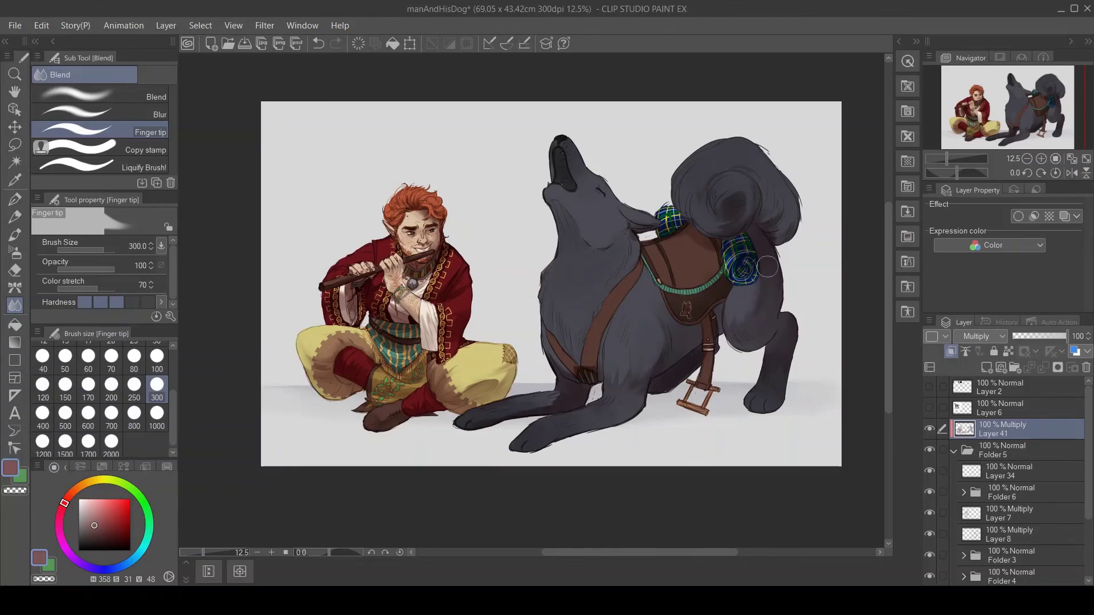
{"action": "key", "text": "j"}
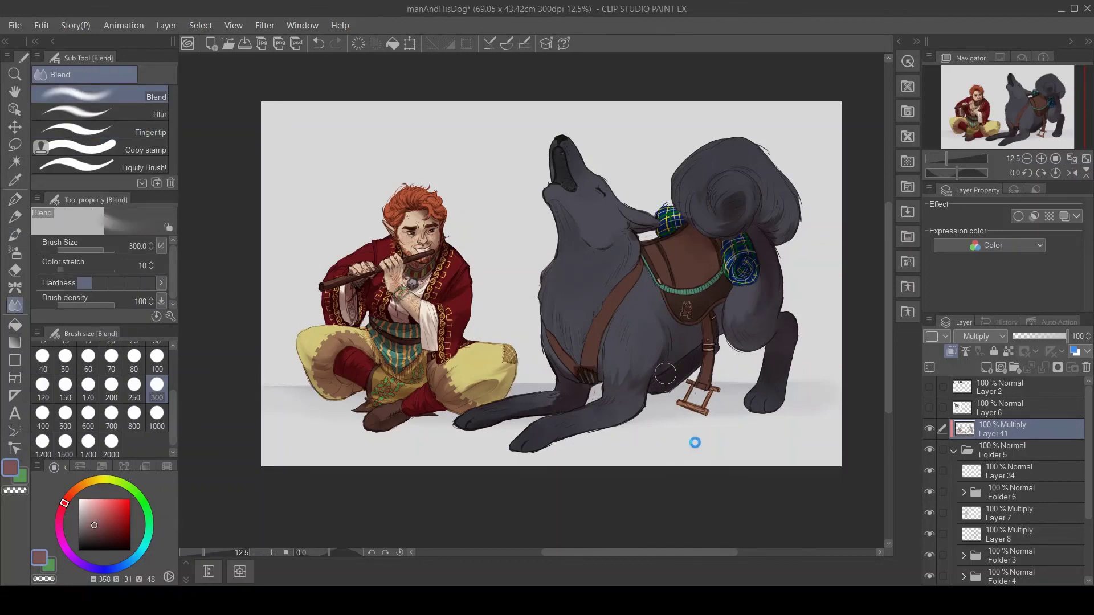
{"action": "key", "text": "j"}
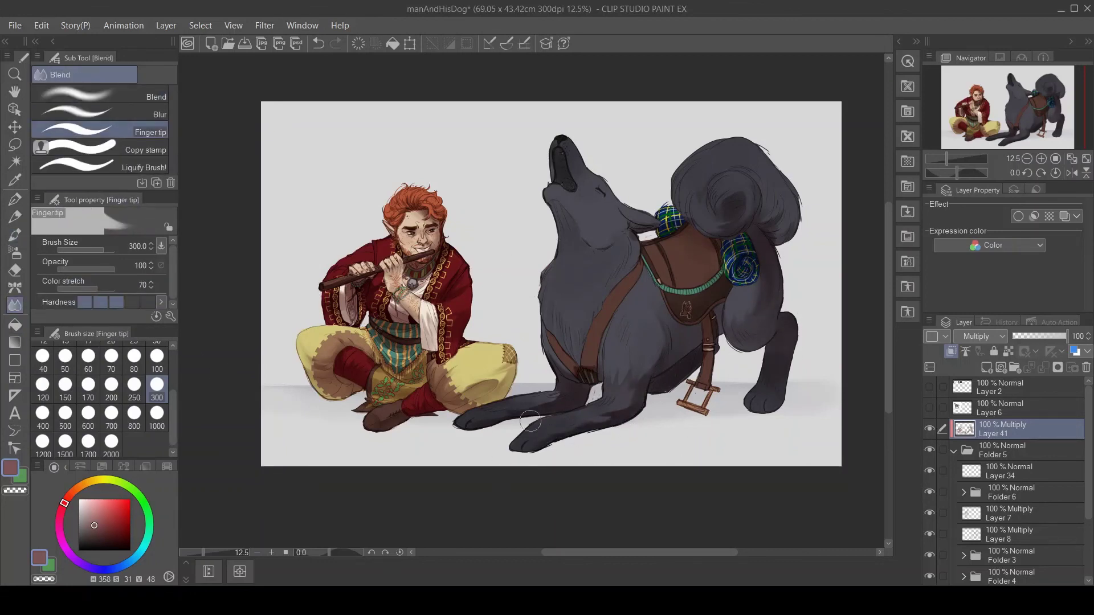
- Shade the lower saddle flap and stirrup strap, and soften the shadow with the Blend tool at size 300
{"action": "key", "text": "j"}
{"action": "key", "text": "b"}
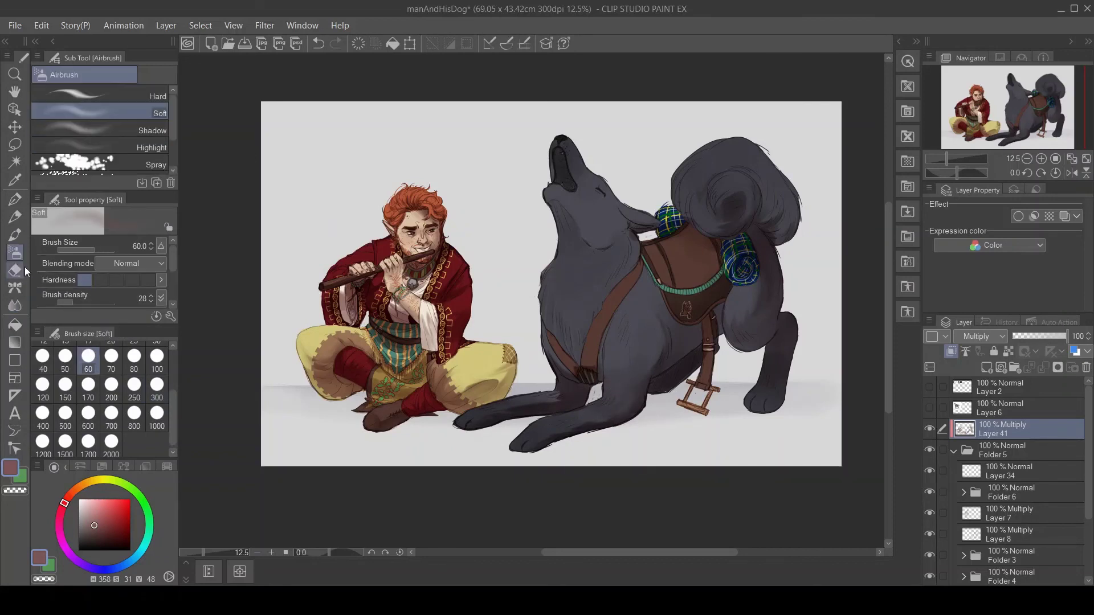
{"action": "key", "text": "e"}
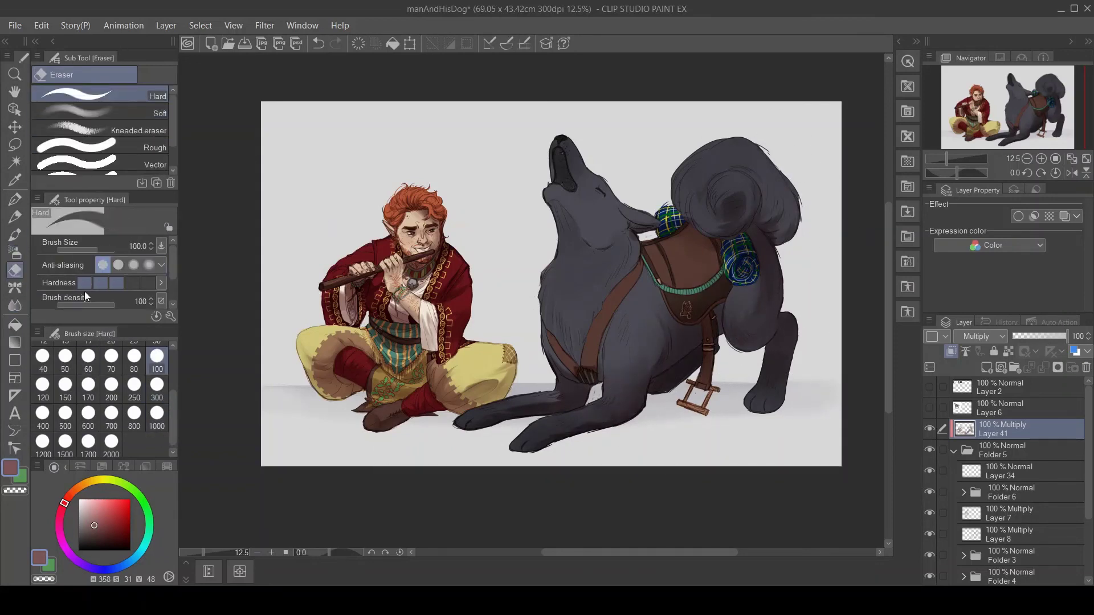
{"action": "key", "text": "b"}
{"action": "key", "text": "b"}
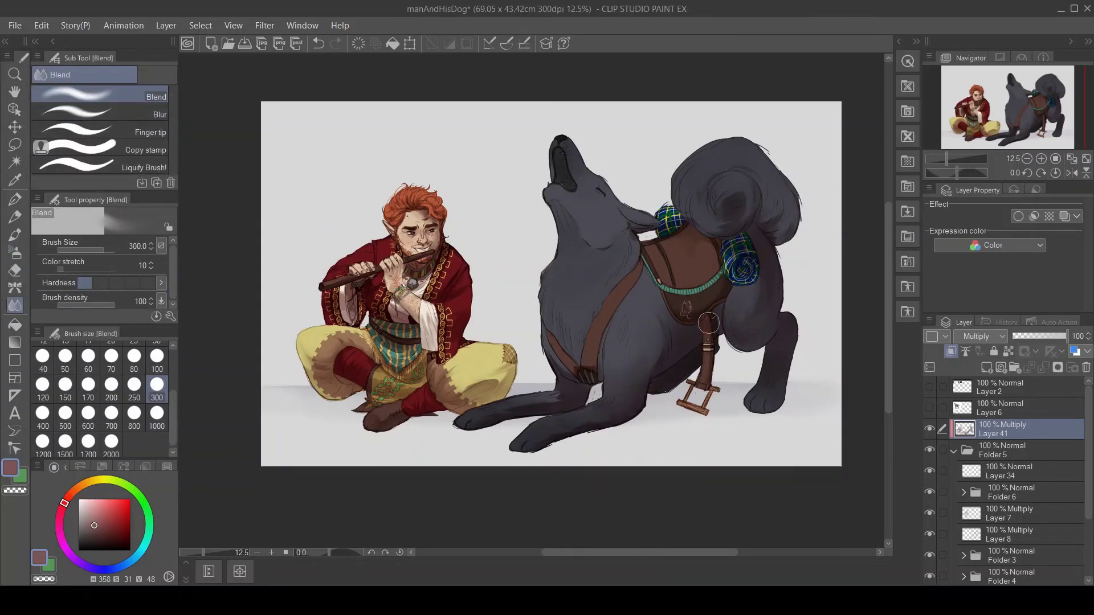
- Shade the dog's neck, throat and head with Dense watercolor, softening with Finger tip at 170 and Blend at 300 and 100
{"action": "key", "text": "j"}
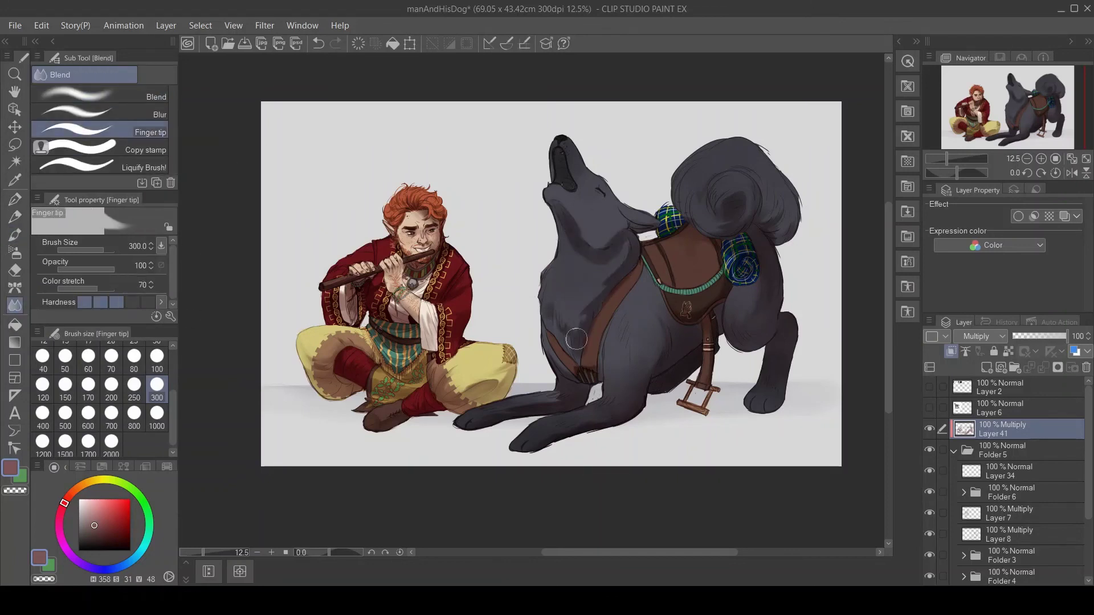
{"action": "key", "text": "b"}
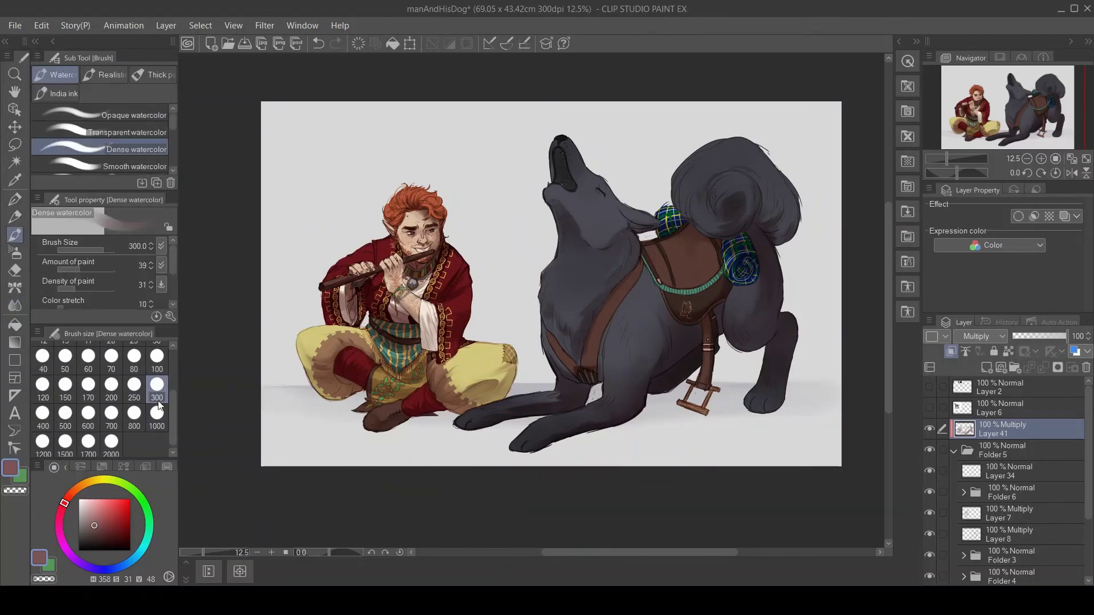
{"action": "key", "text": "b"}
{"action": "key", "text": "j"}
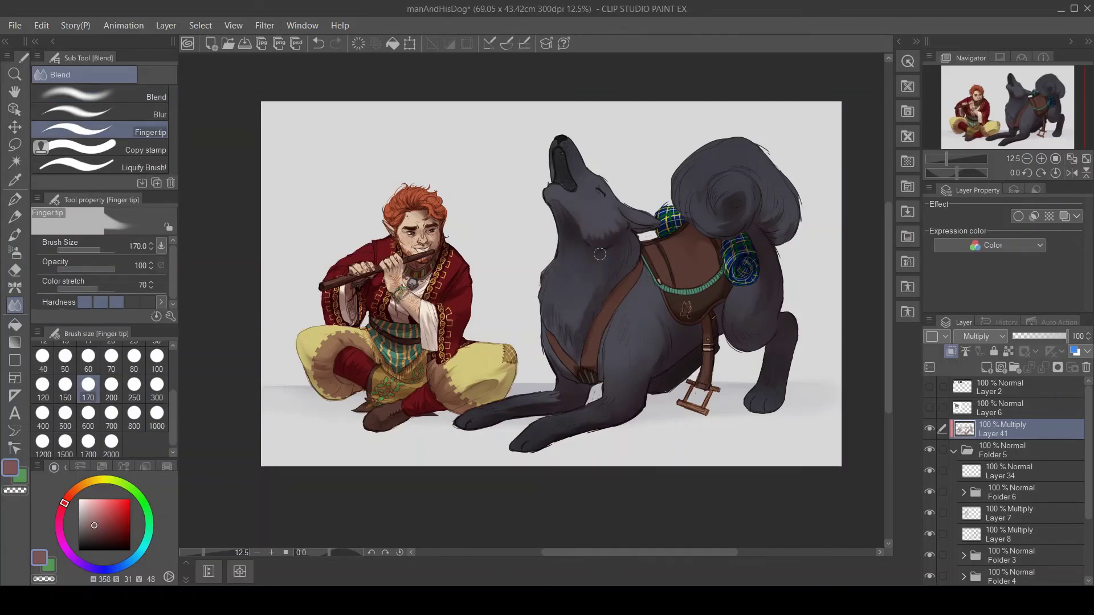
{"action": "key", "text": "j"}
{"action": "key", "text": "ctrl+plus"}
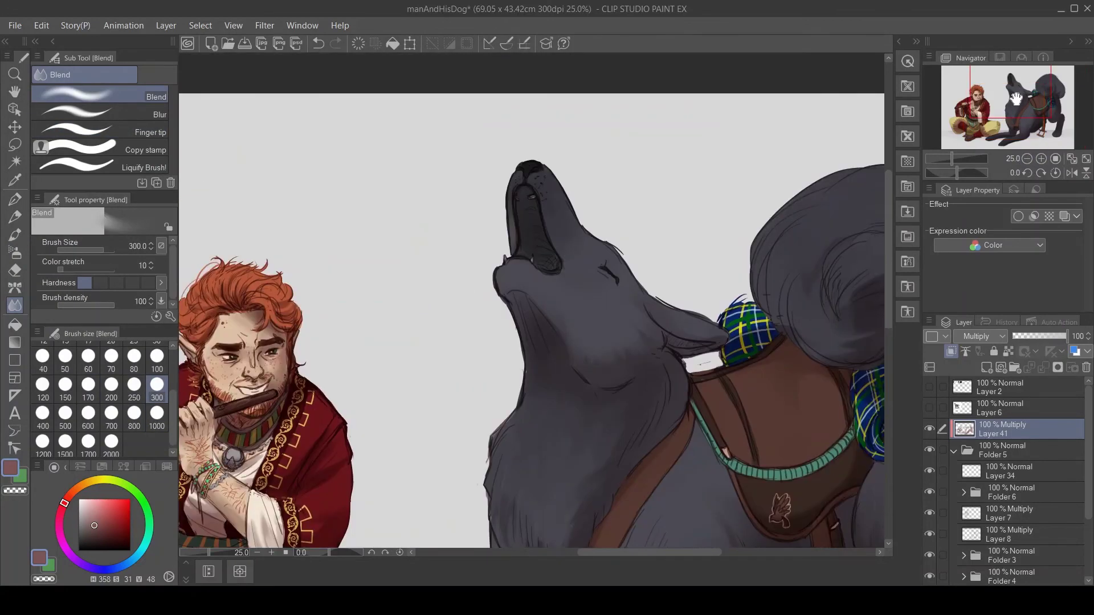
{"action": "key", "text": "b"}
{"action": "key", "text": "j"}
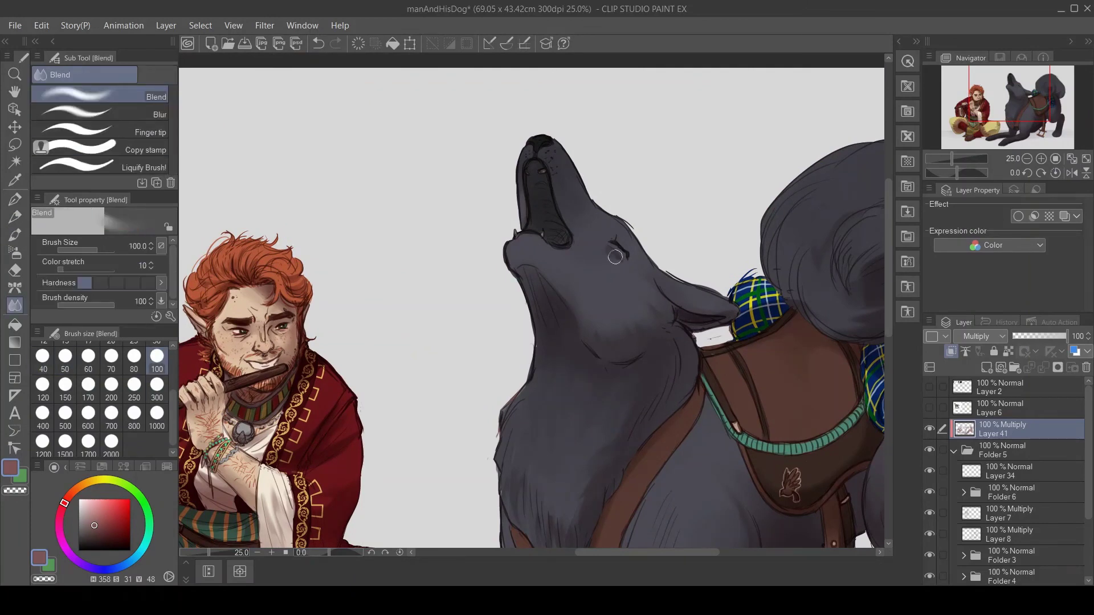
- Add a new layer with shadow across the lower part of both figures, and set it to Multiply at 50% opacity
{"action": "key", "text": "ctrl+minus"}
{"action": "key", "text": "ctrl+shift+n"}
{"action": "key", "text": "b"}
{"action": "mouse_move", "coordinate": [285, 423]}
{"action": "left_mouse_down"}
{"action": "mouse_move", "coordinate": [399, 444]}
{"action": "mouse_move", "coordinate": [786, 399]}
{"action": "left_mouse_up"}
{"action": "left_click", "coordinate": [975, 336]}
{"action": "left_click", "coordinate": [976, 365]}
{"action": "left_click_drag", "start_coordinate": [1067, 336], "coordinate": [1040, 336]}
- Add a Soft light layer and apply a pale pink Foreground to transparent gradient downward from the top of the picture
{"action": "key", "text": "ctrl+shift+n"}
{"action": "key", "text": "g"}
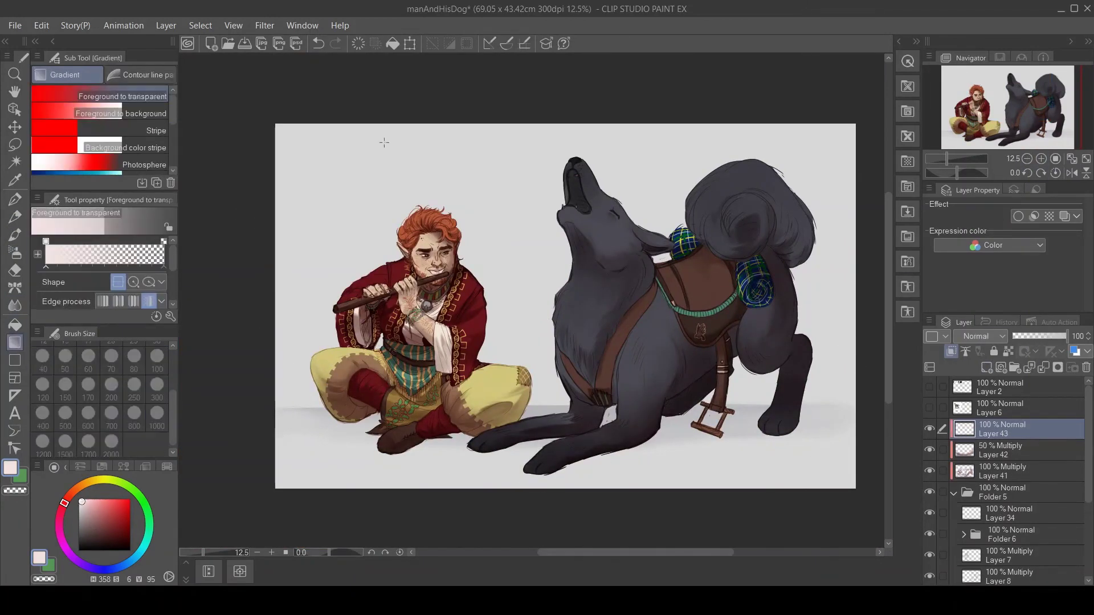
{"action": "left_click", "coordinate": [513, 131], "text": "alt"}
{"action": "left_click_drag", "start_coordinate": [513, 129], "coordinate": [541, 345]}
{"action": "key", "text": "ctrl+z"}
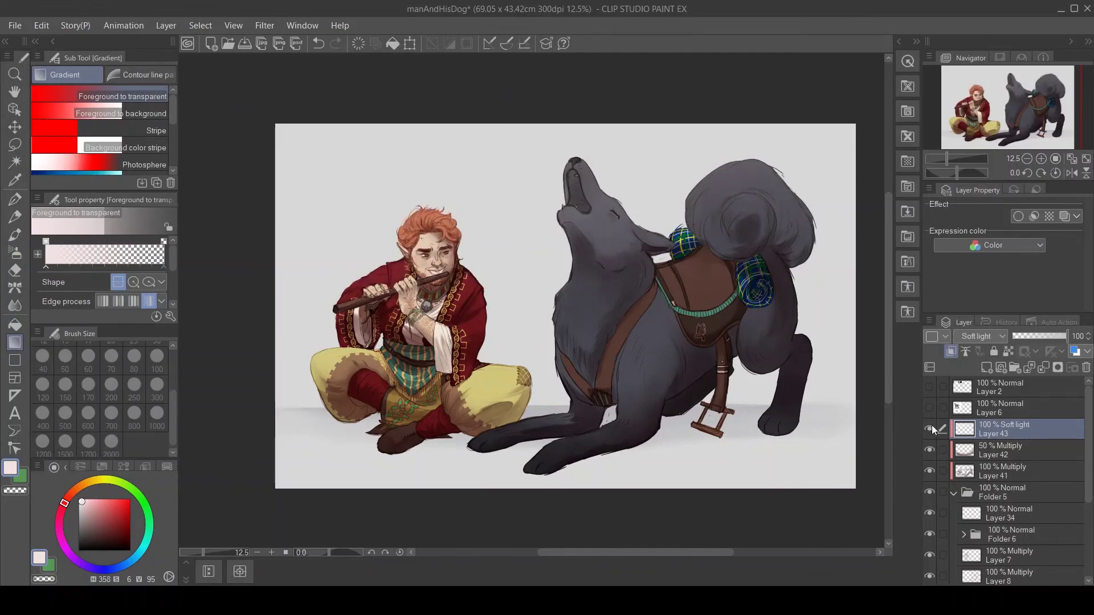
- Set the opacity of the ground shadow layer beneath the figures' folder to 47%
{"action": "scroll", "coordinate": [931, 425], "scroll_direction": "down", "scroll_amount": 3}
{"action": "left_click", "coordinate": [1003, 512]}
{"action": "left_click_drag", "start_coordinate": [1026, 336], "coordinate": [1034, 340]}
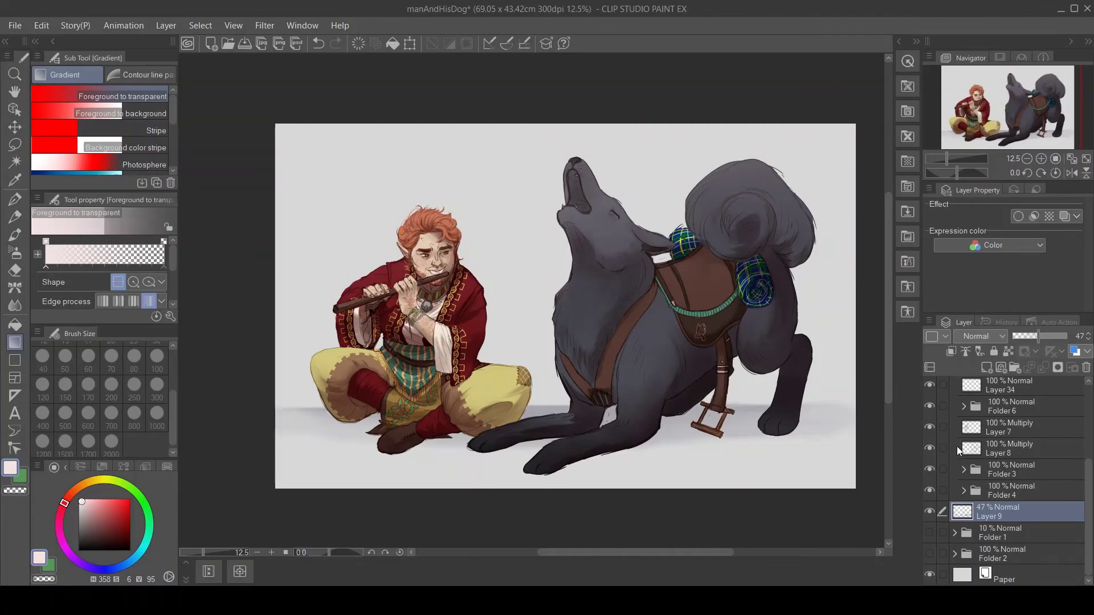
- Add a layer above the Soft light layer and draw pale yellow hair highlights with Darker pencil at 40, smudging with Finger tip at 100
{"action": "scroll", "coordinate": [959, 450], "scroll_direction": "up", "scroll_amount": 3}
{"action": "left_click", "coordinate": [1002, 419]}
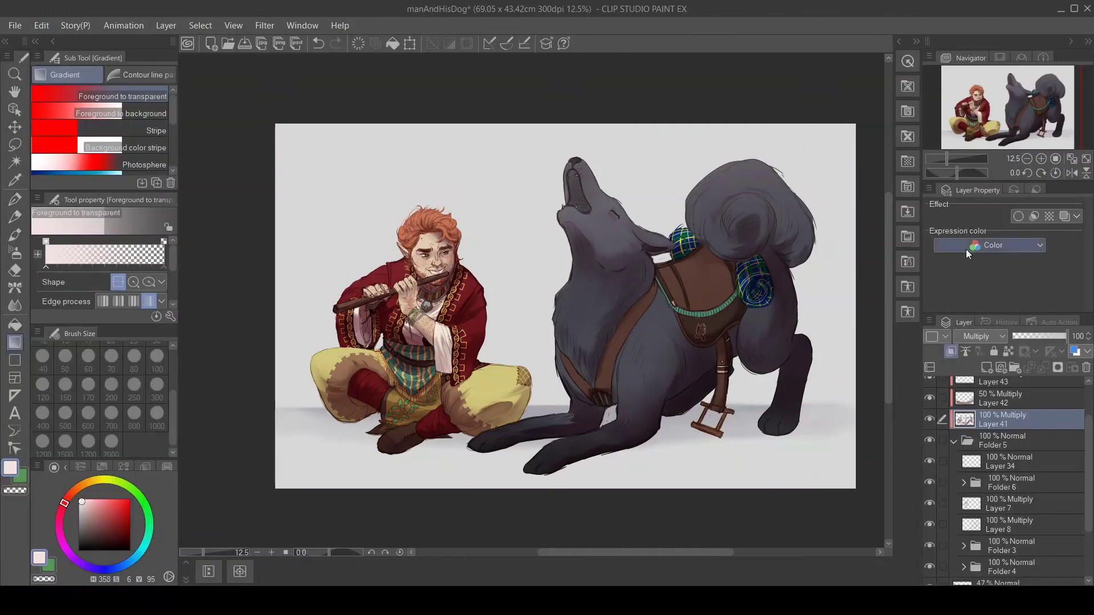
{"action": "scroll", "coordinate": [1003, 450], "scroll_direction": "up", "scroll_amount": 2}
{"action": "left_click", "coordinate": [1002, 429]}
{"action": "key", "text": "p"}
{"action": "left_click", "coordinate": [1041, 158]}
{"action": "left_click", "coordinate": [1041, 158]}
{"action": "left_click_drag", "start_coordinate": [450, 217], "coordinate": [459, 242]}
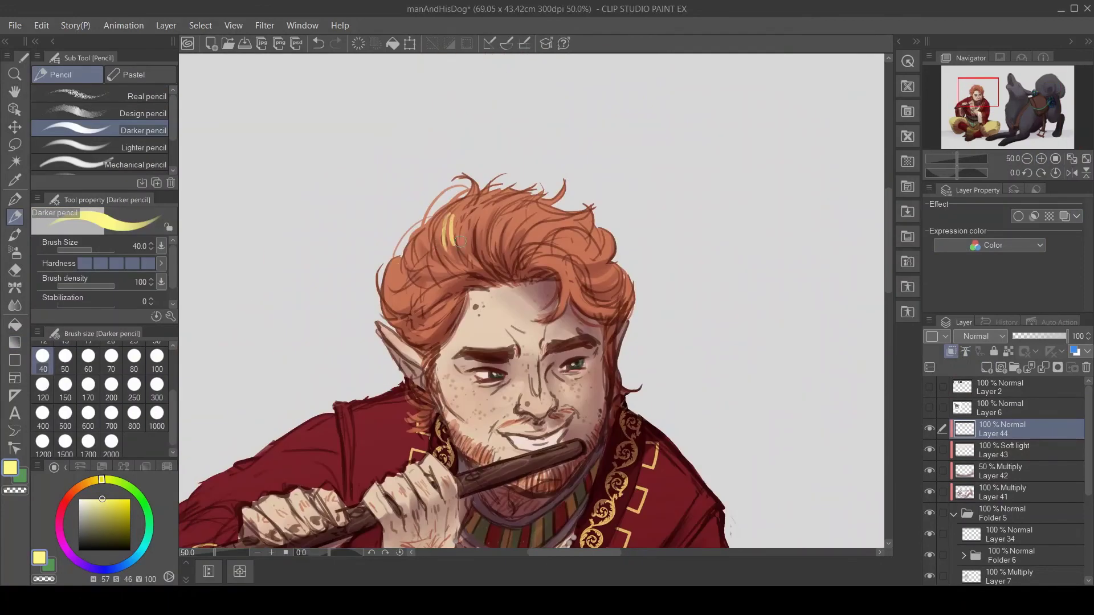
{"action": "key", "text": "j"}
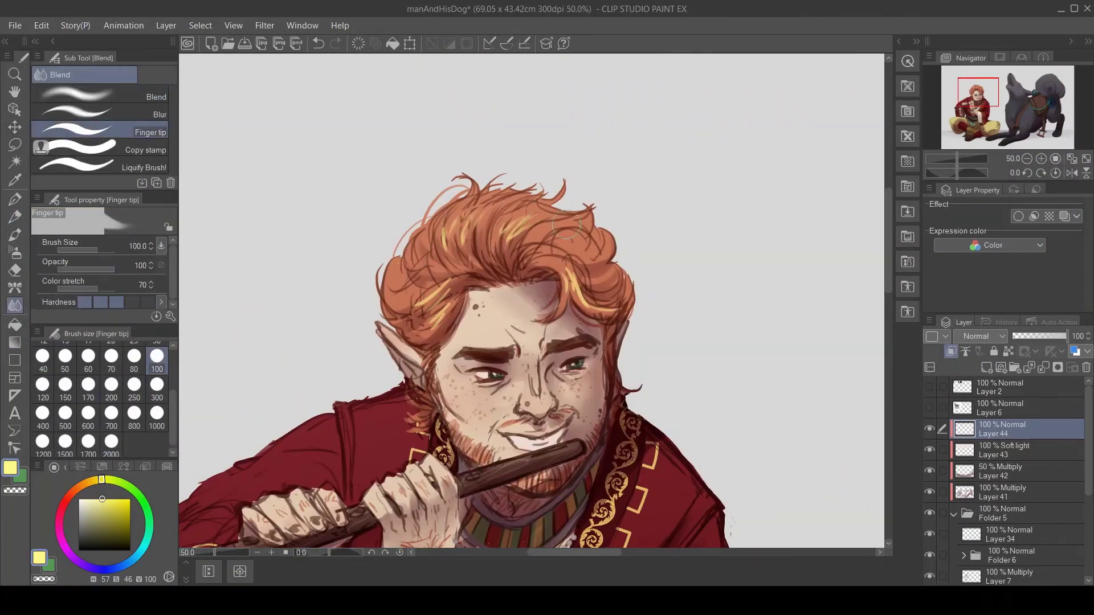
{"action": "left_click_drag", "start_coordinate": [551, 248], "coordinate": [561, 285]}
- Add more pale yellow strands to the flute player's hair, smudge them with Finger tip, and set the layer's opacity to 85%
{"action": "left_click", "coordinate": [1026, 159]}
{"action": "left_click", "coordinate": [1041, 158]}
{"action": "key", "text": "p"}
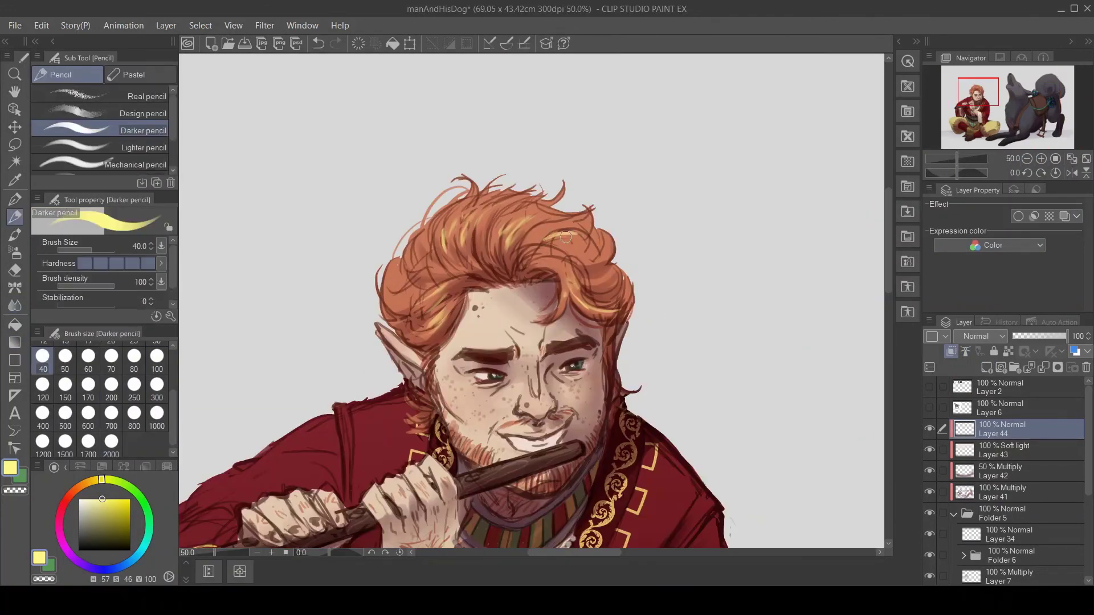
{"action": "left_click_drag", "start_coordinate": [397, 278], "coordinate": [406, 291]}
{"action": "key", "text": "j"}
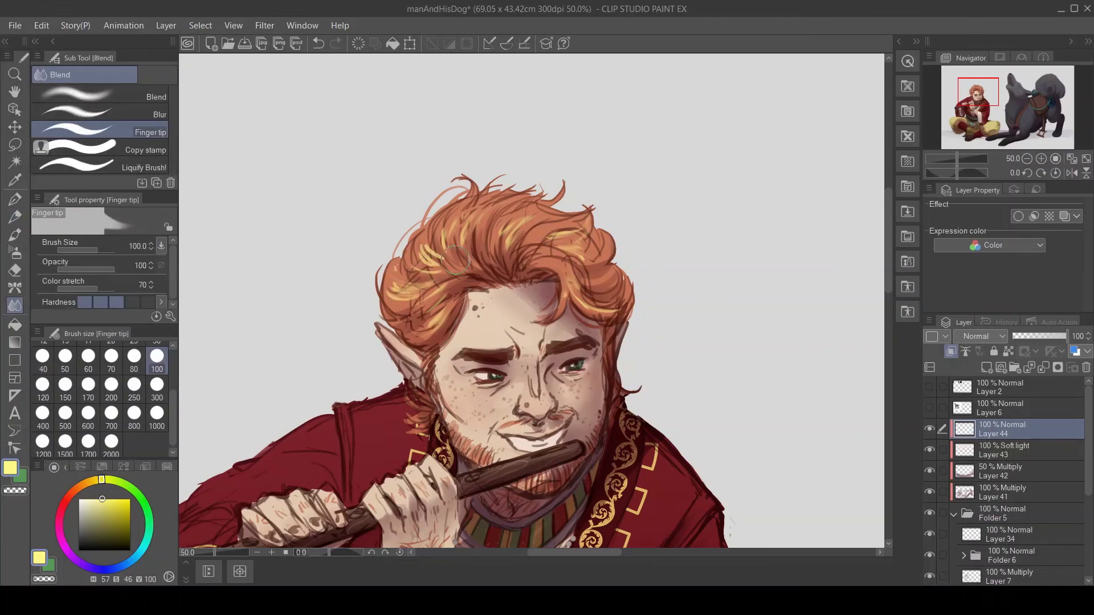
{"action": "mouse_move", "coordinate": [455, 260]}
{"action": "left_mouse_down"}
{"action": "mouse_move", "coordinate": [413, 291]}
{"action": "mouse_move", "coordinate": [399, 285]}
{"action": "left_mouse_up"}
{"action": "left_click", "coordinate": [1026, 159]}
{"action": "left_click_drag", "start_coordinate": [1065, 336], "coordinate": [1055, 337]}
- Airbrush turquoise rim light along the dog's tail and hind leg on a new clipped layer, and set it to 58% opacity
{"action": "key", "text": "b"}
{"action": "left_click_drag", "start_coordinate": [501, 245], "coordinate": [421, 125]}
{"action": "key", "text": "ctrl+shift+n"}
{"action": "left_click", "coordinate": [393, 370], "text": "alt"}
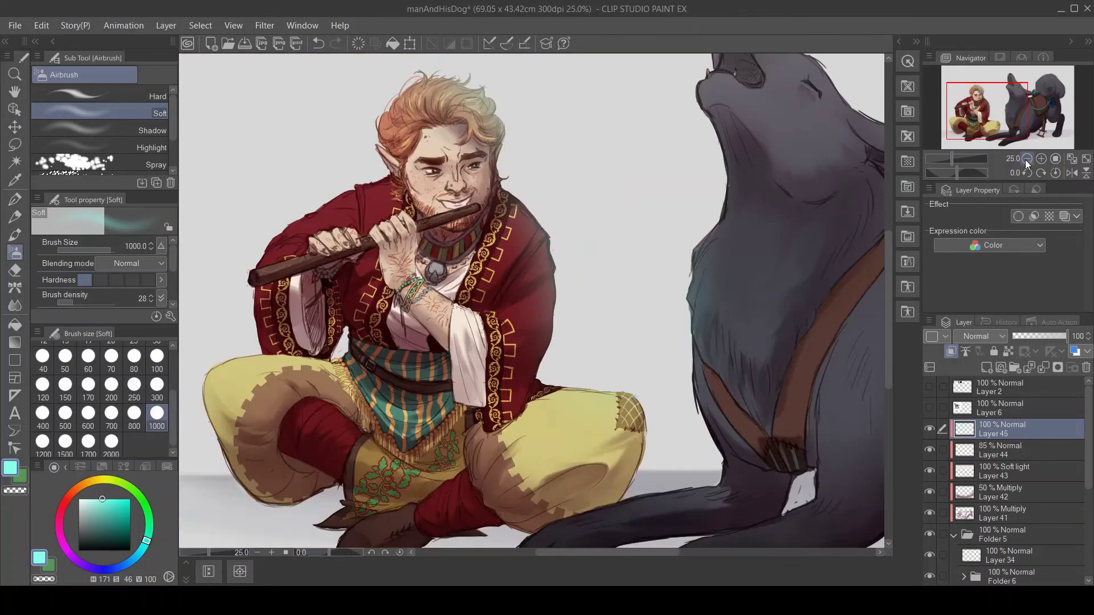
{"action": "left_click", "coordinate": [1026, 158]}
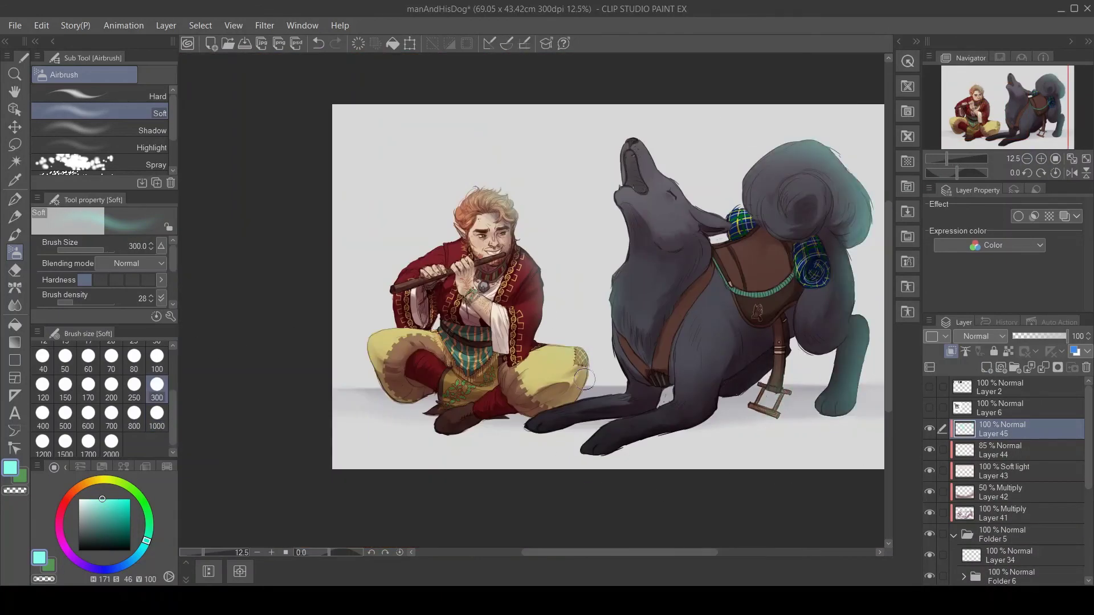
{"action": "left_click_drag", "start_coordinate": [539, 356], "coordinate": [473, 391]}
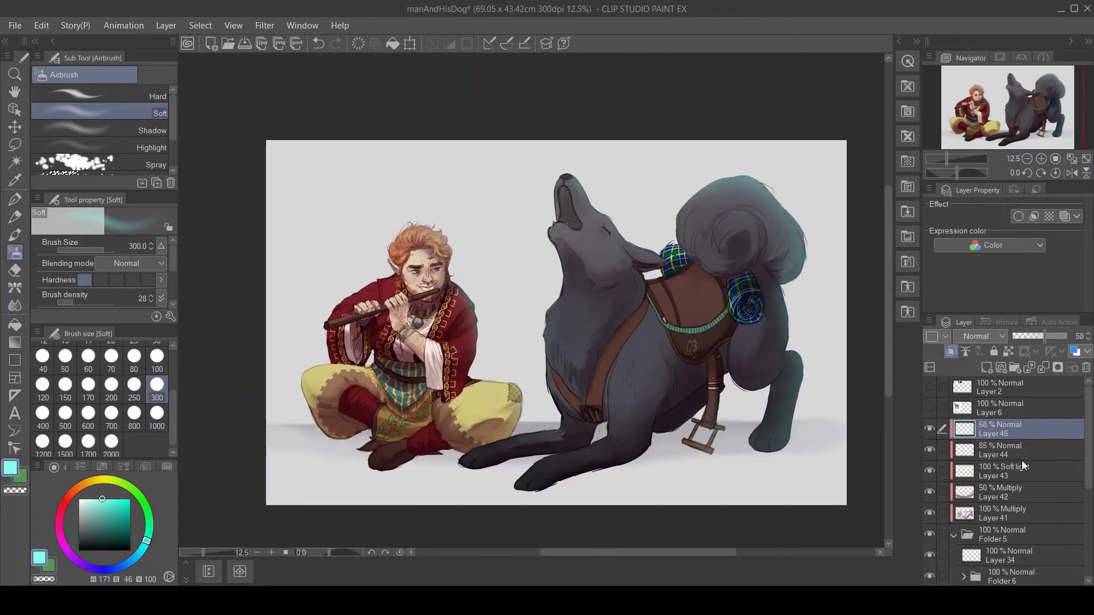
- Airbrush a blue-grey shadow across the ground under both figures on the ground layer, using the Soft brush at size 1000
{"action": "scroll", "coordinate": [1003, 456], "scroll_direction": "down", "scroll_amount": 3}
{"action": "left_click", "coordinate": [1003, 512]}
{"action": "left_click", "coordinate": [541, 444], "text": "alt"}
{"action": "left_click", "coordinate": [157, 413]}
{"action": "mouse_move", "coordinate": [433, 467]}
{"action": "left_mouse_down"}
{"action": "mouse_move", "coordinate": [659, 463]}
{"action": "mouse_move", "coordinate": [647, 464]}
{"action": "mouse_move", "coordinate": [656, 456]}
{"action": "left_mouse_up"}
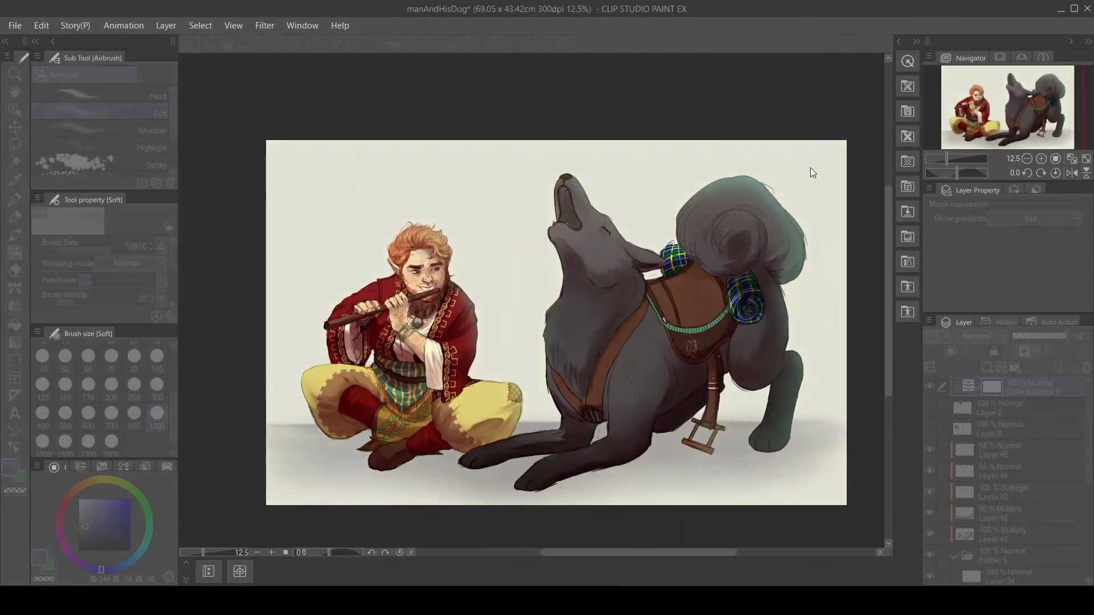
- Add a Color balance correction layer, clip it directly above the turquoise light layer, and set it to Normal at 33% opacity
{"action": "key", "text": "Return"}
{"action": "left_click_drag", "start_coordinate": [968, 389], "coordinate": [1003, 428]}
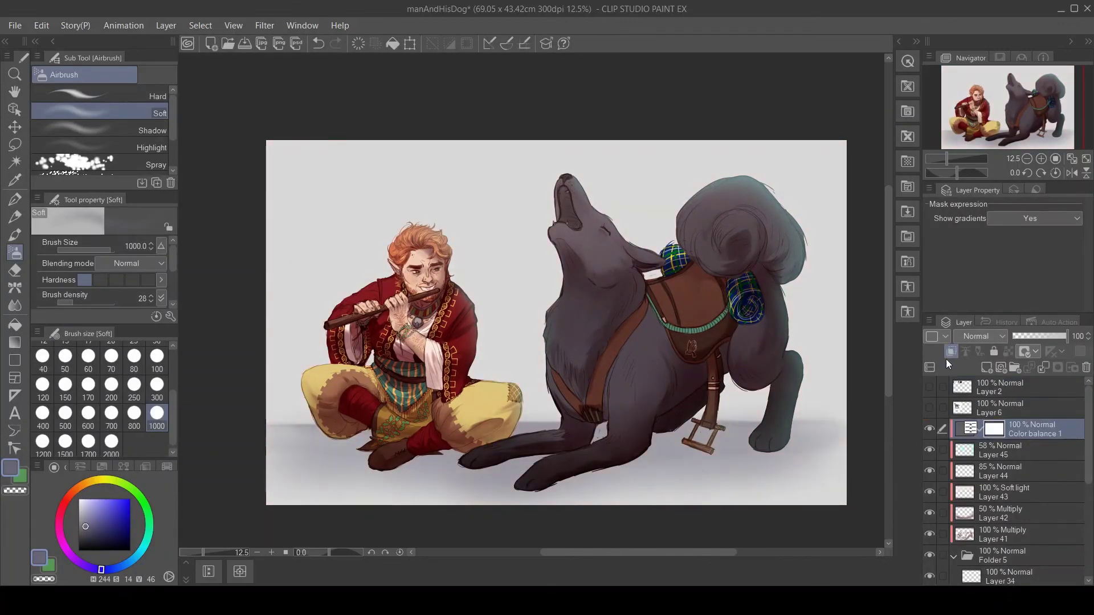
{"action": "left_click", "coordinate": [1022, 336]}
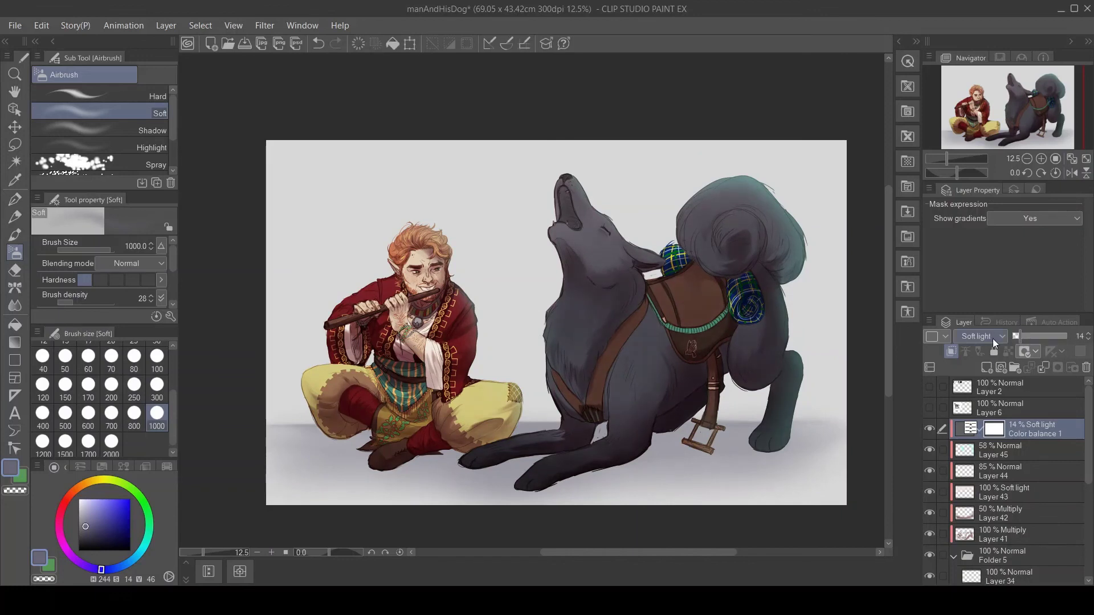
{"action": "key", "text": "l"}
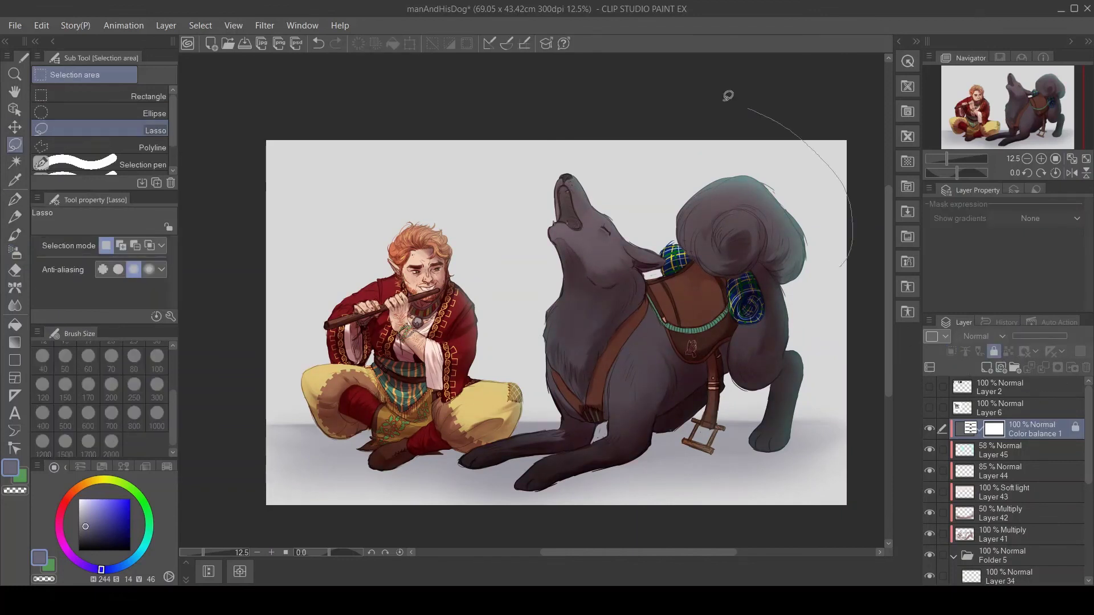
{"action": "mouse_move", "coordinate": [725, 93]}
{"action": "left_mouse_down"}
{"action": "mouse_move", "coordinate": [745, 496]}
{"action": "mouse_move", "coordinate": [842, 262]}
{"action": "left_mouse_up"}
{"action": "key", "text": "ctrl+d"}
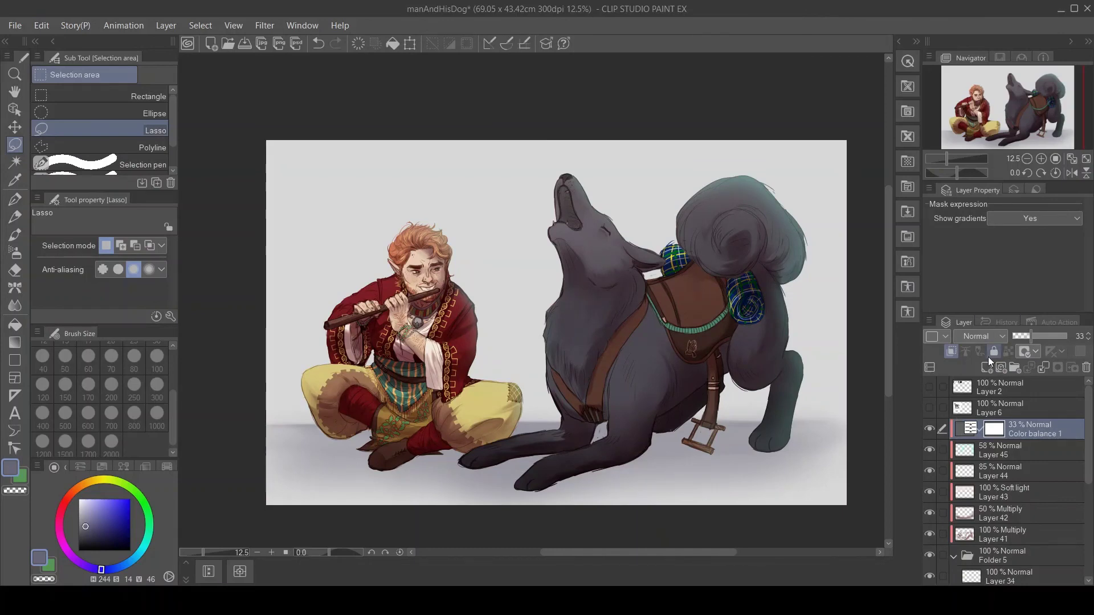
- Change the paper color to a pale blue-grey
{"action": "scroll", "coordinate": [996, 484], "scroll_direction": "down", "scroll_amount": 5}
{"action": "left_click", "coordinate": [1005, 575]}
{"action": "left_click_drag", "start_coordinate": [1023, 122], "coordinate": [1021, 127]}
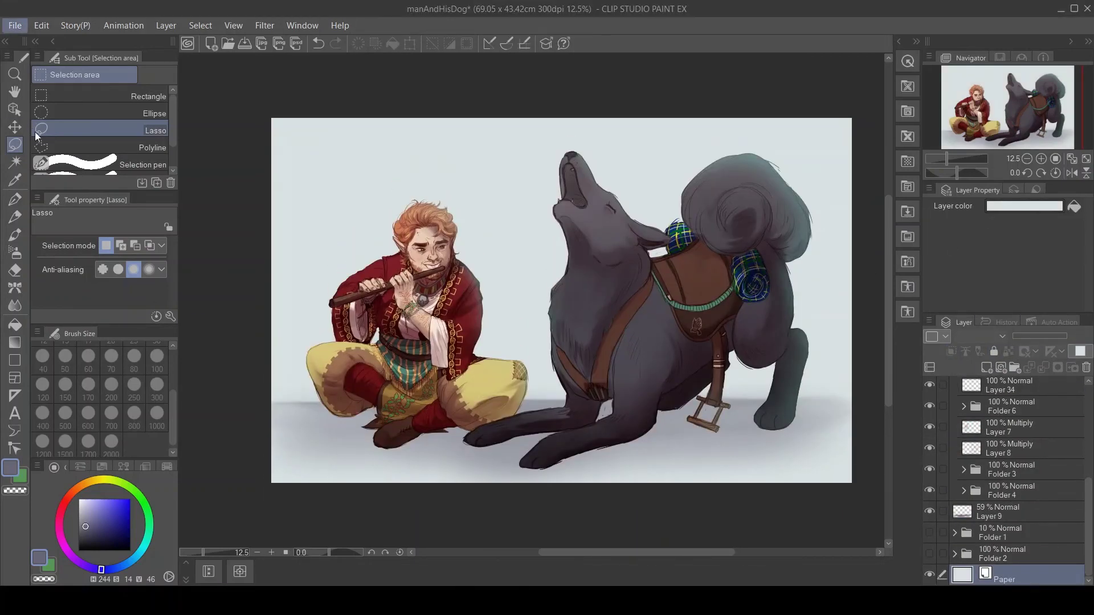
- Hide the Color balance layer and deepen the shading under the dog's saddle with sampled dark blue on the 100% Multiply layer, blending at 300
{"action": "scroll", "coordinate": [934, 417], "scroll_direction": "up", "scroll_amount": 5}
{"action": "left_click", "coordinate": [929, 412]}
{"action": "left_click", "coordinate": [1003, 518]}
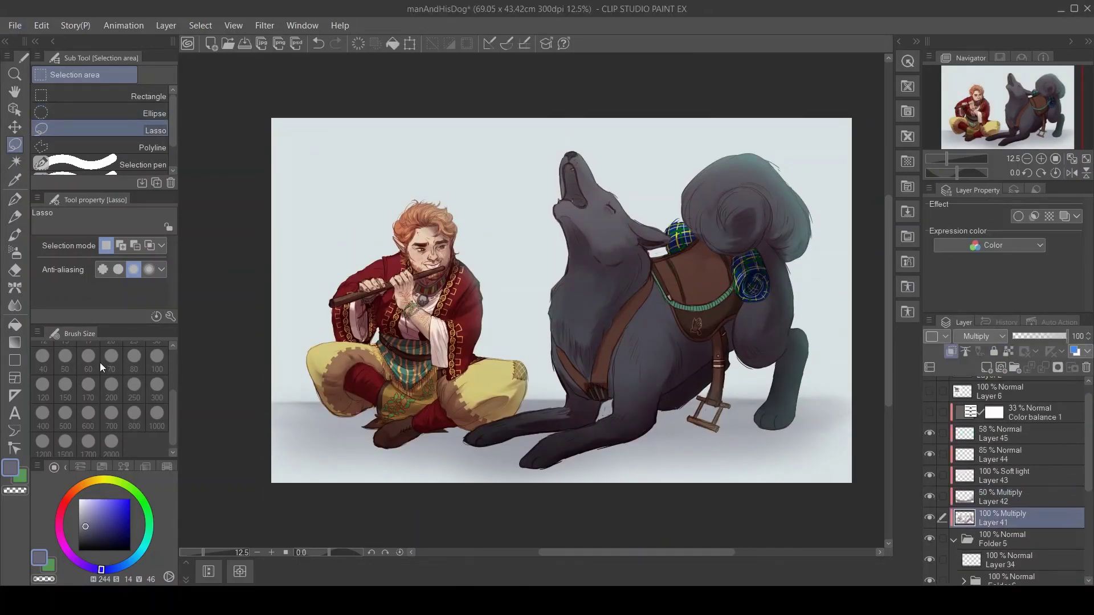
{"action": "key", "text": "j"}
{"action": "key", "text": "b"}
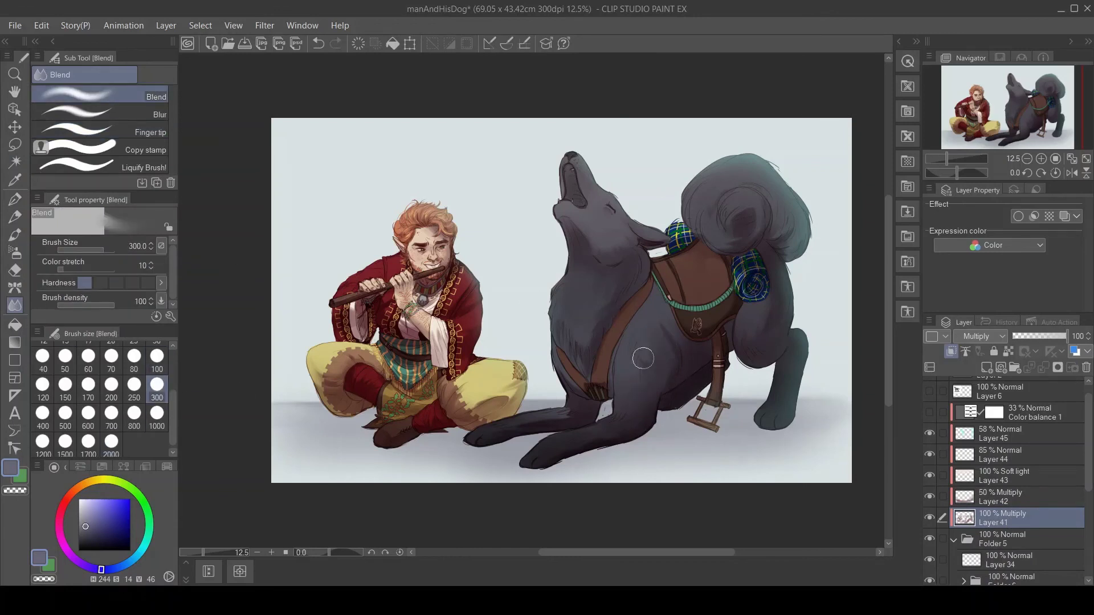
{"action": "left_click", "coordinate": [661, 364], "text": "alt"}
{"action": "key", "text": "j"}
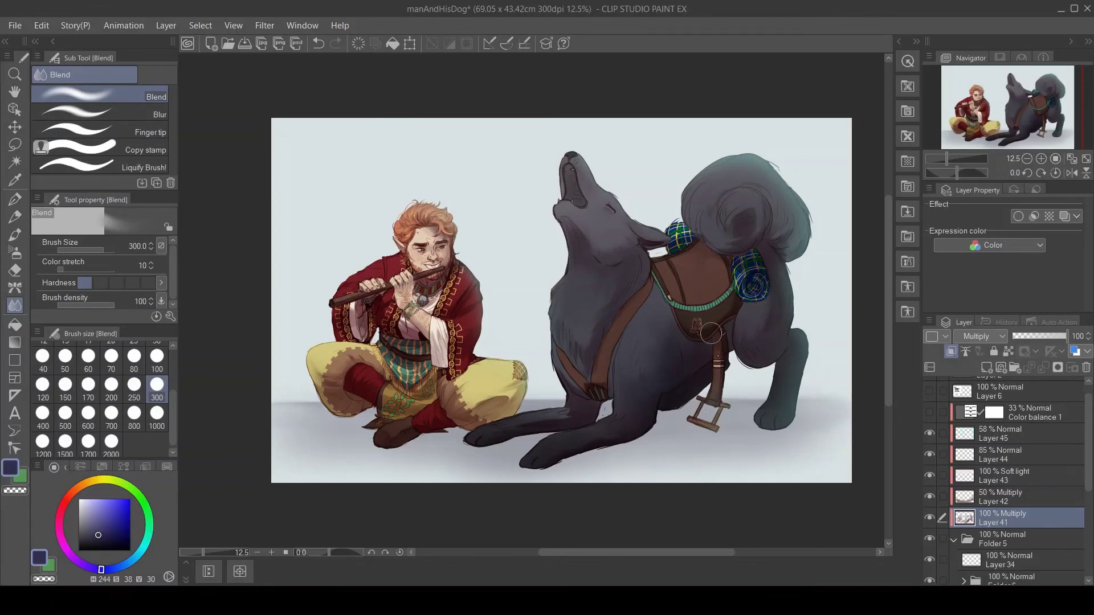
- Airbrush finer dark blue shadow around the saddle flap and the rear blanket roll with the Soft brush at size 100
{"action": "key", "text": "b"}
{"action": "key", "text": "bracketleft"}
{"action": "key", "text": "bracketleft"}
{"action": "key", "text": "bracketleft"}
{"action": "key", "text": "bracketleft"}
{"action": "key", "text": "bracketleft"}
{"action": "key", "text": "bracketleft"}
{"action": "key", "text": "bracketleft"}
{"action": "key", "text": "bracketleft"}
{"action": "key", "text": "bracketleft"}
{"action": "key", "text": "bracketleft"}
{"action": "key", "text": "bracketleft"}
{"action": "key", "text": "bracketleft"}
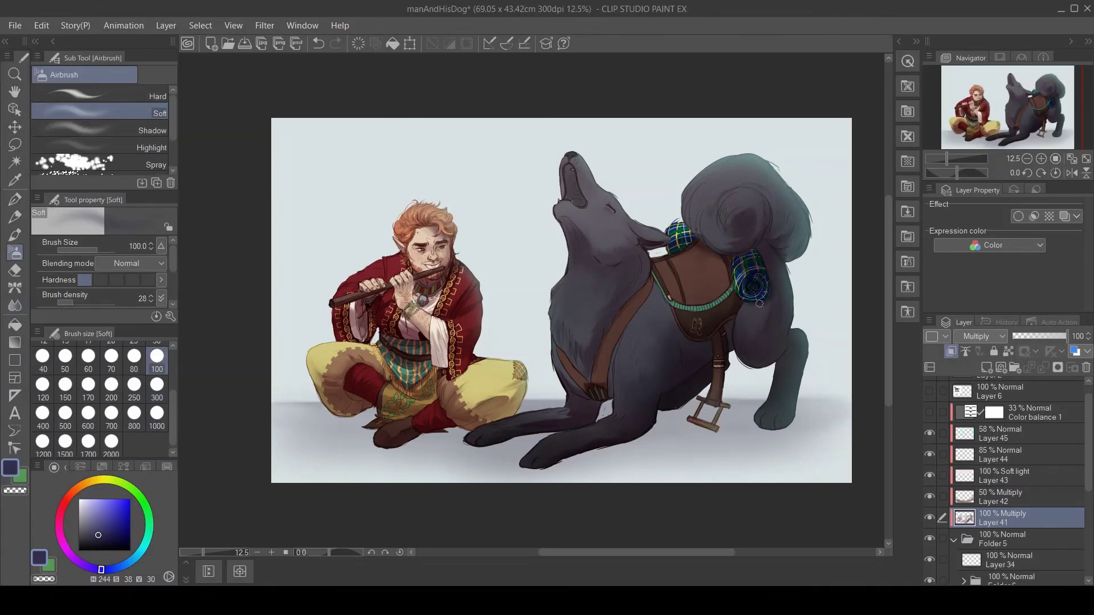
- Airbrush shadow on the dog's haunch beside the blanket roll at size 300, and smooth the body shading with Blend at 1000
{"action": "key", "text": "bracketright"}
{"action": "key", "text": "bracketright"}
{"action": "key", "text": "bracketright"}
{"action": "key", "text": "bracketright"}
{"action": "key", "text": "bracketright"}
{"action": "key", "text": "bracketright"}
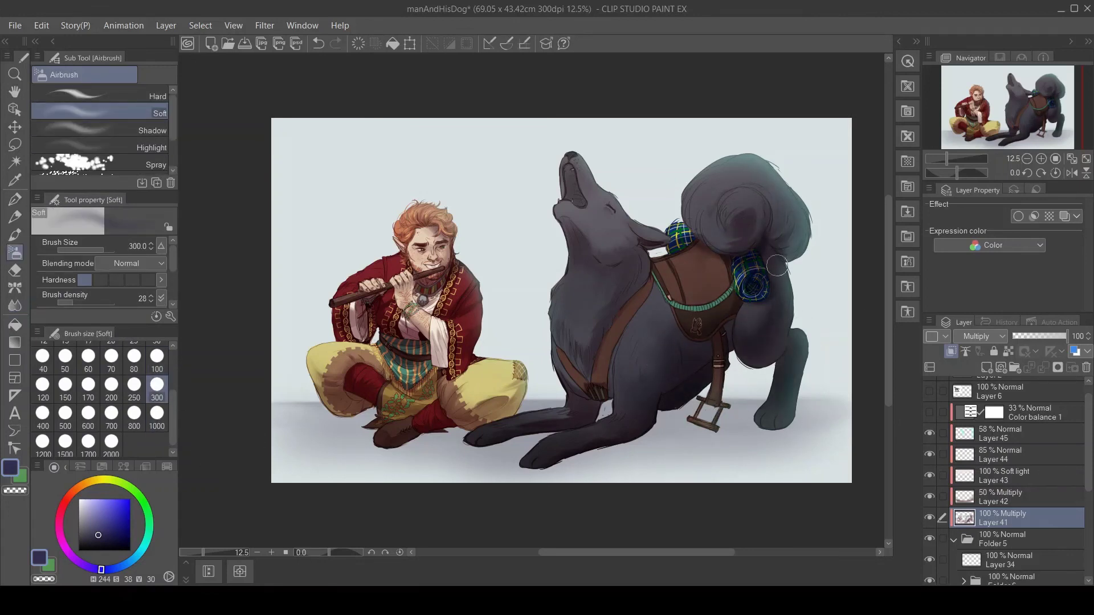
{"action": "key", "text": "bracketleft"}
{"action": "key", "text": "bracketleft"}
{"action": "key", "text": "bracketleft"}
{"action": "key", "text": "bracketleft"}
{"action": "key", "text": "bracketleft"}
{"action": "key", "text": "bracketleft"}
{"action": "key", "text": "j"}
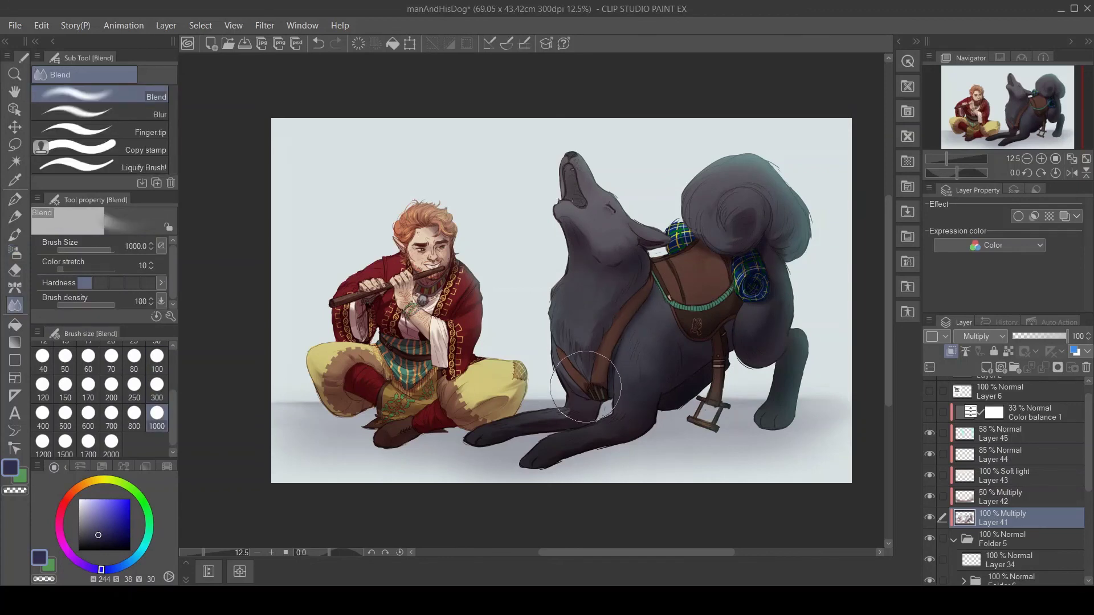
- Deepen the shadows on the flute player's trousers and shoes with the Soft airbrush at sizes 300 and 100
{"action": "key", "text": "b"}
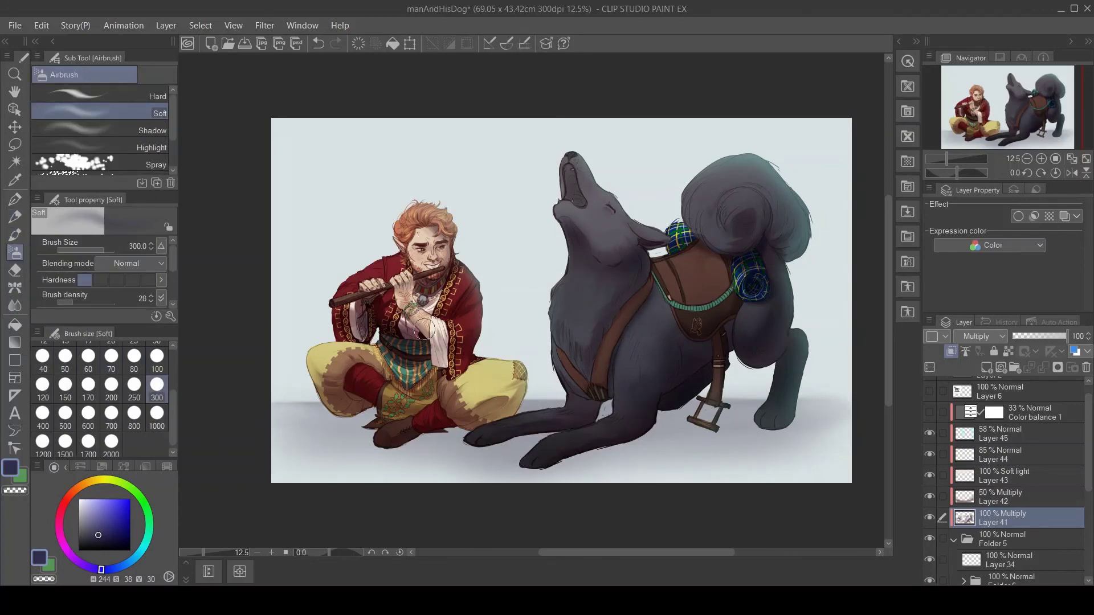
{"action": "mouse_move", "coordinate": [319, 399]}
{"action": "left_mouse_down"}
{"action": "mouse_move", "coordinate": [354, 435]}
{"action": "mouse_move", "coordinate": [491, 411]}
{"action": "mouse_move", "coordinate": [401, 384]}
{"action": "mouse_move", "coordinate": [422, 445]}
{"action": "left_mouse_up"}
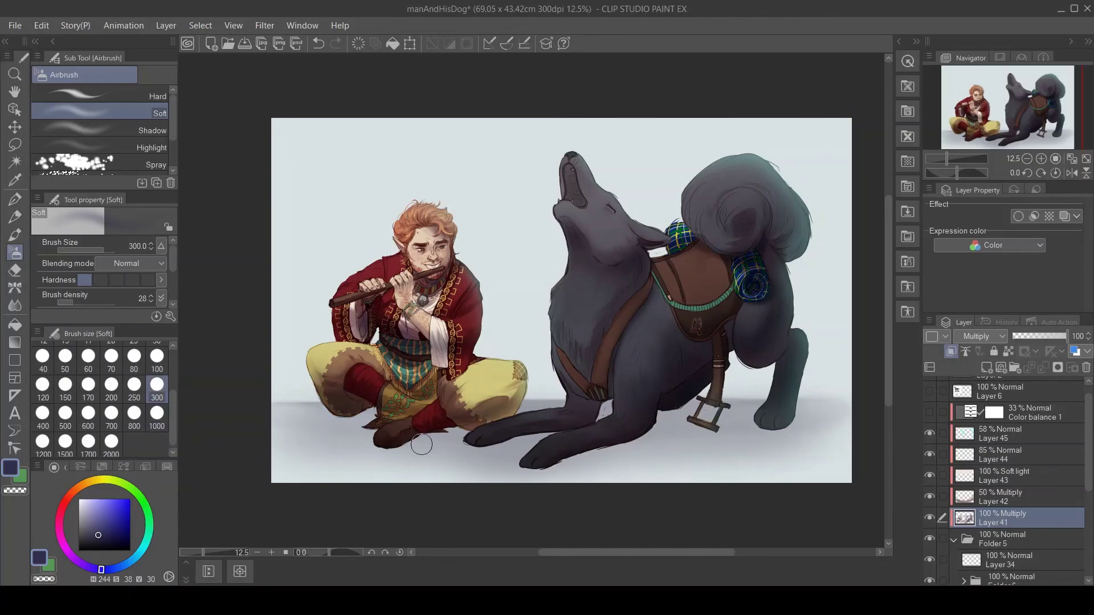
{"action": "key", "text": "bracketleft"}
{"action": "key", "text": "bracketleft"}
{"action": "key", "text": "bracketleft"}
{"action": "key", "text": "bracketleft"}
{"action": "key", "text": "bracketleft"}
{"action": "key", "text": "bracketleft"}
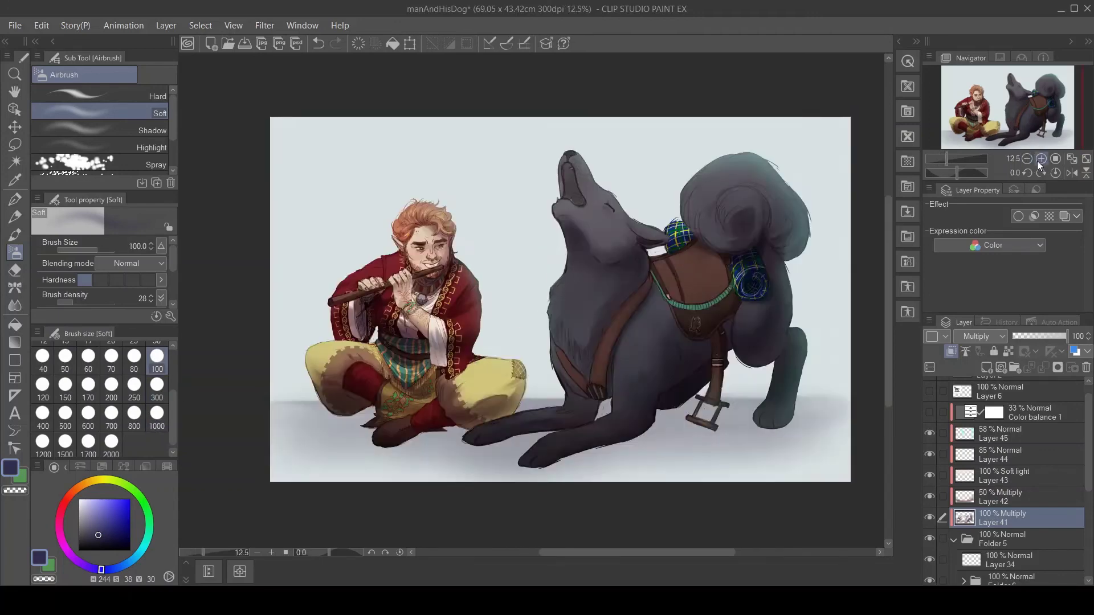
- Lighten the shading on the flute player's clothing with the Soft eraser at sizes 50 and 100
{"action": "key", "text": "ctrl+plus"}
{"action": "key", "text": "e"}
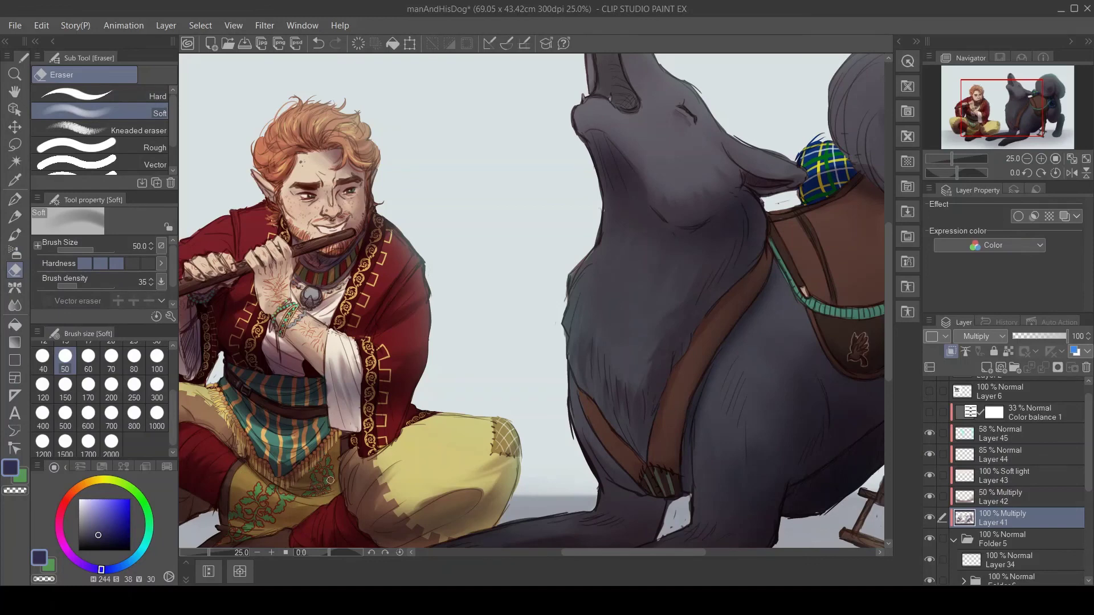
{"action": "key", "text": "ctrl+0"}
{"action": "key", "text": "bracketright"}
{"action": "key", "text": "bracketright"}
{"action": "key", "text": "bracketright"}
{"action": "key", "text": "bracketright"}
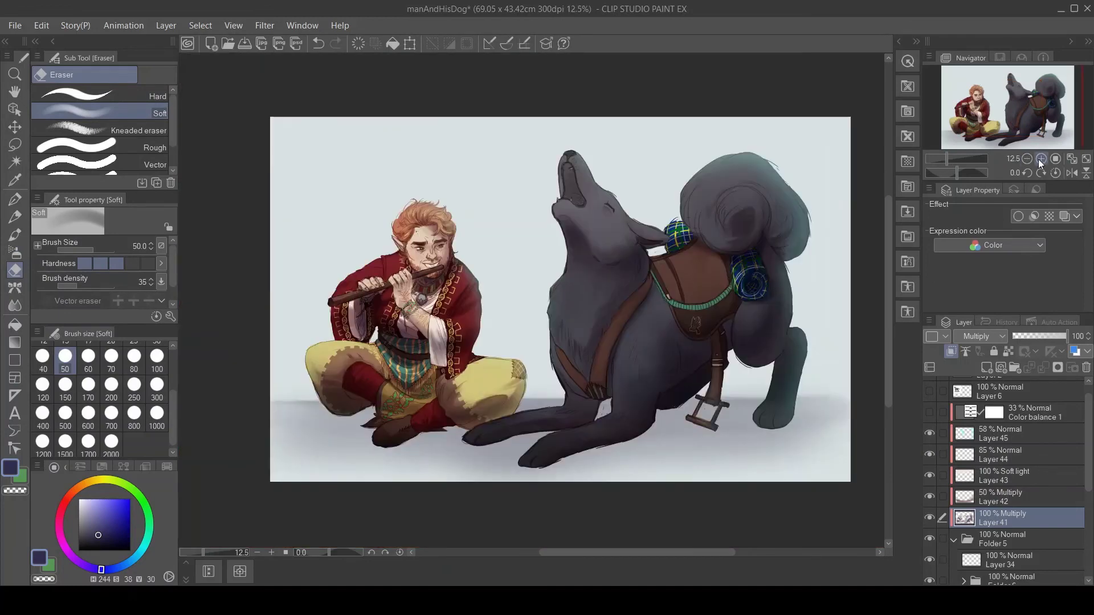
{"action": "key", "text": "ctrl+plus"}
{"action": "key", "text": "ctrl+minus"}
{"action": "left_click", "coordinate": [986, 368]}
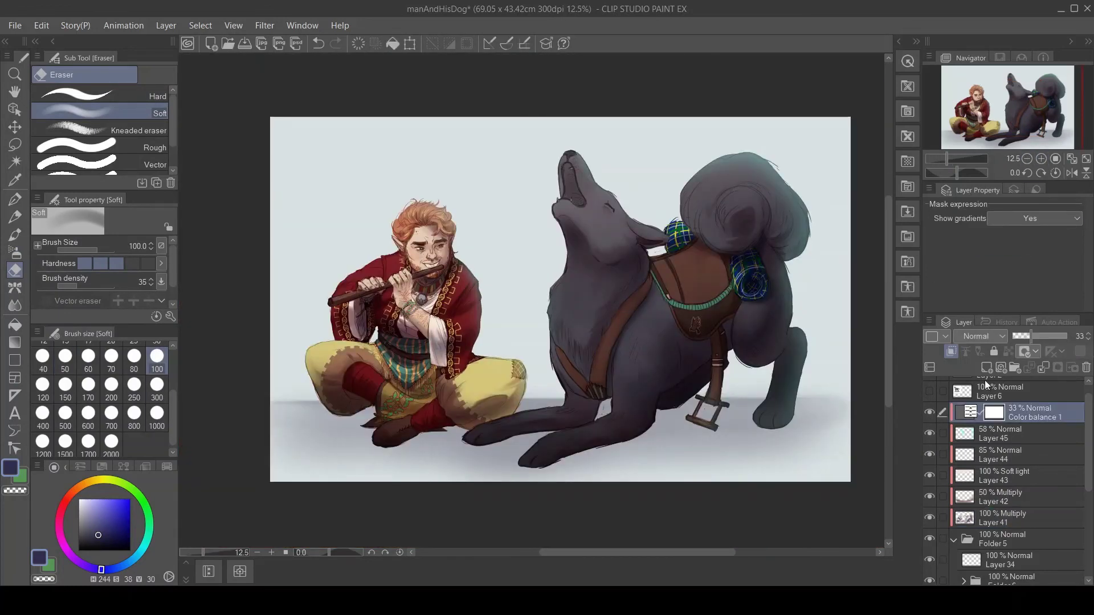
{"action": "key", "text": "b"}
{"action": "mouse_move", "coordinate": [370, 236]}
{"action": "left_mouse_down"}
{"action": "mouse_move", "coordinate": [318, 300]}
{"action": "mouse_move", "coordinate": [570, 342]}
{"action": "left_mouse_up"}
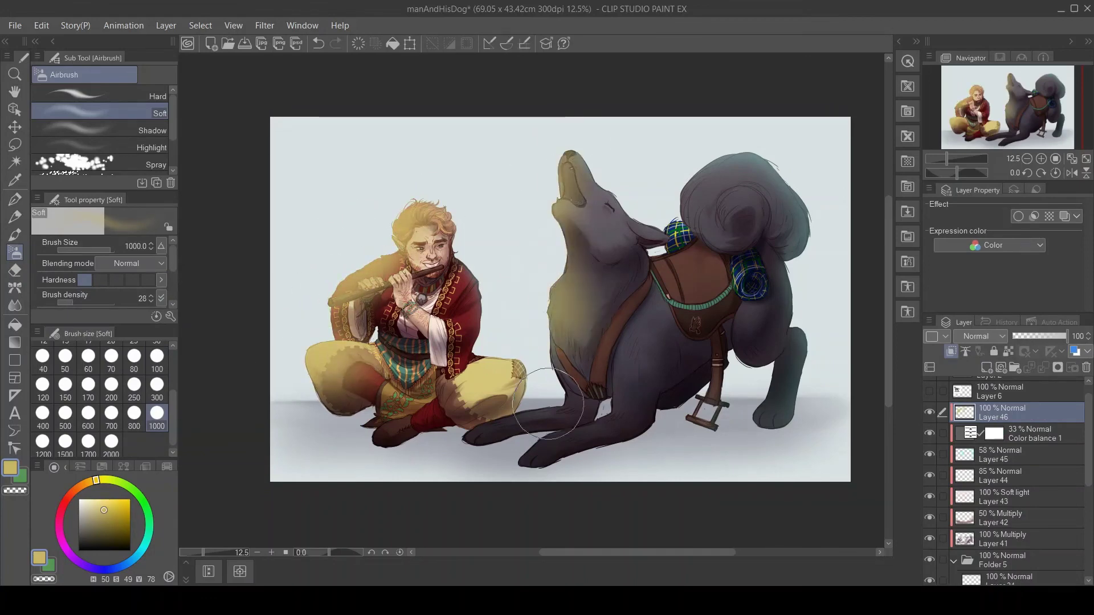
{"action": "left_click", "coordinate": [981, 337]}
{"action": "left_click", "coordinate": [981, 399]}
{"action": "left_click_drag", "start_coordinate": [1066, 336], "coordinate": [1025, 336]}
{"action": "left_click", "coordinate": [1087, 368]}
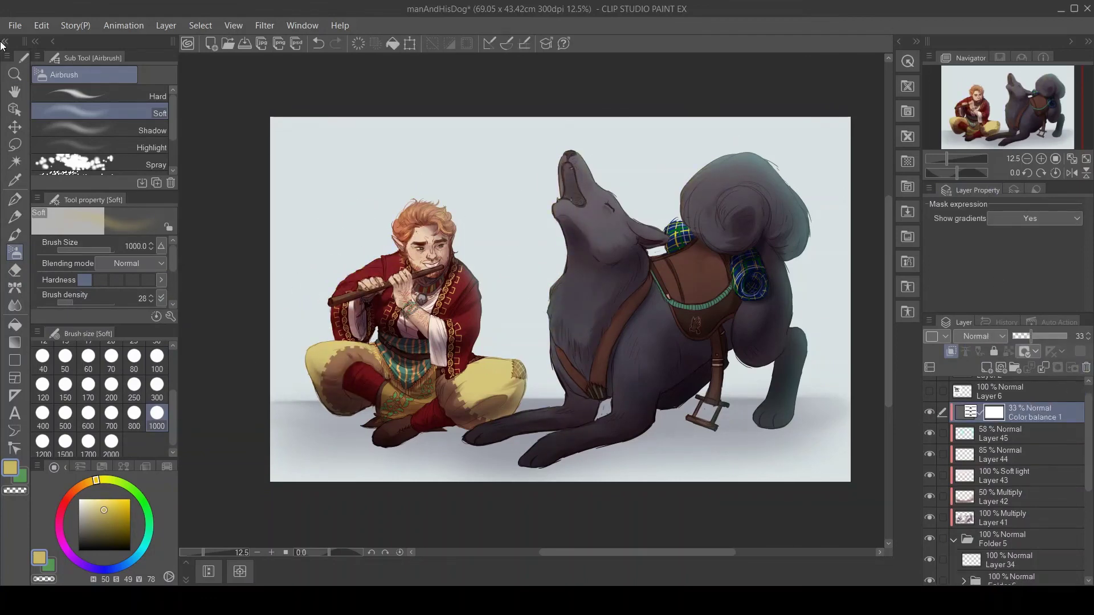
{"action": "left_click", "coordinate": [1002, 517]}
{"action": "key", "text": "ctrl+c"}
{"action": "key", "text": "ctrl+v"}
{"action": "left_click_drag", "start_coordinate": [1065, 337], "coordinate": [1028, 338]}
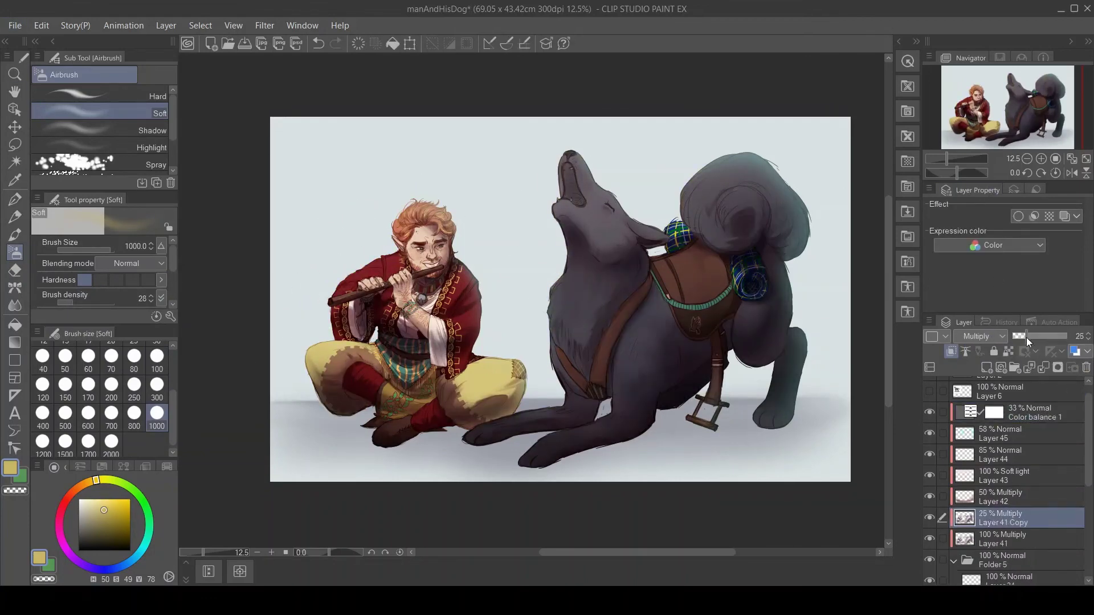
{"action": "left_click", "coordinate": [1086, 368]}
{"action": "key", "text": "ctrl+z"}
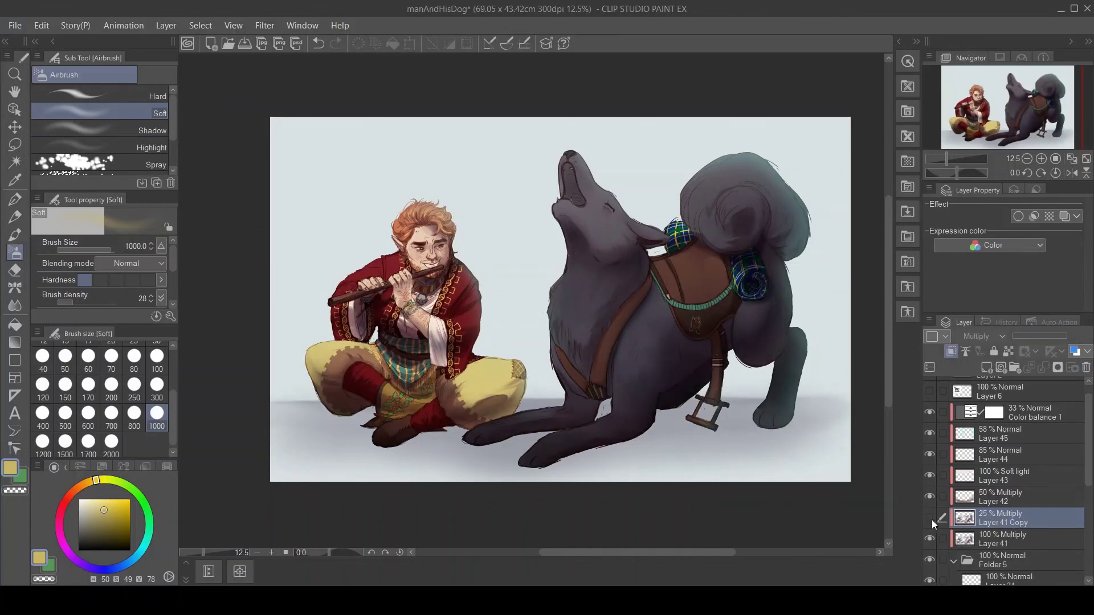
{"action": "key", "text": "ctrl+s"}
{"action": "left_click", "coordinate": [1086, 367]}
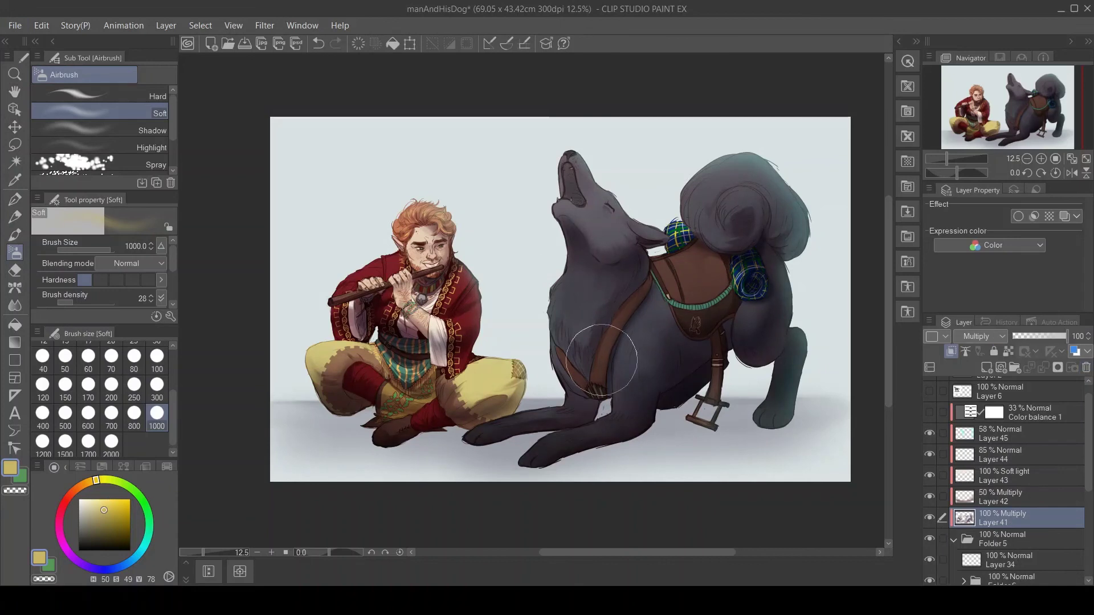
- Shade the dog's curled tail and body with a sampled dark color, pulling out fur texture with Finger tip at size 200
{"action": "left_click", "coordinate": [630, 342], "text": "alt"}
{"action": "key", "text": "j"}
{"action": "mouse_move", "coordinate": [786, 242]}
{"action": "left_mouse_down"}
{"action": "mouse_move", "coordinate": [775, 181]}
{"action": "mouse_move", "coordinate": [773, 222]}
{"action": "mouse_move", "coordinate": [793, 211]}
{"action": "mouse_move", "coordinate": [762, 186]}
{"action": "mouse_move", "coordinate": [783, 238]}
{"action": "mouse_move", "coordinate": [798, 217]}
{"action": "mouse_move", "coordinate": [745, 236]}
{"action": "left_mouse_up"}
{"action": "key", "text": "b"}
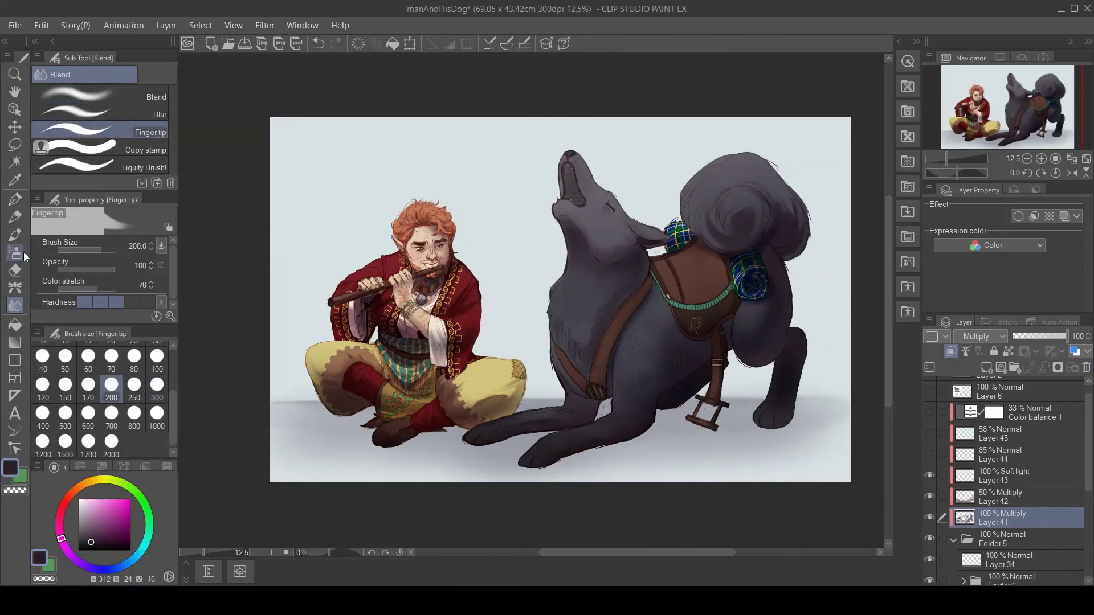
{"action": "key", "text": "j"}
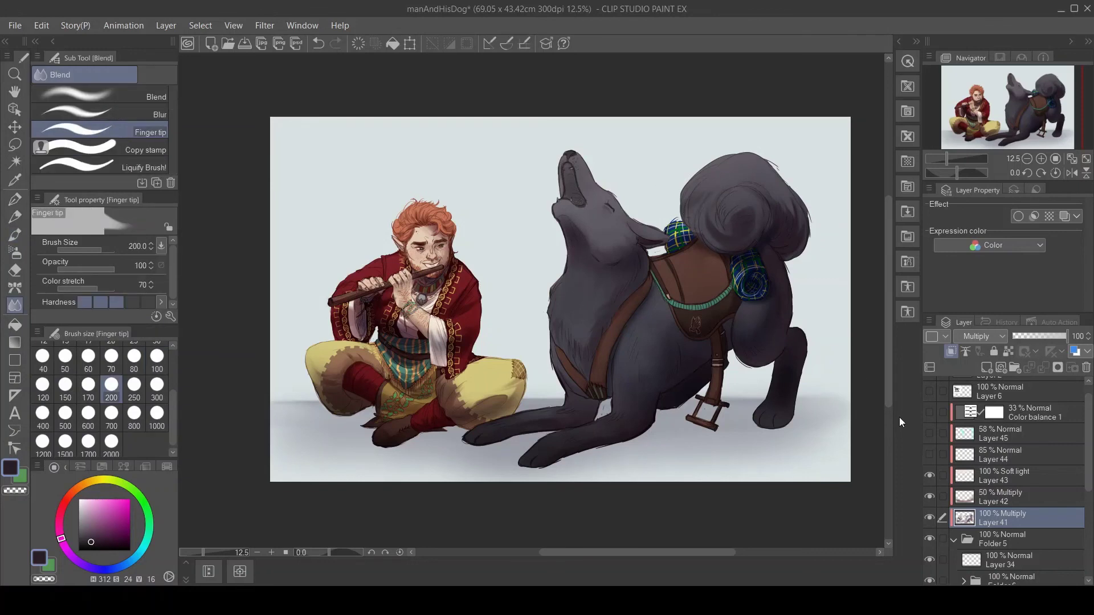
- Show the hidden hair highlight, turquoise light and Color balance layers, and save the drawing
{"action": "left_click_drag", "start_coordinate": [930, 454], "coordinate": [929, 412]}
{"action": "key", "text": "ctrl+s"}
- Set the Color balance layer's opacity to 50%
{"action": "left_click", "coordinate": [1031, 413]}
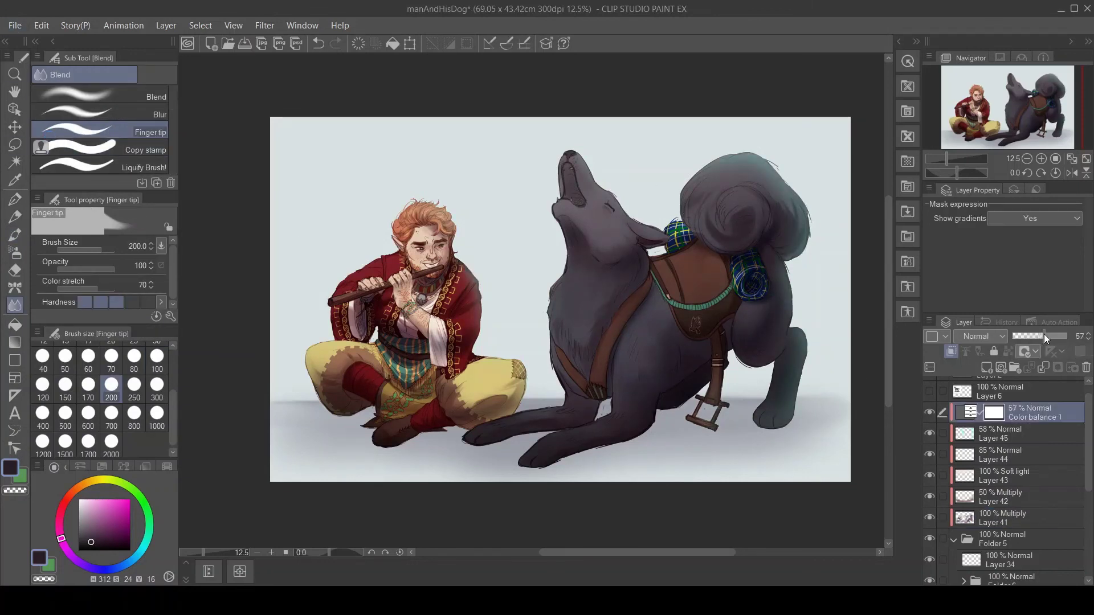
{"action": "left_click", "coordinate": [1040, 336]}
{"action": "key", "text": "Escape"}
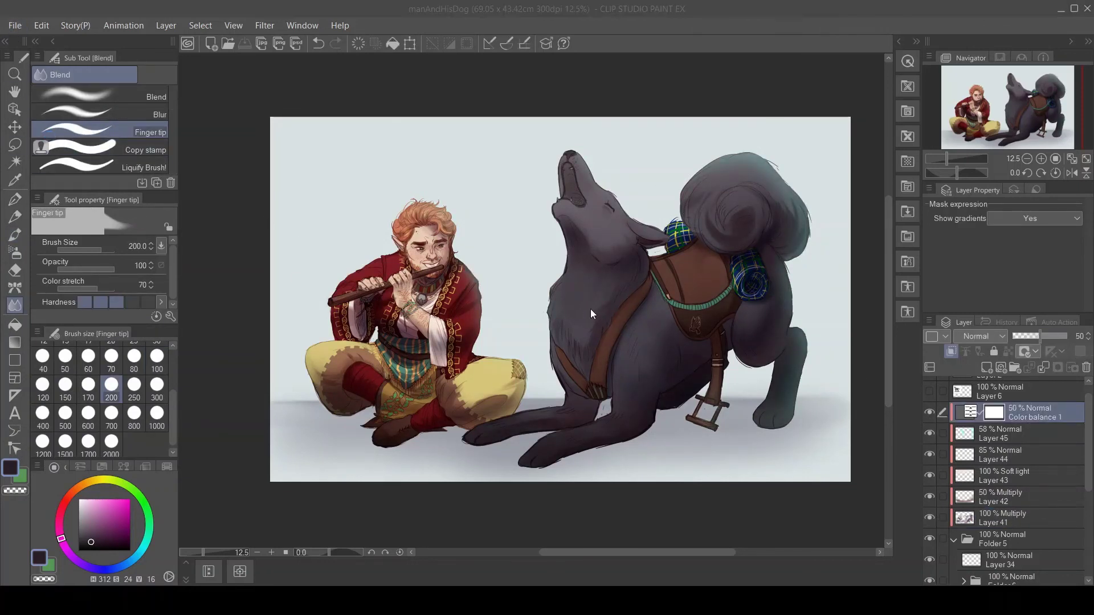